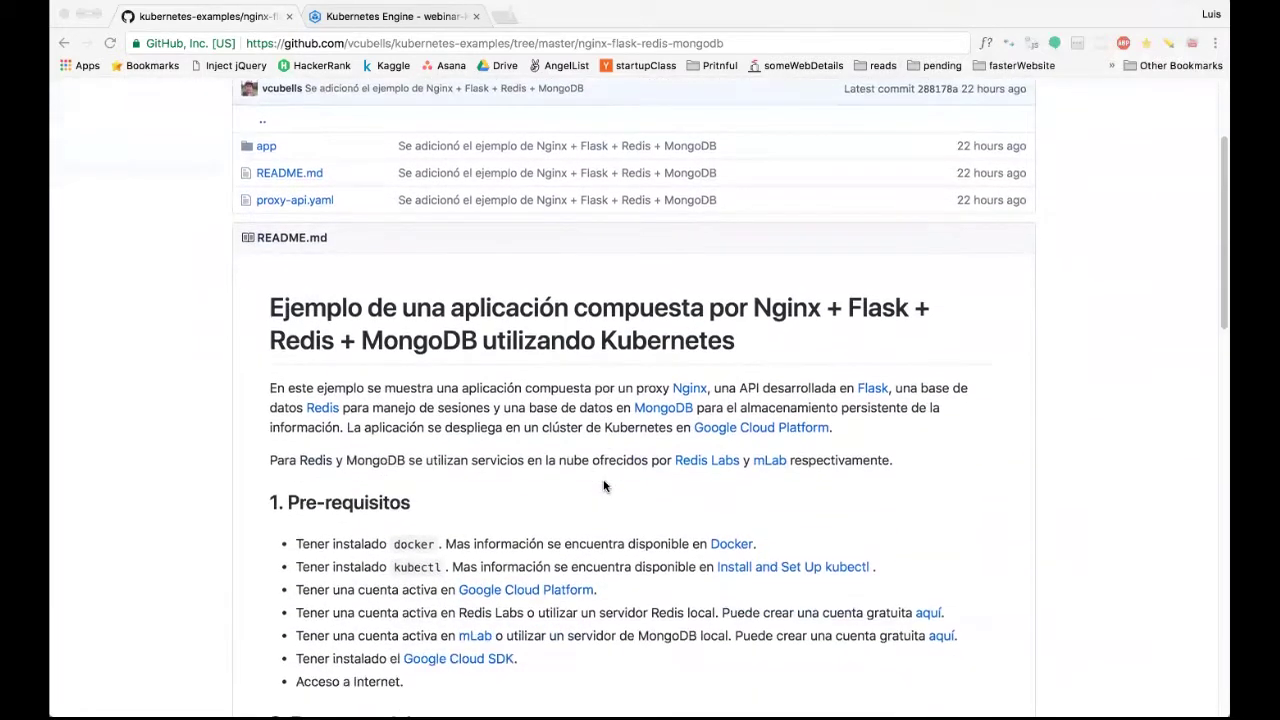
pyautogui.scroll(-1, 600, 480)
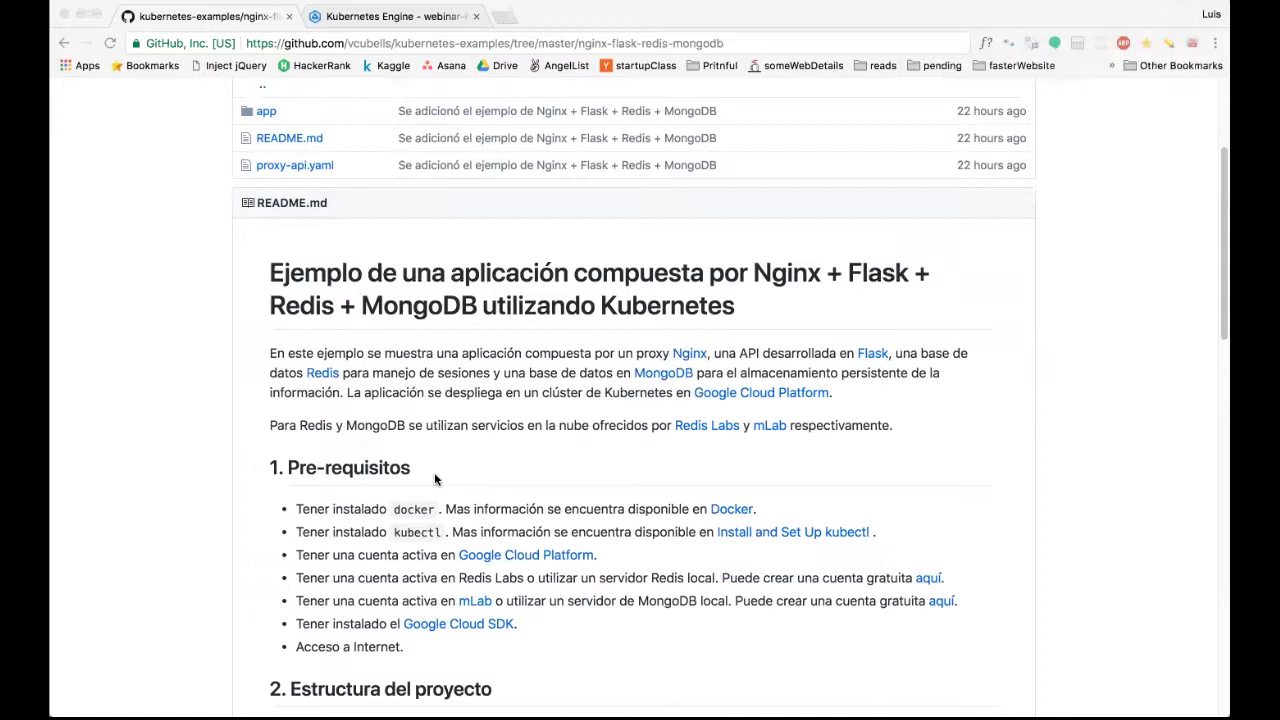
# Read through the kubectl prerequisite line in the GitHub README.
pyautogui.tripleClick(417, 531)
pyautogui.click(417, 531)
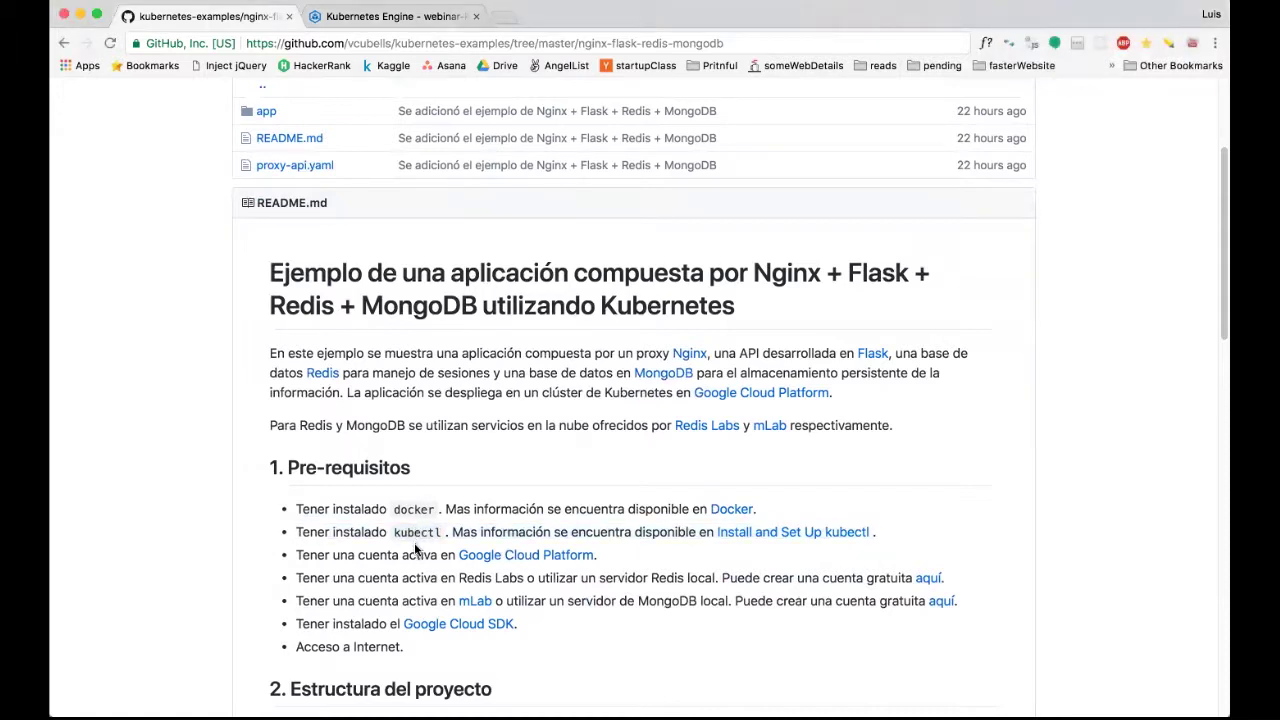
pyautogui.scroll(-1, 415, 548)
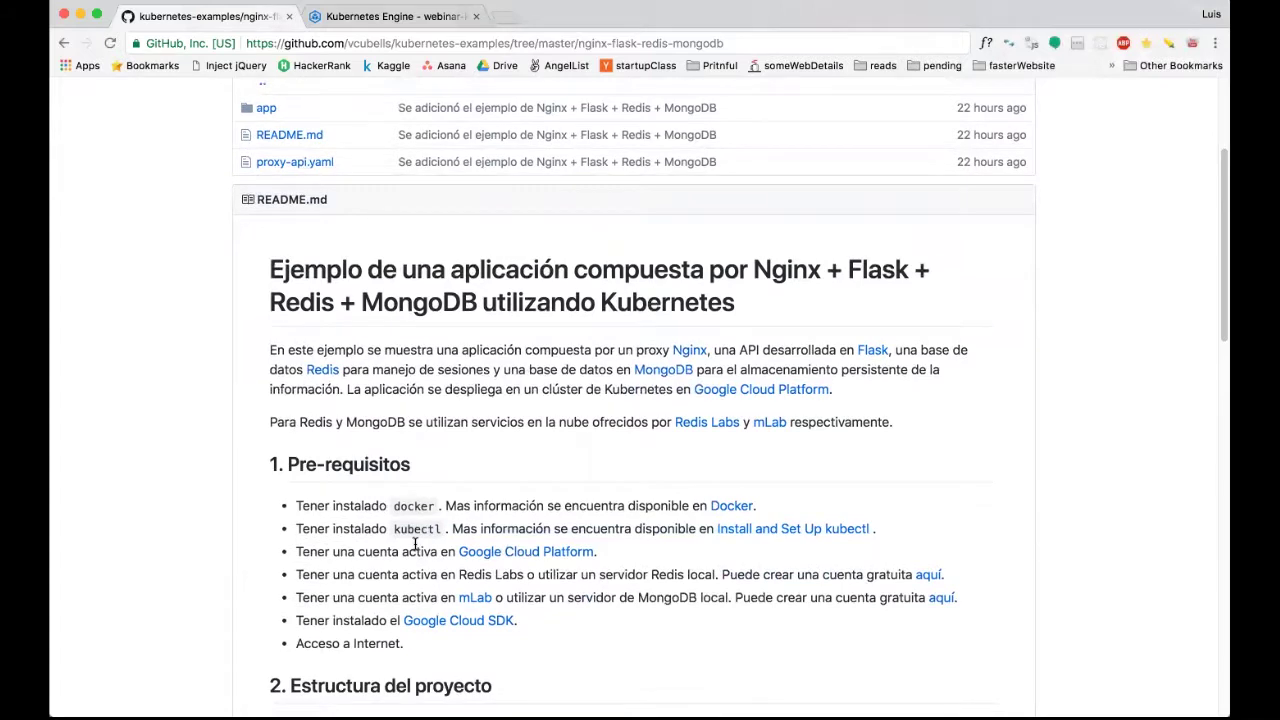
pyautogui.scroll(-2, 415, 545)
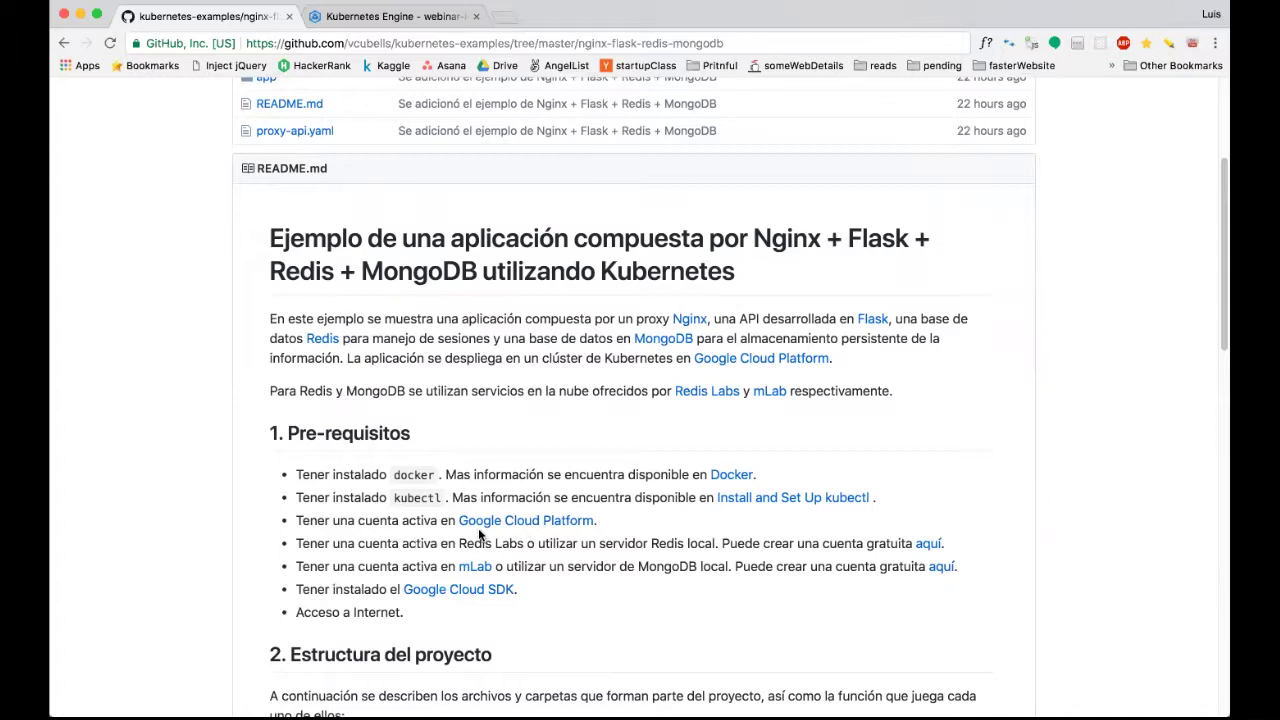
# Search 'google cloud platform' in a new tab and open the Google Cloud Platform result.
pyautogui.click(503, 16)
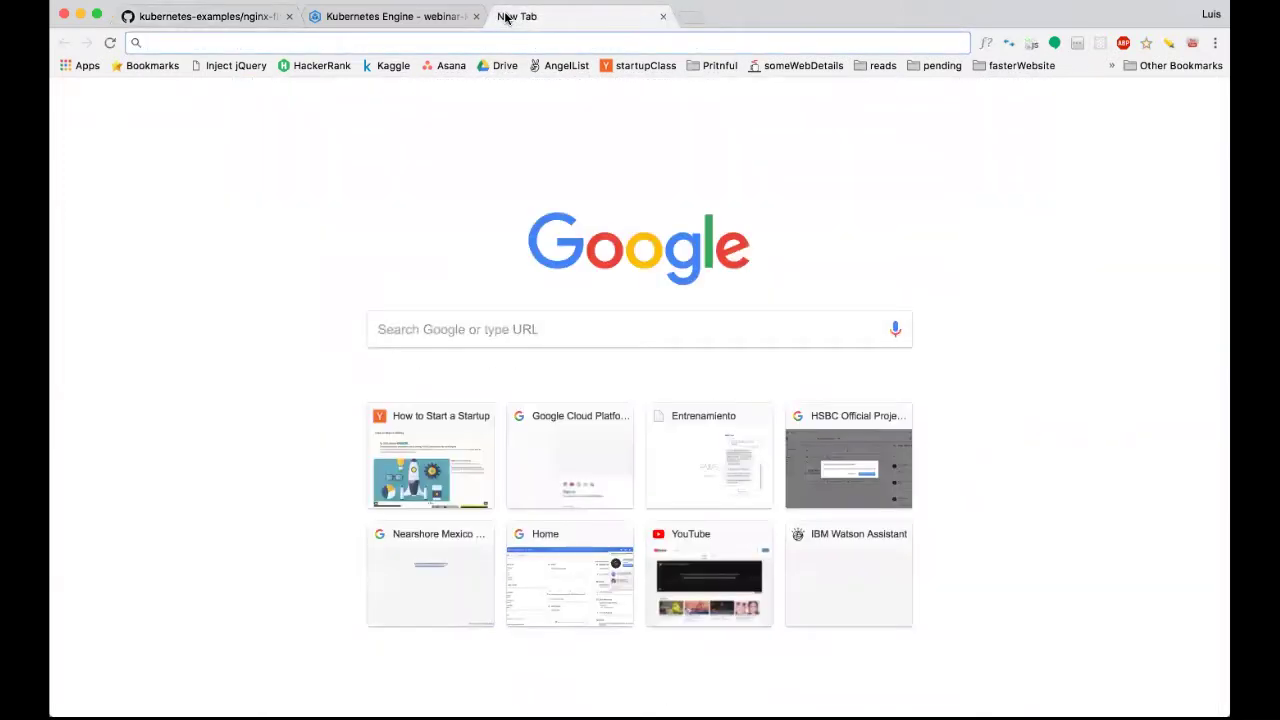
pyautogui.write('google cloud p')
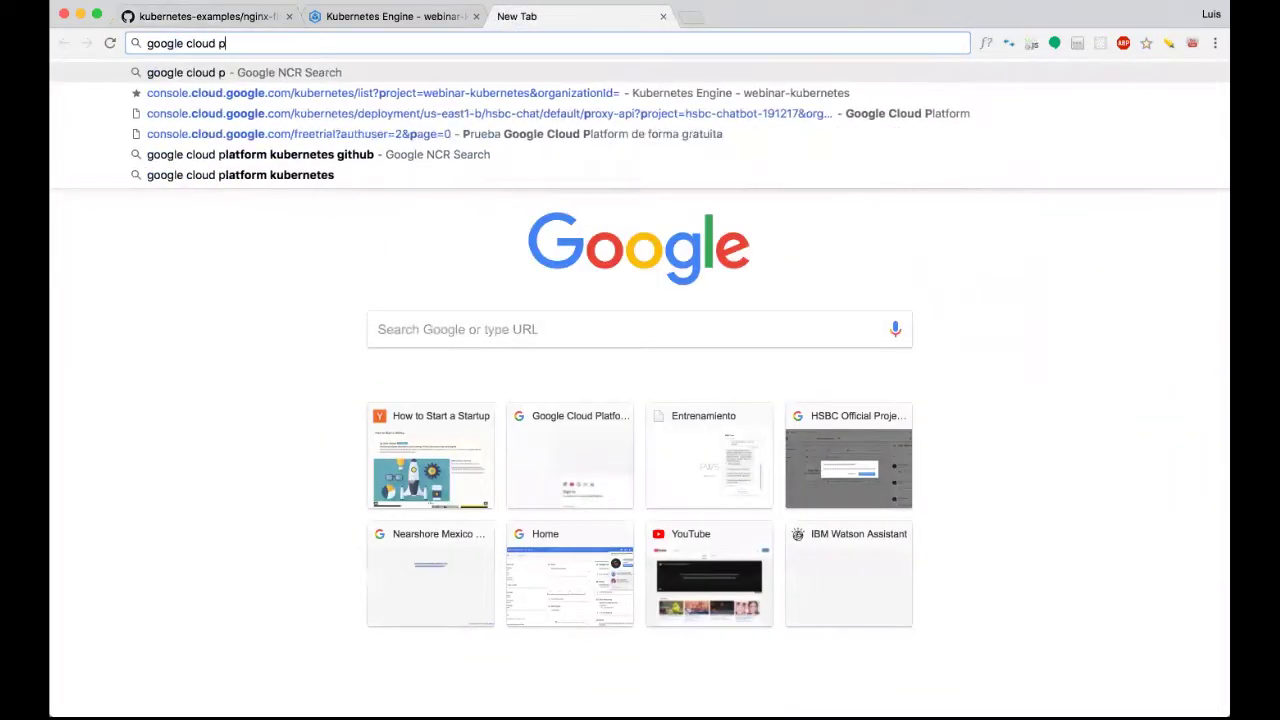
pyautogui.write('latform')
pyautogui.press('Return')
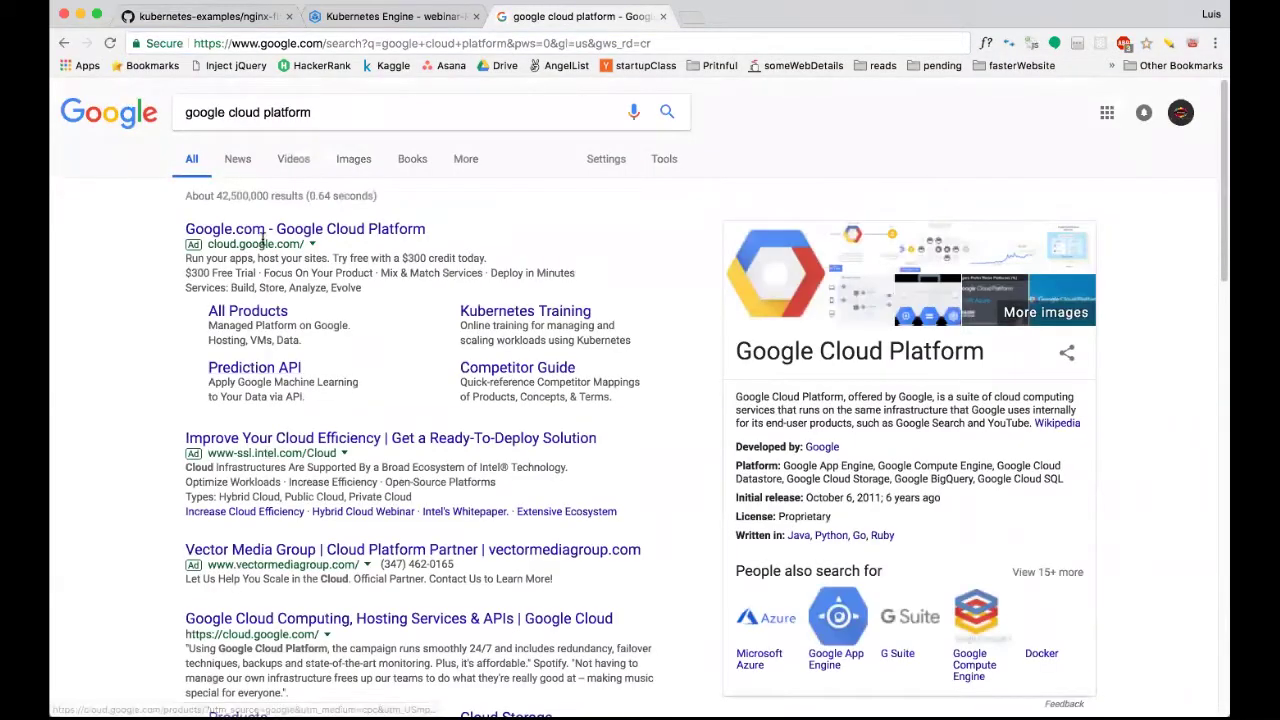
pyautogui.click(260, 231)
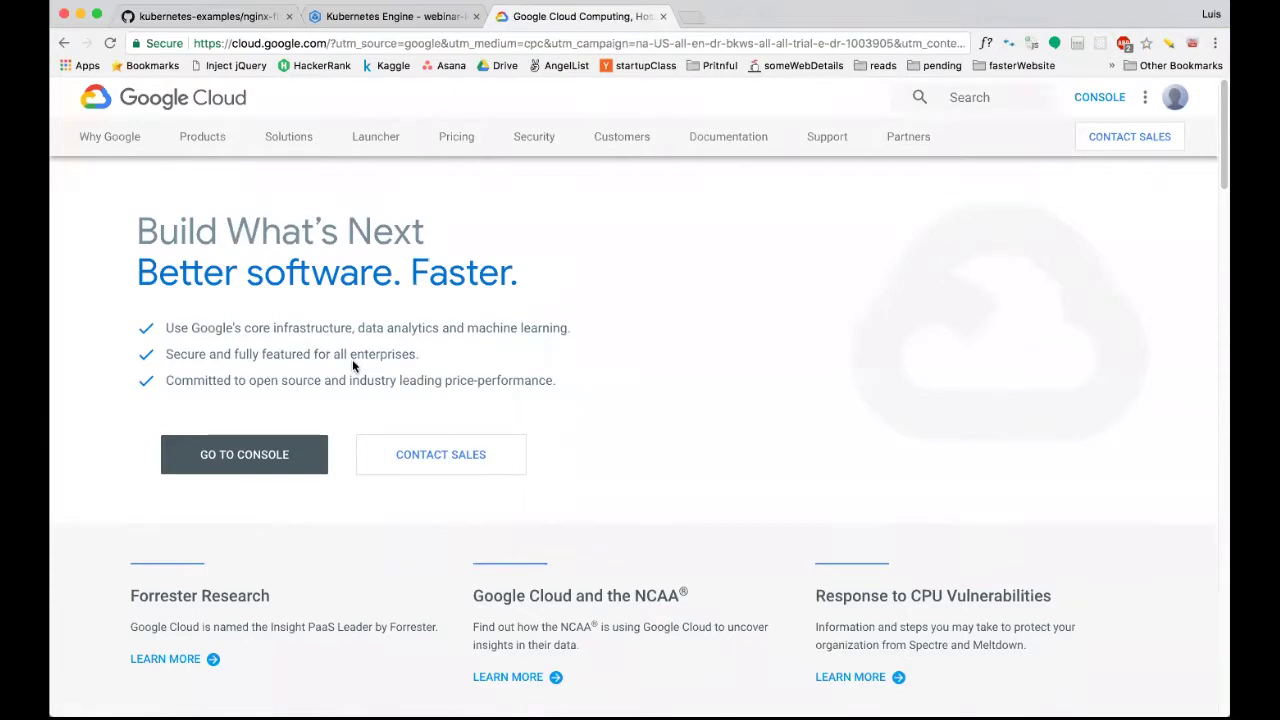
pyautogui.scroll(-5, 352, 365)
pyautogui.scroll(5, 352, 365)
pyautogui.scroll(-5, 352, 365)
pyautogui.scroll(5, 354, 360)
# Open the console via GO TO CONSOLE, close the extra Home tab, and end on the GitHub README.
pyautogui.click(263, 463)
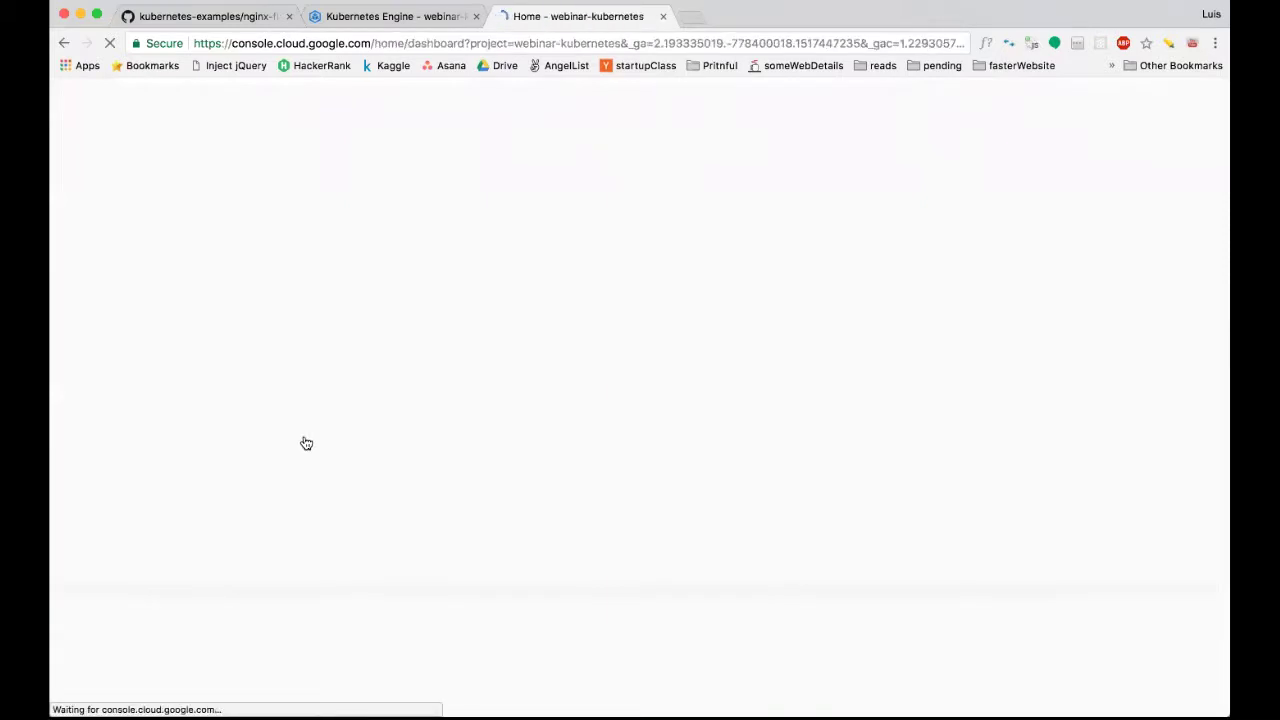
pyautogui.click(662, 20)
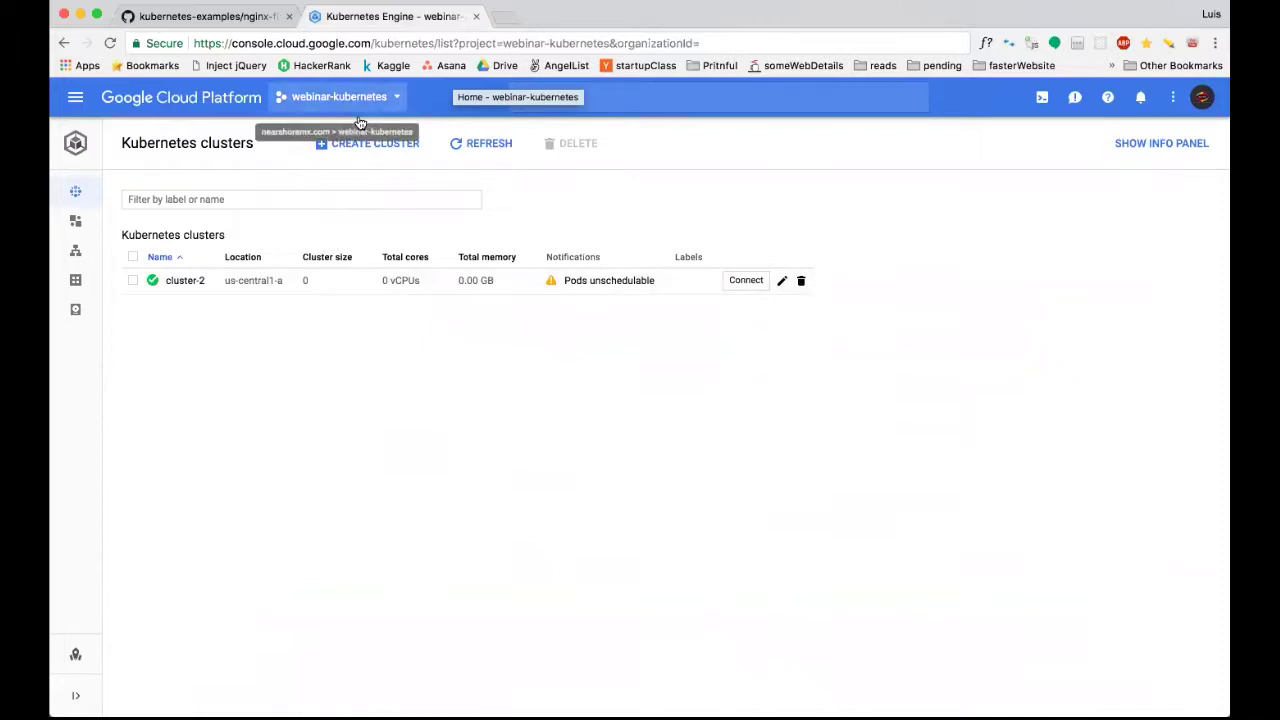
pyautogui.click(243, 16)
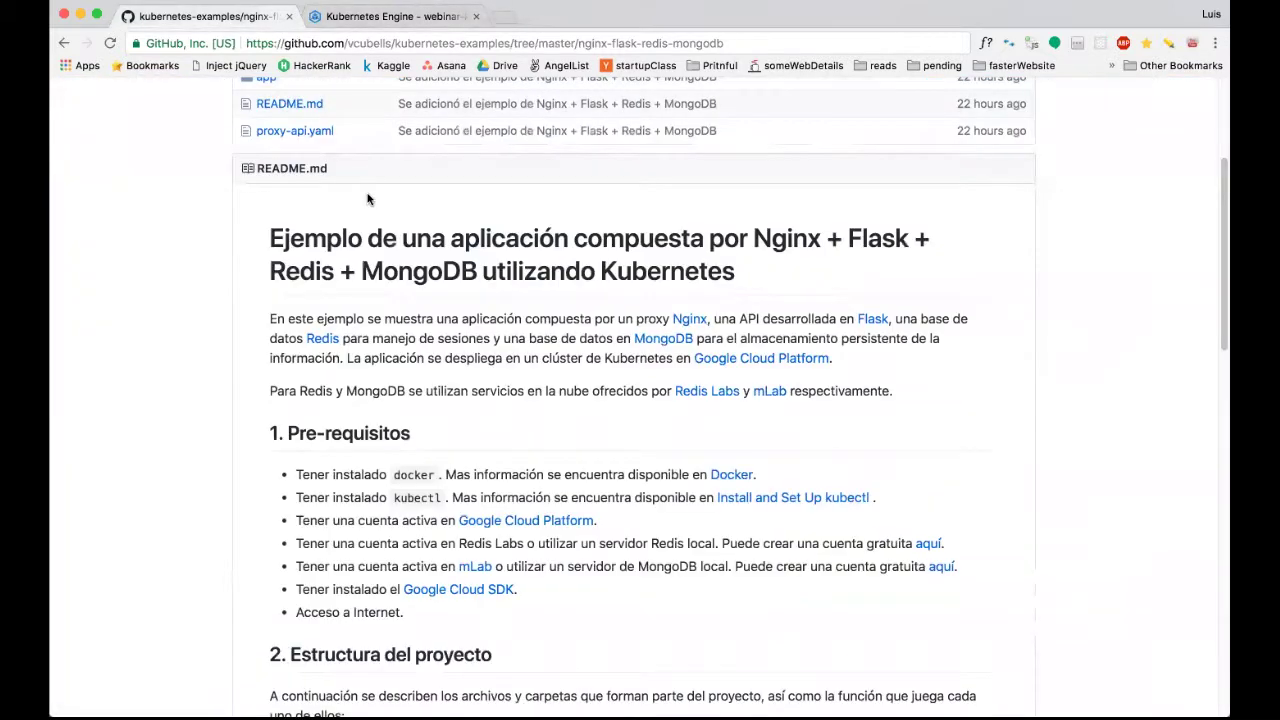
pyautogui.click(362, 17)
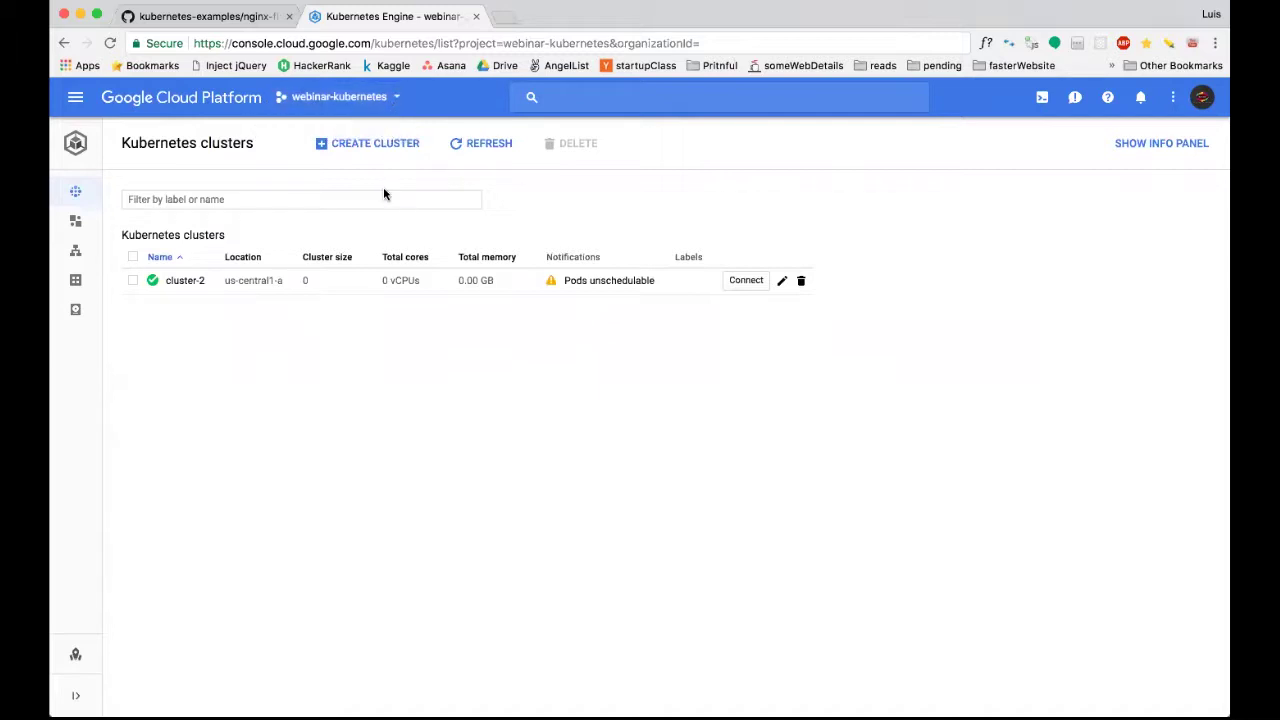
pyautogui.click(198, 14)
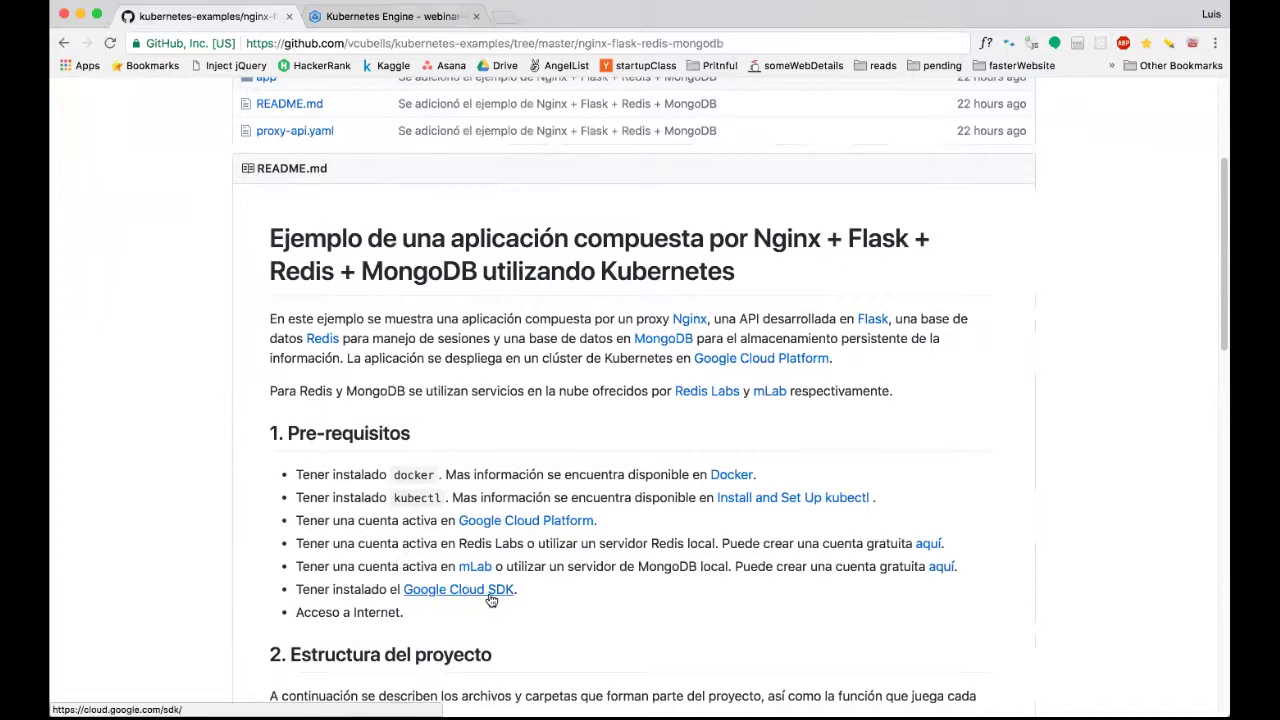
# Check the README's repository address, then open its Google Cloud SDK link in a new tab.
pyautogui.click(505, 17)
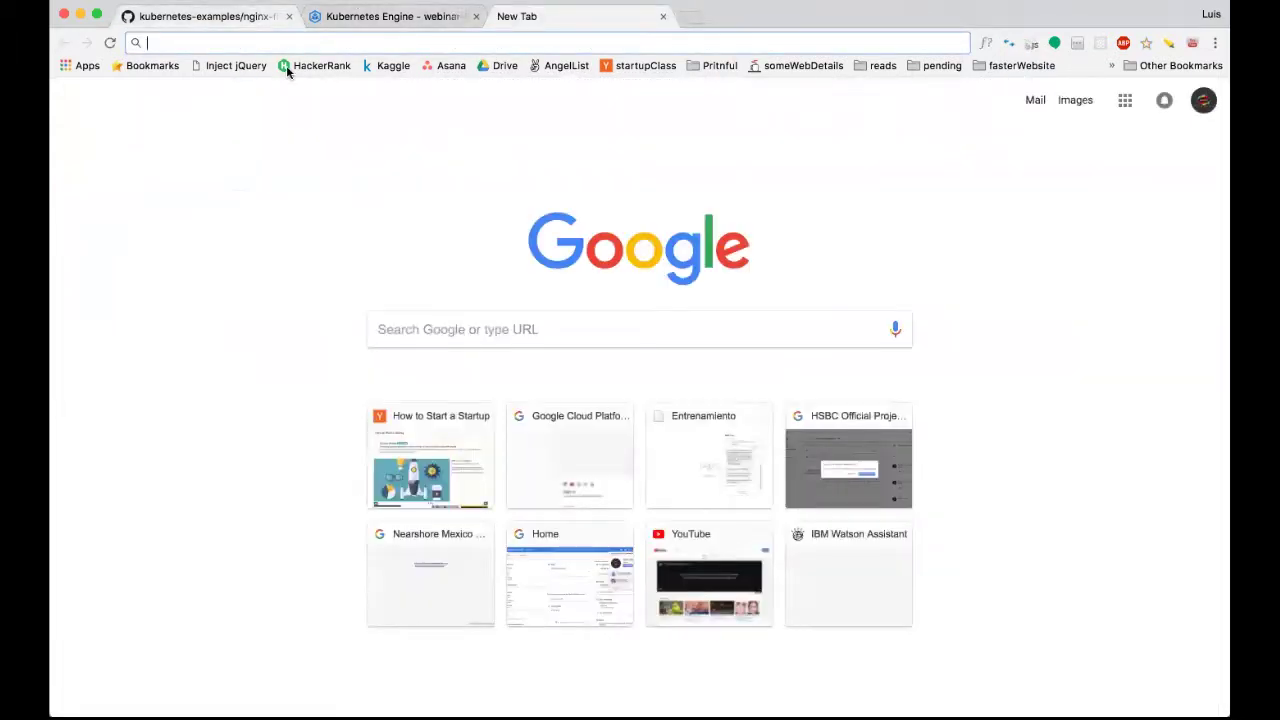
pyautogui.click(250, 16)
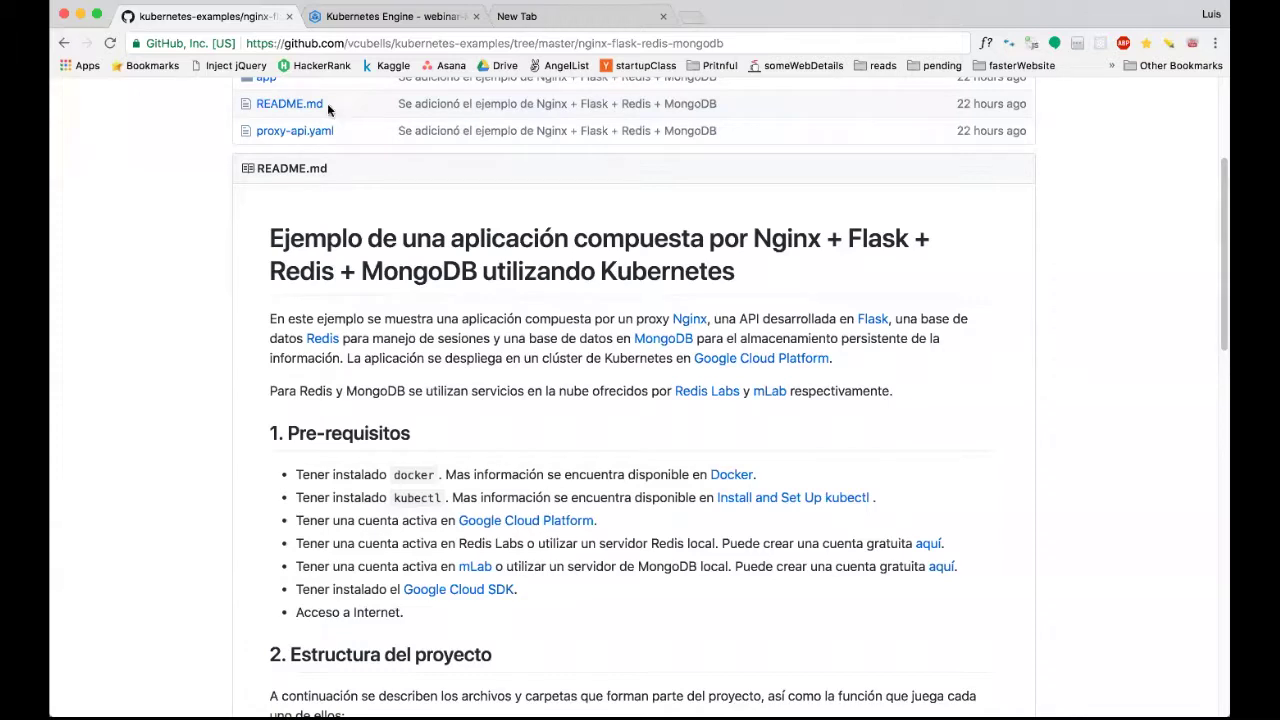
pyautogui.click(393, 44)
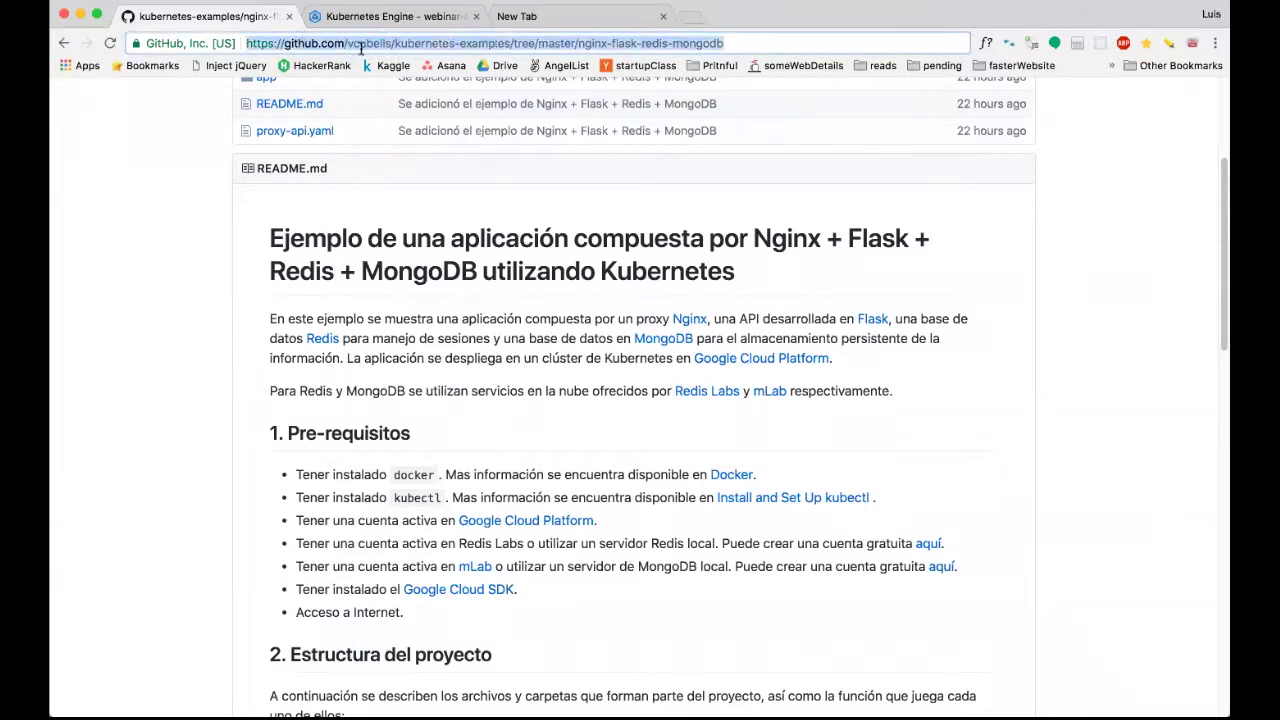
pyautogui.click(393, 43)
pyautogui.moveTo(393, 43); pyautogui.dragTo(283, 43)
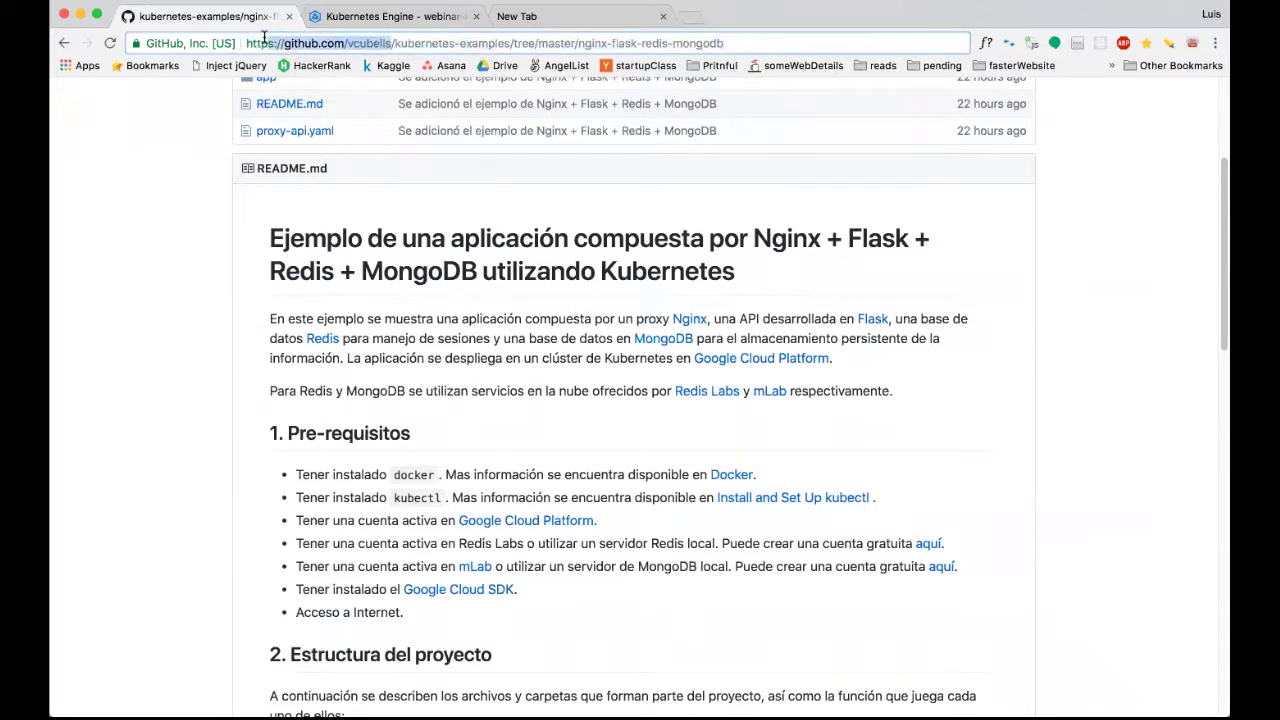
pyautogui.click(520, 338)
pyautogui.scroll(-1, 502, 343)
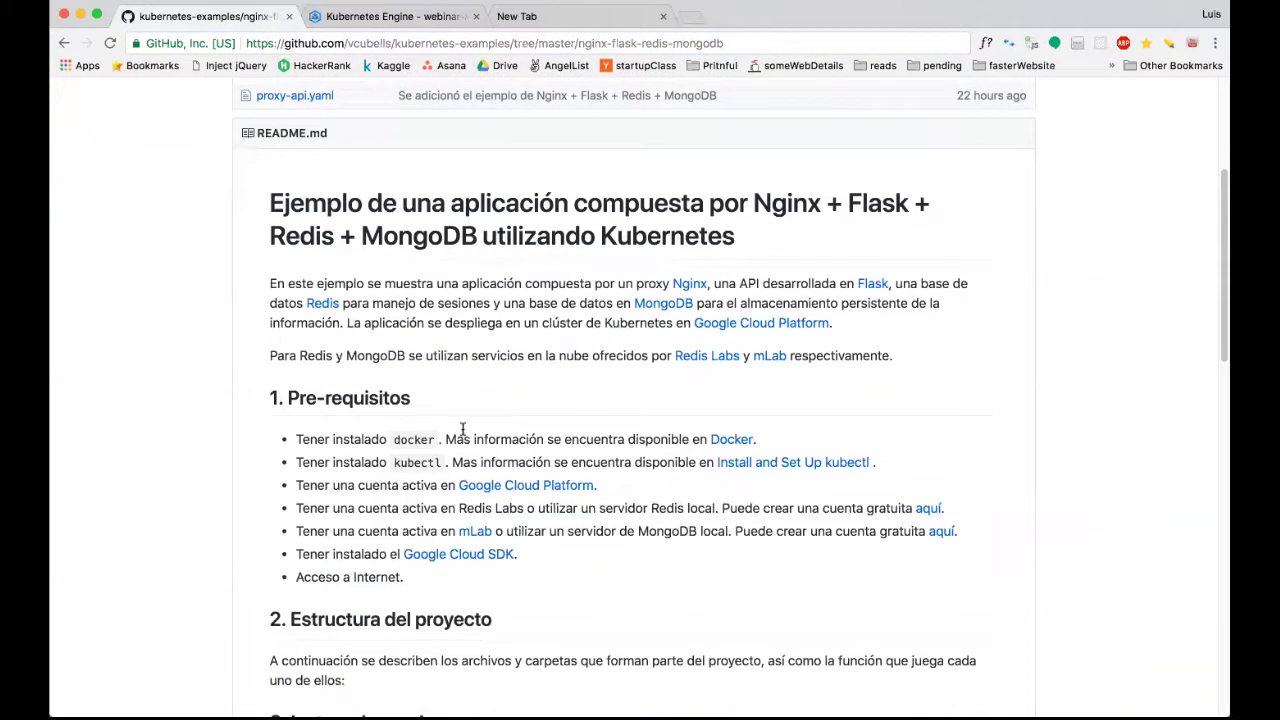
pyautogui.keyDown('super'); pyautogui.click(442, 564); pyautogui.keyUp('super')
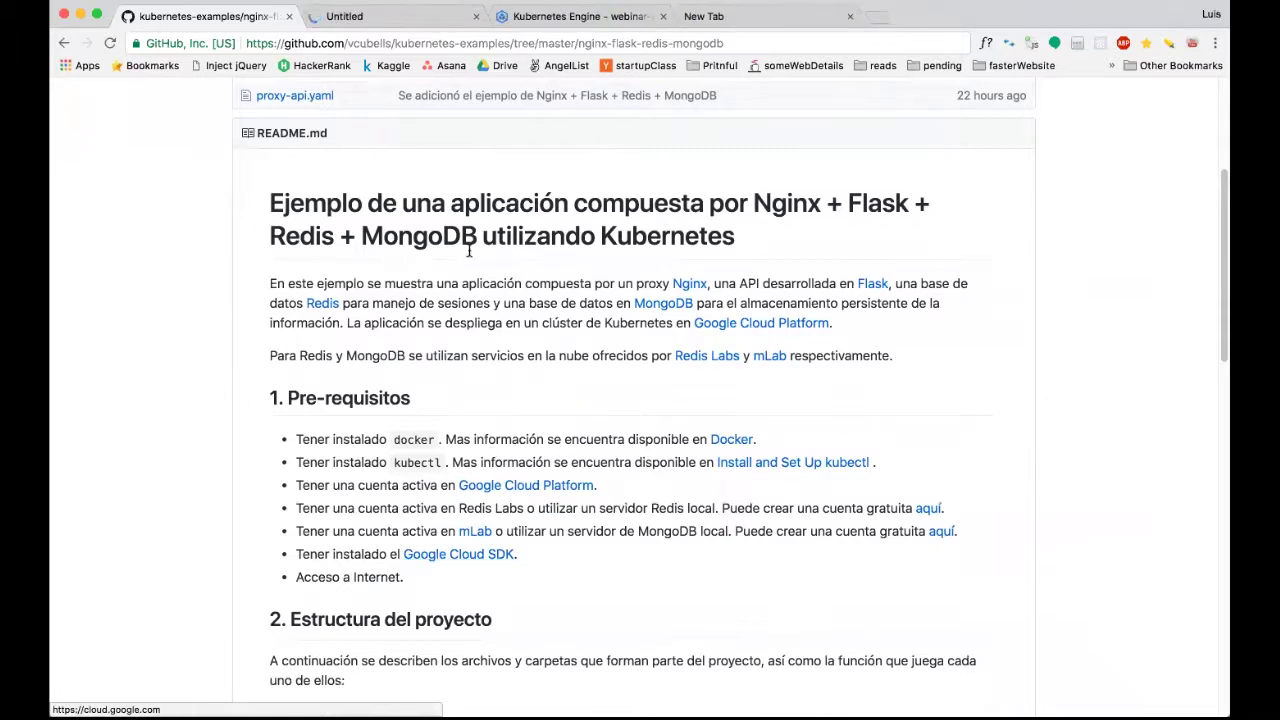
# Look over the Cloud SDK install page, then close its tab to return to the README.
pyautogui.click(420, 35)
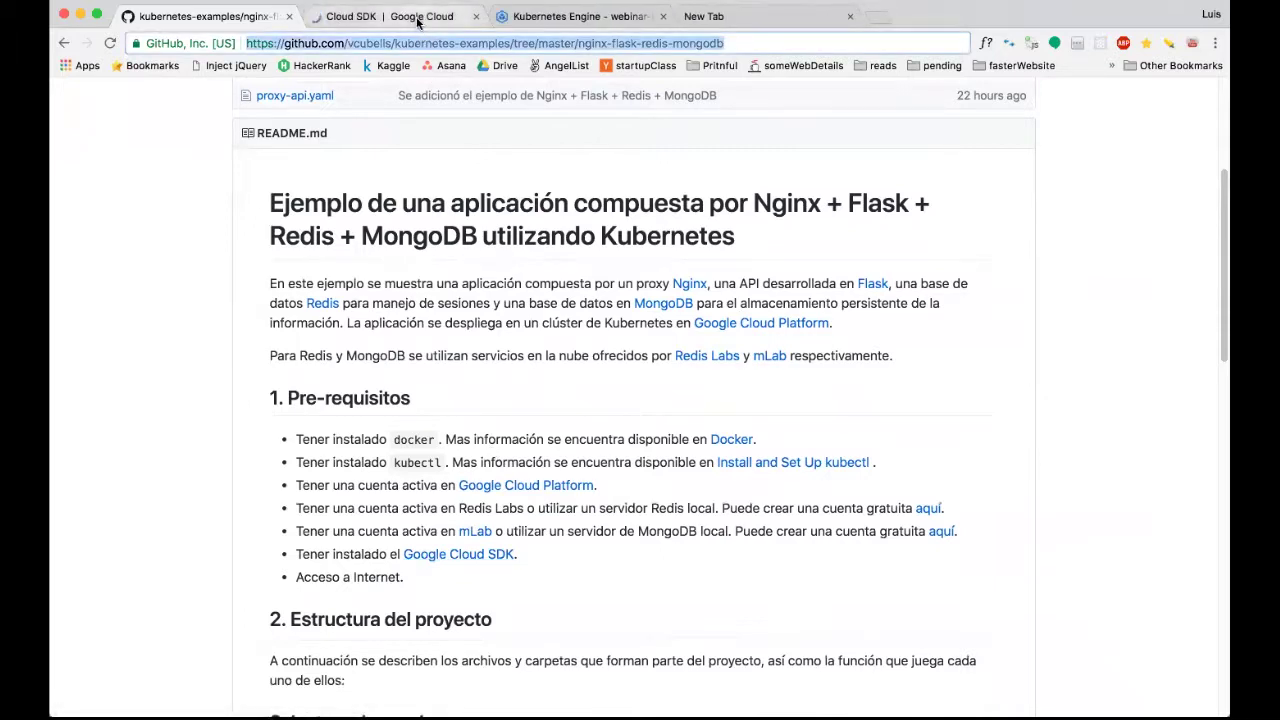
pyautogui.click(415, 18)
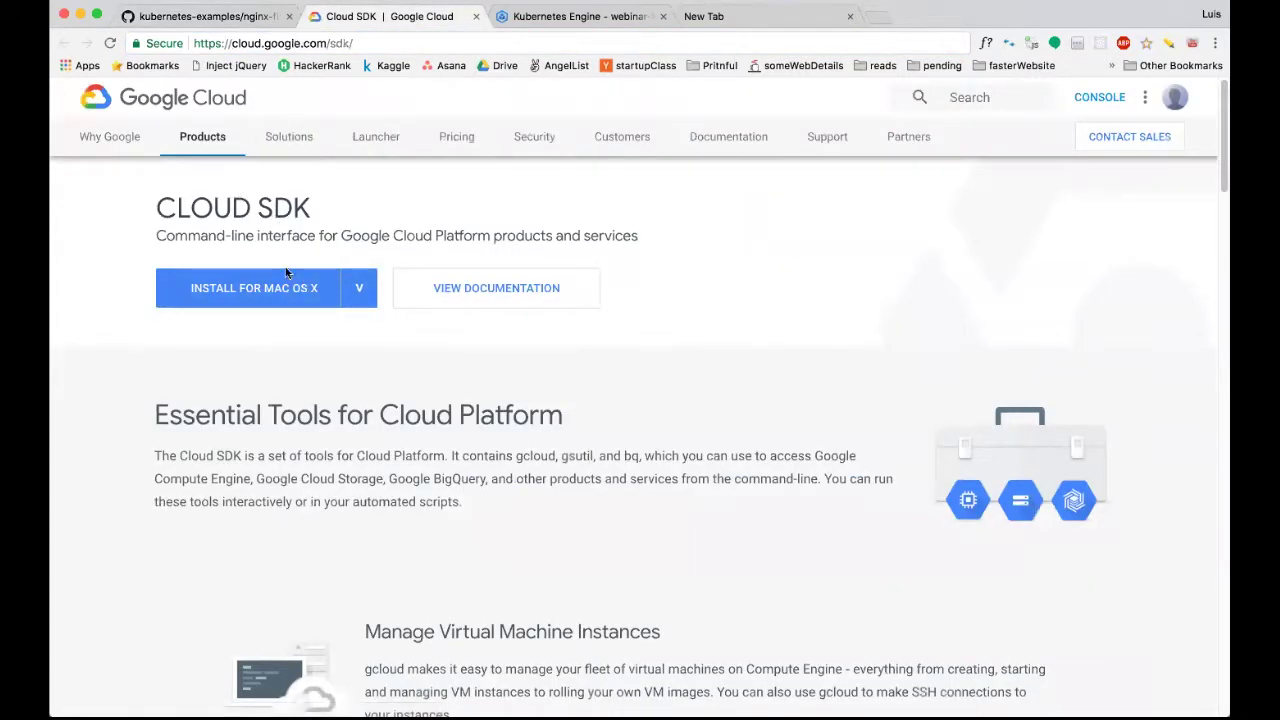
pyautogui.moveTo(362, 297)
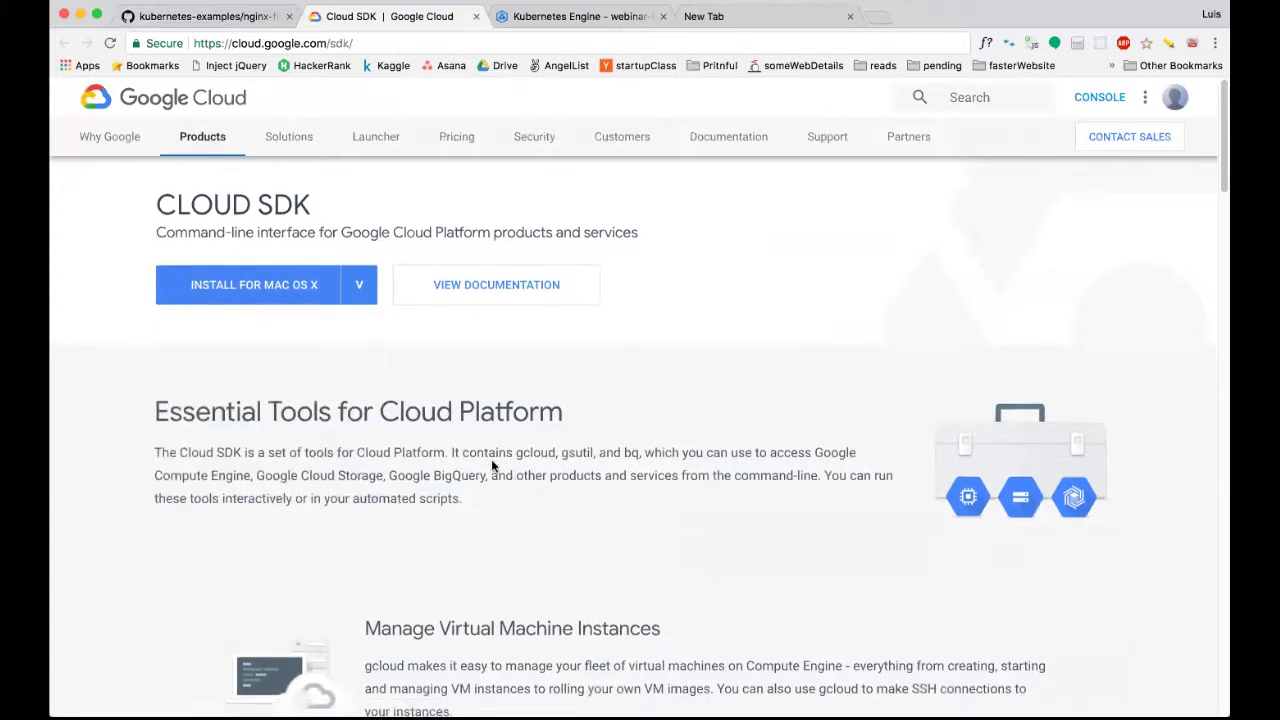
pyautogui.scroll(-5, 491, 459)
pyautogui.scroll(-4, 491, 466)
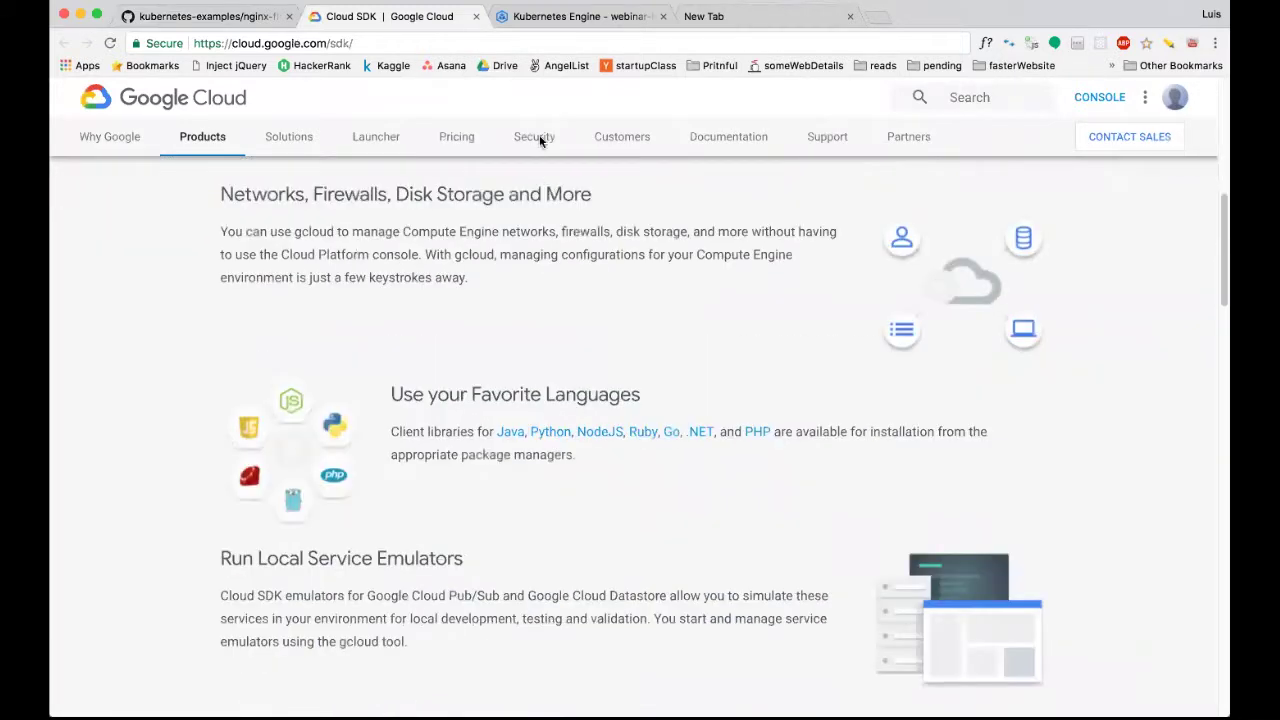
pyautogui.scroll(10, 537, 171)
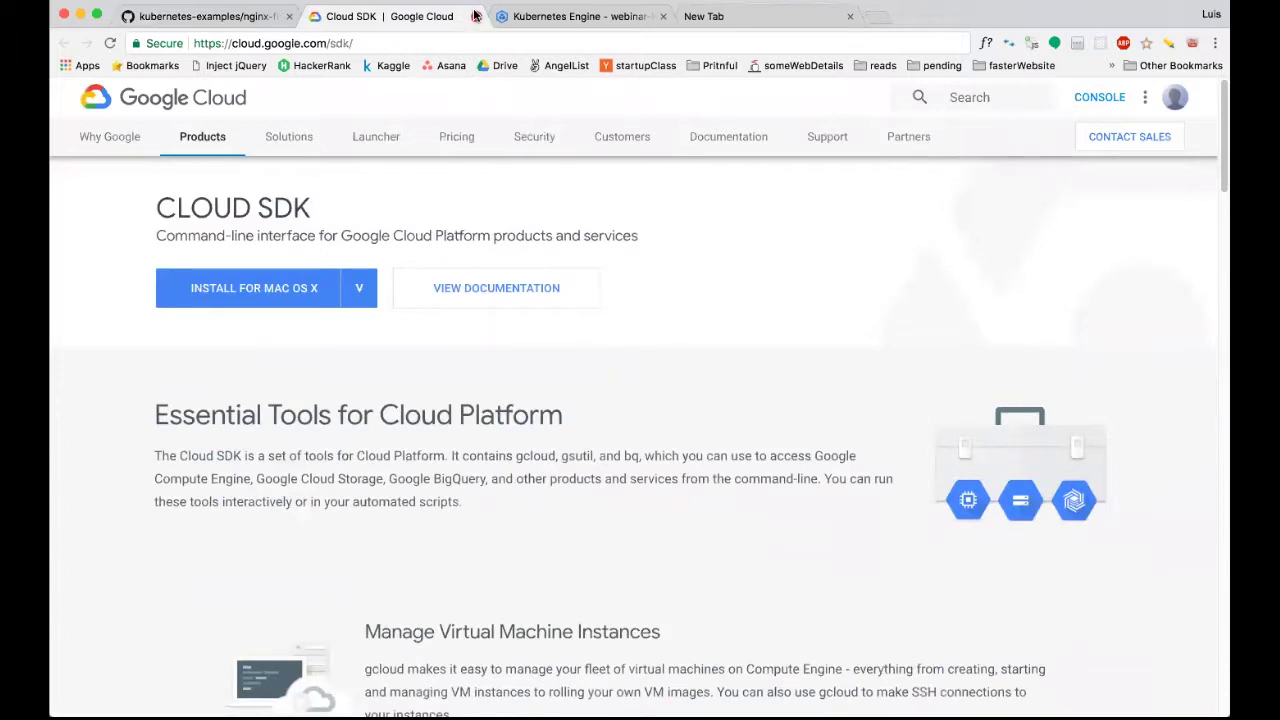
pyautogui.click(474, 16)
# In the iTerm bash window, clear the screen and run gcloud.
pyautogui.moveTo(577, 690)
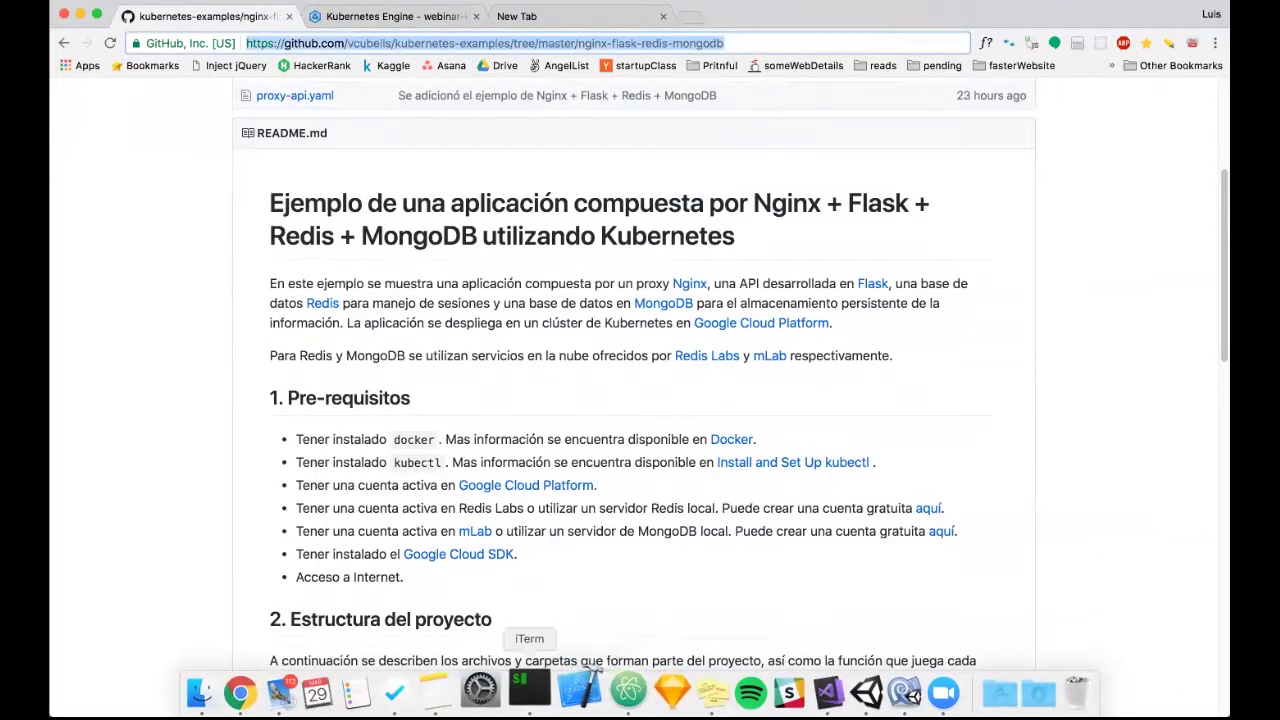
pyautogui.click(529, 688)
pyautogui.write('clear')
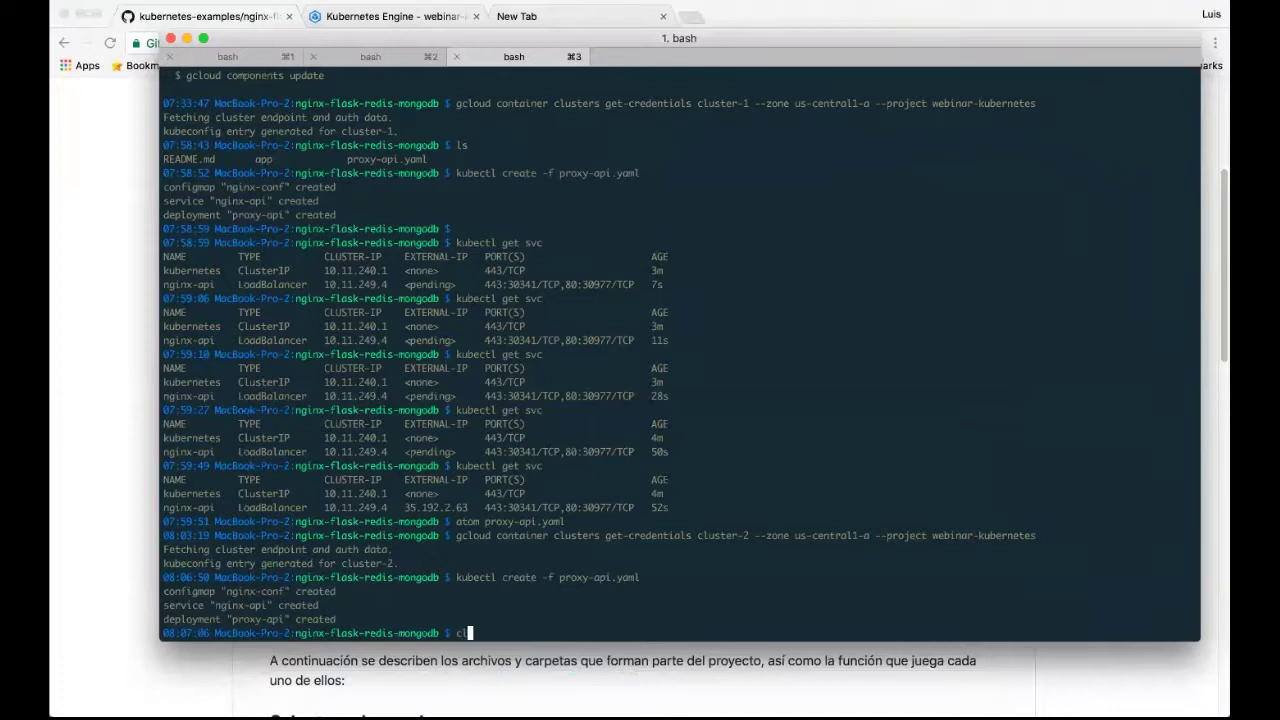
pyautogui.press('Return')
pyautogui.write('gcloud')
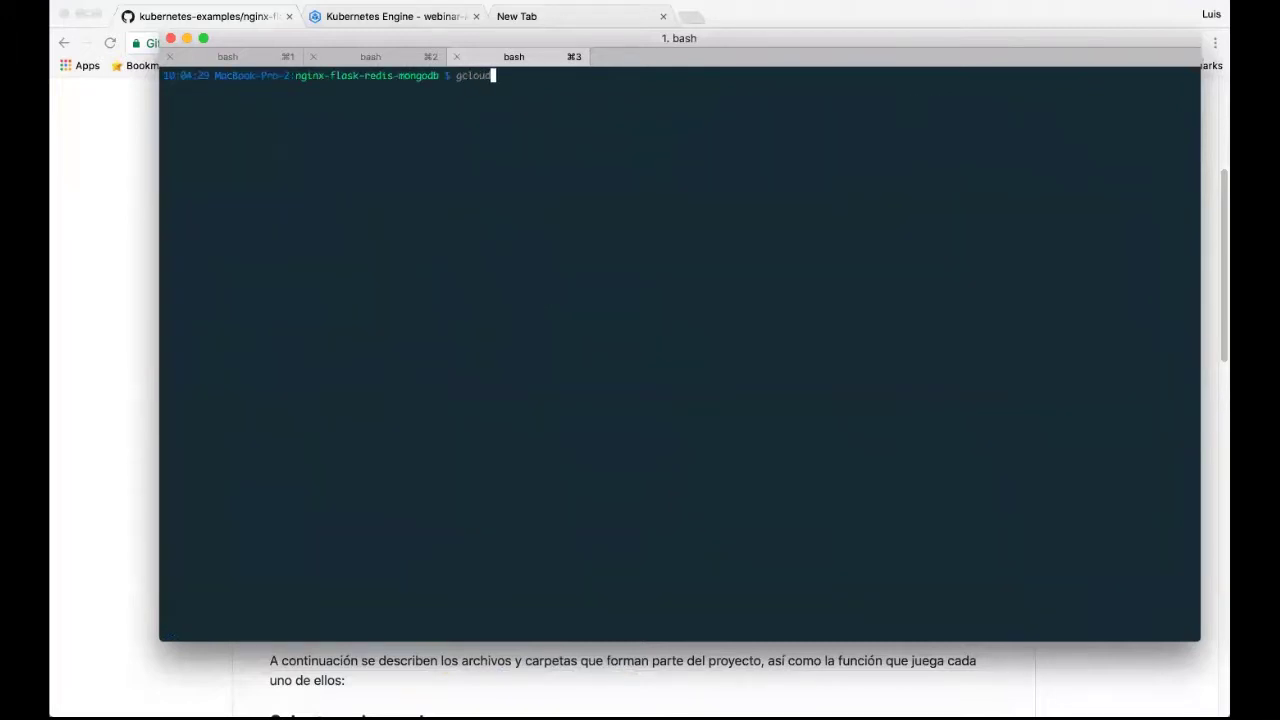
pyautogui.press('Return')
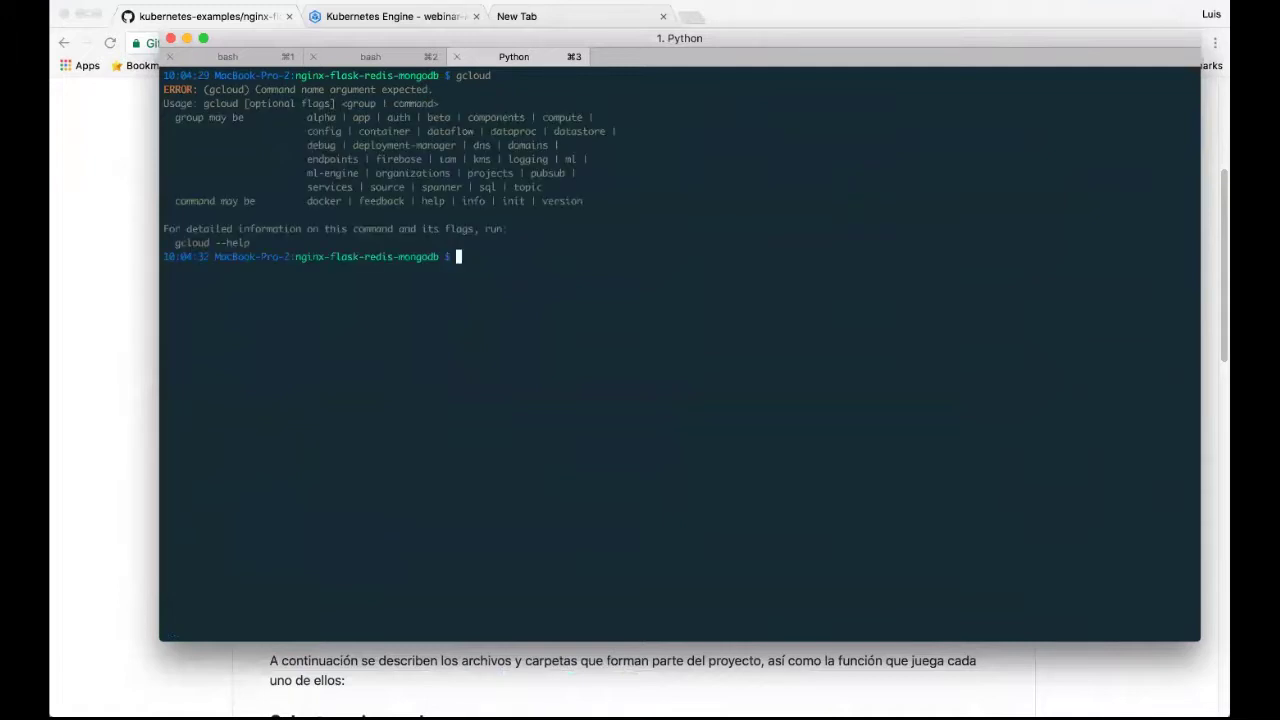
# Run gcloud version to confirm Cloud SDK 189.0.0 with kubectl, then return to Chrome.
pyautogui.write('gcloud version')
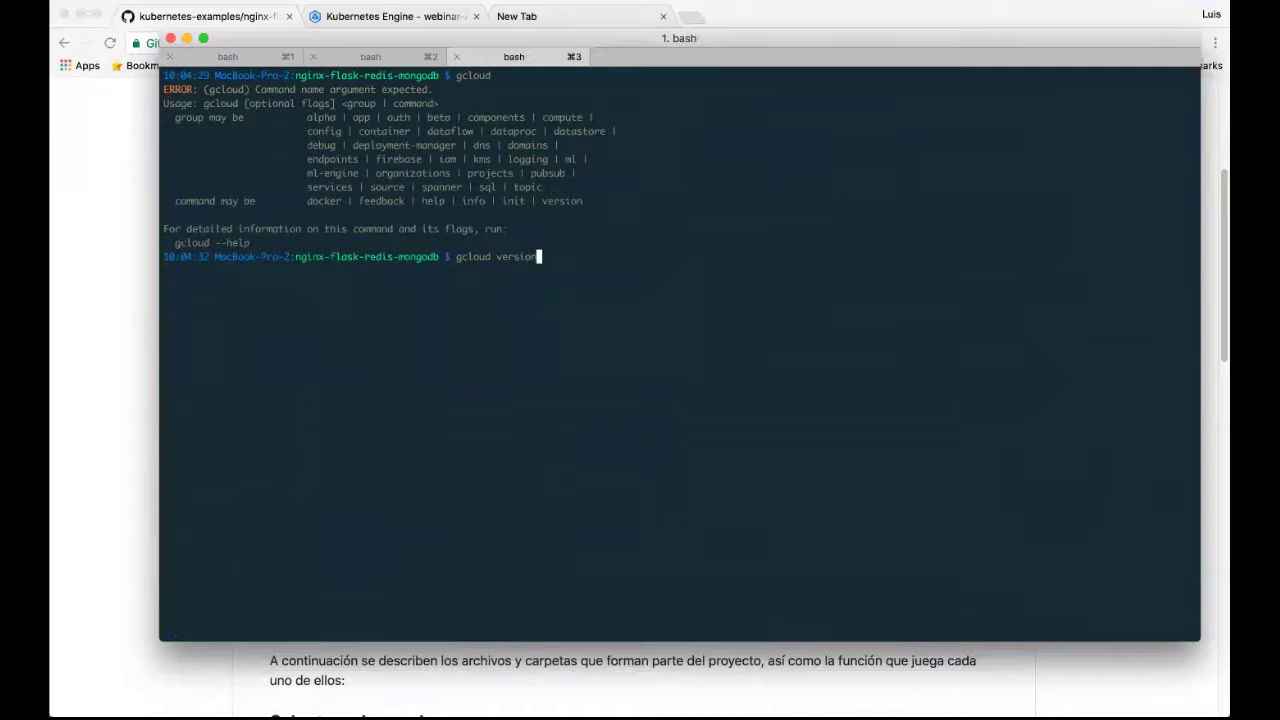
pyautogui.press('Return')
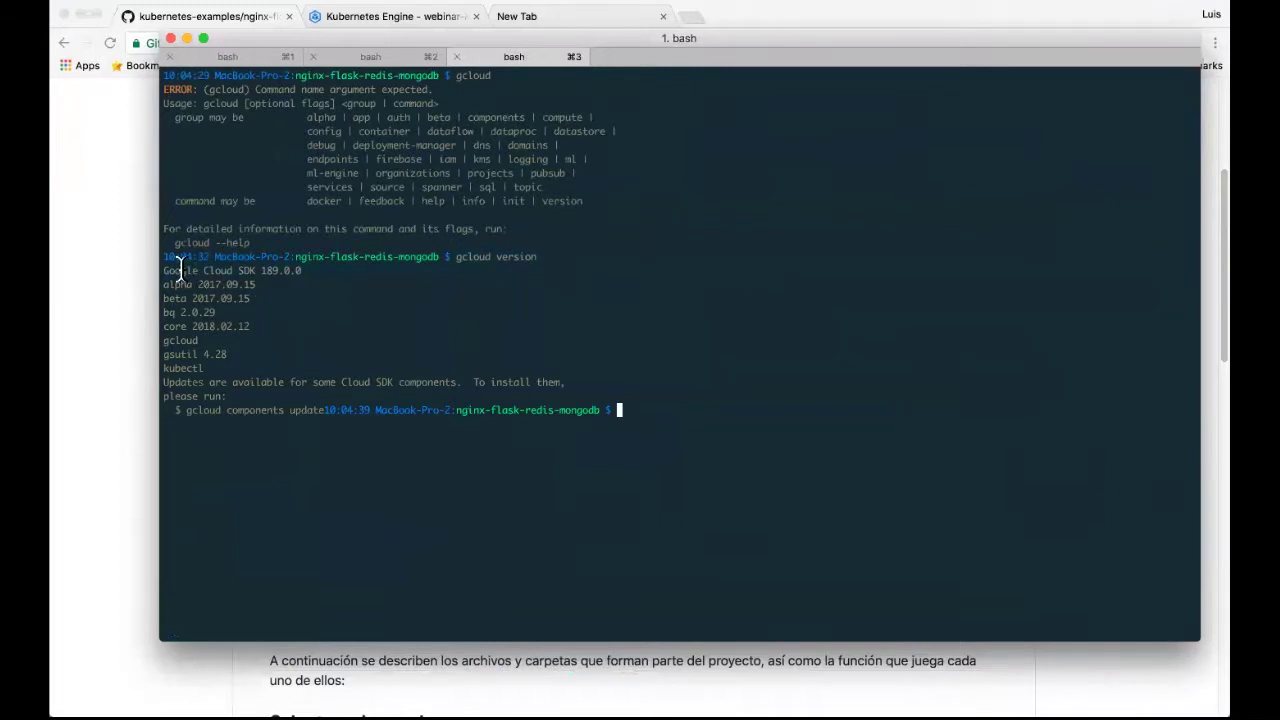
pyautogui.moveTo(163, 264); pyautogui.dragTo(401, 398)
pyautogui.click(401, 398)
pyautogui.click(134, 311)
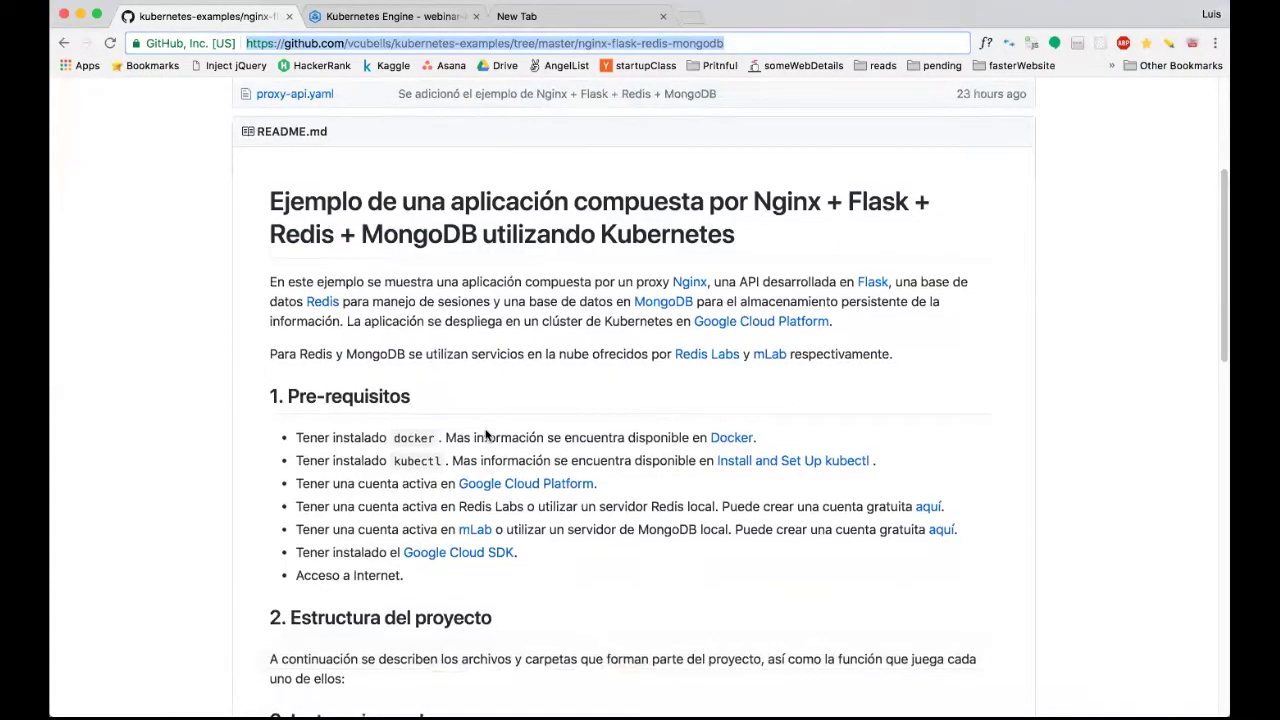
# Open the Redis Labs 'aquí' free sign-up link from the README prerequisites in a new tab.
pyautogui.doubleClick(415, 507)
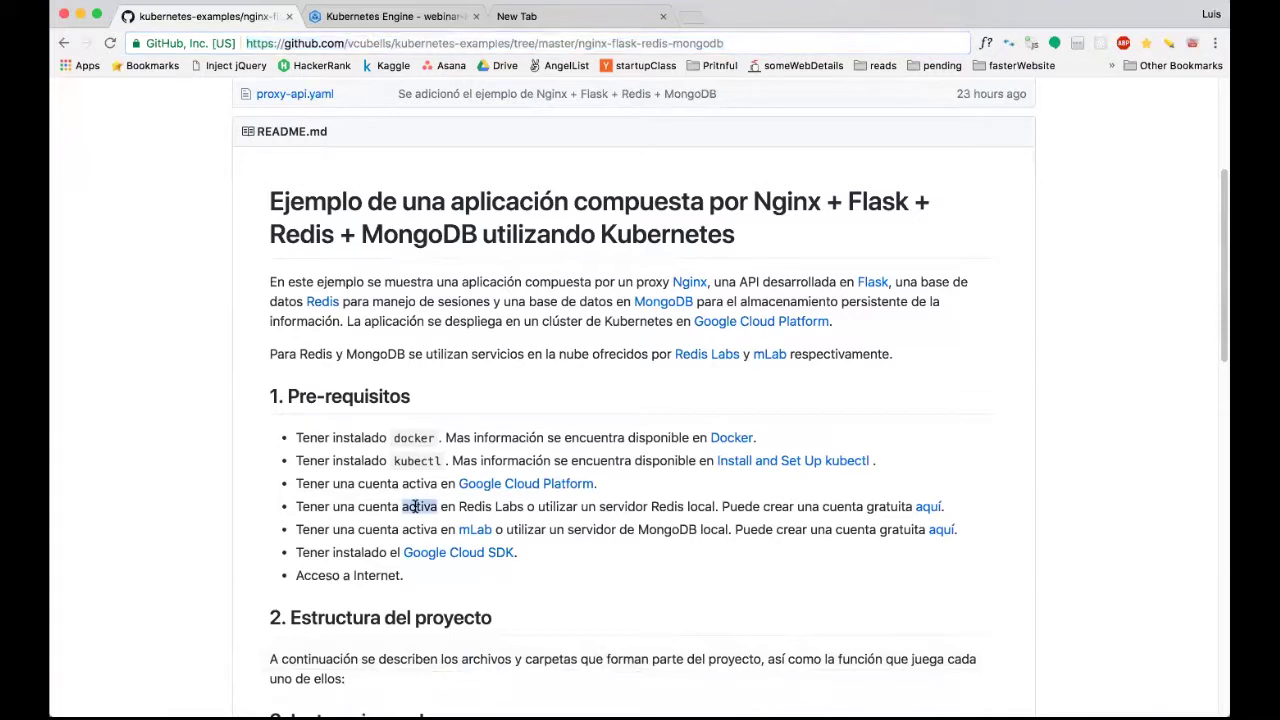
pyautogui.click(415, 507)
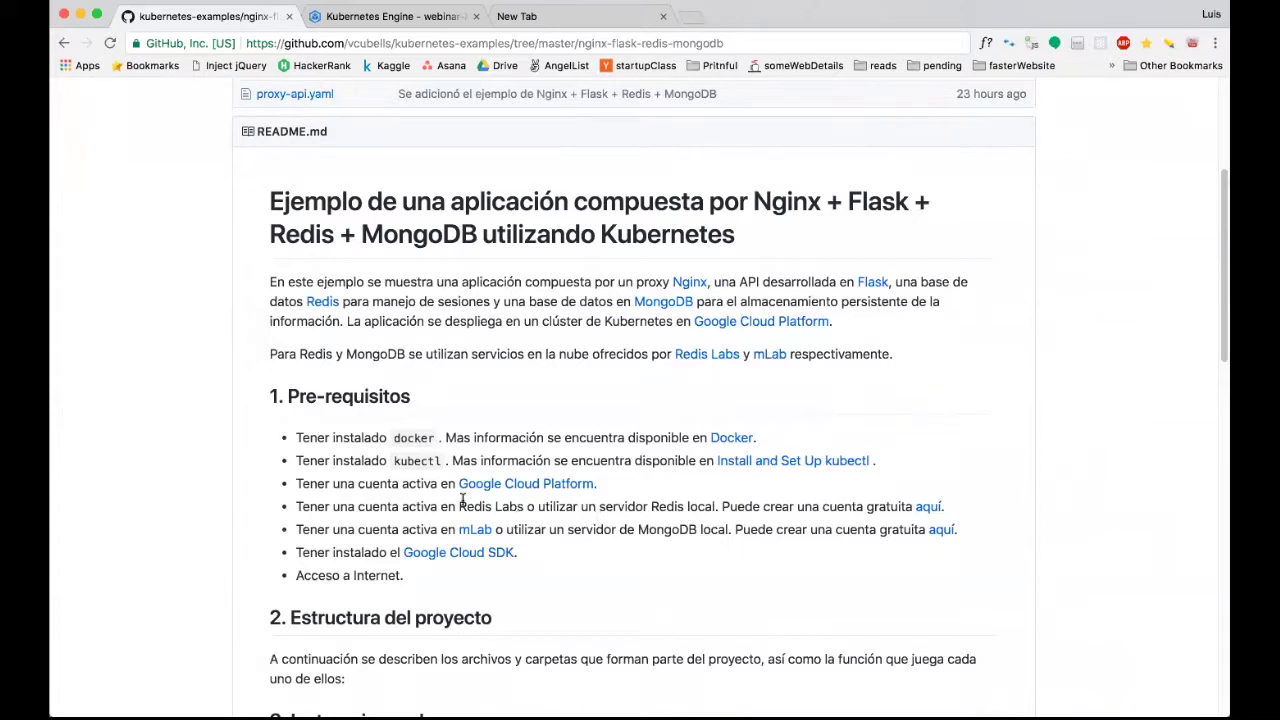
pyautogui.keyDown('super'); pyautogui.click(929, 507); pyautogui.keyUp('super')
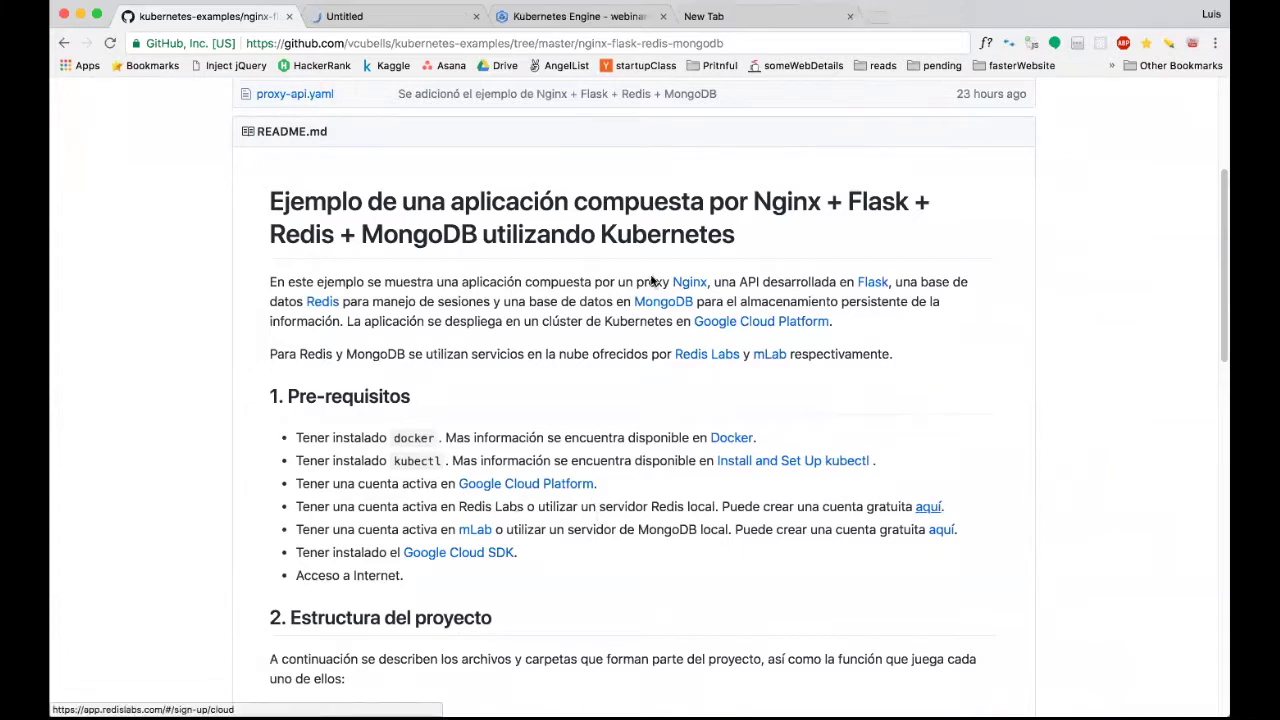
# Scroll through the Redis Enterprise Cloud free sign-up form, then close its tab with Cmd+W.
pyautogui.click(343, 16)
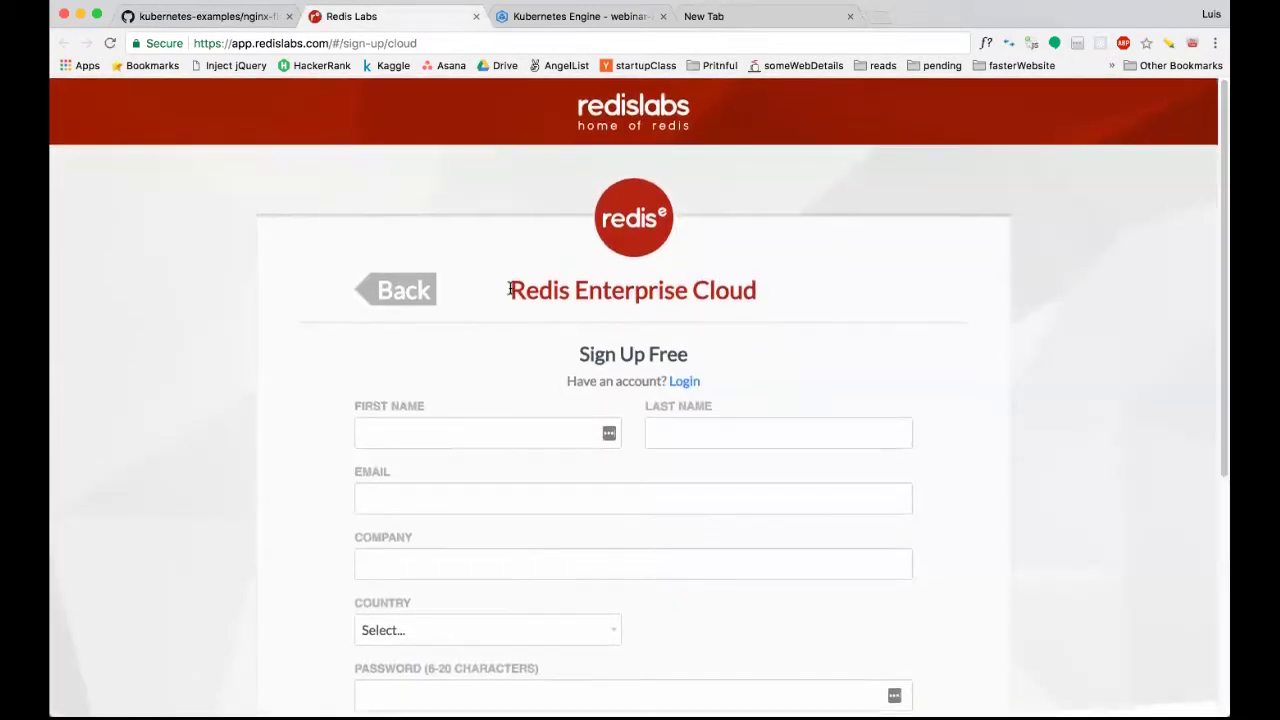
pyautogui.scroll(-1, 510, 294)
pyautogui.scroll(1, 510, 294)
pyautogui.scroll(-1, 510, 292)
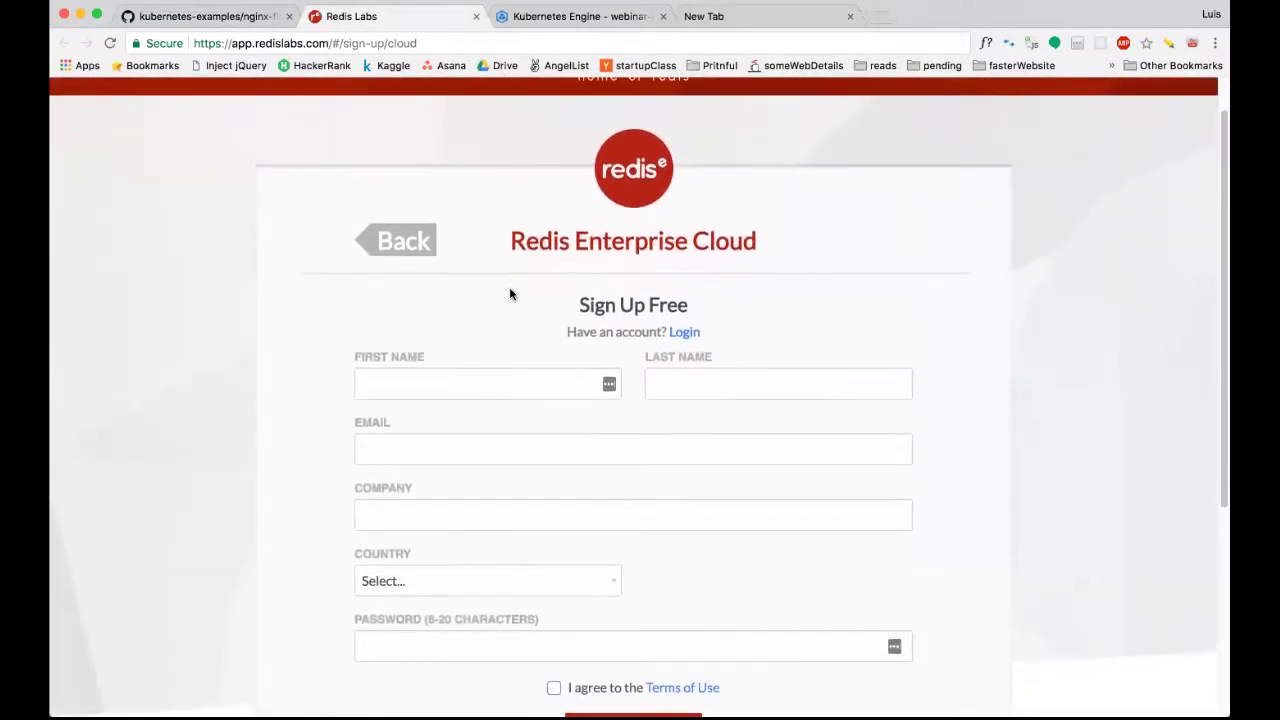
pyautogui.scroll(1, 510, 290)
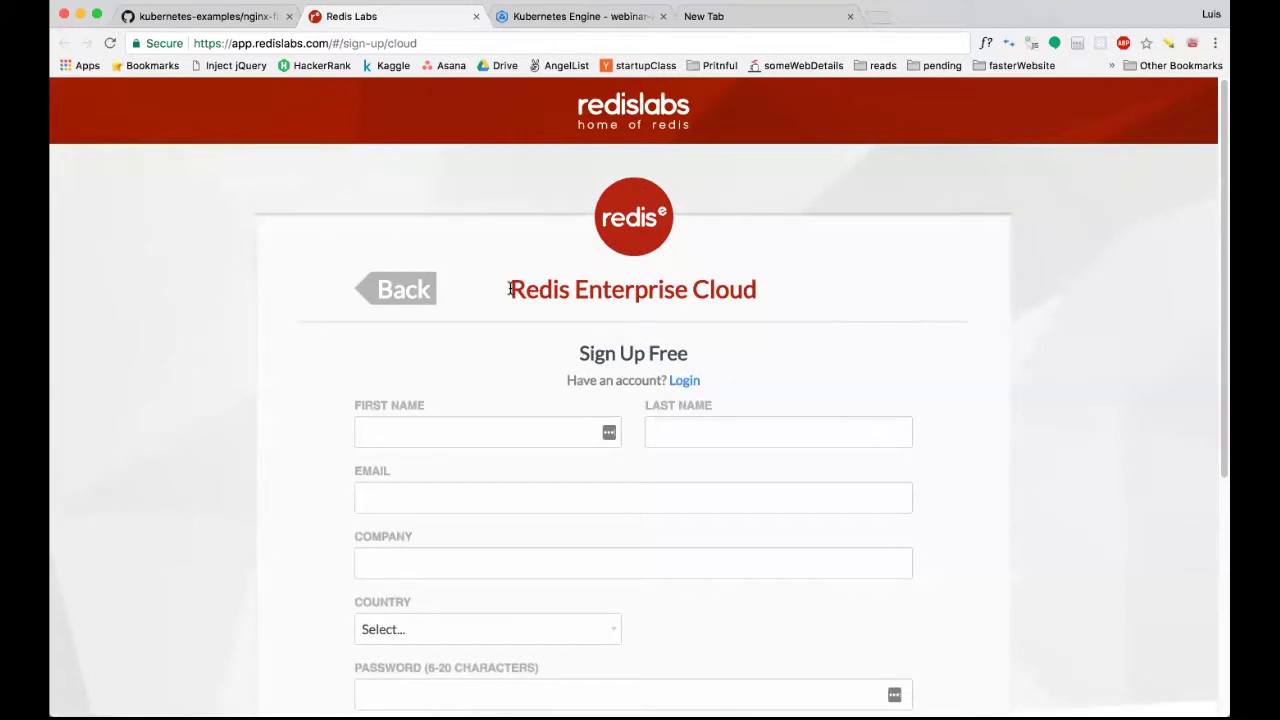
pyautogui.scroll(-1, 510, 292)
pyautogui.scroll(-1, 510, 294)
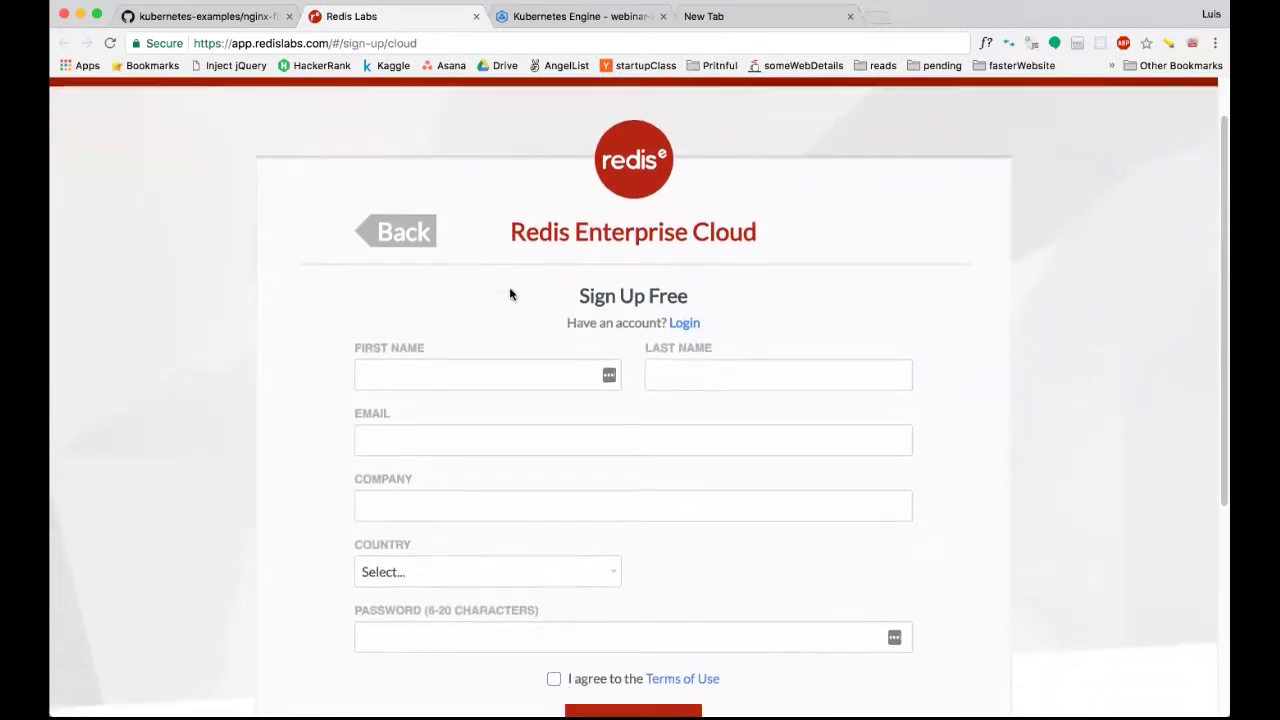
pyautogui.scroll(1, 510, 294)
pyautogui.scroll(-1, 510, 294)
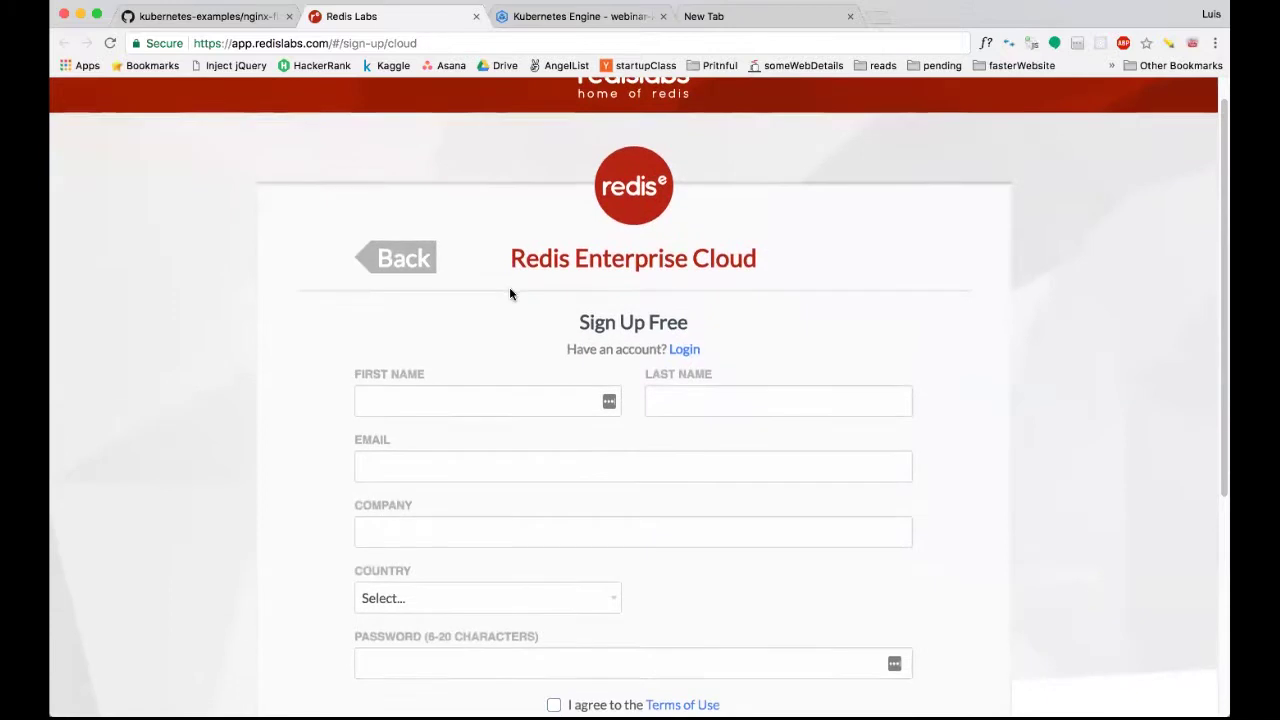
pyautogui.scroll(1, 510, 294)
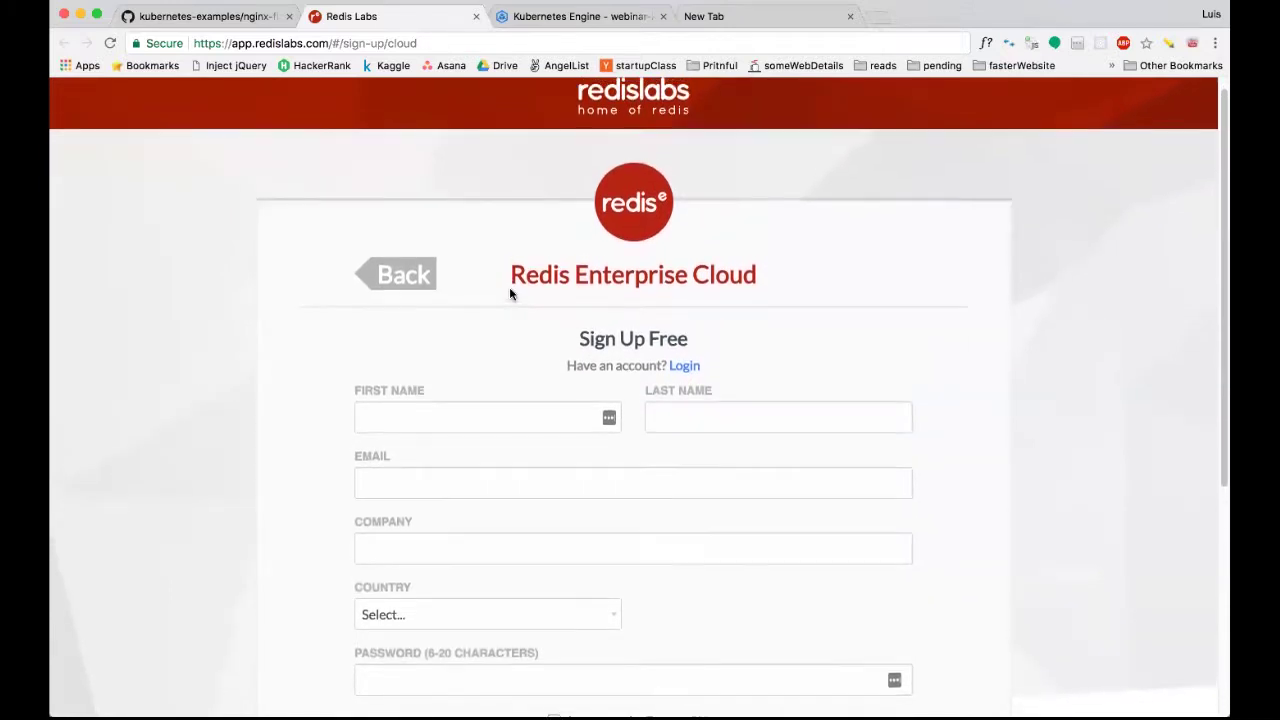
pyautogui.scroll(1, 510, 292)
pyautogui.scroll(-1, 510, 289)
pyautogui.scroll(1, 510, 289)
pyautogui.scroll(-1, 510, 289)
pyautogui.scroll(1, 510, 289)
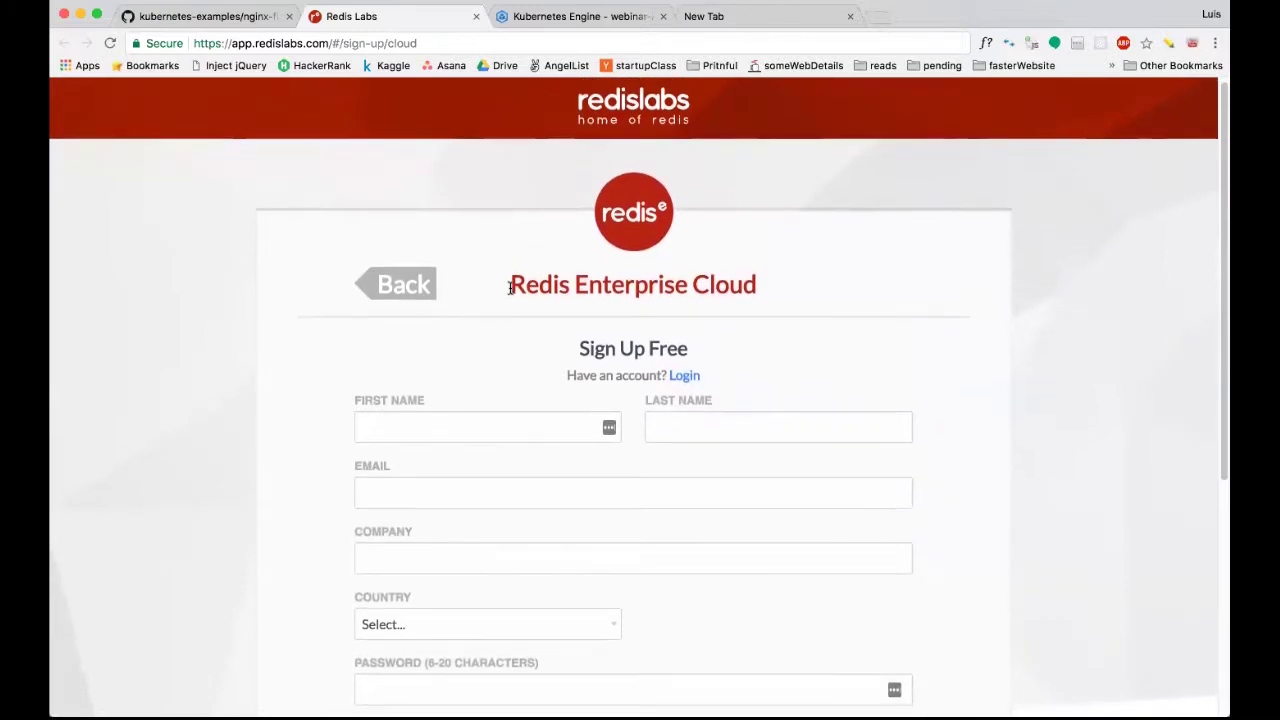
pyautogui.scroll(-5, 510, 289)
pyautogui.scroll(-1, 510, 289)
pyautogui.scroll(6, 510, 289)
pyautogui.scroll(-1, 510, 289)
pyautogui.scroll(1, 510, 289)
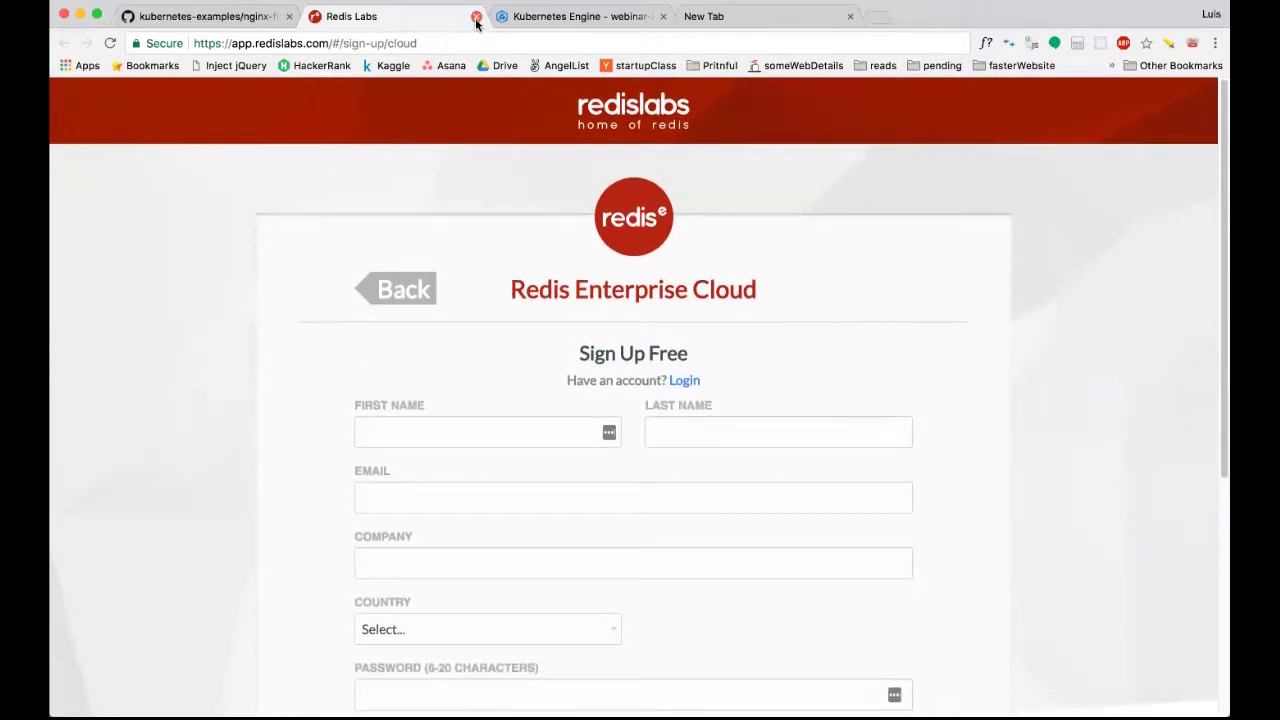
pyautogui.press('super+w')
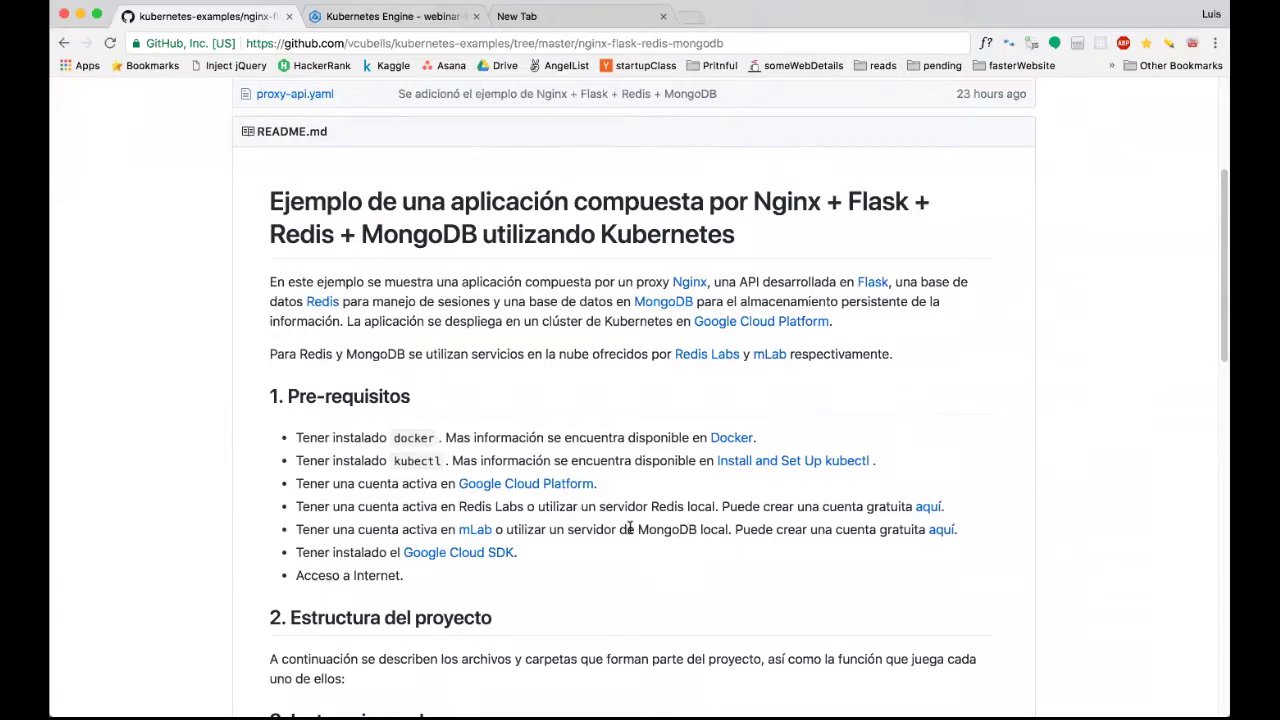
pyautogui.moveTo(458, 507); pyautogui.dragTo(492, 507)
pyautogui.tripleClick(492, 506)
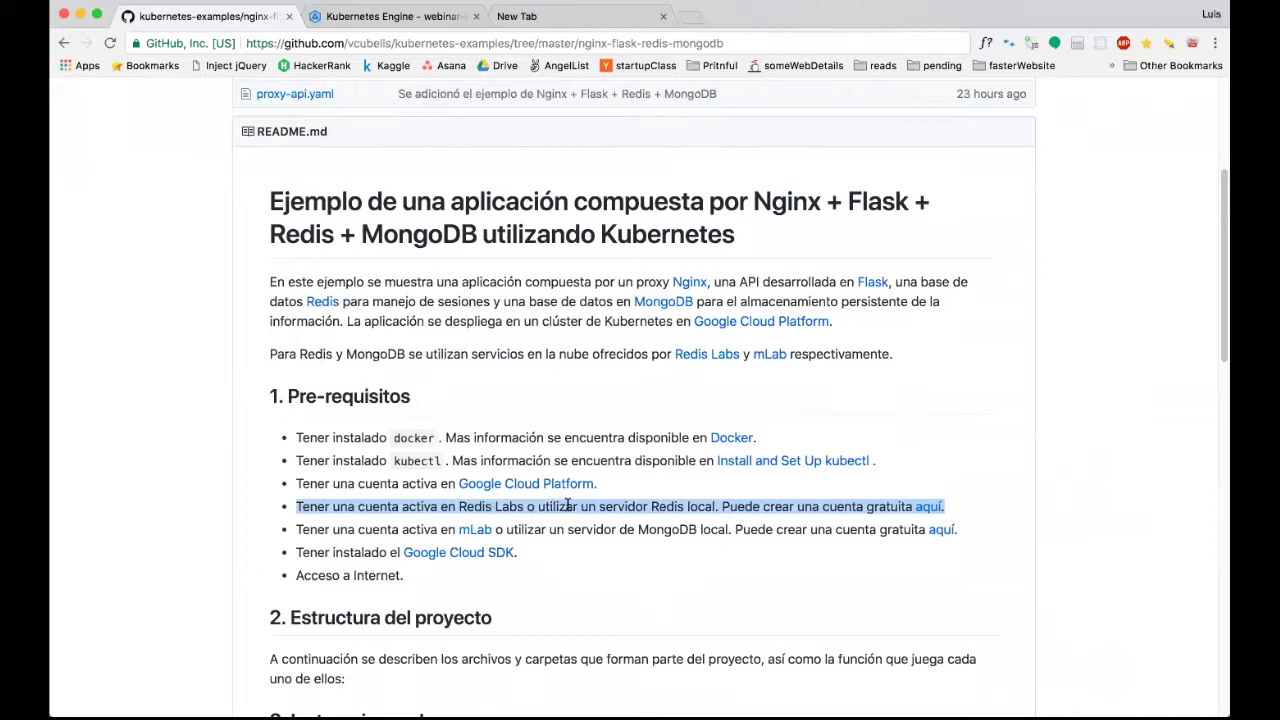
pyautogui.doubleClick(466, 506)
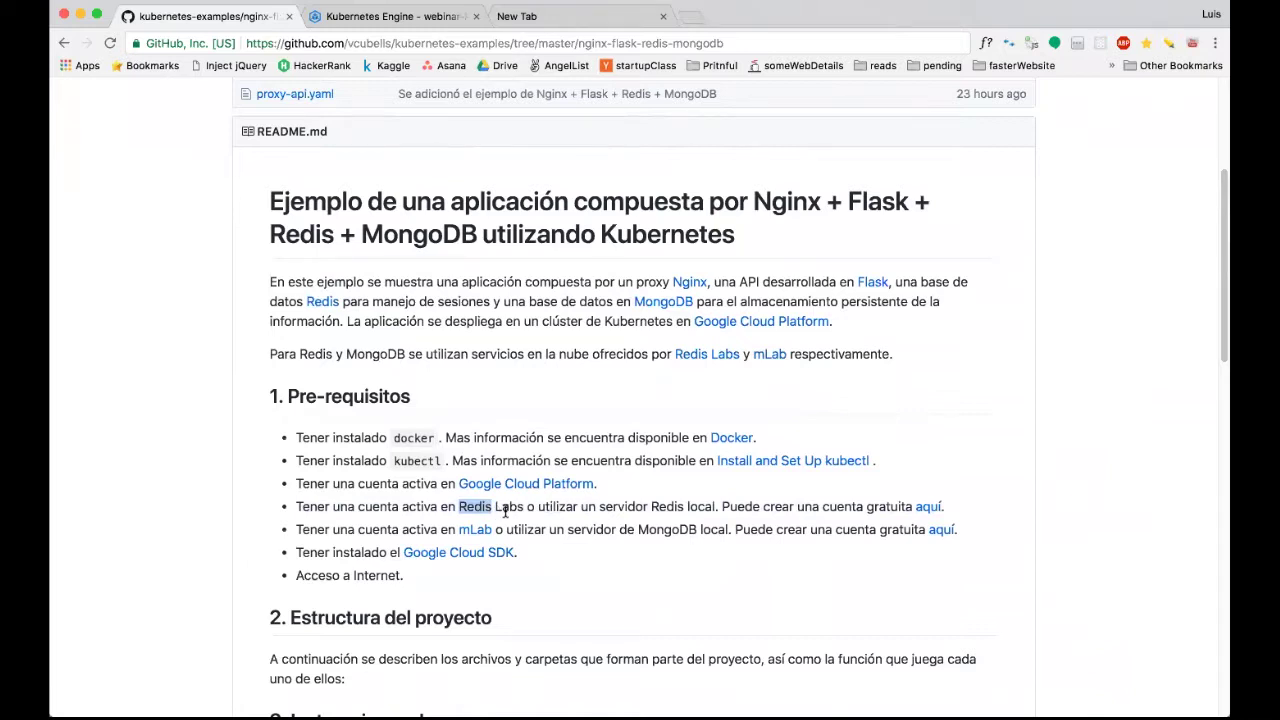
pyautogui.scroll(-1, 505, 511)
pyautogui.click(428, 517)
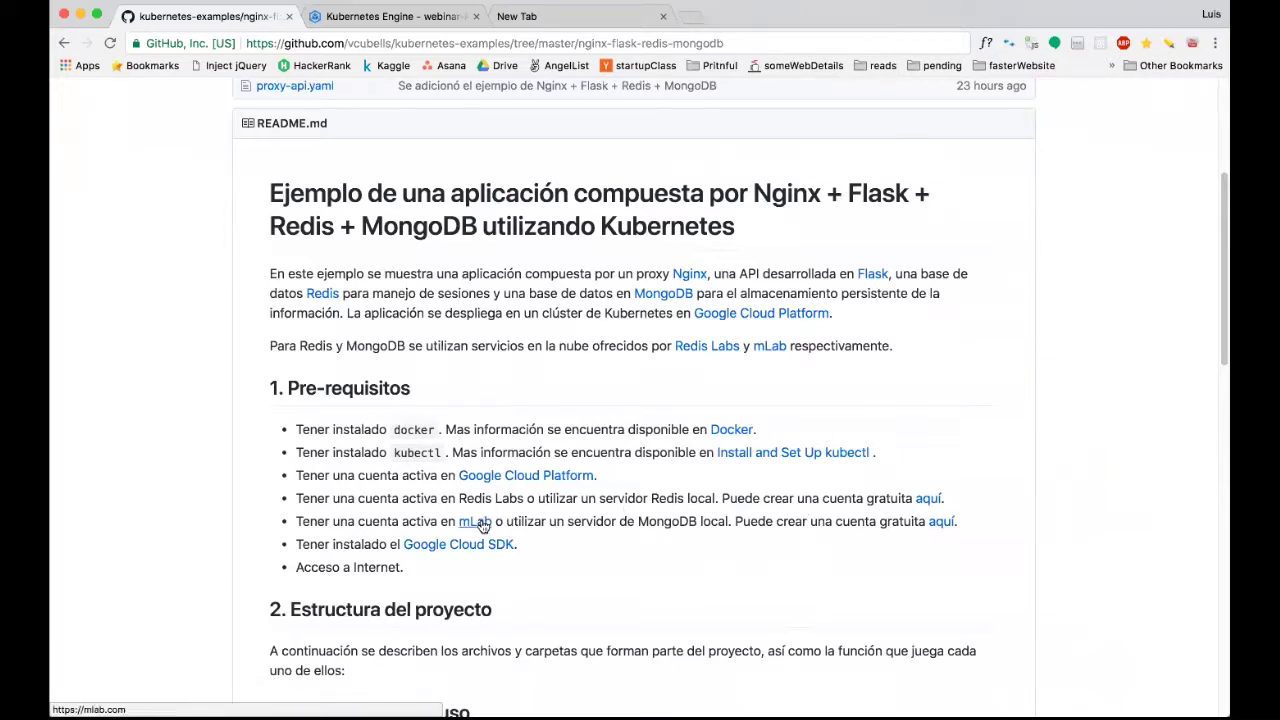
pyautogui.keyDown('super'); pyautogui.click(480, 525); pyautogui.keyUp('super')
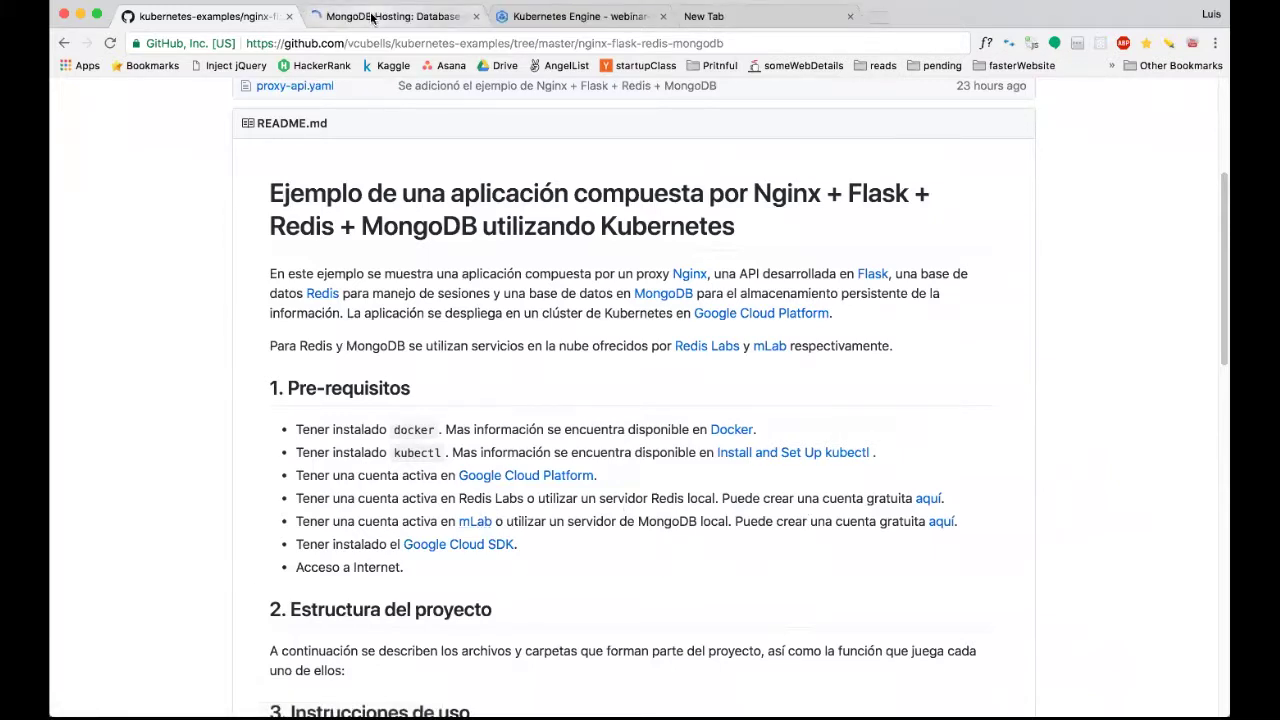
pyautogui.hotkey('ctrl', 'Tab')
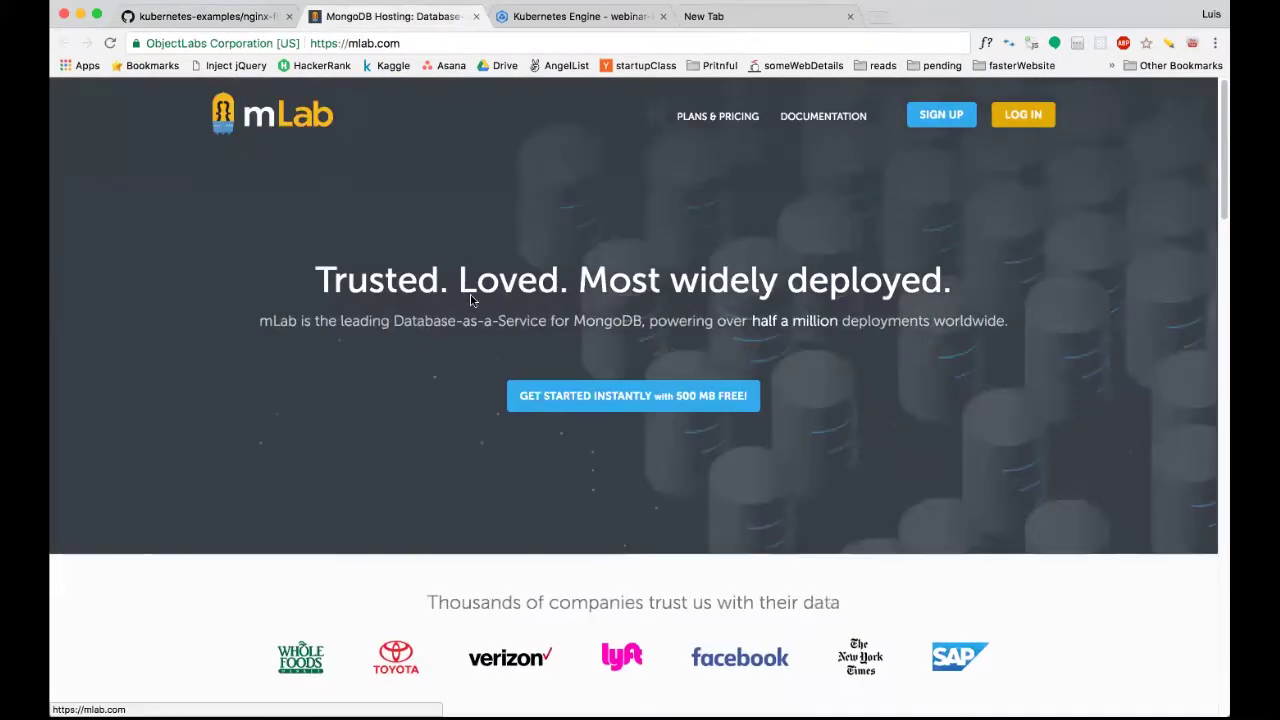
pyautogui.scroll(-1, 700, 400)
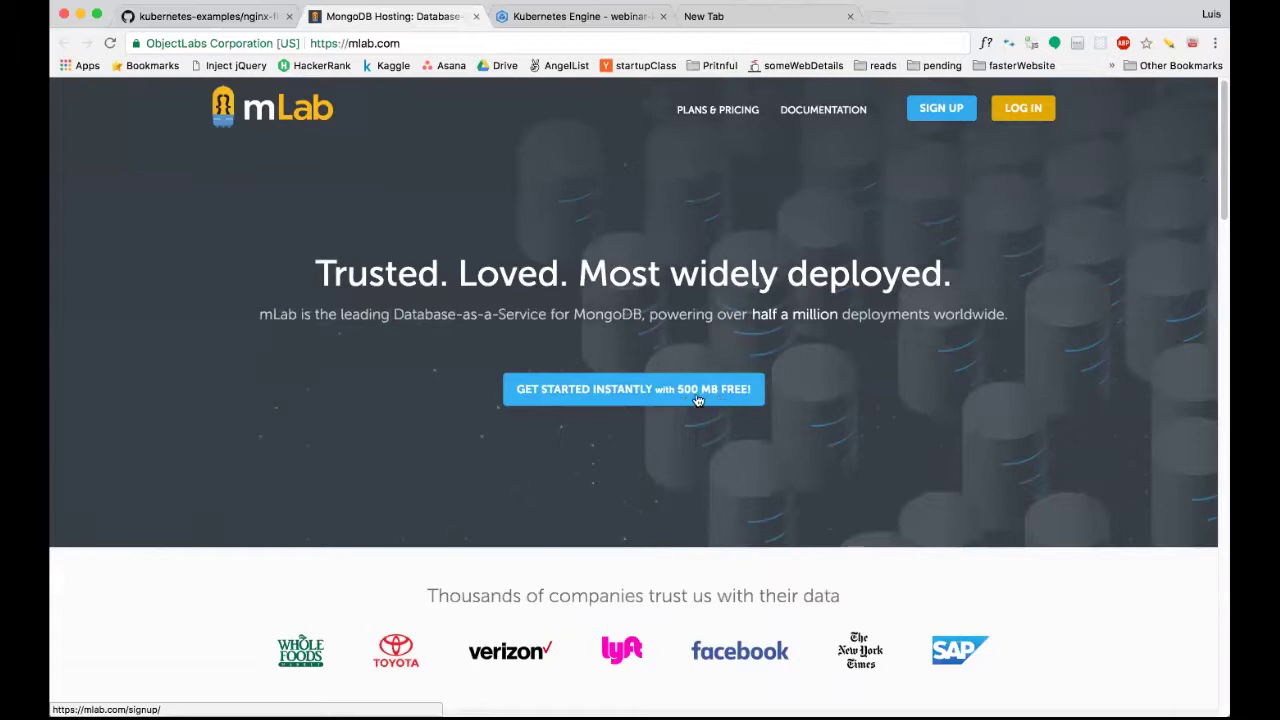
pyautogui.scroll(-2, 689, 423)
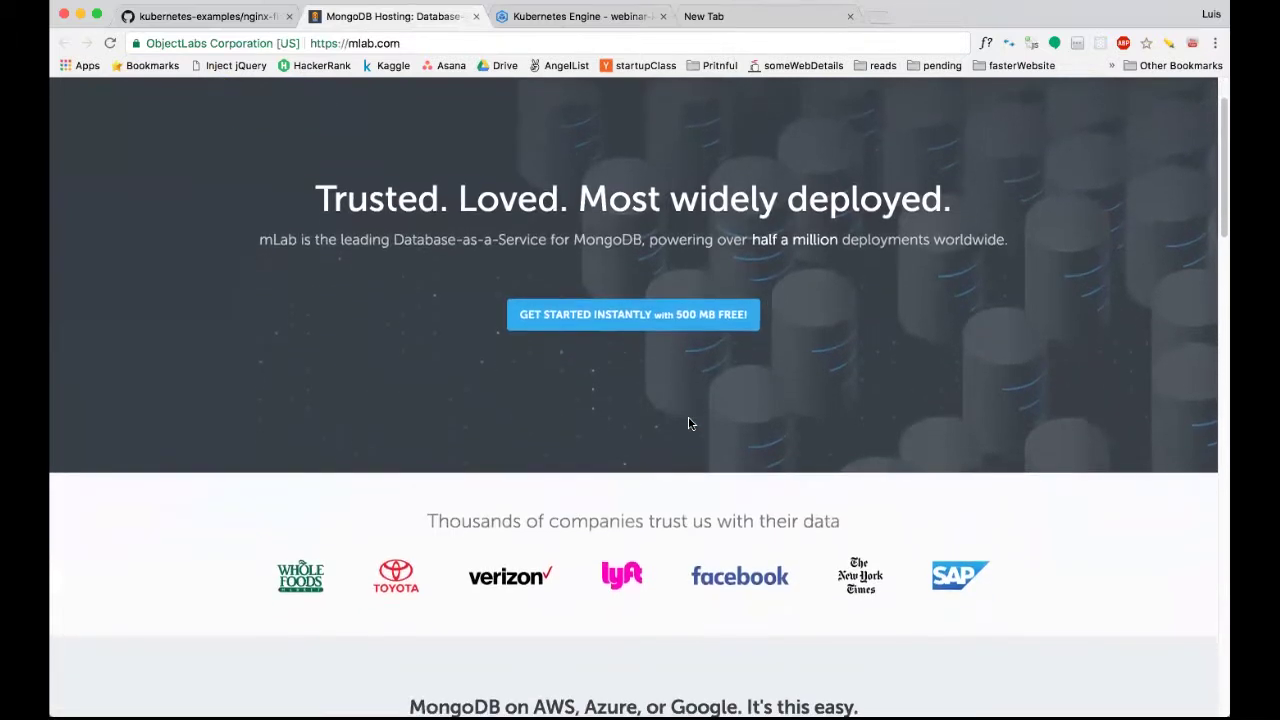
pyautogui.scroll(2, 680, 421)
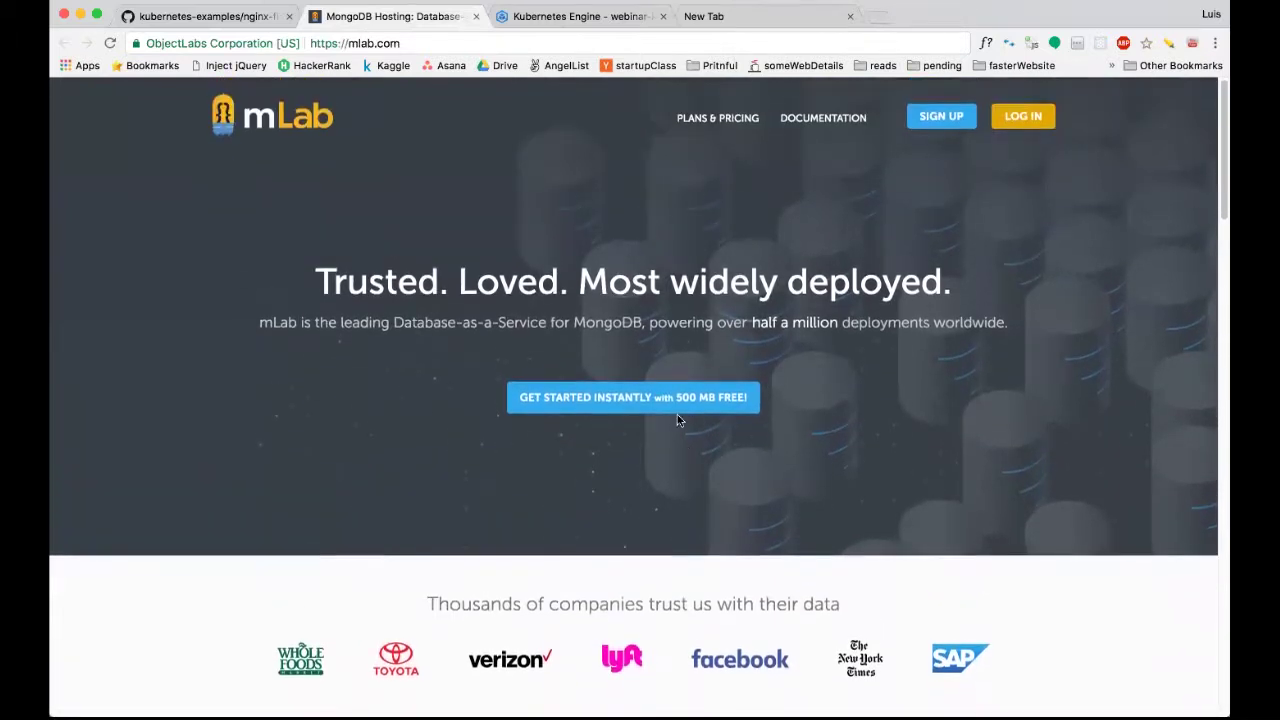
pyautogui.click(478, 17)
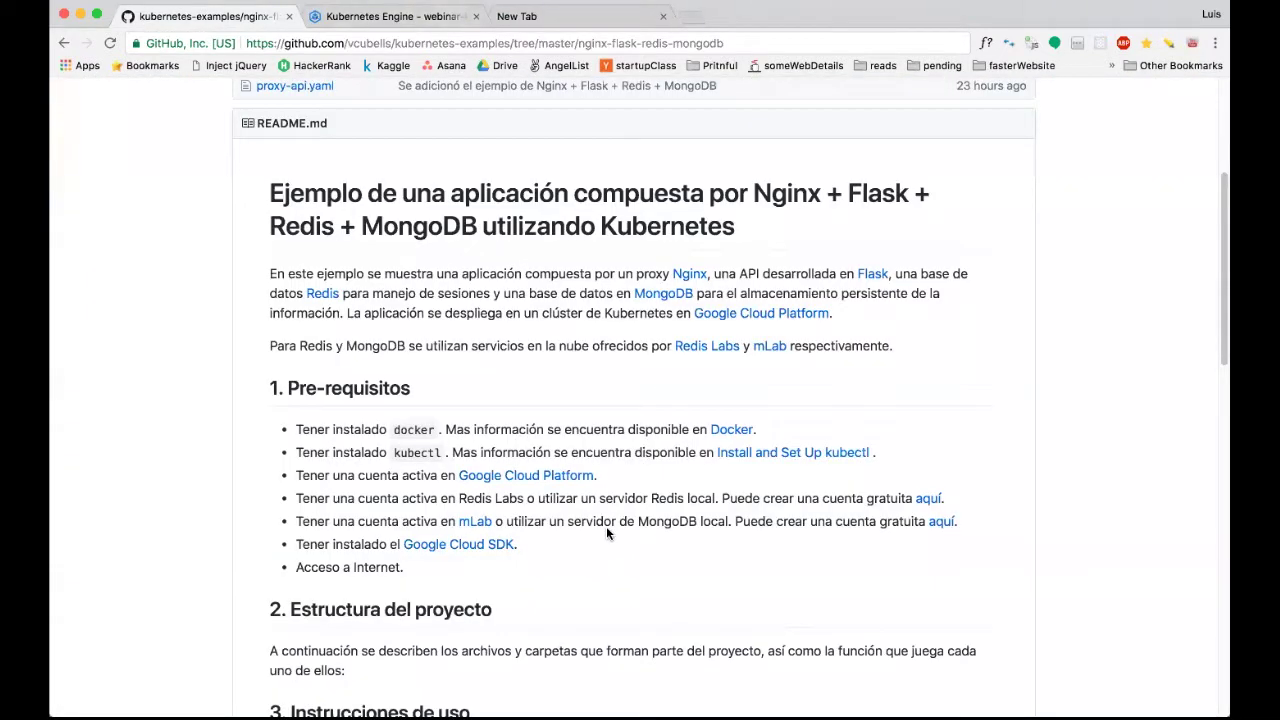
pyautogui.tripleClick(553, 521)
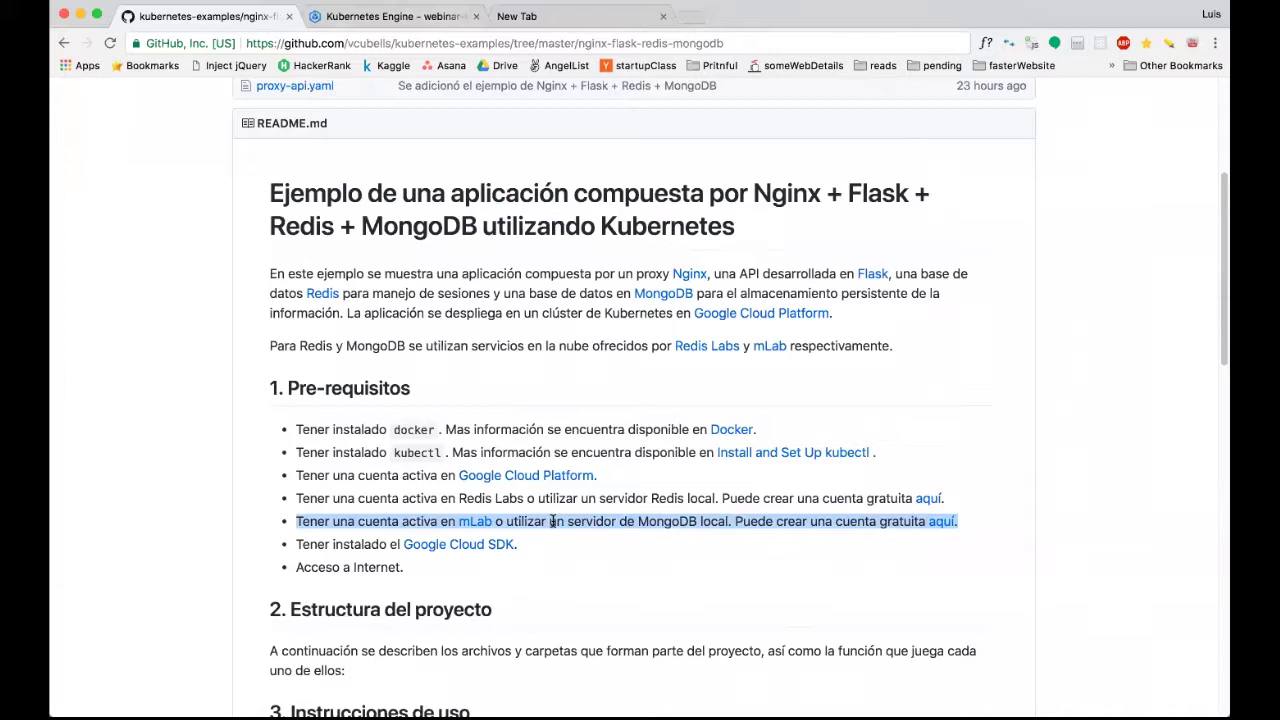
pyautogui.click(553, 521)
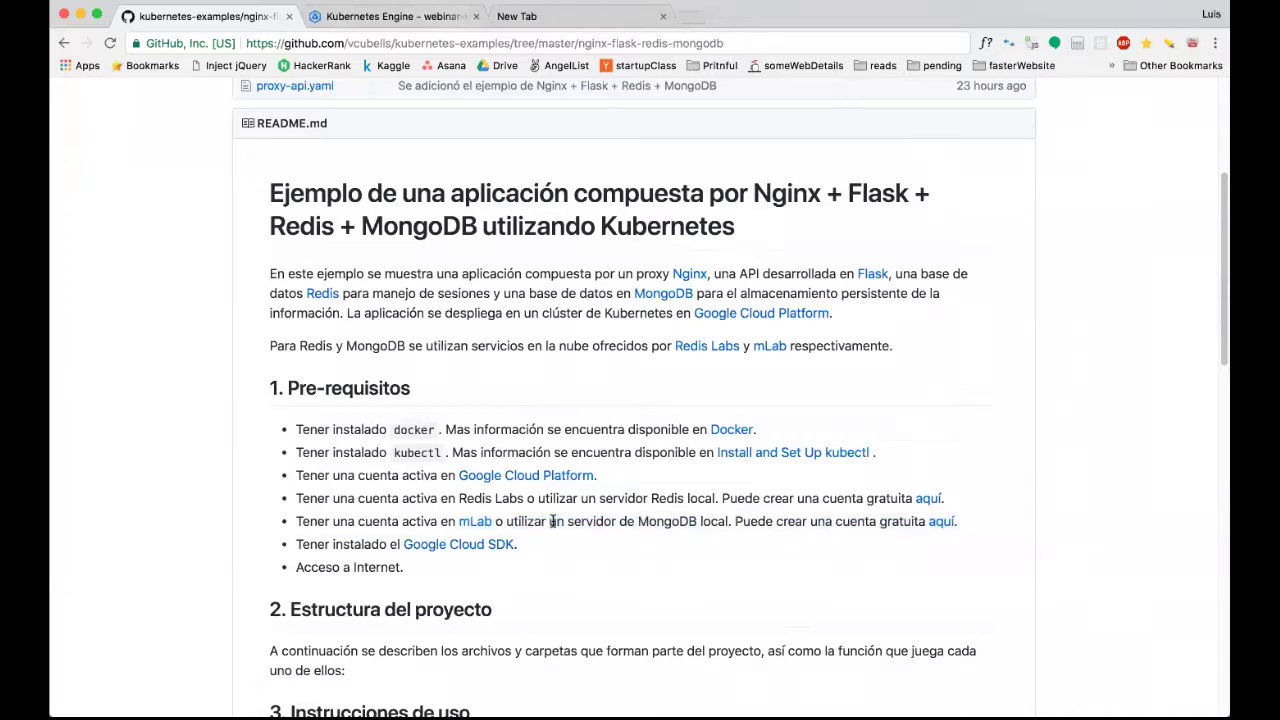
pyautogui.scroll(-1, 533, 548)
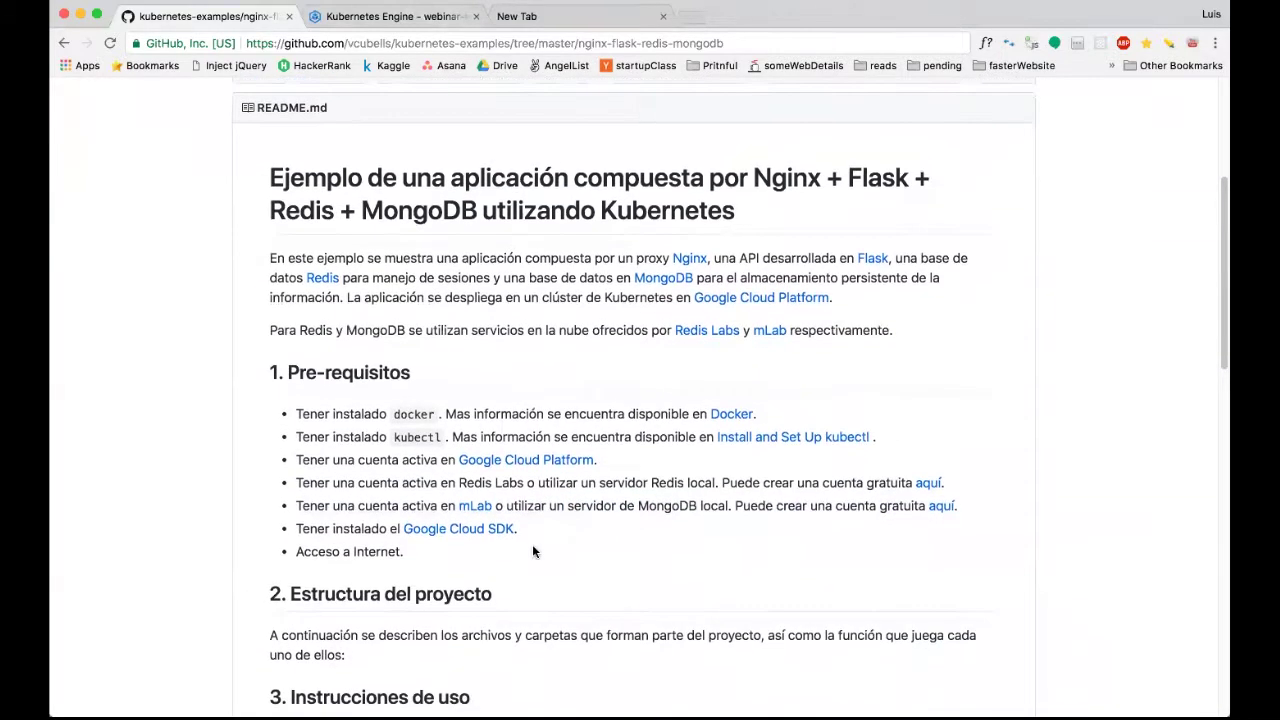
pyautogui.scroll(-2, 532, 551)
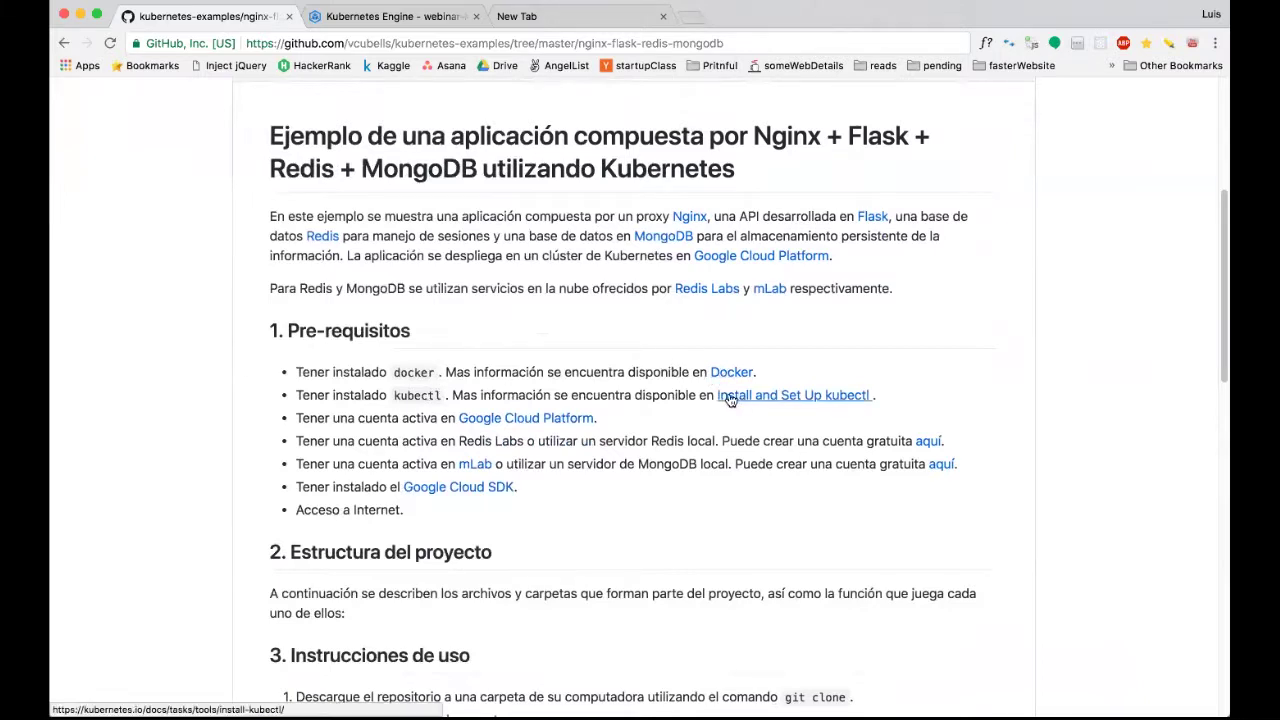
pyautogui.scroll(-1, 626, 391)
pyautogui.scroll(1, 626, 391)
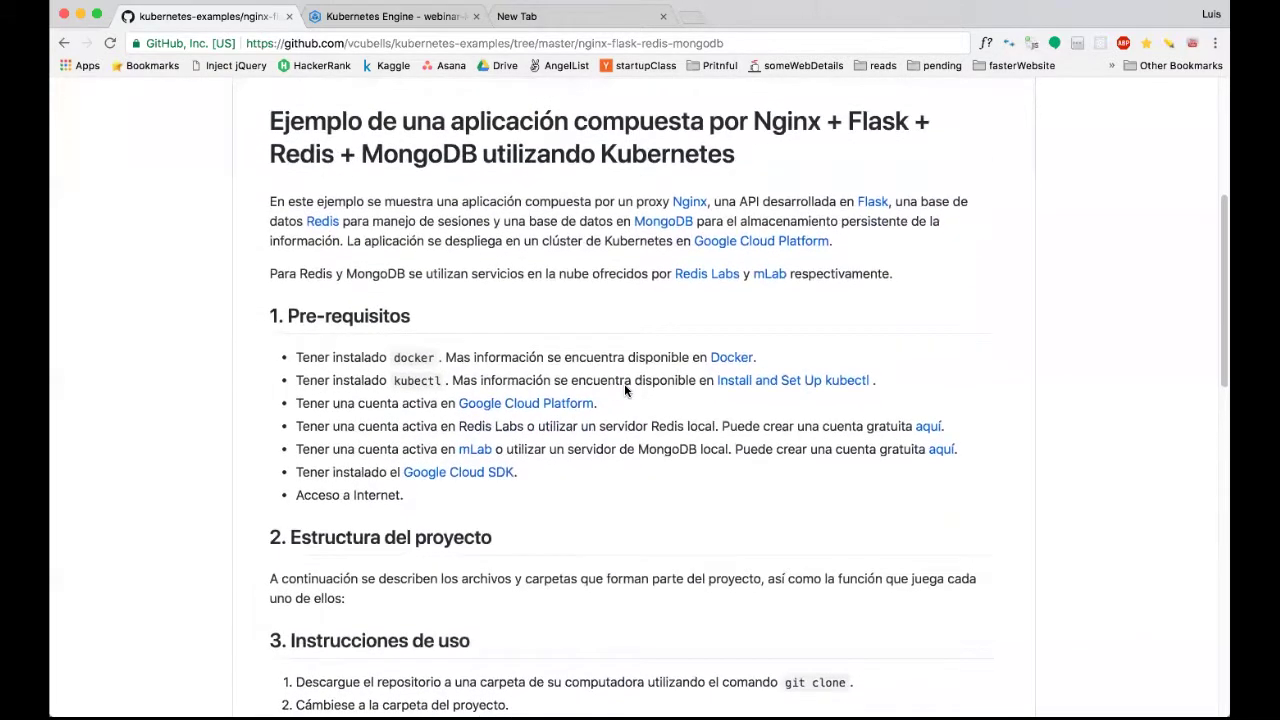
pyautogui.scroll(-1, 626, 391)
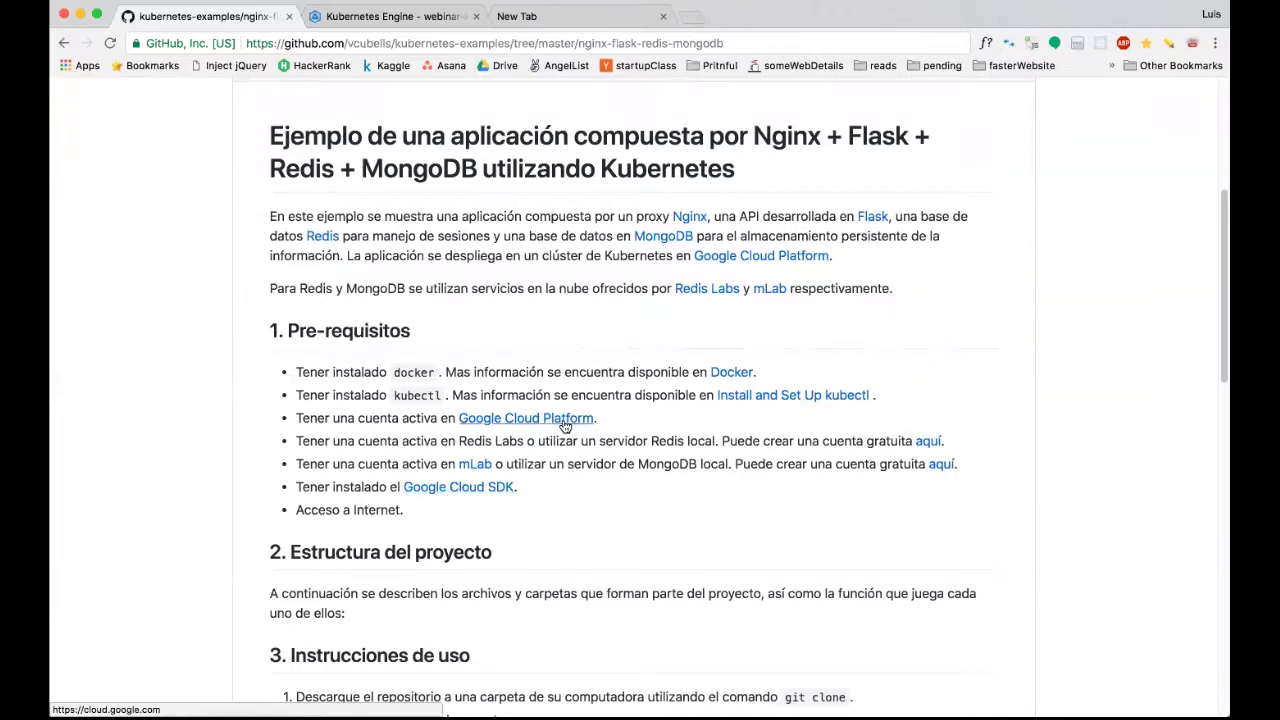
pyautogui.scroll(-3, 500, 405)
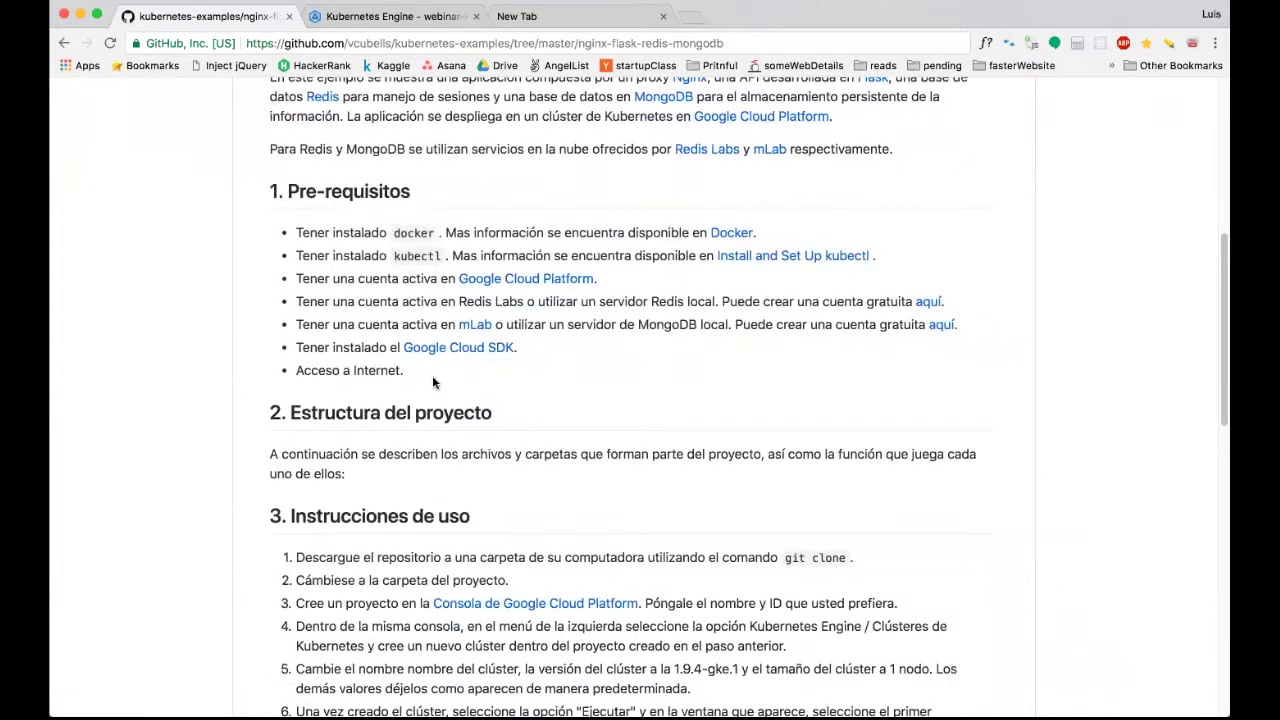
pyautogui.scroll(-2, 428, 380)
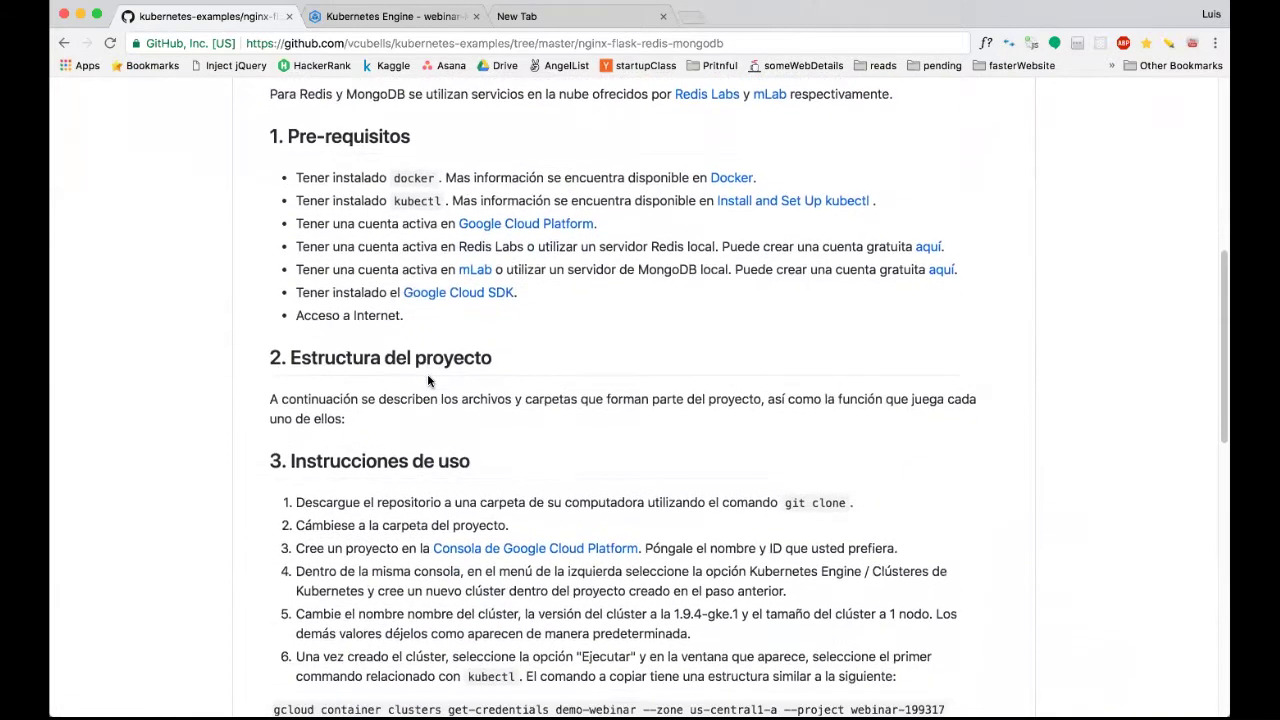
pyautogui.scroll(-5, 461, 398)
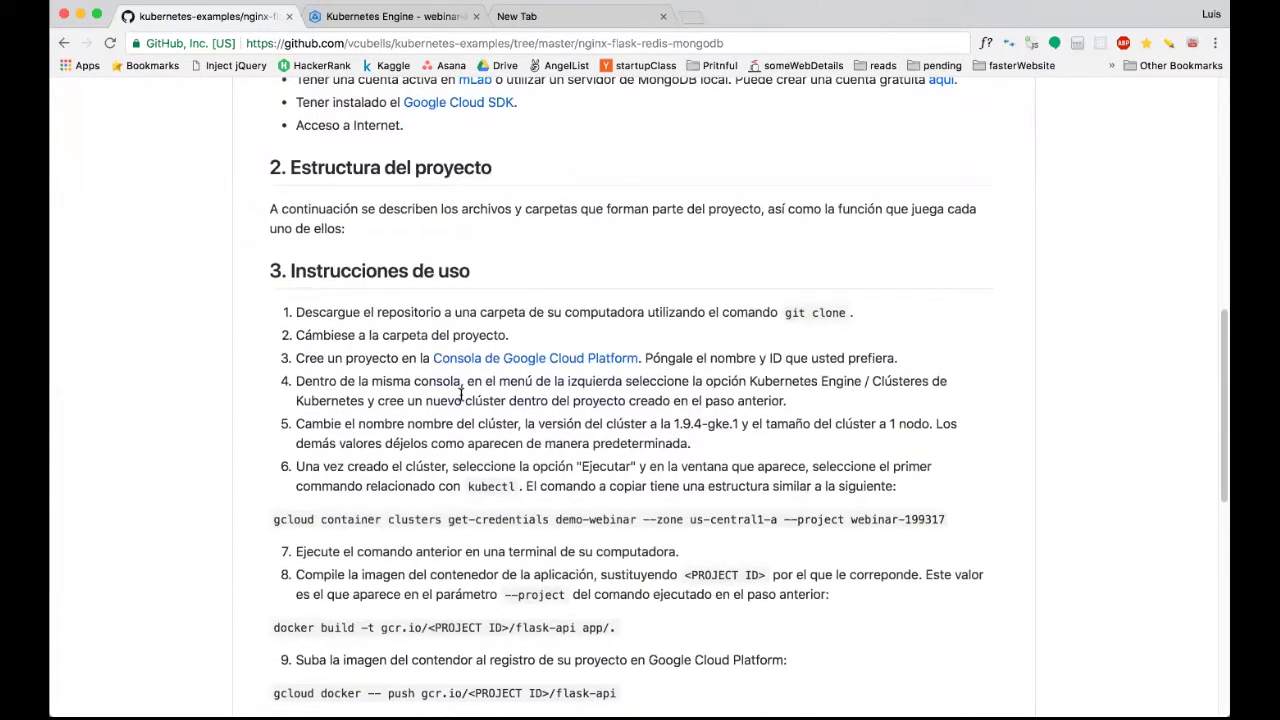
pyautogui.scroll(3, 461, 398)
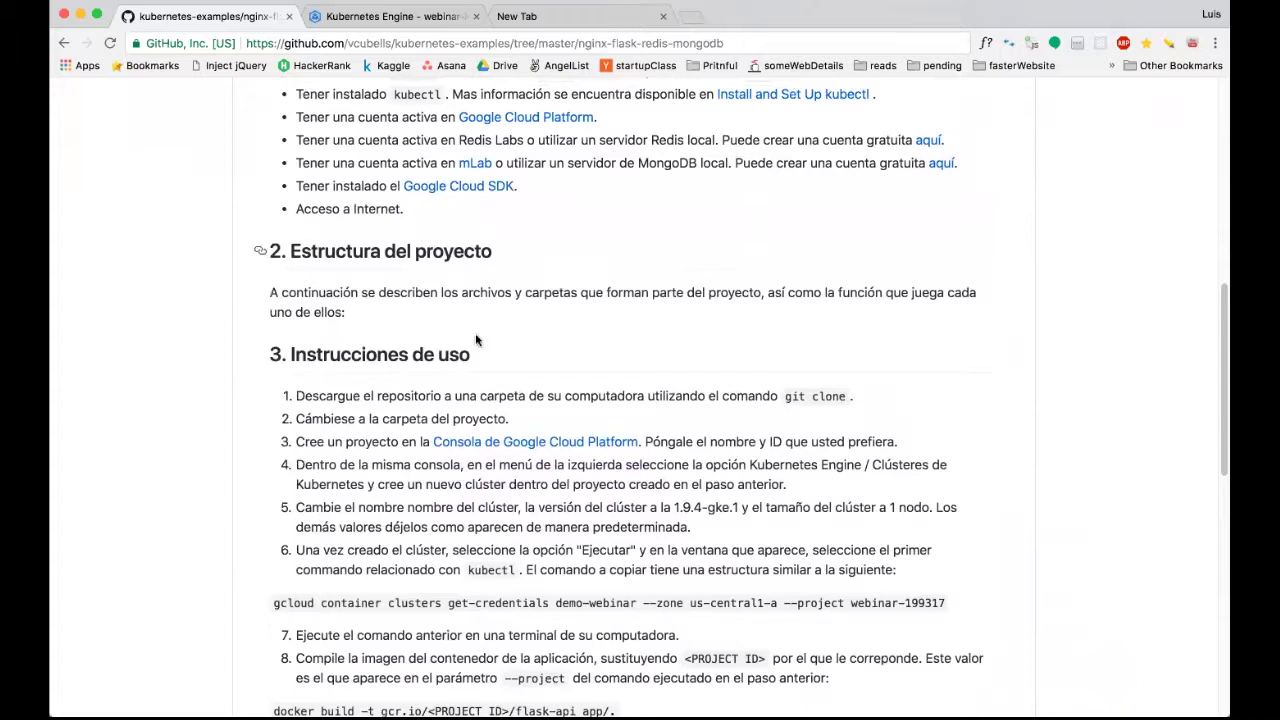
pyautogui.scroll(11, 475, 333)
pyautogui.scroll(8, 430, 420)
pyautogui.scroll(-9, 517, 460)
pyautogui.scroll(-6, 570, 447)
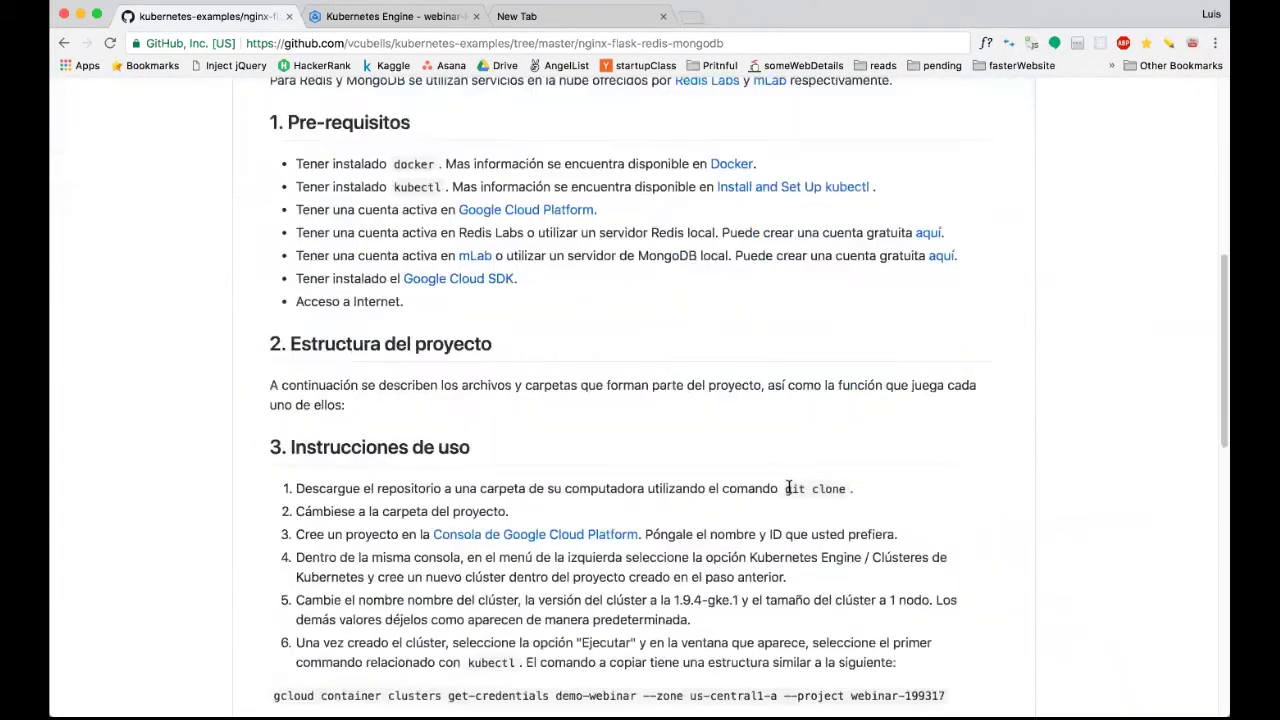
pyautogui.scroll(16, 789, 487)
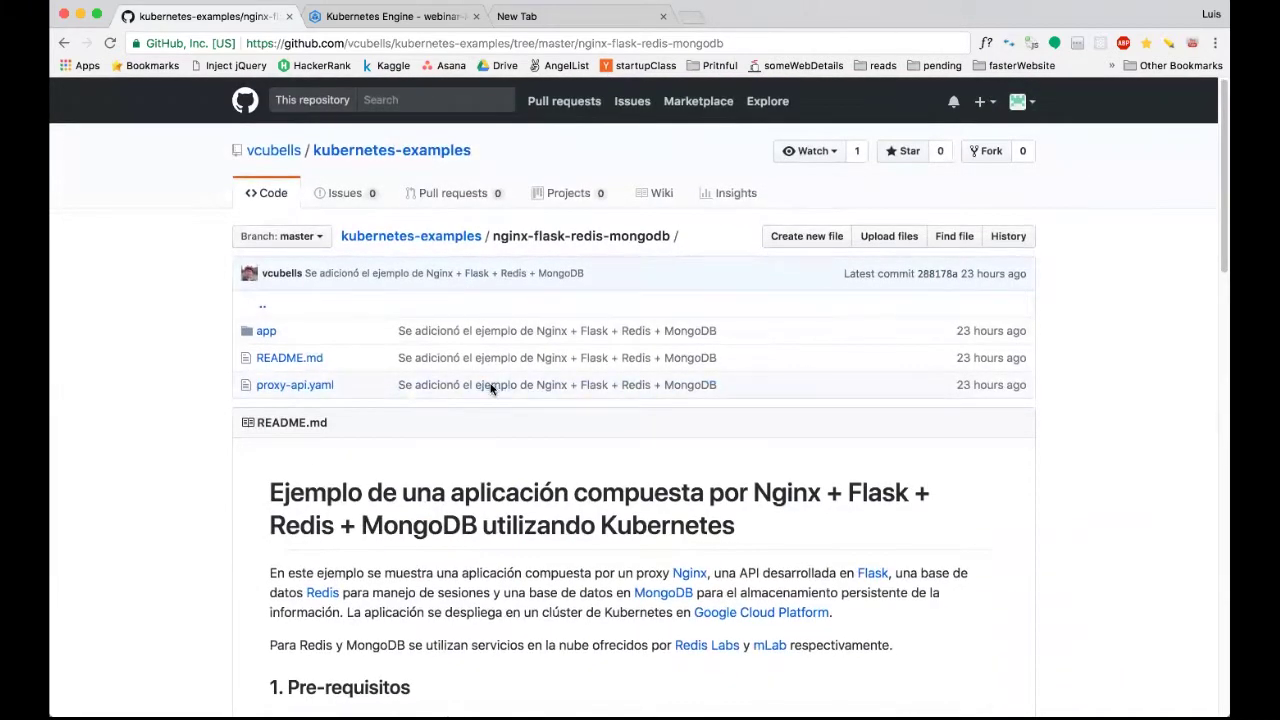
pyautogui.click(450, 237)
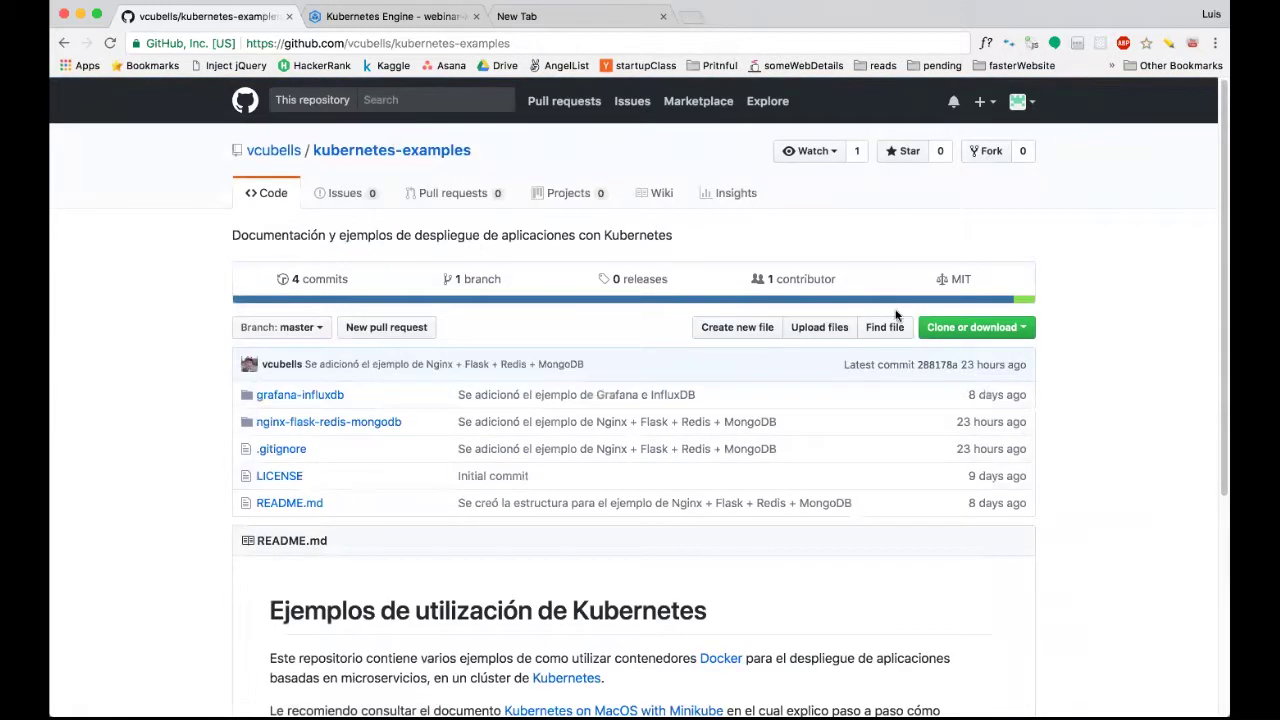
pyautogui.click(1009, 330)
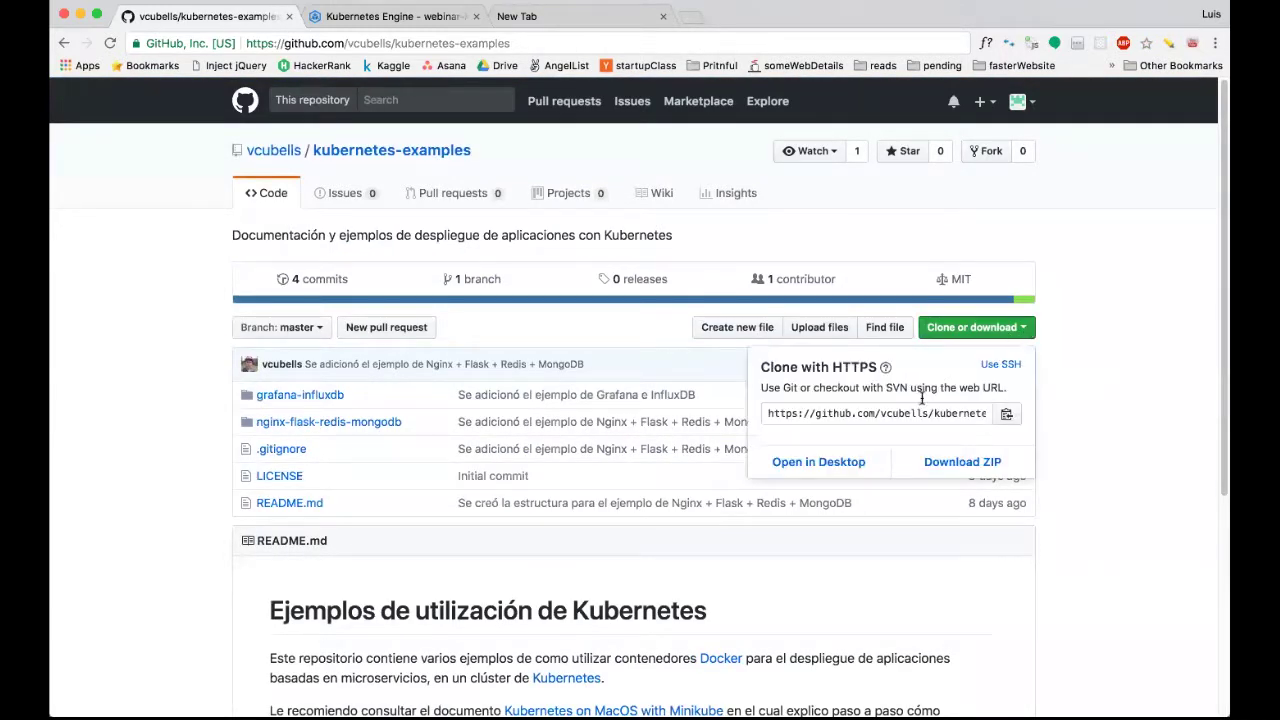
pyautogui.click(1093, 370)
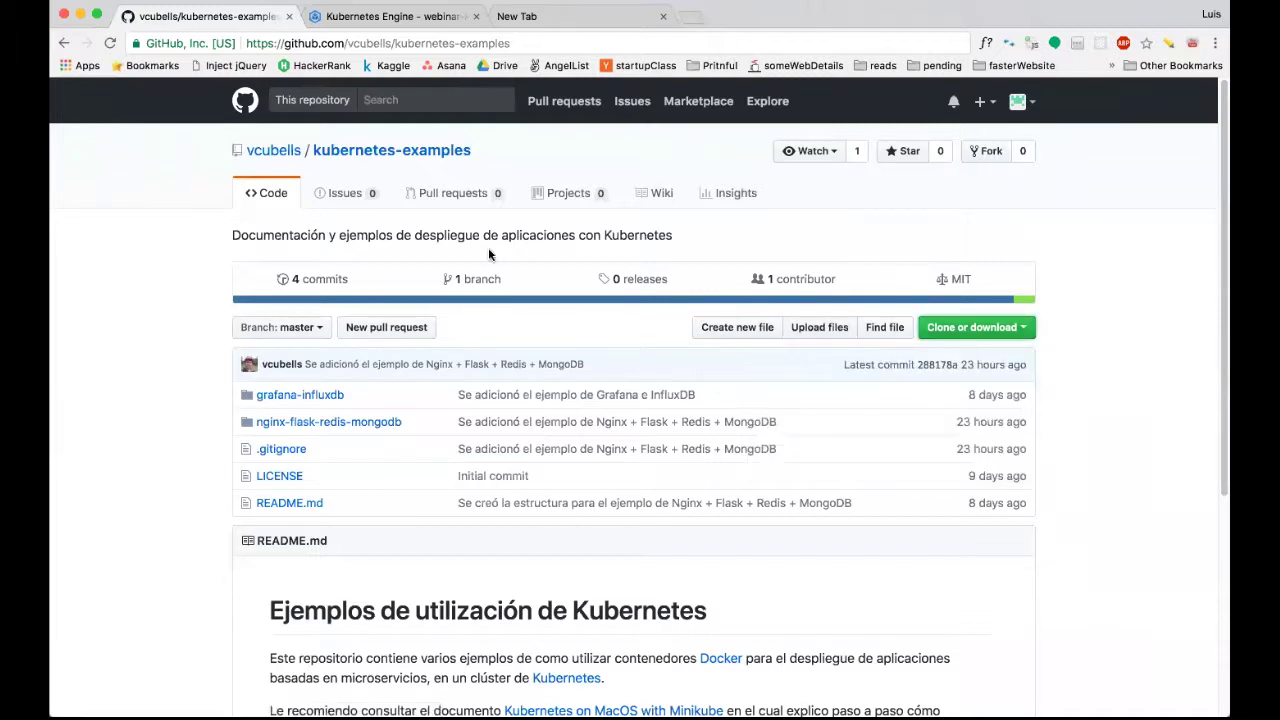
pyautogui.click(330, 424)
pyautogui.scroll(-2, 350, 468)
pyautogui.scroll(-5, 352, 471)
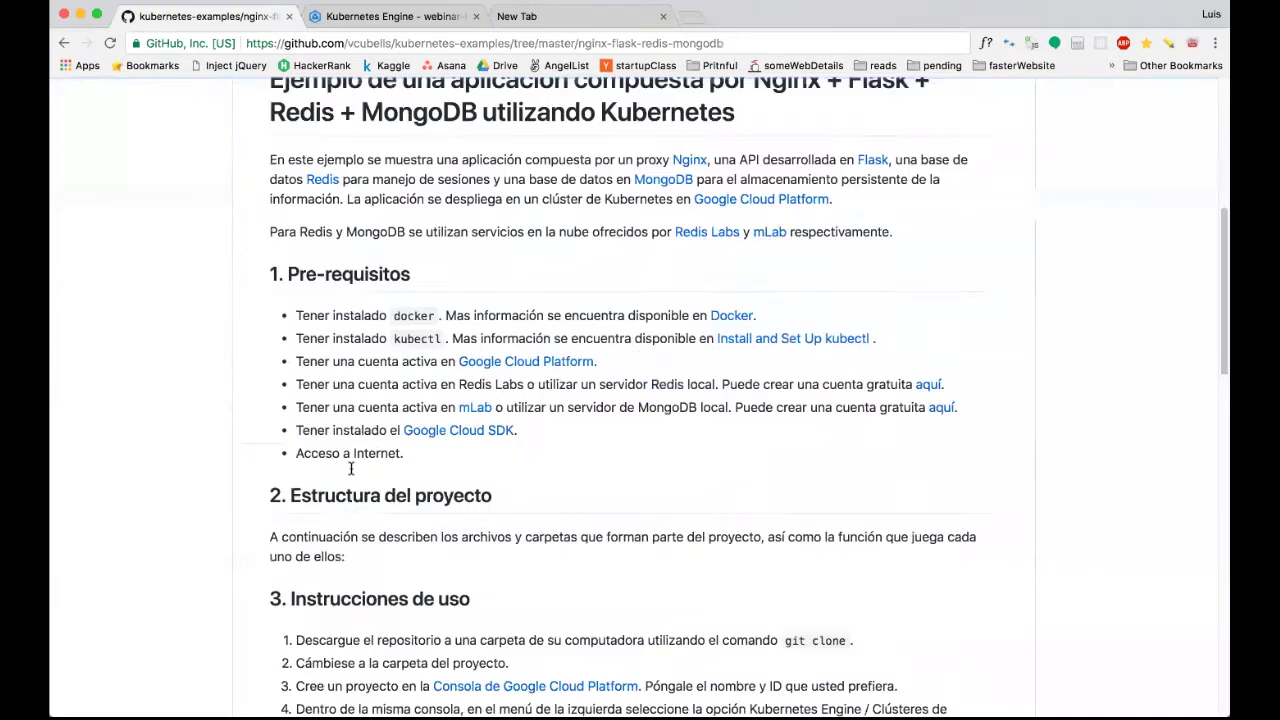
pyautogui.scroll(1, 351, 469)
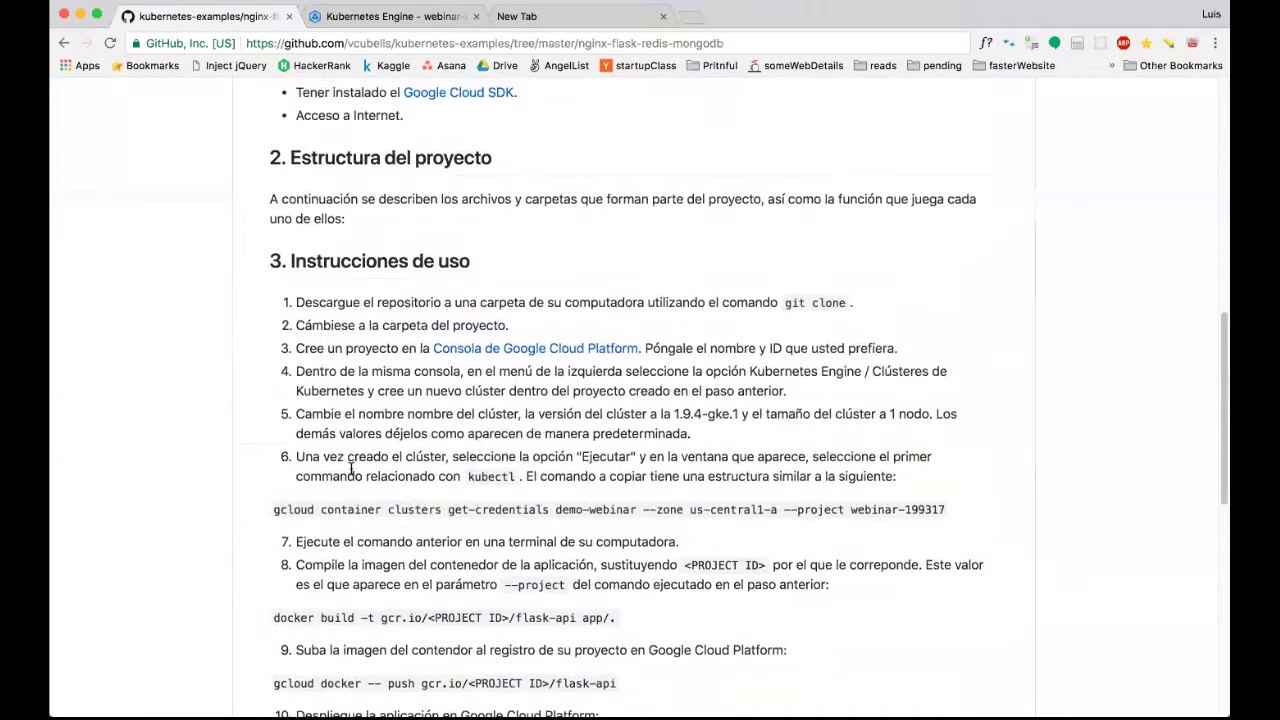
pyautogui.scroll(-2, 351, 469)
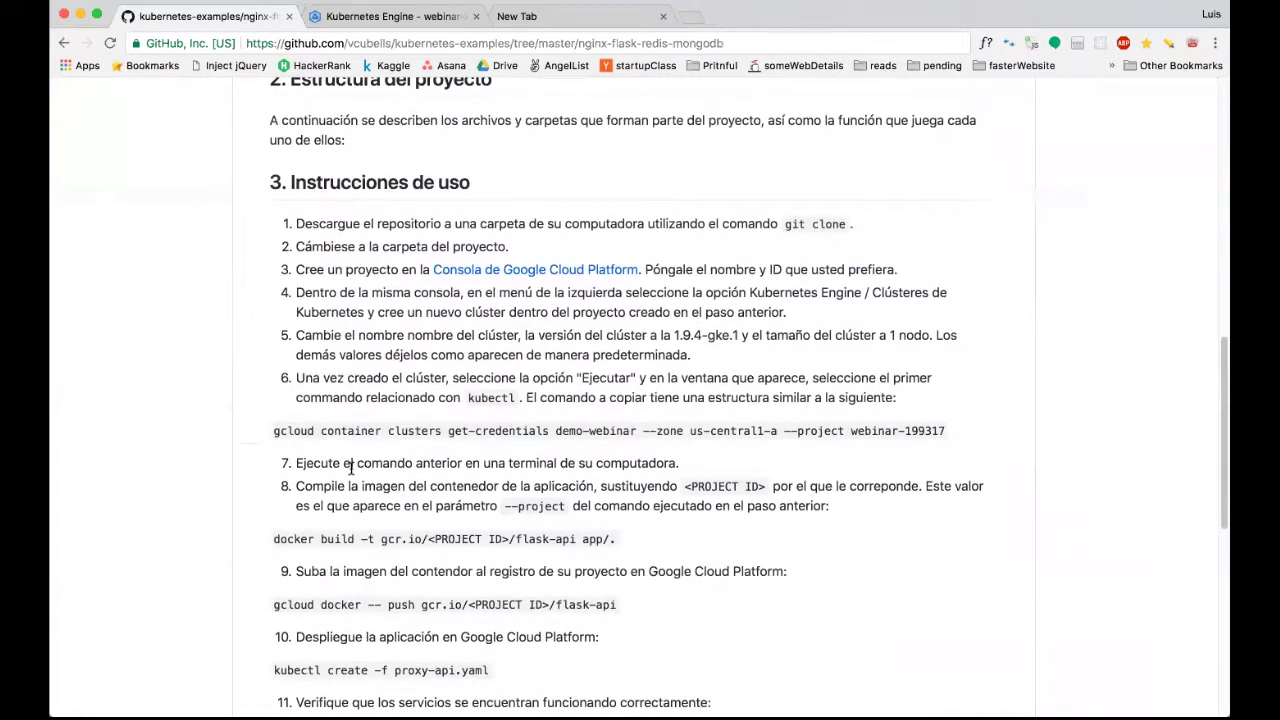
pyautogui.scroll(1, 351, 468)
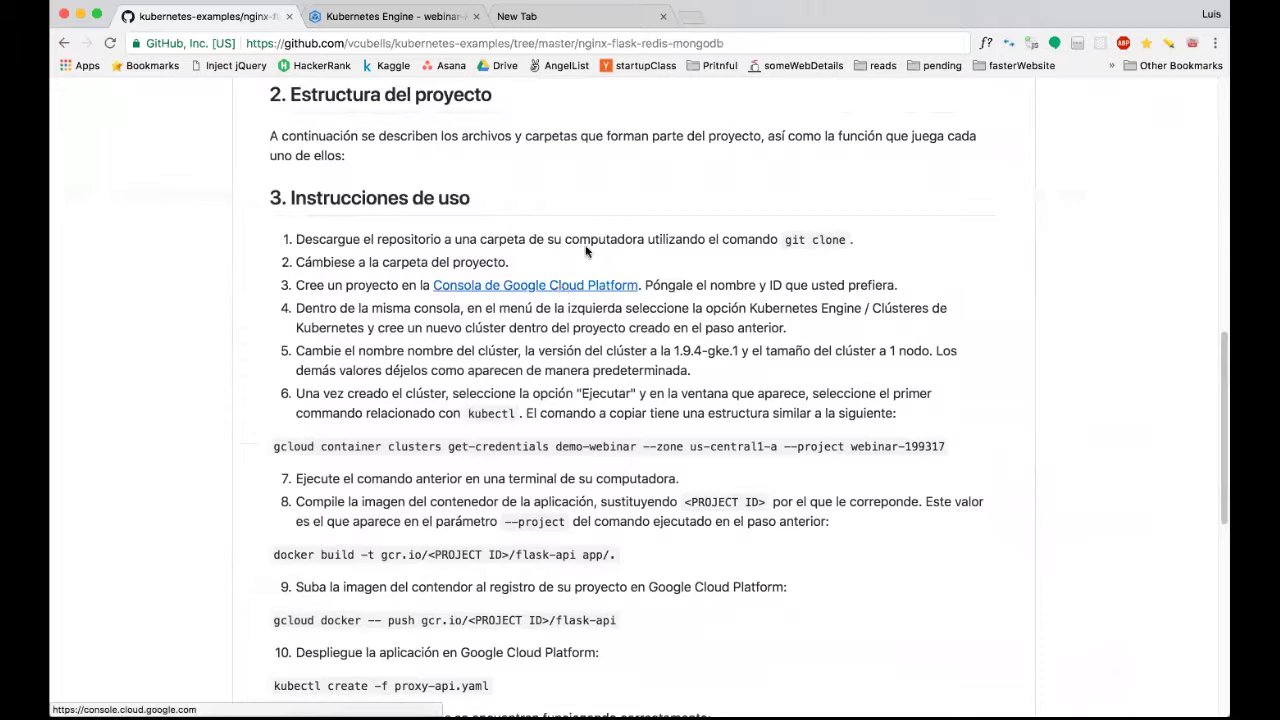
pyautogui.scroll(2, 451, 133)
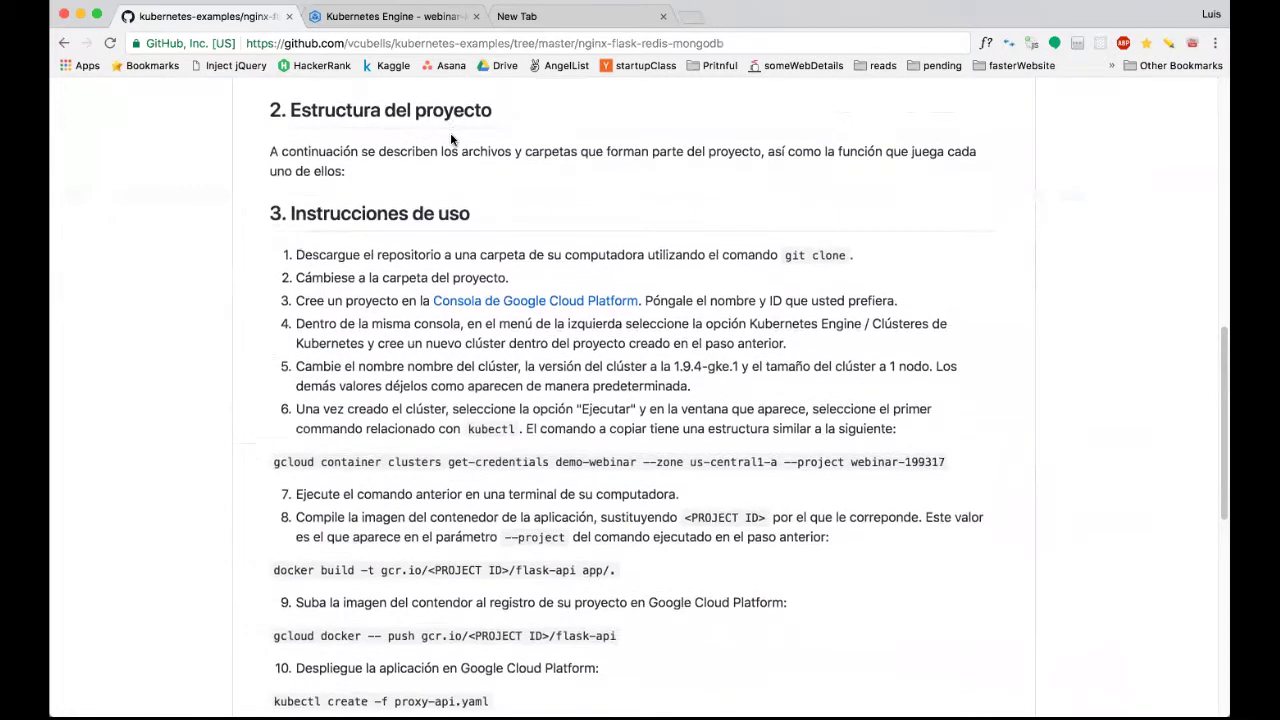
pyautogui.scroll(-1, 451, 133)
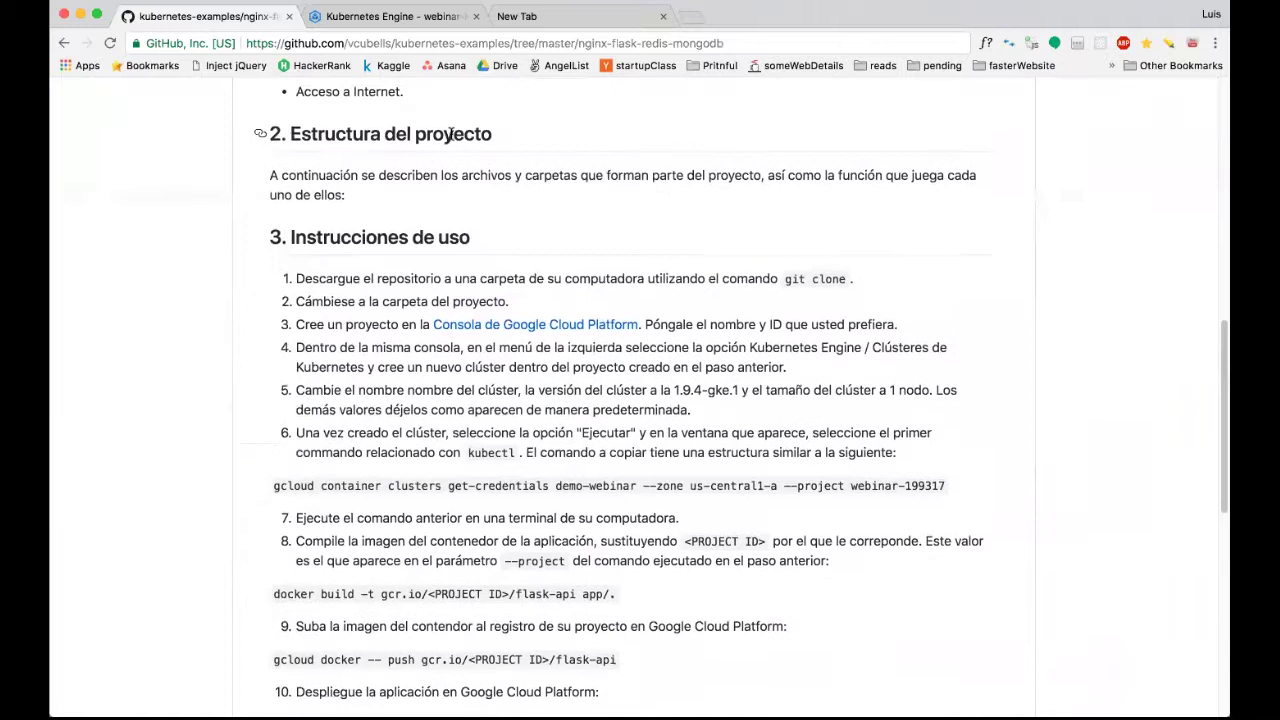
pyautogui.click(407, 20)
# Close the empty New Tab and go to Kubernetes Engine > Kubernetes clusters from the navigation menu.
pyautogui.click(663, 16)
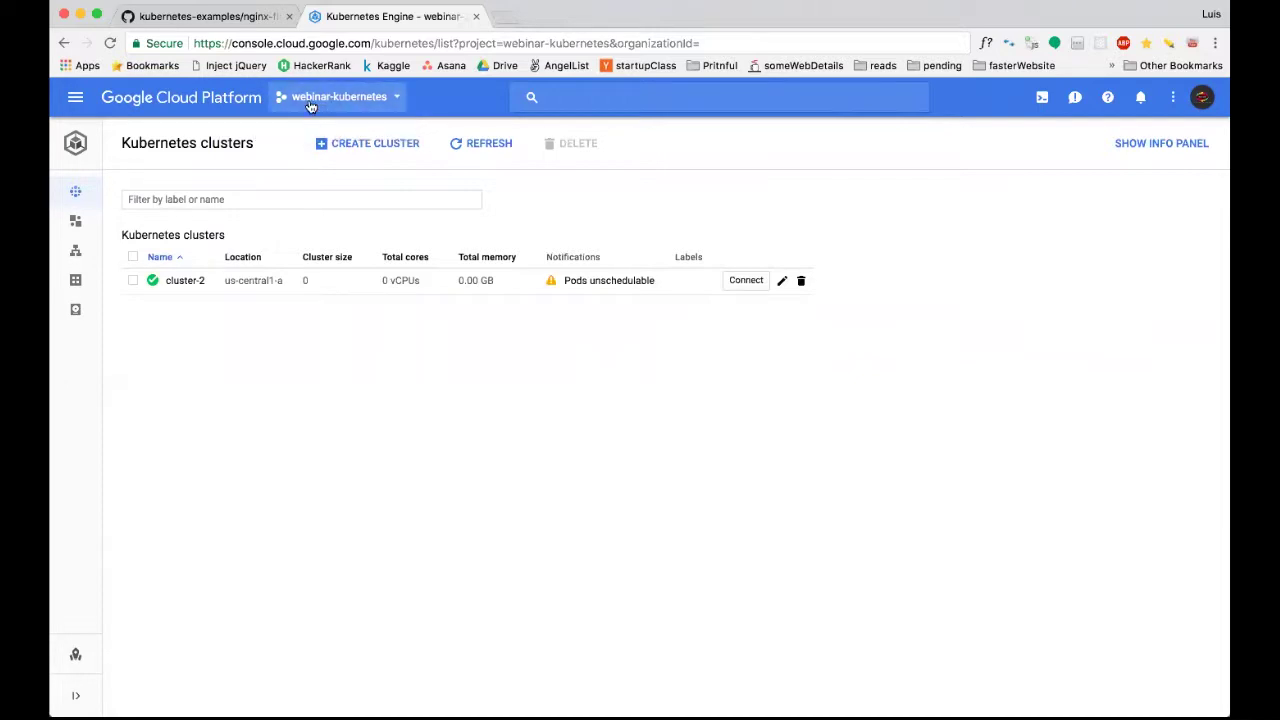
pyautogui.click(75, 97)
pyautogui.click(75, 97)
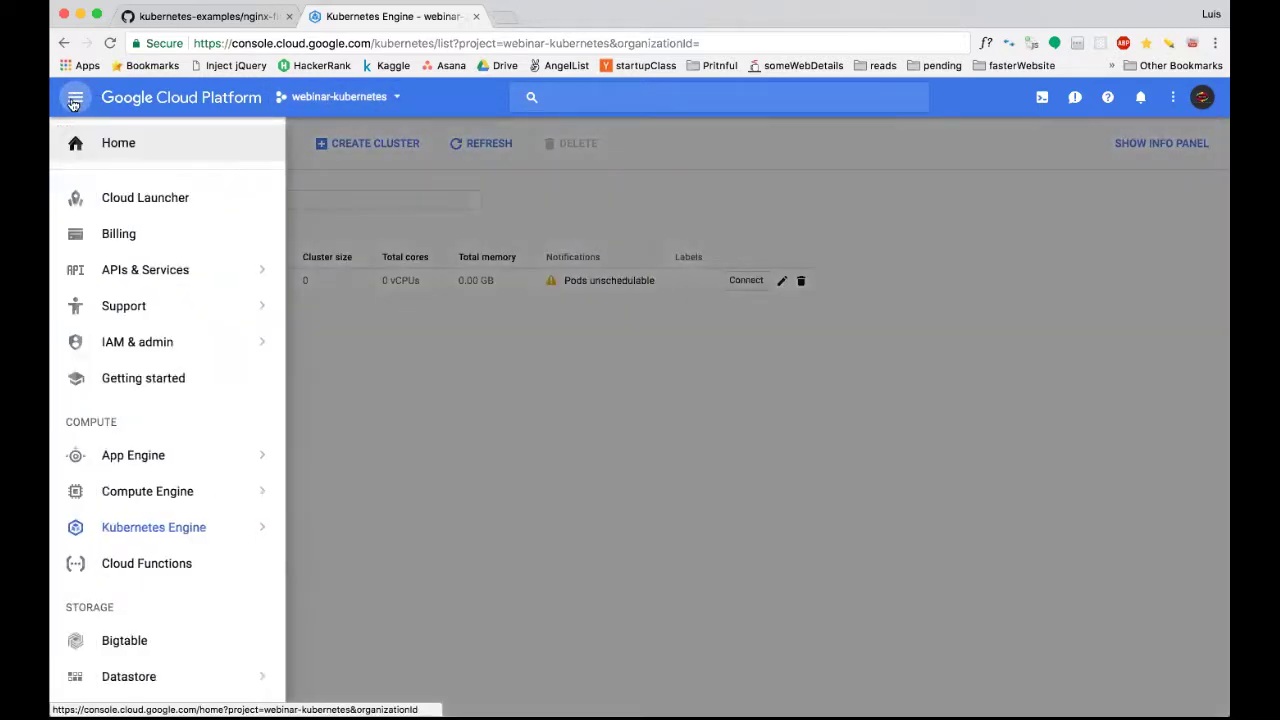
pyautogui.moveTo(152, 529)
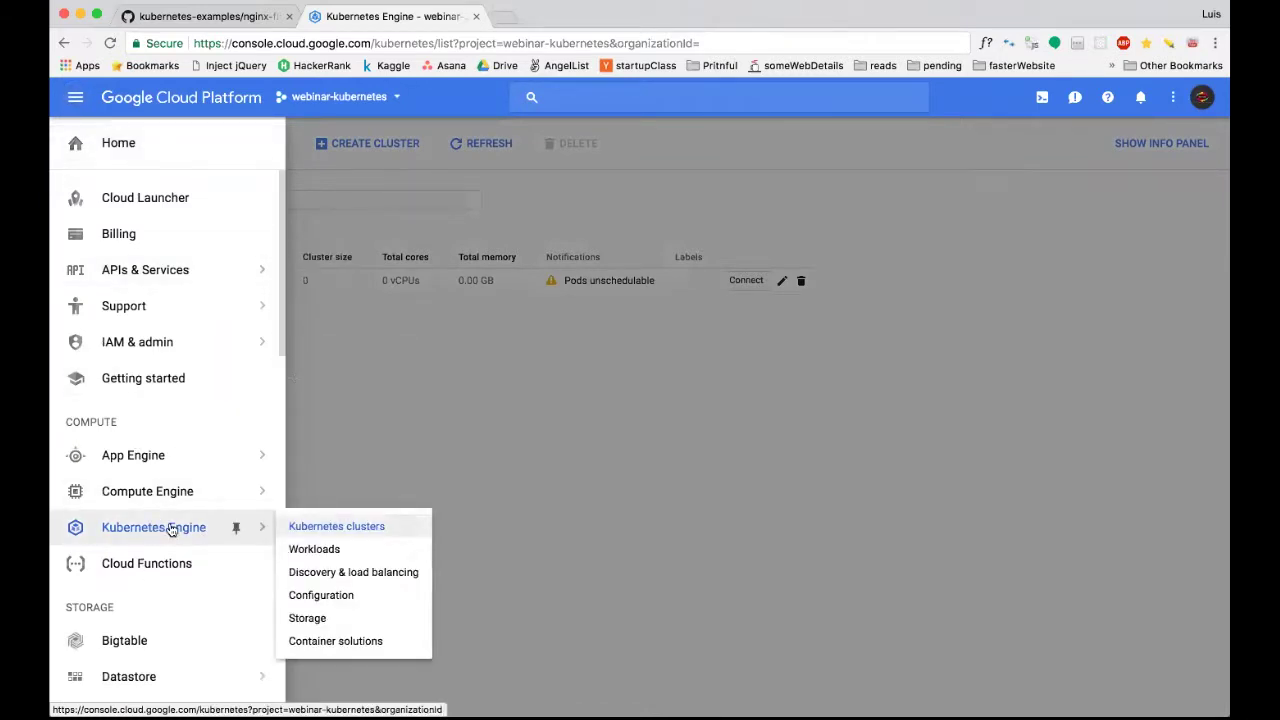
pyautogui.moveTo(177, 455)
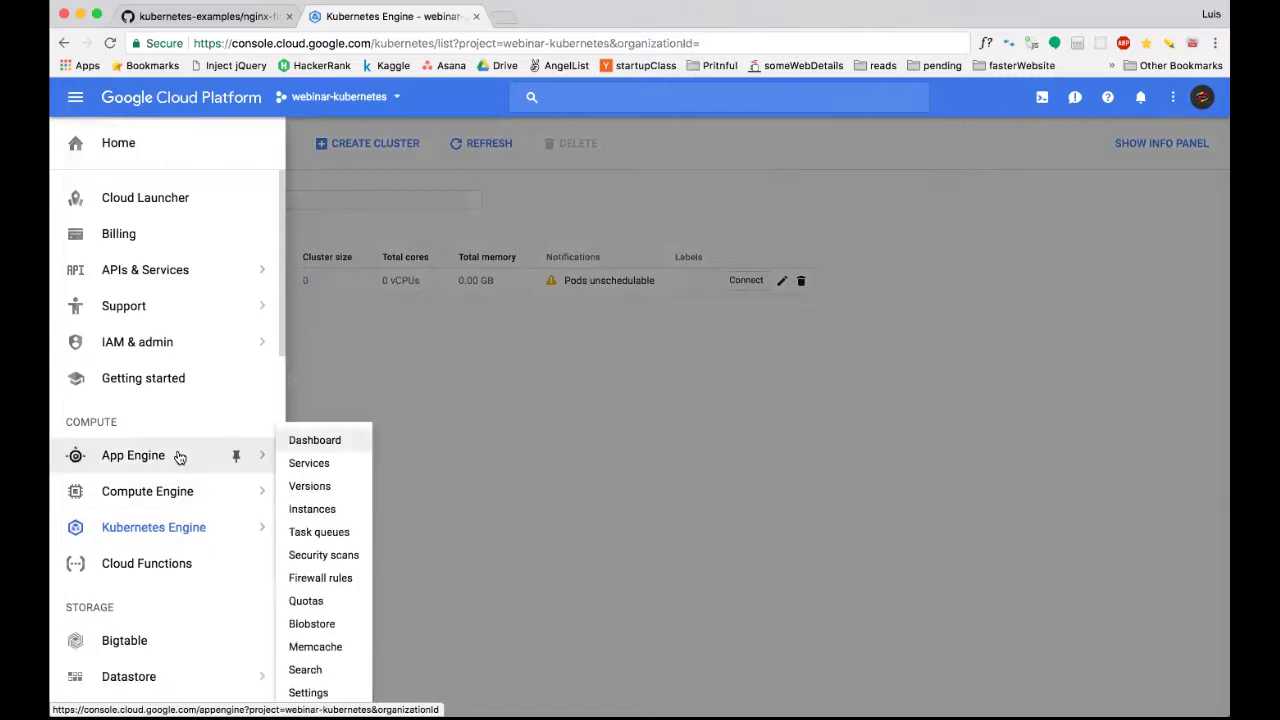
pyautogui.moveTo(166, 497)
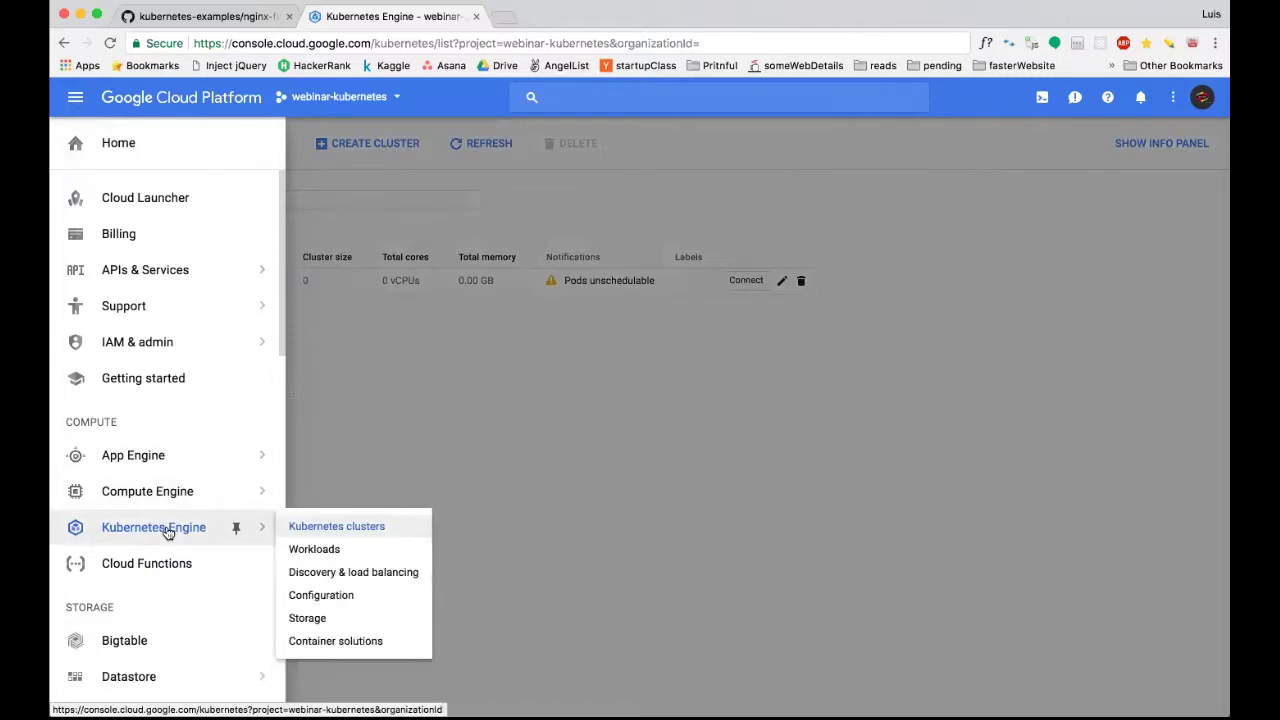
pyautogui.click(182, 531)
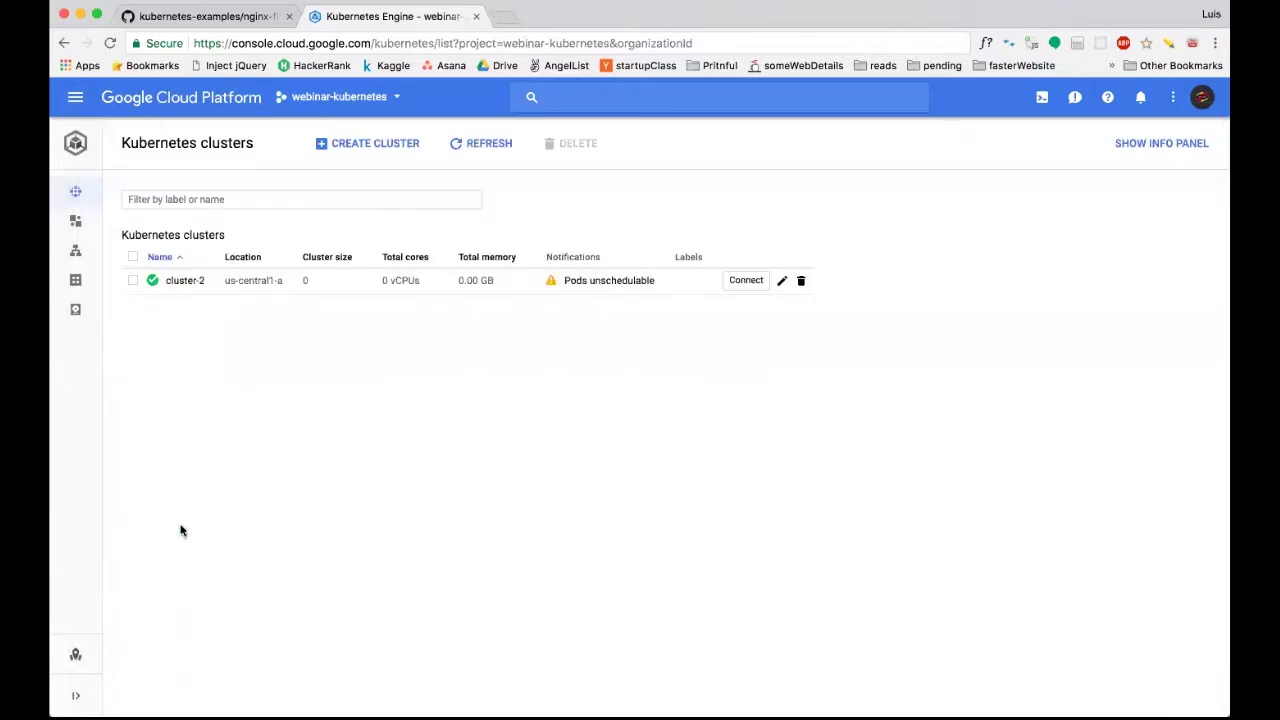
pyautogui.moveTo(94, 191)
# Start creating a new cluster and rename it demo-kubernetes.
pyautogui.click(351, 147)
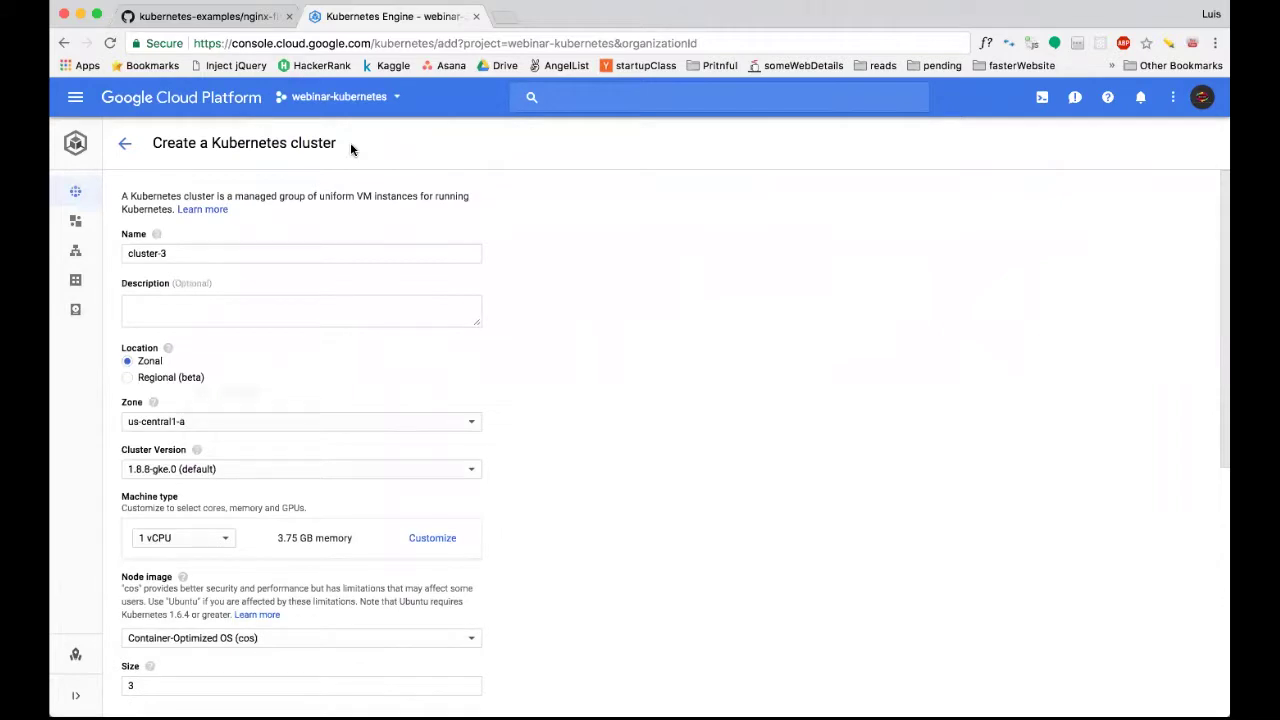
pyautogui.click(125, 144)
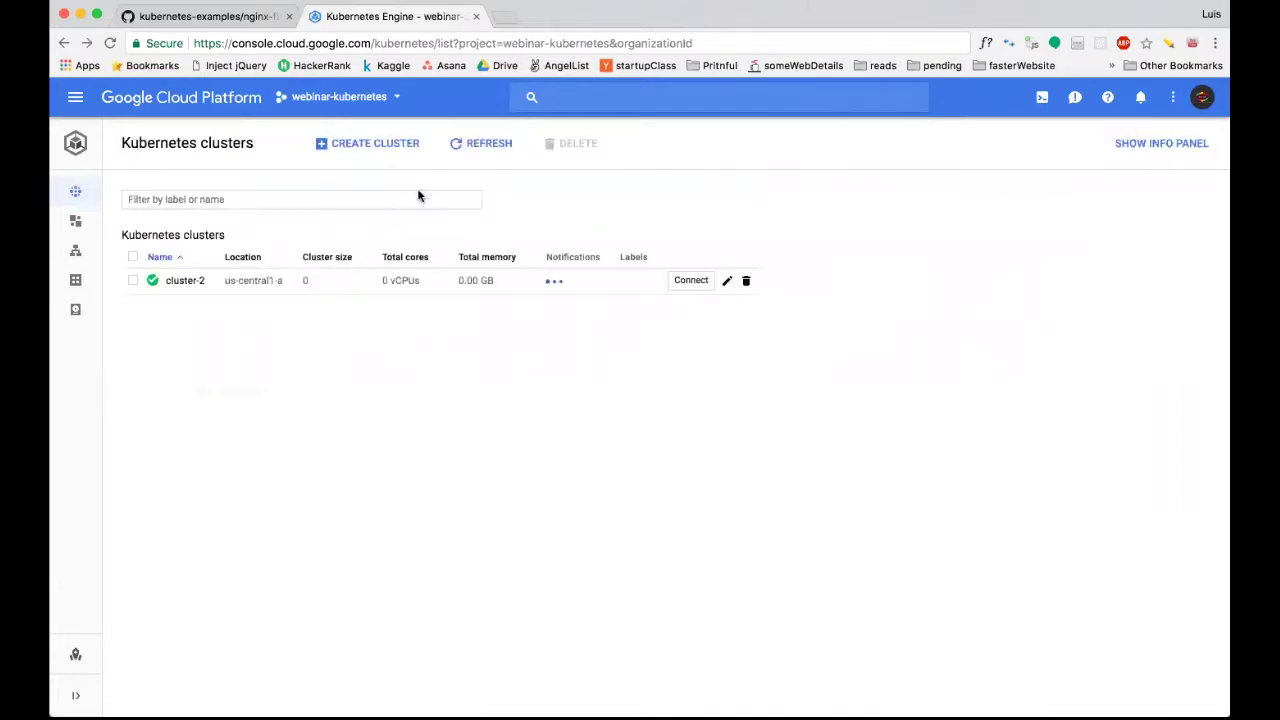
pyautogui.click(379, 142)
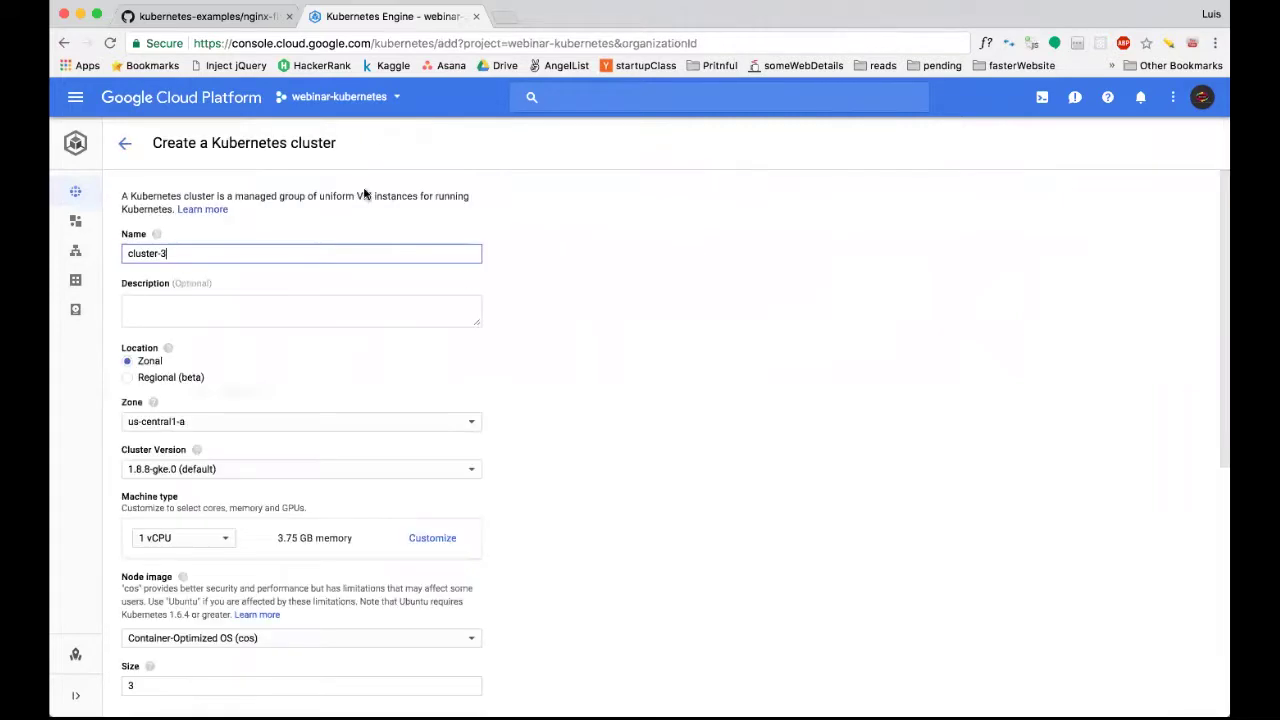
pyautogui.scroll(-2, 569, 376)
pyautogui.scroll(2, 569, 376)
pyautogui.tripleClick(233, 256)
pyautogui.write('demo-kubernetes')
pyautogui.click(184, 303)
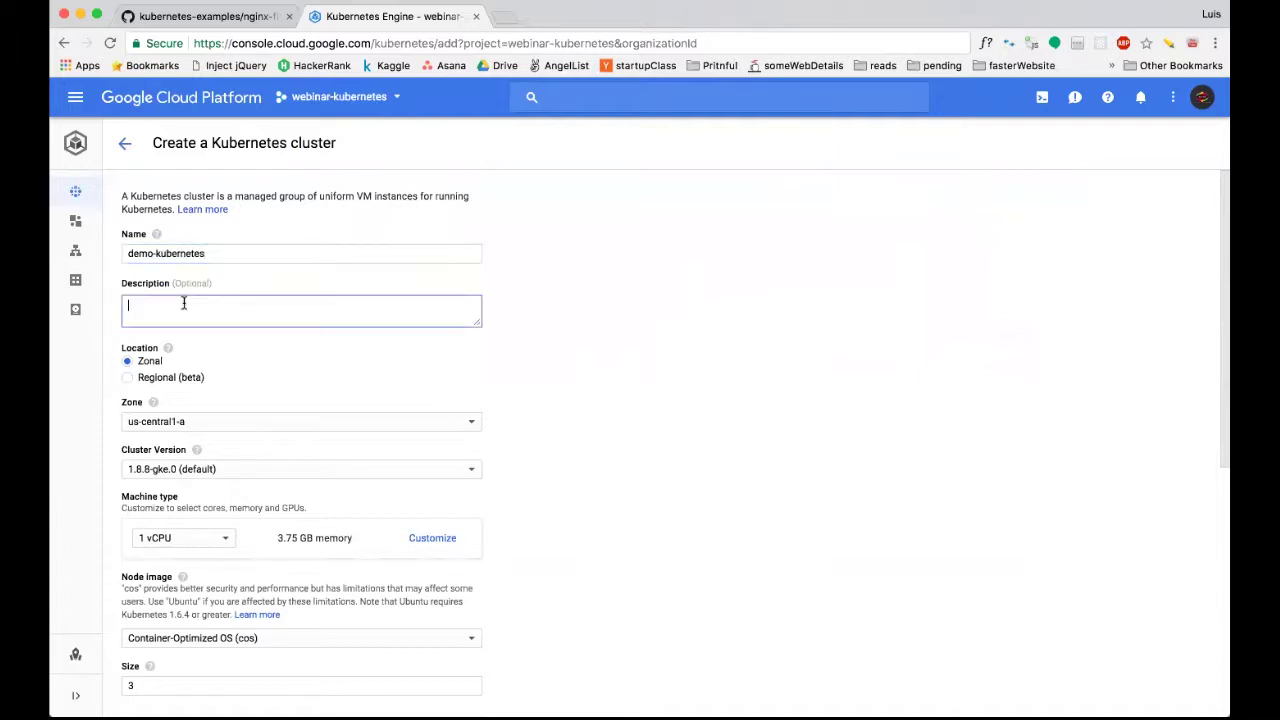
# Set the zone to us-central1-a and keep cluster version 1.8.8-gke.0 (default).
pyautogui.scroll(-1, 268, 345)
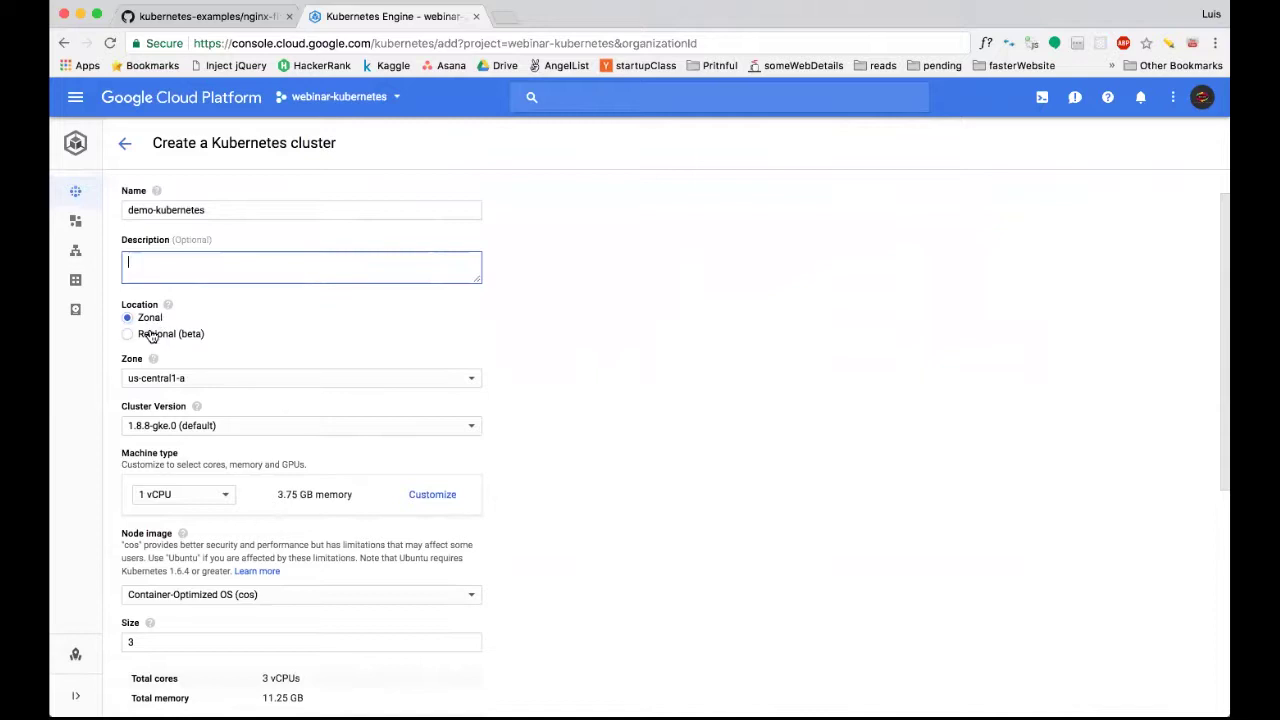
pyautogui.scroll(-1, 241, 338)
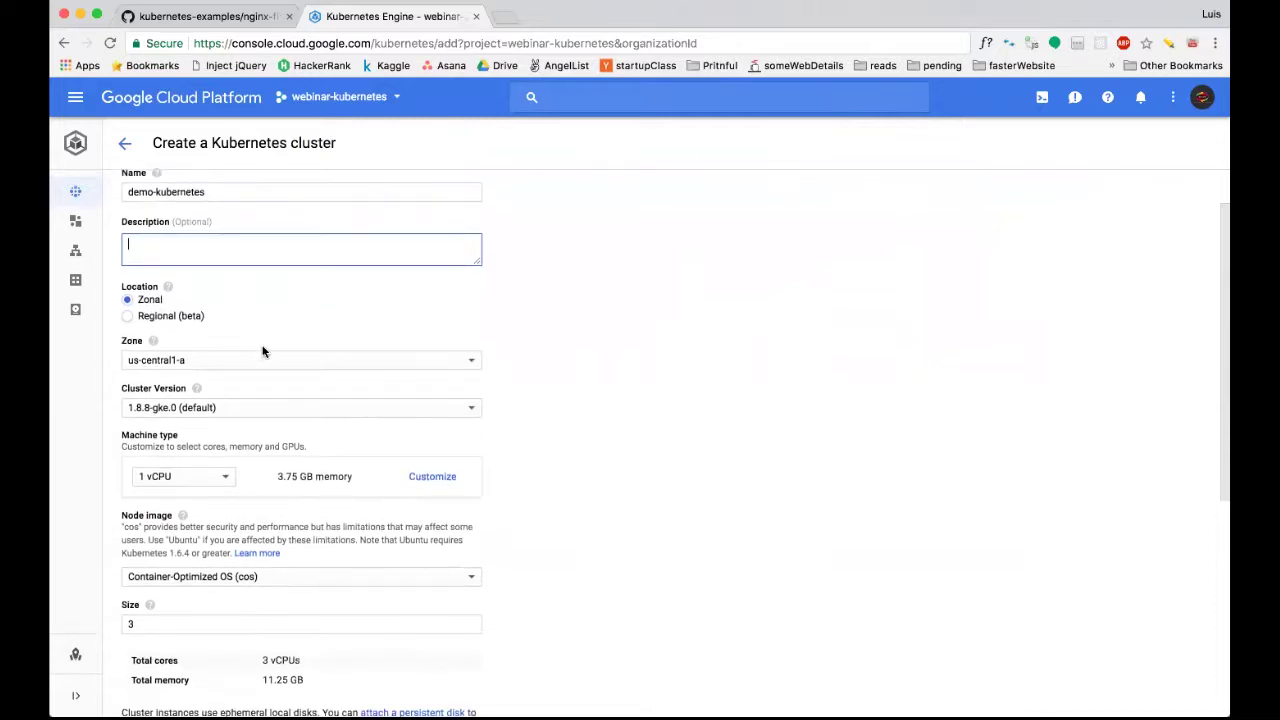
pyautogui.click(300, 362)
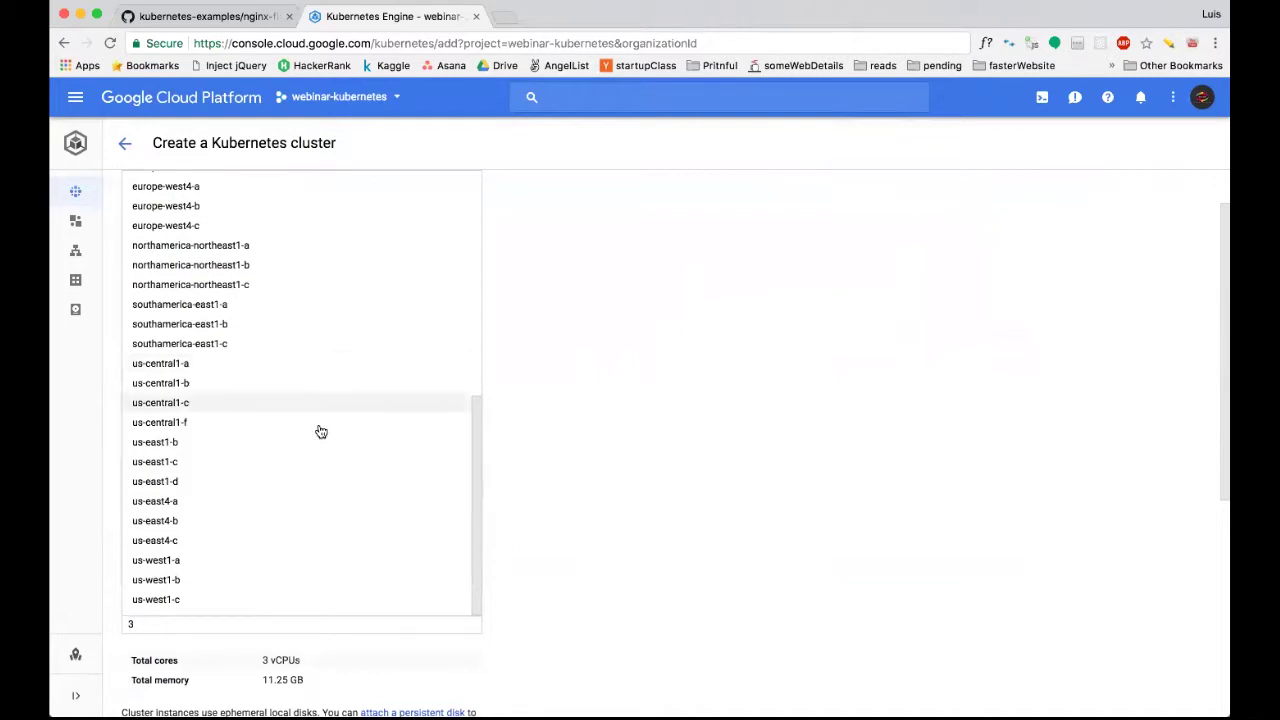
pyautogui.click(322, 361)
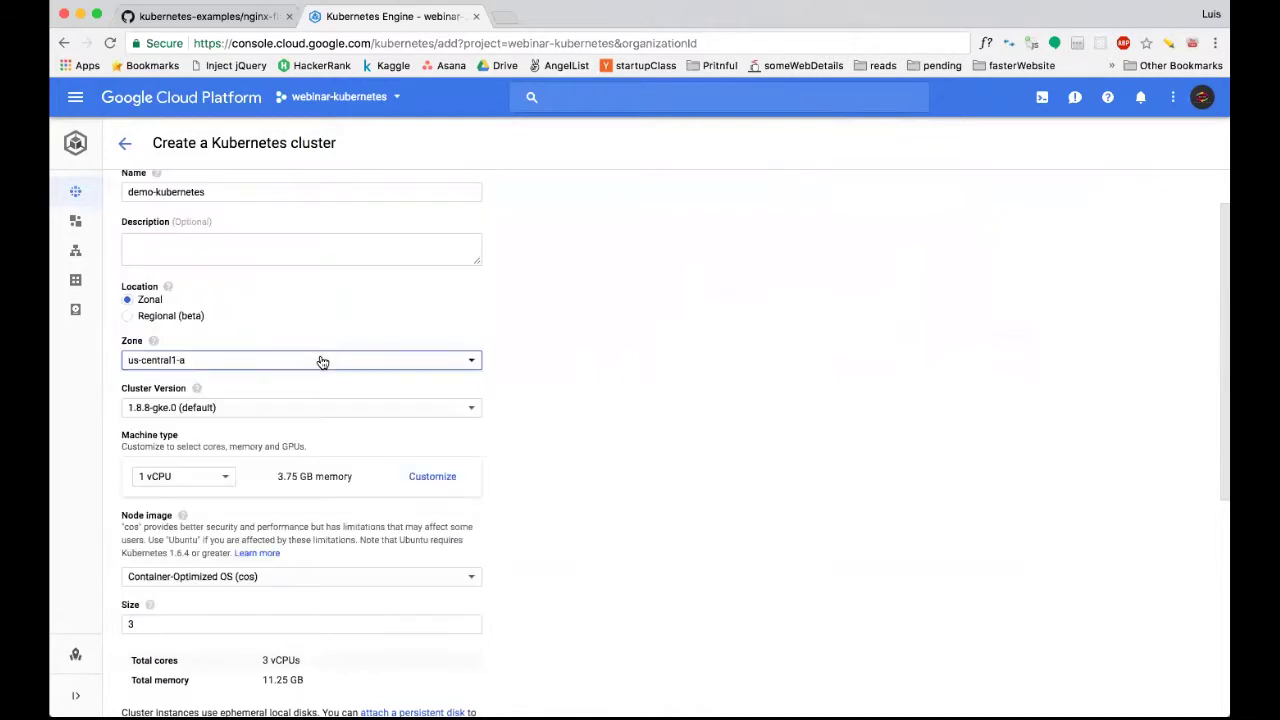
pyautogui.scroll(-2, 609, 434)
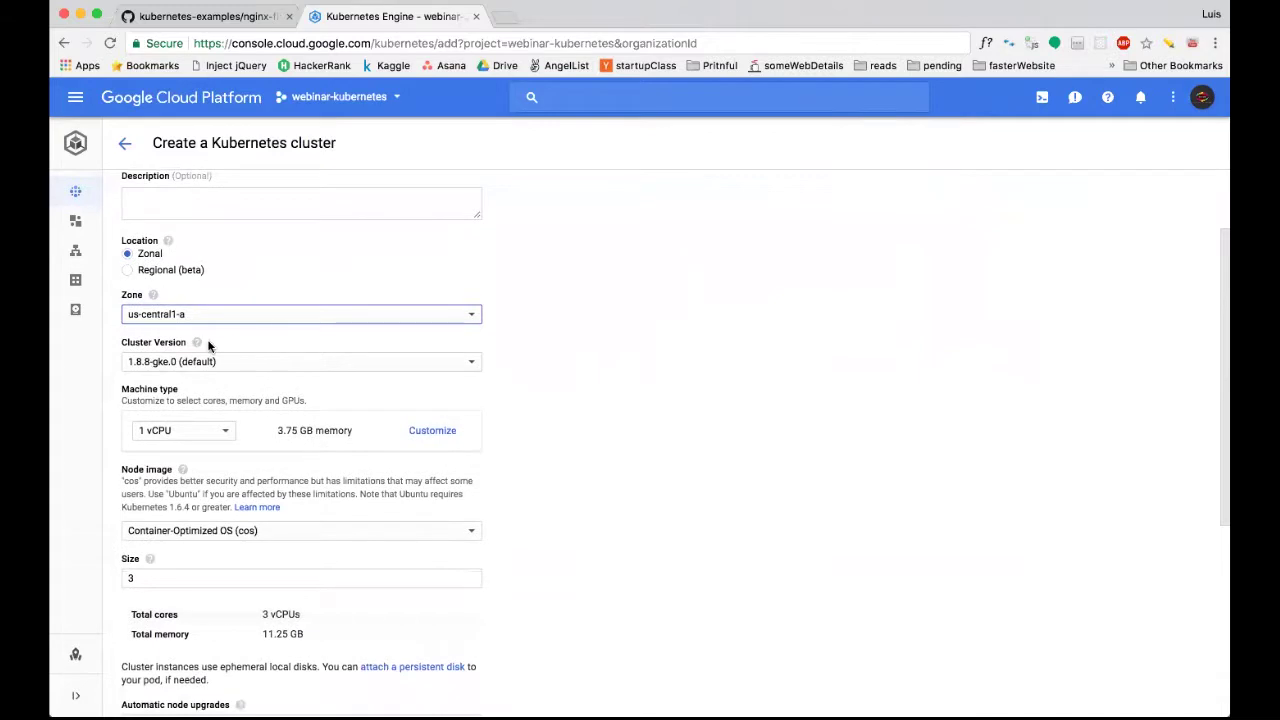
pyautogui.click(294, 362)
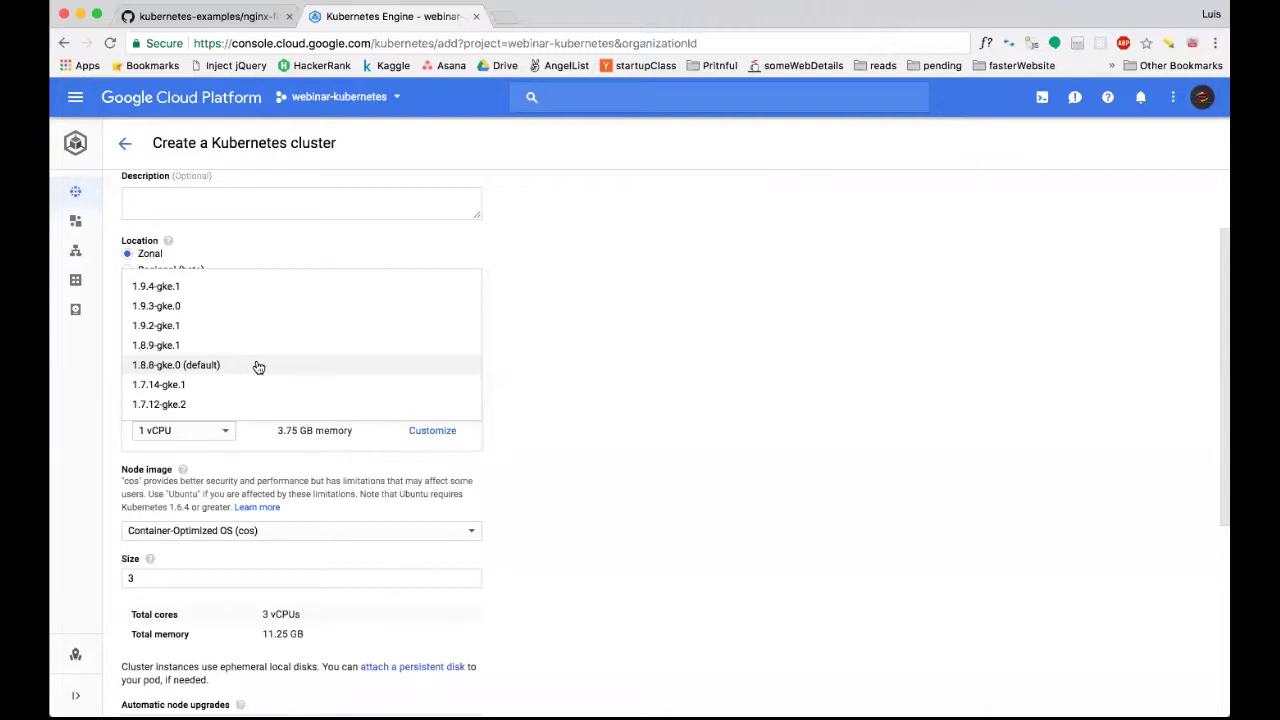
pyautogui.click(258, 368)
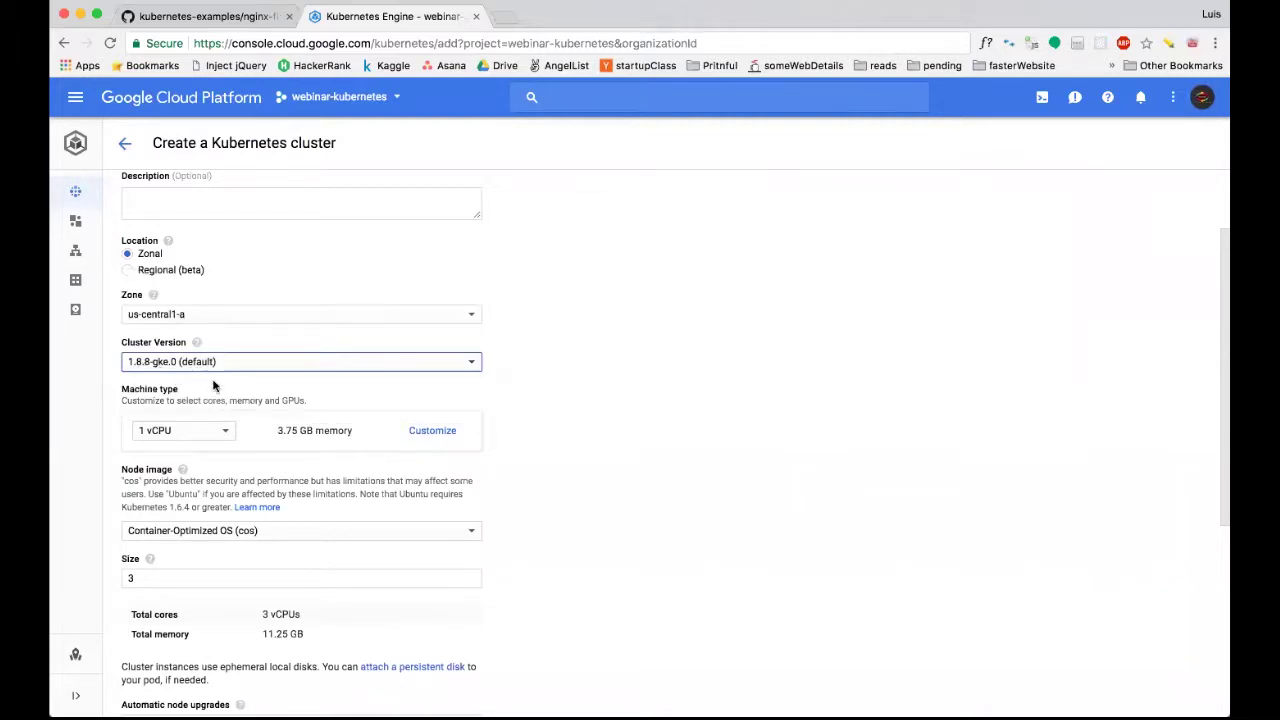
# Review the machine type choices and node count, leaving the 1 vCPU default for now.
pyautogui.scroll(-2, 560, 408)
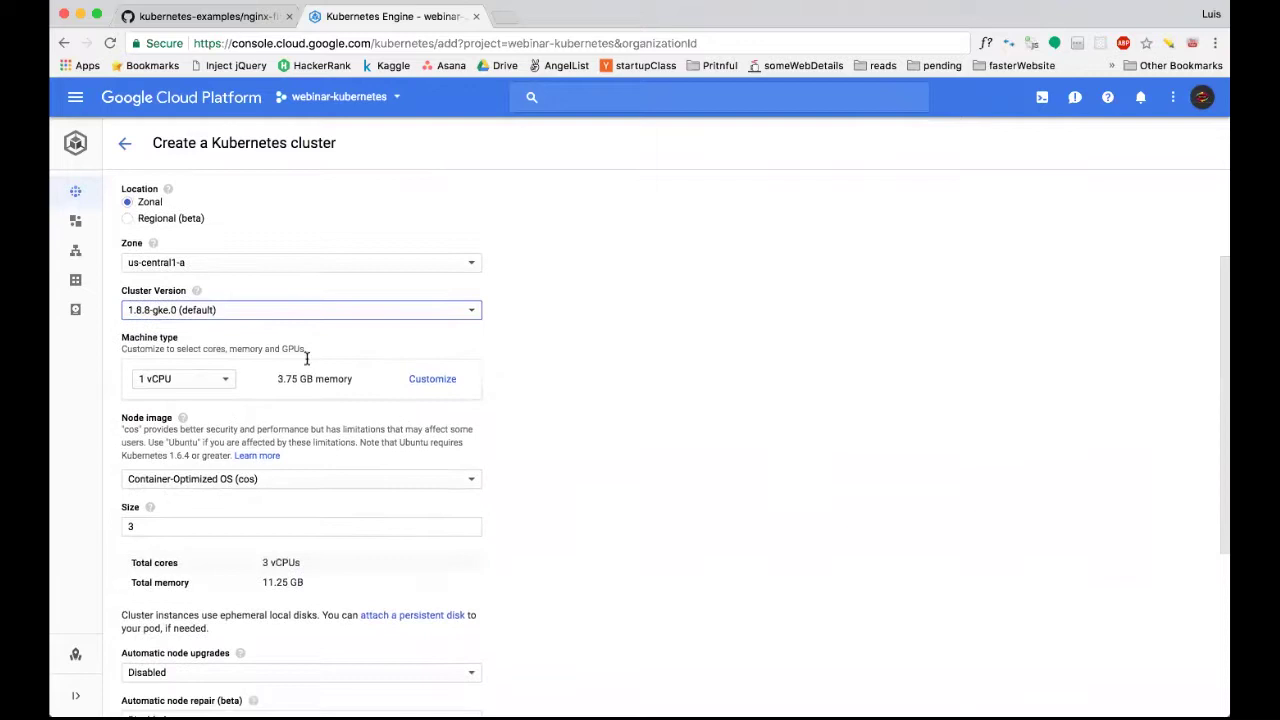
pyautogui.scroll(-1, 205, 346)
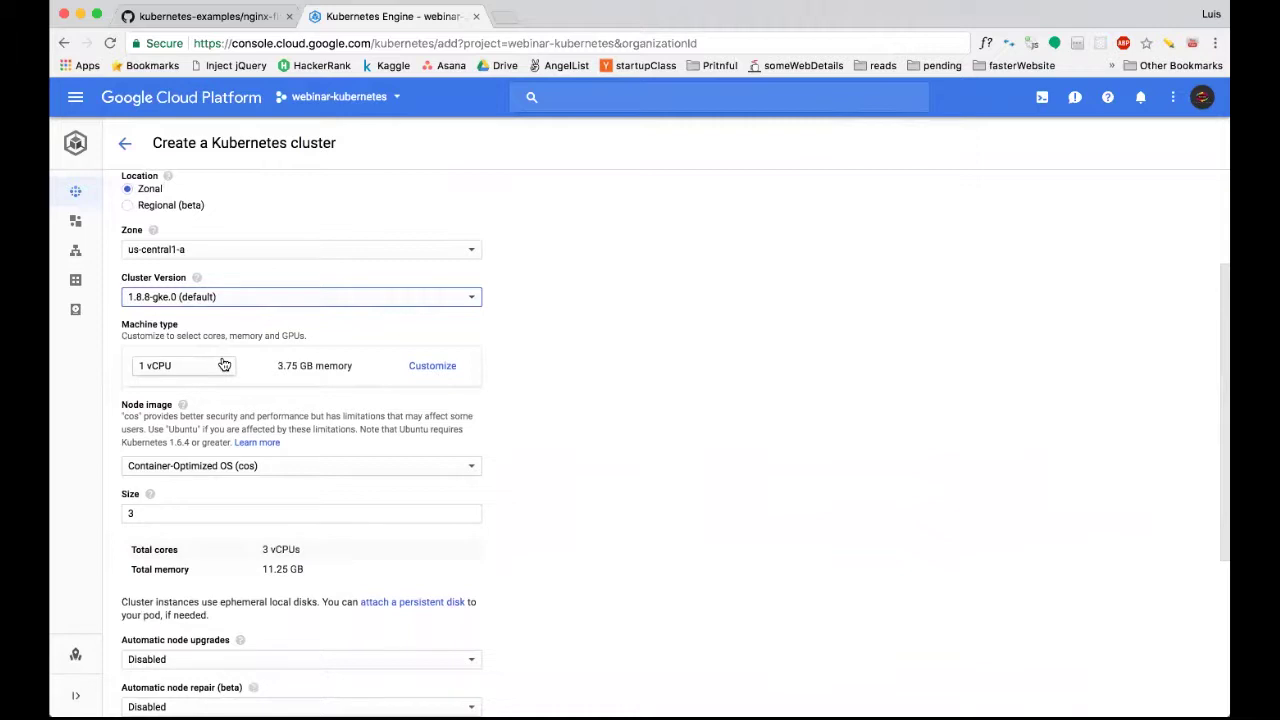
pyautogui.click(224, 365)
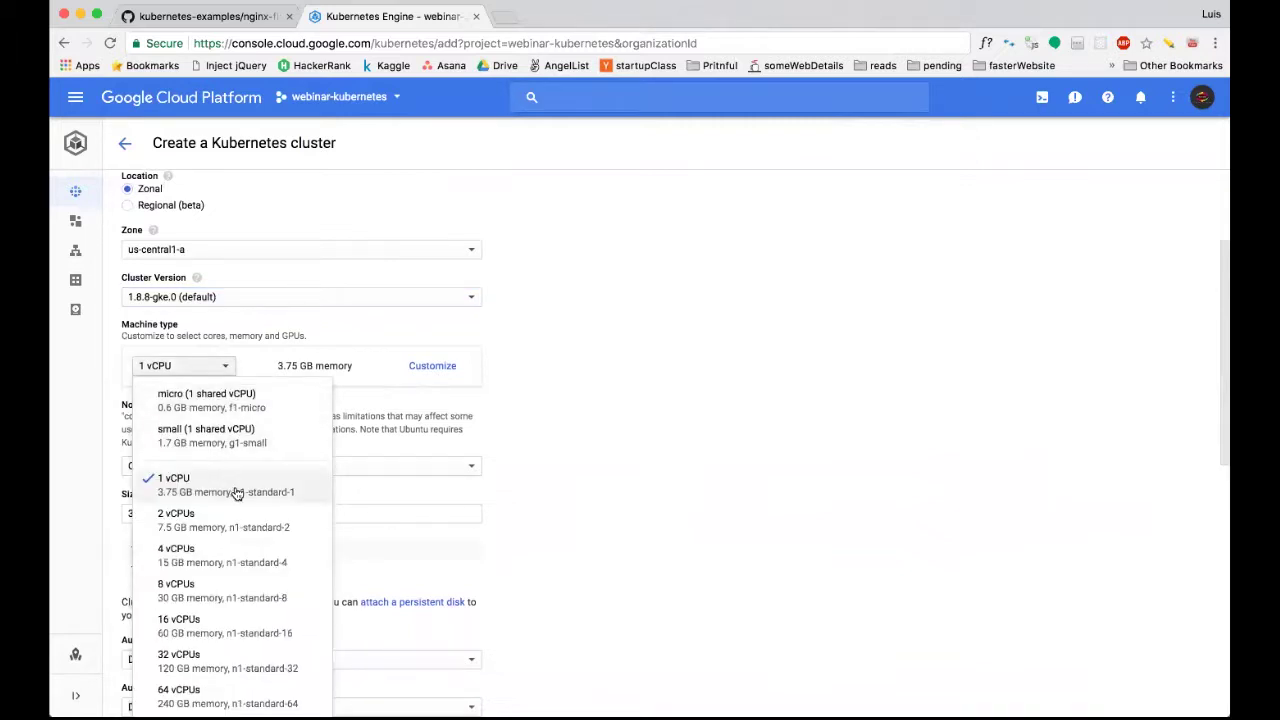
pyautogui.click(414, 411)
pyautogui.scroll(1, 414, 411)
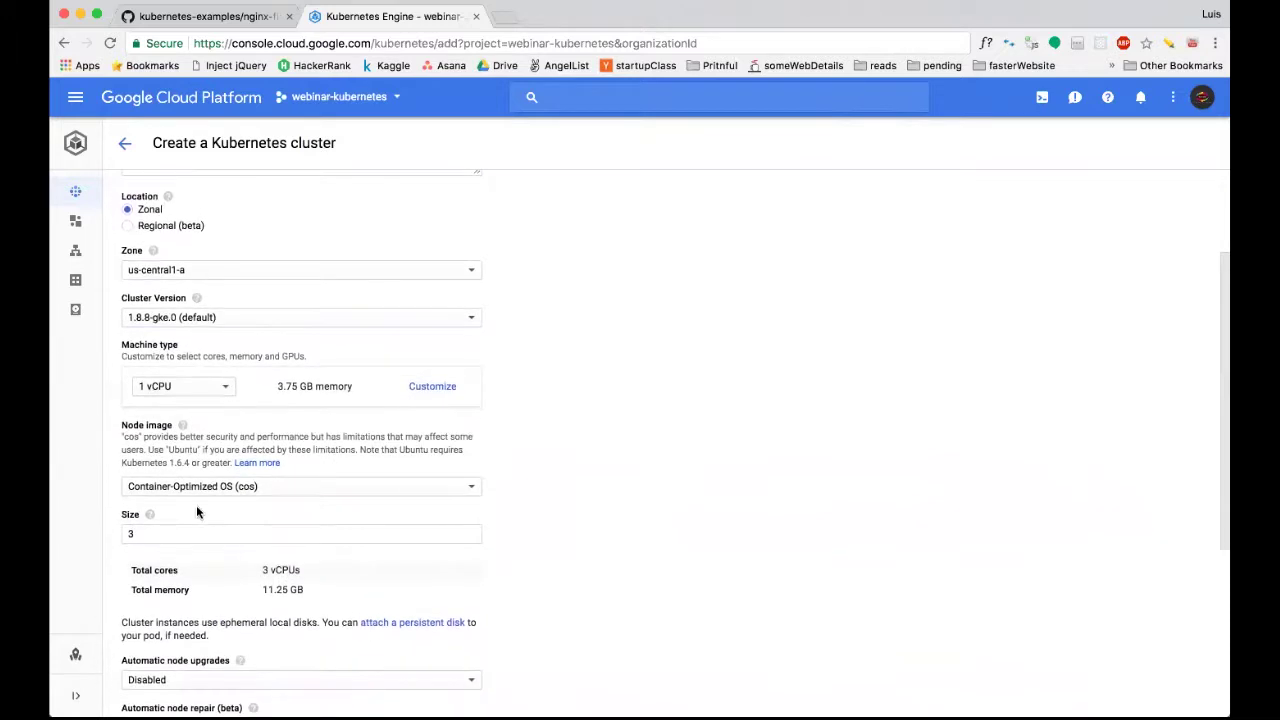
pyautogui.scroll(-1, 266, 432)
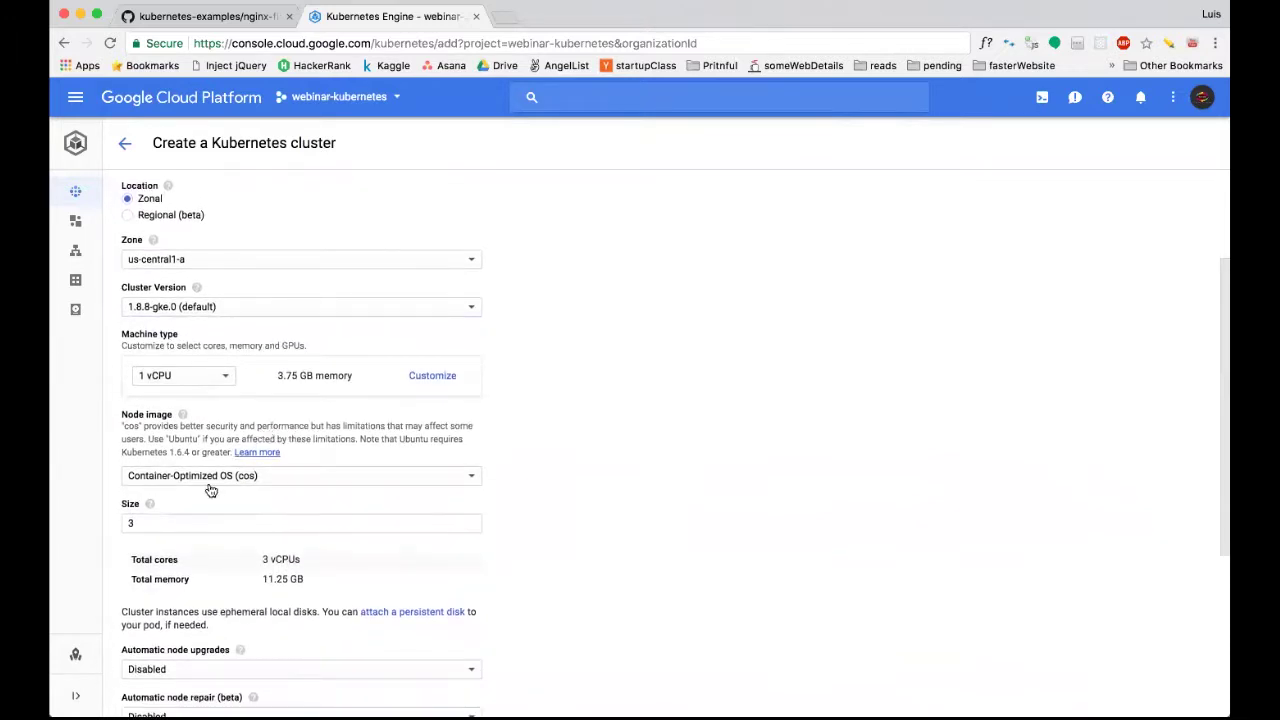
pyautogui.click(177, 516)
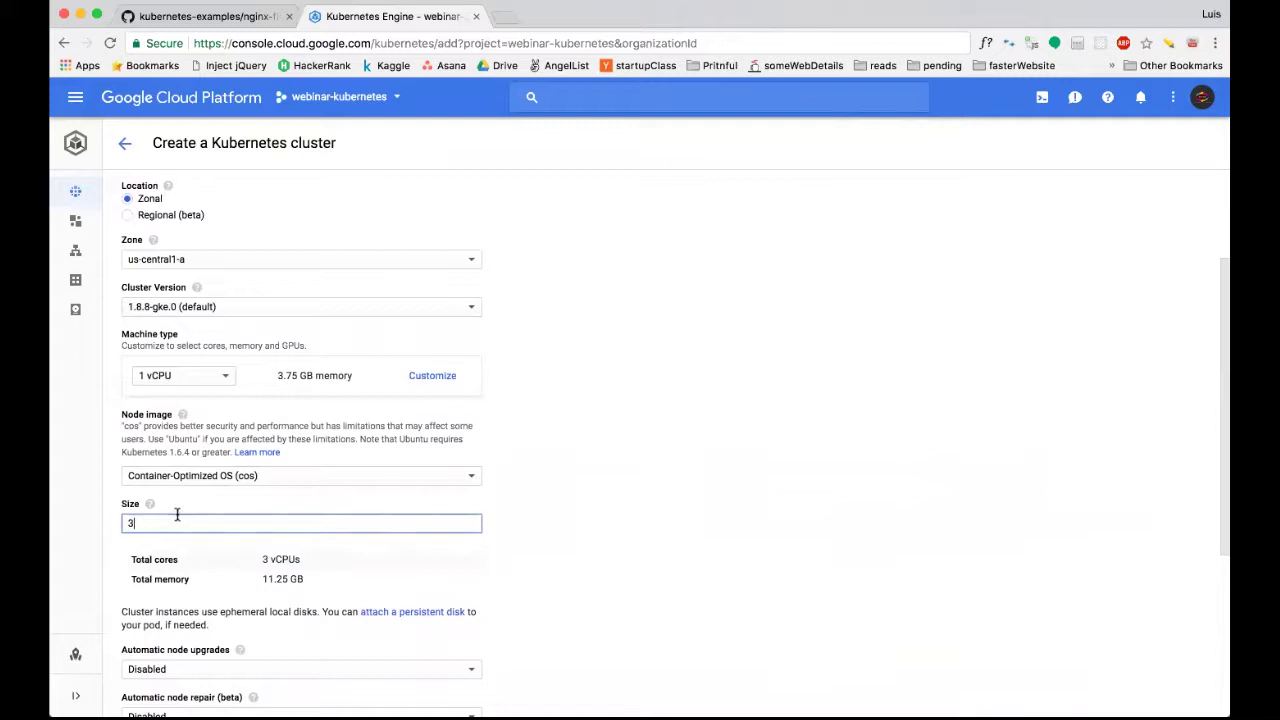
pyautogui.scroll(-1, 201, 500)
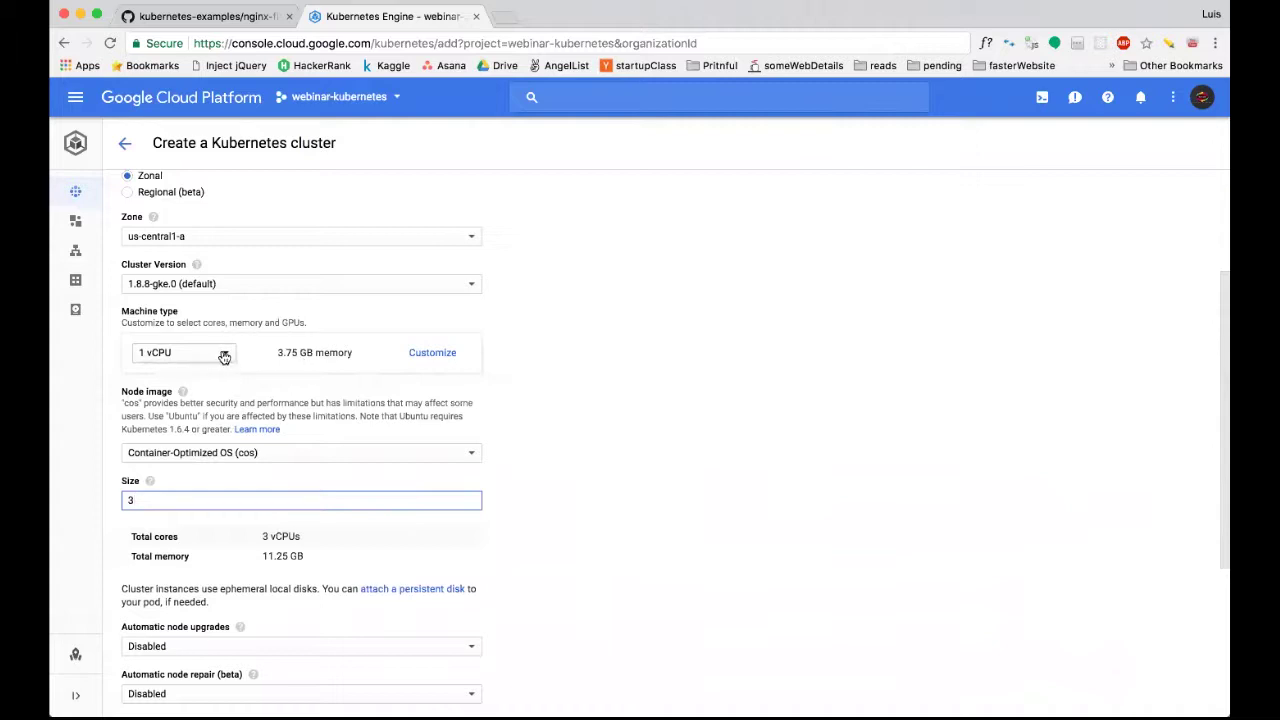
pyautogui.click(222, 354)
pyautogui.scroll(-10, 225, 473)
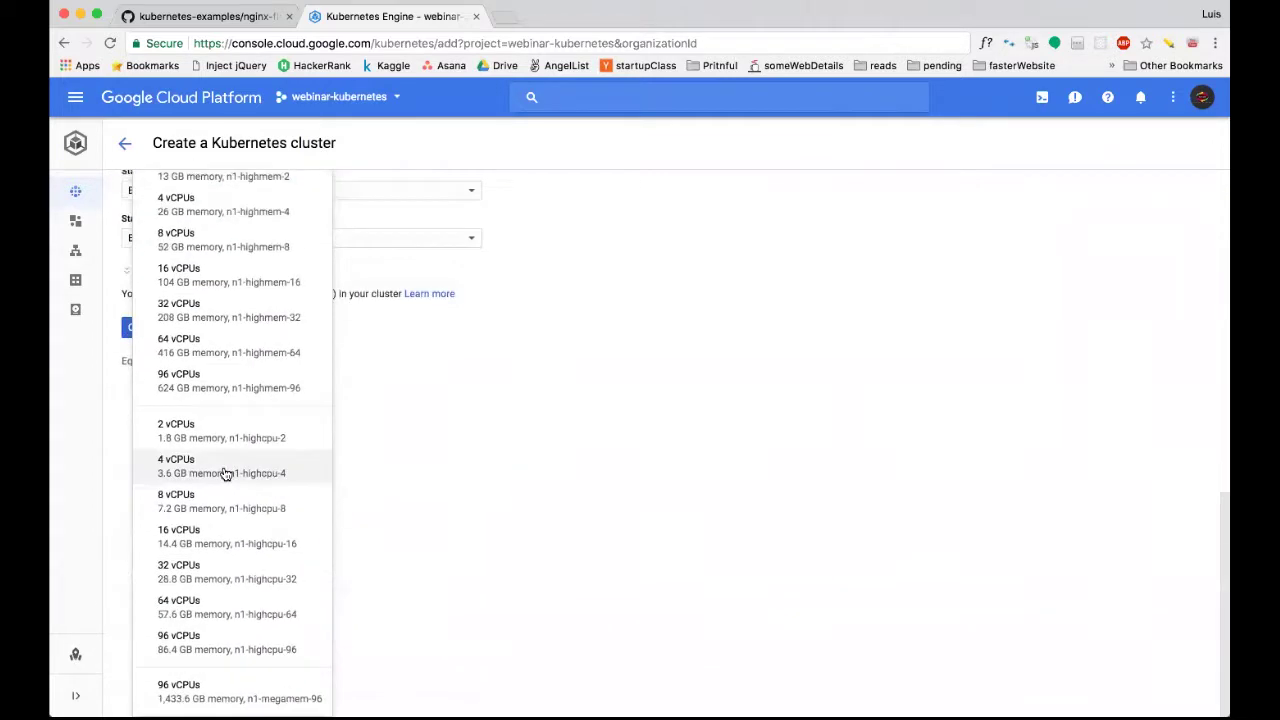
pyautogui.scroll(10, 225, 473)
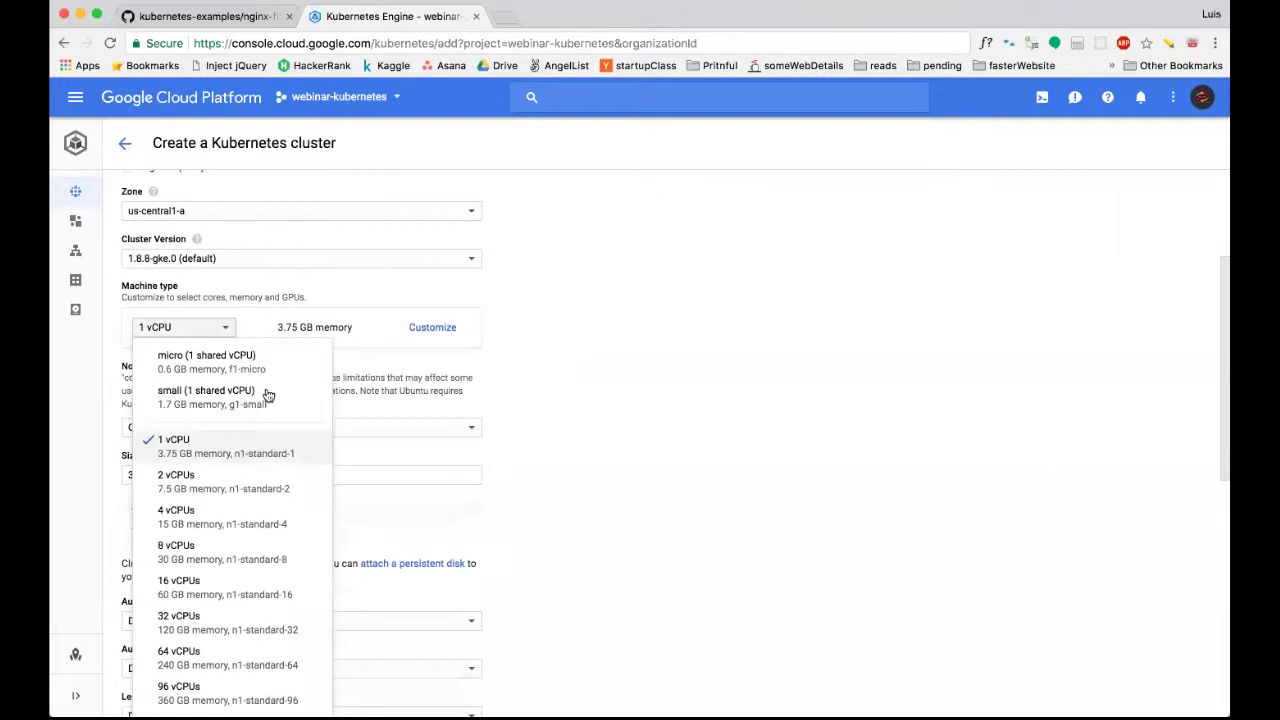
pyautogui.click(415, 380)
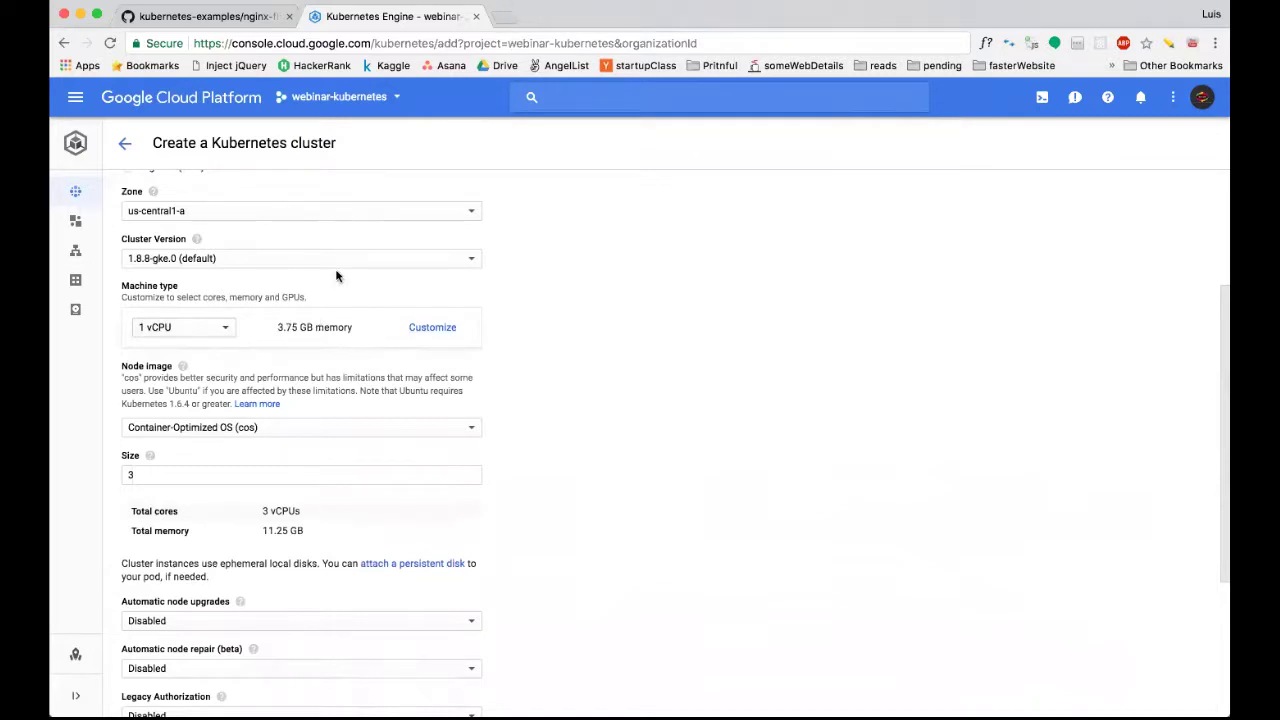
# Try 4 vCPUs, then settle on 2 vCPUs with 7.5 GB memory per node.
pyautogui.click(228, 333)
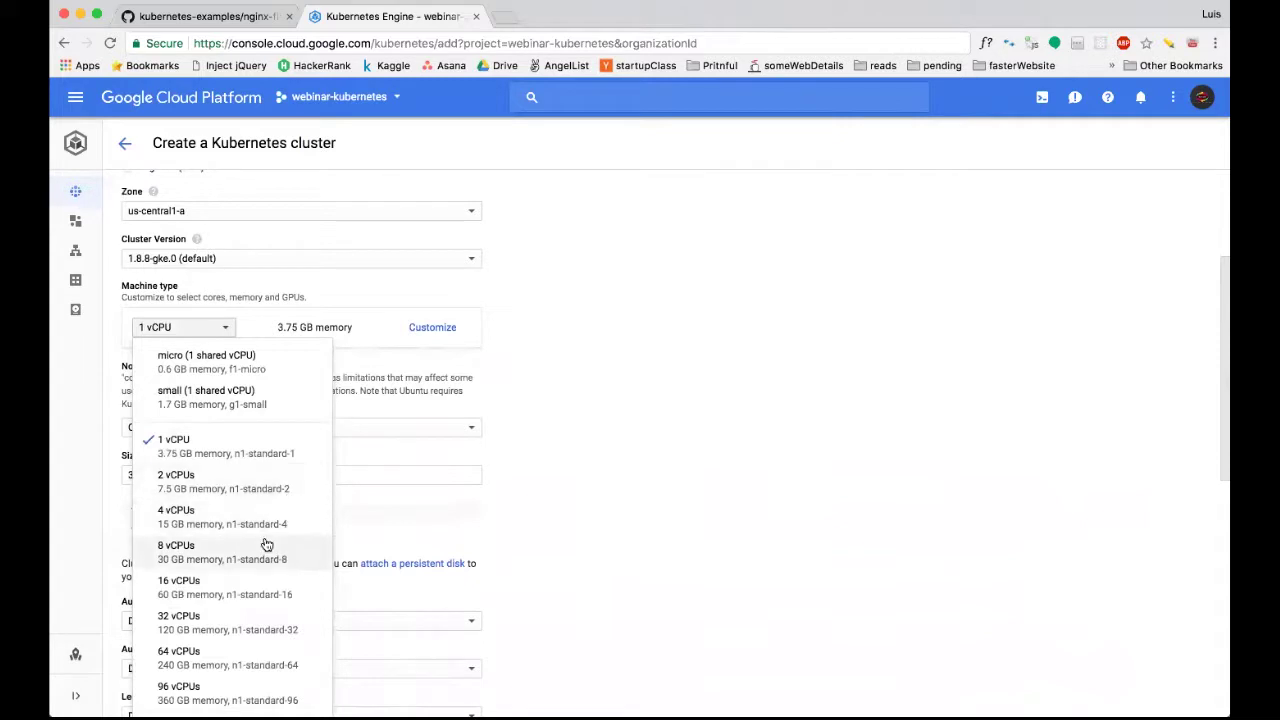
pyautogui.click(270, 524)
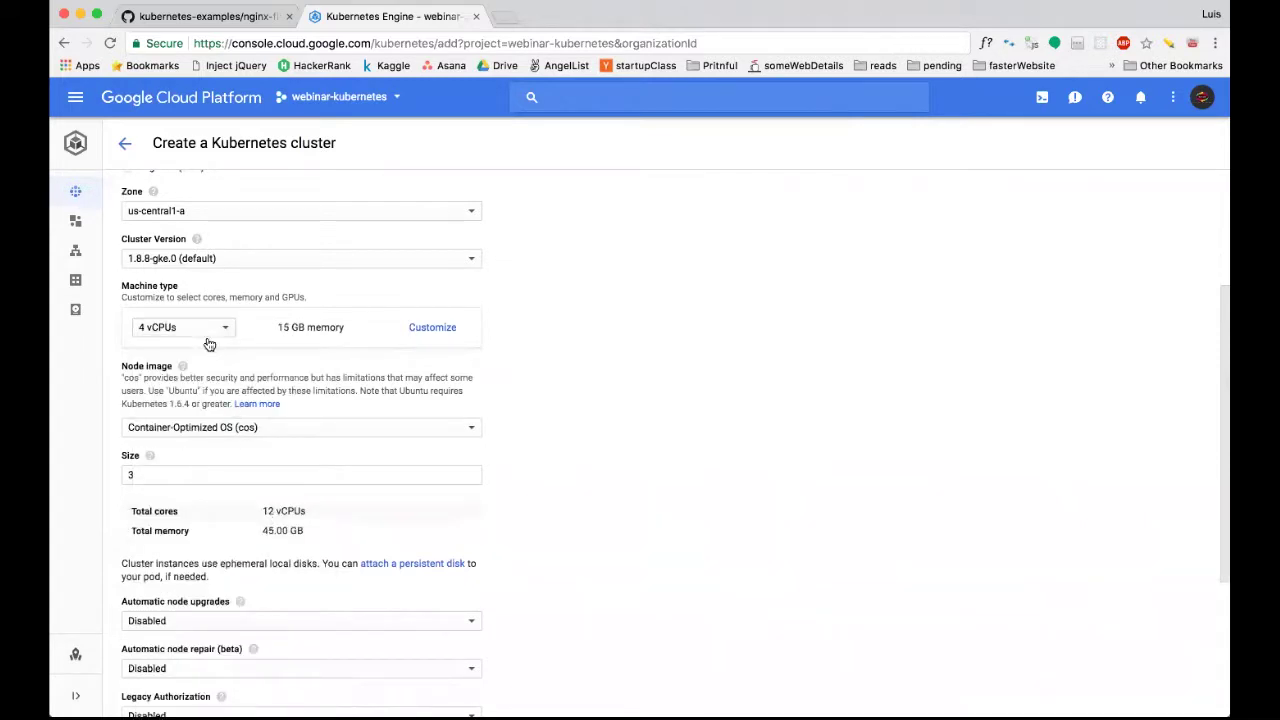
pyautogui.click(217, 332)
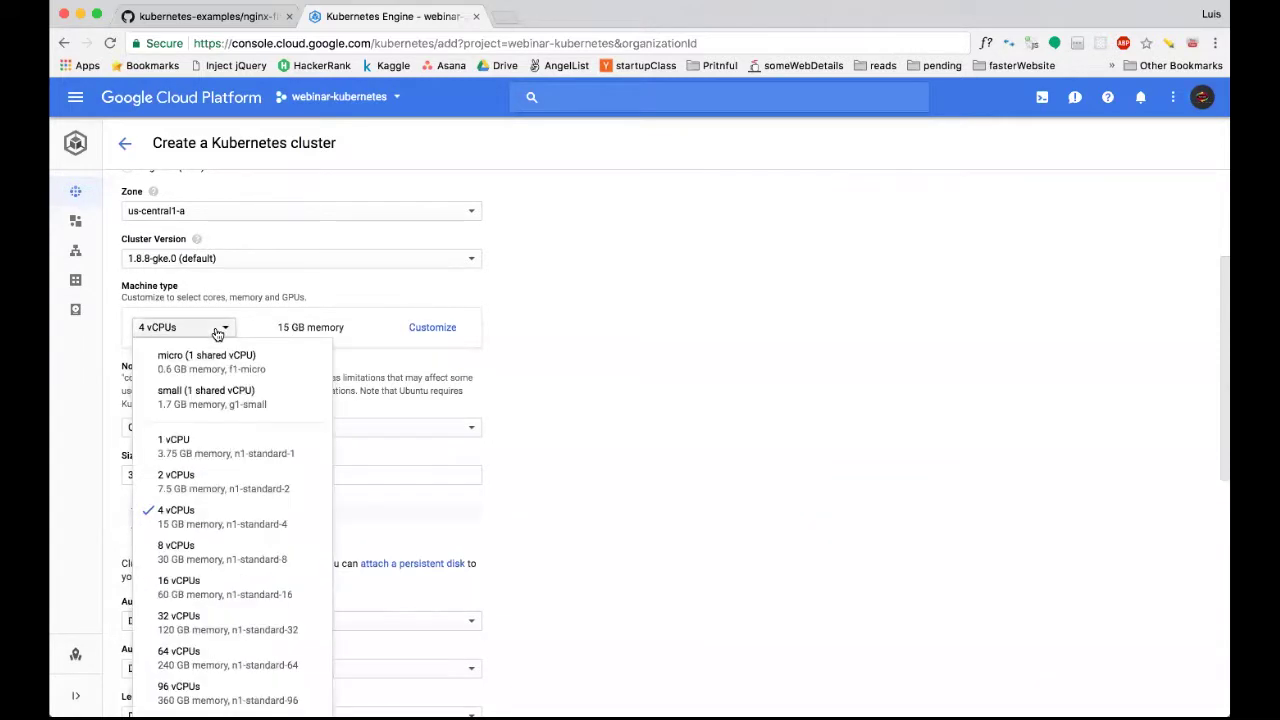
pyautogui.click(231, 482)
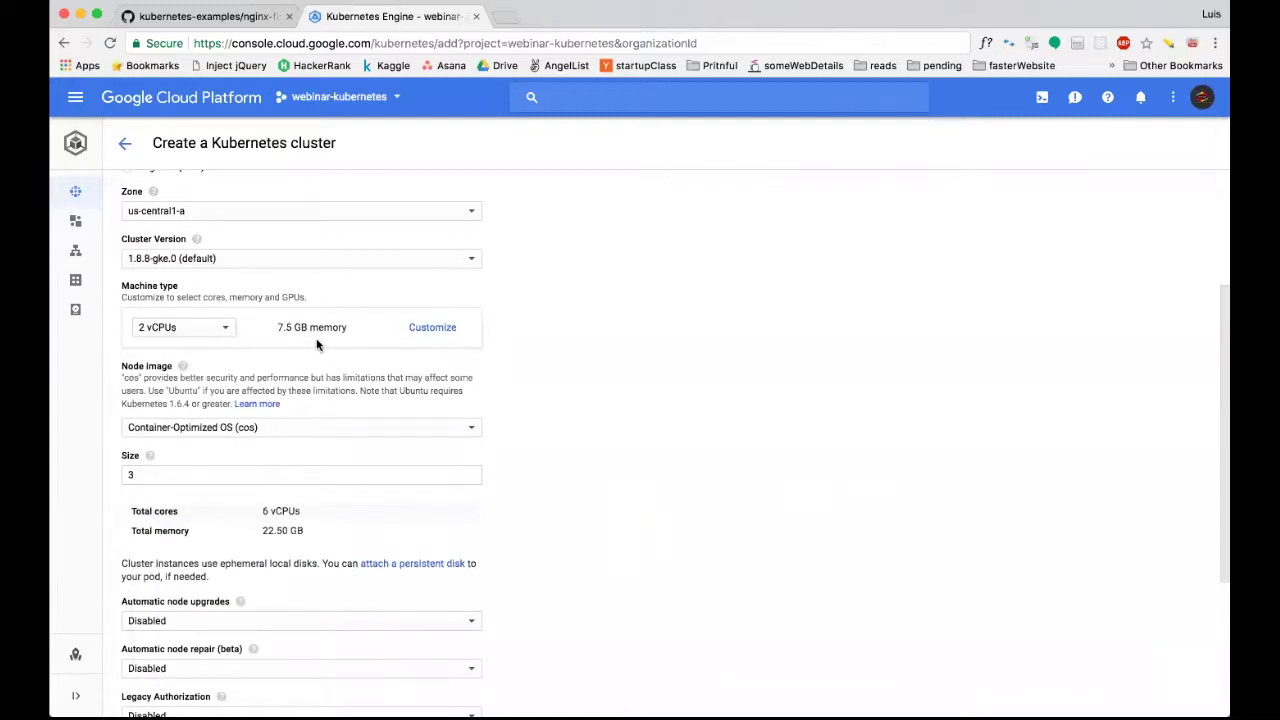
pyautogui.scroll(-1, 296, 379)
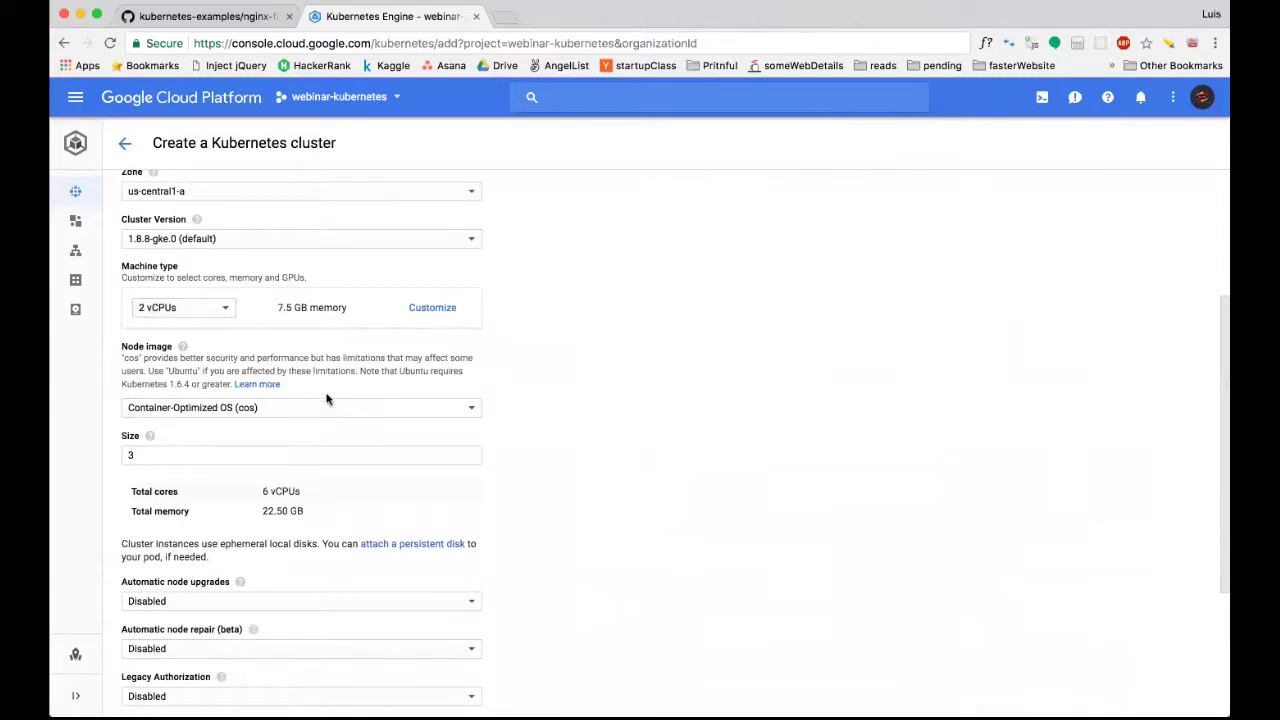
pyautogui.click(432, 409)
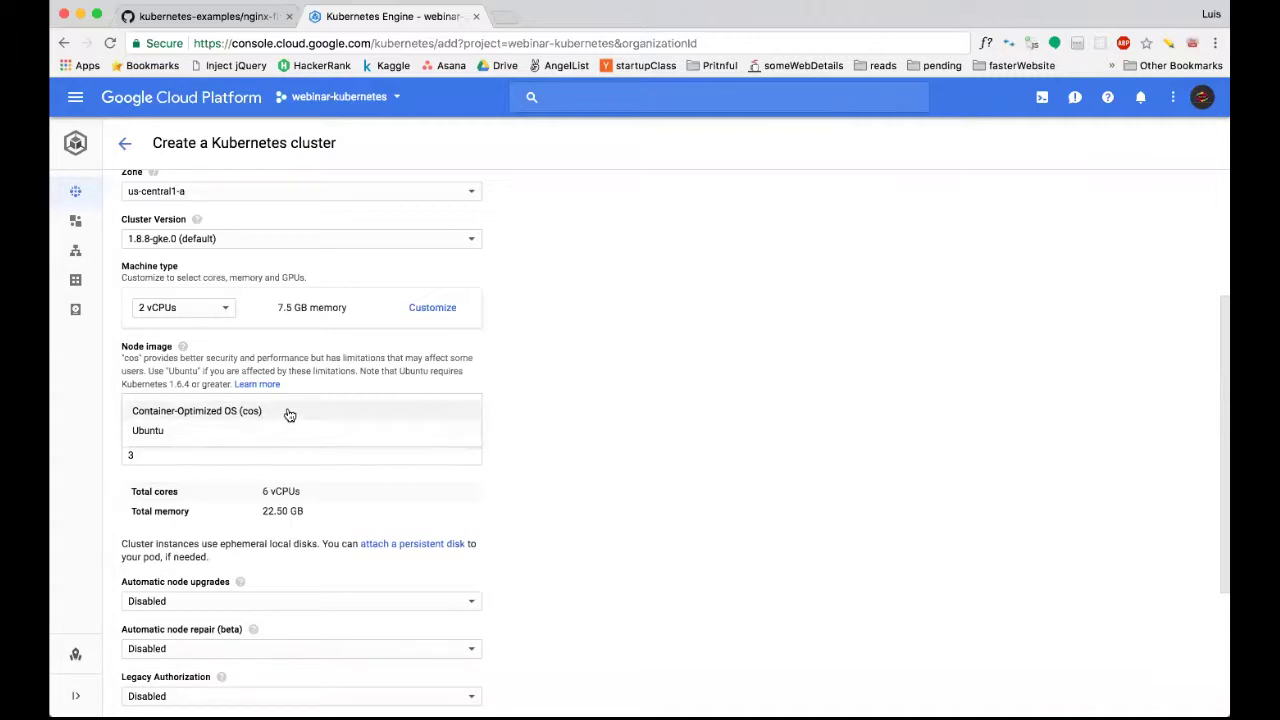
pyautogui.click(360, 382)
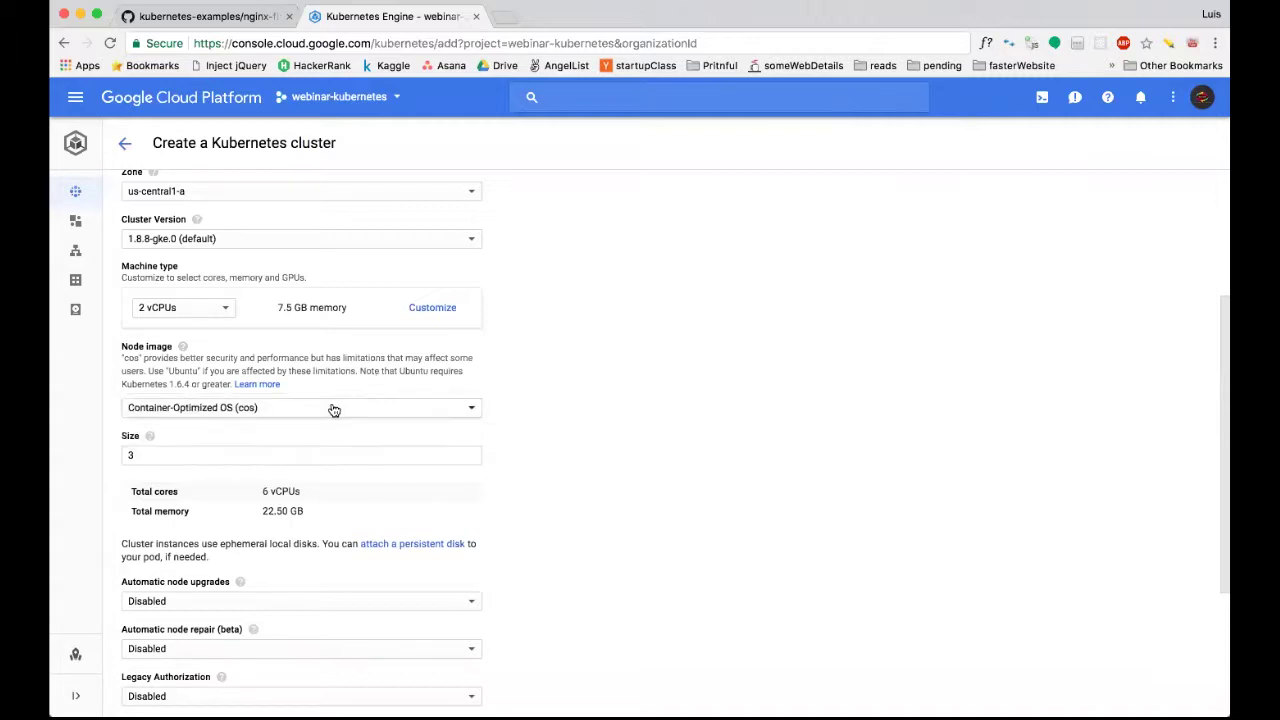
pyautogui.scroll(-1, 323, 437)
pyautogui.scroll(1, 323, 434)
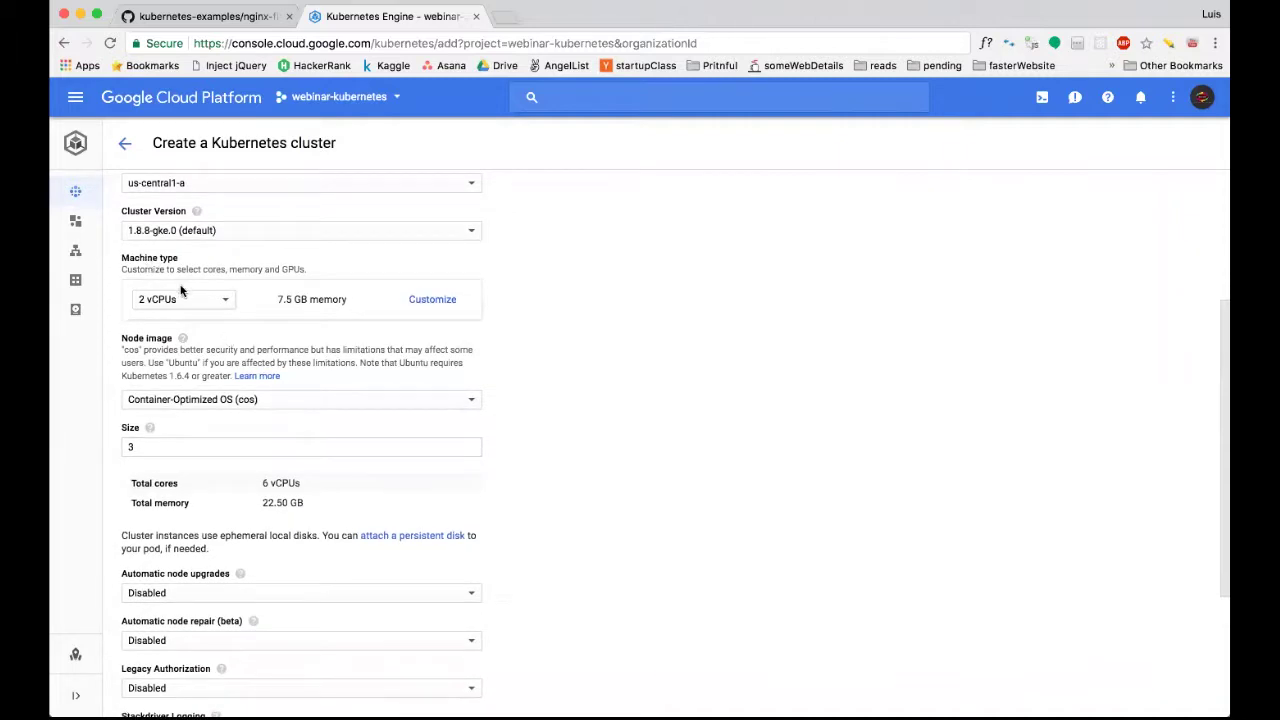
# In a new tab, search Google for 'pricing machine type google cloud platform'.
pyautogui.click(505, 20)
pyautogui.write('princng')
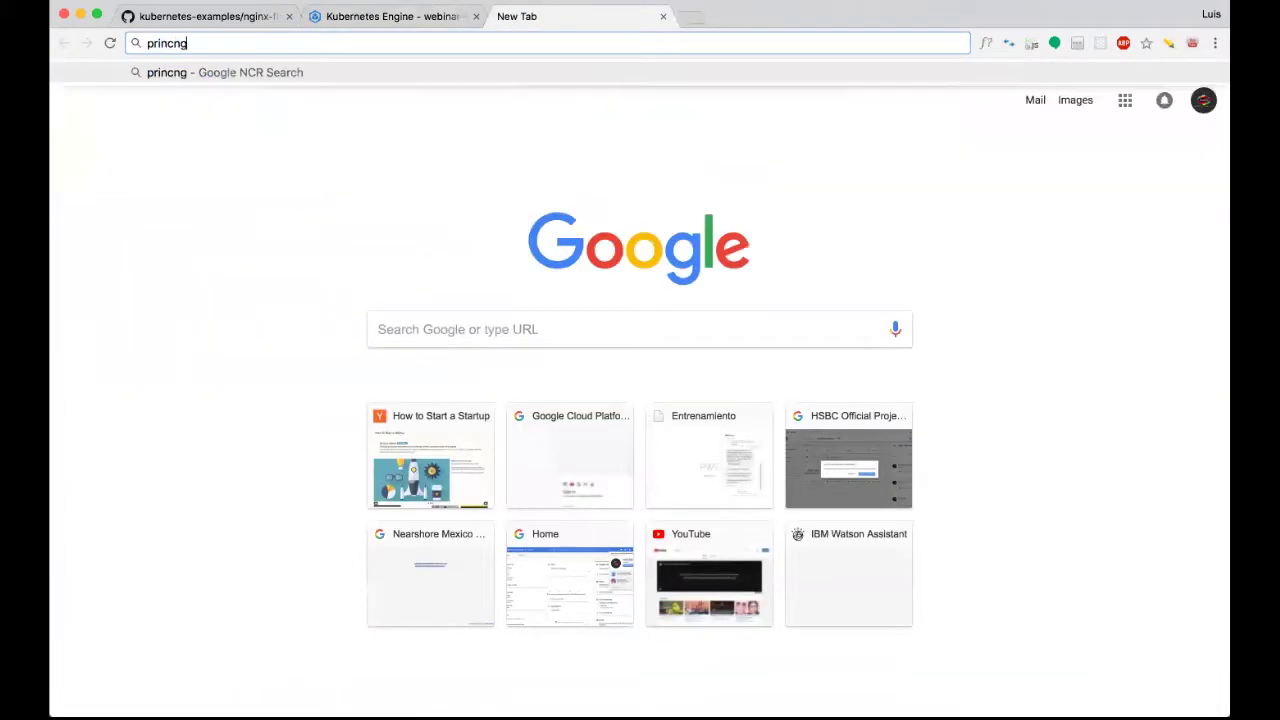
pyautogui.press('BackSpace')
pyautogui.press('BackSpace')
pyautogui.write('ing ')
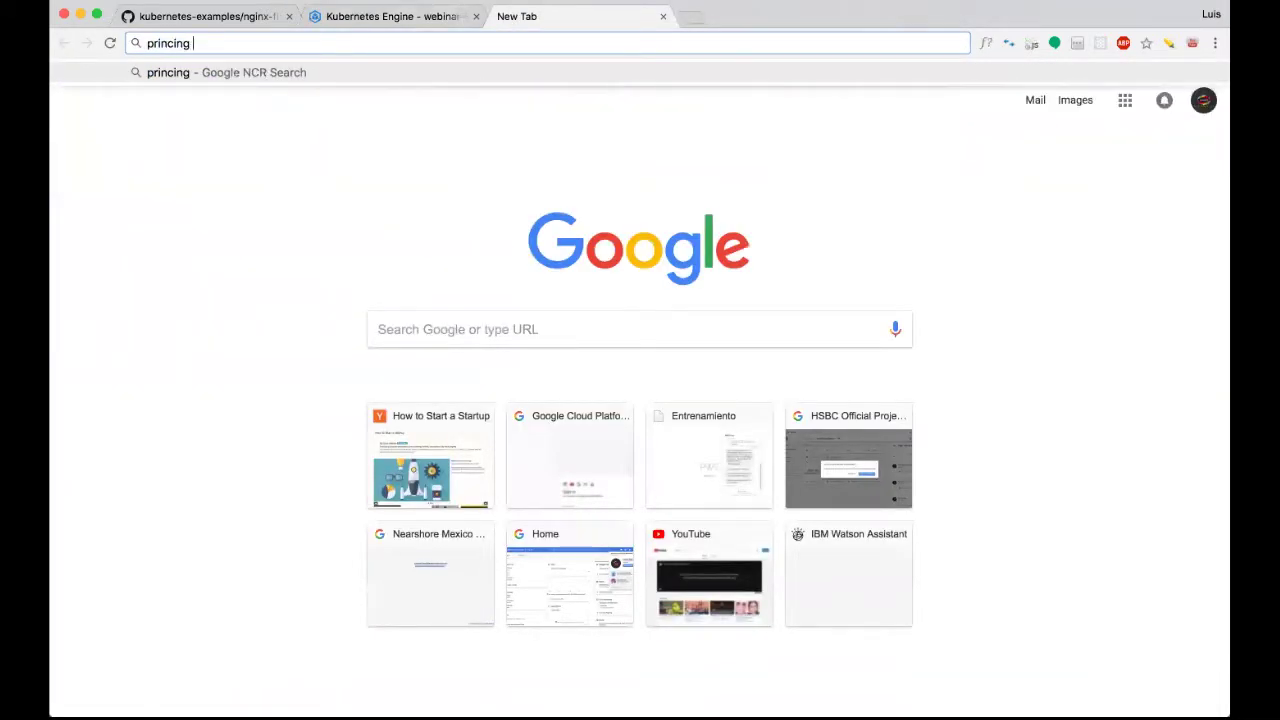
pyautogui.write('machine ty')
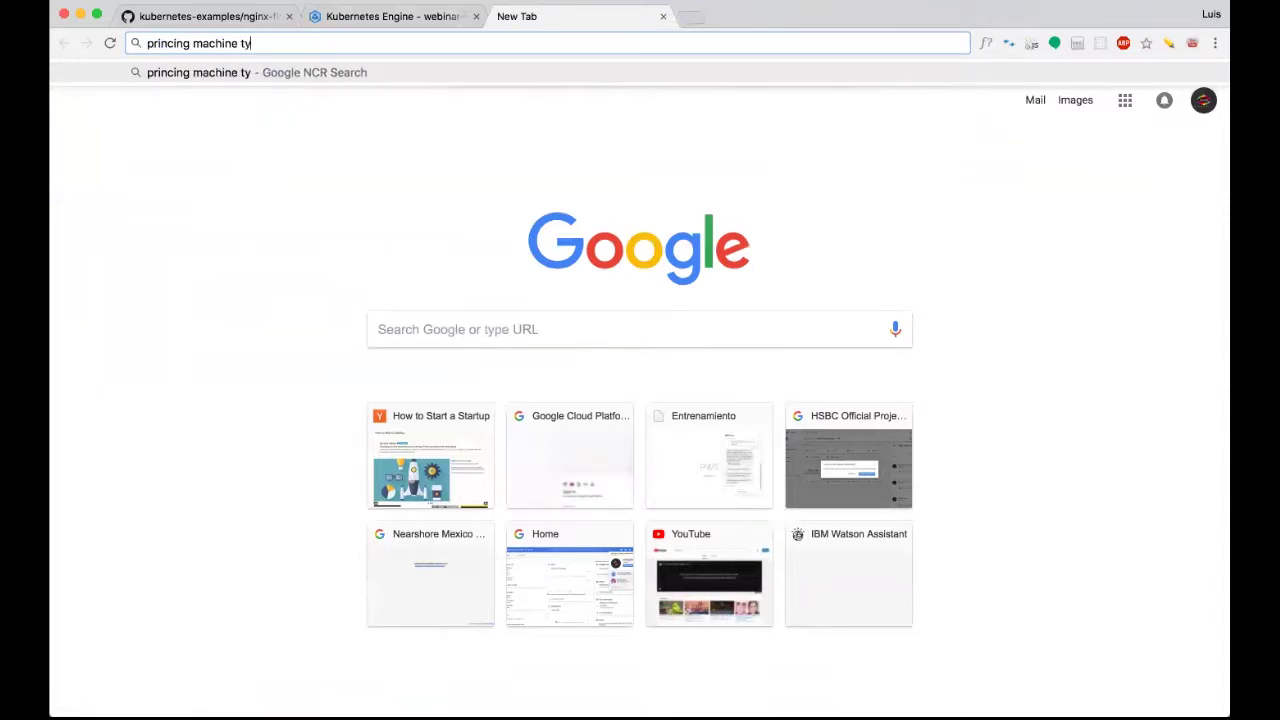
pyautogui.write('pe google cloud p')
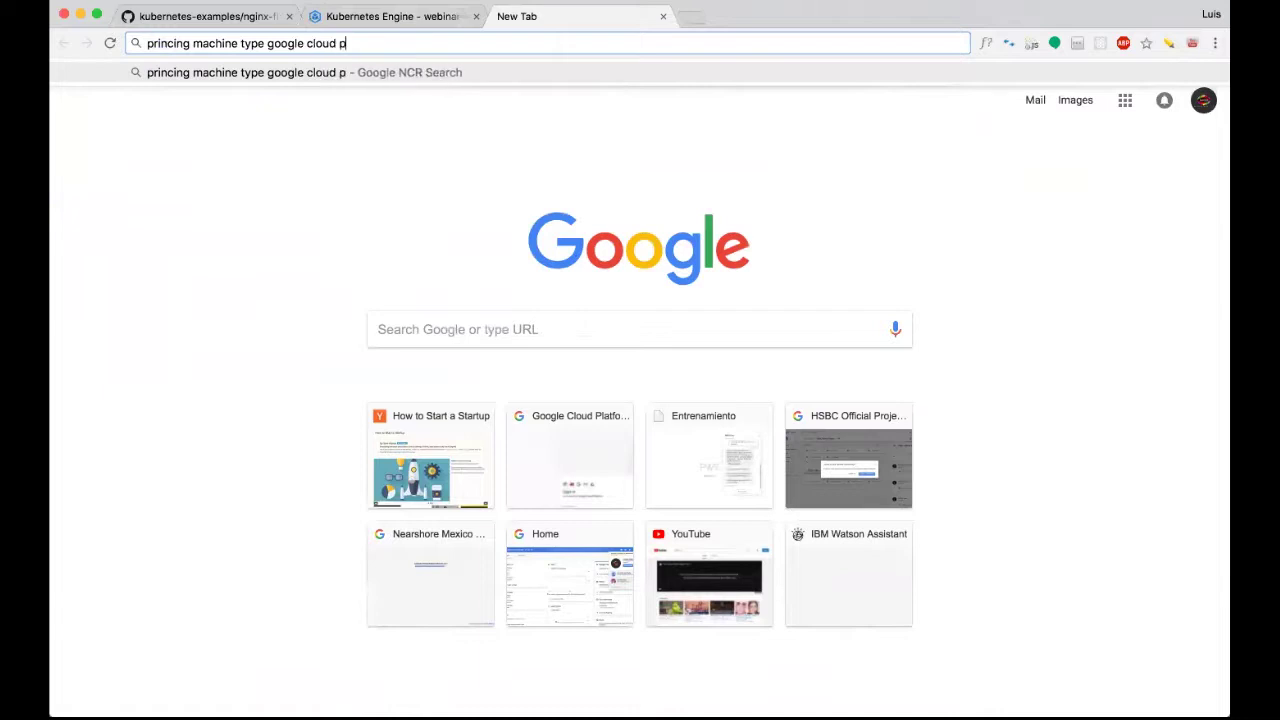
pyautogui.write('latform')
pyautogui.press('Return')
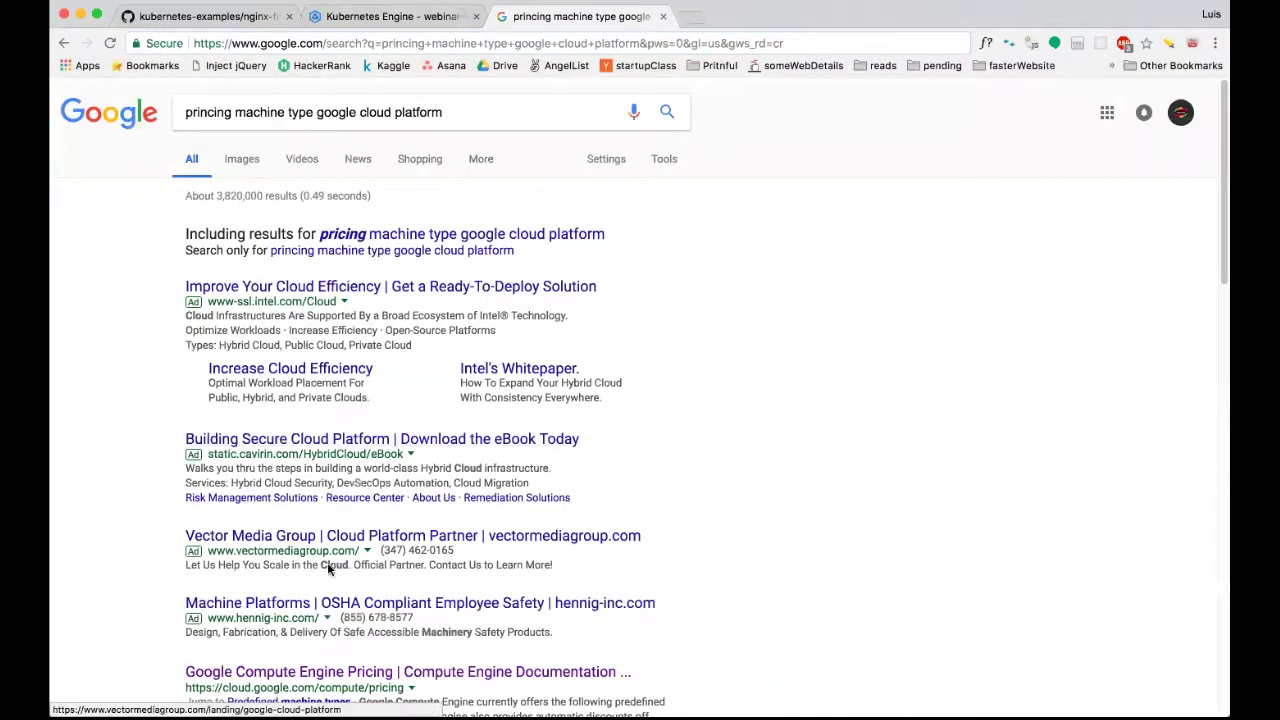
# Open the Google Compute Engine Pricing result from the search results.
pyautogui.scroll(-2, 338, 617)
pyautogui.scroll(-1, 338, 617)
pyautogui.click(348, 600)
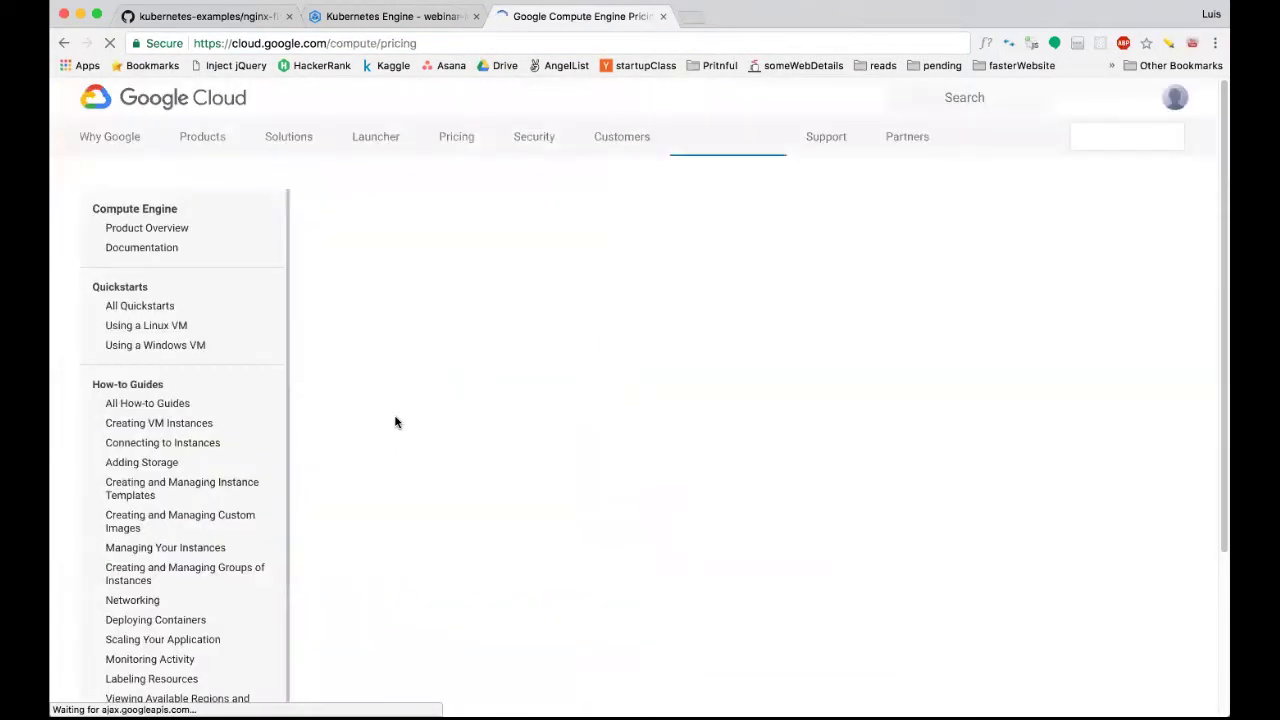
# Highlight the Always Free Usage Limits heading and the free f1-micro instance allowance.
pyautogui.scroll(-1, 521, 389)
pyautogui.scroll(-7, 521, 387)
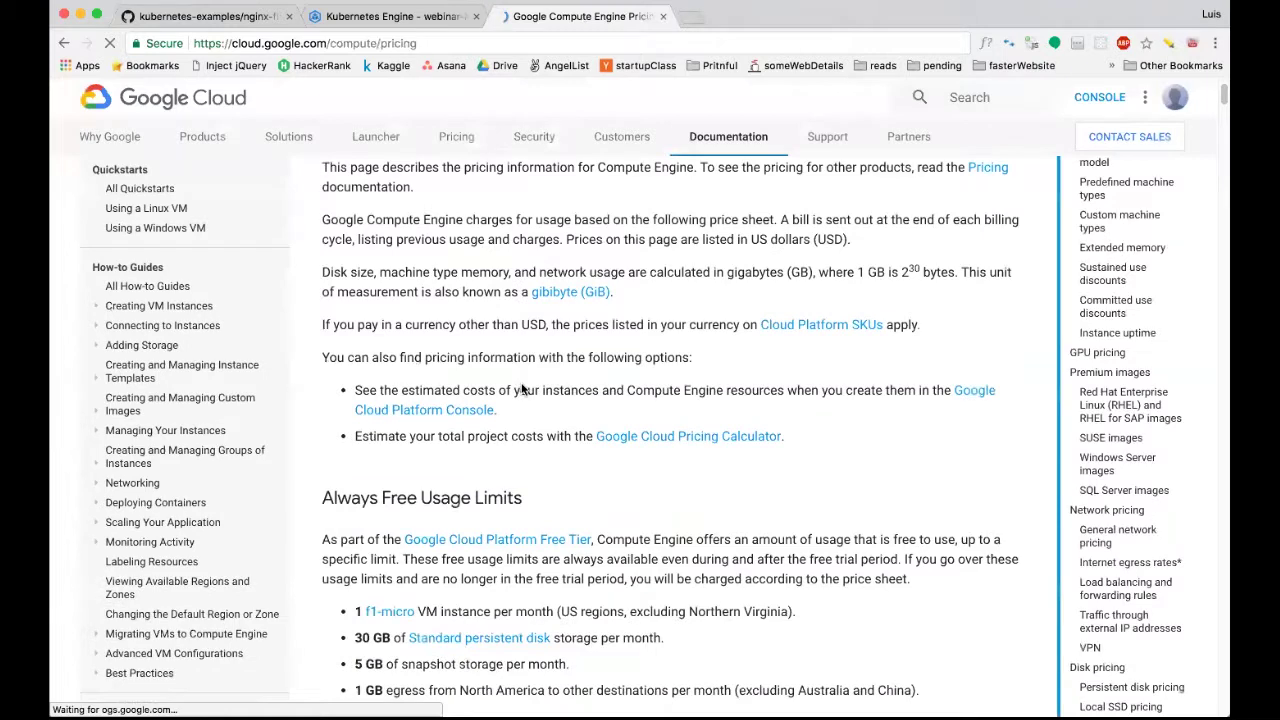
pyautogui.moveTo(334, 246); pyautogui.dragTo(553, 255)
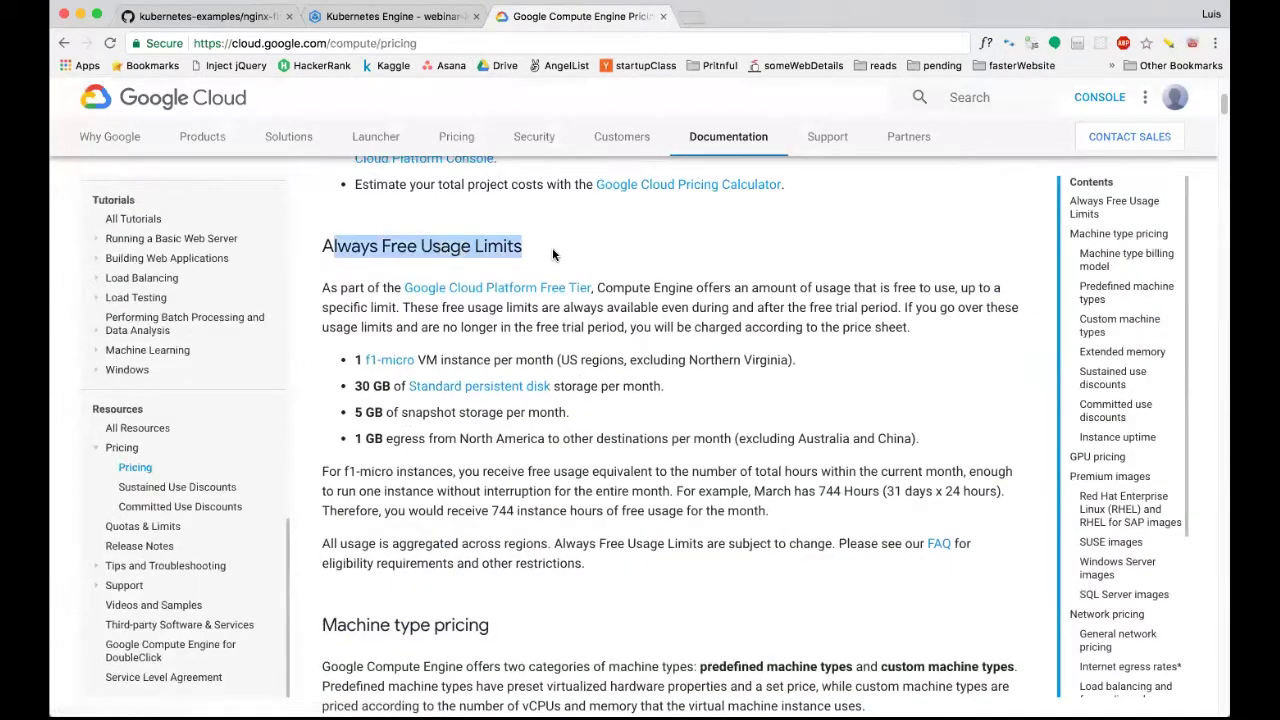
pyautogui.click(534, 252)
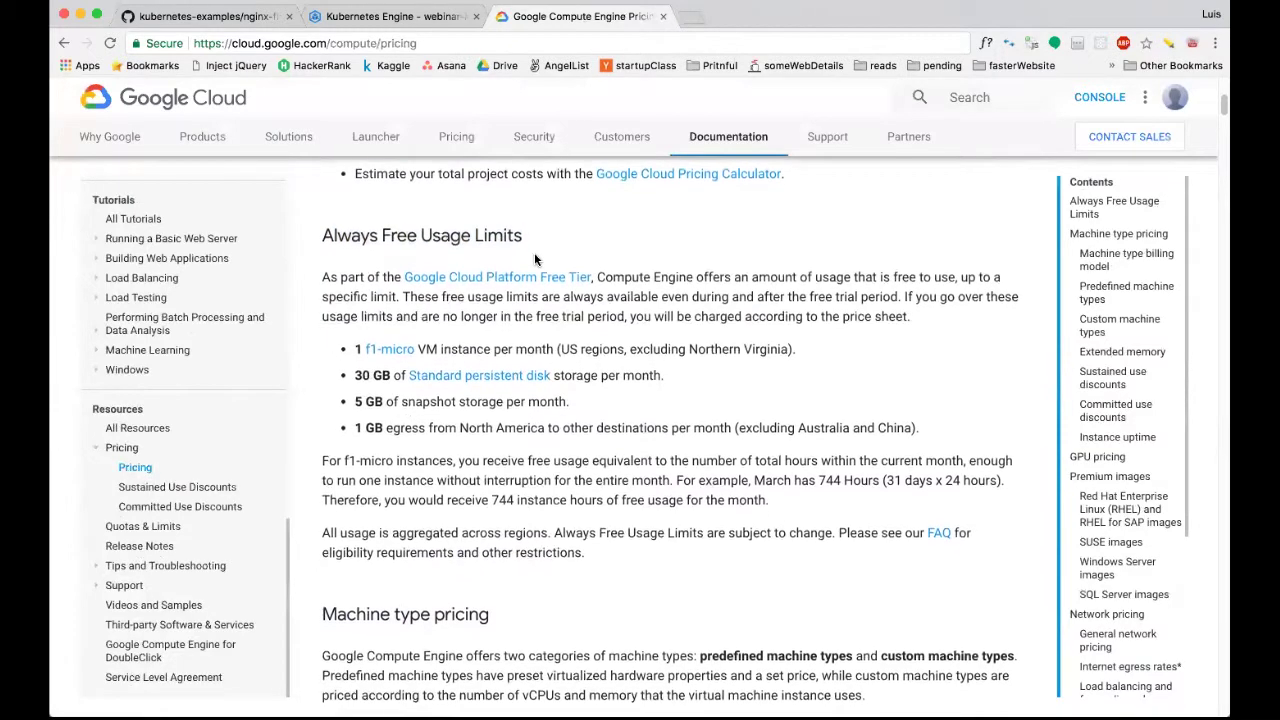
pyautogui.scroll(-1, 534, 252)
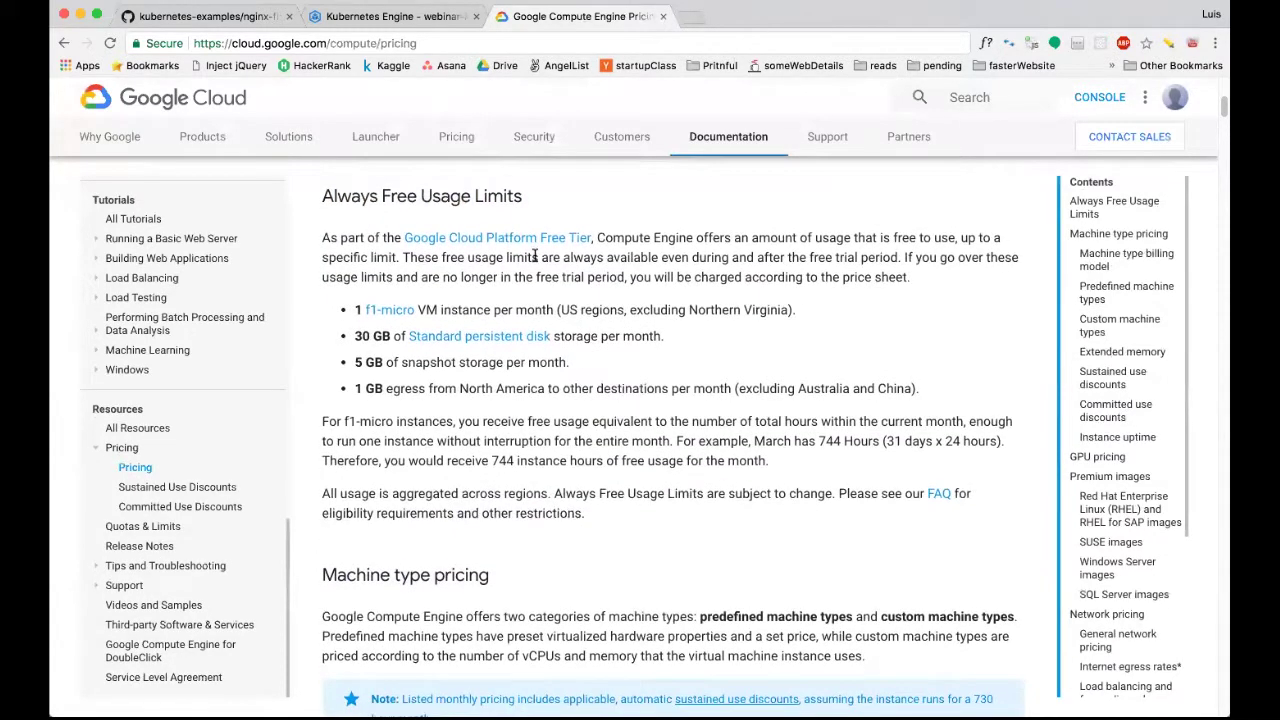
pyautogui.scroll(-1, 535, 255)
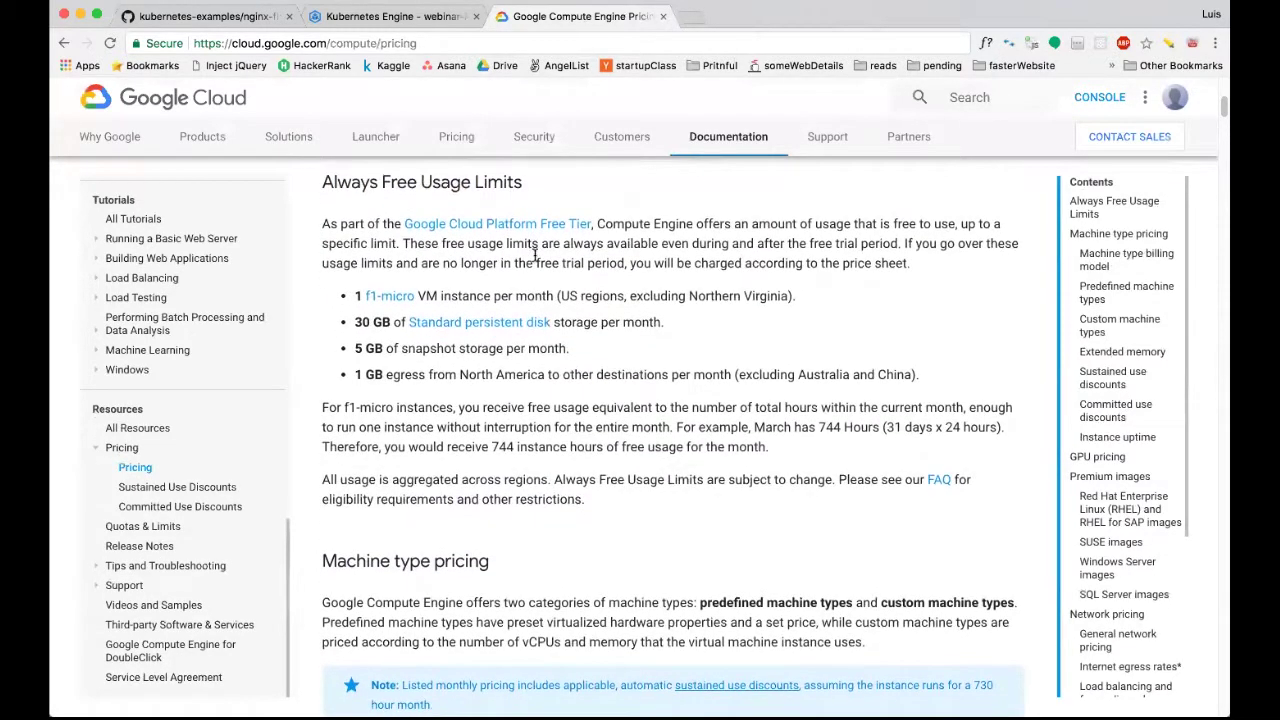
pyautogui.moveTo(492, 296); pyautogui.dragTo(366, 296)
pyautogui.click(440, 293)
# Scroll down to the hourly Standard machine types price table for Iowa.
pyautogui.scroll(-2, 440, 293)
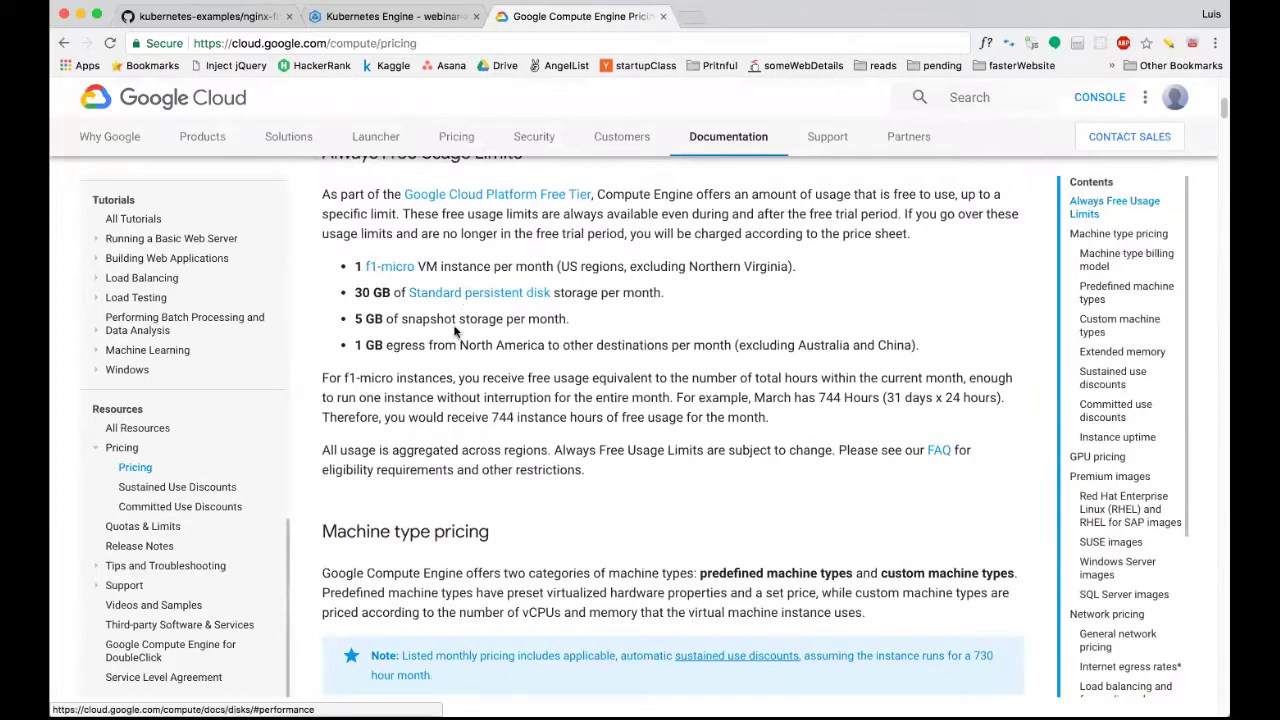
pyautogui.scroll(-2, 452, 335)
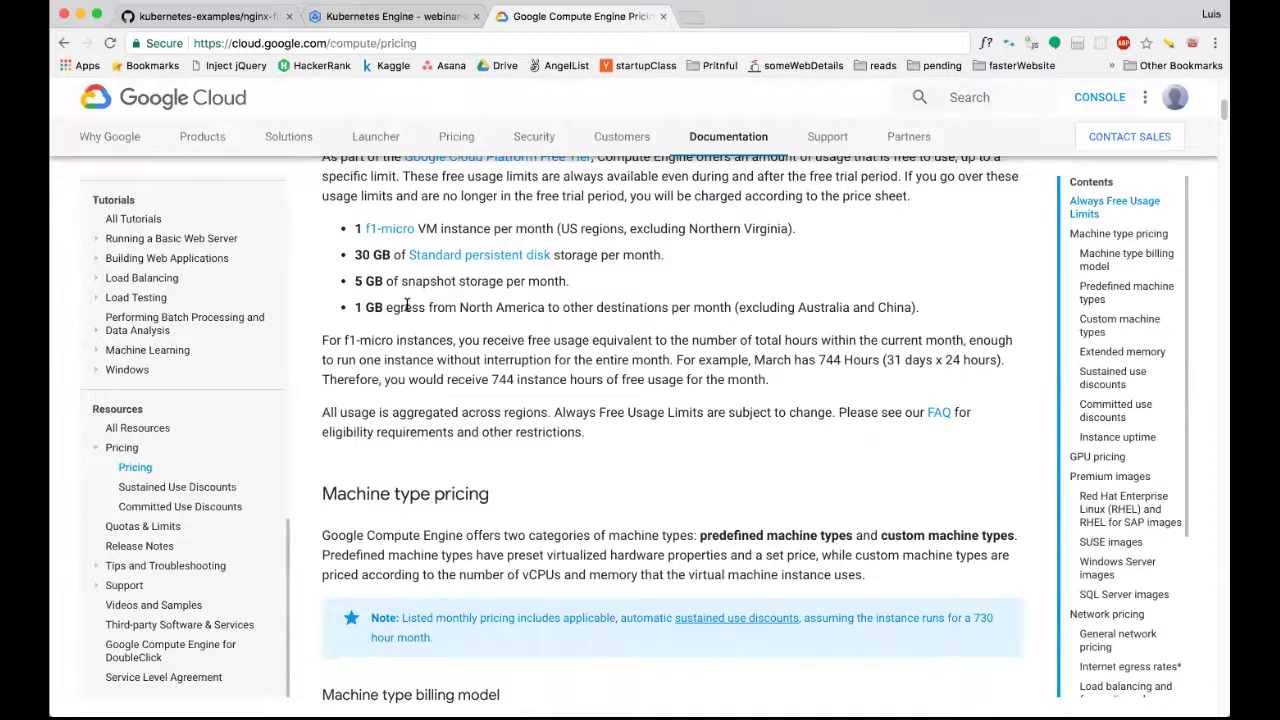
pyautogui.scroll(-10, 406, 305)
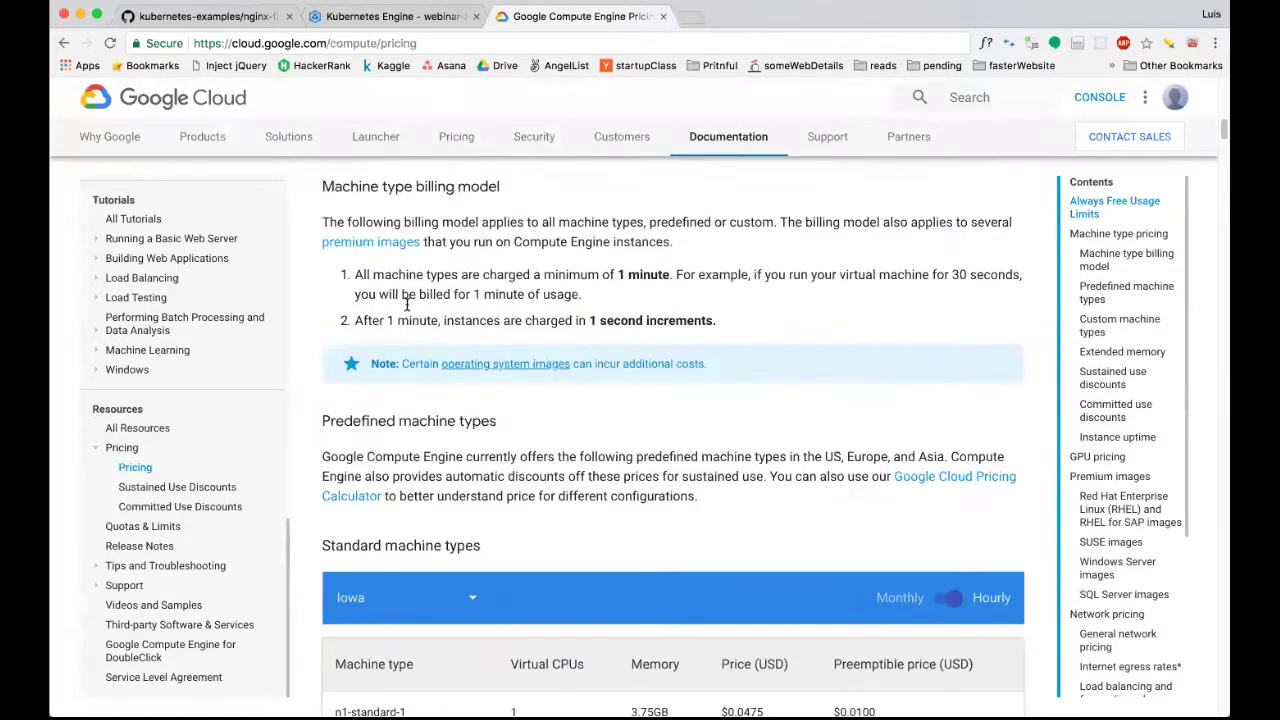
pyautogui.scroll(-7, 406, 303)
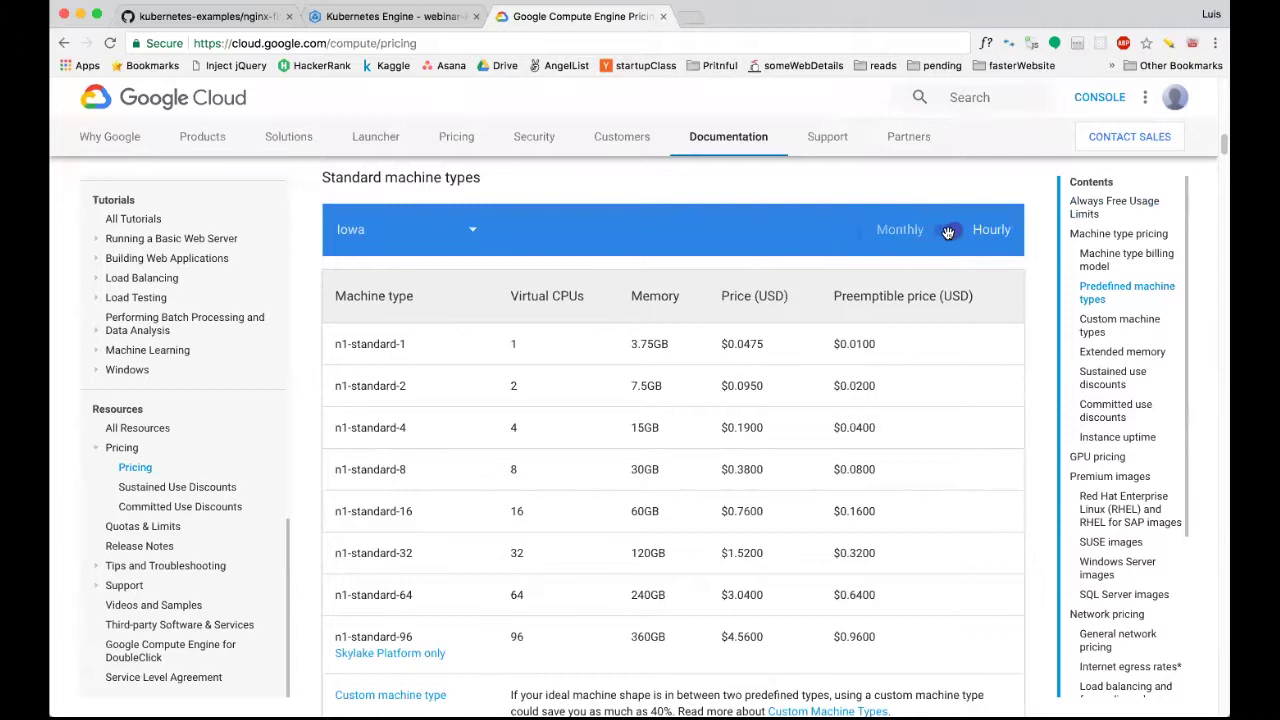
# Highlight the Preemptible price (USD) header and the prices down to n1-standard-8.
pyautogui.scroll(-1, 875, 280)
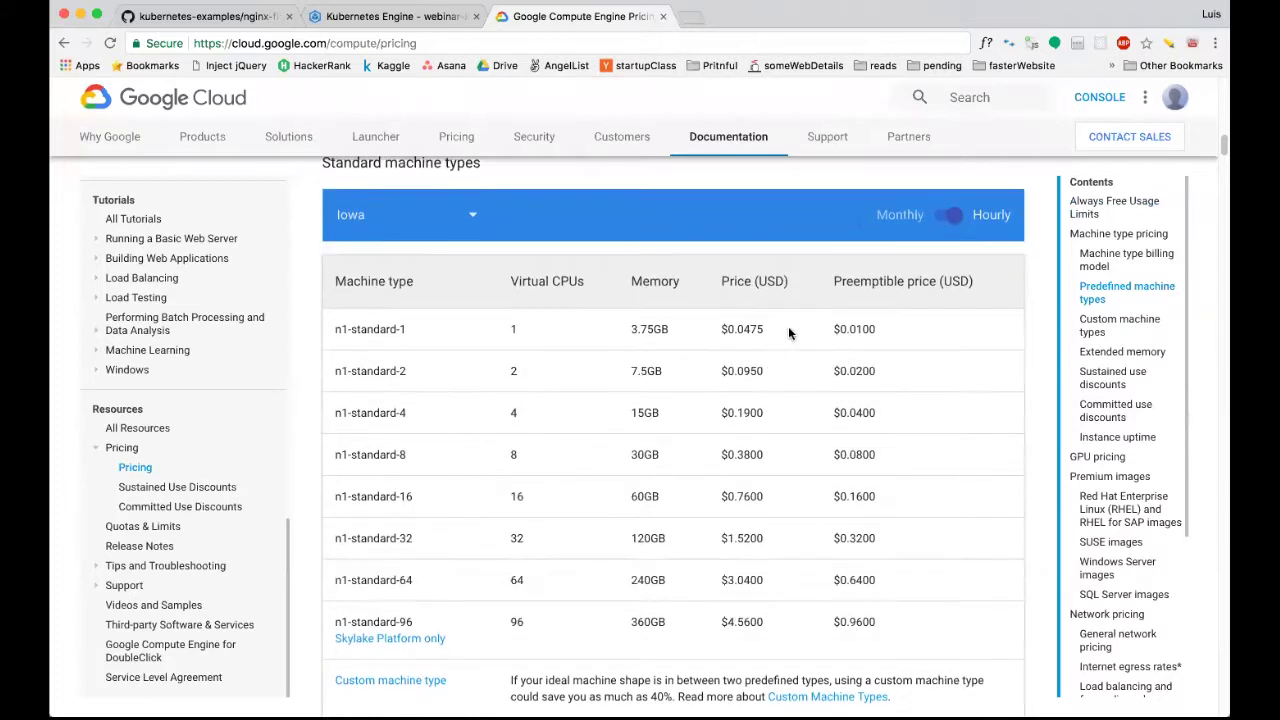
pyautogui.tripleClick(899, 280)
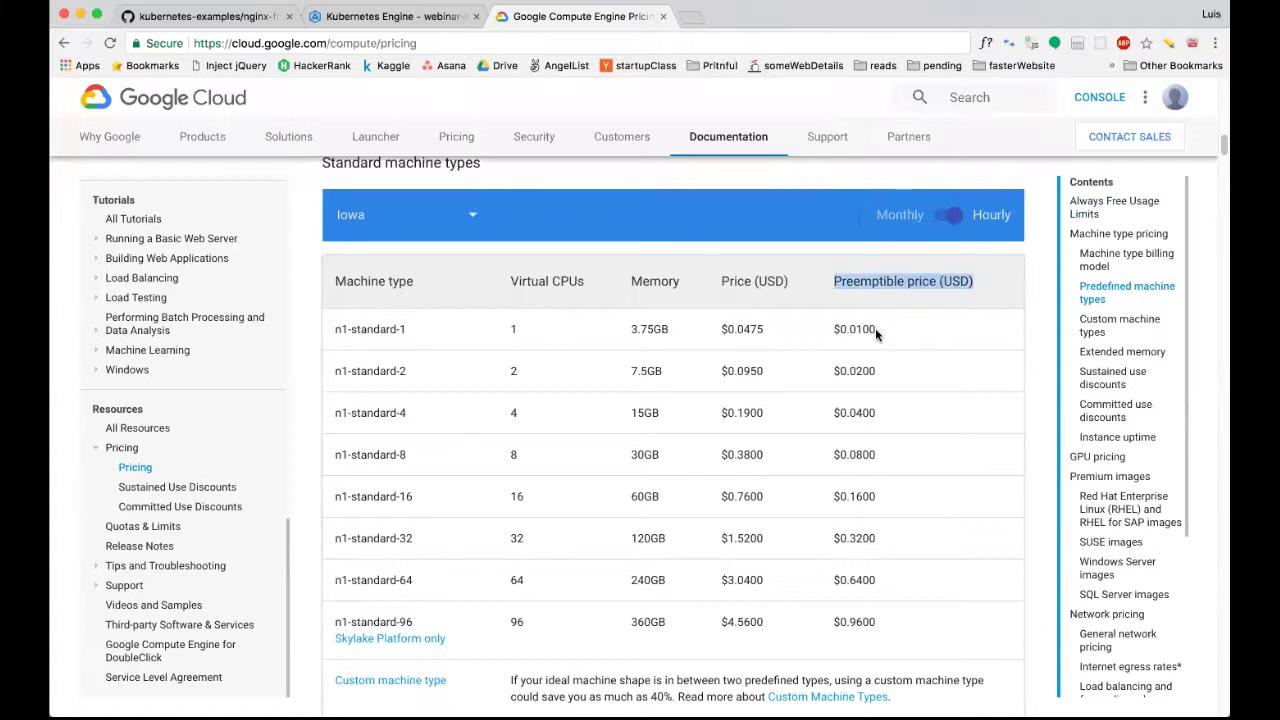
pyautogui.click(864, 283)
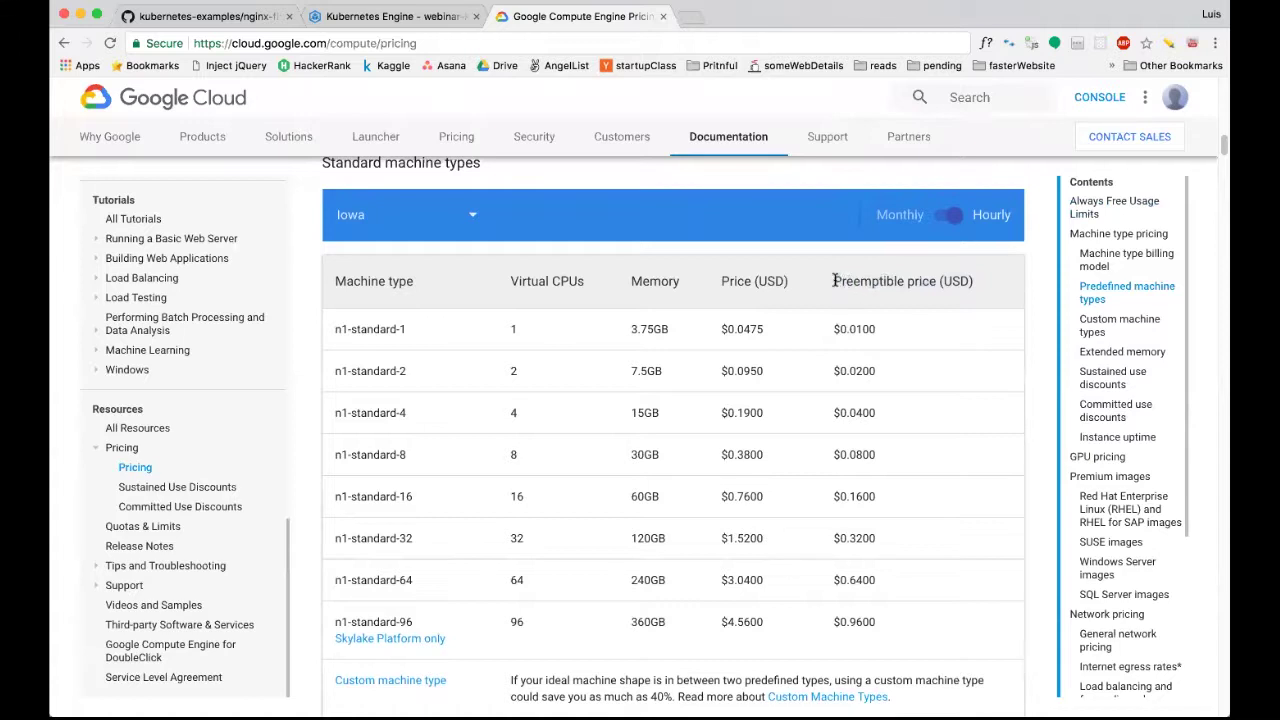
pyautogui.tripleClick(835, 281)
pyautogui.click(884, 282)
pyautogui.moveTo(717, 279); pyautogui.dragTo(719, 449)
pyautogui.click(719, 449)
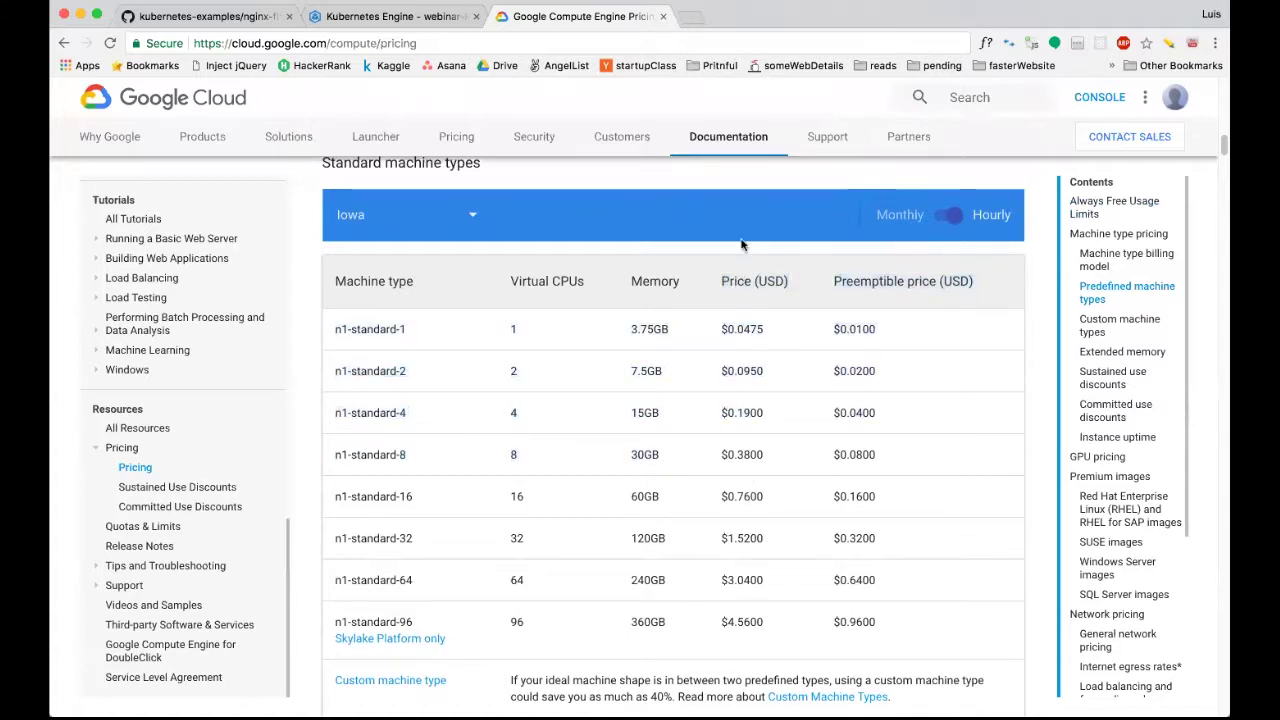
# Switch the table to Monthly and highlight n1-standard-2's $48.5500 monthly price.
pyautogui.scroll(-1, 725, 487)
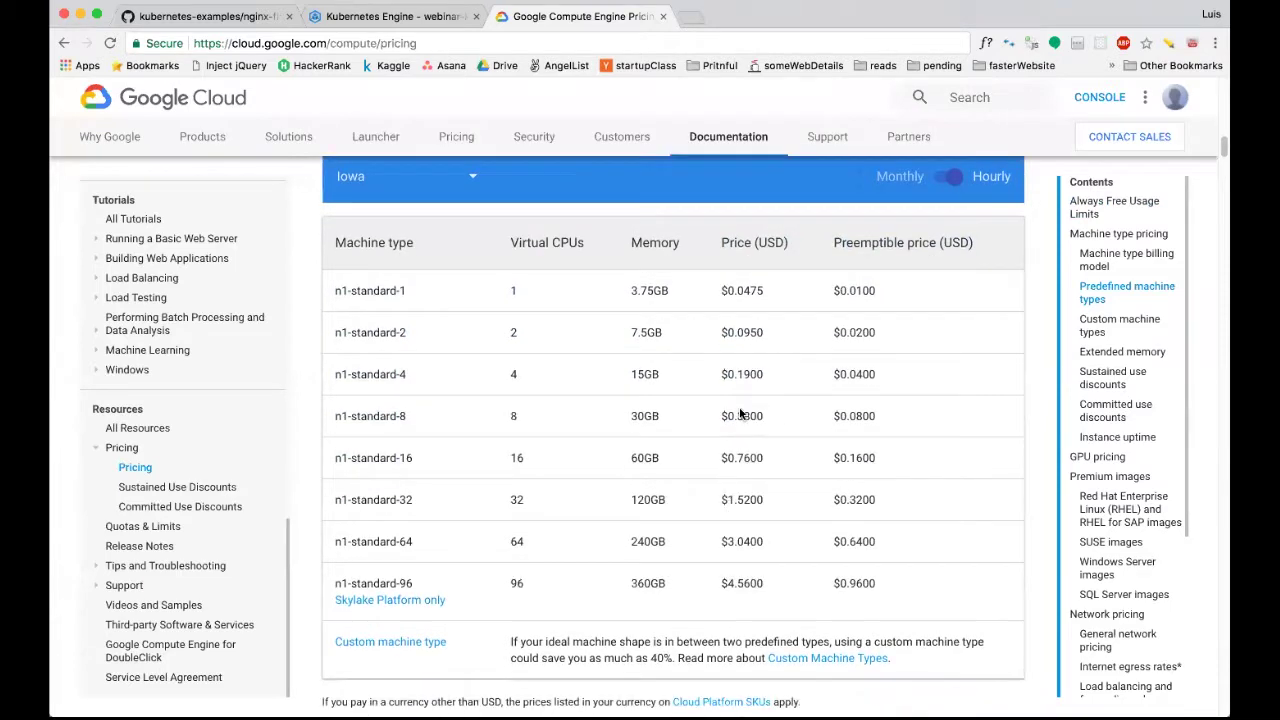
pyautogui.scroll(2, 854, 257)
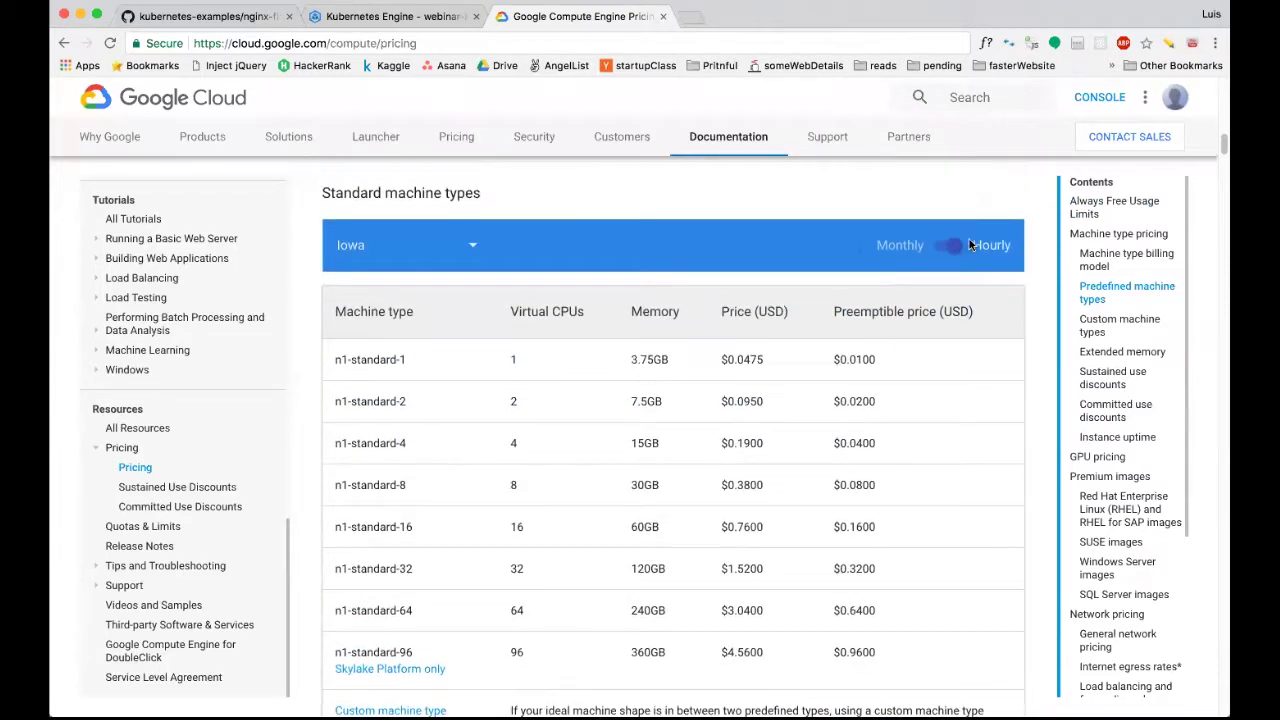
pyautogui.click(956, 248)
pyautogui.scroll(-2, 796, 394)
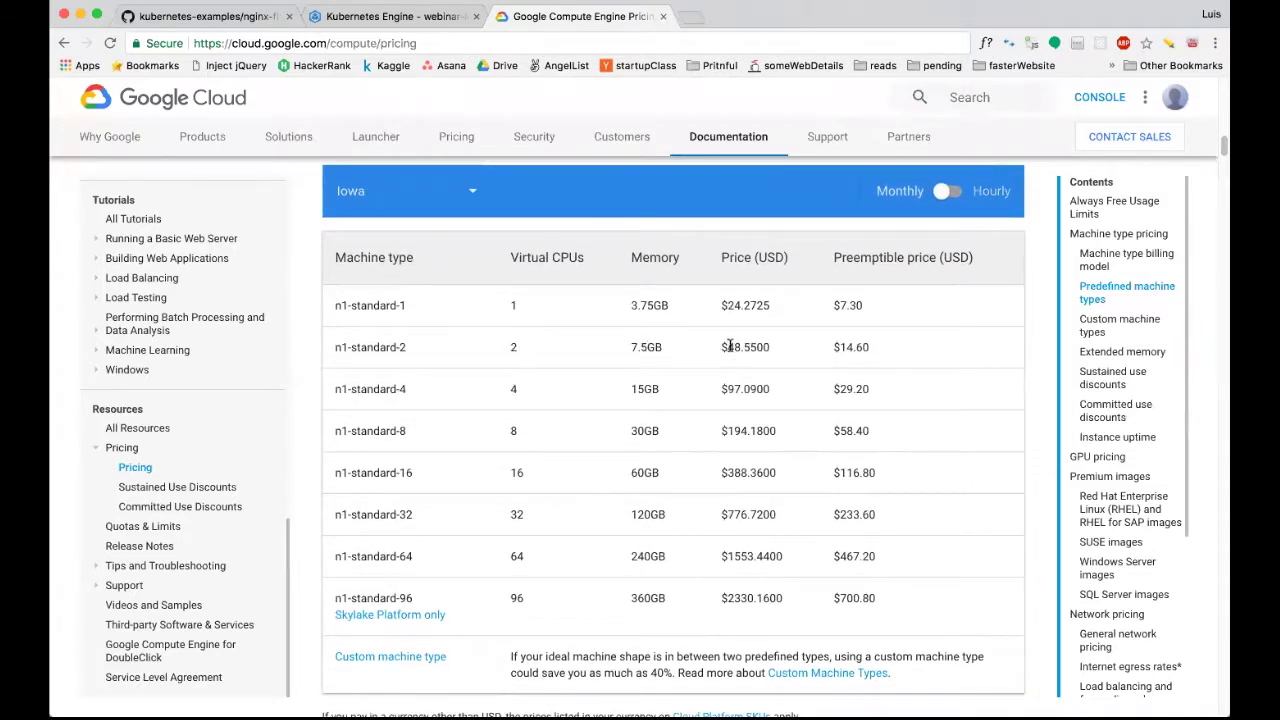
pyautogui.moveTo(722, 347); pyautogui.dragTo(768, 350)
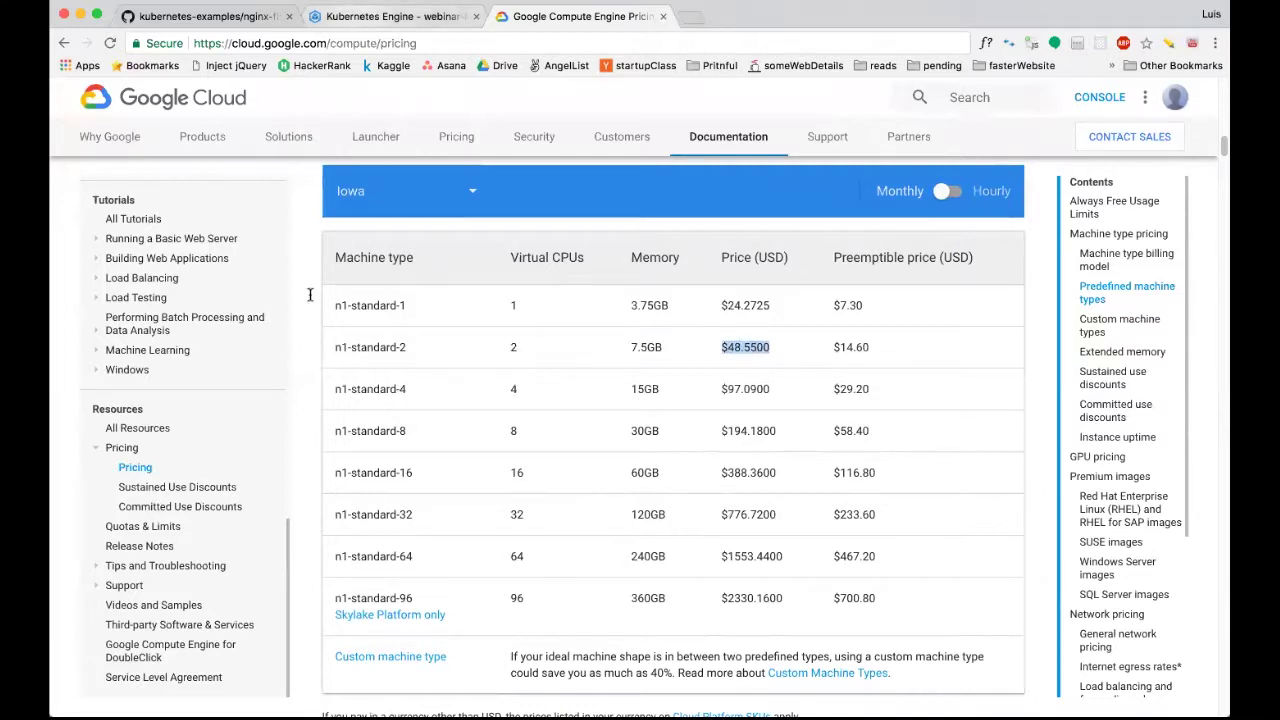
# Check the cluster Size field on the Kubernetes tab, then come back to pricing.
pyautogui.hotkey('ctrl', 'shift', 'Tab')
pyautogui.click(172, 446)
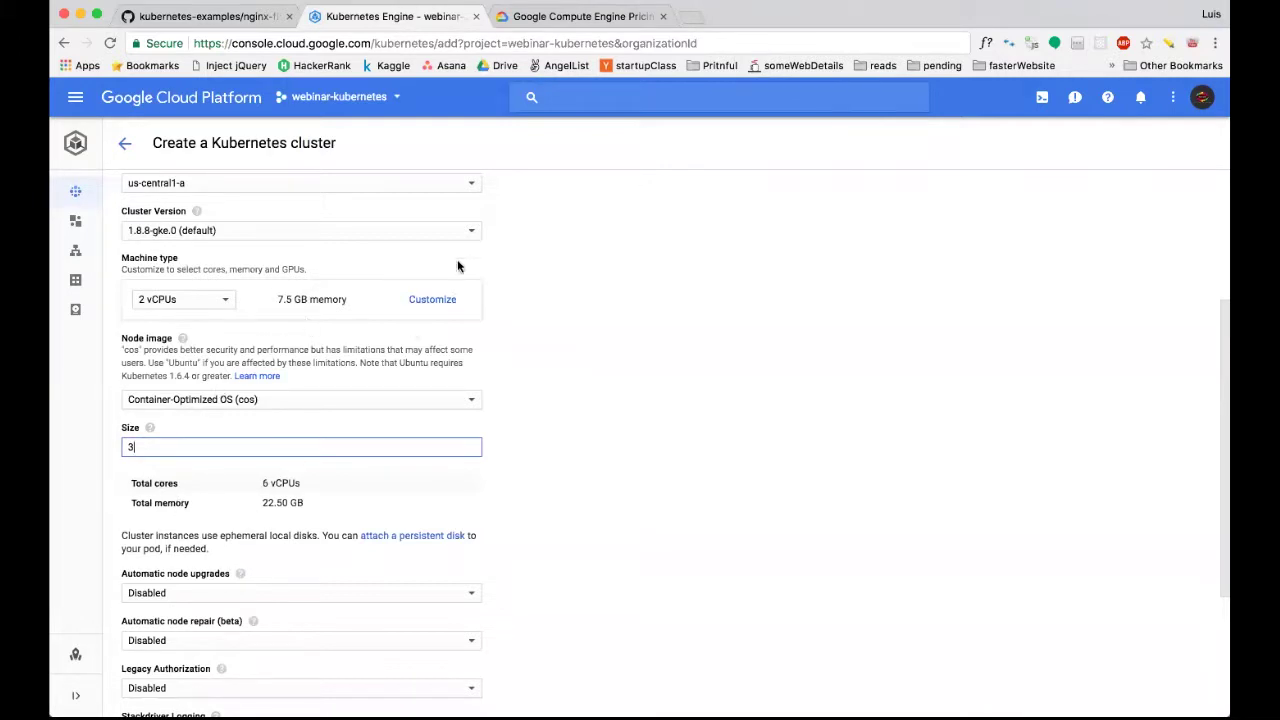
pyautogui.click(563, 20)
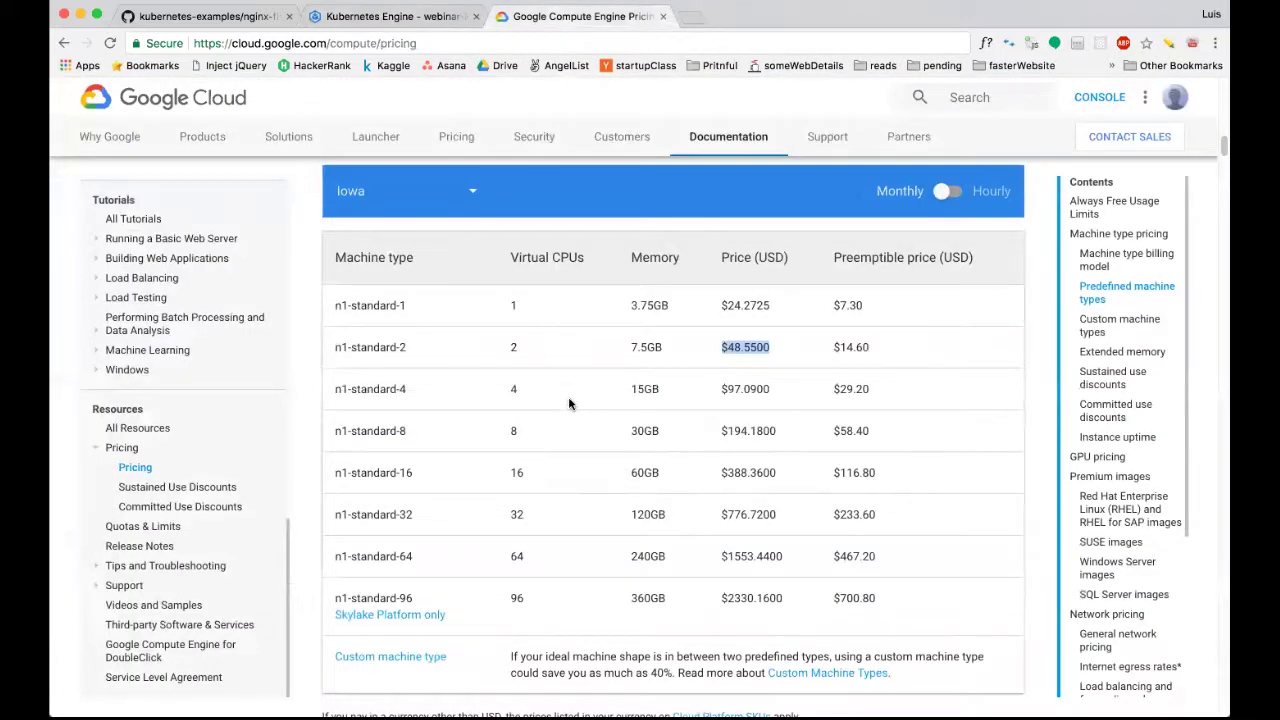
# Browse the pricing region list and close it, keeping Iowa selected.
pyautogui.scroll(-5, 569, 400)
pyautogui.scroll(-10, 569, 403)
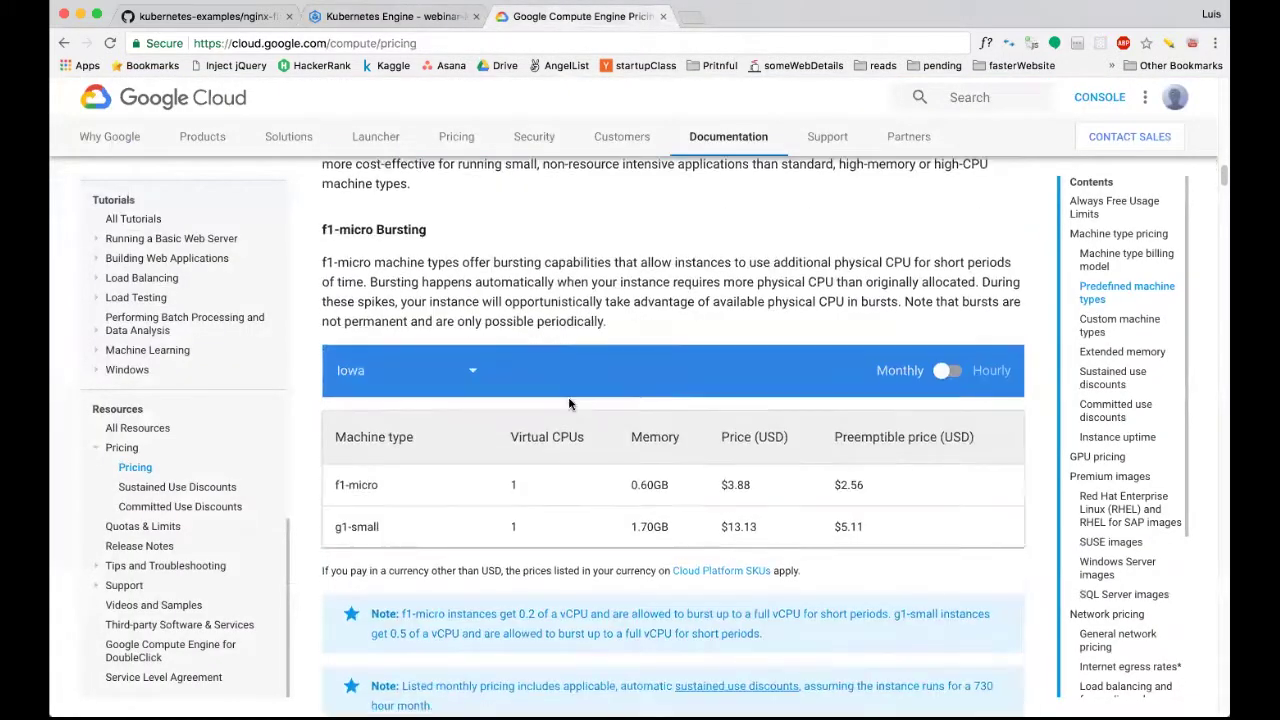
pyautogui.scroll(10, 569, 403)
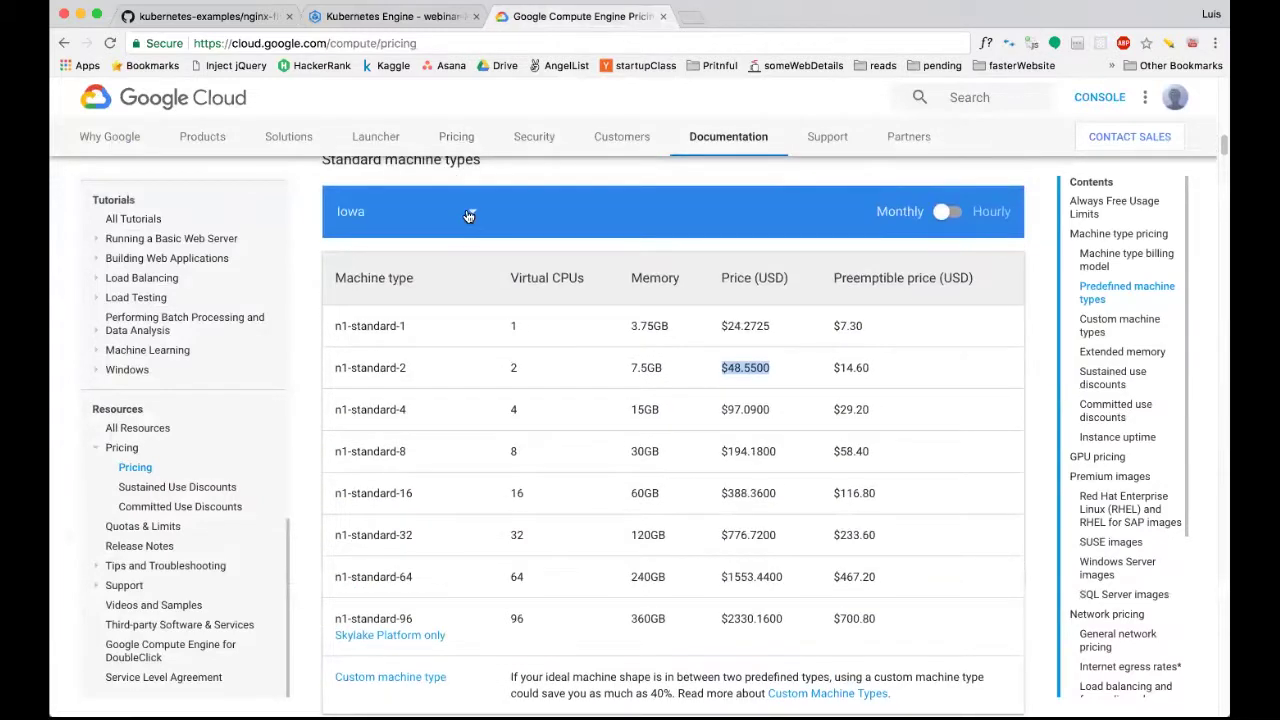
pyautogui.click(469, 216)
pyautogui.scroll(-5, 406, 323)
pyautogui.scroll(-2, 406, 323)
pyautogui.scroll(5, 406, 323)
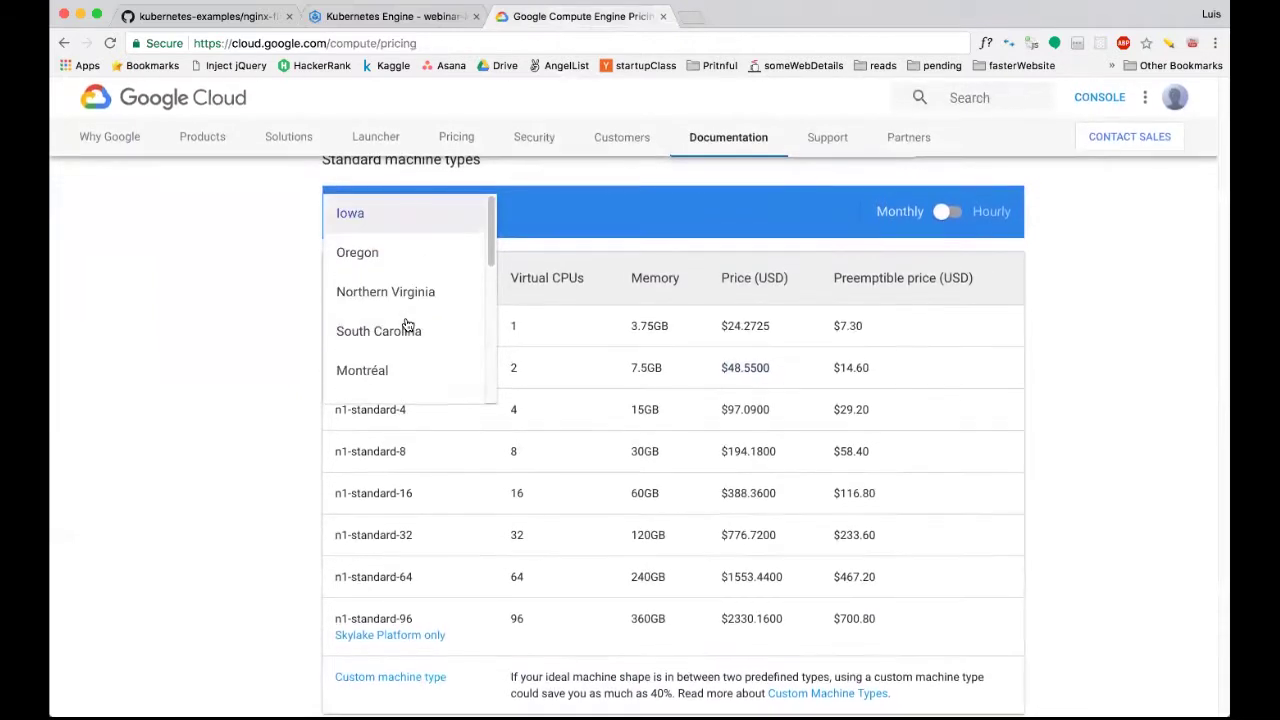
pyautogui.scroll(-3, 404, 337)
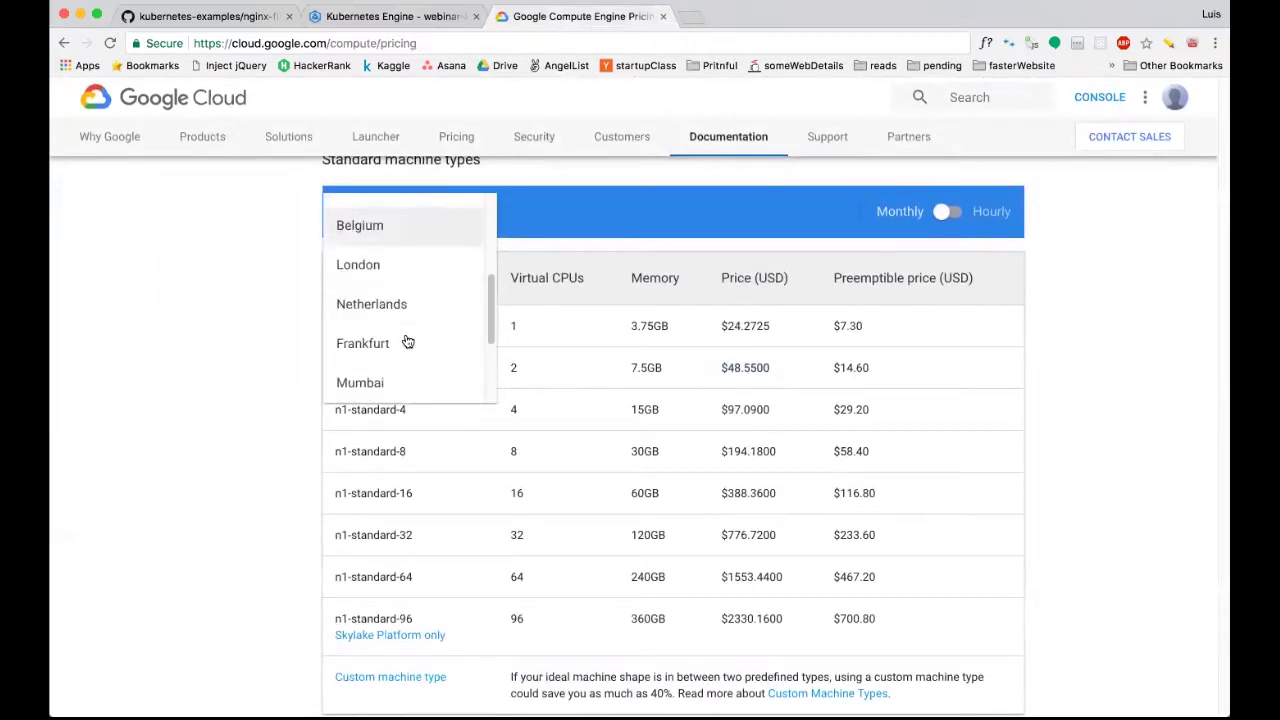
pyautogui.scroll(-2, 406, 340)
pyautogui.scroll(2, 406, 340)
pyautogui.scroll(-2, 406, 340)
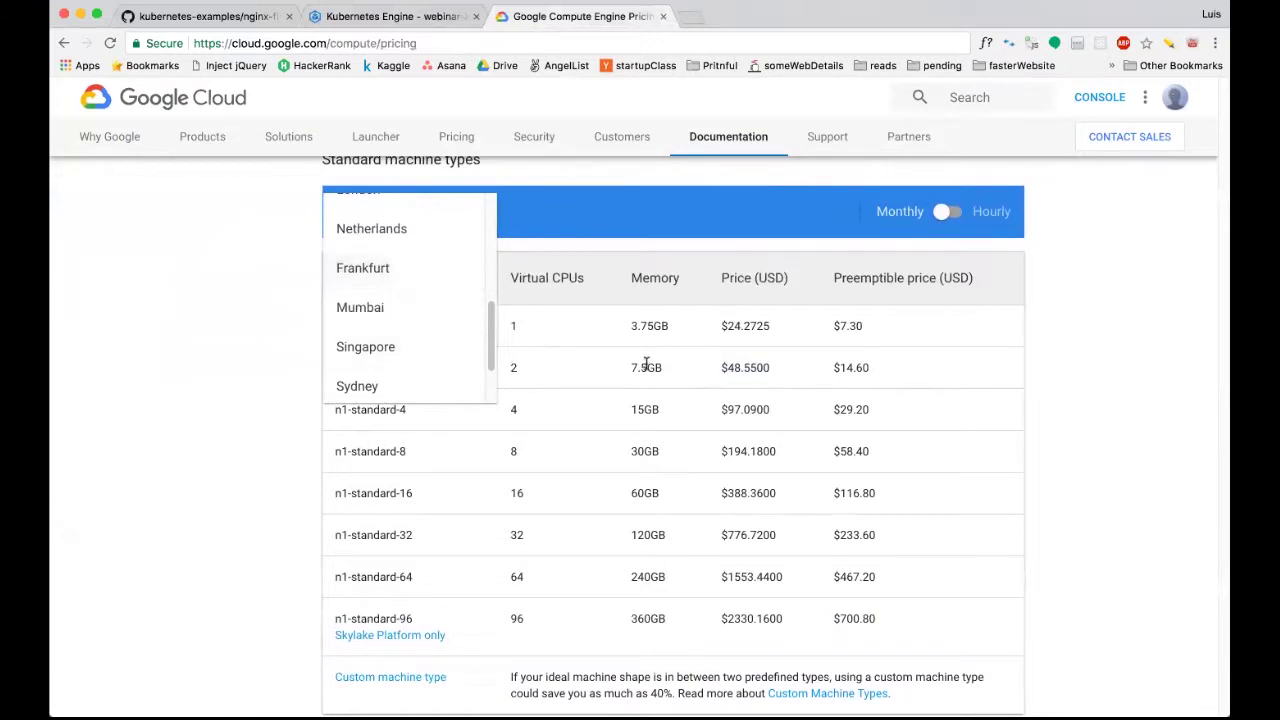
pyautogui.click(646, 363)
# Scroll to the monthly High-CPU table for Iowa, showing n1-highcpu-2 at $36.23.
pyautogui.scroll(-10, 646, 365)
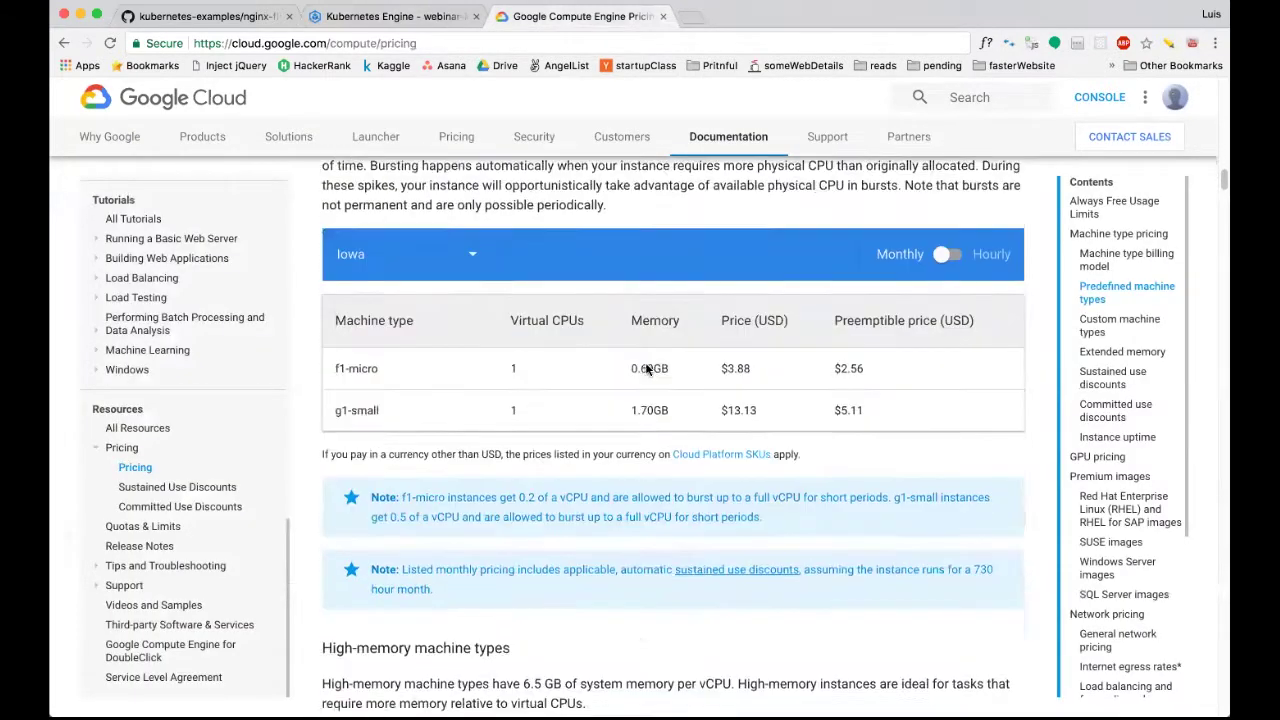
pyautogui.scroll(-5, 646, 369)
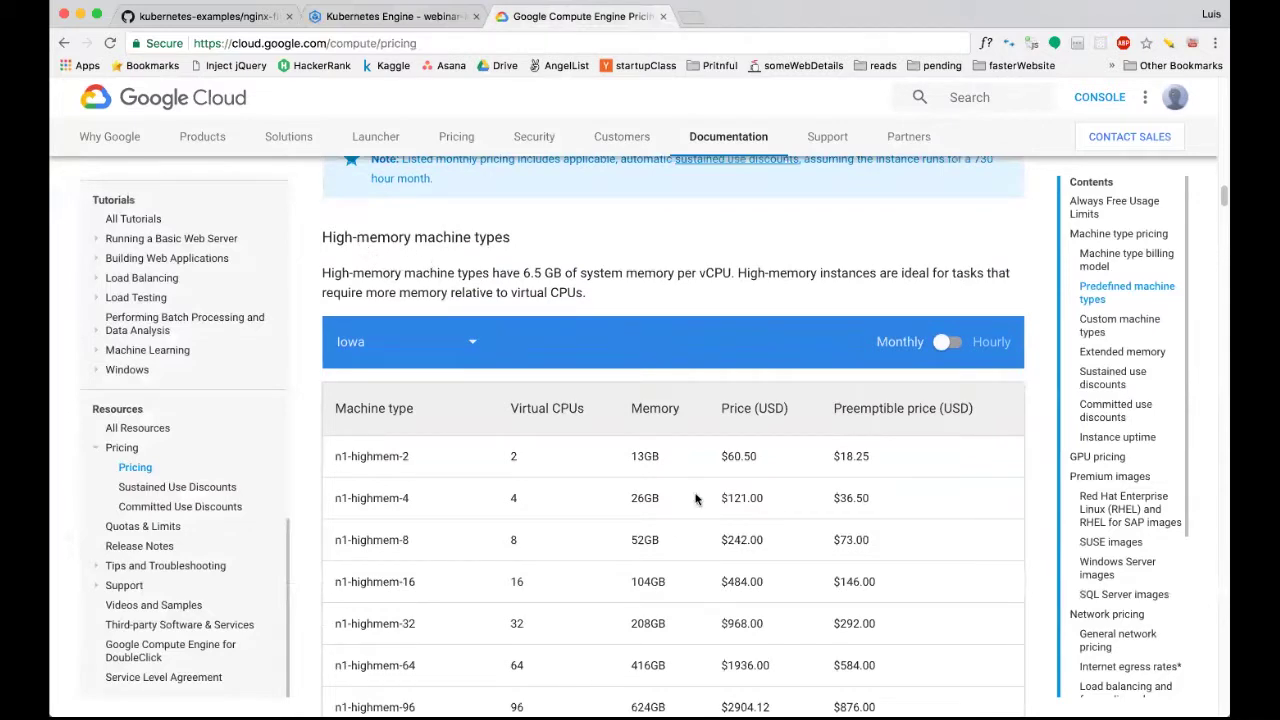
pyautogui.scroll(-1, 660, 450)
pyautogui.scroll(6, 641, 418)
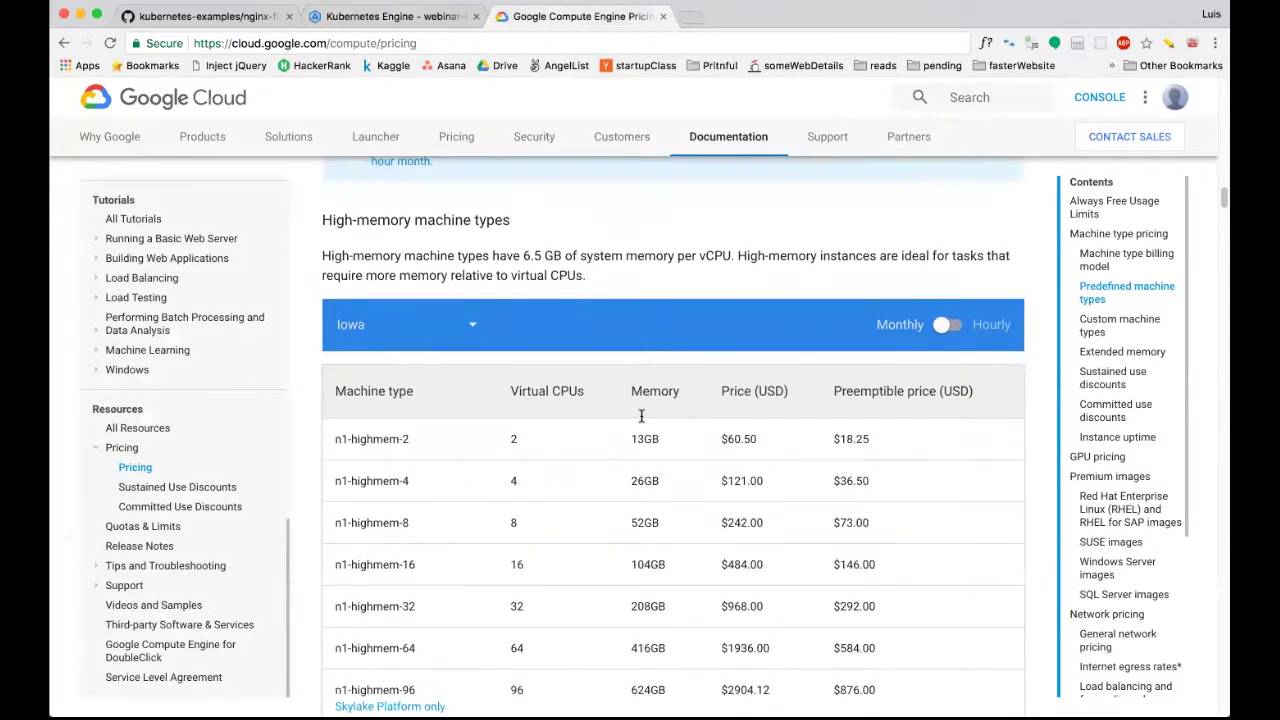
pyautogui.scroll(5, 641, 418)
pyautogui.scroll(-12, 641, 418)
pyautogui.scroll(-9, 641, 422)
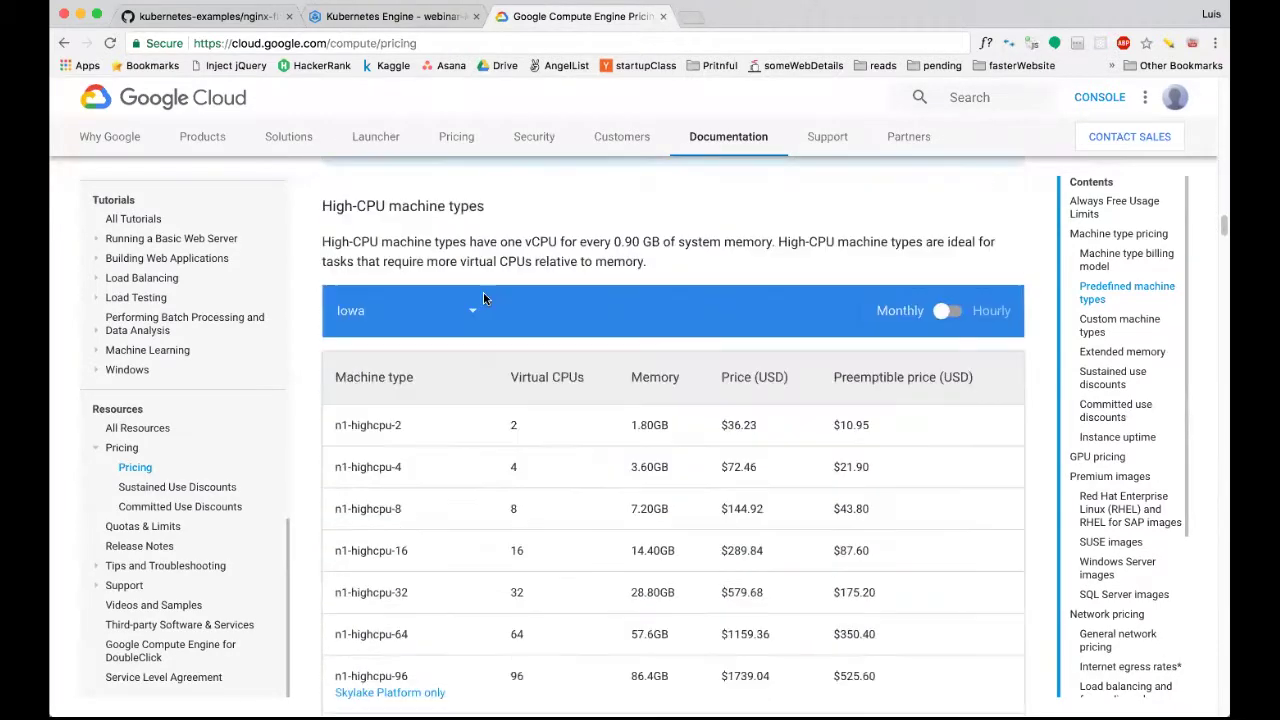
pyautogui.scroll(-3, 374, 216)
pyautogui.scroll(1, 374, 216)
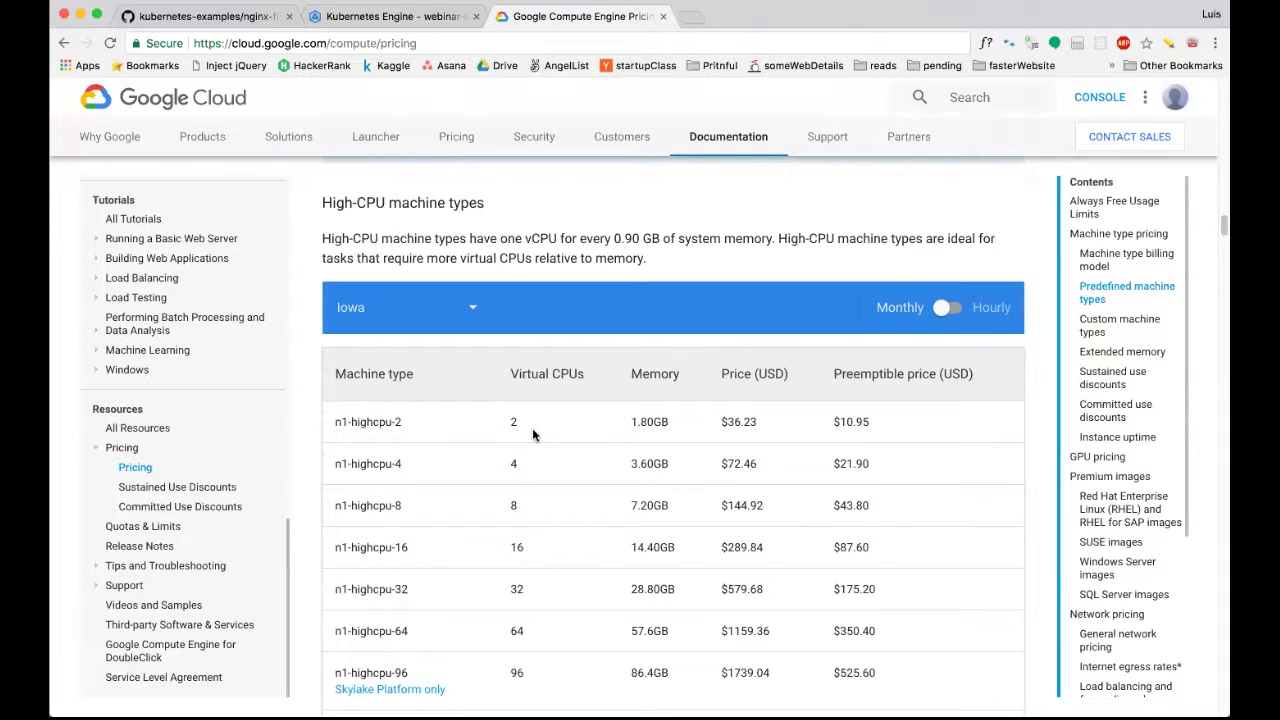
pyautogui.scroll(-2, 533, 433)
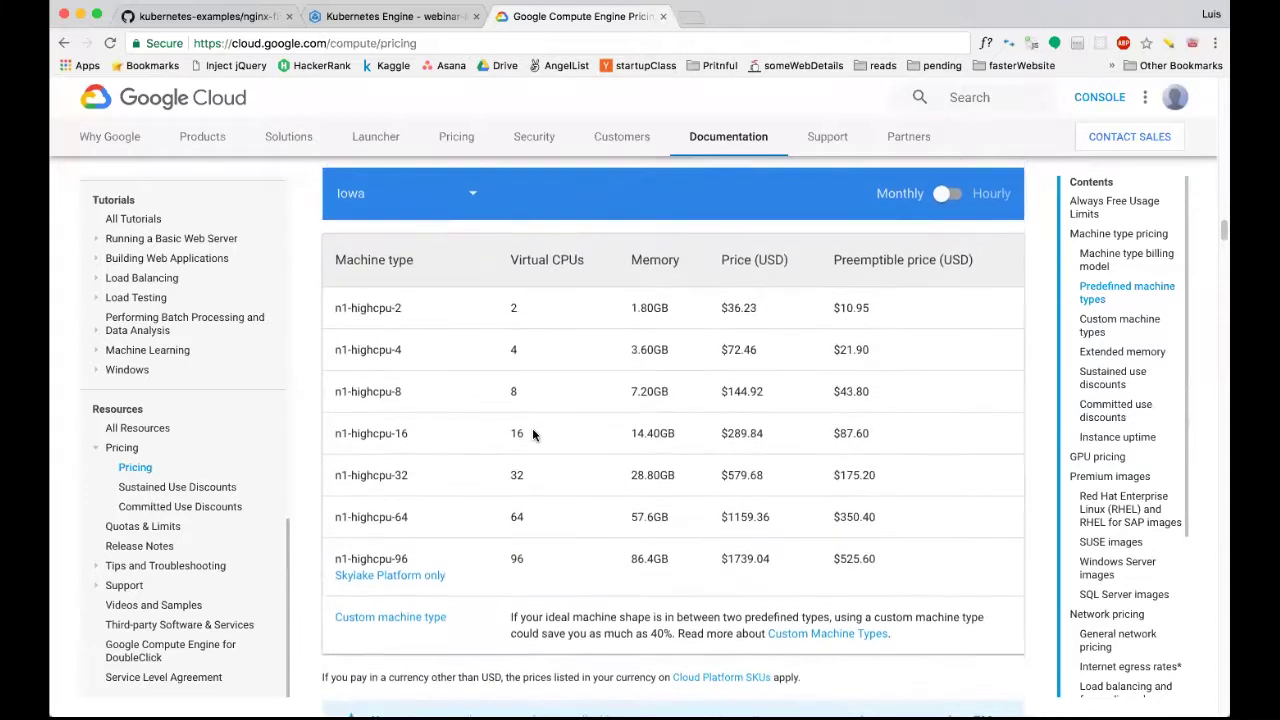
pyautogui.scroll(-1, 532, 428)
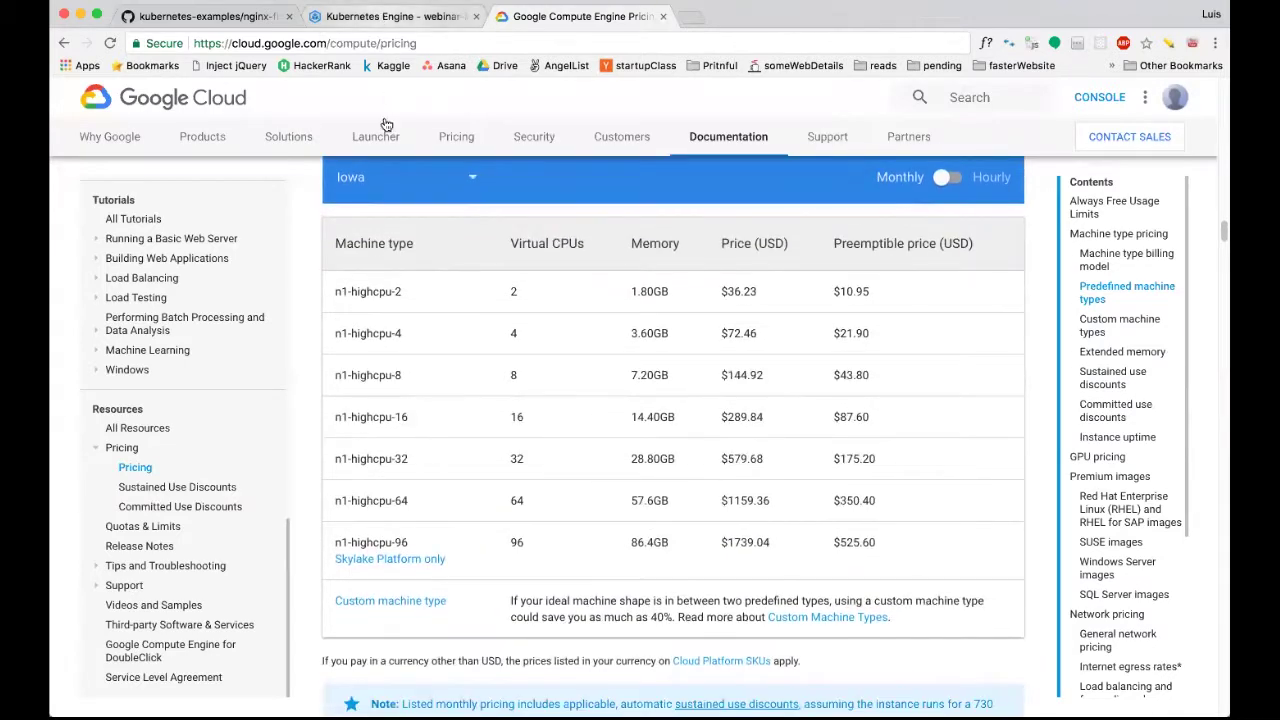
pyautogui.click(385, 17)
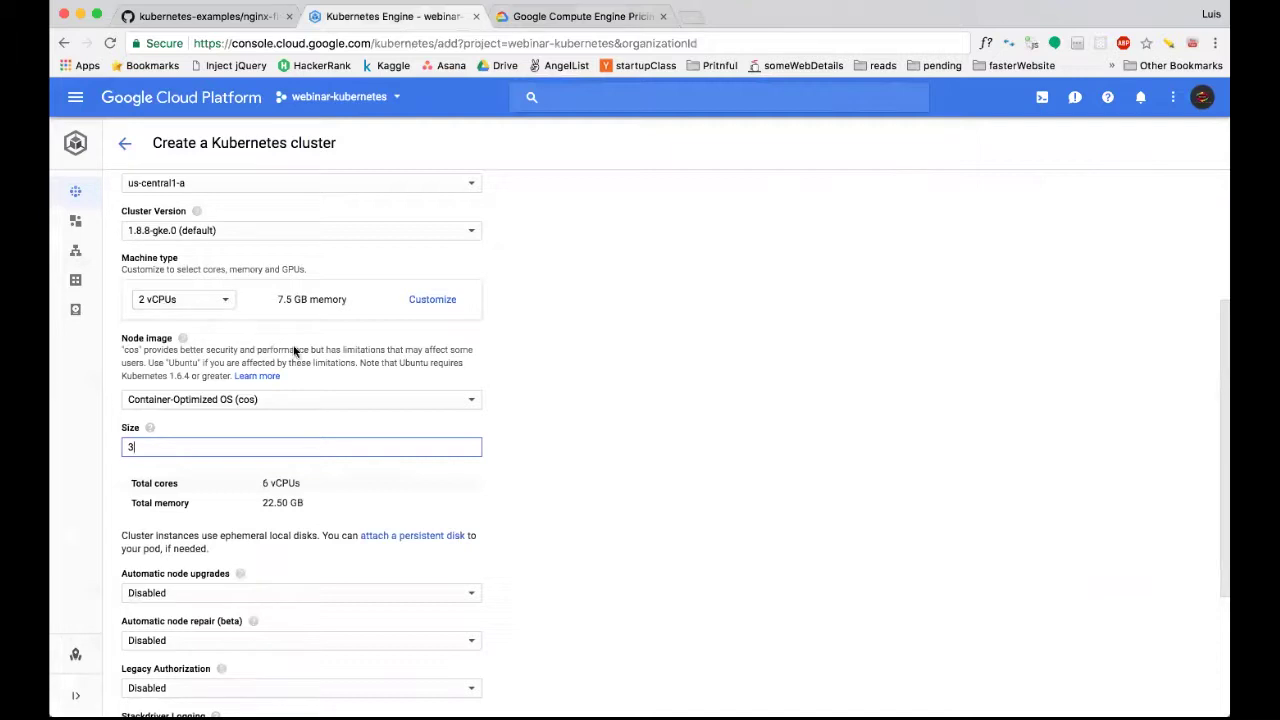
# Change the cluster size to 1 node, totalling 2 vCPUs and 7.50 GB memory.
pyautogui.scroll(3, 296, 352)
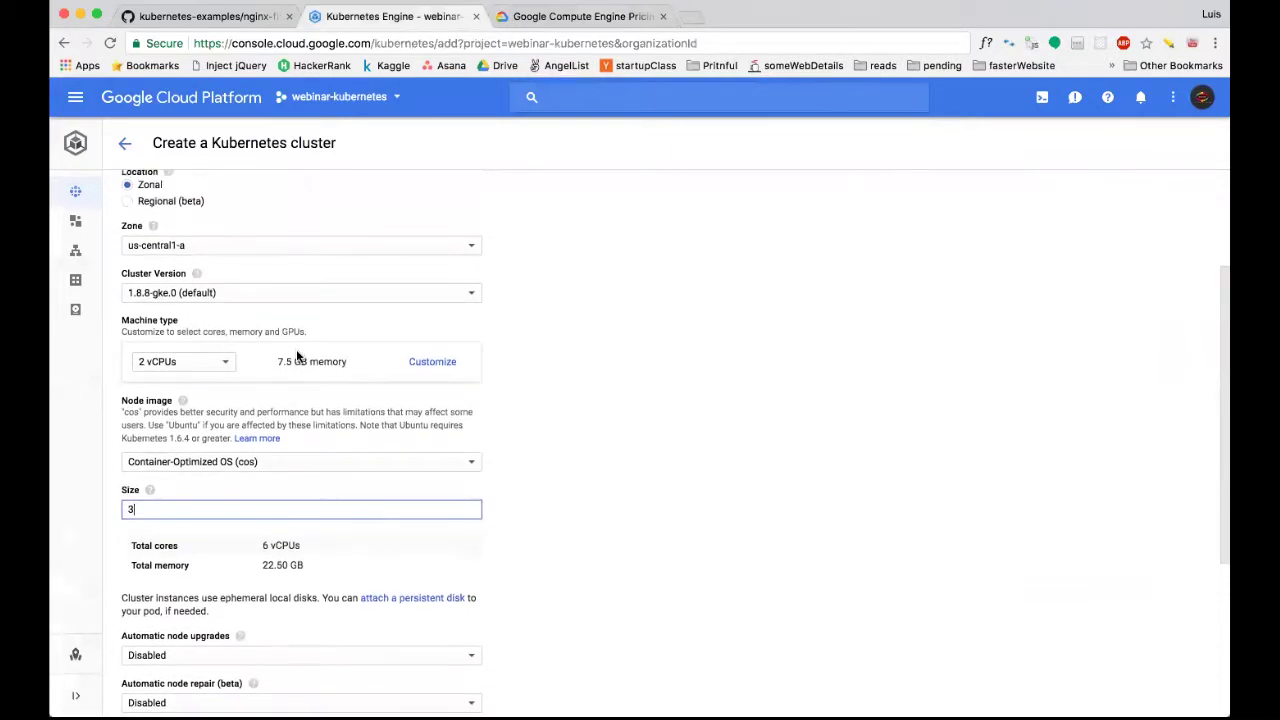
pyautogui.scroll(-2, 297, 354)
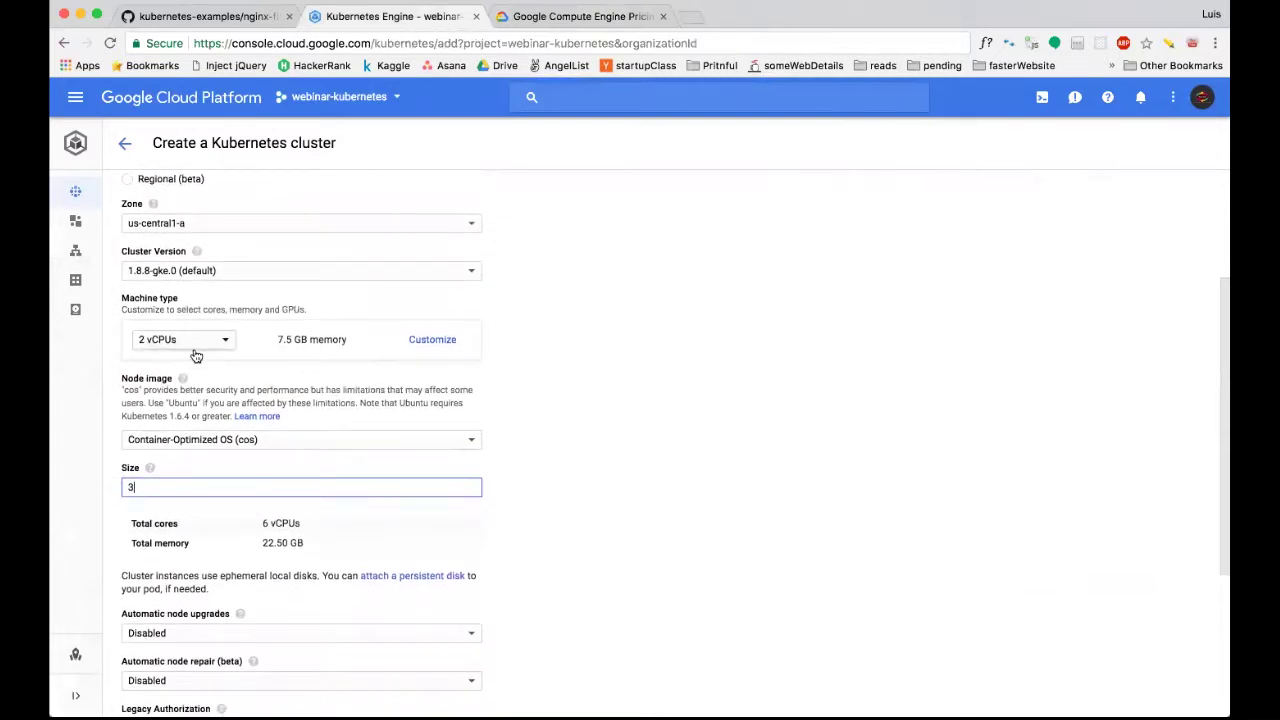
pyautogui.scroll(-3, 320, 395)
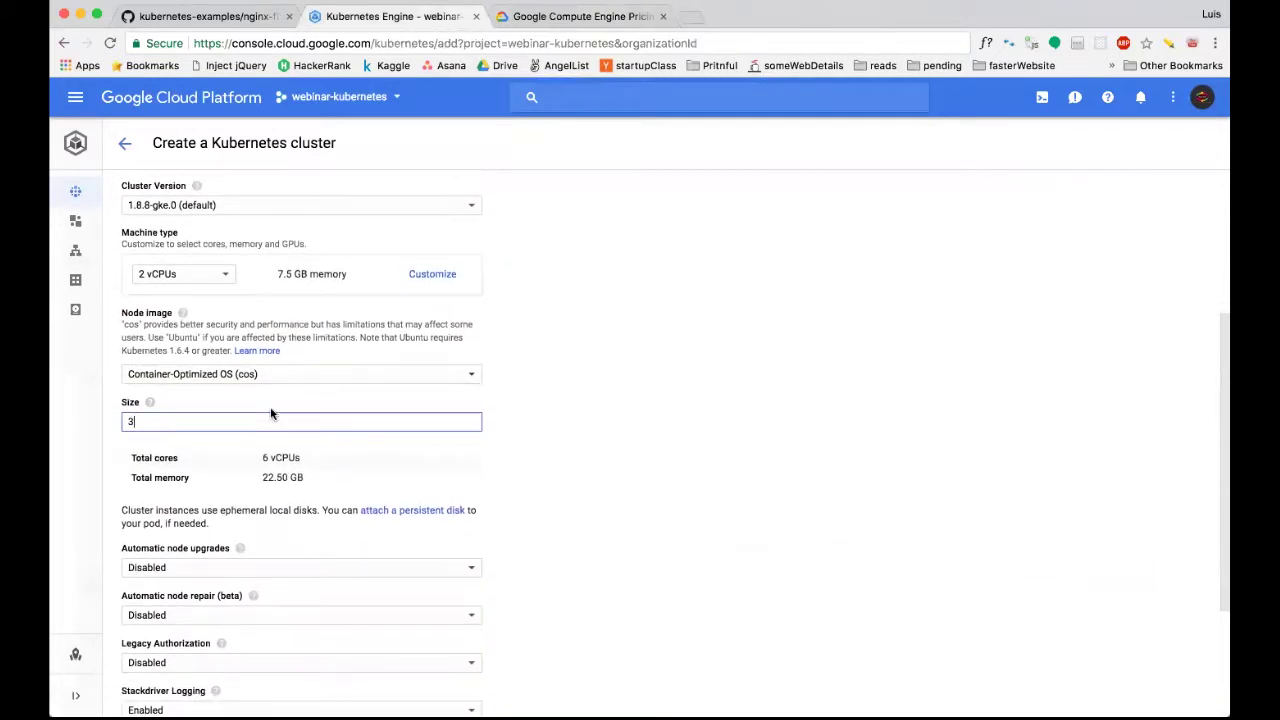
pyautogui.click(188, 416)
pyautogui.press('BackSpace')
pyautogui.write('1')
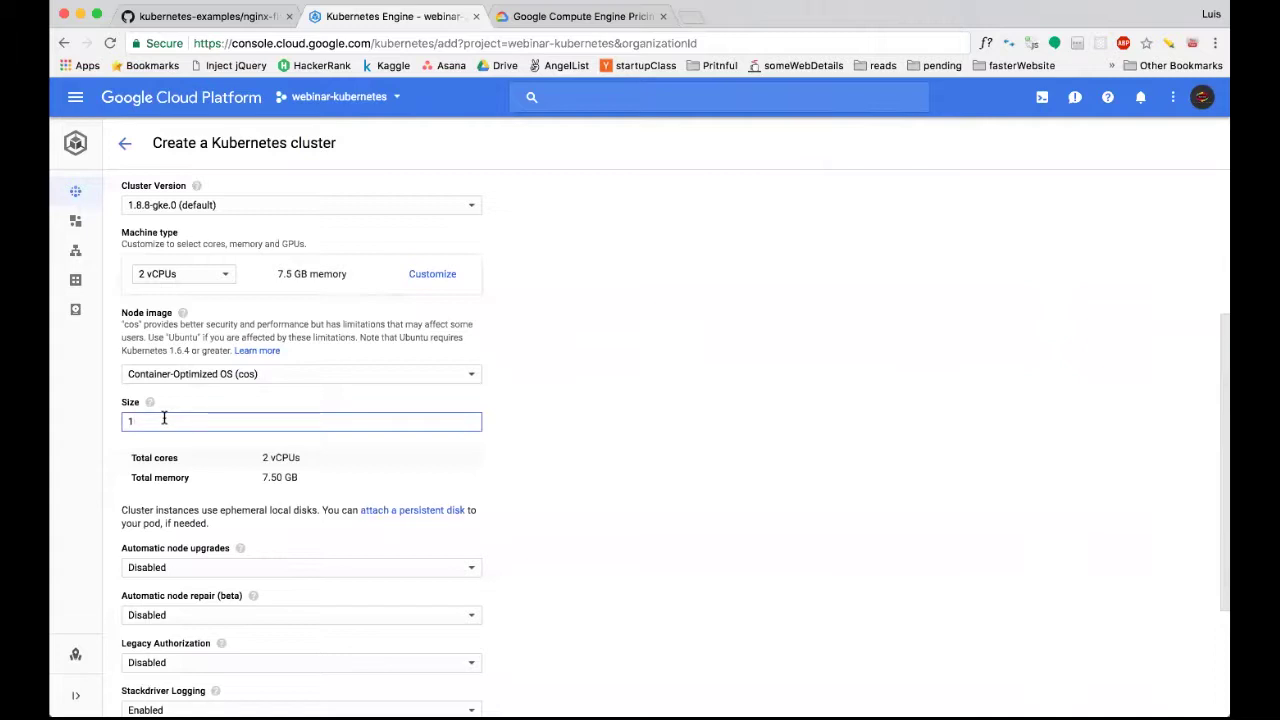
pyautogui.press('BackSpace')
pyautogui.write('2')
pyautogui.press('BackSpace')
pyautogui.write('1')
pyautogui.click(236, 328)
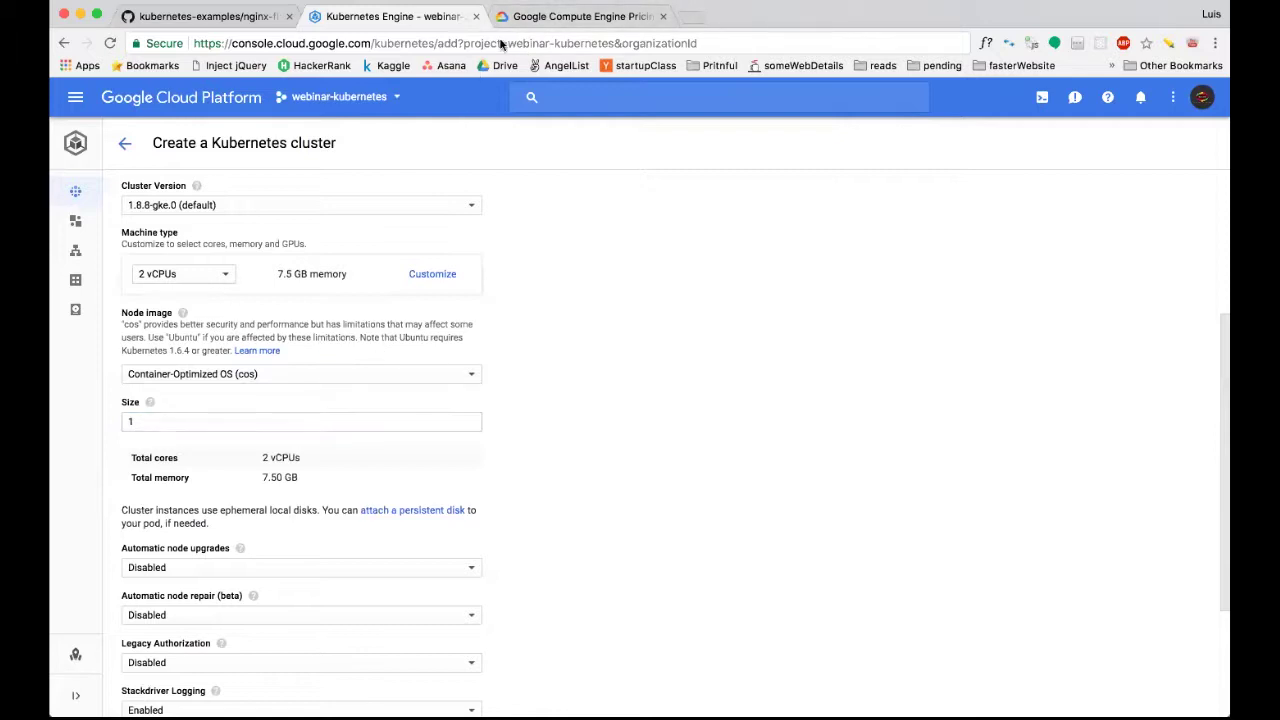
pyautogui.hotkey('ctrl', 'Tab')
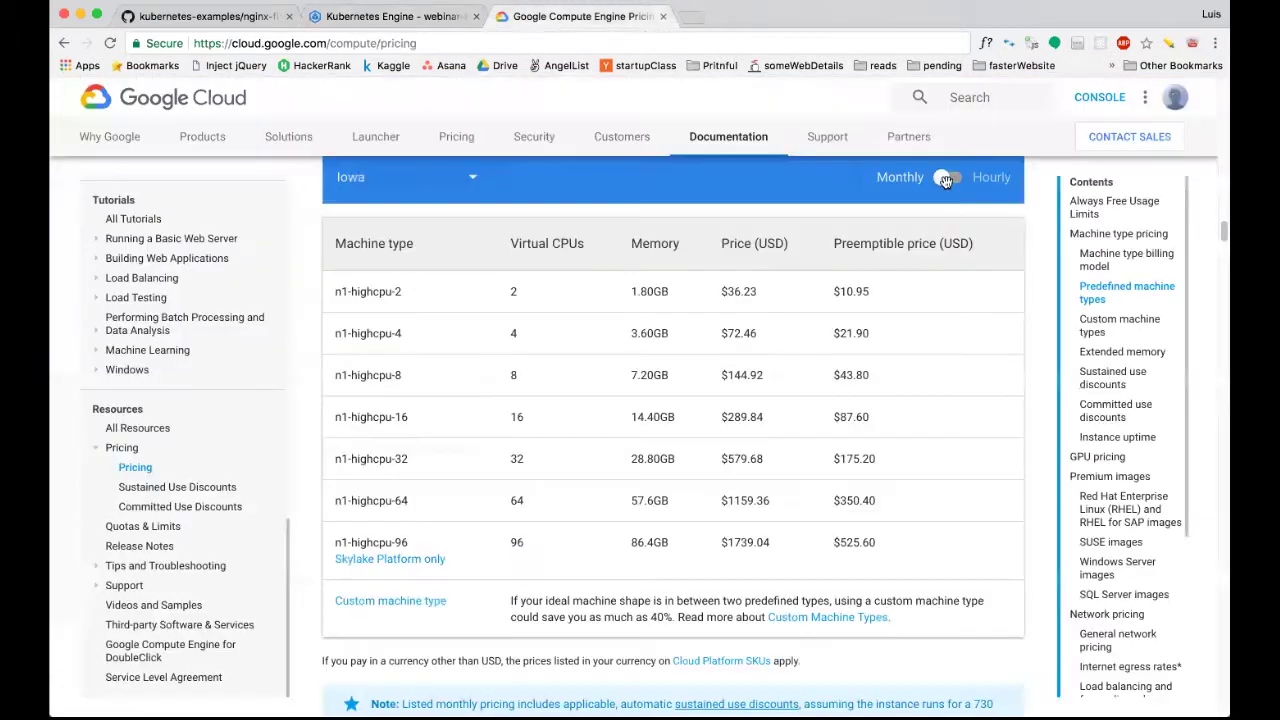
# Switch the pricing table to Hourly and highlight n1-highcpu-4's $0.1418 hourly price.
pyautogui.click(948, 178)
pyautogui.moveTo(711, 333); pyautogui.dragTo(783, 333)
pyautogui.scroll(1, 774, 335)
pyautogui.scroll(1, 774, 335)
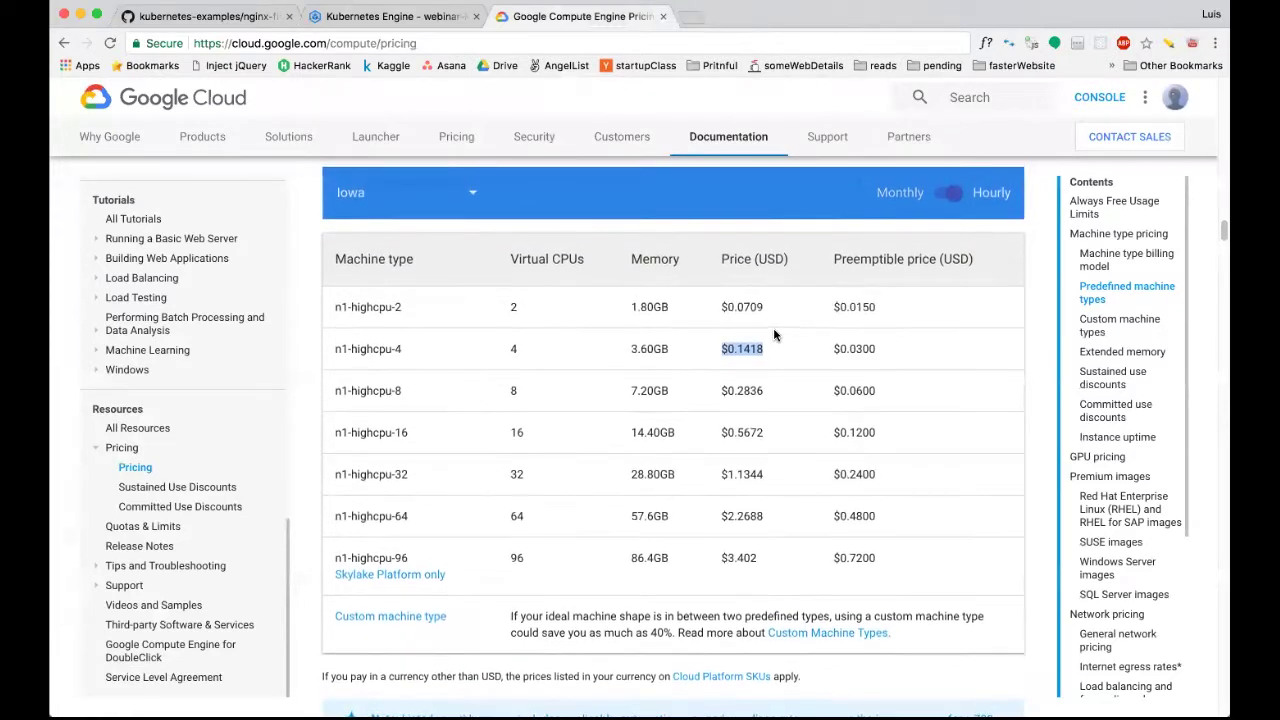
pyautogui.scroll(1, 774, 335)
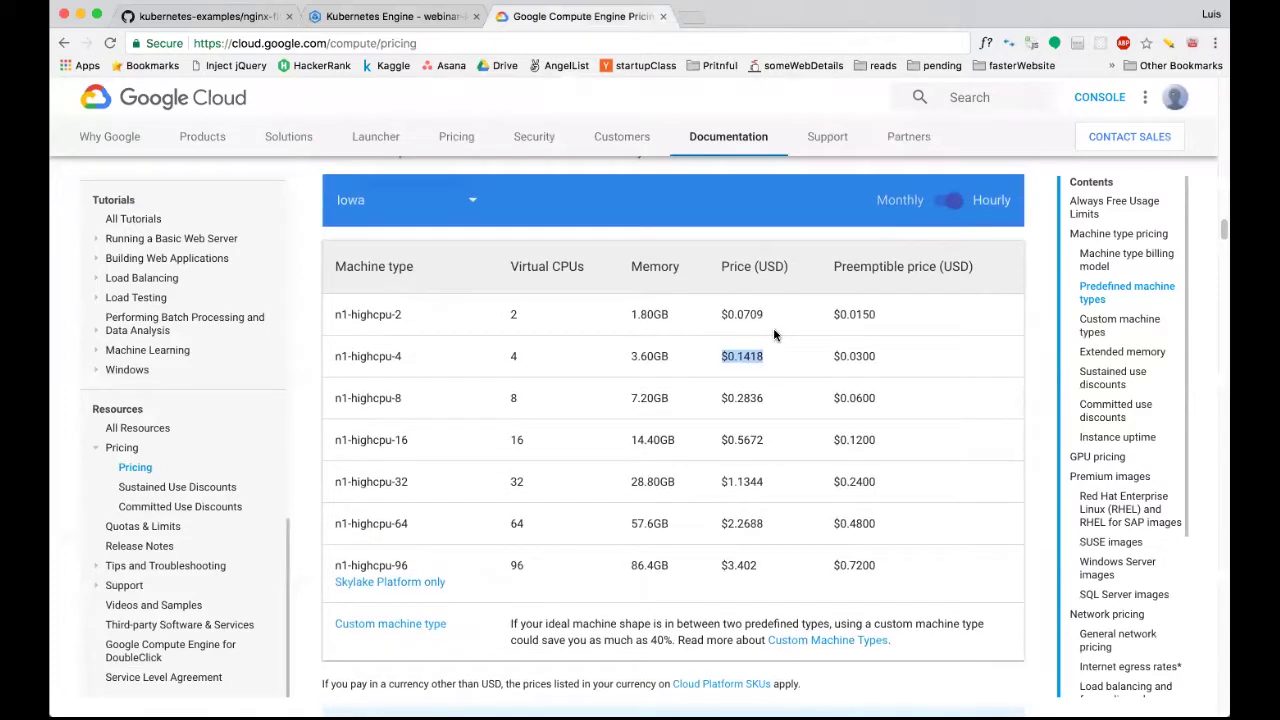
pyautogui.click(418, 17)
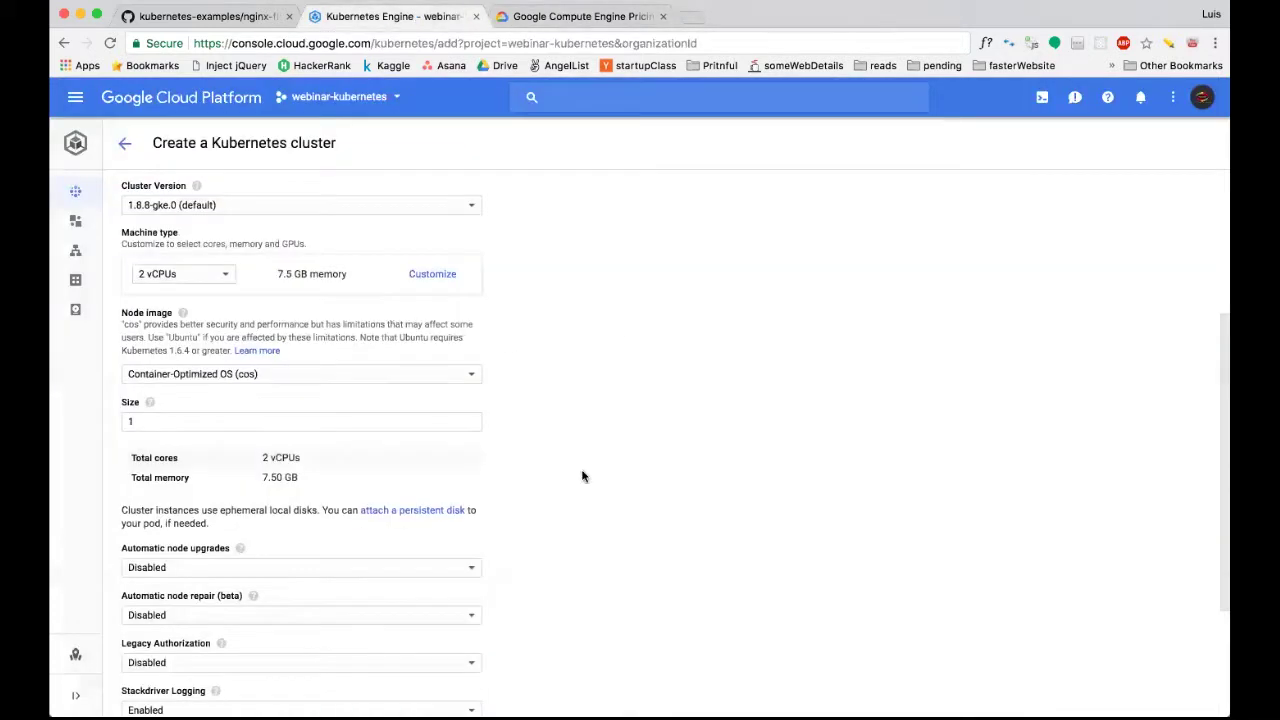
# Expand the cluster form's advanced options and read the first setting's help tip.
pyautogui.scroll(-3, 583, 476)
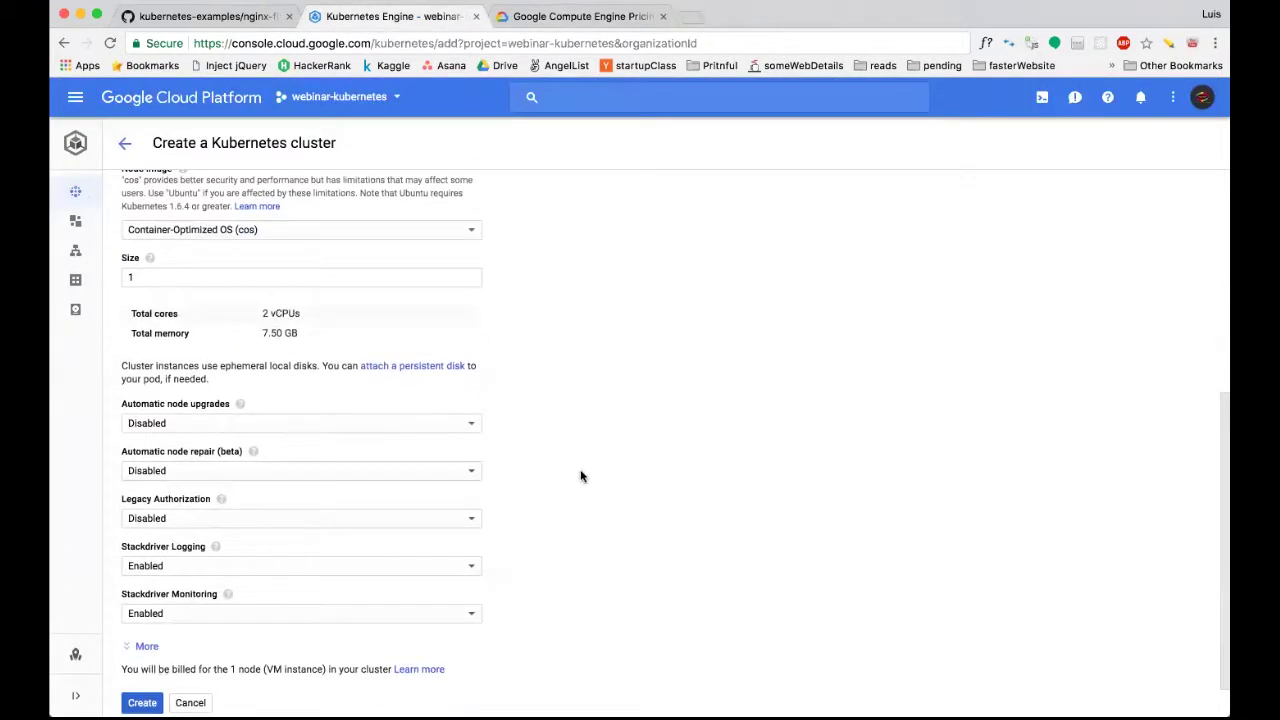
pyautogui.scroll(-1, 215, 425)
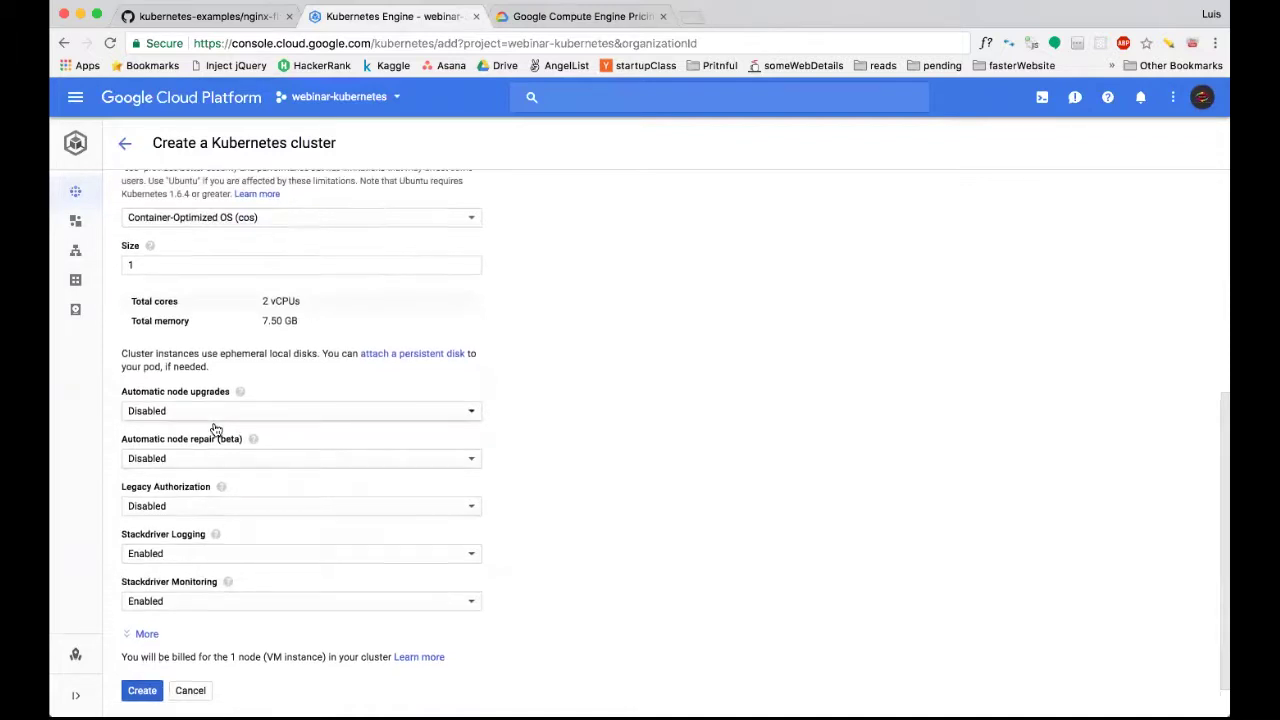
pyautogui.scroll(-1, 215, 430)
pyautogui.click(138, 610)
pyautogui.scroll(-1, 530, 440)
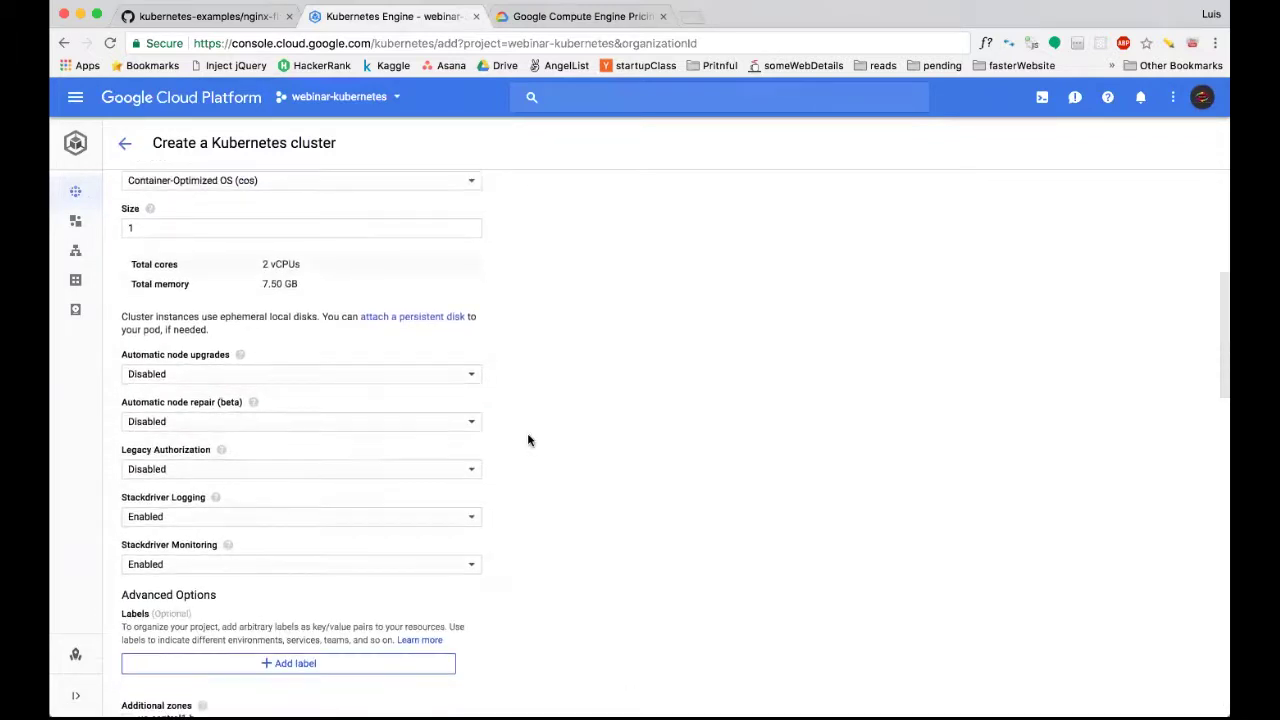
pyautogui.scroll(-1, 529, 441)
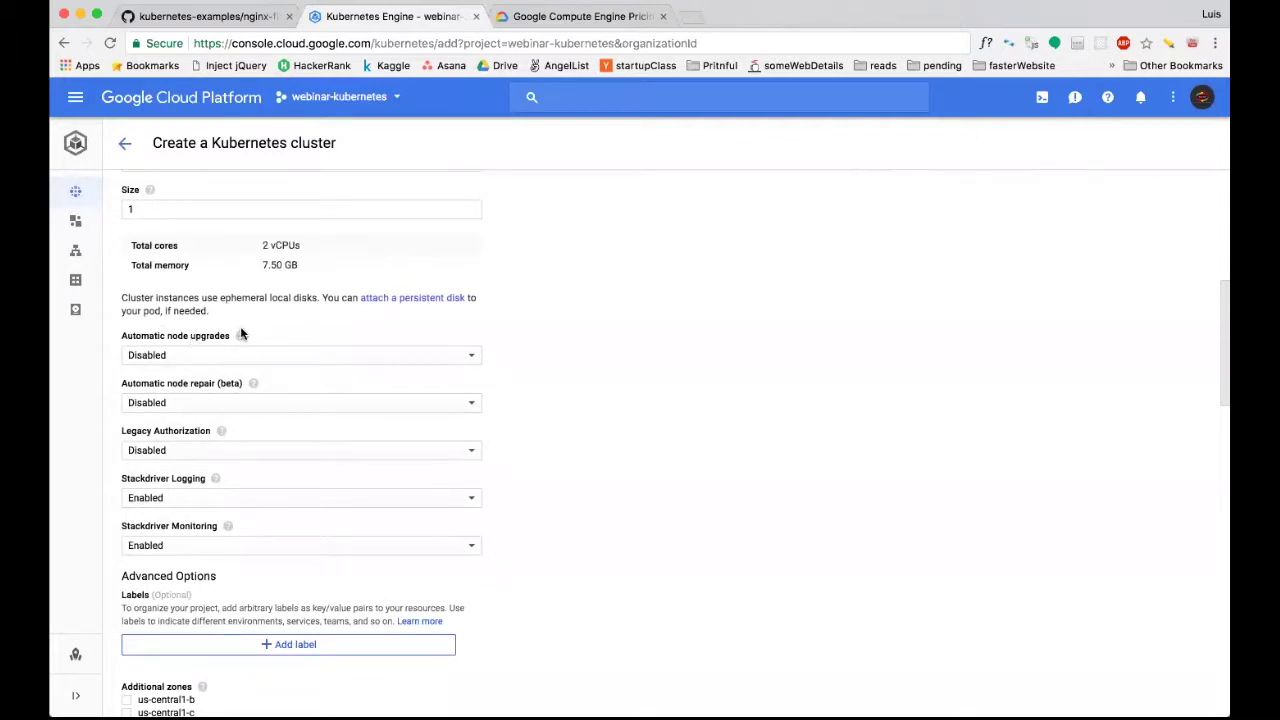
pyautogui.moveTo(240, 335)
# Read the advanced options' help tips down to the autoscaling setting.
pyautogui.scroll(-1, 243, 349)
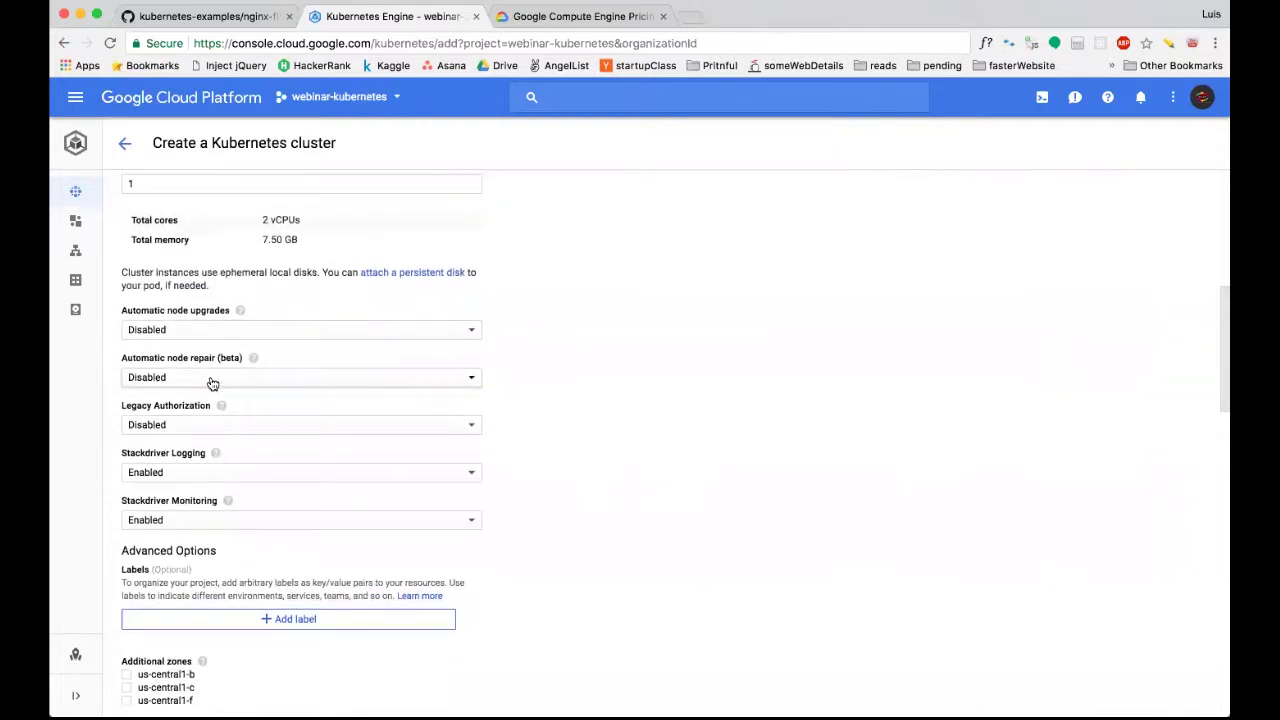
pyautogui.scroll(-1, 211, 380)
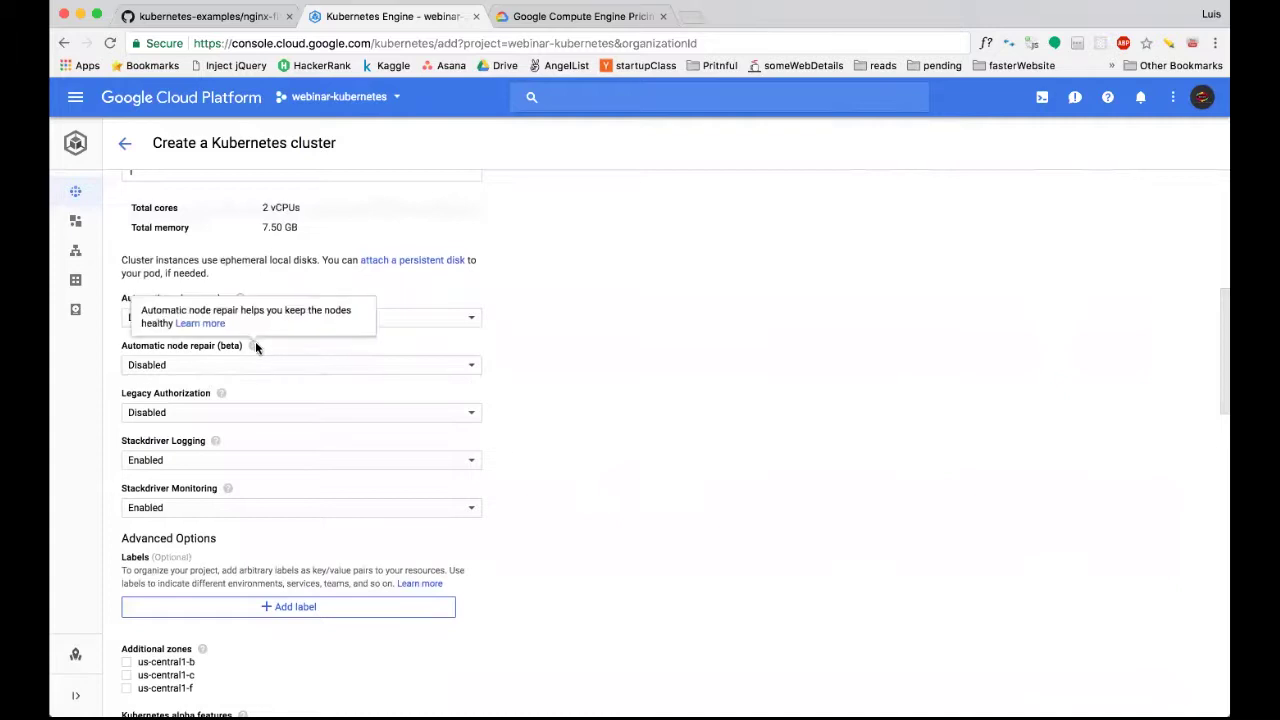
pyautogui.scroll(-4, 250, 377)
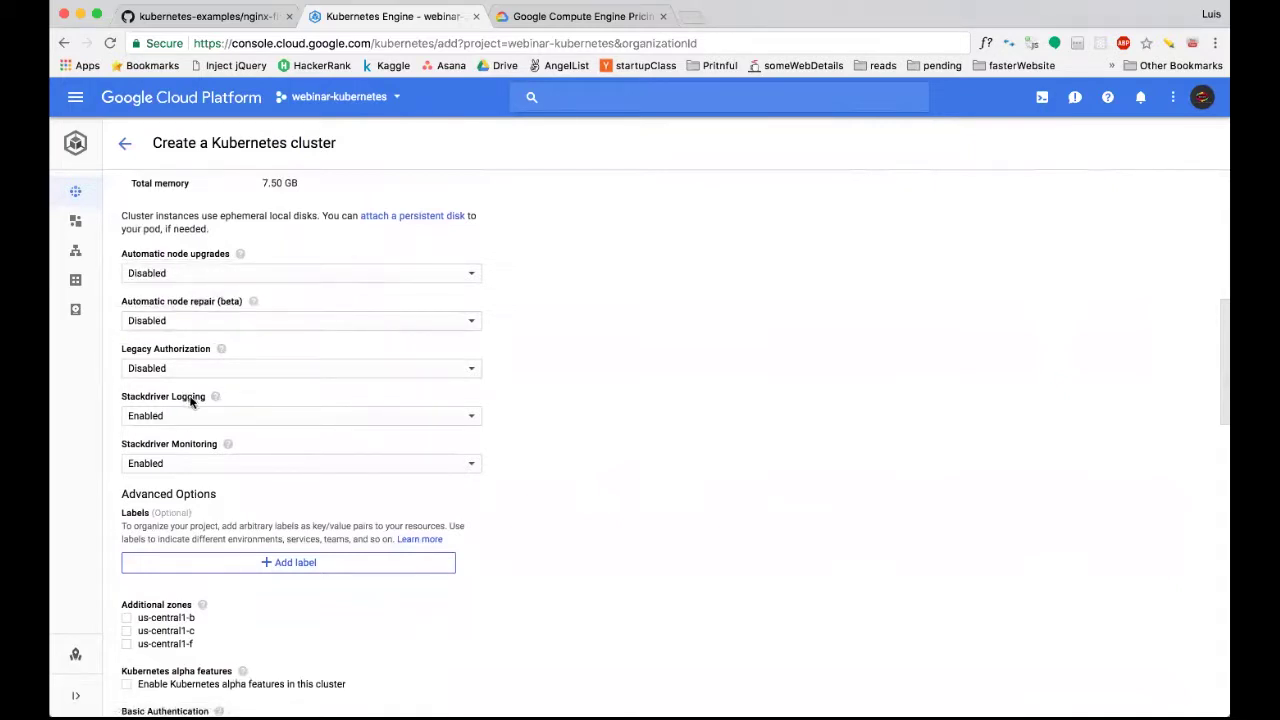
pyautogui.moveTo(214, 400)
pyautogui.scroll(-2, 422, 432)
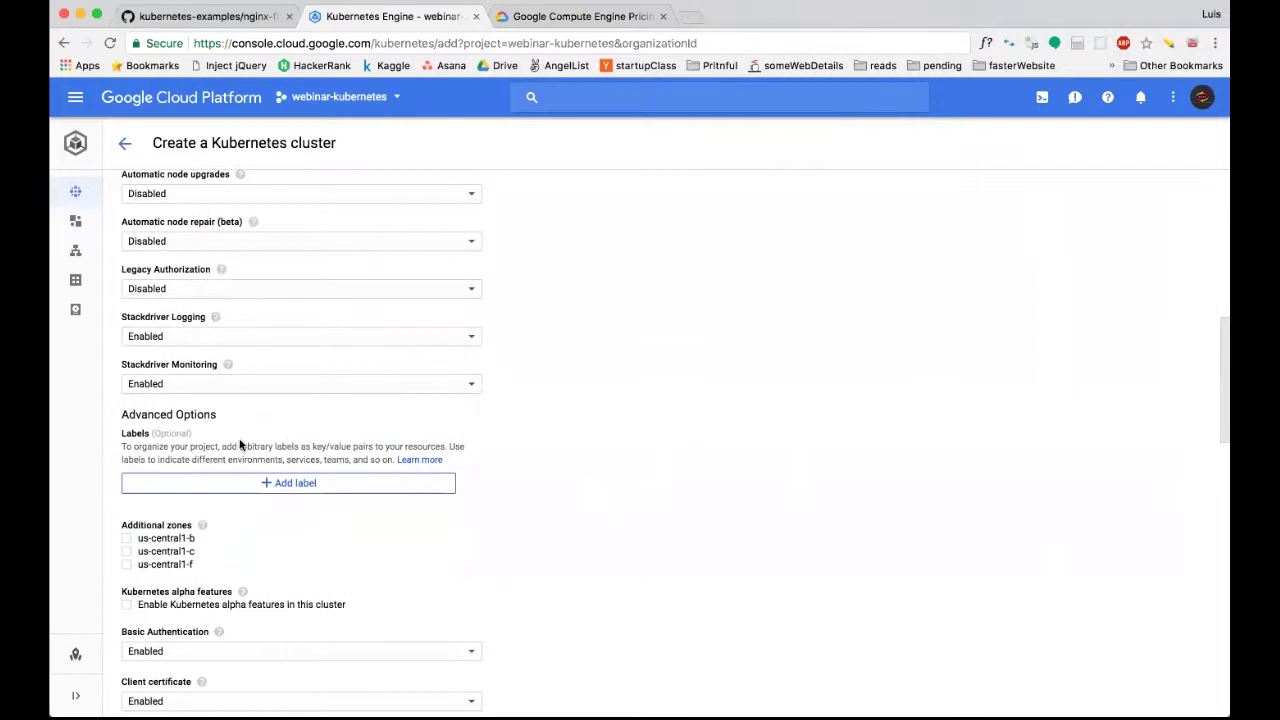
pyautogui.scroll(-5, 188, 426)
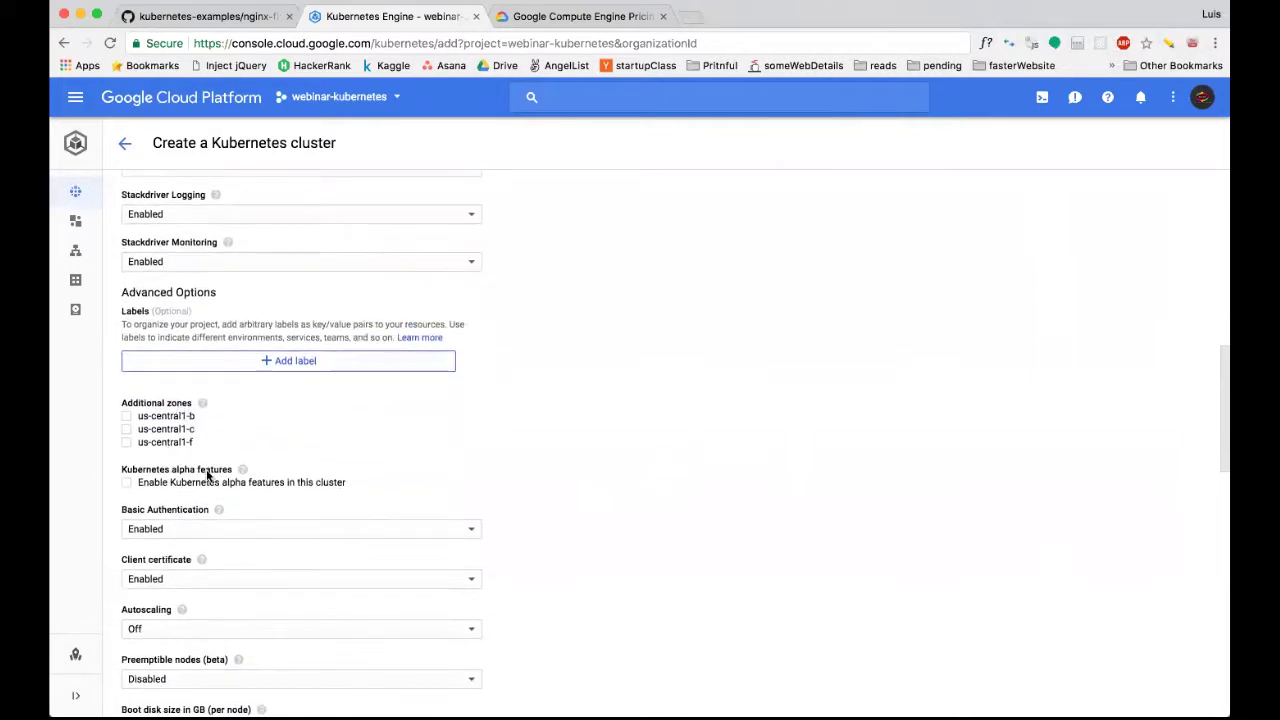
pyautogui.scroll(-1, 209, 477)
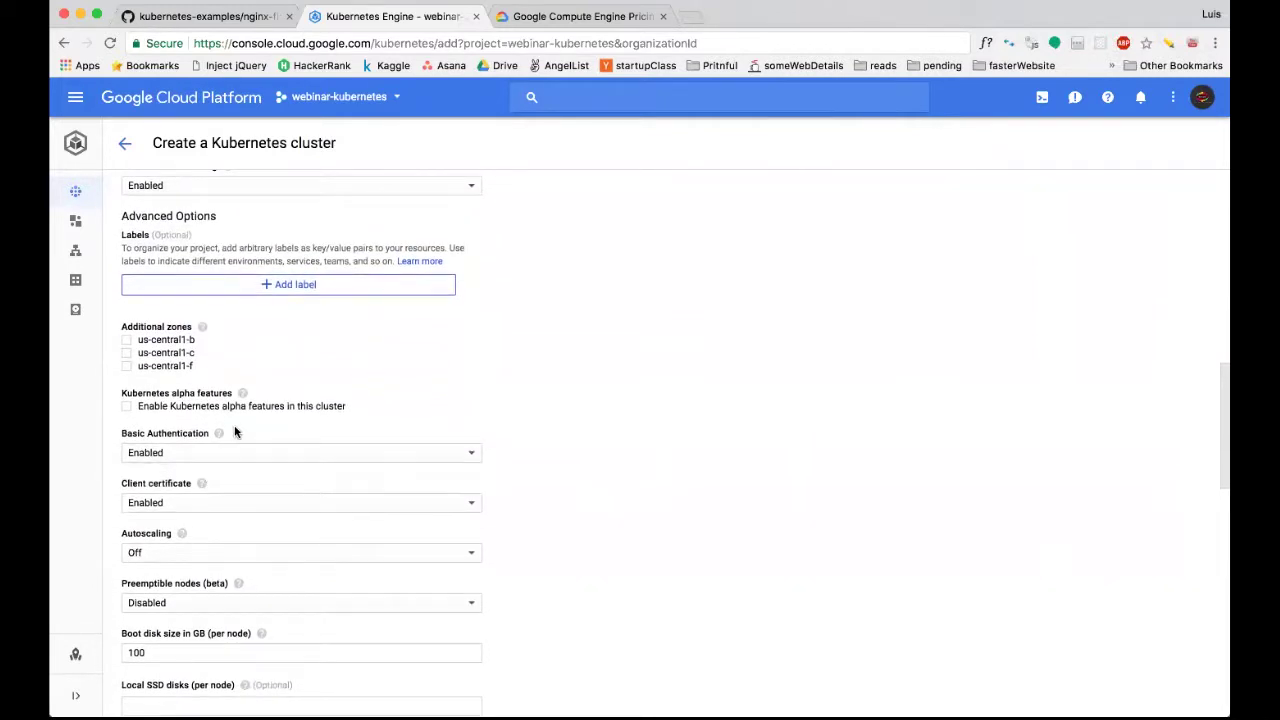
pyautogui.scroll(-2, 235, 432)
pyautogui.scroll(-2, 223, 395)
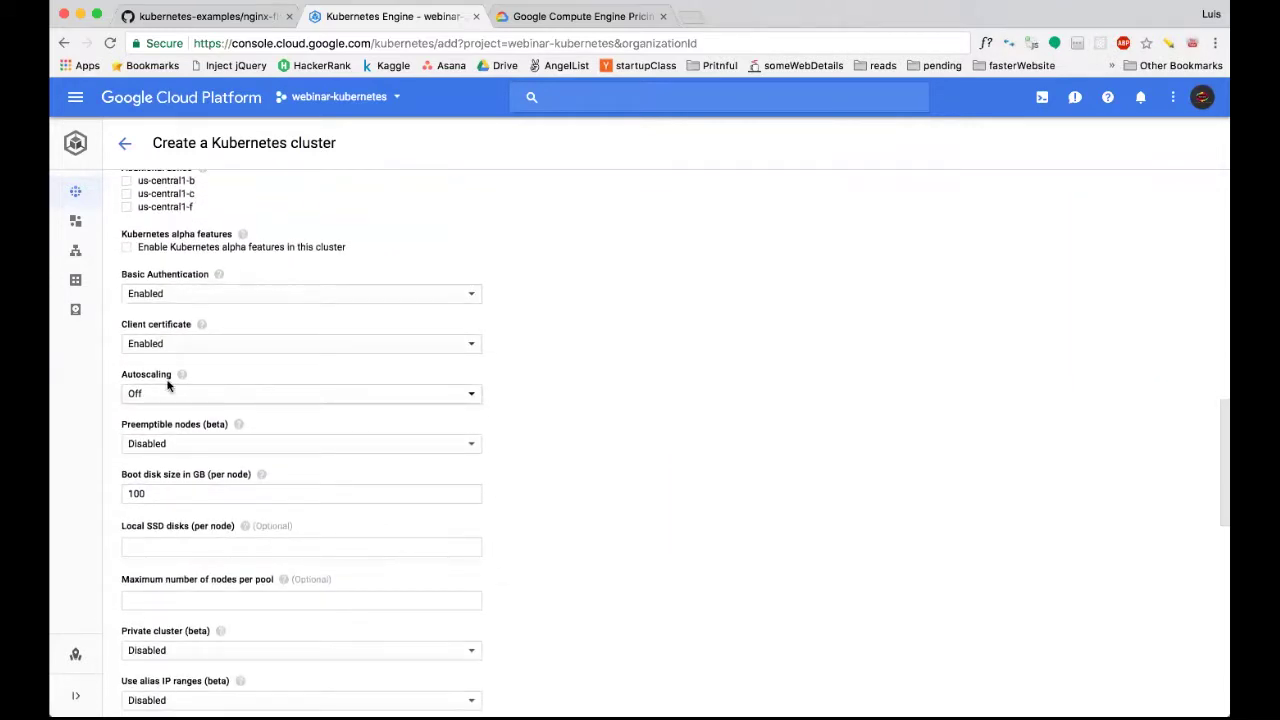
pyautogui.moveTo(181, 376)
pyautogui.scroll(-1, 149, 376)
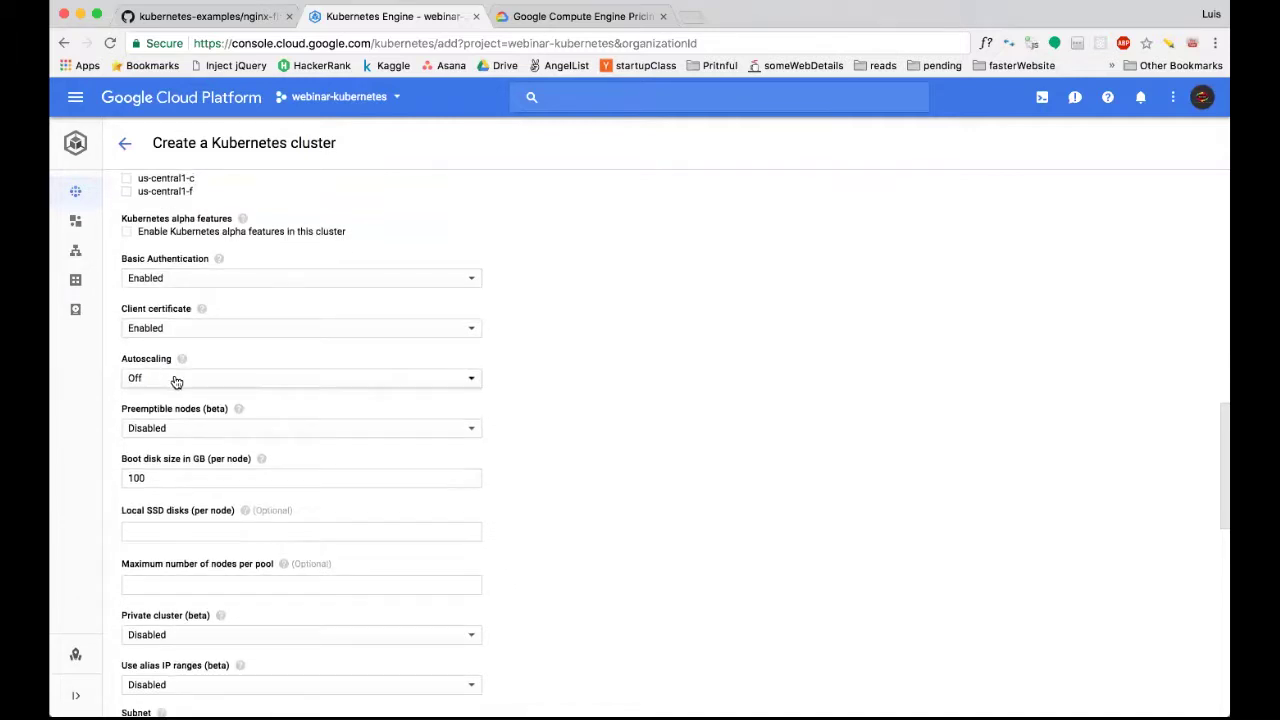
pyautogui.click(176, 381)
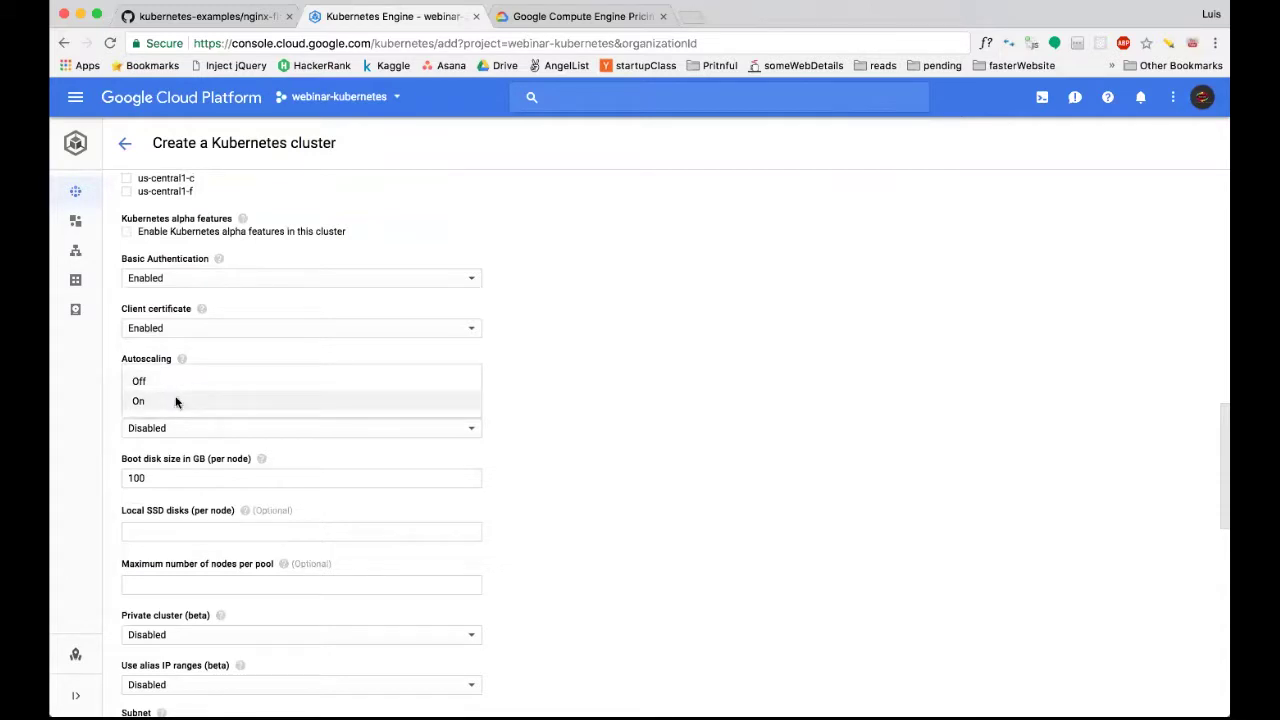
# Try autoscaling On and inspect its minimum and maximum node size fields.
pyautogui.click(178, 401)
pyautogui.click(164, 429)
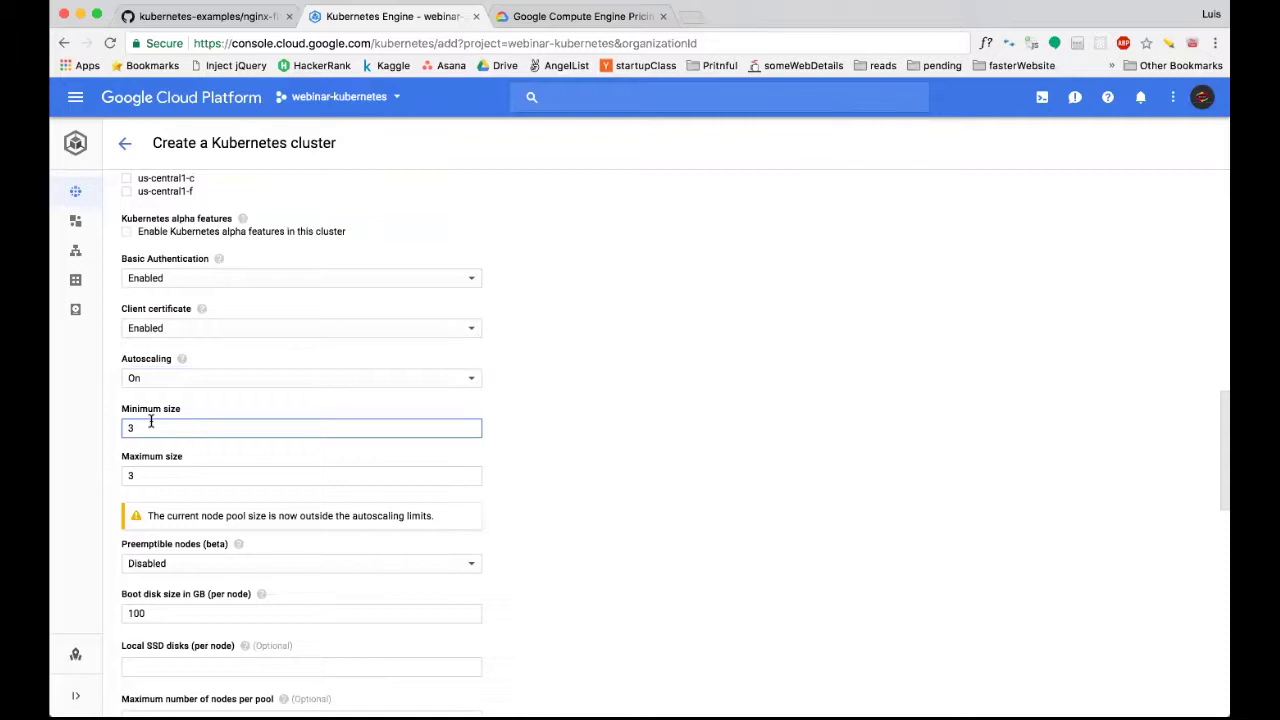
pyautogui.click(151, 475)
pyautogui.click(152, 426)
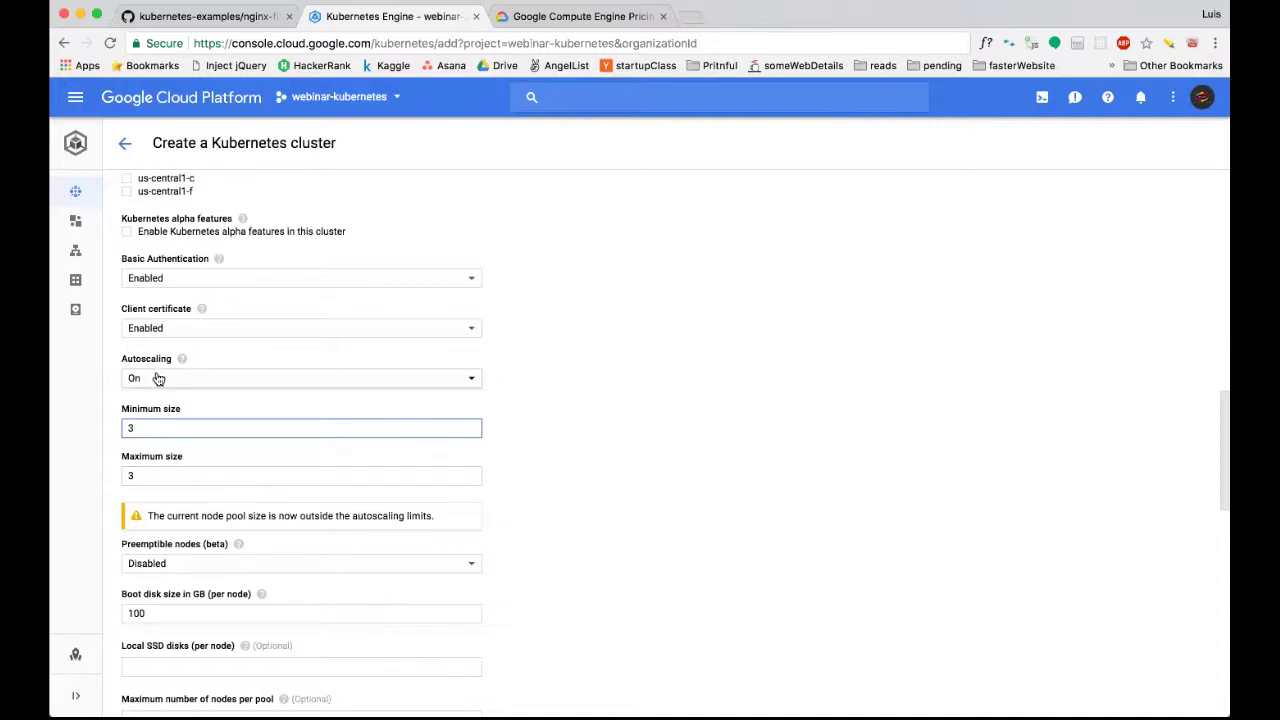
# Set autoscaling back to Off for the node pool.
pyautogui.scroll(10, 182, 394)
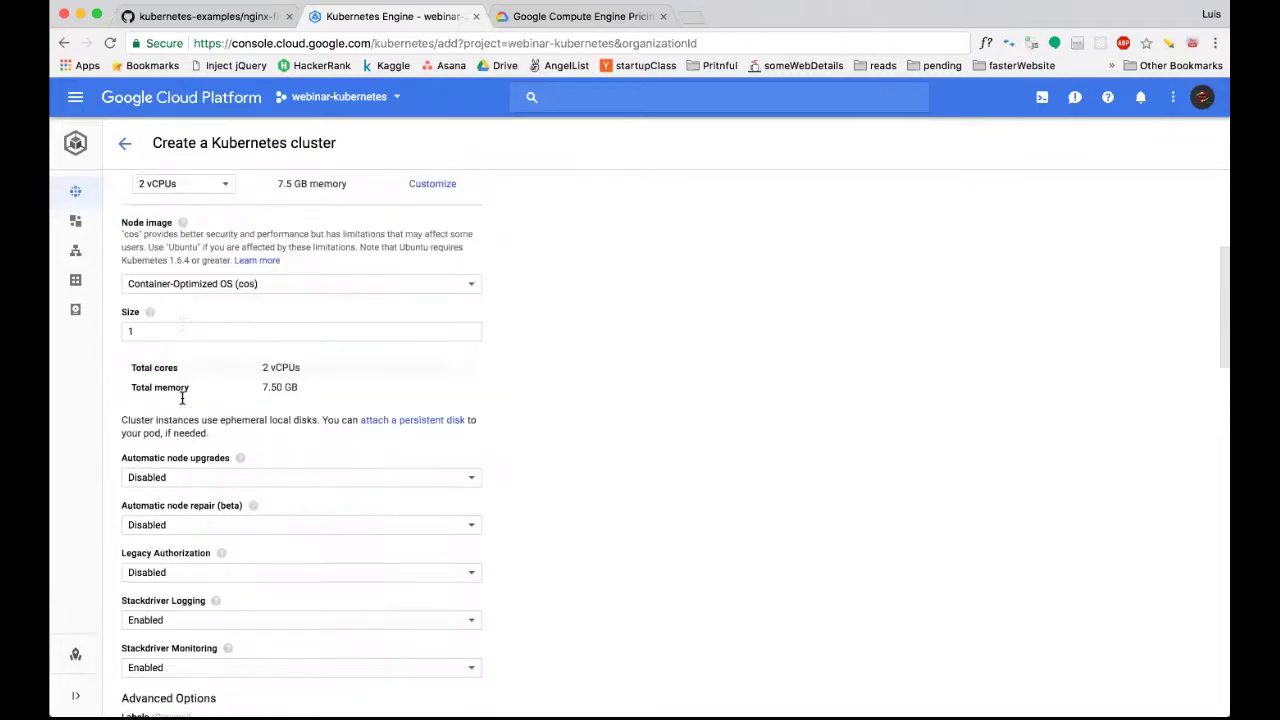
pyautogui.scroll(2, 182, 398)
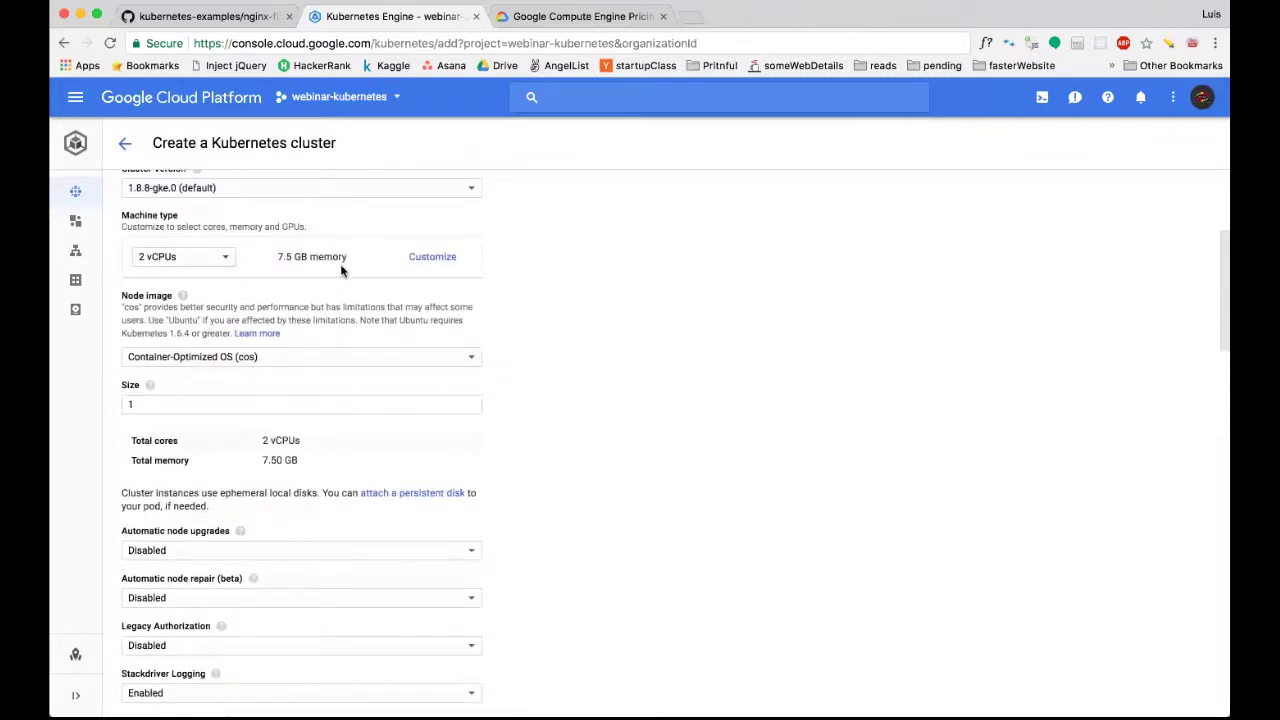
pyautogui.scroll(-15, 341, 270)
pyautogui.scroll(-1, 305, 328)
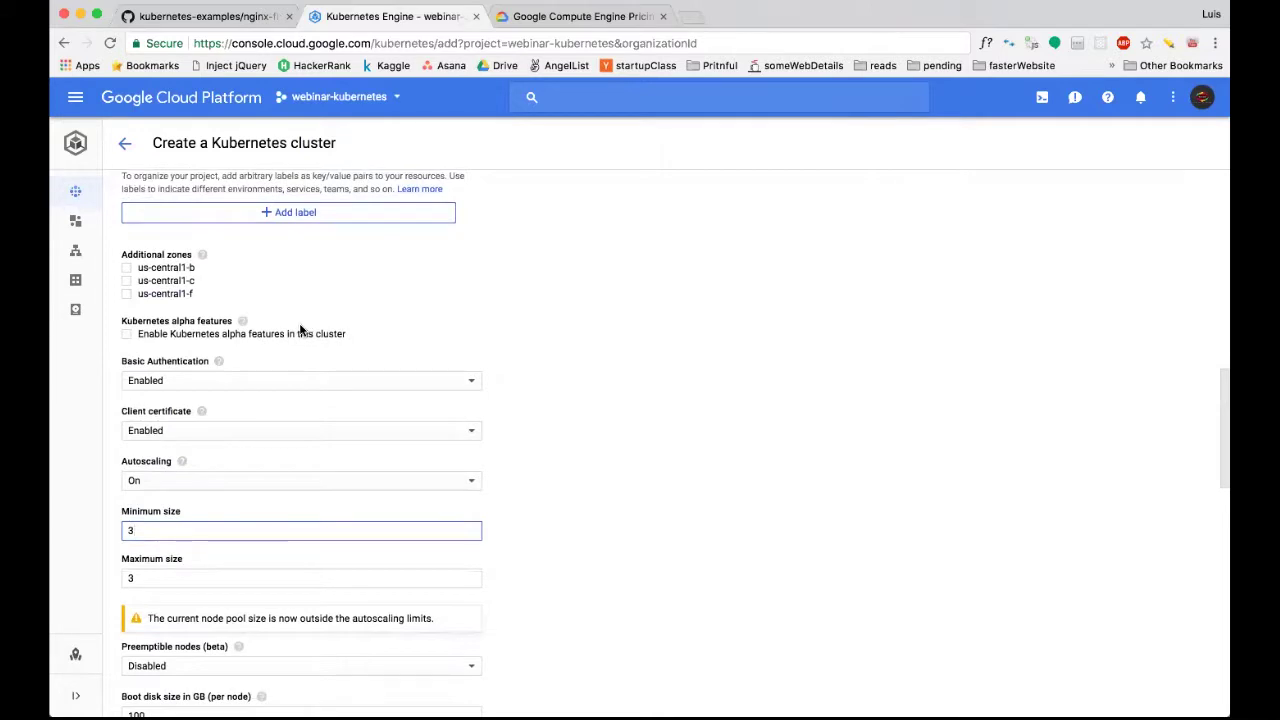
pyautogui.scroll(-1, 302, 331)
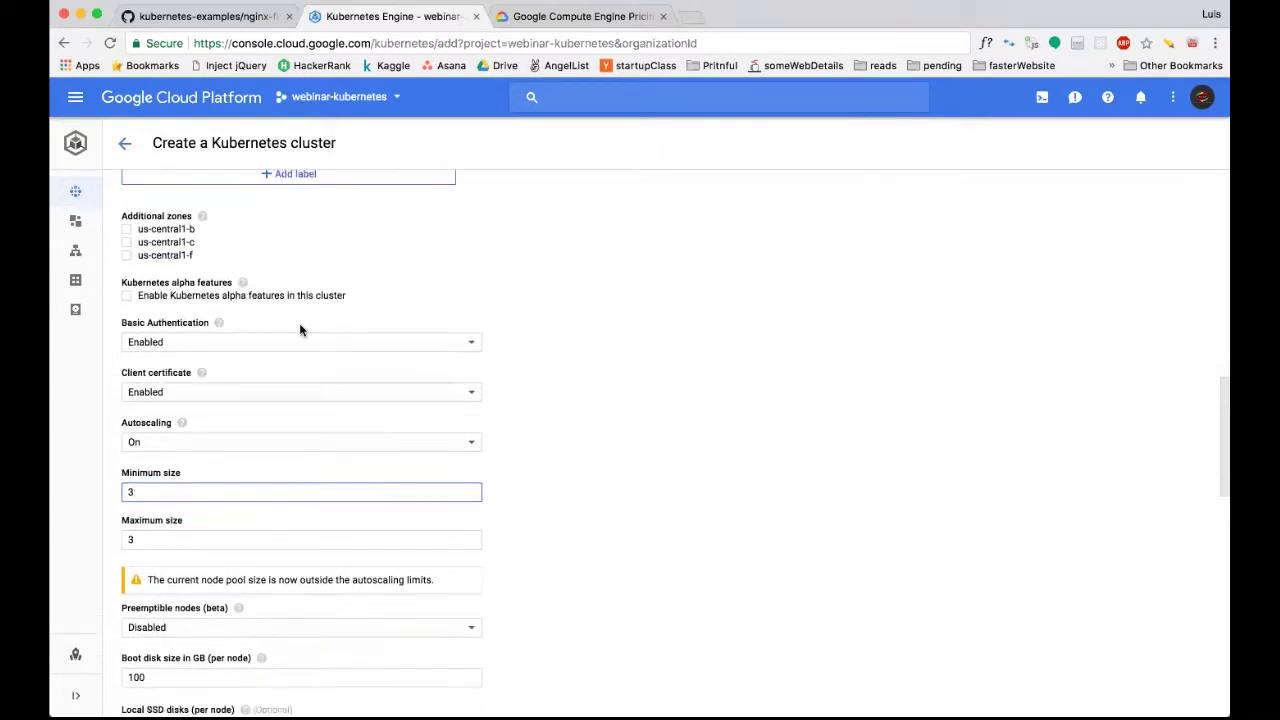
pyautogui.click(216, 441)
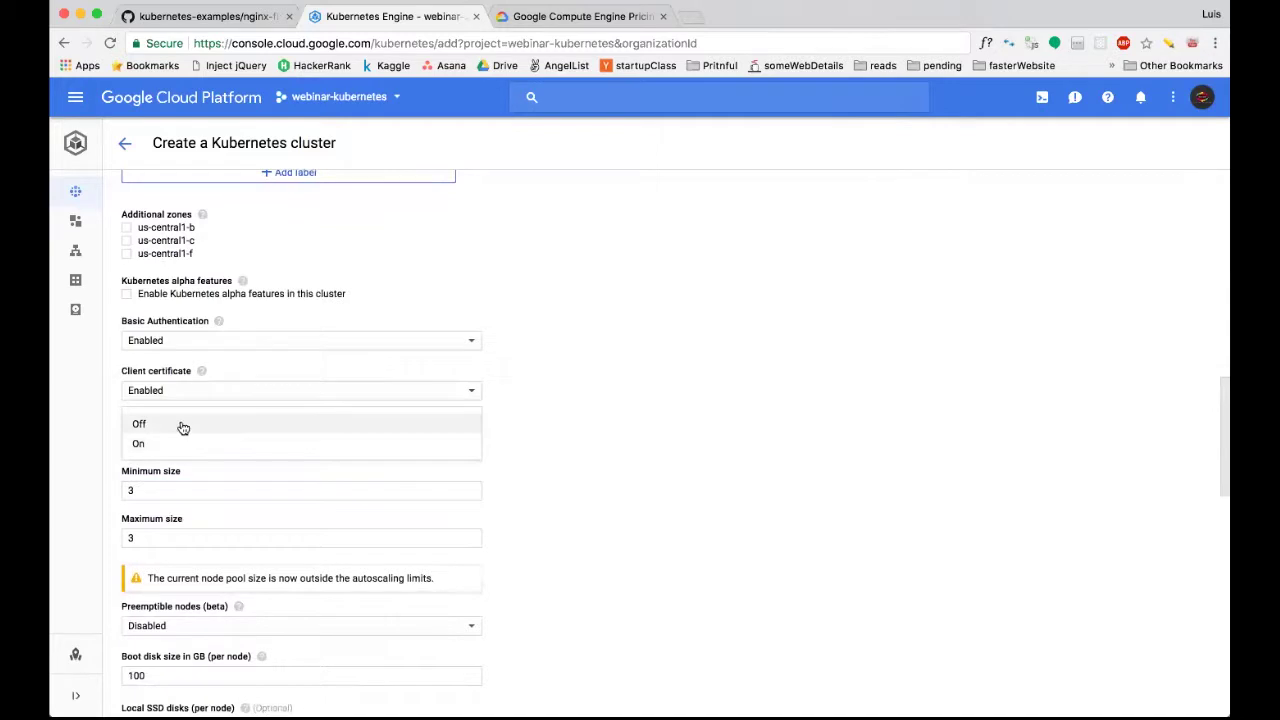
pyautogui.click(181, 426)
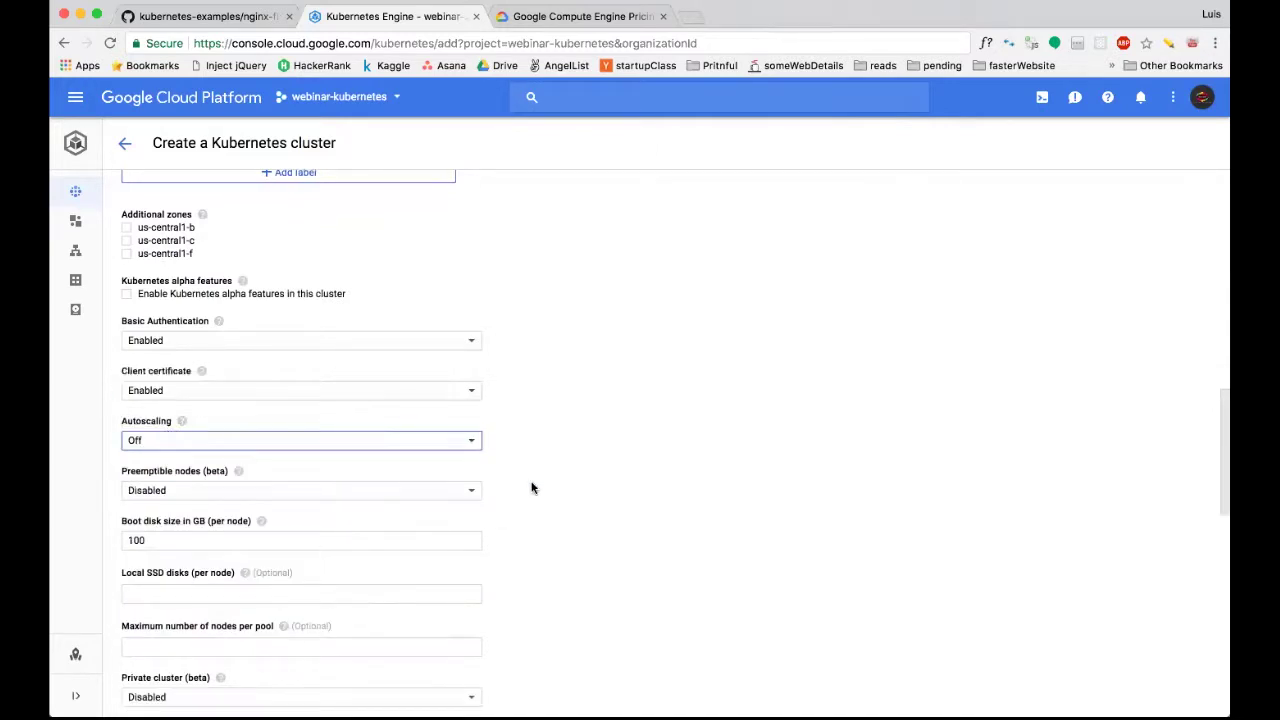
pyautogui.scroll(-3, 675, 515)
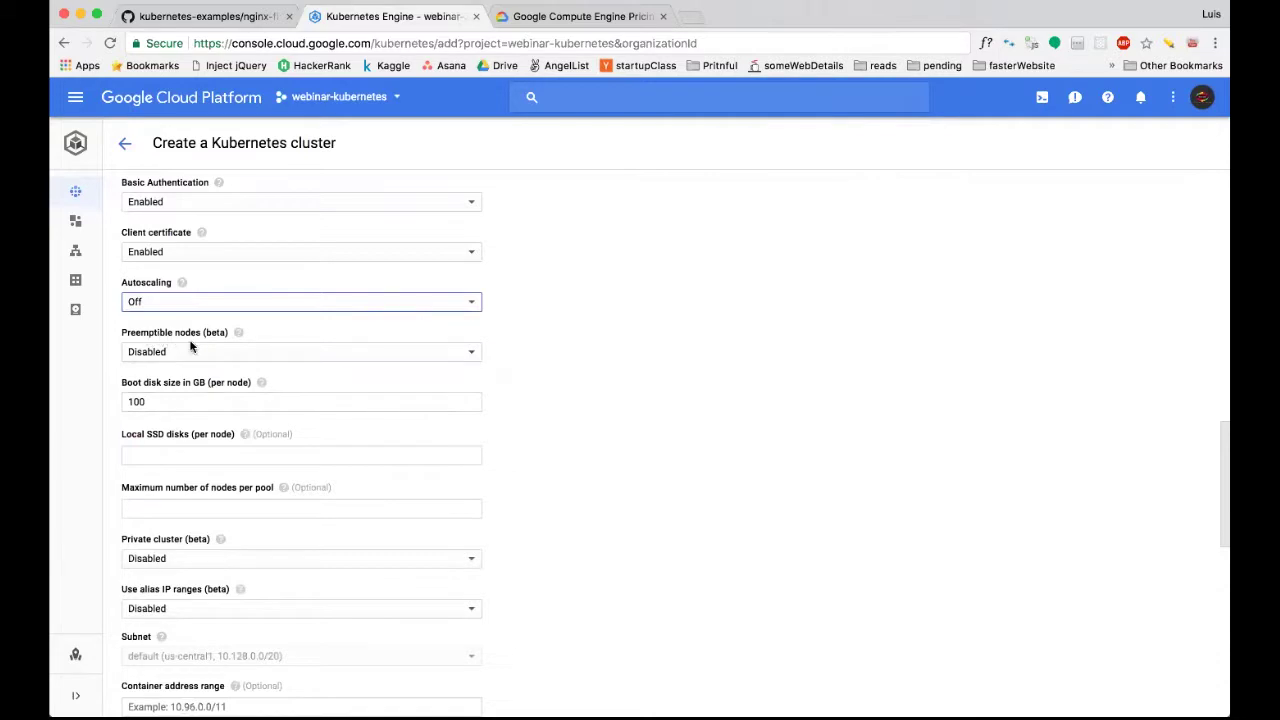
# Select the 100 GB boot disk size value and check the Local SSD disks field.
pyautogui.scroll(-1, 291, 380)
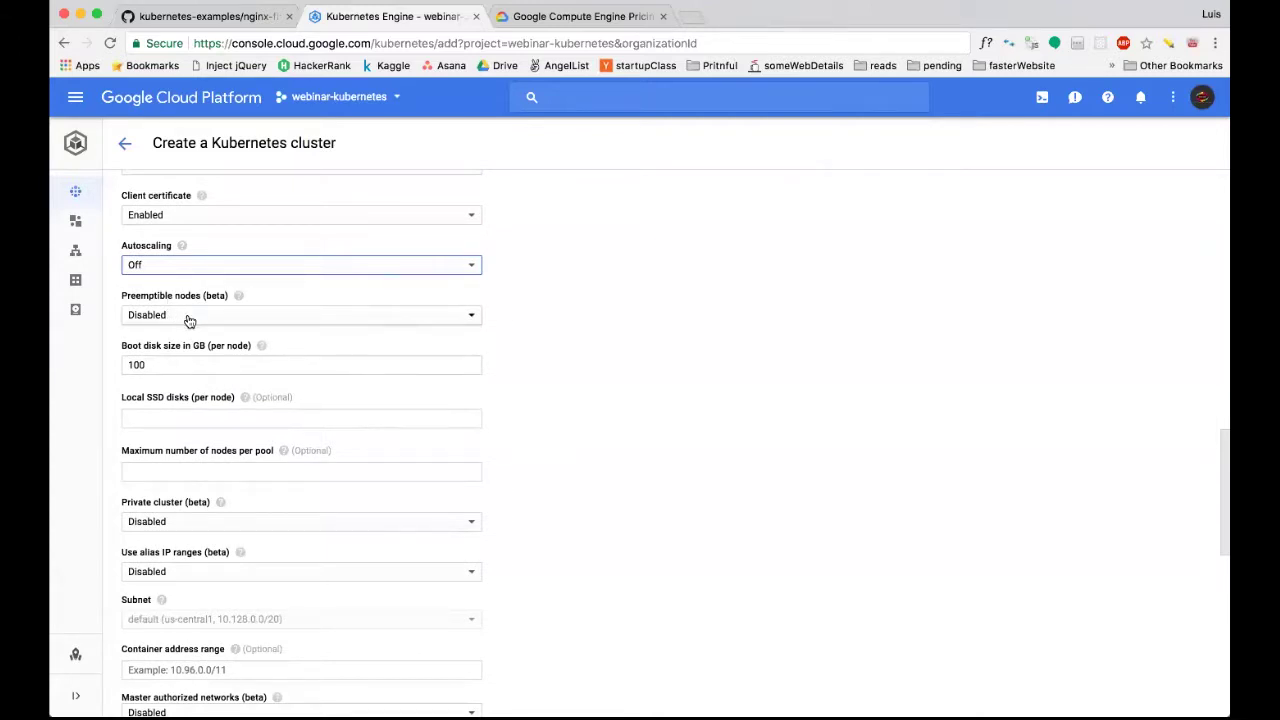
pyautogui.doubleClick(187, 362)
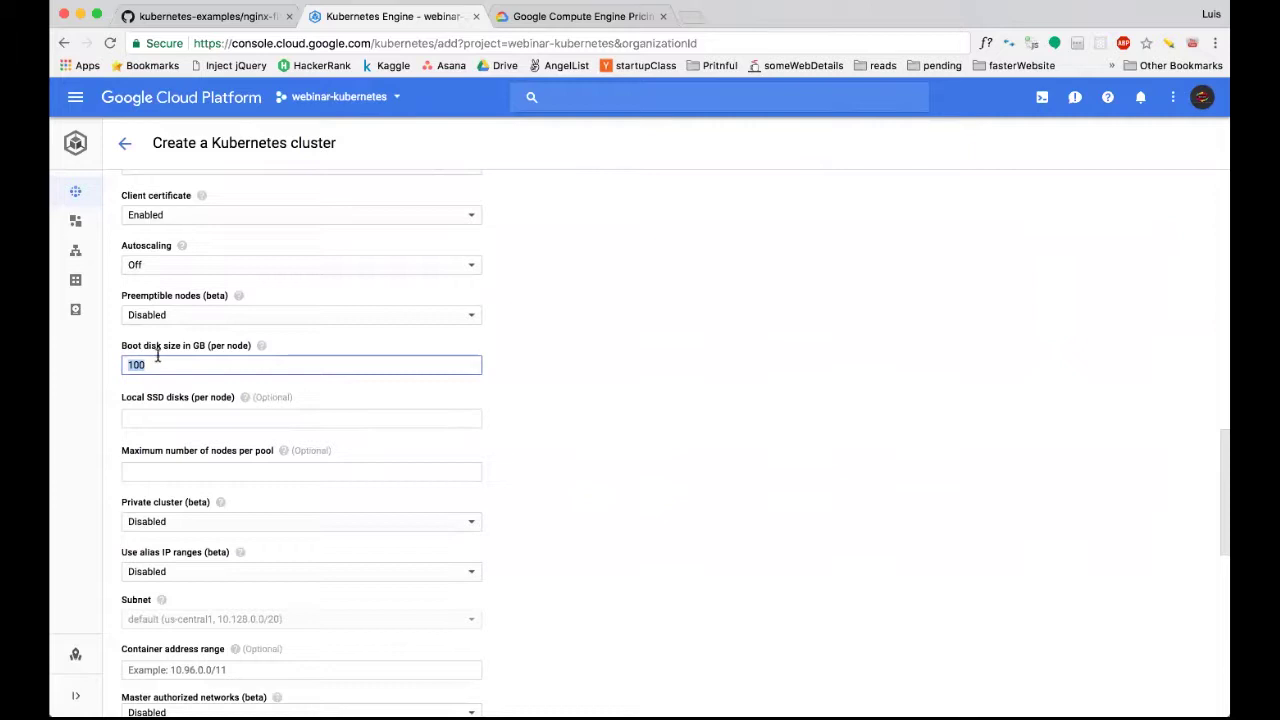
pyautogui.click(135, 421)
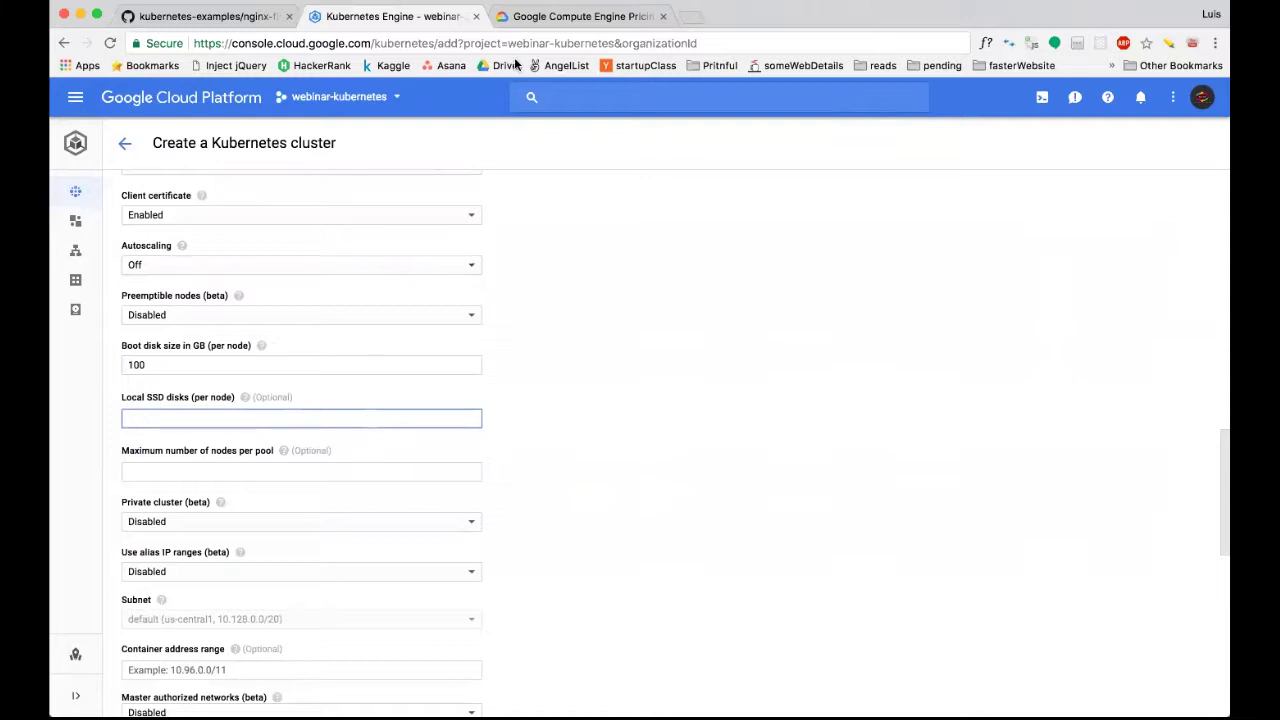
pyautogui.click(543, 13)
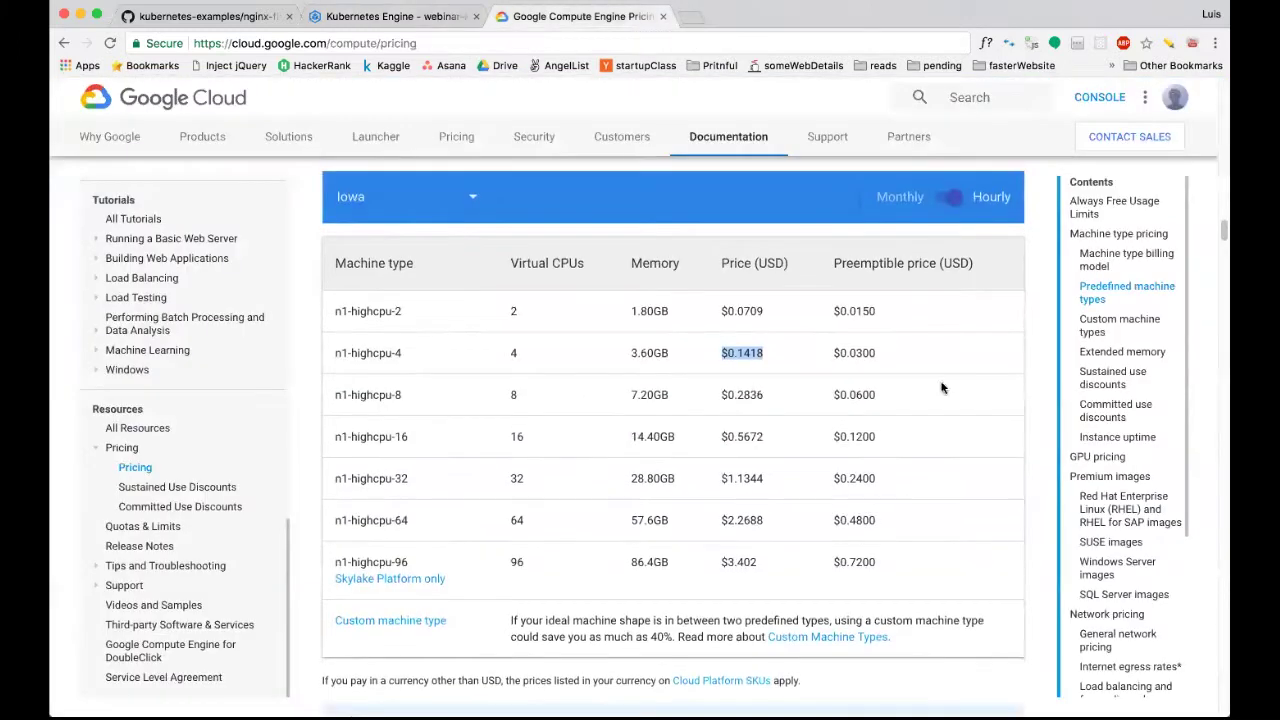
# Jump to Disk pricing and highlight the SSD provisioned space price.
pyautogui.scroll(-1, 1083, 435)
pyautogui.scroll(-5, 1141, 477)
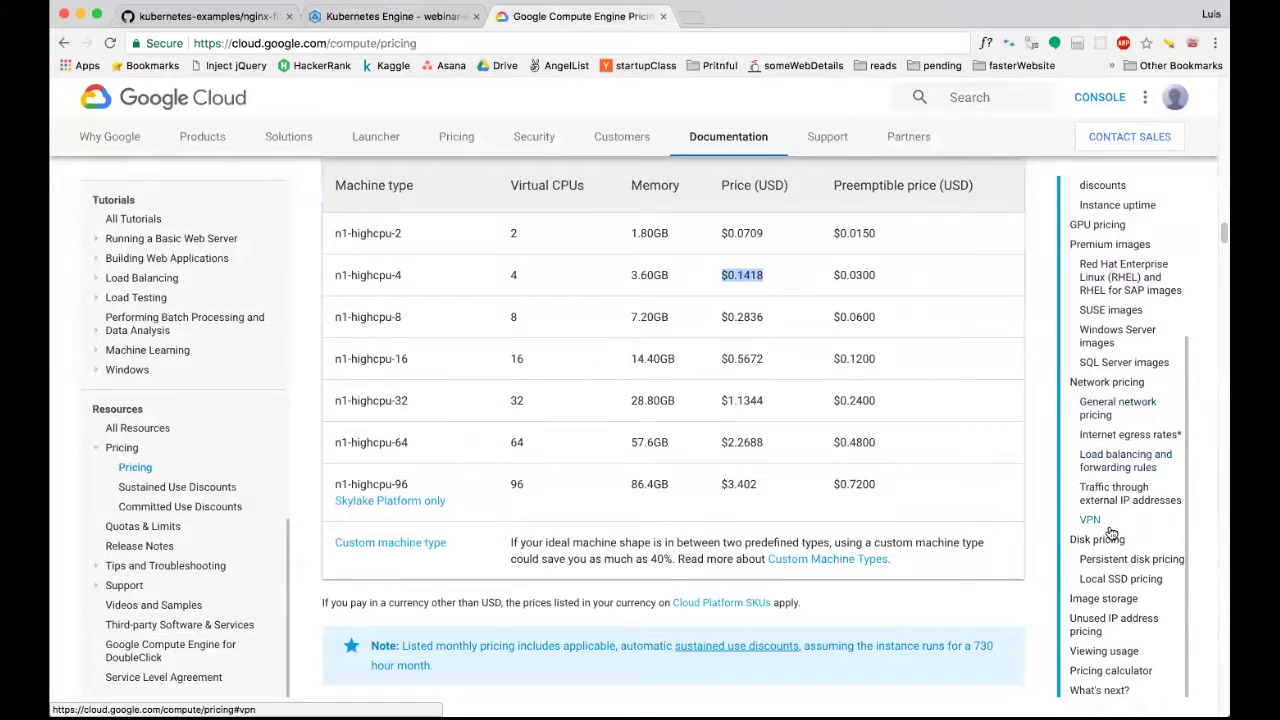
pyautogui.click(1097, 540)
pyautogui.scroll(-1, 744, 456)
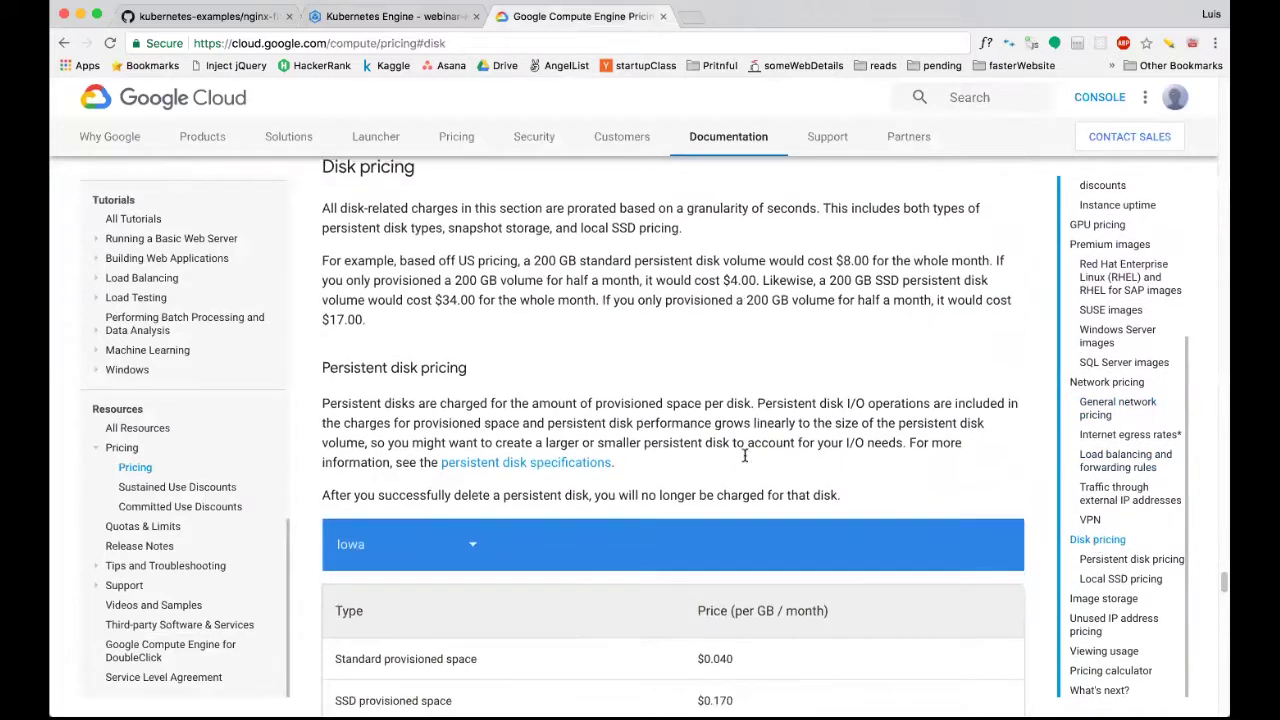
pyautogui.scroll(-3, 744, 455)
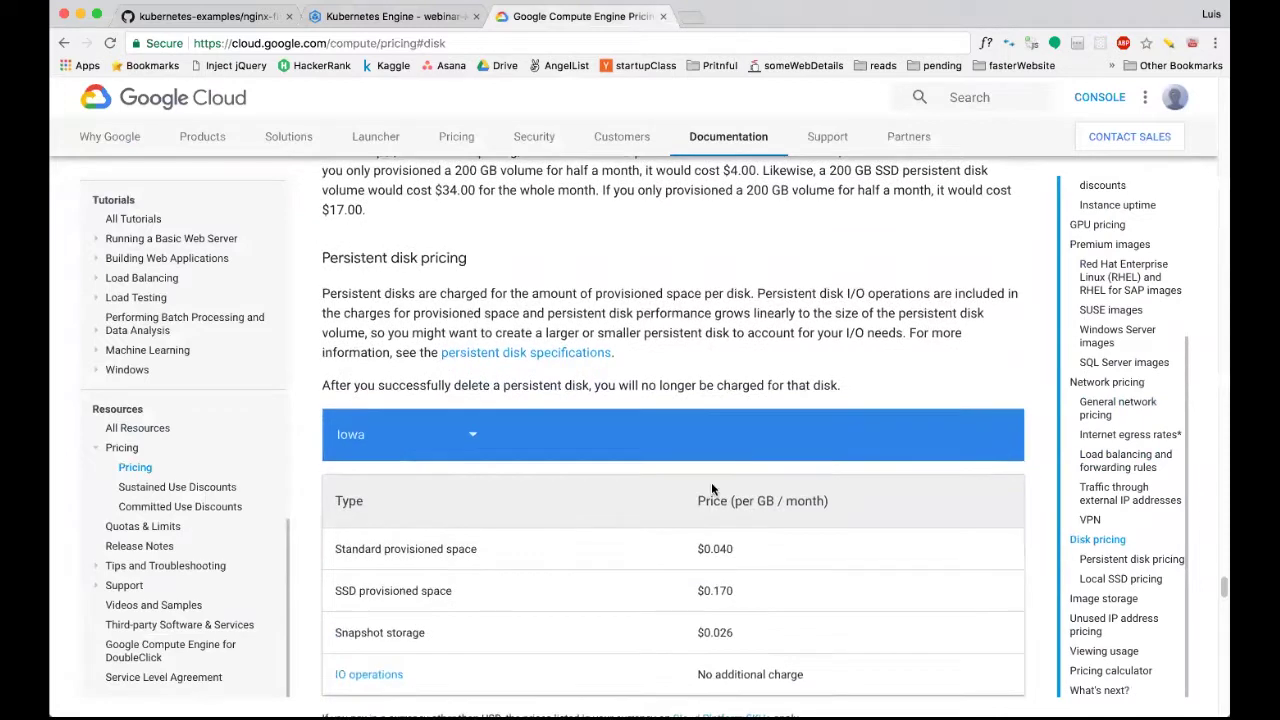
pyautogui.doubleClick(361, 591)
pyautogui.click(361, 591)
pyautogui.doubleClick(438, 551)
pyautogui.click(440, 553)
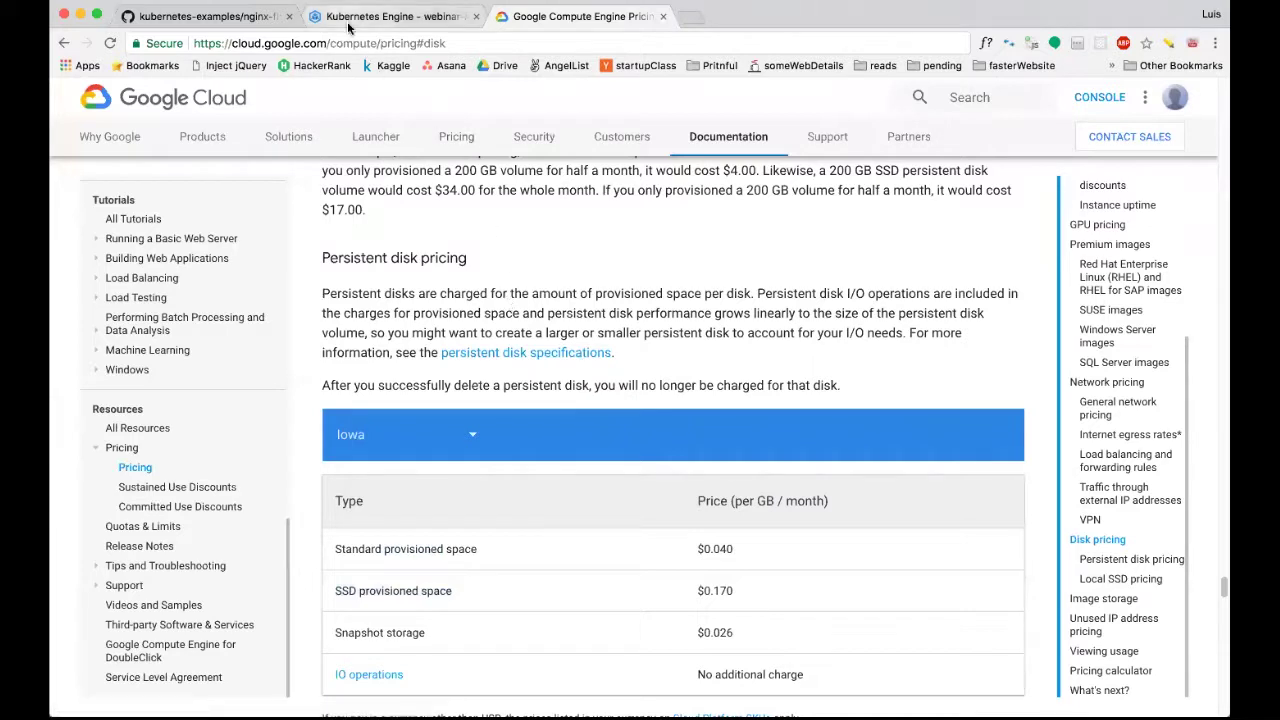
# Compare against the cluster form and select the 100 GB boot disk size value.
pyautogui.click(350, 18)
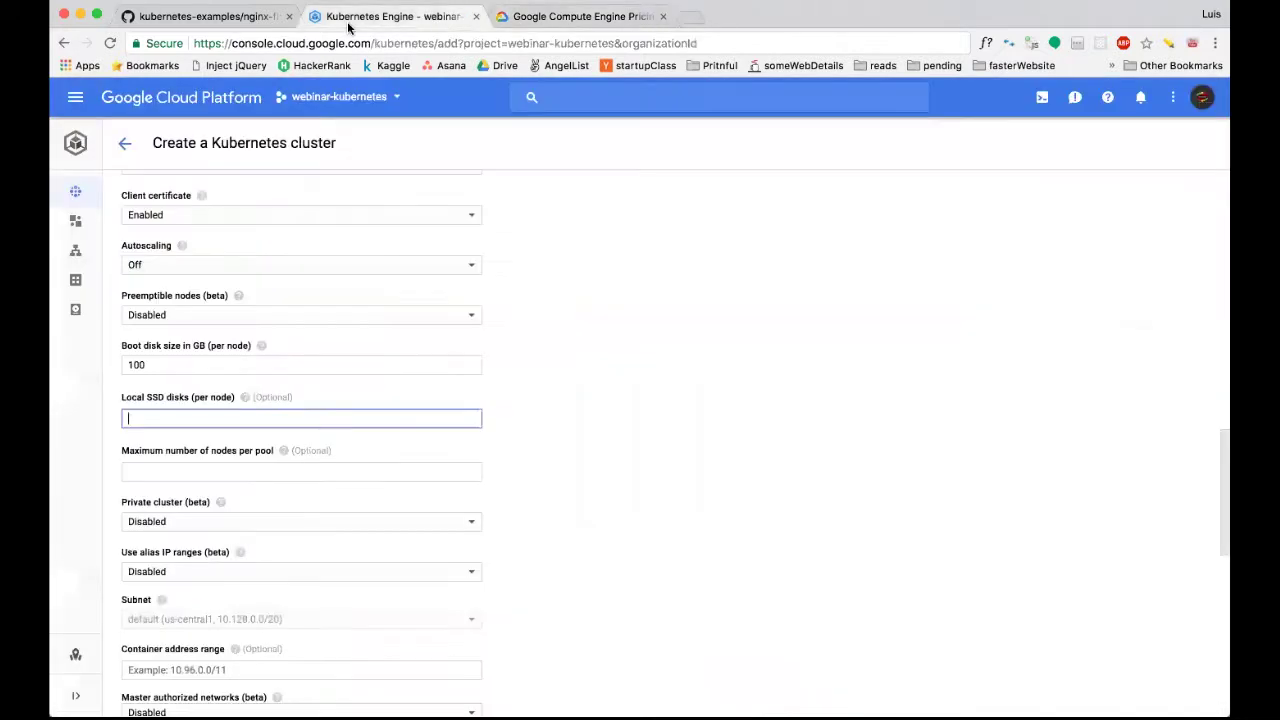
pyautogui.click(148, 366)
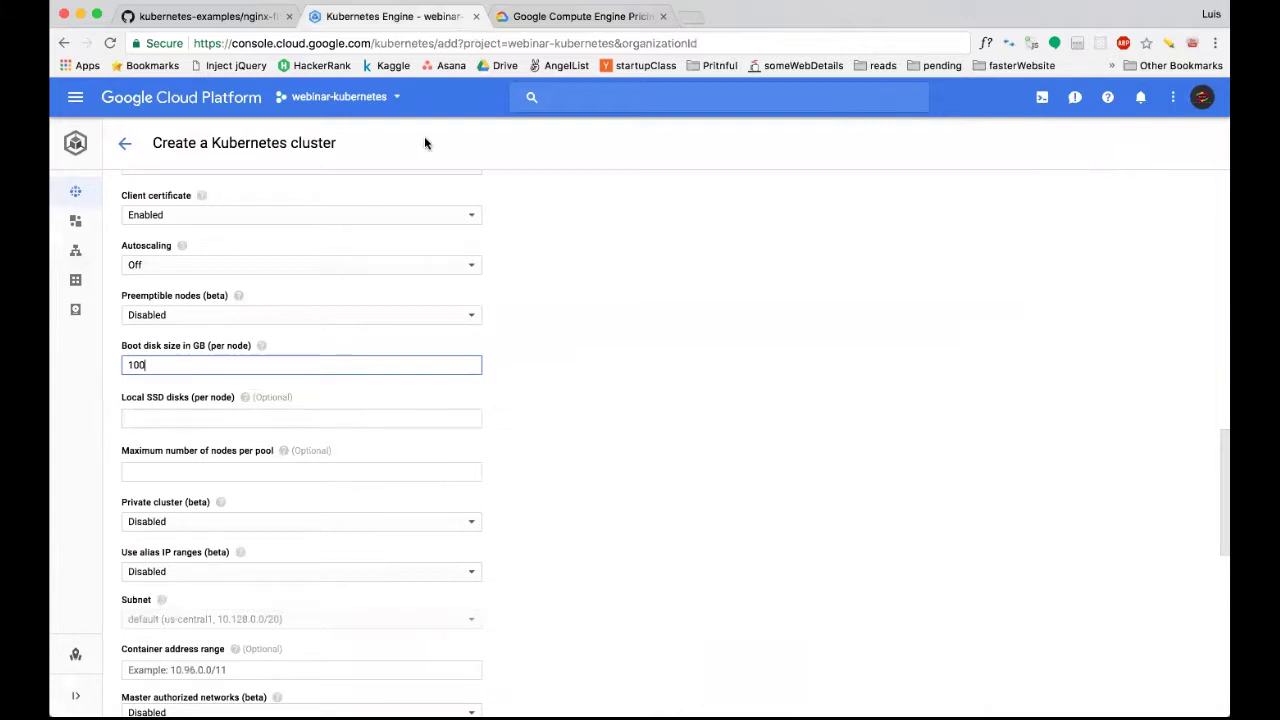
pyautogui.click(557, 17)
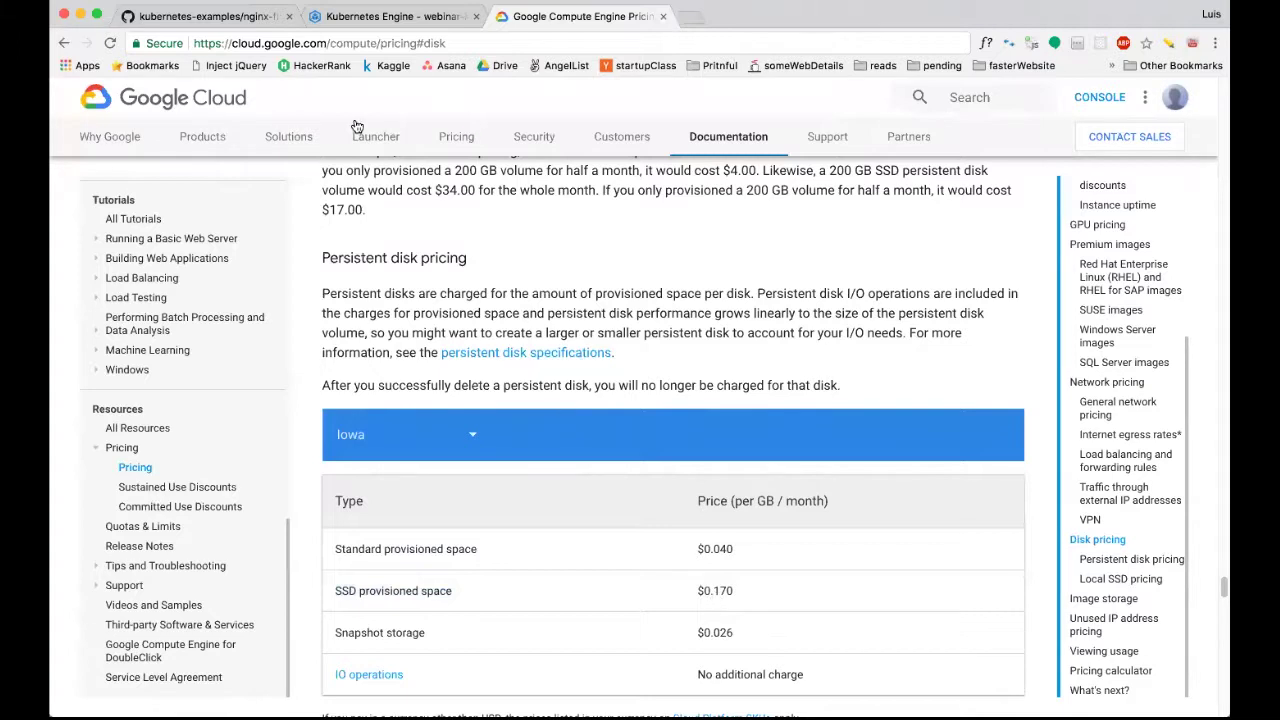
pyautogui.click(380, 17)
pyautogui.doubleClick(195, 368)
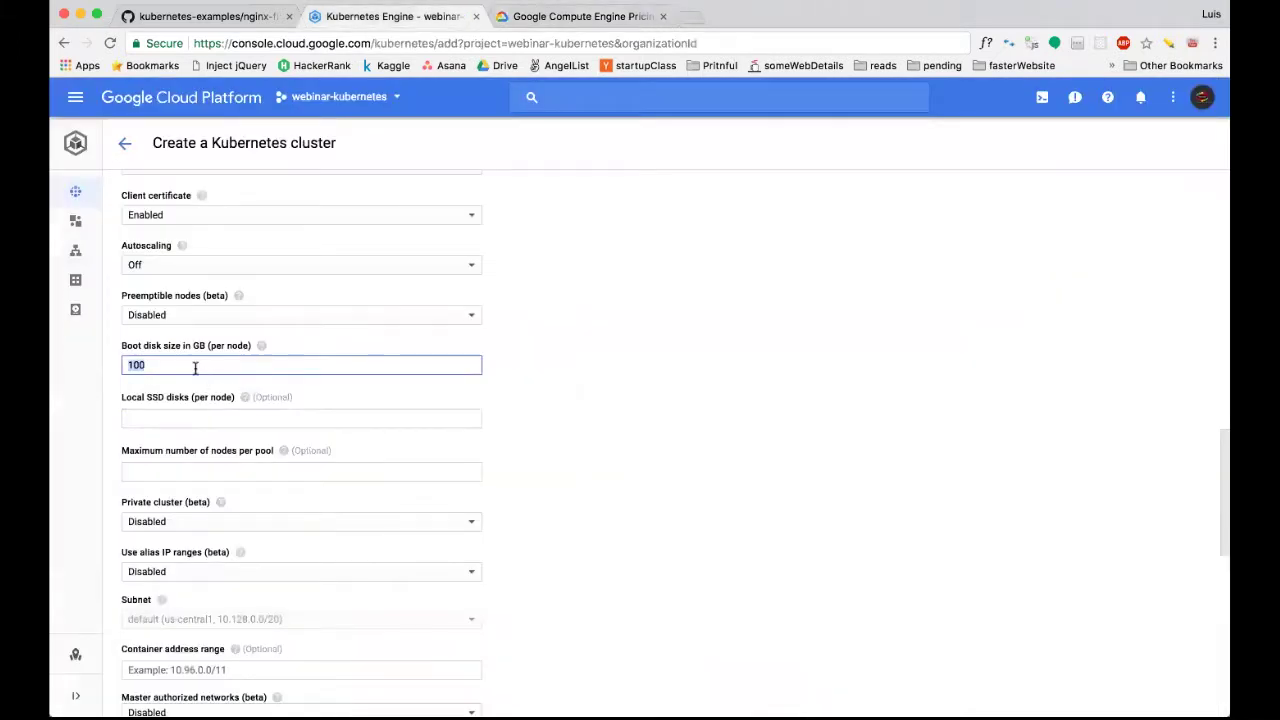
# Change the boot disk size per node to 12 GB, replacing the 30 entered first.
pyautogui.write('30')
pyautogui.click(192, 413)
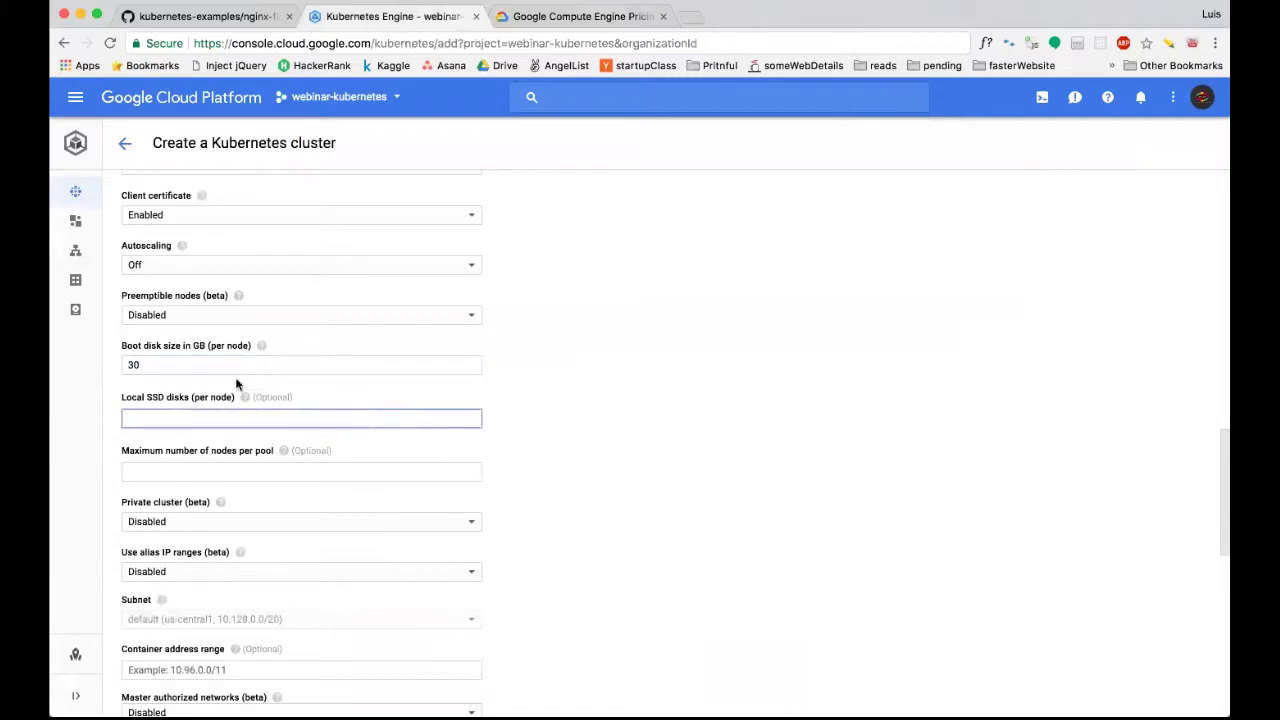
pyautogui.doubleClick(145, 364)
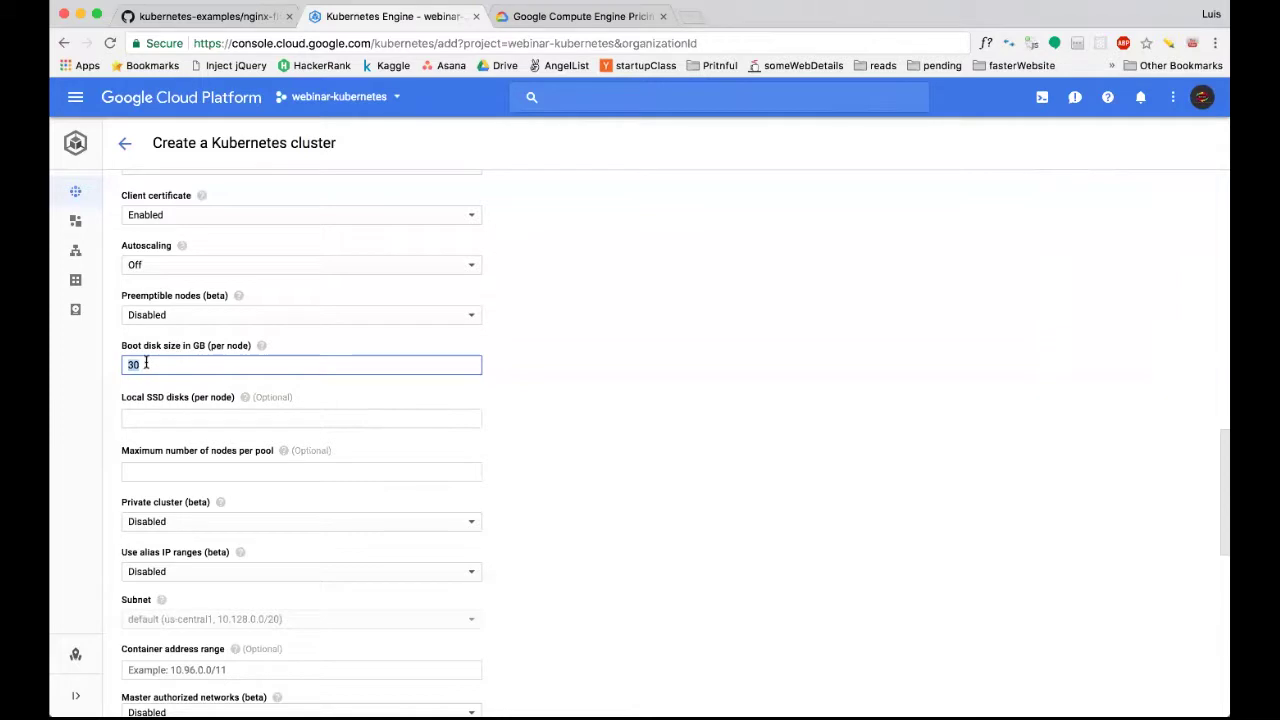
pyautogui.click(157, 366)
pyautogui.click(192, 416)
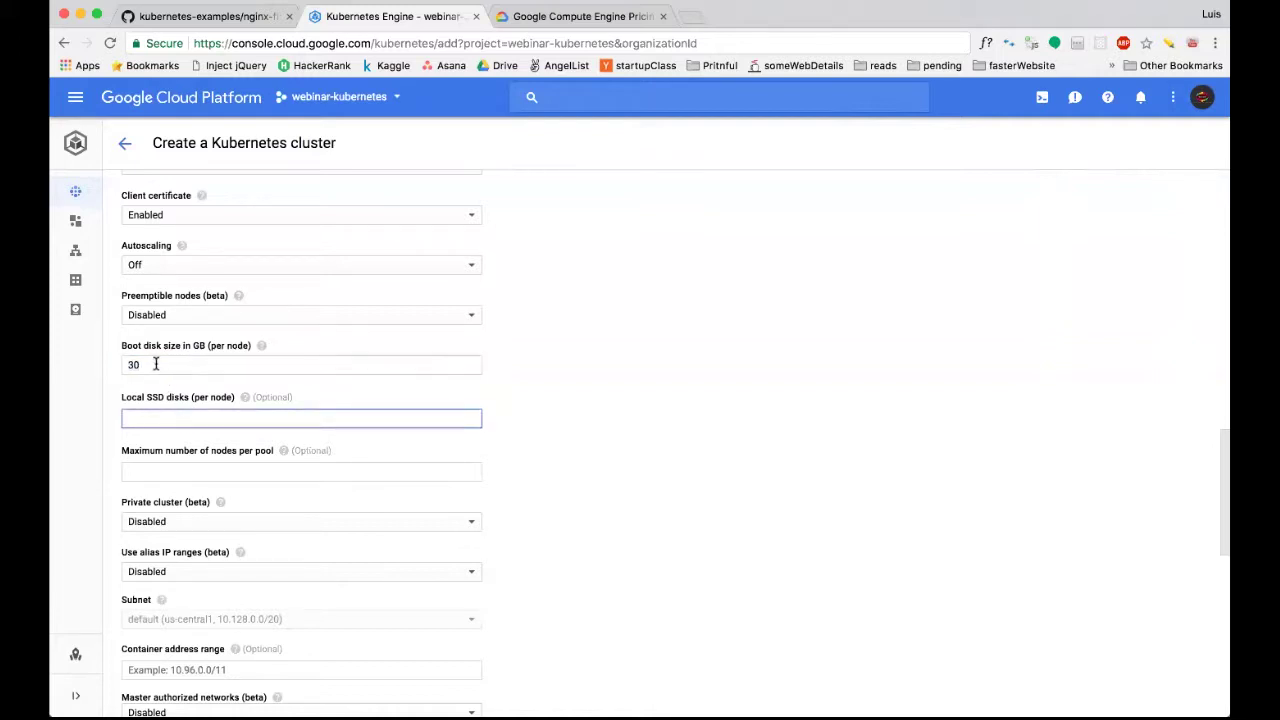
pyautogui.click(155, 364)
pyautogui.press('super+a')
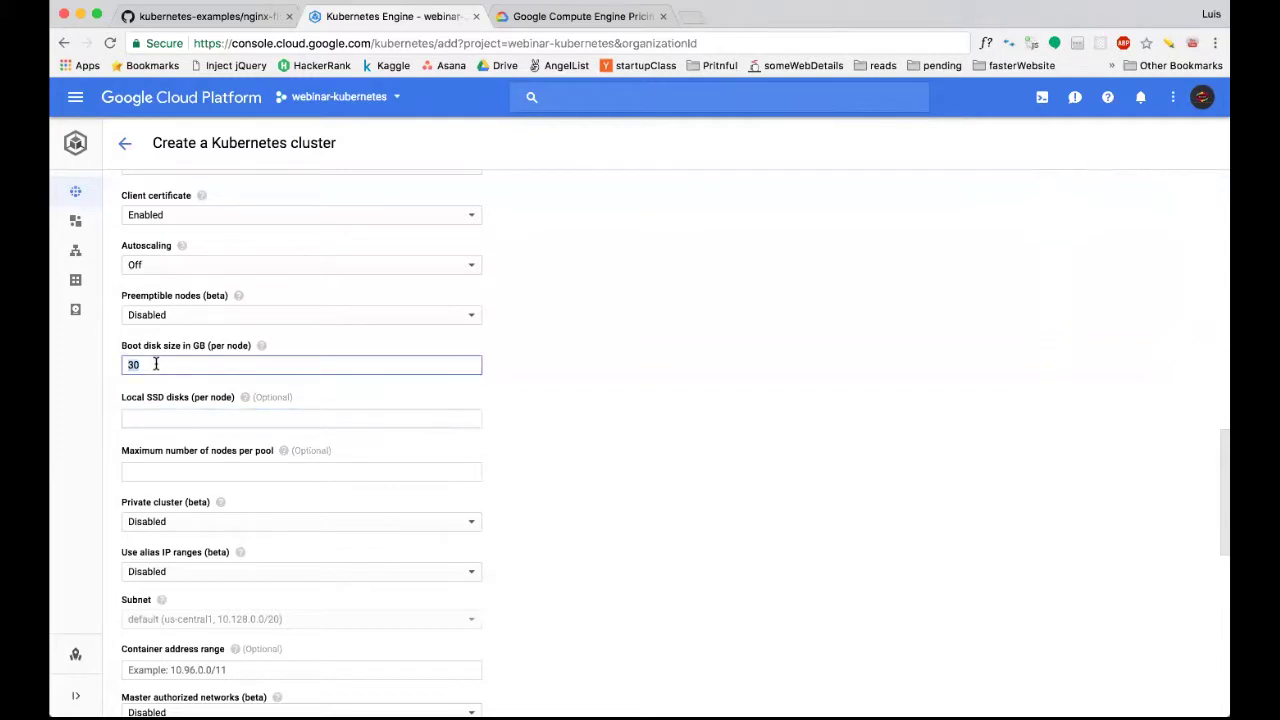
pyautogui.write('12')
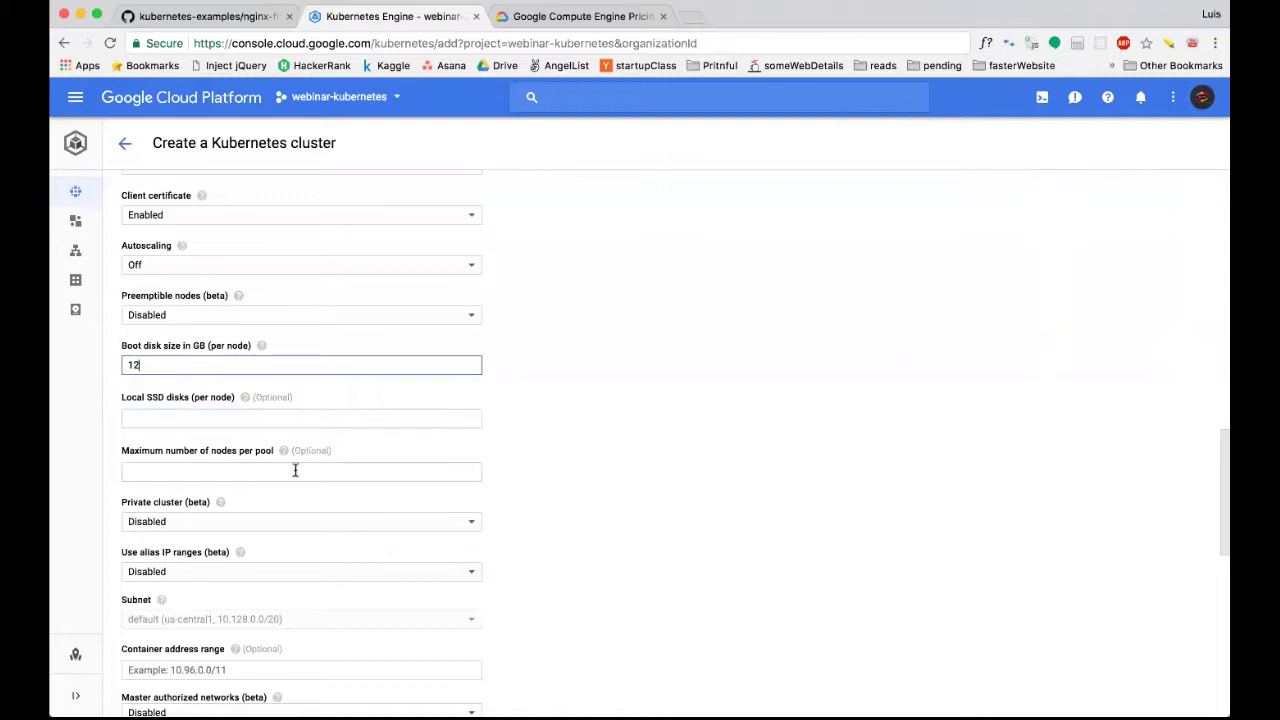
pyautogui.scroll(-3, 571, 514)
pyautogui.scroll(-2, 572, 514)
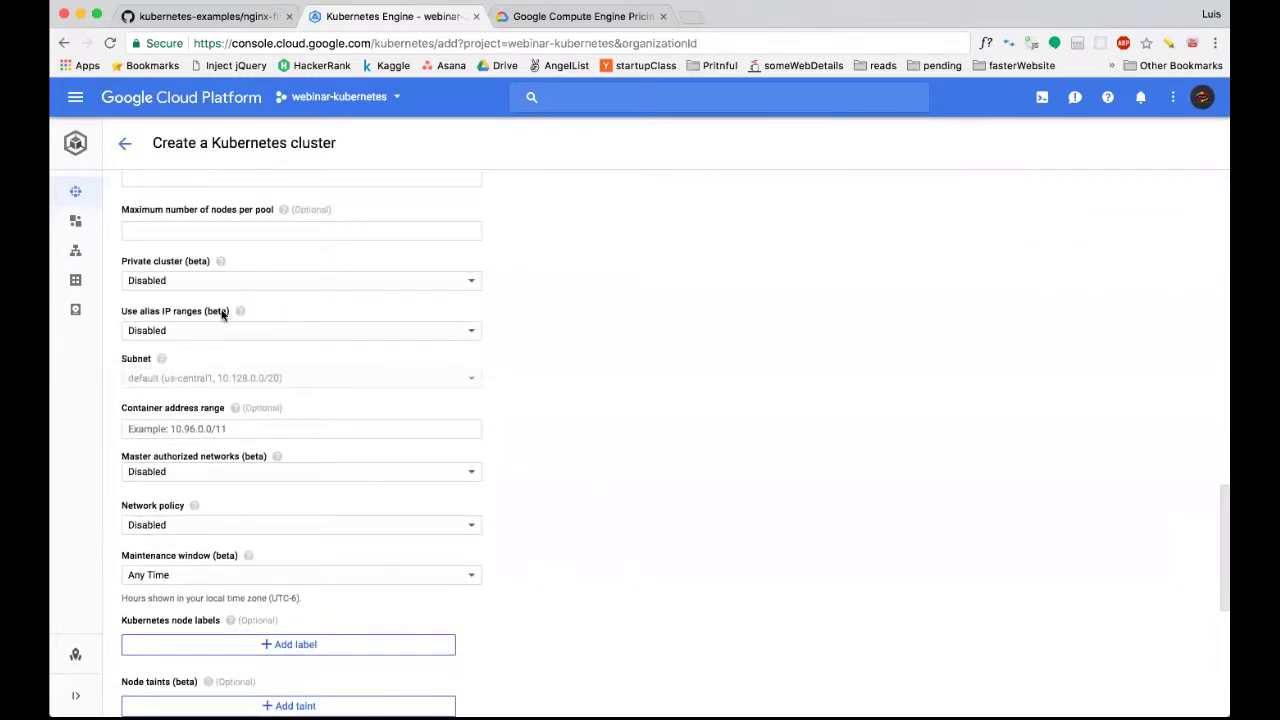
pyautogui.scroll(-1, 570, 418)
pyautogui.scroll(-5, 570, 420)
pyautogui.scroll(-3, 570, 420)
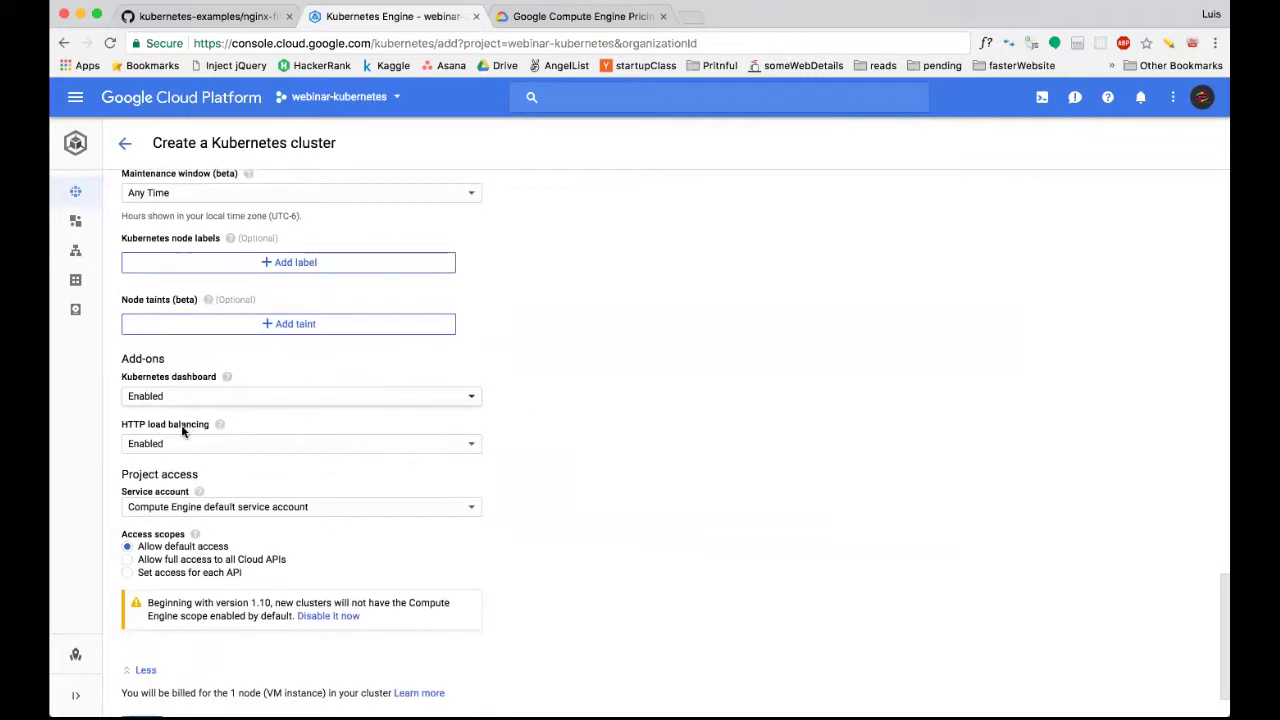
pyautogui.click(466, 443)
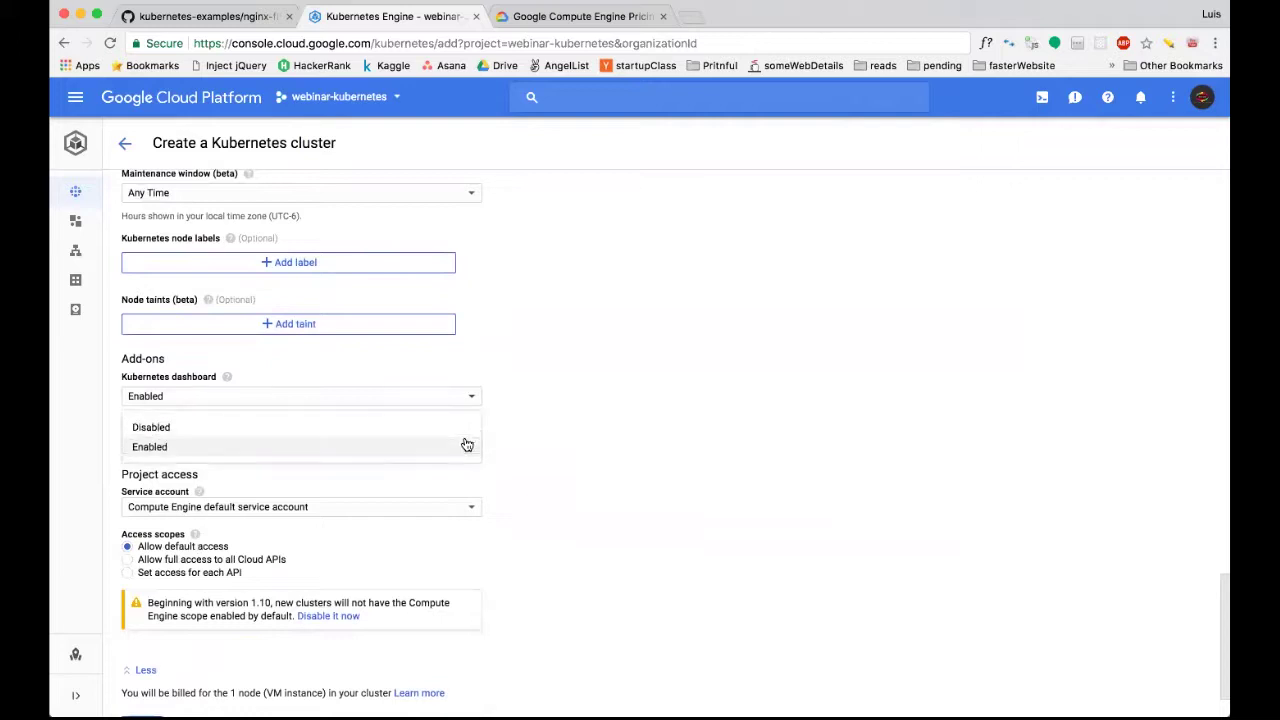
pyautogui.click(577, 477)
pyautogui.scroll(-1, 277, 480)
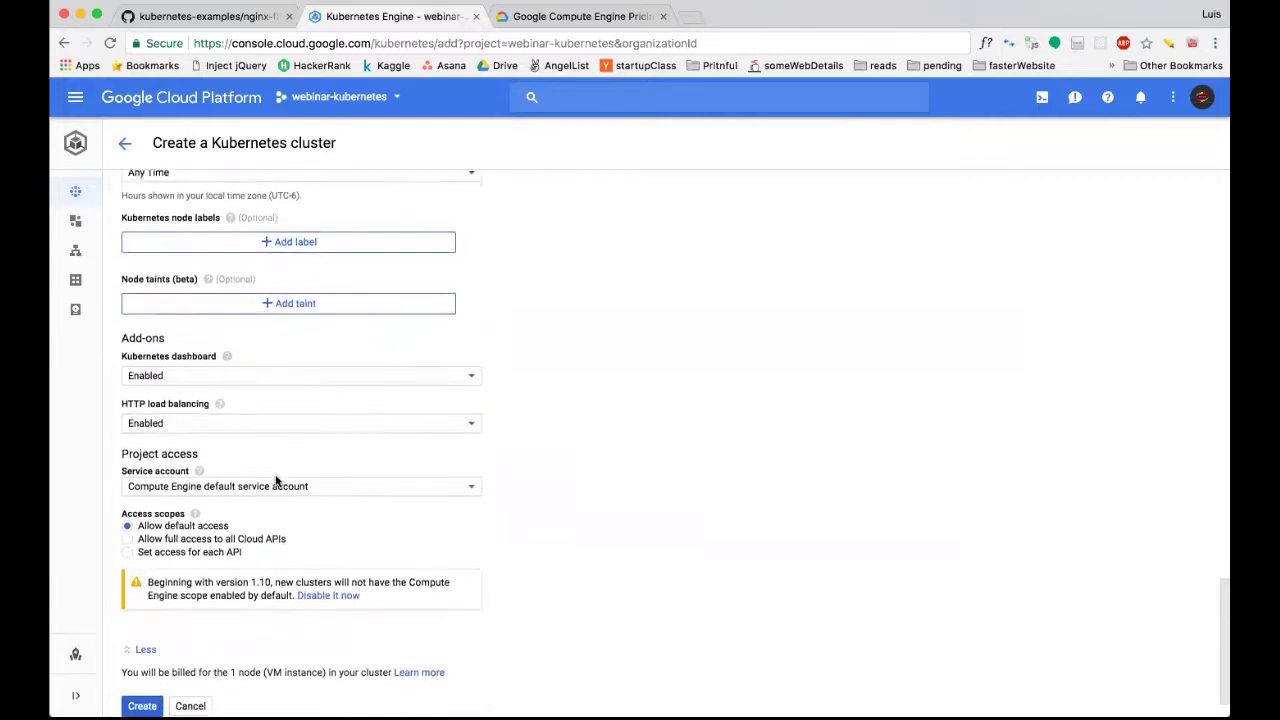
pyautogui.scroll(-1, 277, 482)
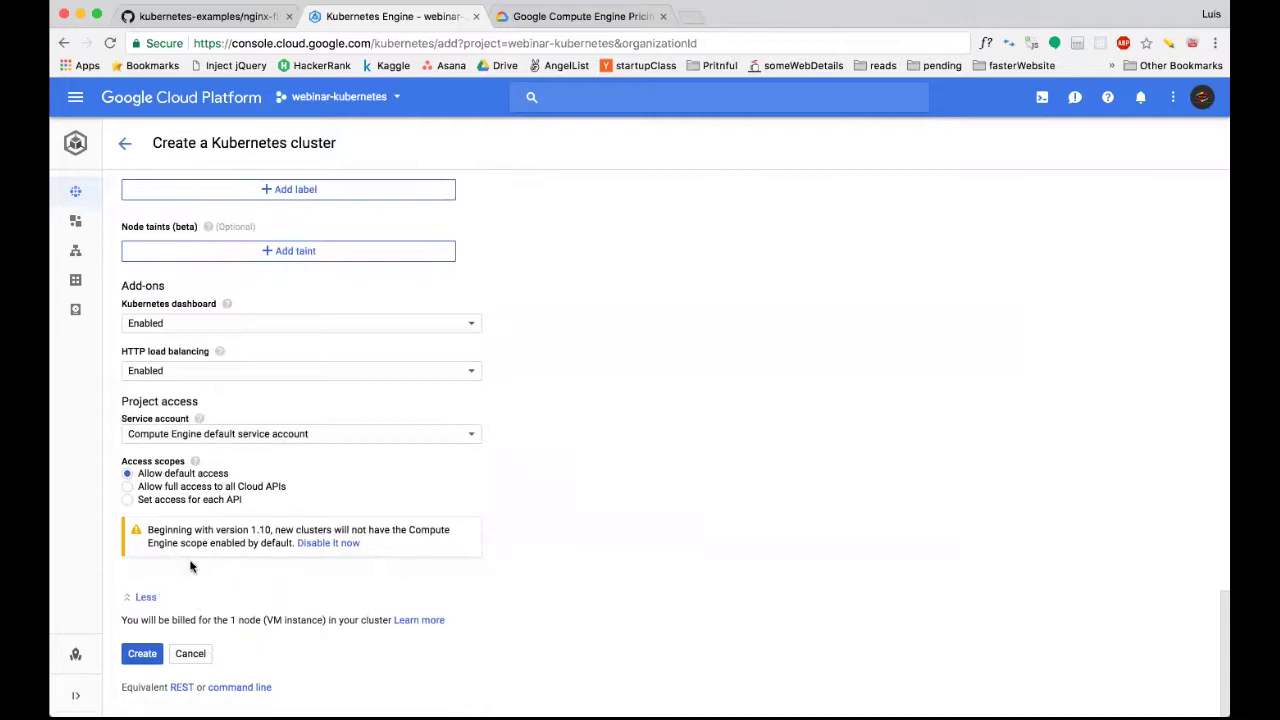
pyautogui.scroll(1, 628, 476)
pyautogui.scroll(-1, 628, 476)
# Submit the form to create the demo-kubernetes cluster in us-central1-a.
pyautogui.click(146, 654)
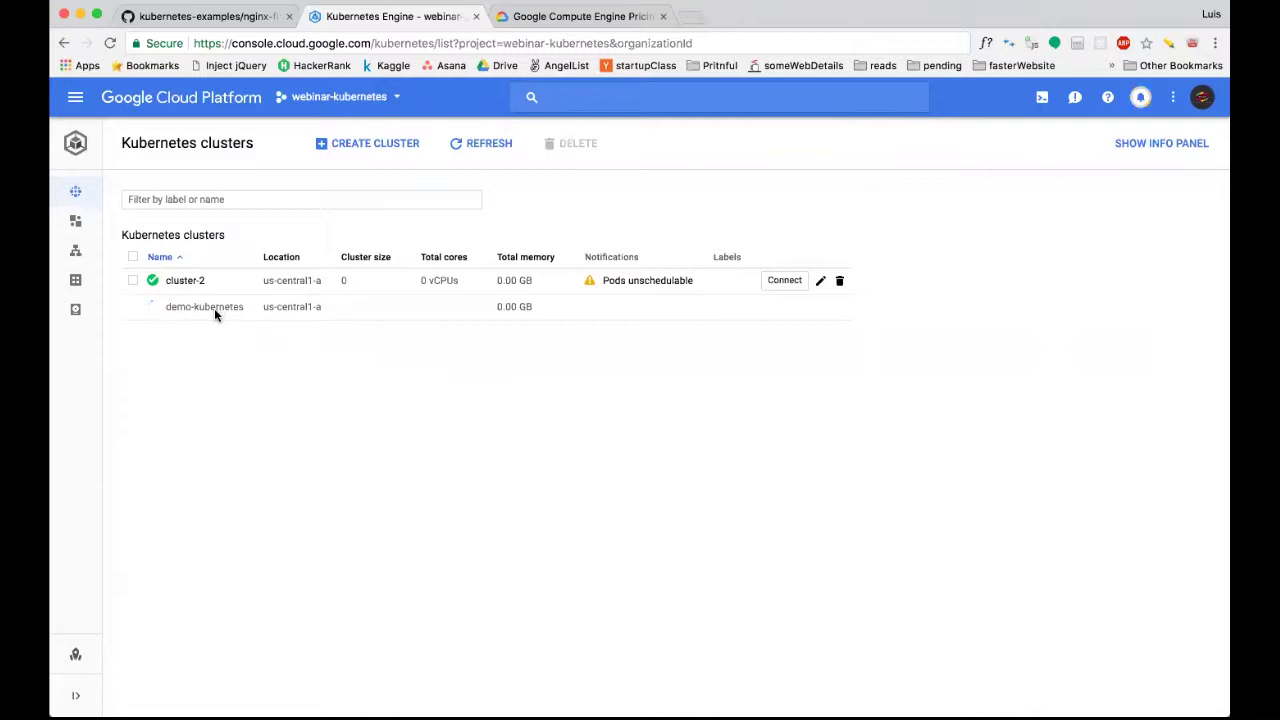
# In the README, highlight step 5's required cluster version 1.9.4-gke.1 and one-node size.
pyautogui.click(205, 16)
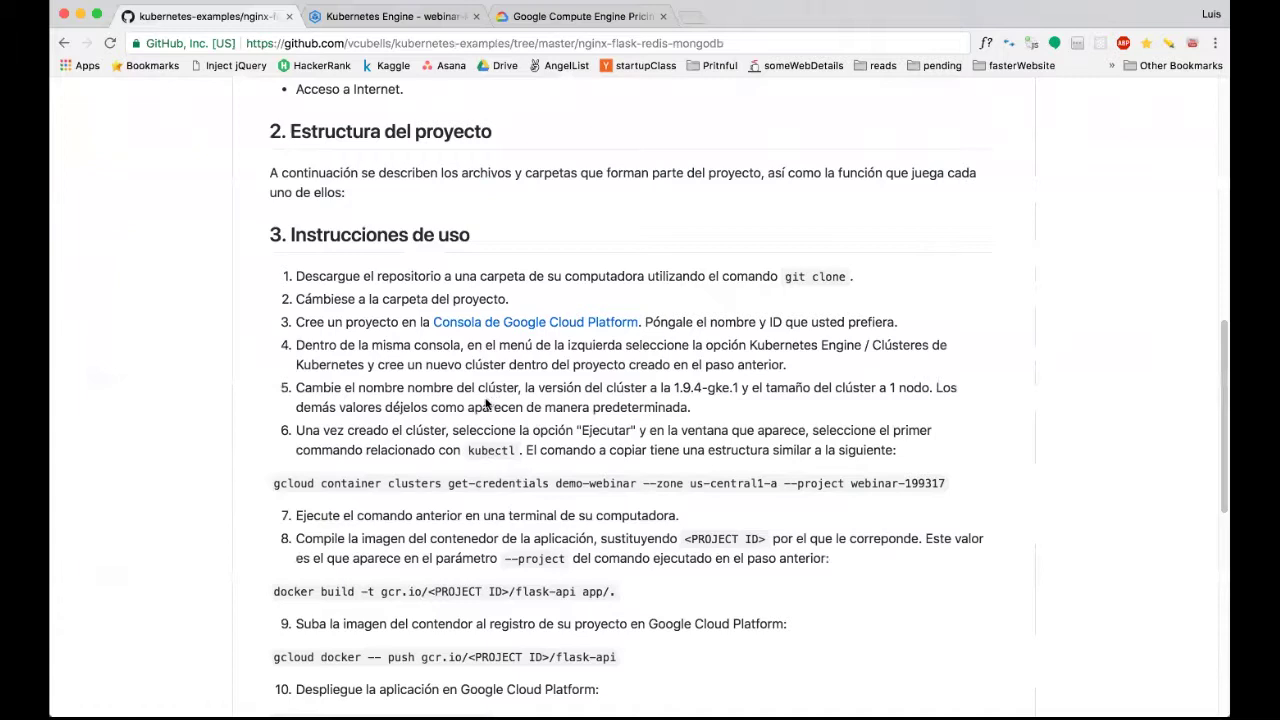
pyautogui.moveTo(358, 390); pyautogui.dragTo(738, 390)
pyautogui.click(738, 390)
pyautogui.moveTo(676, 386); pyautogui.dragTo(740, 389)
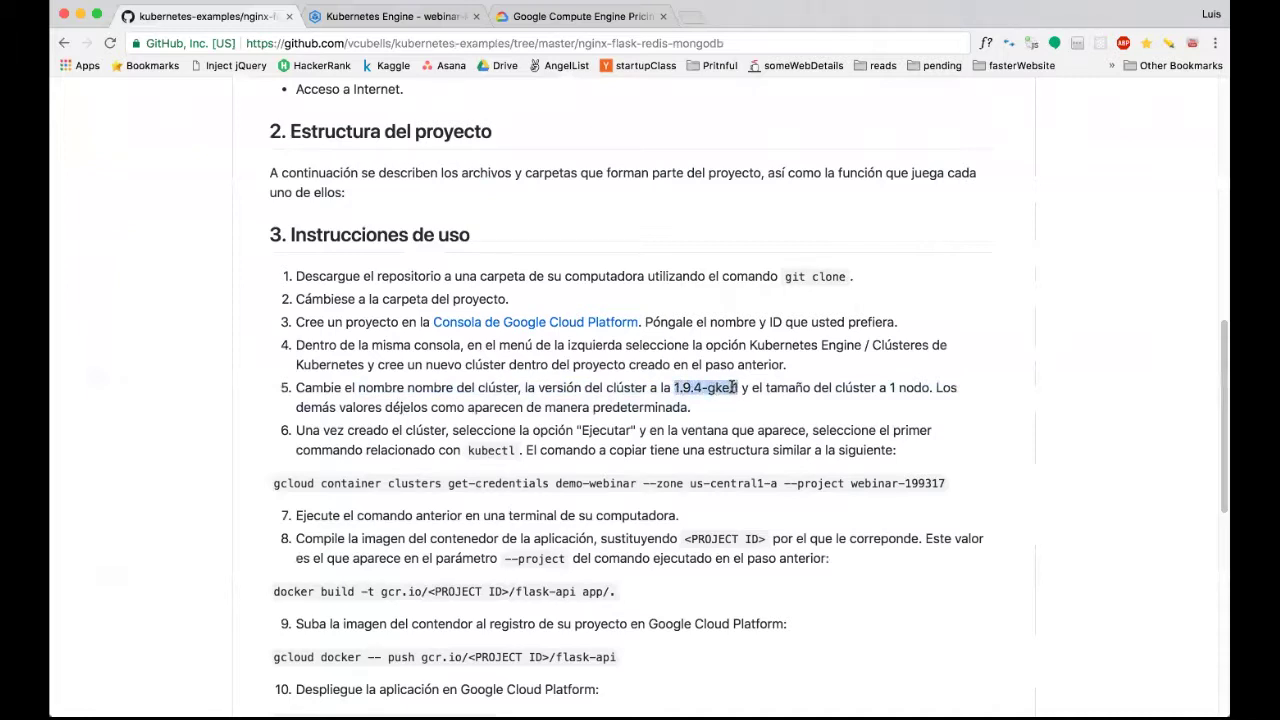
pyautogui.click(698, 411)
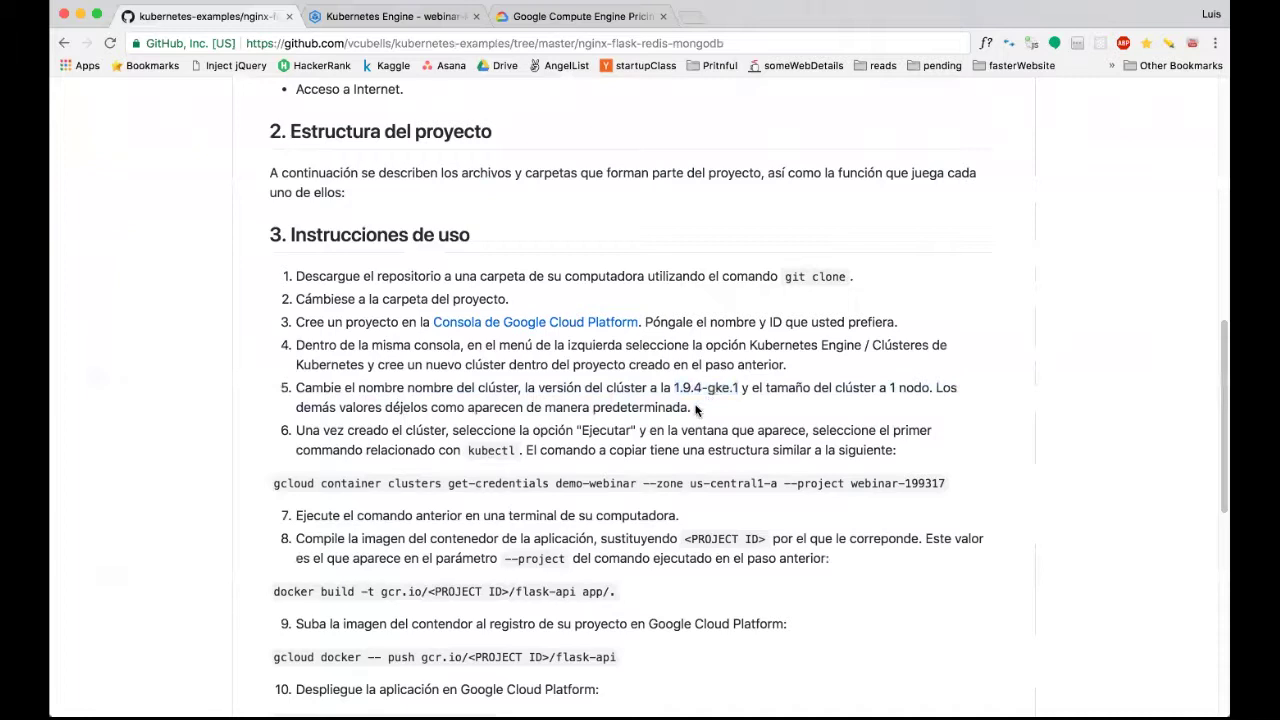
pyautogui.moveTo(676, 387); pyautogui.dragTo(737, 390)
pyautogui.click(735, 392)
pyautogui.moveTo(691, 408); pyautogui.dragTo(661, 387)
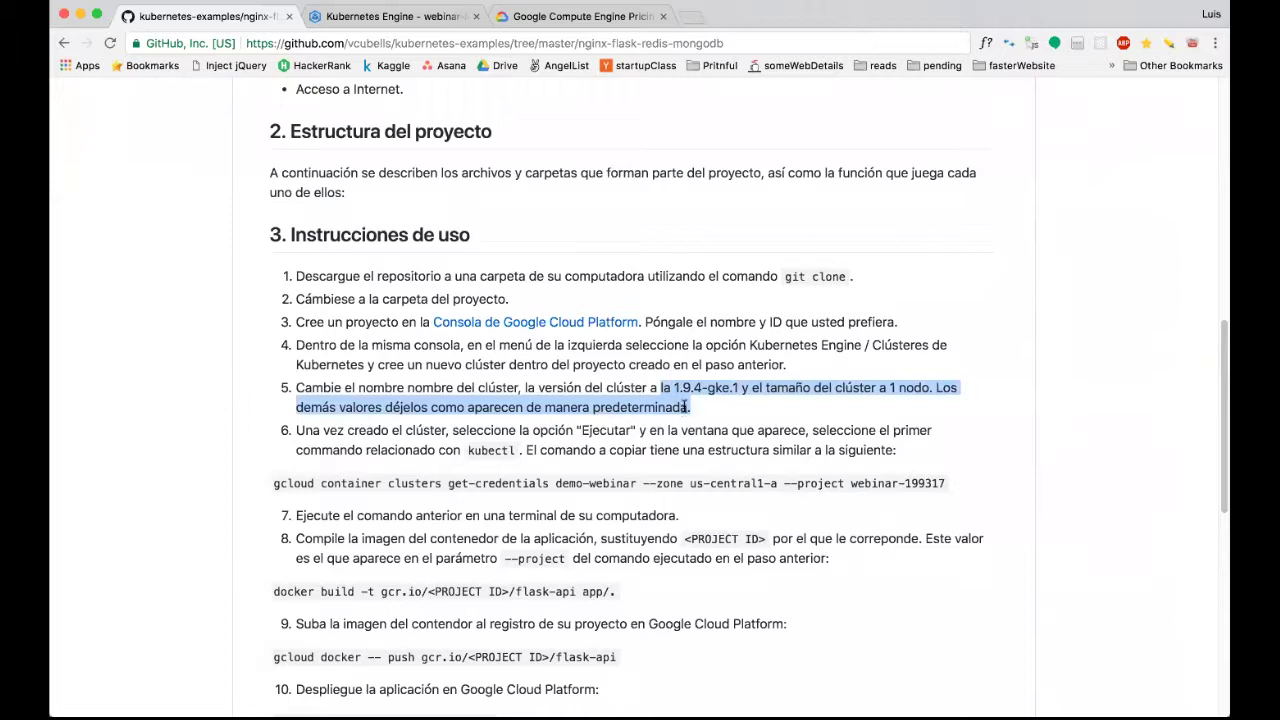
pyautogui.click(695, 413)
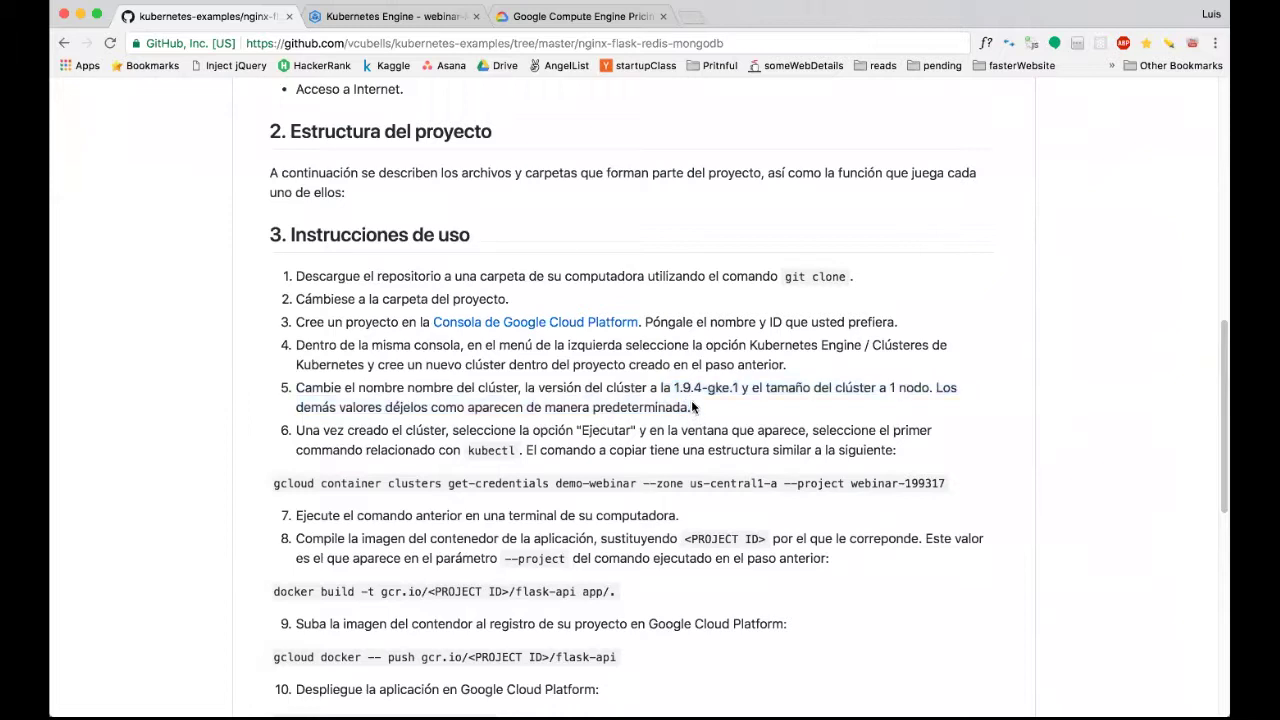
# Scroll down to README step 6 and highlight kubectl in the get-credentials instruction.
pyautogui.scroll(-1, 648, 420)
pyautogui.scroll(-1, 648, 420)
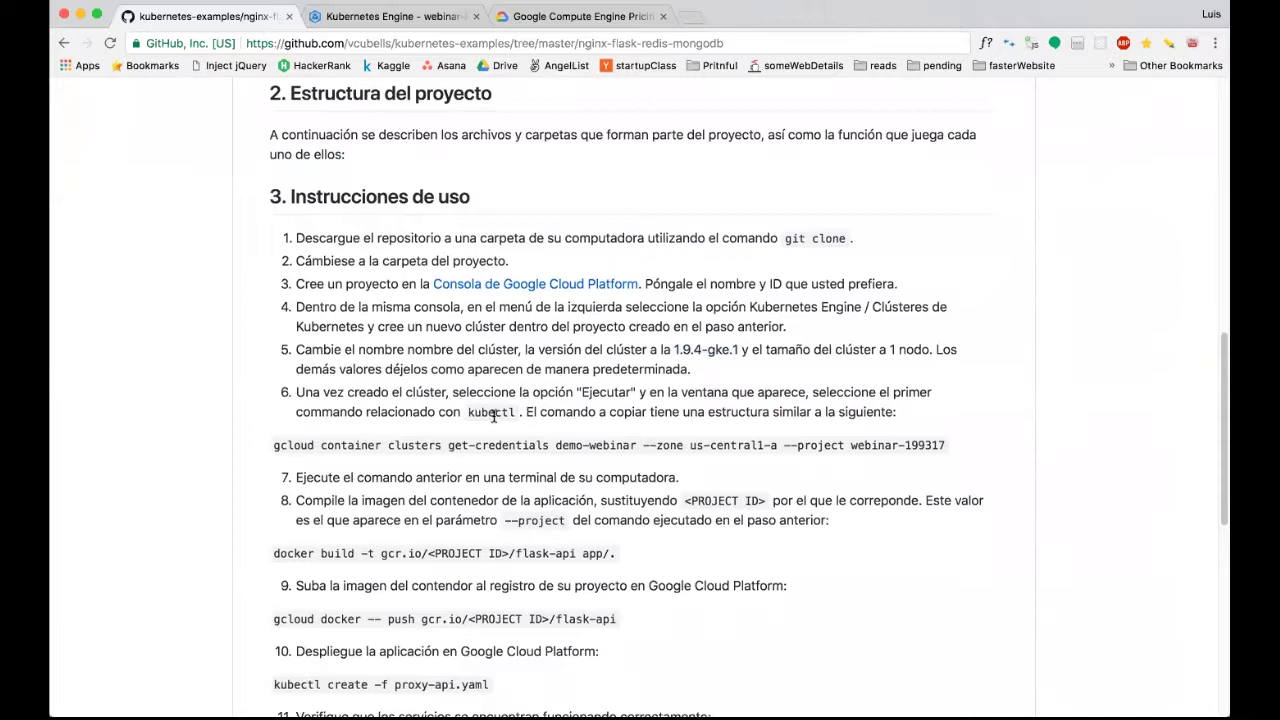
pyautogui.scroll(-1, 493, 418)
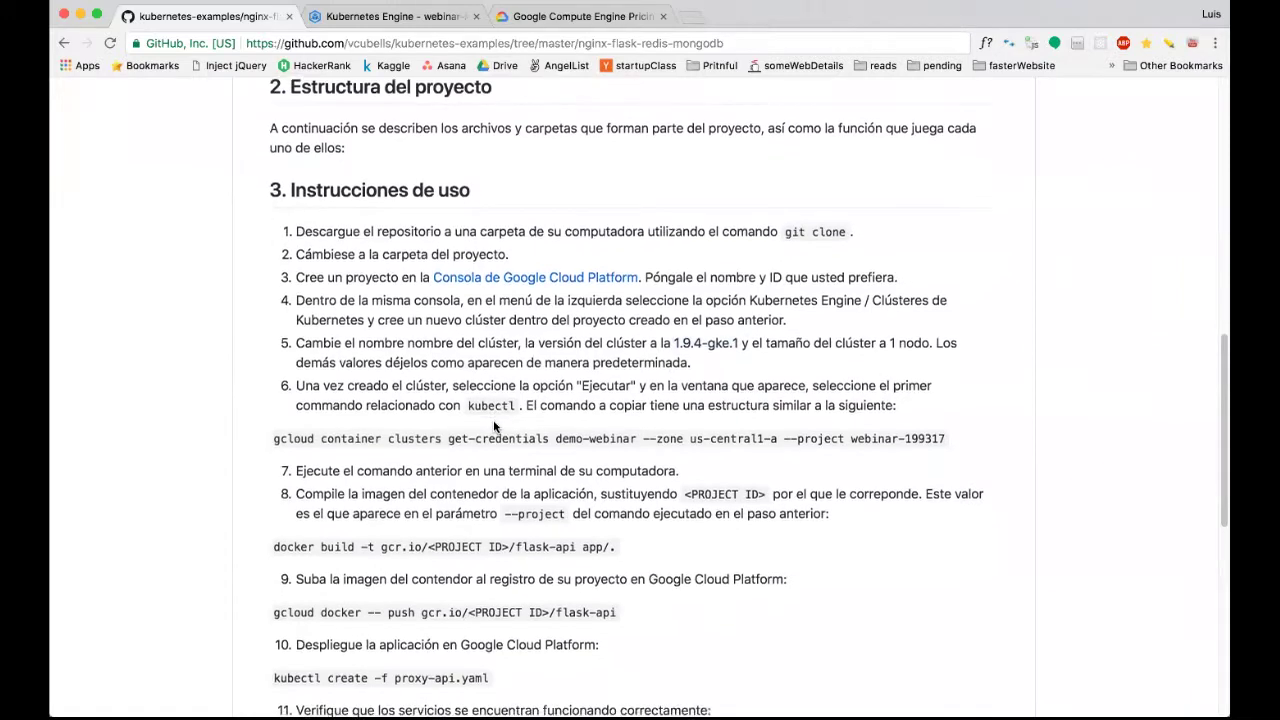
pyautogui.doubleClick(494, 404)
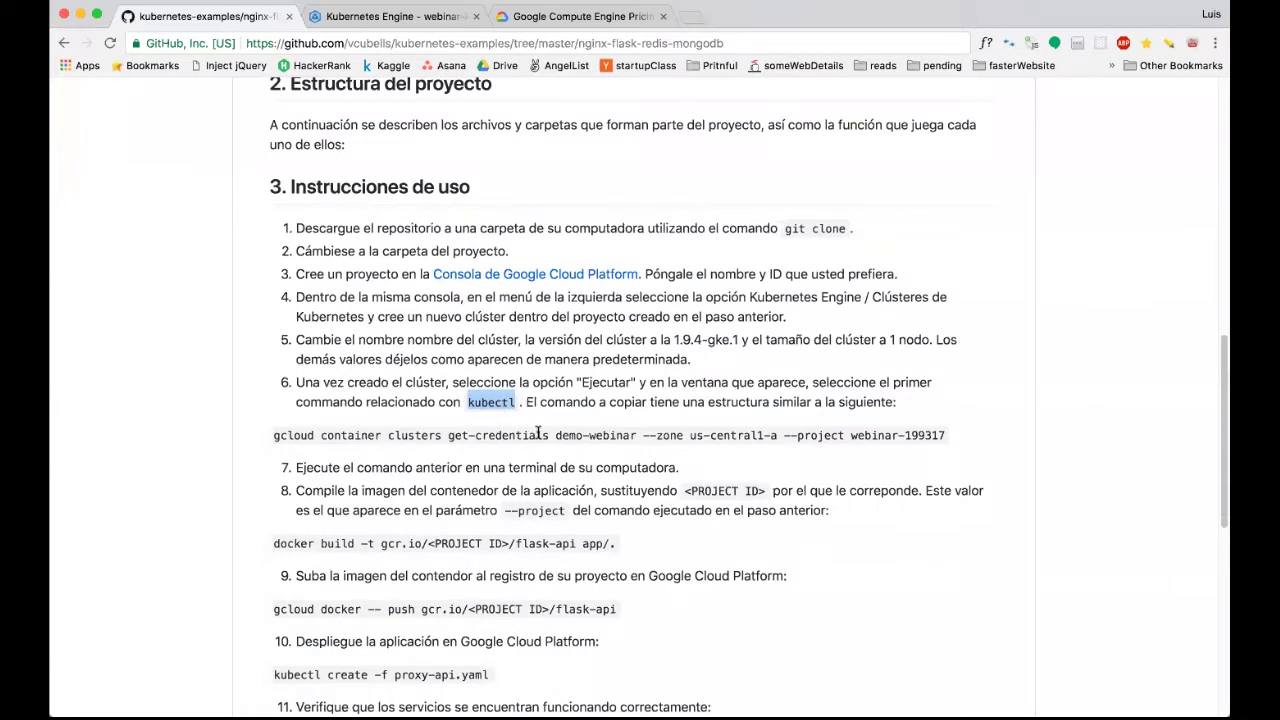
pyautogui.click(407, 20)
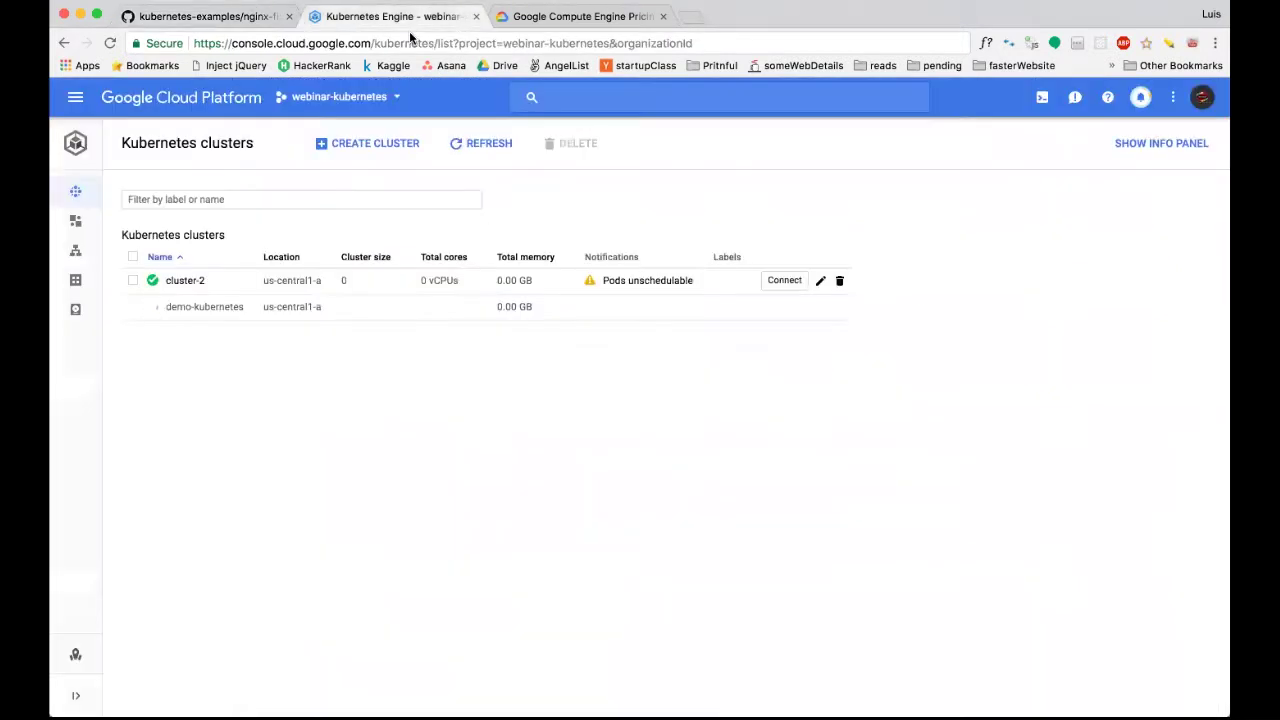
# Close the Compute Engine Pricing tab and refresh the Kubernetes cluster list.
pyautogui.click(551, 16)
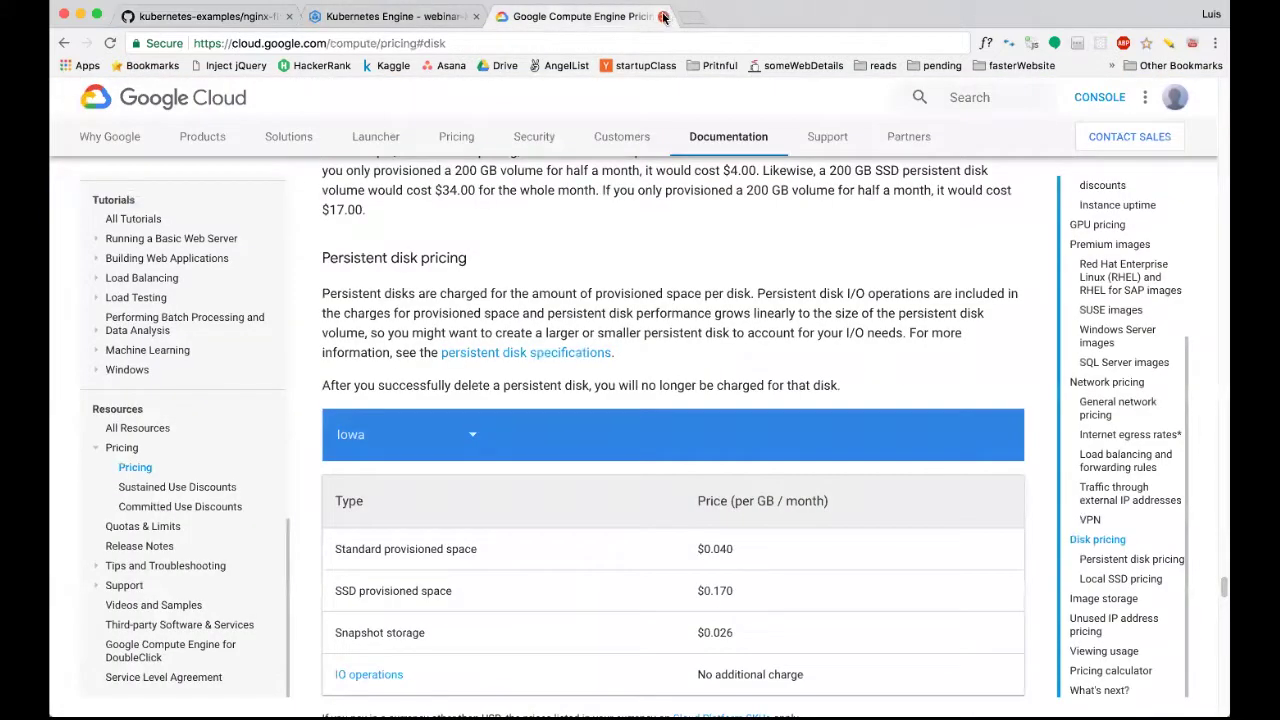
pyautogui.click(662, 16)
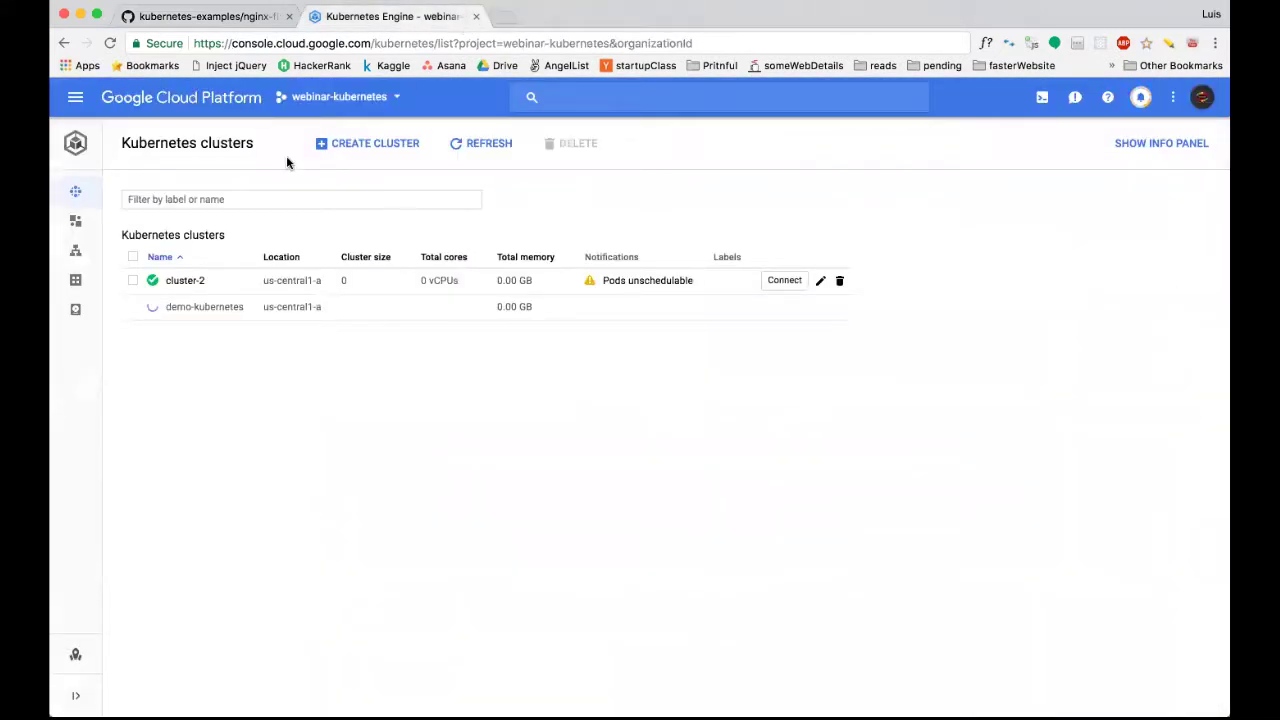
pyautogui.click(455, 143)
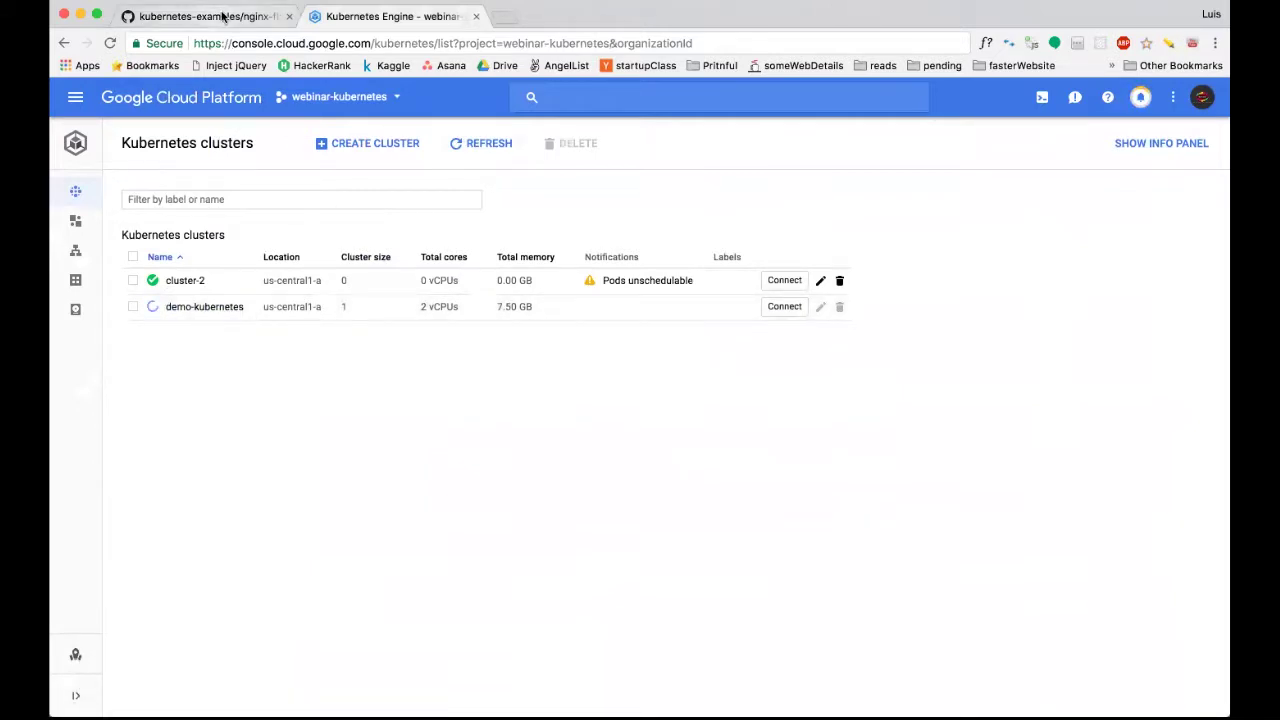
# Back in the README, highlight step 6's example gcloud get-credentials command.
pyautogui.click(224, 16)
pyautogui.scroll(-1, 464, 494)
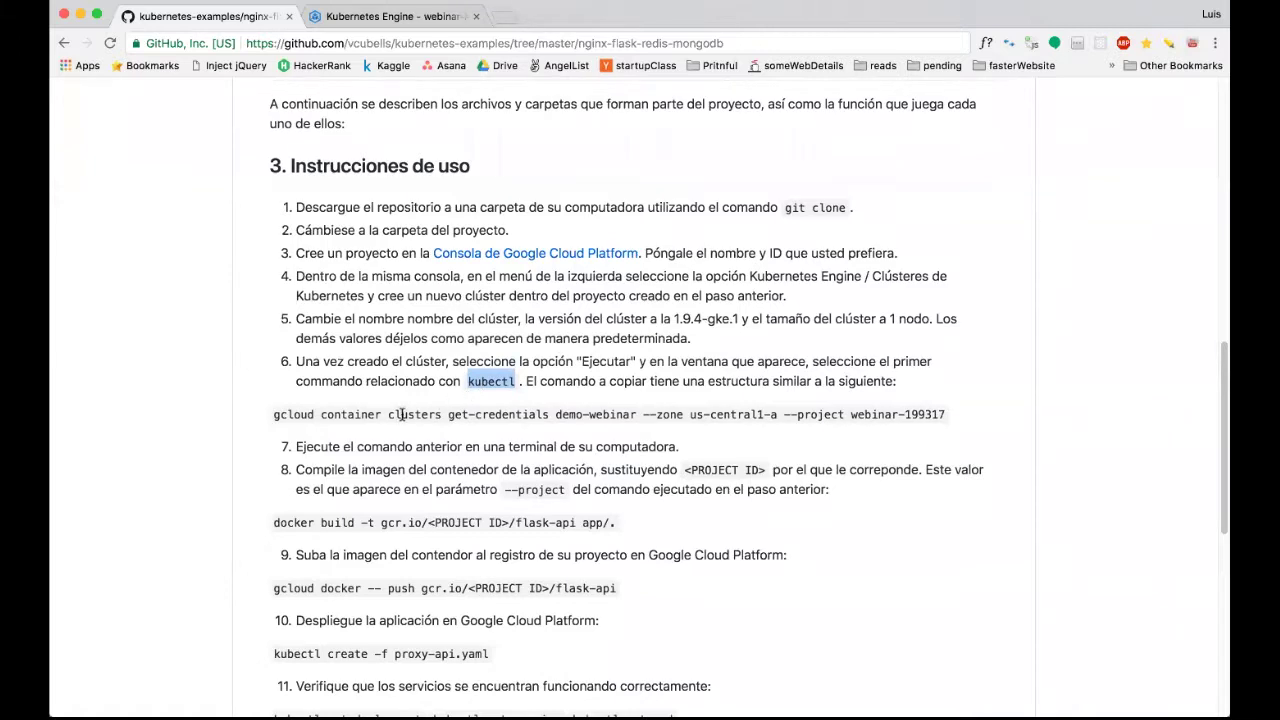
pyautogui.moveTo(276, 416); pyautogui.dragTo(888, 426)
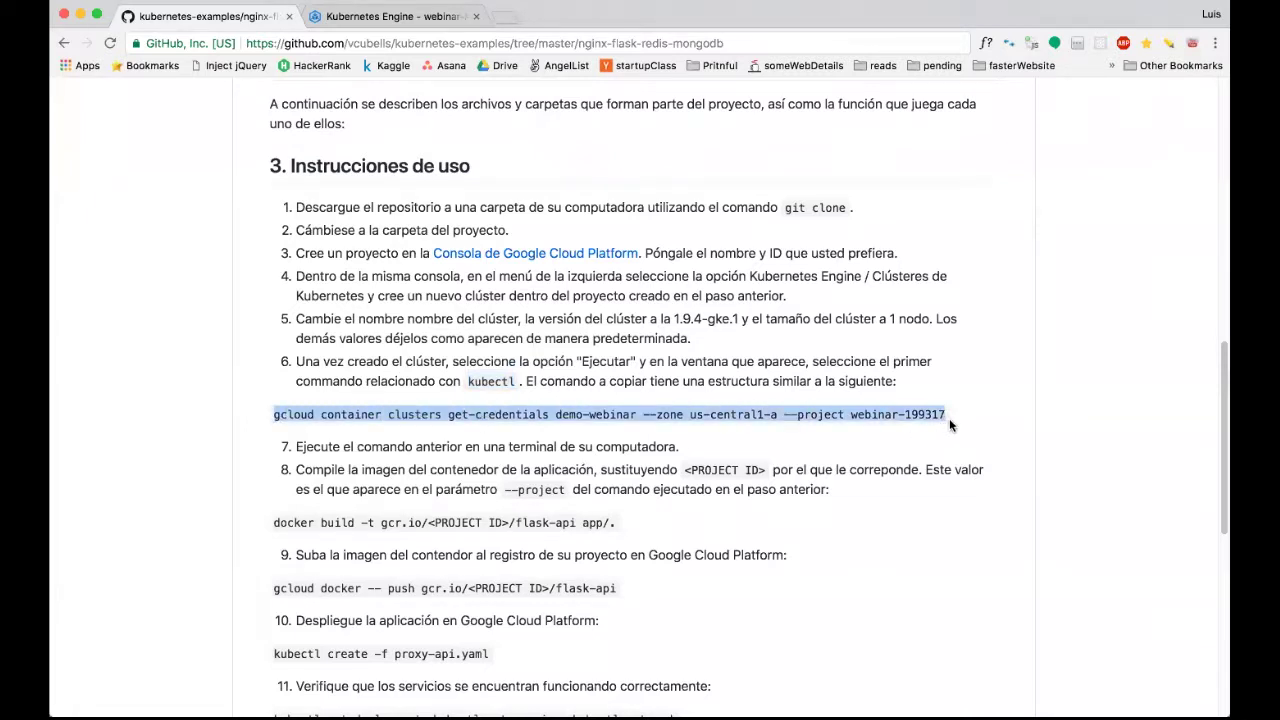
# Highlight the 'get-credentials demo-webinar' part and then the whole example gcloud command.
pyautogui.click(548, 428)
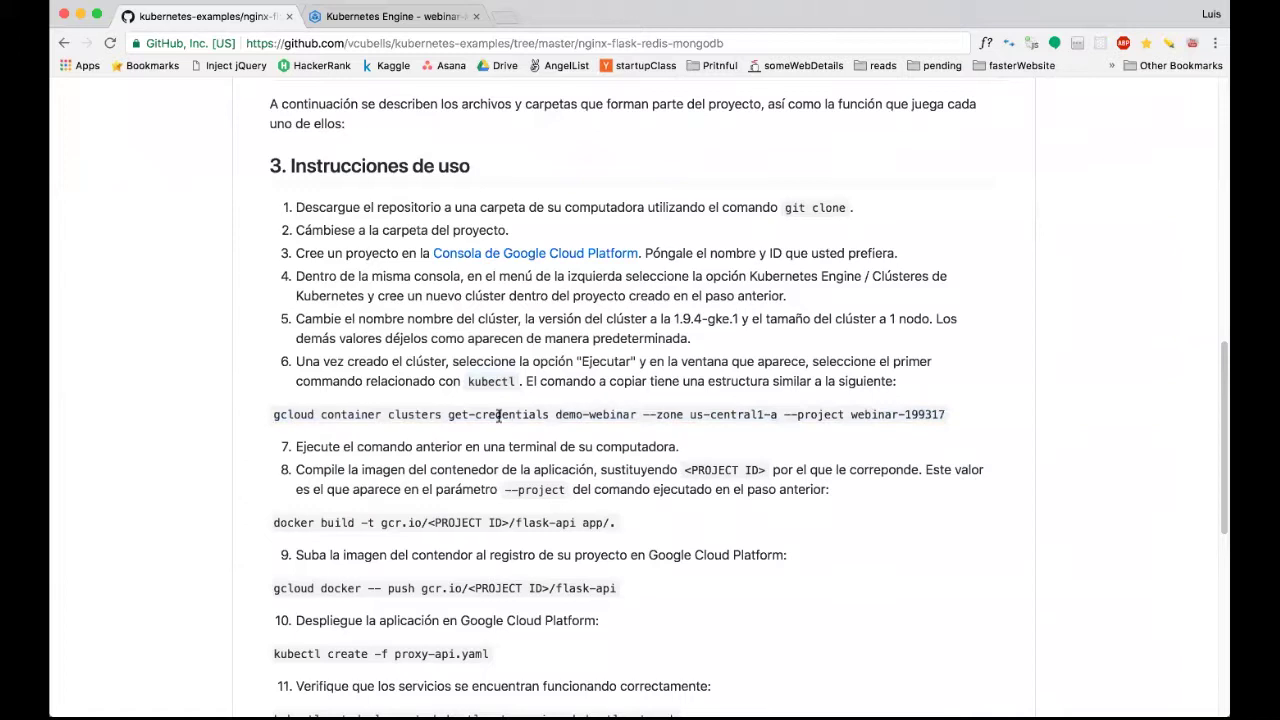
pyautogui.moveTo(448, 416); pyautogui.dragTo(632, 414)
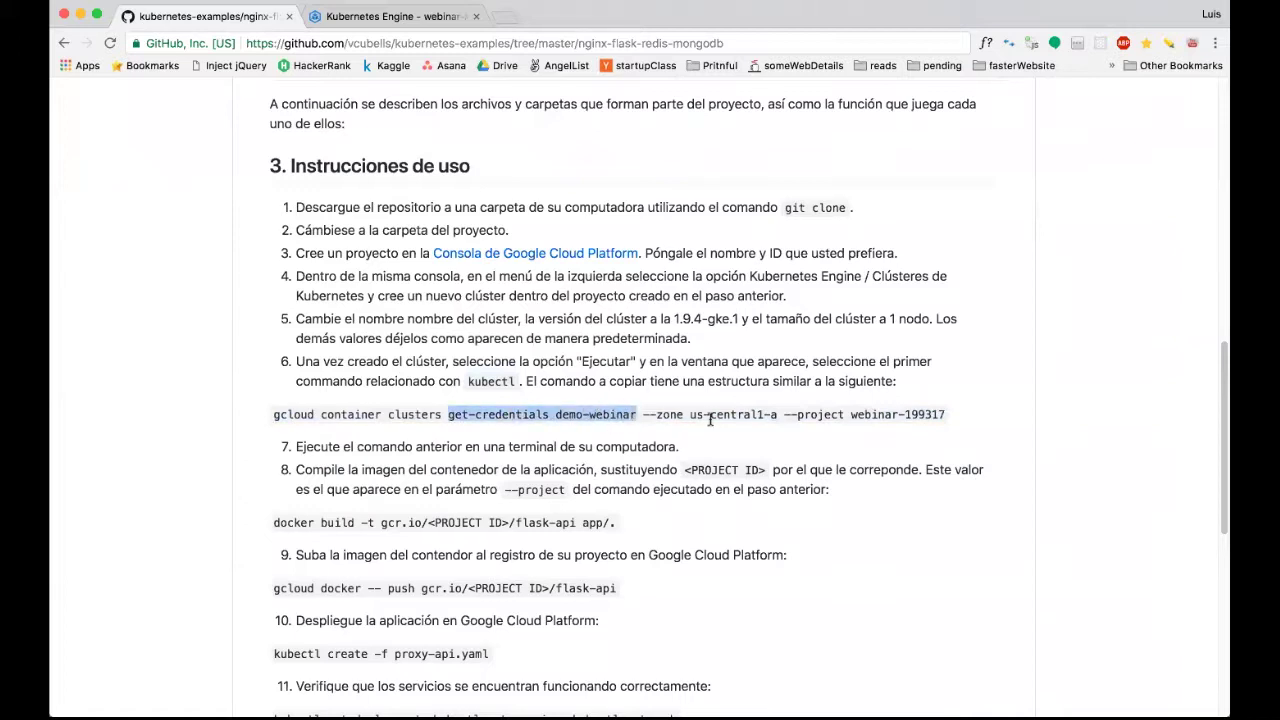
pyautogui.tripleClick(607, 420)
pyautogui.click(395, 17)
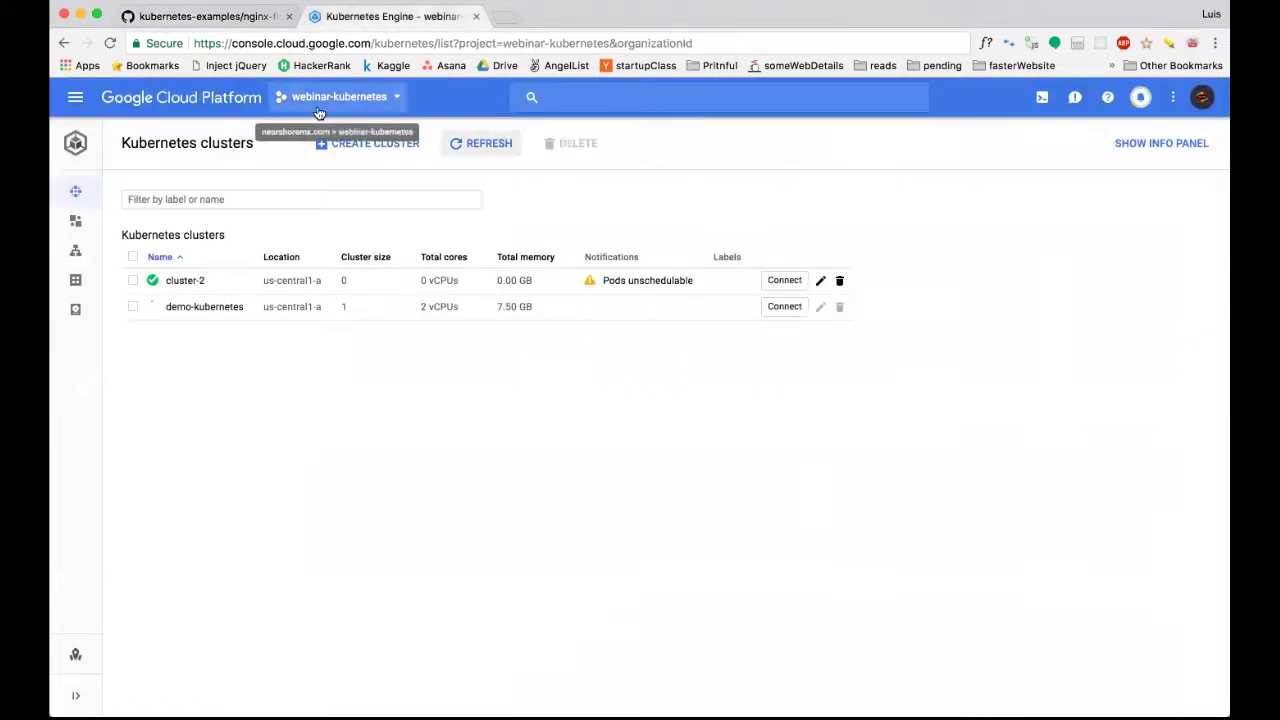
pyautogui.click(192, 20)
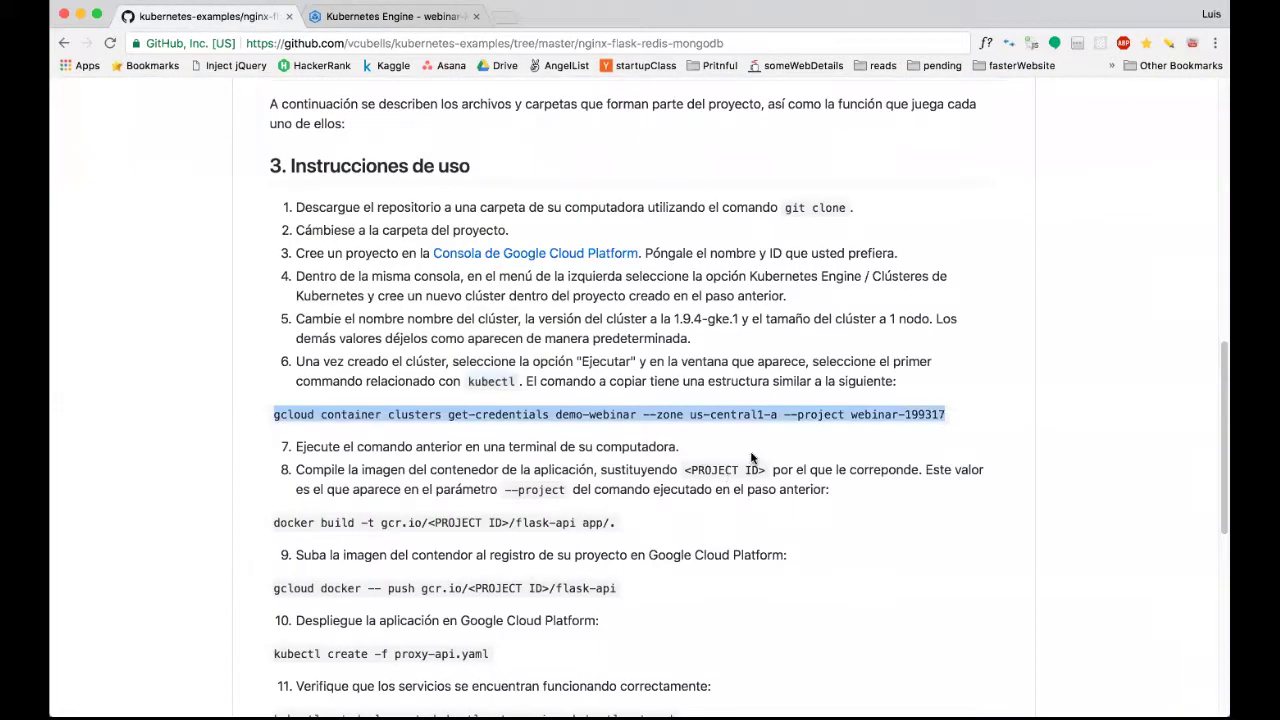
pyautogui.click(541, 412)
# Refresh the cluster list to check whether demo-kubernetes is ready, then reselect the README command.
pyautogui.click(390, 16)
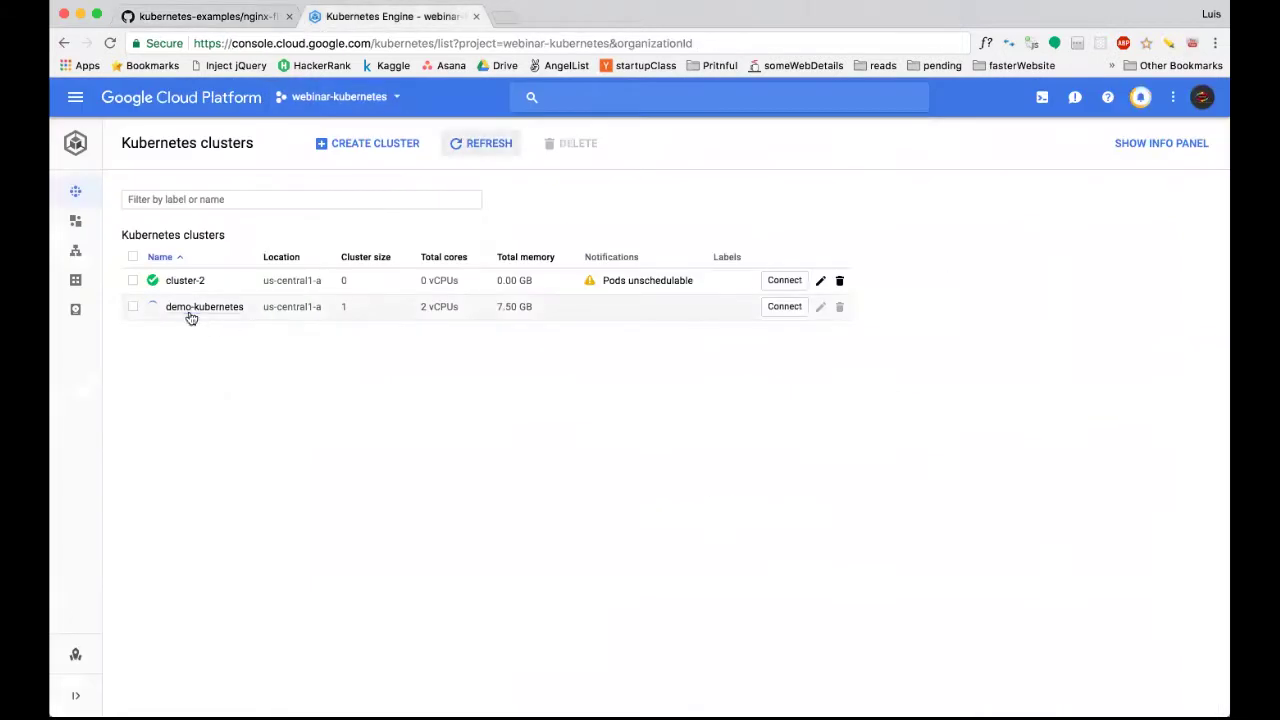
pyautogui.click(468, 147)
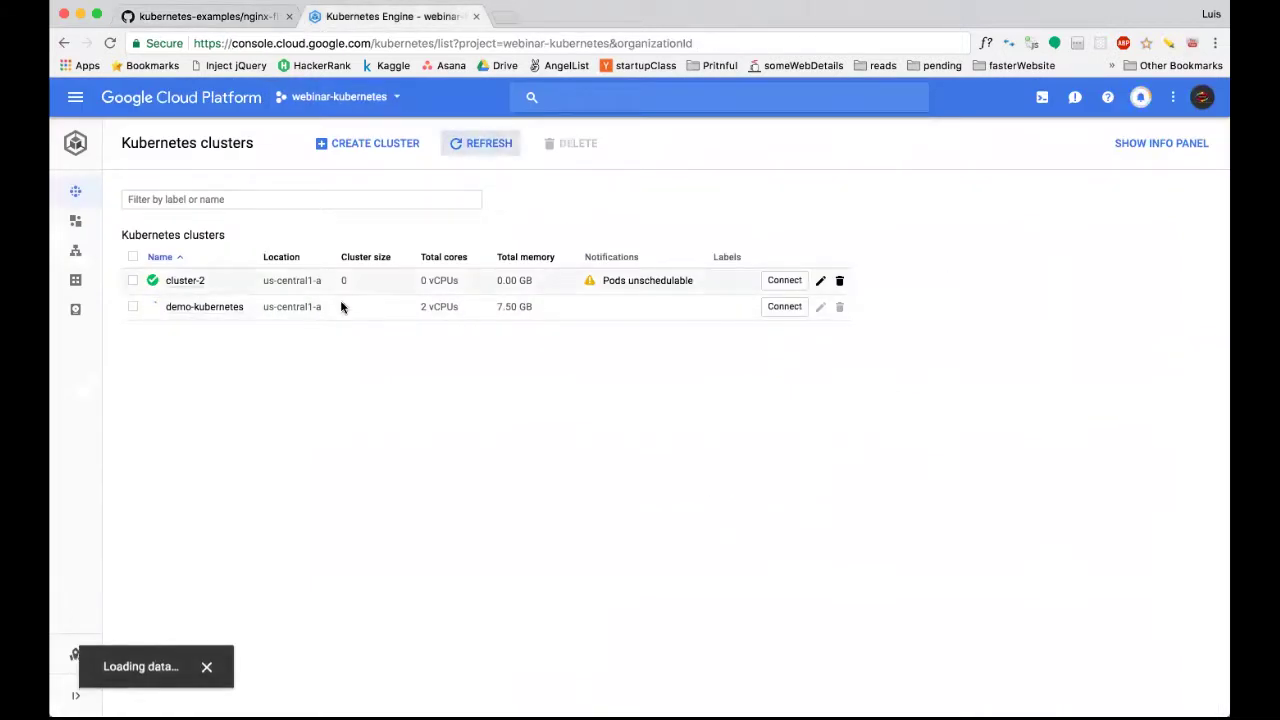
pyautogui.click(223, 17)
pyautogui.tripleClick(481, 416)
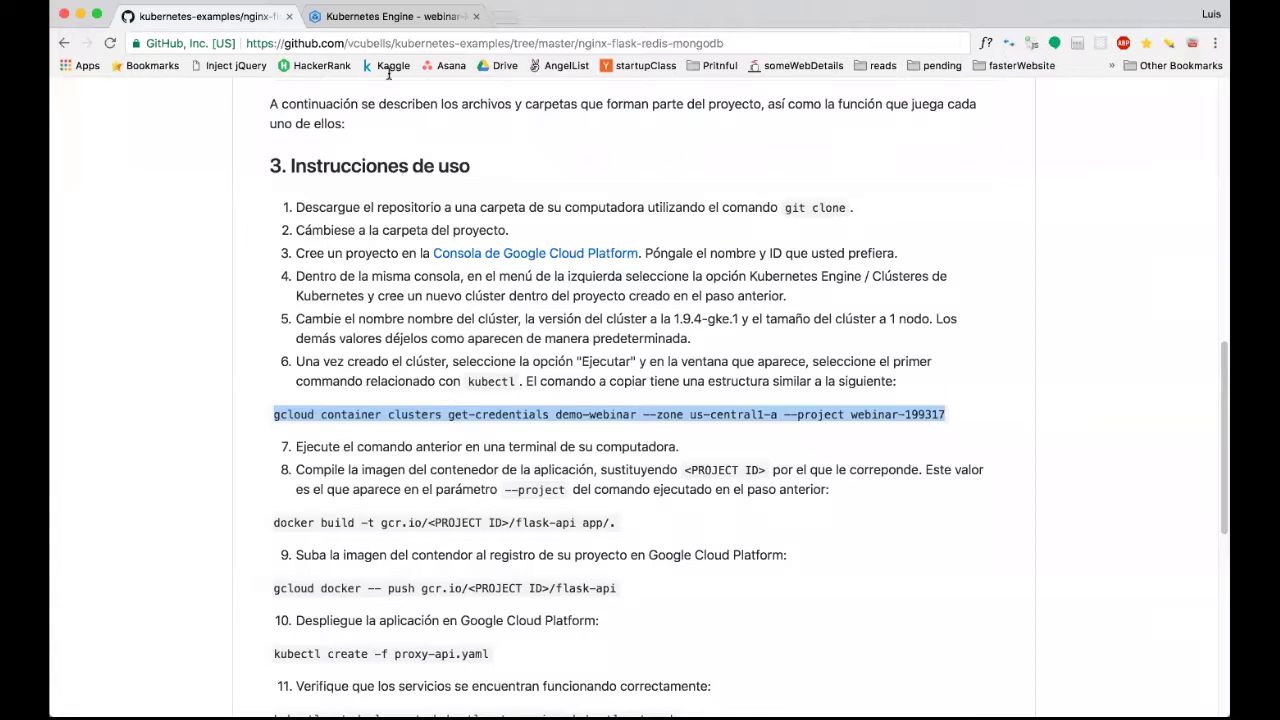
pyautogui.click(393, 18)
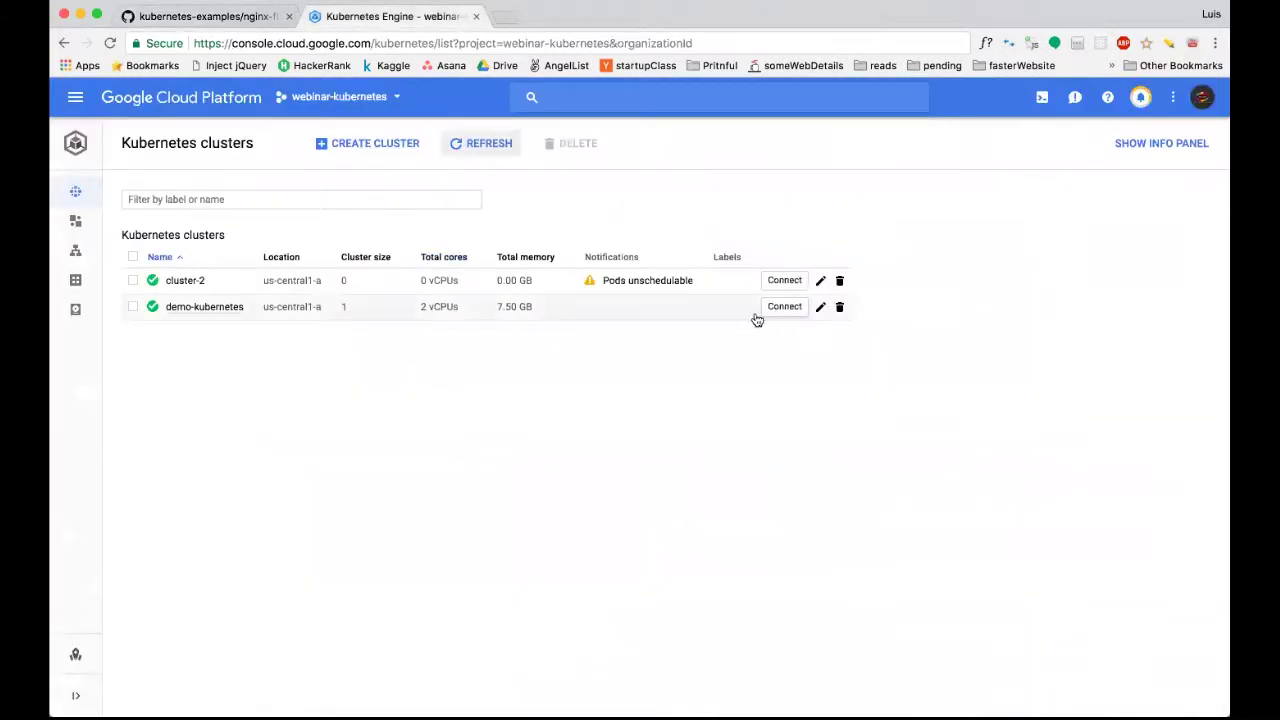
# Copy demo-kubernetes's get-credentials command from its Connect dialog and run it in Cloud Shell.
pyautogui.click(785, 306)
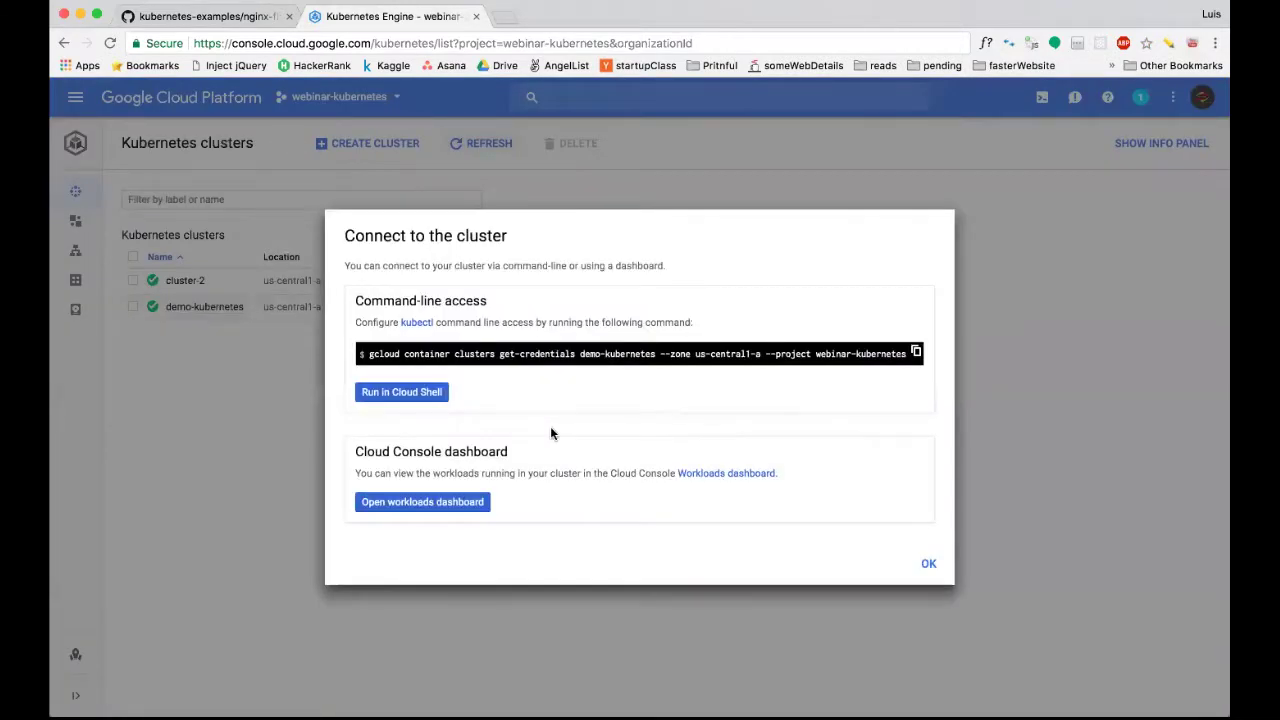
pyautogui.moveTo(369, 354); pyautogui.dragTo(905, 354)
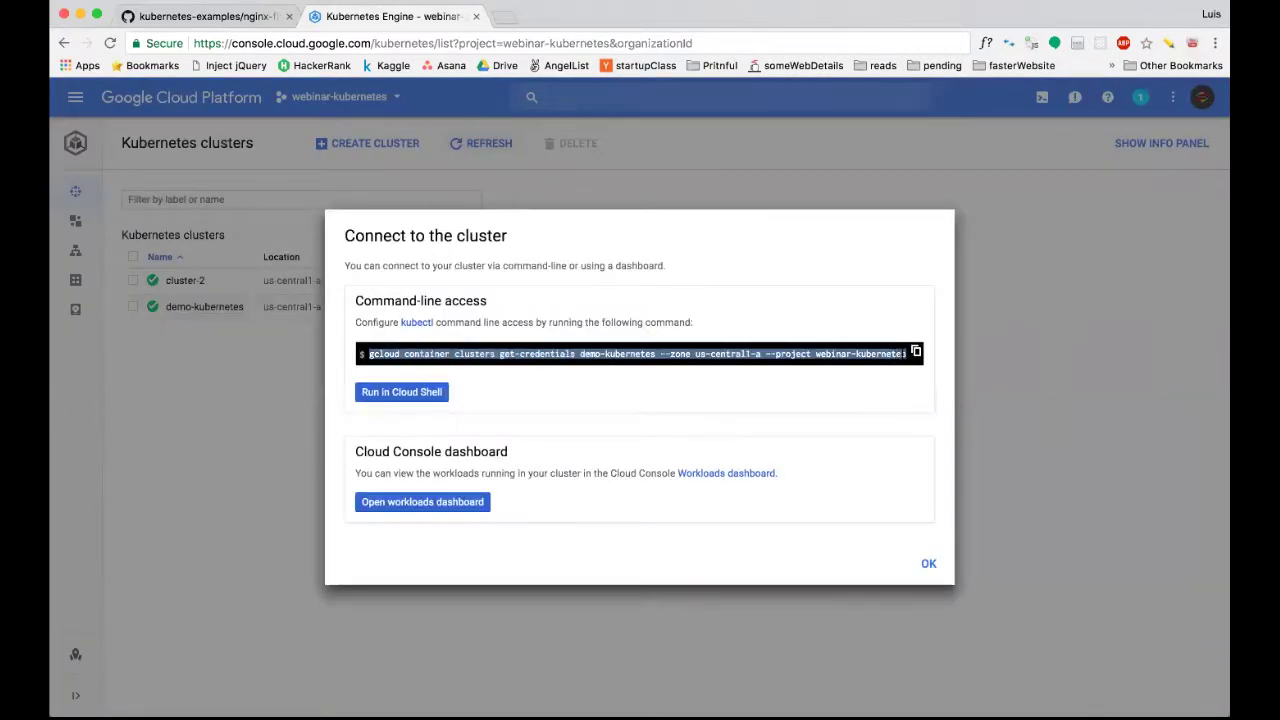
pyautogui.click(915, 353)
pyautogui.moveTo(838, 690)
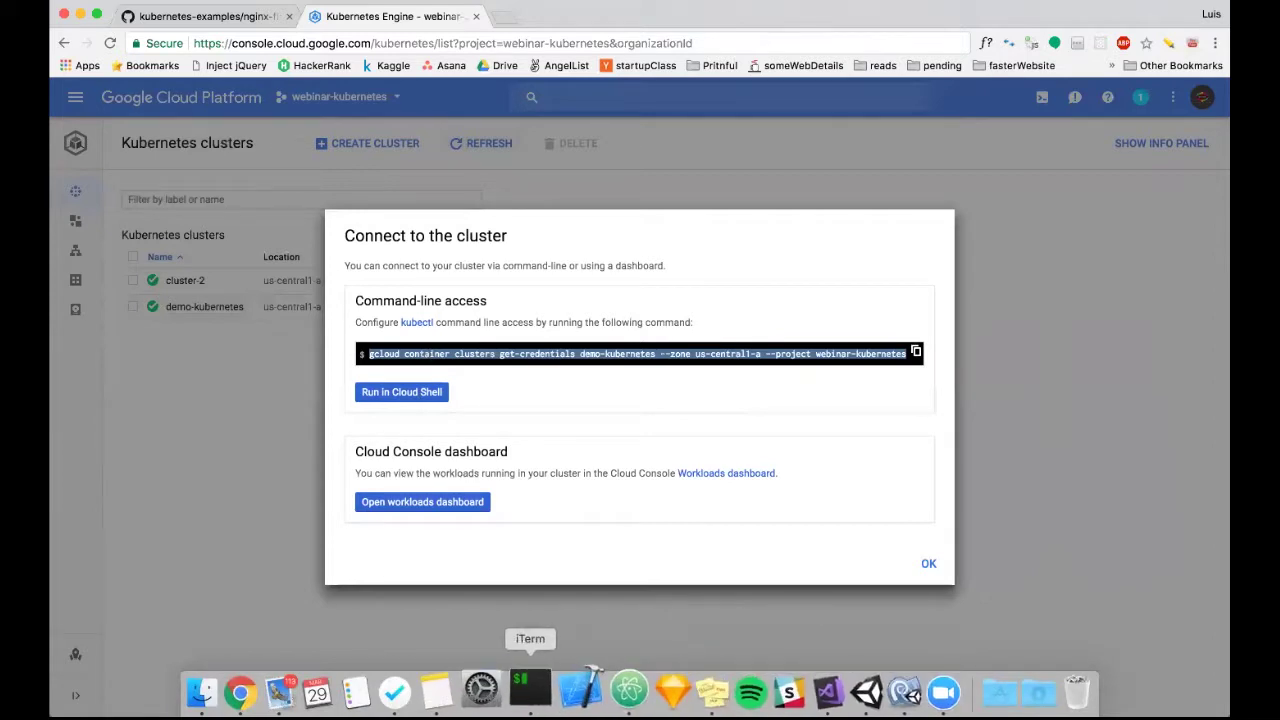
pyautogui.click(404, 400)
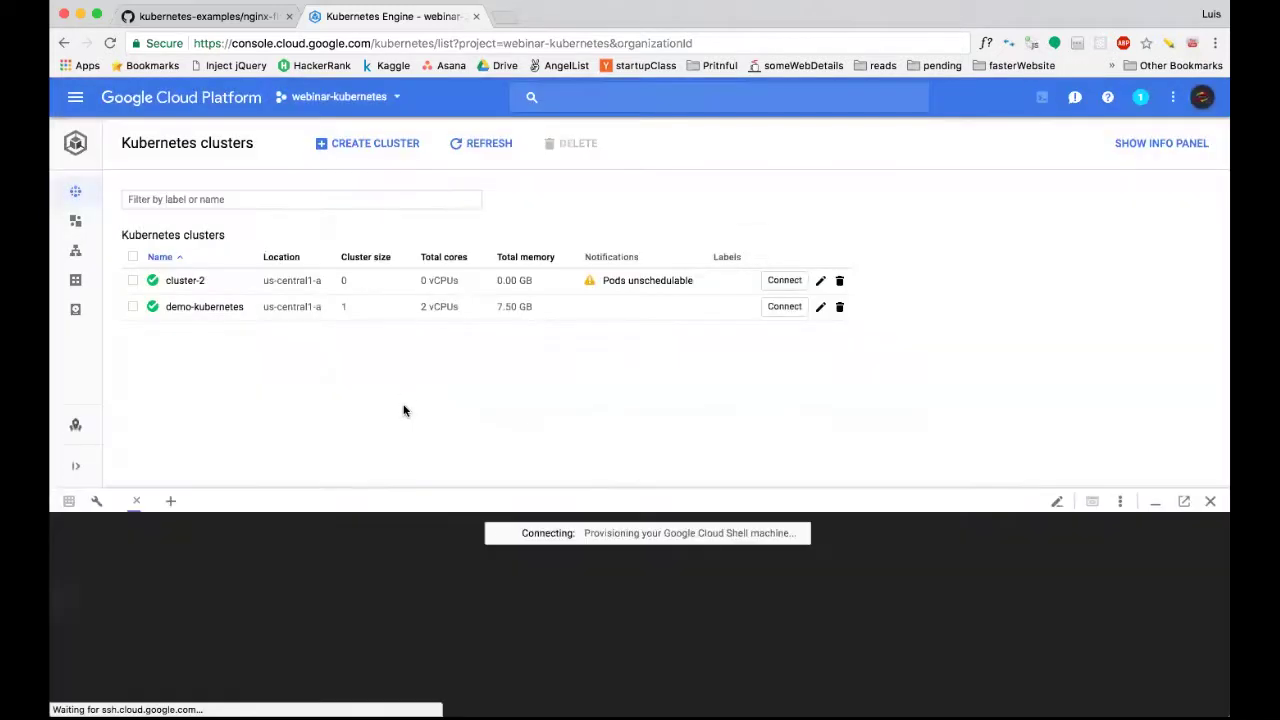
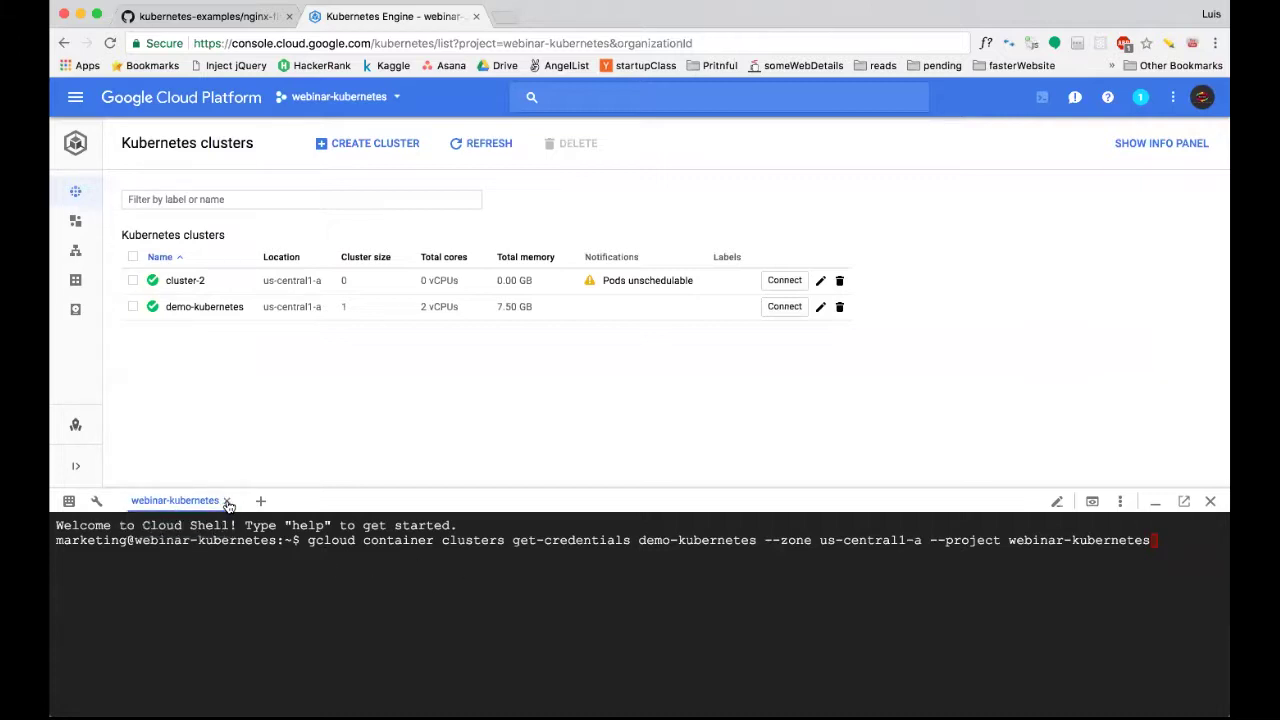
# Close Cloud Shell and fetch demo-kubernetes credentials with gcloud container clusters get-credentials in iTerm.
pyautogui.click(226, 500)
pyautogui.click(522, 692)
pyautogui.press('super+v')
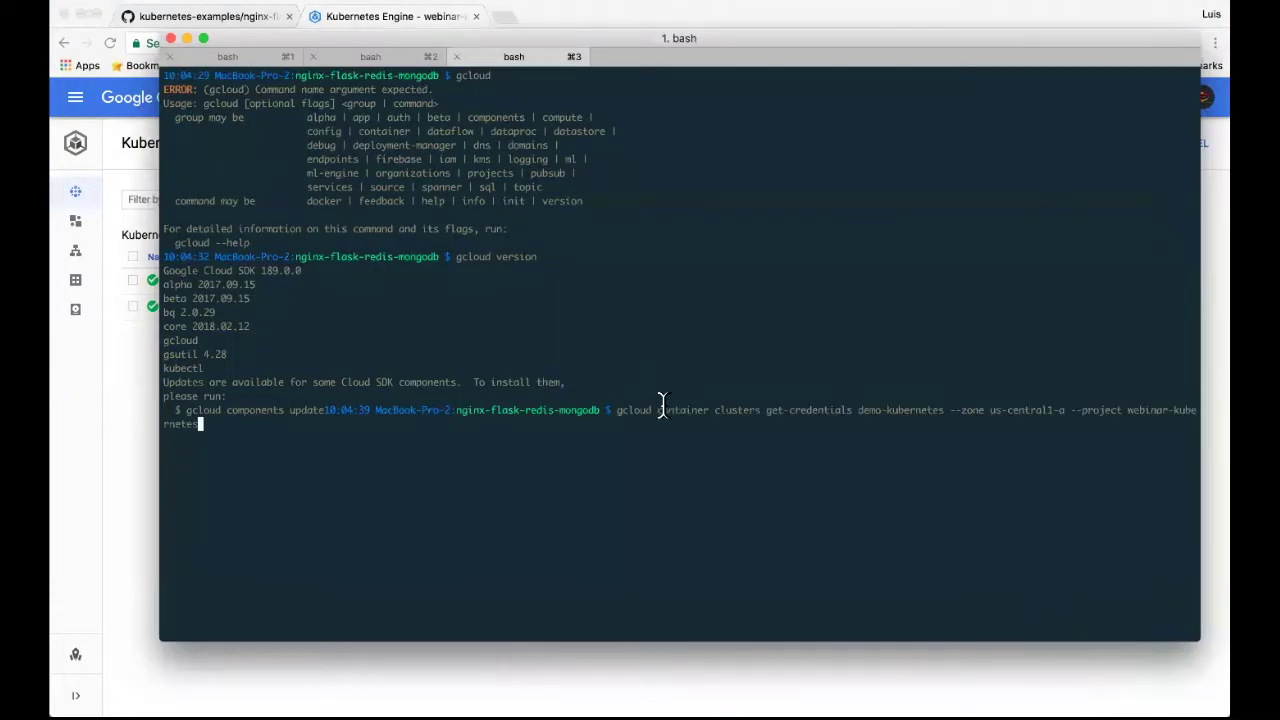
pyautogui.press('Return')
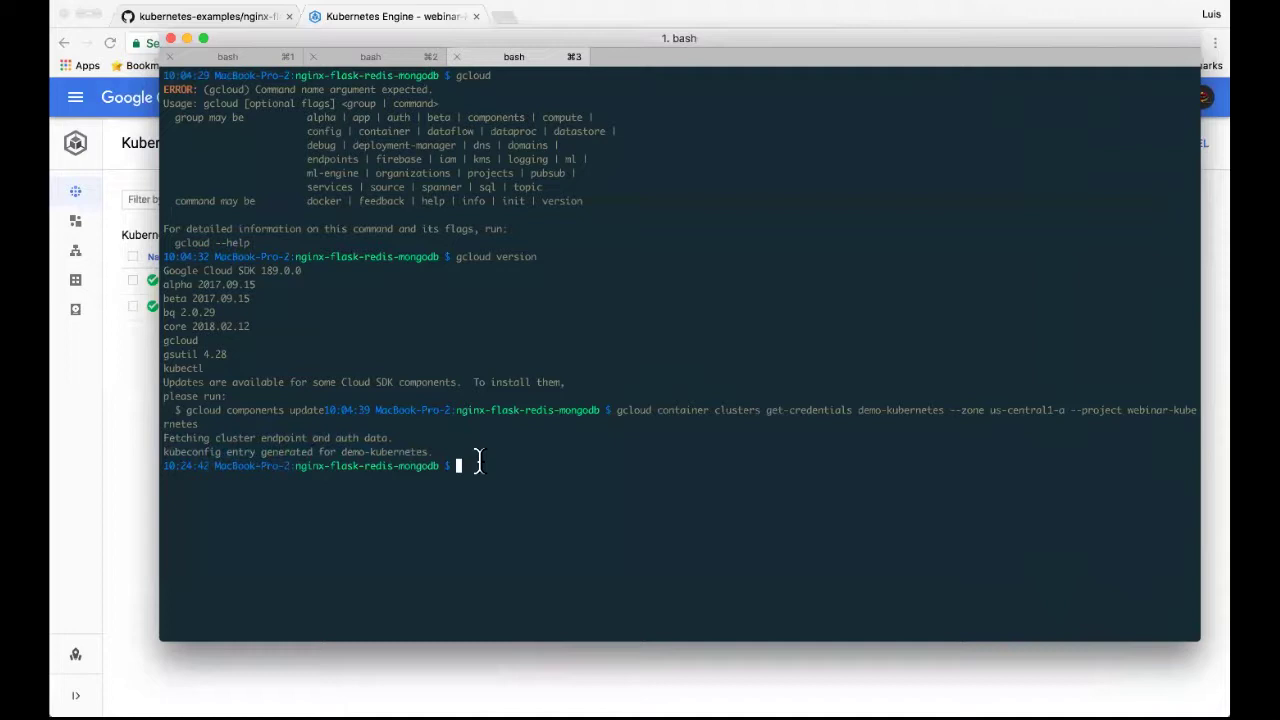
# Run kubectl config current-context to confirm demo-kubernetes is the active context, then return to the clusters page.
pyautogui.write('kubec')
pyautogui.write('tl ')
pyautogui.write('ver')
pyautogui.press('BackSpace')
pyautogui.press('BackSpace')
pyautogui.write('onfig')
pyautogui.write(' cu')
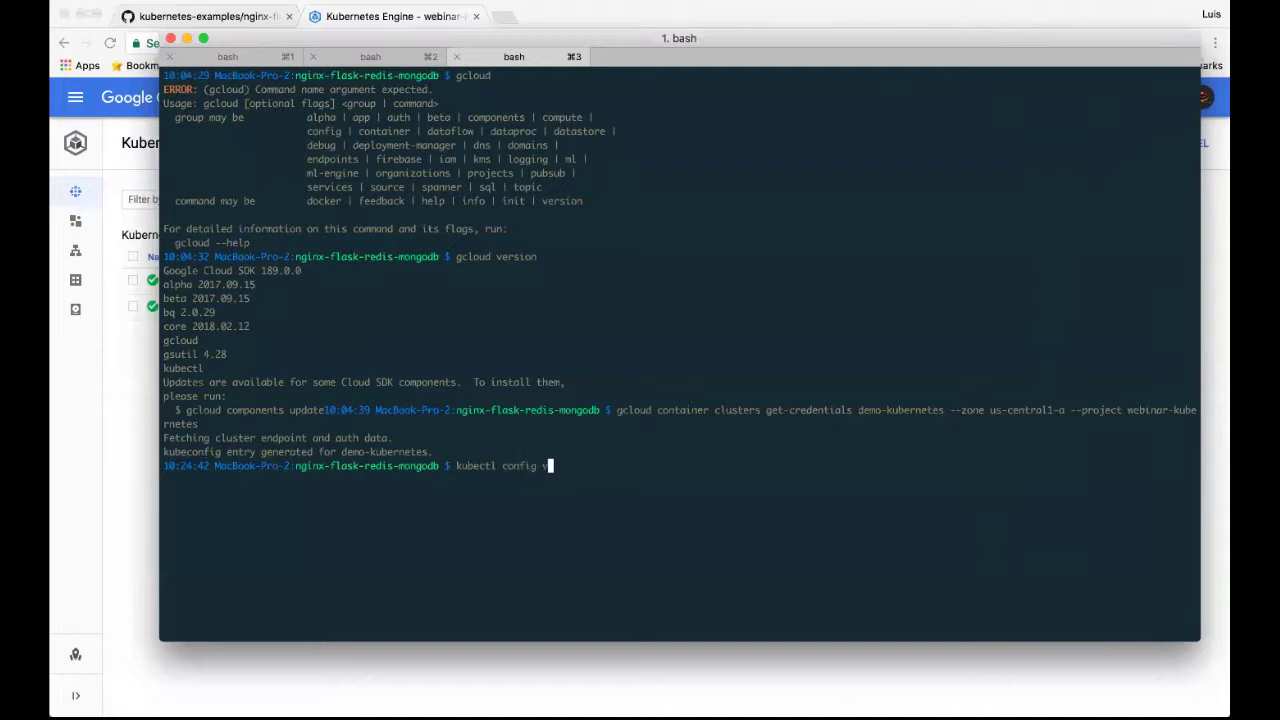
pyautogui.write('rren')
pyautogui.press('BackSpace')
pyautogui.press('BackSpace')
pyautogui.press('BackSpace')
pyautogui.press('BackSpace')
pyautogui.press('BackSpace')
pyautogui.write('urrent-context')
pyautogui.press('Return')
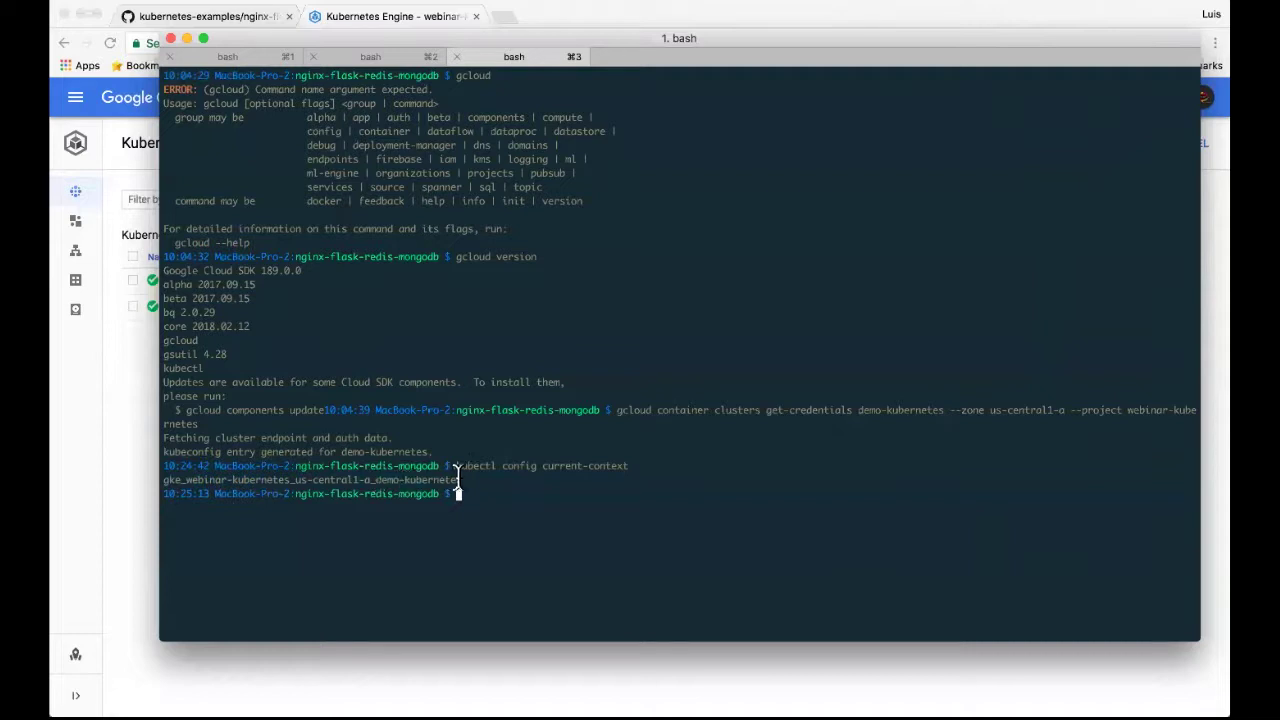
pyautogui.click(140, 405)
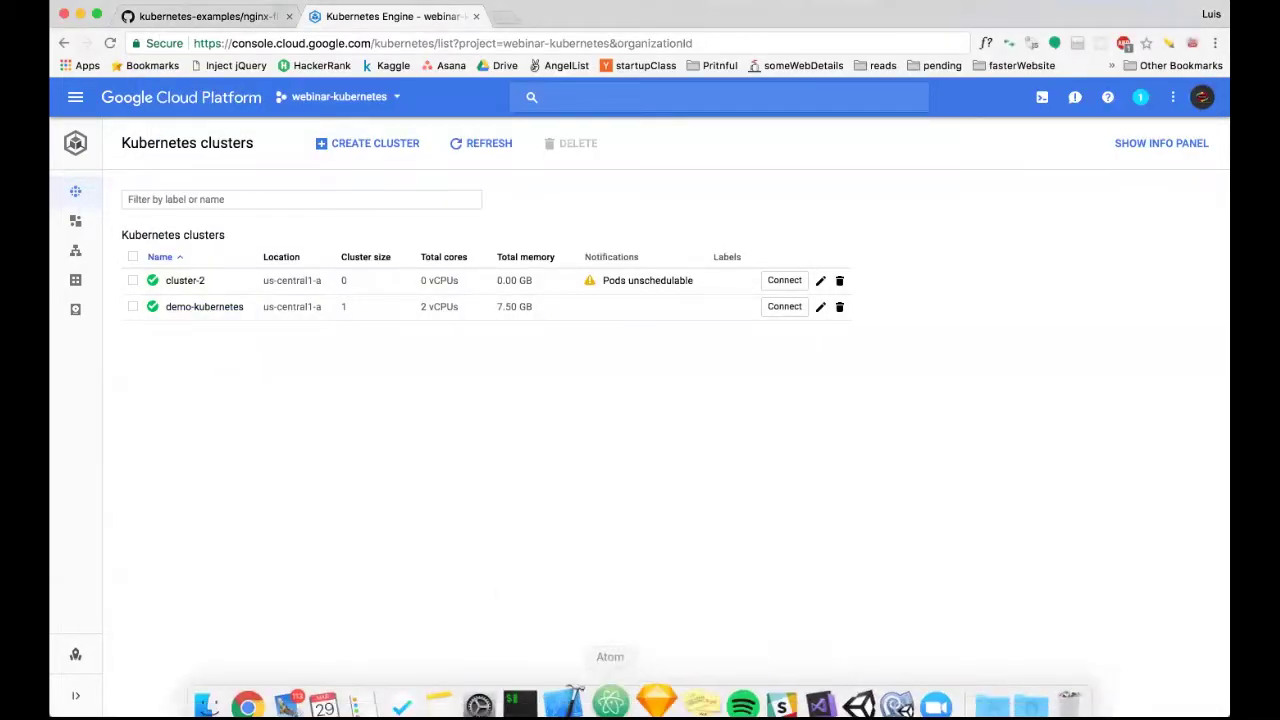
# View cluster-2's Connect command, dismiss it, and open the demo-kubernetes cluster details.
pyautogui.click(541, 690)
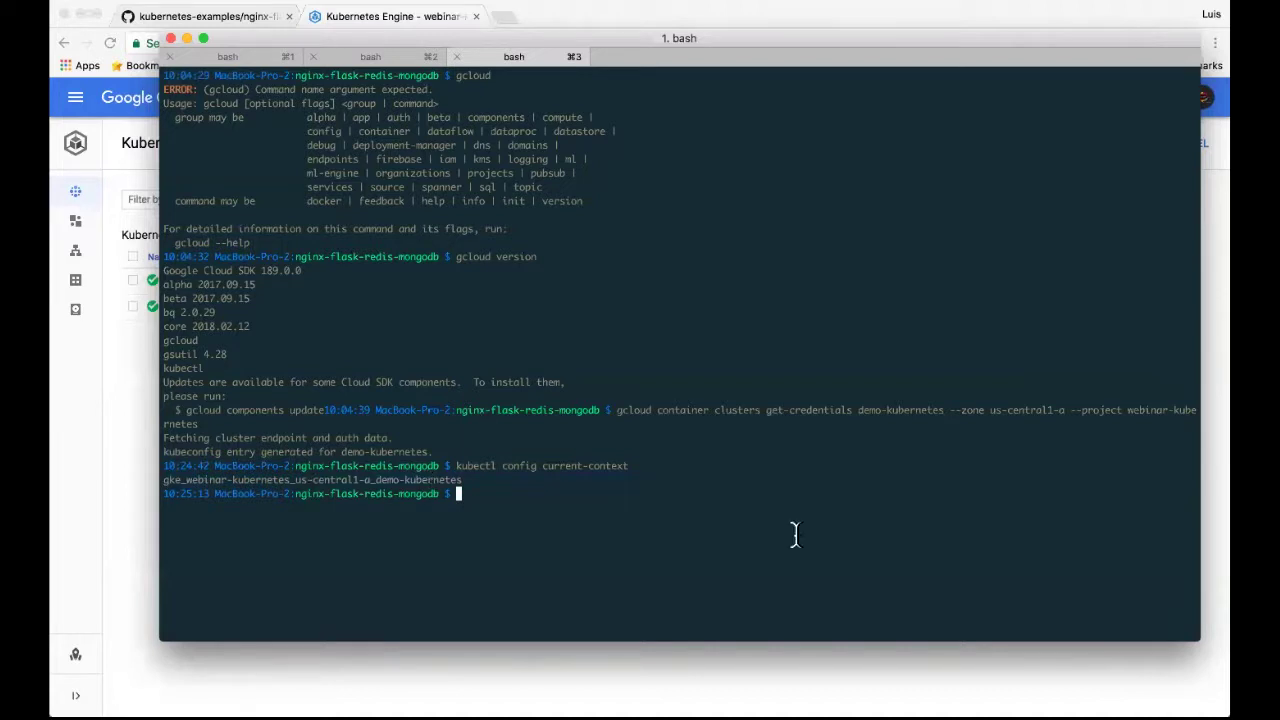
pyautogui.click(127, 394)
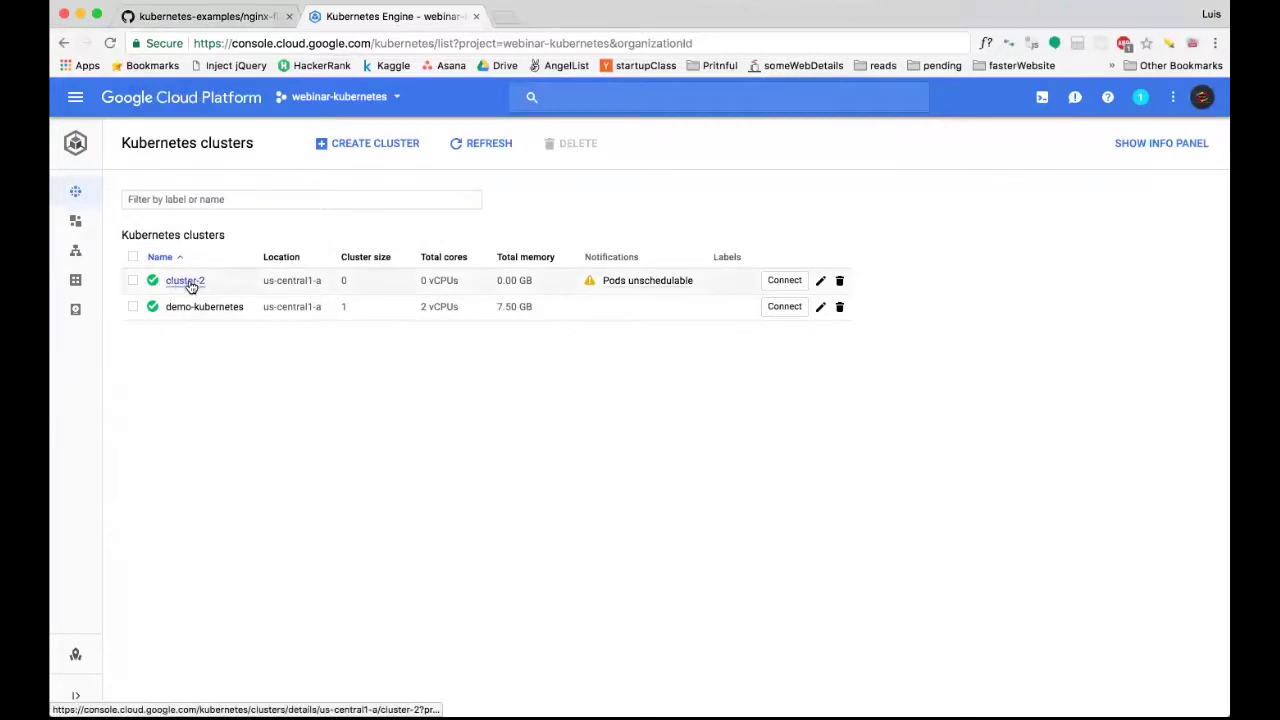
pyautogui.click(787, 289)
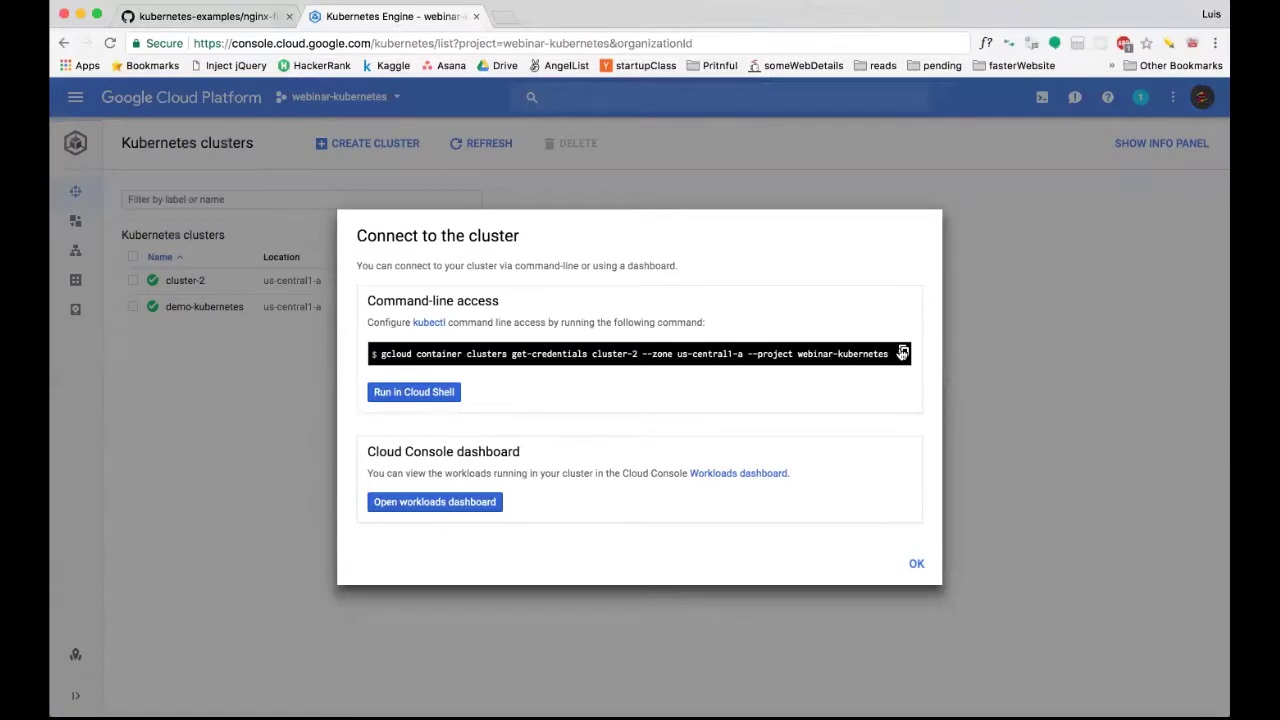
pyautogui.click(916, 567)
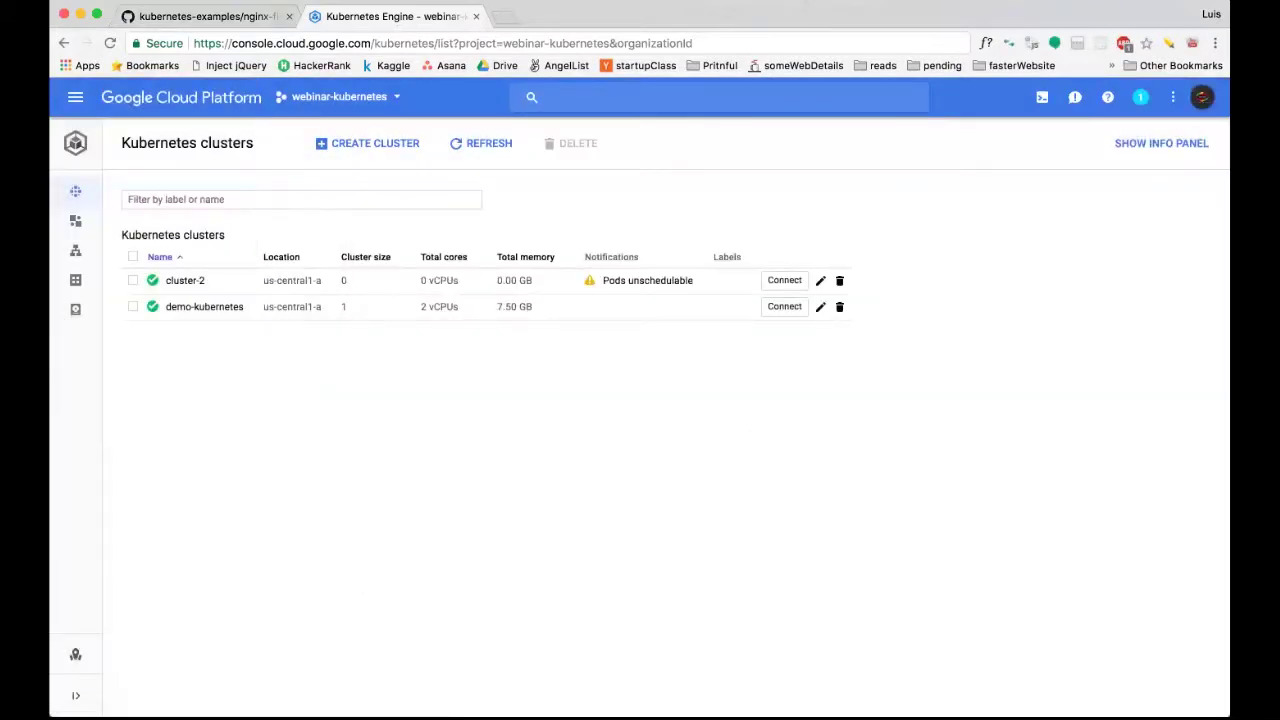
pyautogui.moveTo(720, 695)
pyautogui.click(172, 308)
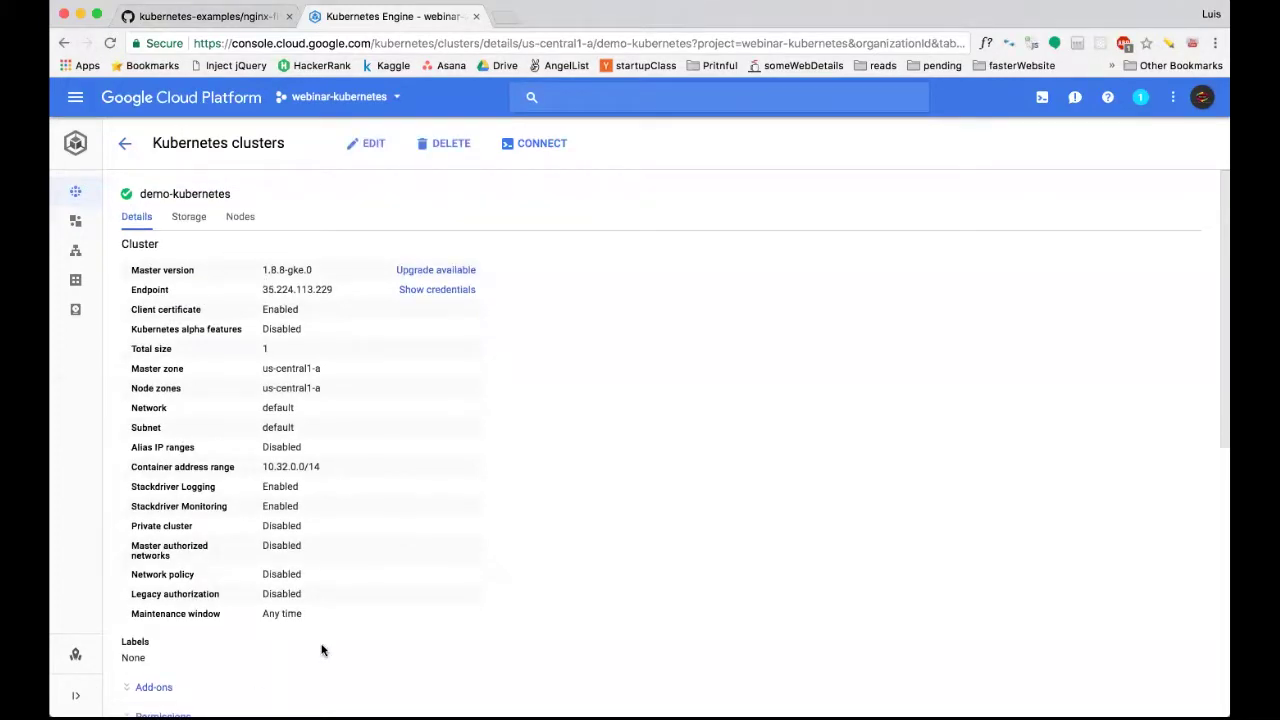
# Look over the cluster's Details and Storage tabs, then show its Nodes tab.
pyautogui.scroll(-10, 265, 525)
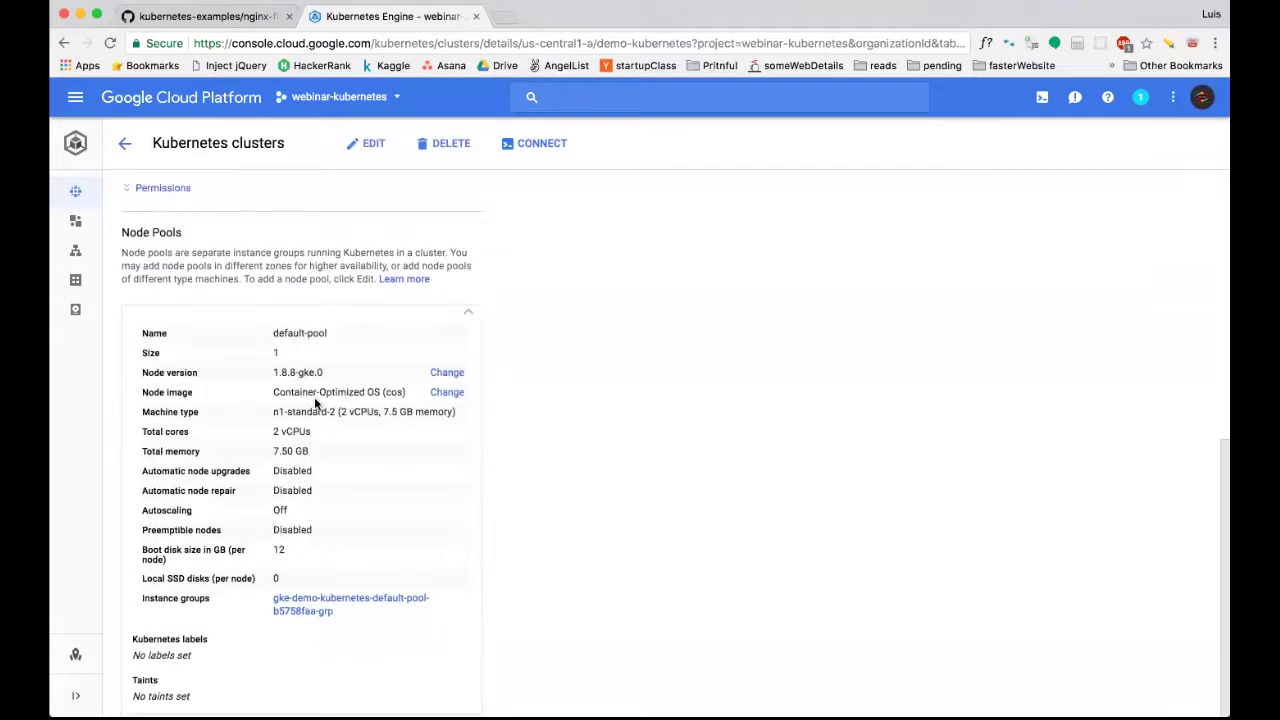
pyautogui.scroll(10, 315, 403)
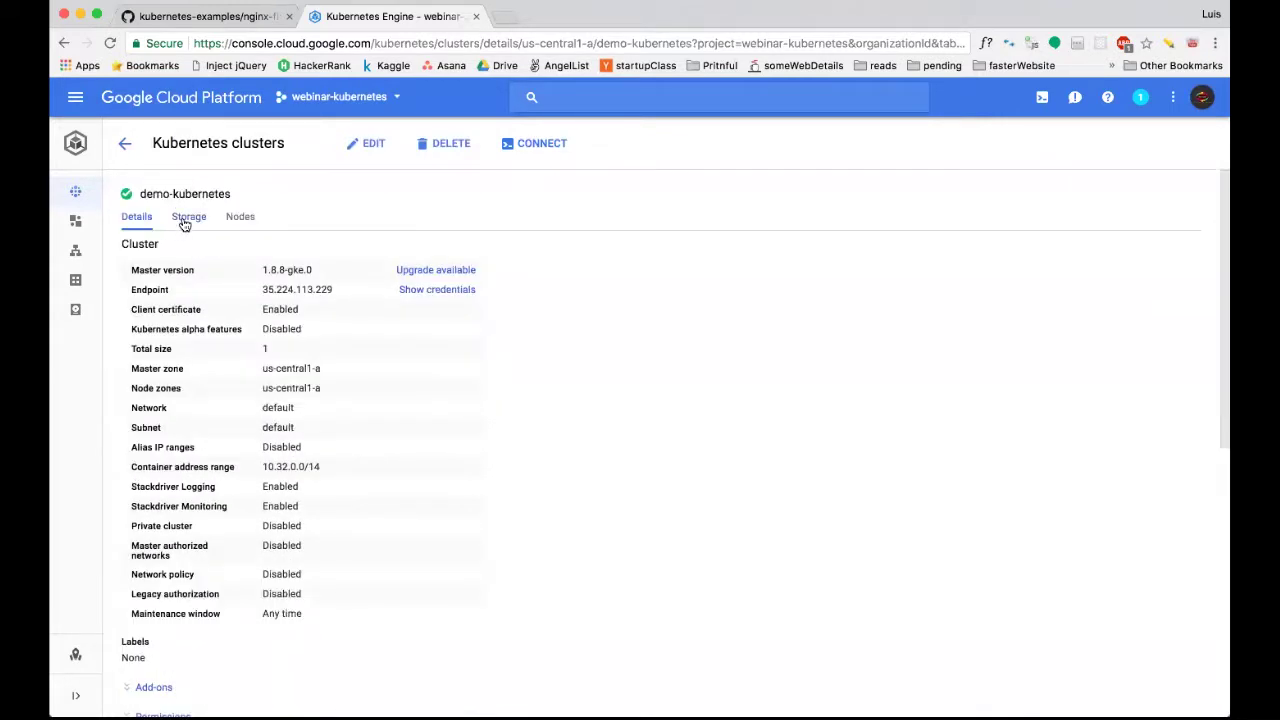
pyautogui.click(186, 218)
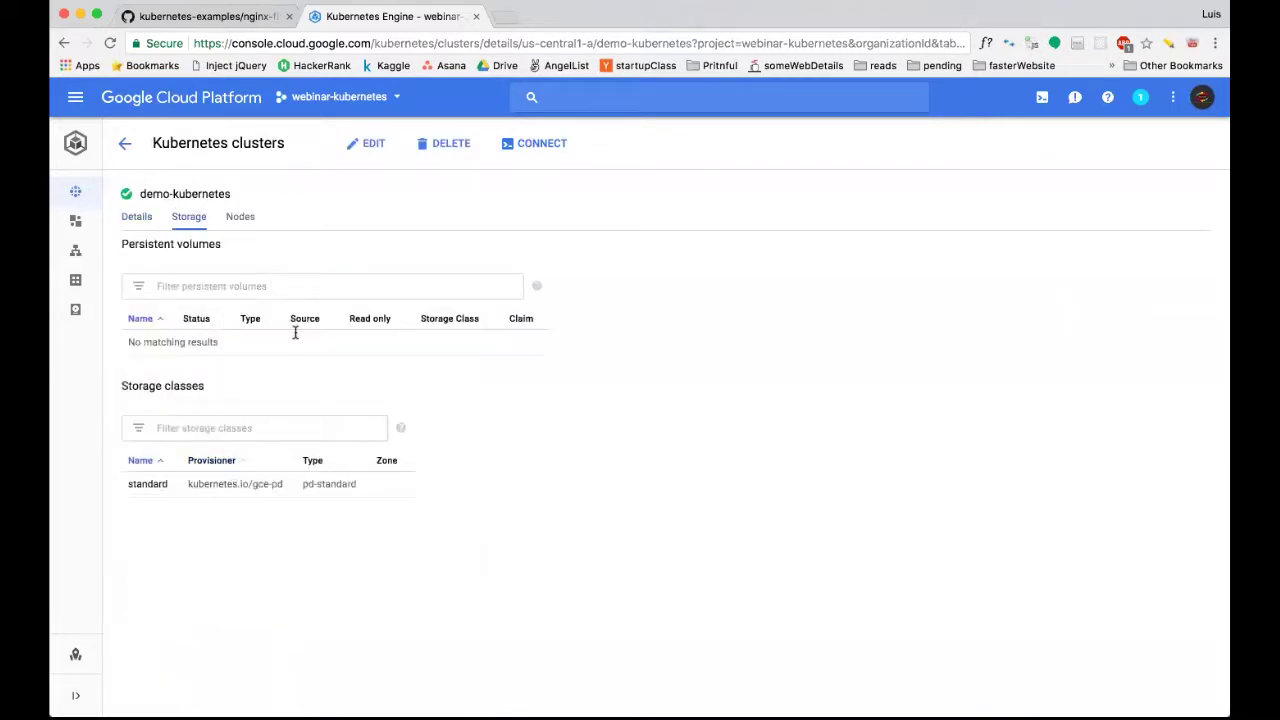
pyautogui.click(238, 217)
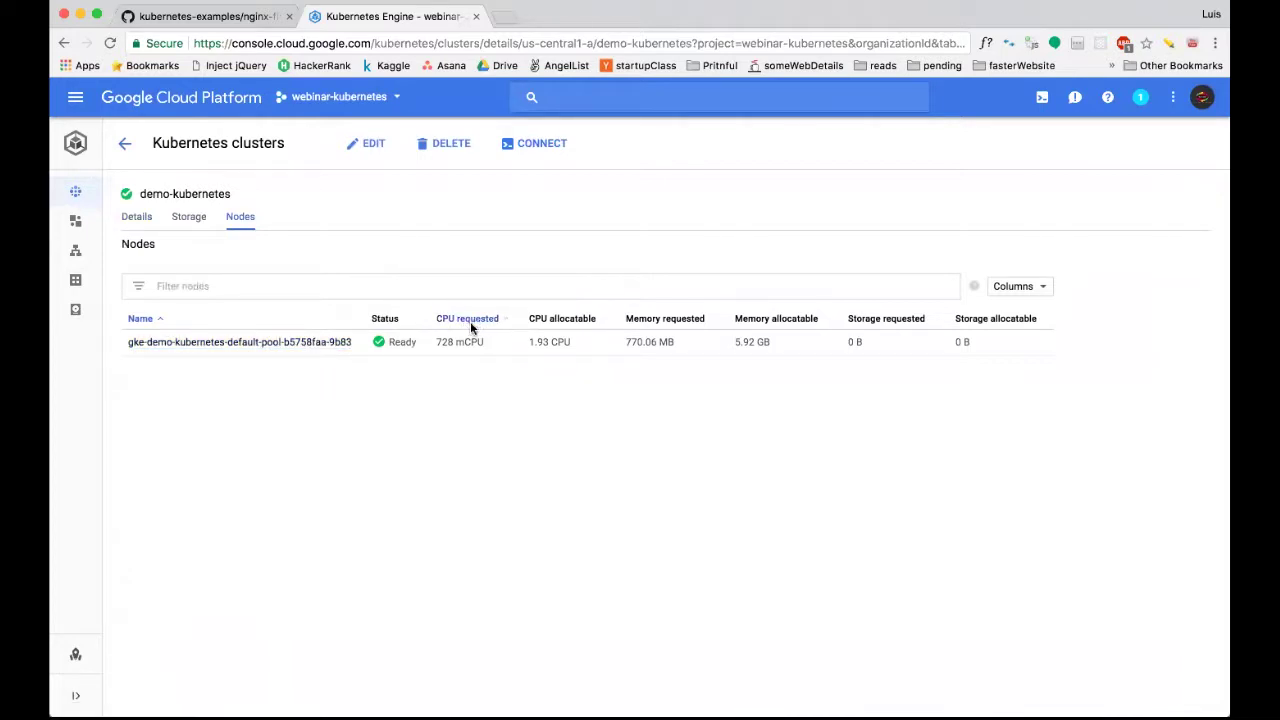
# Highlight the node's 728 mCPU CPU request, then open the default-pool node's details.
pyautogui.moveTo(434, 341); pyautogui.dragTo(484, 341)
pyautogui.click(483, 341)
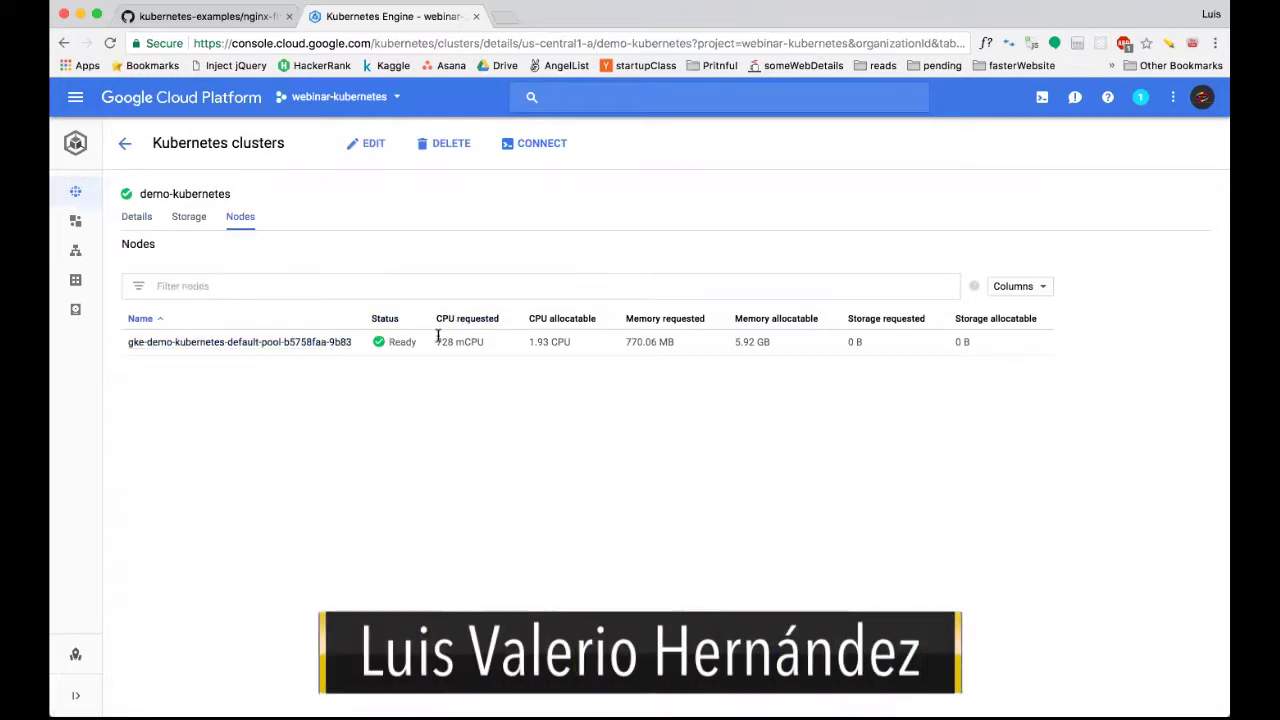
pyautogui.moveTo(436, 340); pyautogui.dragTo(484, 342)
pyautogui.click(486, 344)
pyautogui.tripleClick(460, 341)
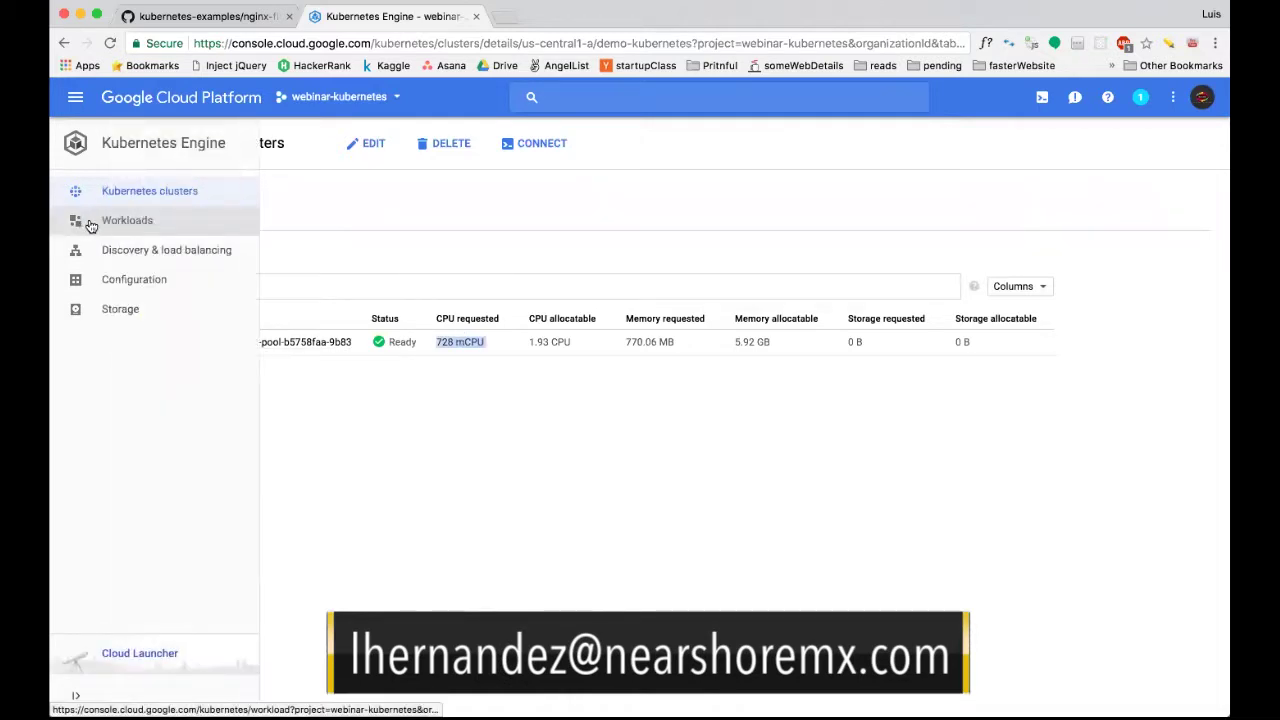
pyautogui.click(418, 372)
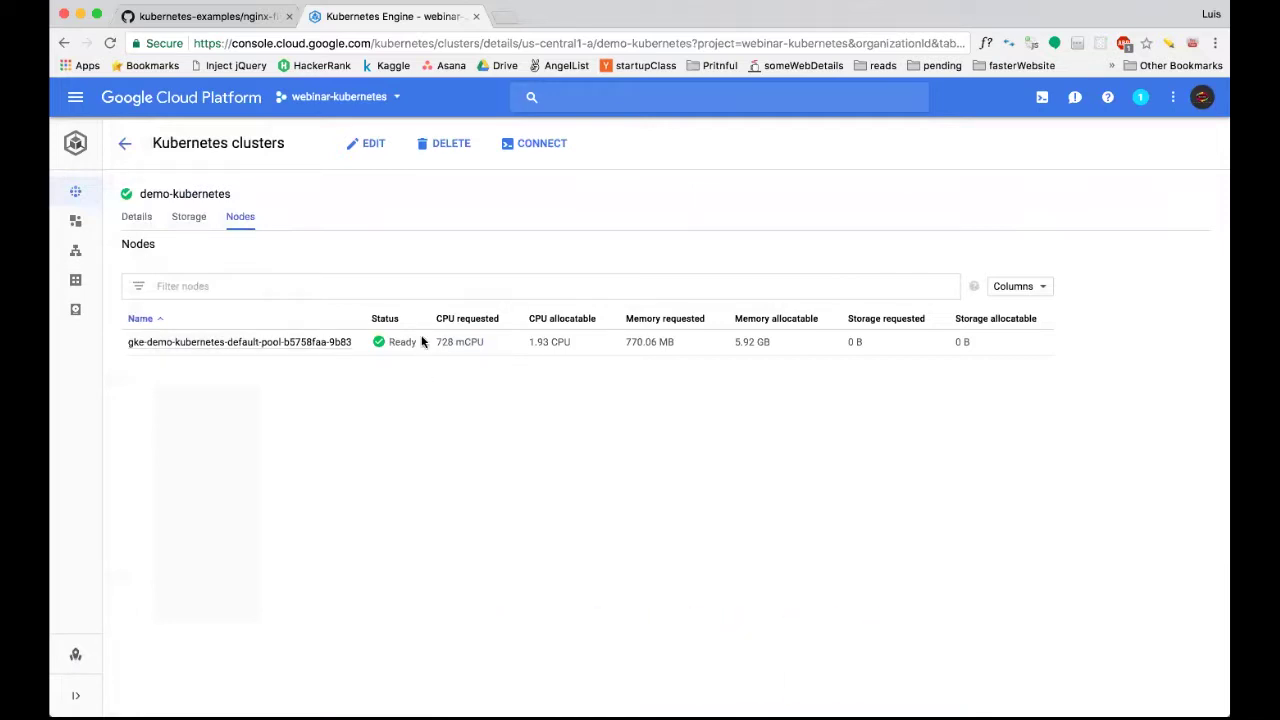
pyautogui.click(335, 343)
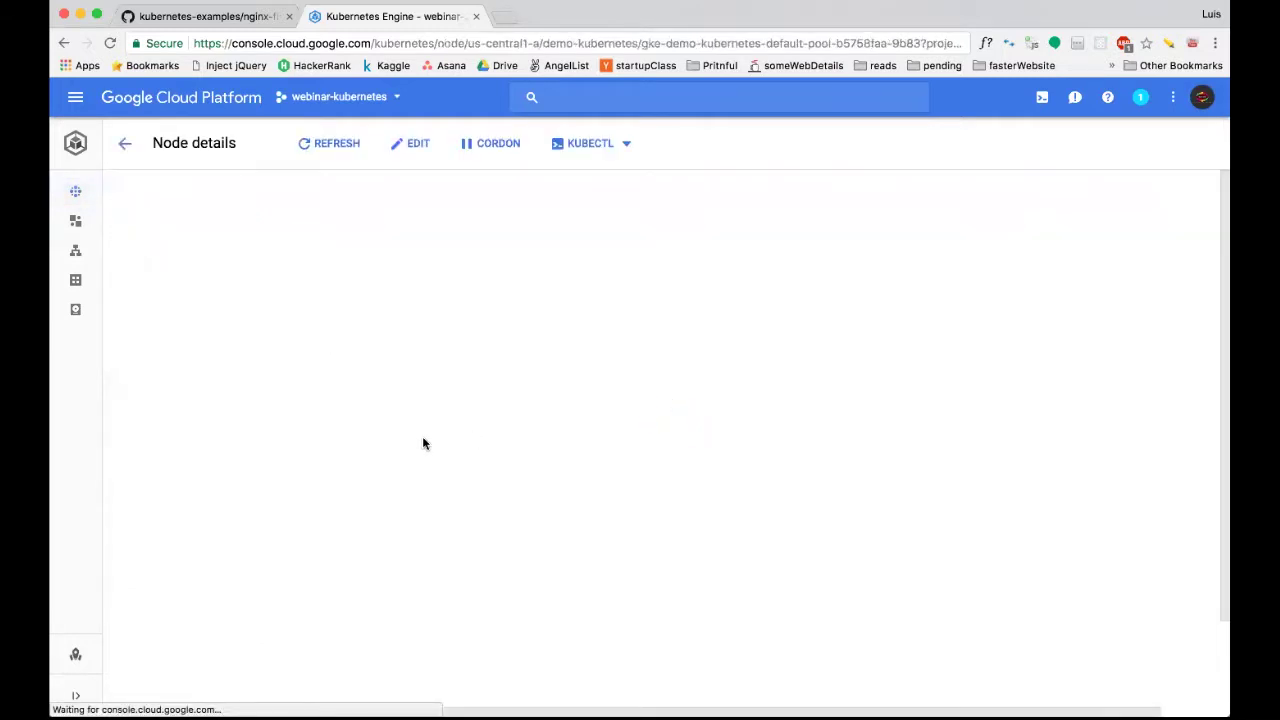
# Browse the node's pods, inspect the fluentd-gcp pod's KUBECTL Exec options, then go back to the node.
pyautogui.scroll(-1, 376, 421)
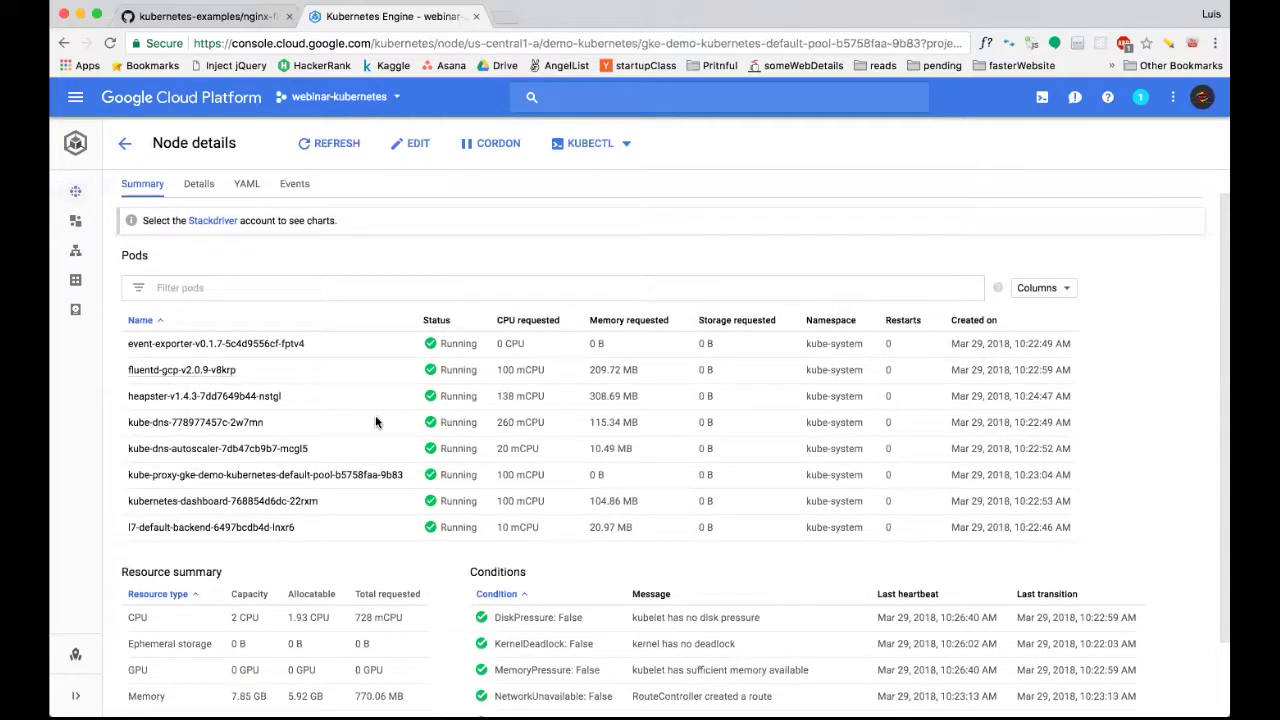
pyautogui.scroll(-1, 376, 421)
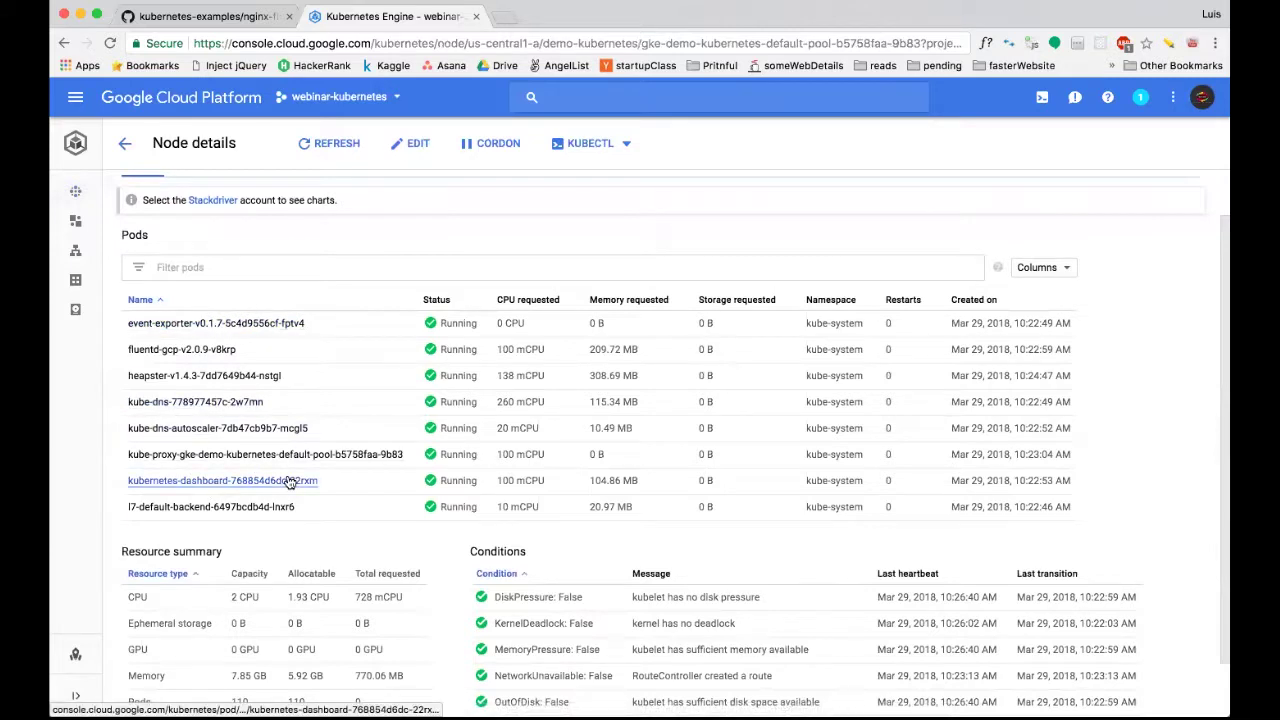
pyautogui.scroll(-2, 288, 482)
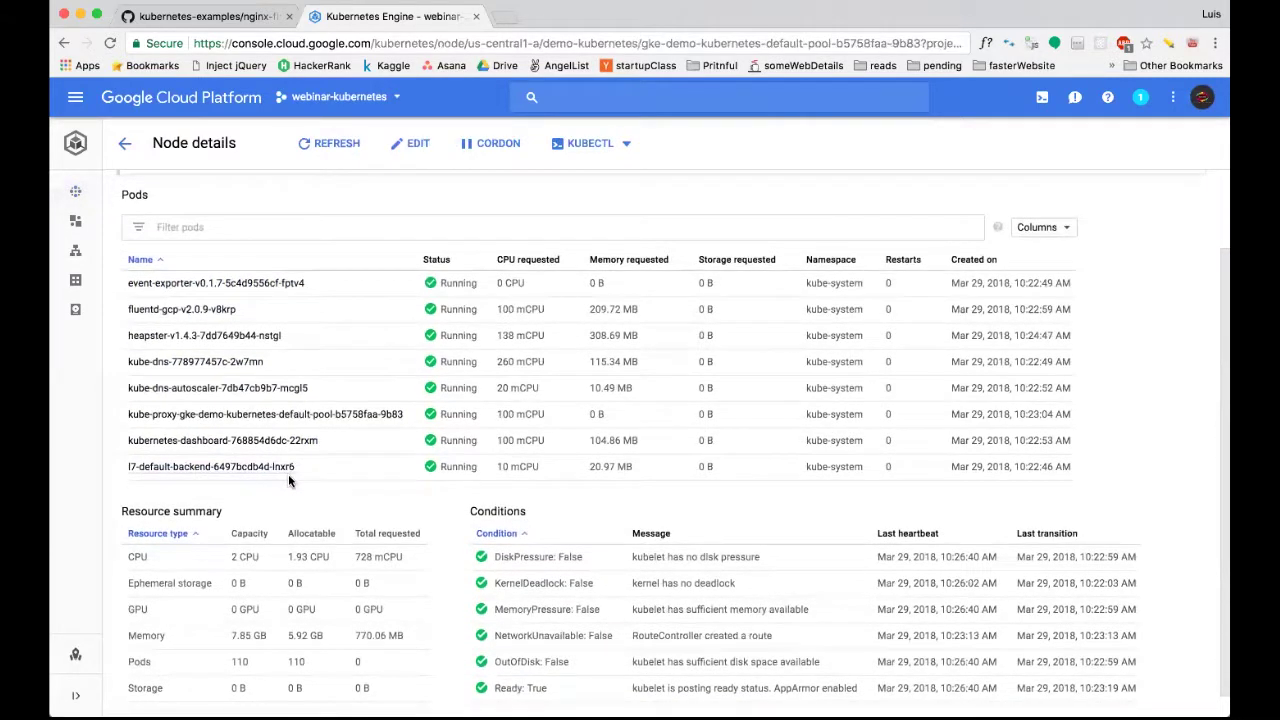
pyautogui.scroll(-1, 288, 481)
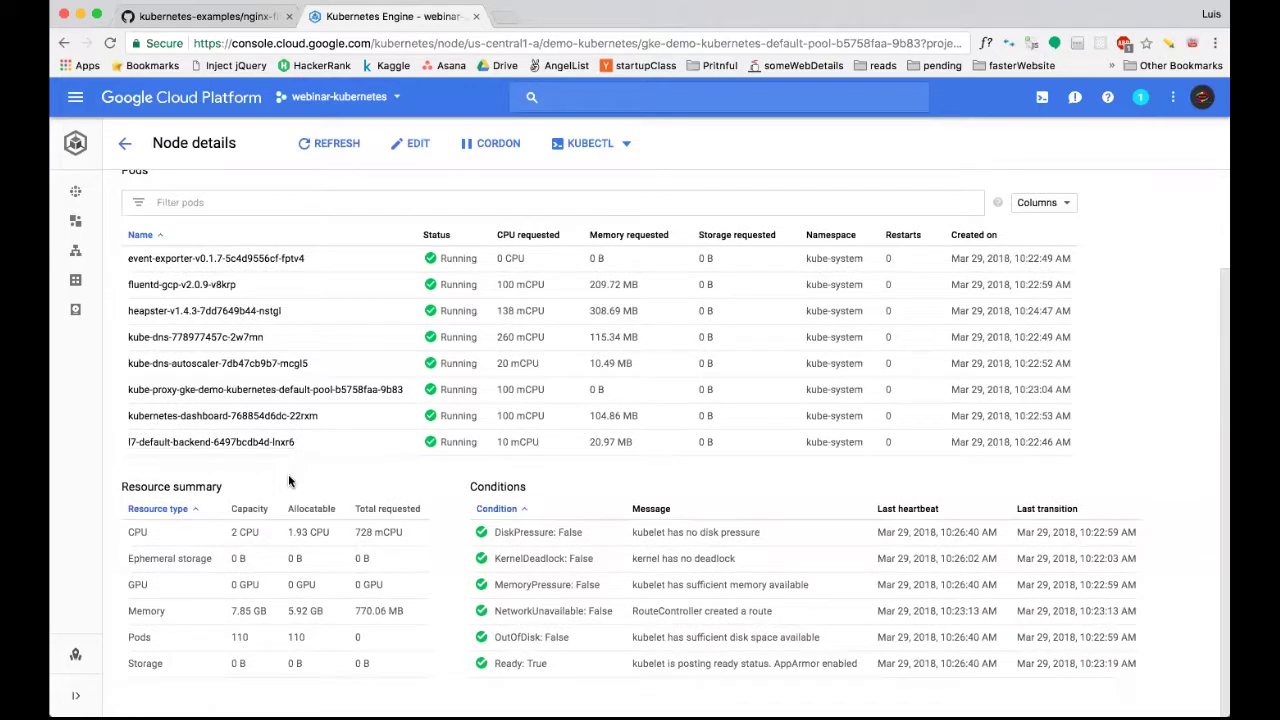
pyautogui.scroll(5, 288, 481)
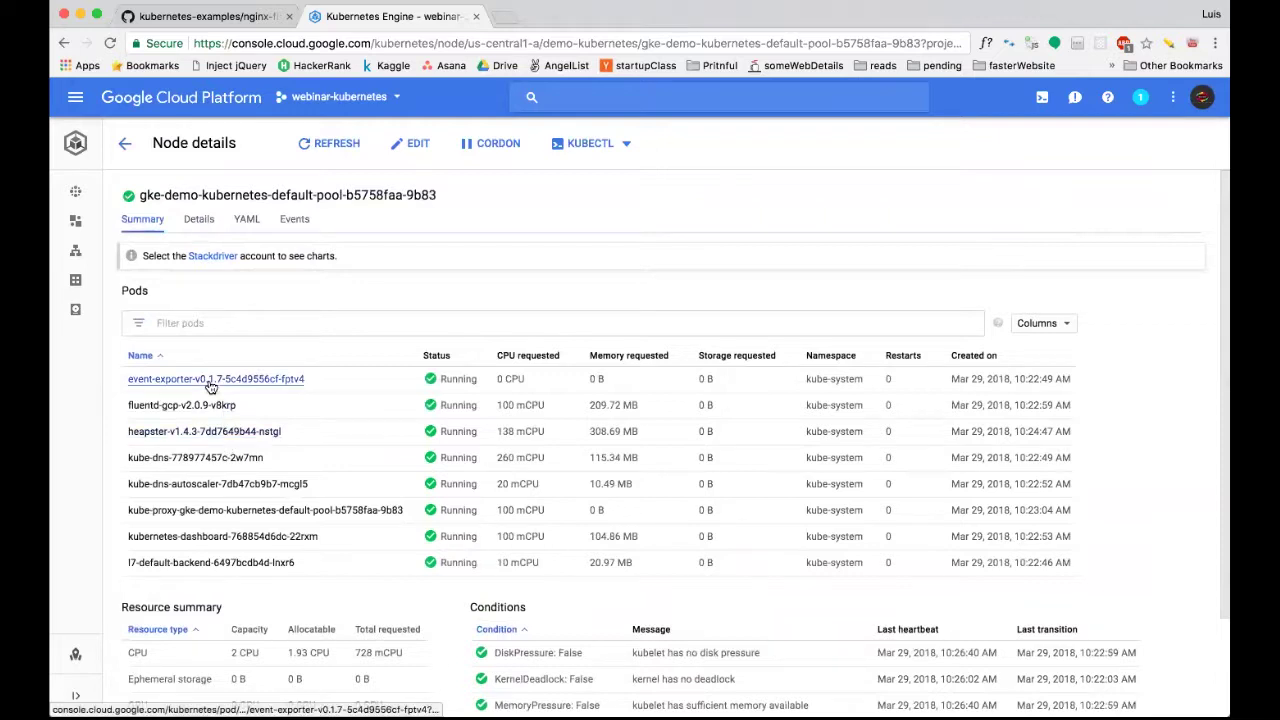
pyautogui.click(182, 405)
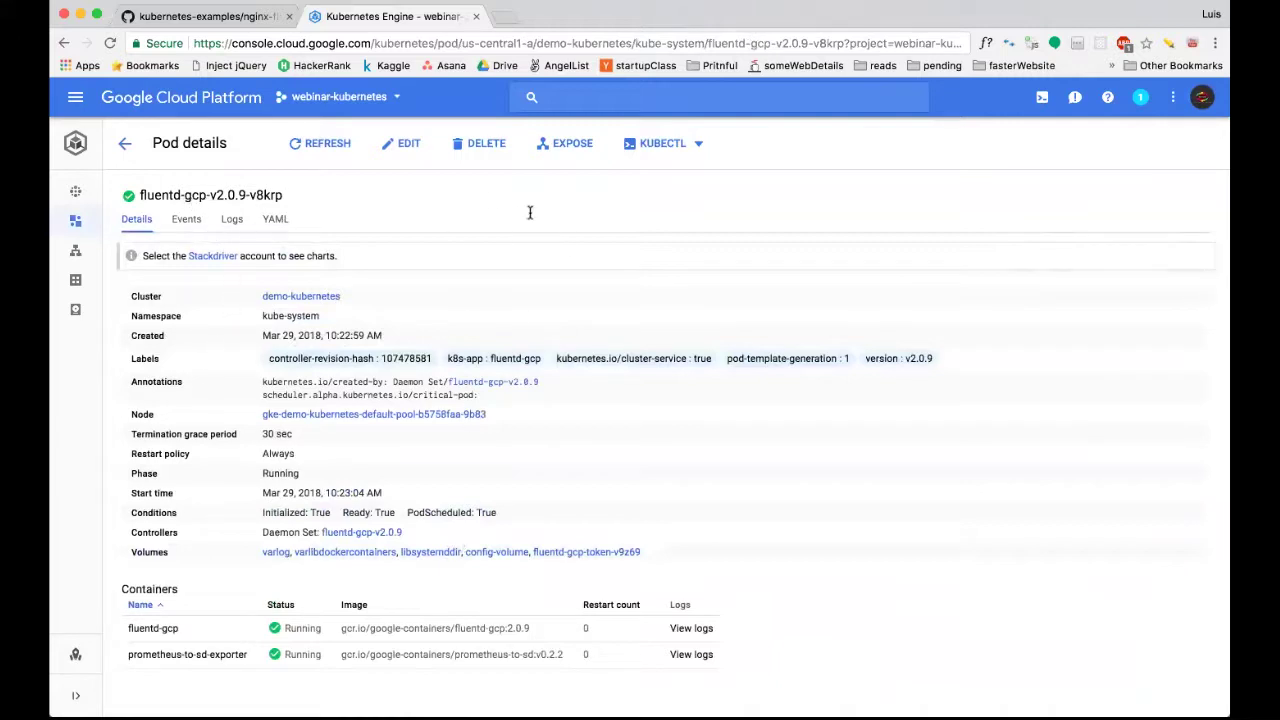
pyautogui.click(688, 146)
pyautogui.moveTo(658, 254)
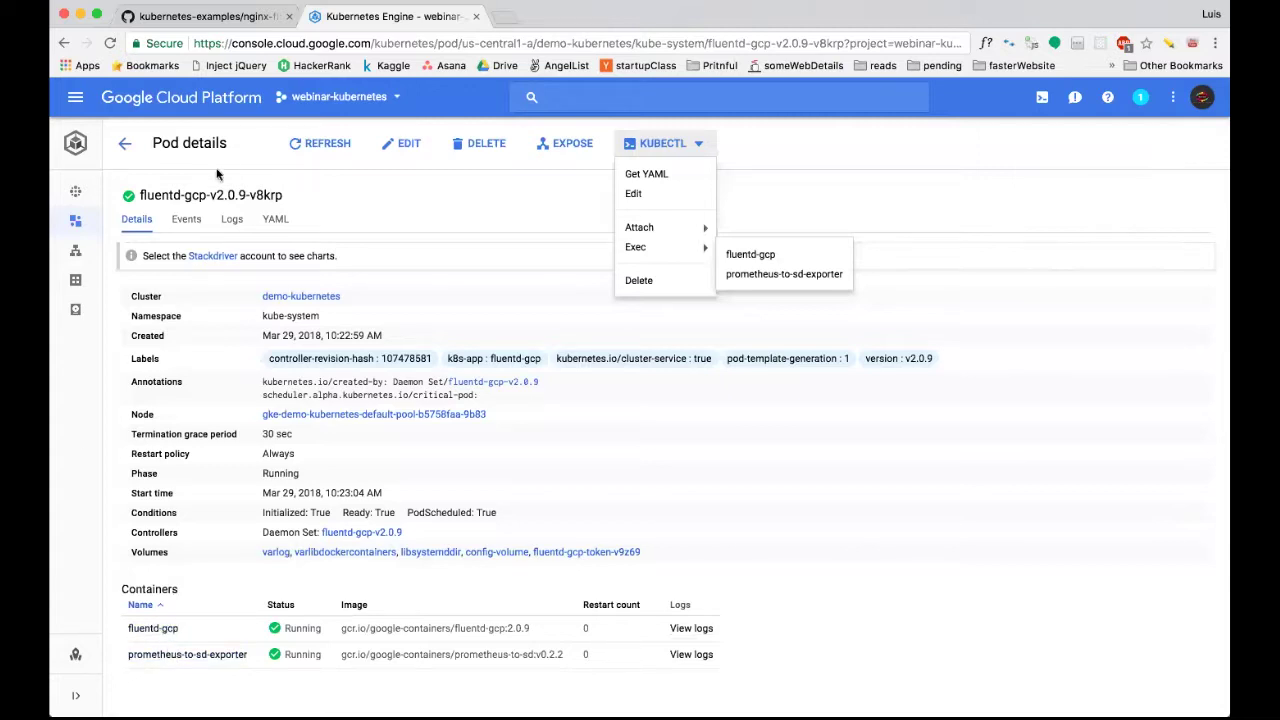
pyautogui.click(126, 146)
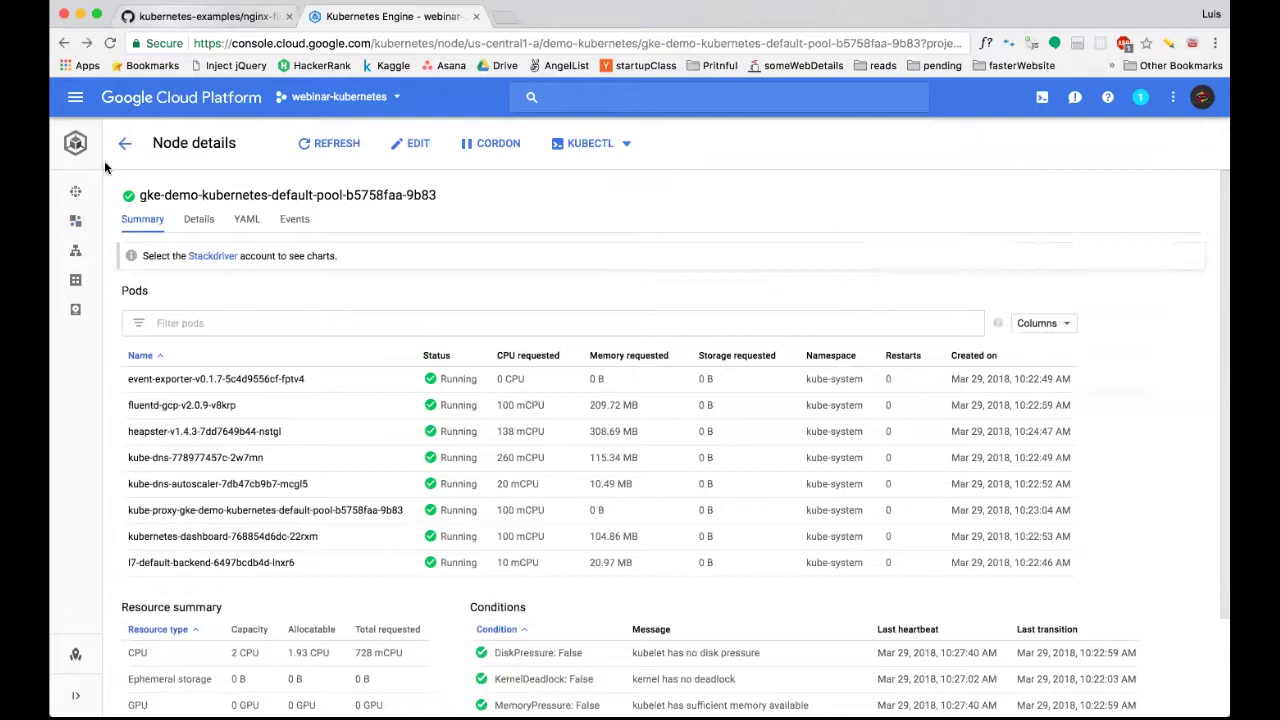
# Review the README's docker build and gcloud push commands, then return to the node details page.
pyautogui.moveTo(114, 180)
pyautogui.click(195, 16)
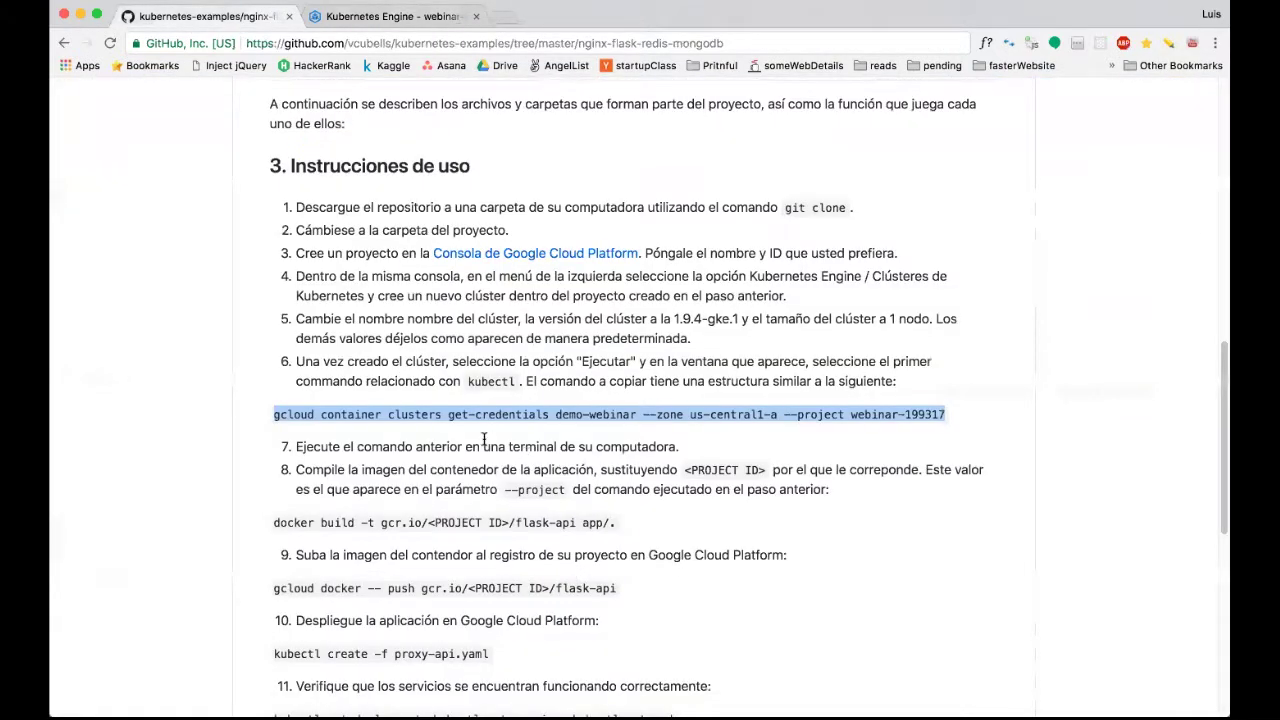
pyautogui.scroll(-2, 484, 440)
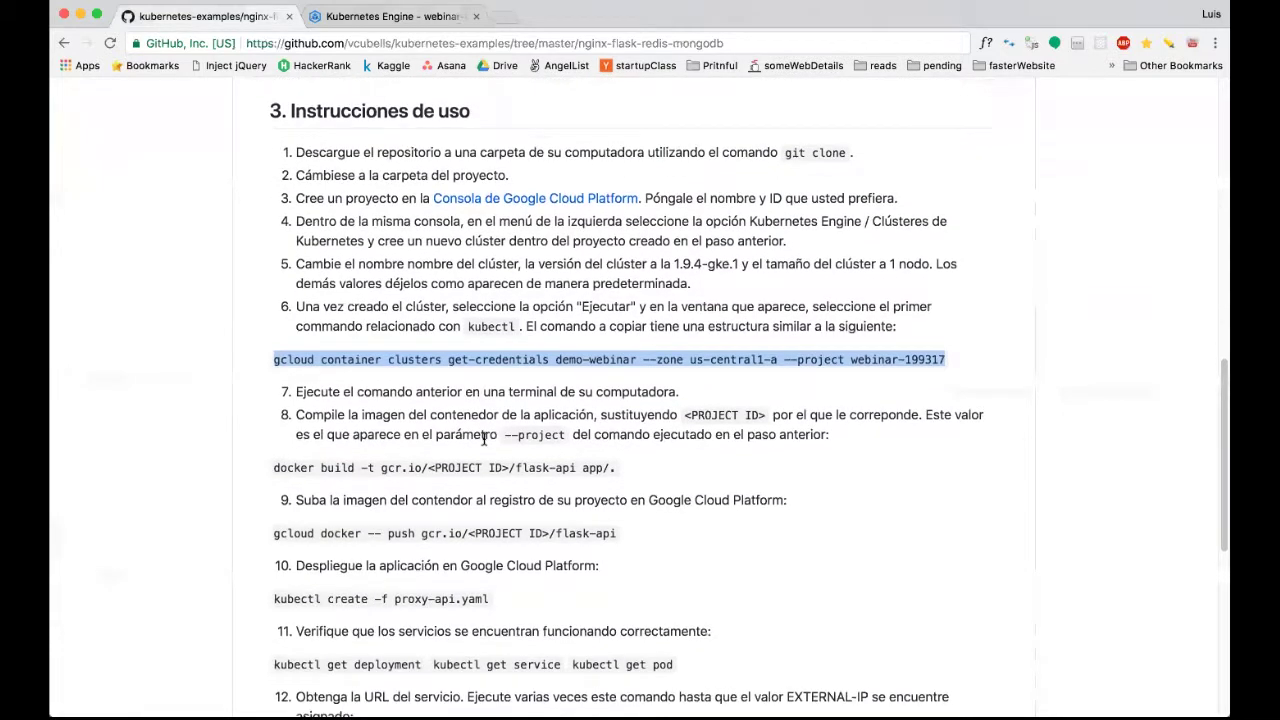
pyautogui.scroll(-1, 484, 440)
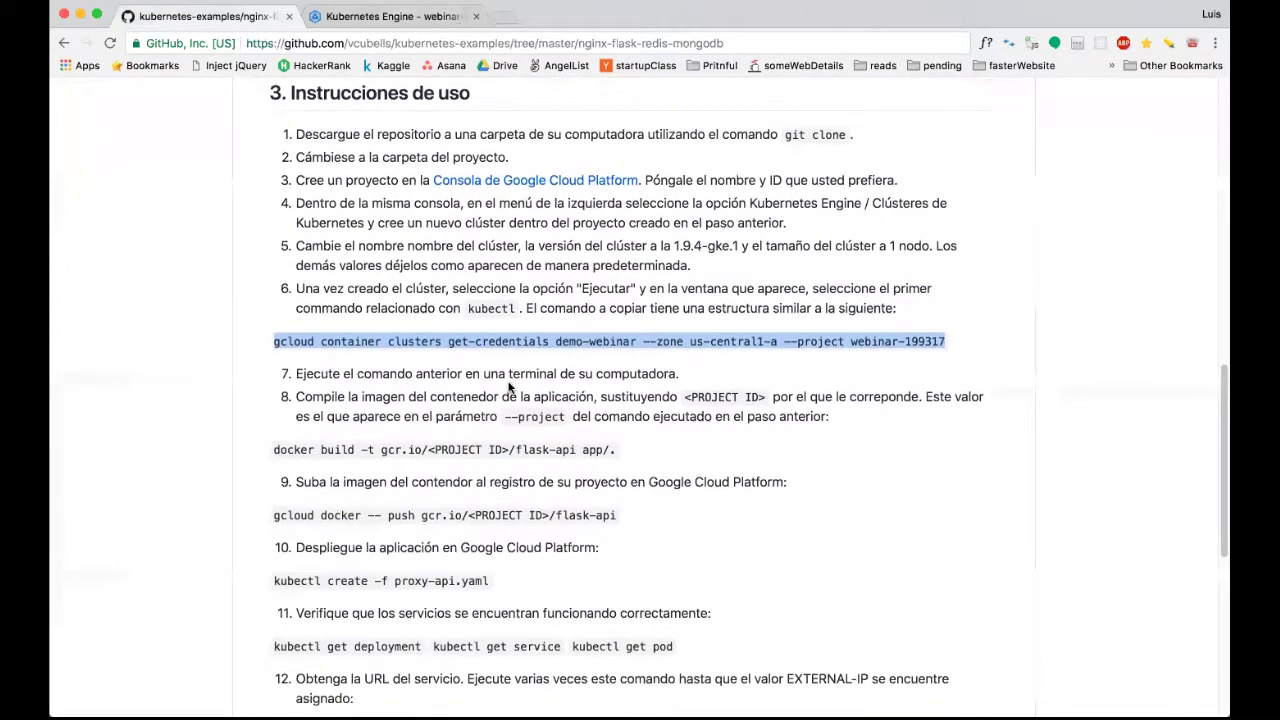
pyautogui.scroll(-4, 508, 387)
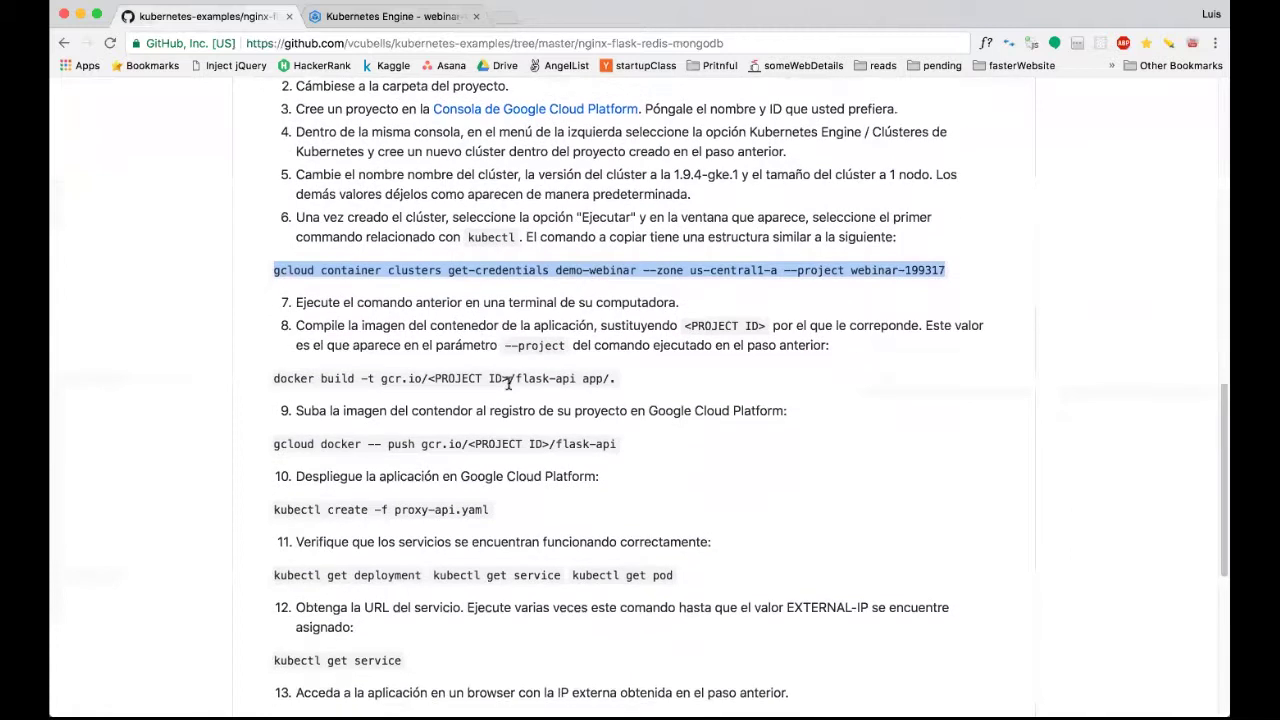
pyautogui.scroll(-2, 508, 387)
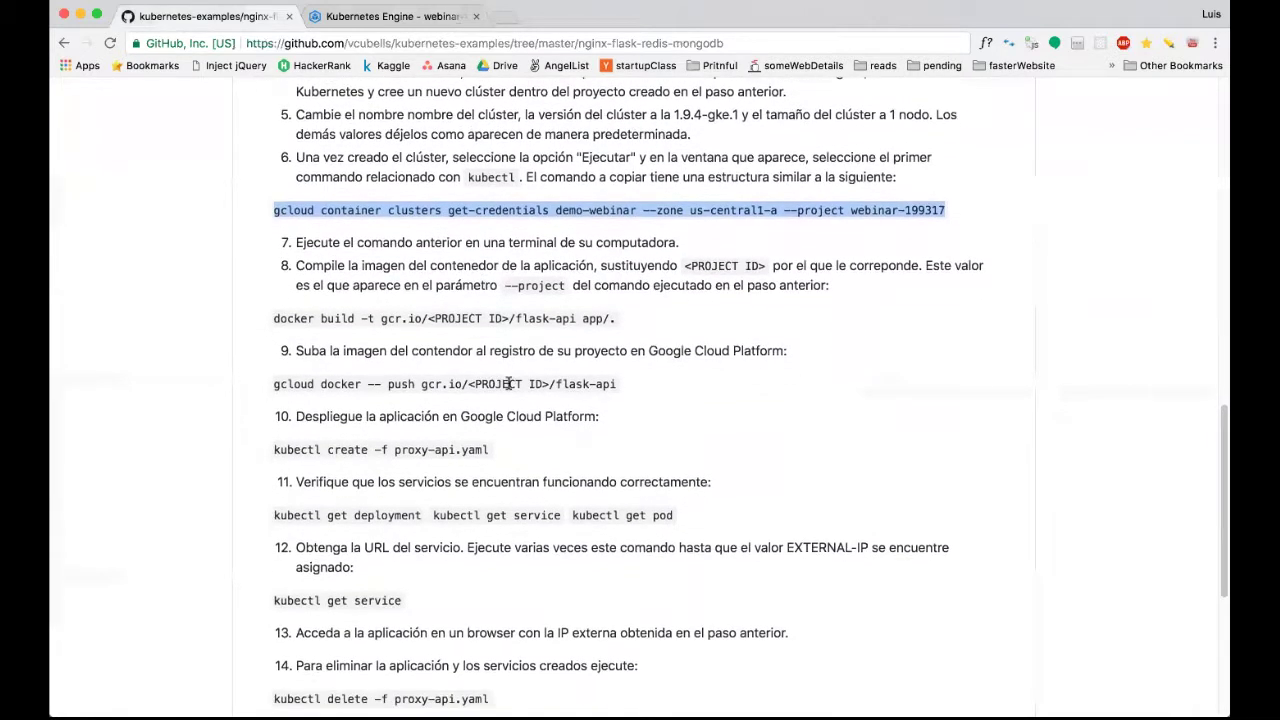
pyautogui.tripleClick(402, 319)
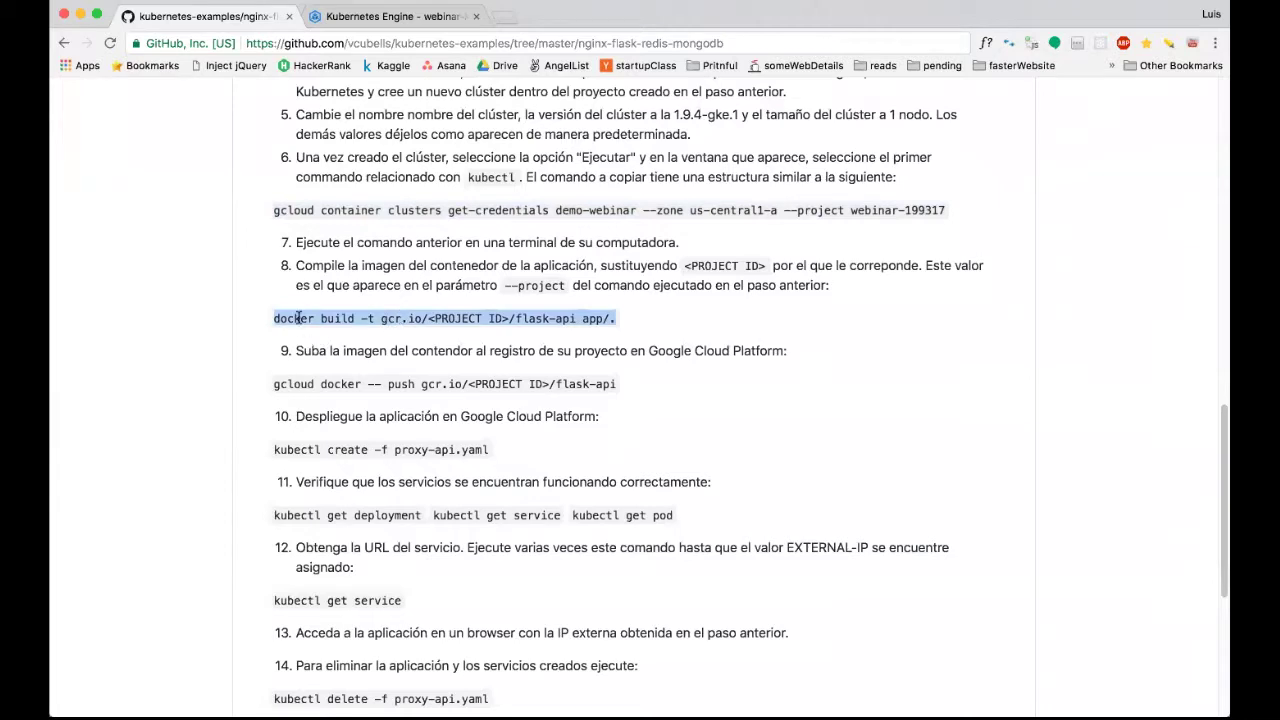
pyautogui.doubleClick(347, 318)
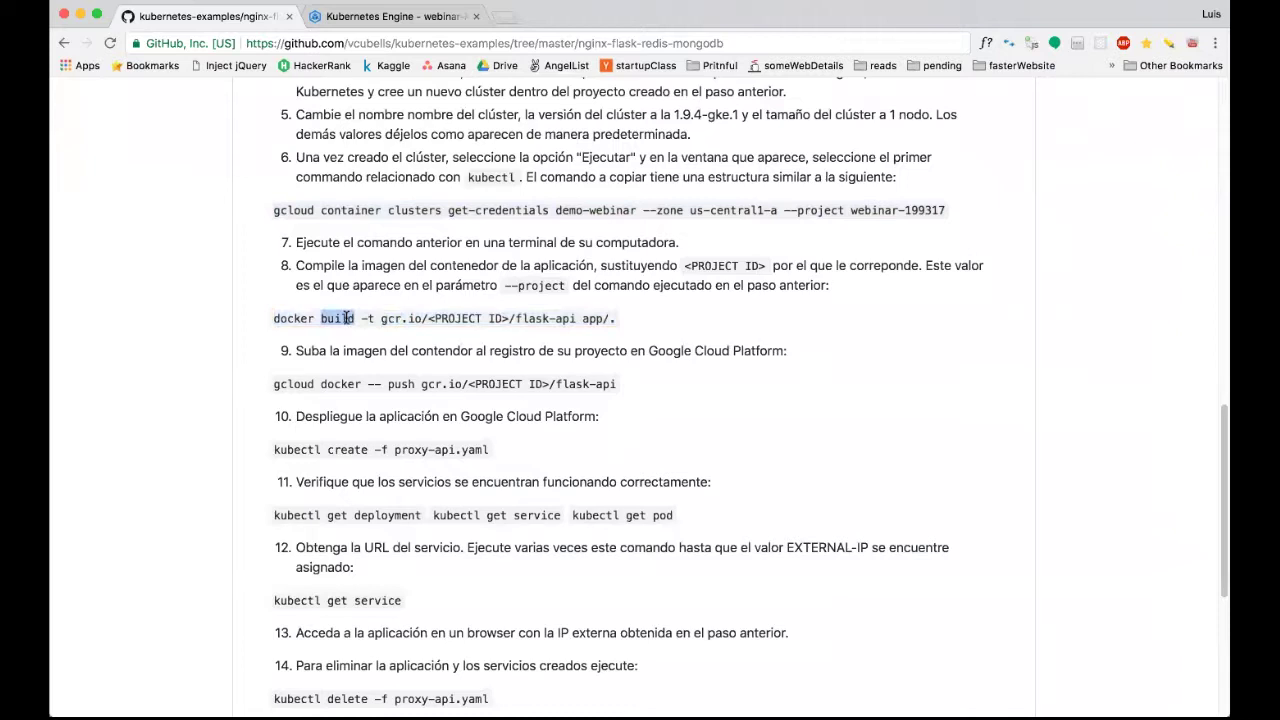
pyautogui.moveTo(388, 384); pyautogui.dragTo(616, 387)
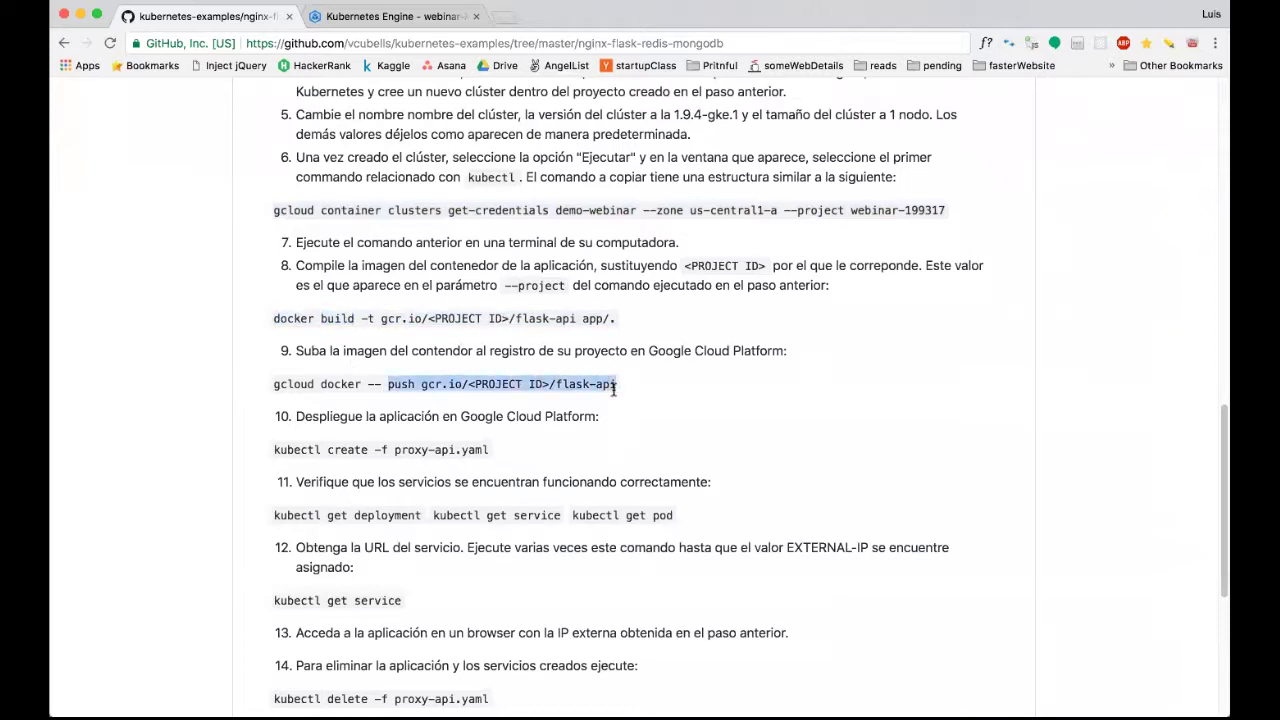
pyautogui.click(612, 392)
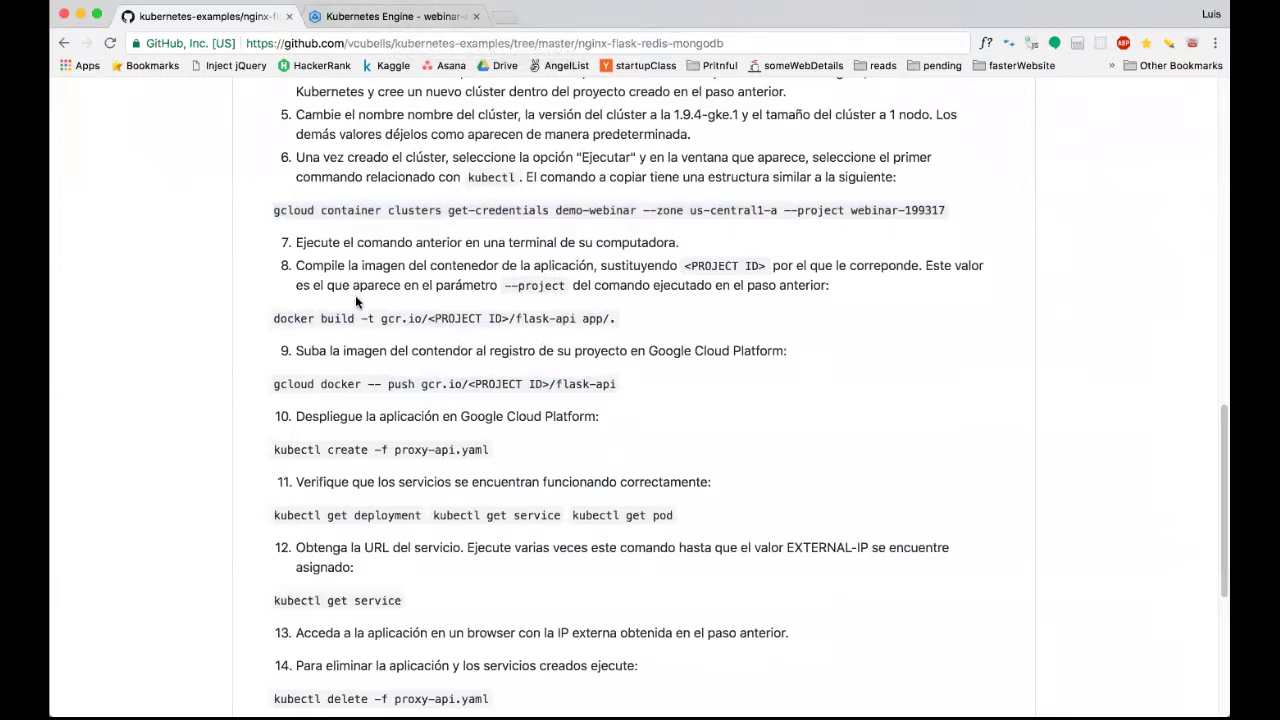
pyautogui.click(399, 18)
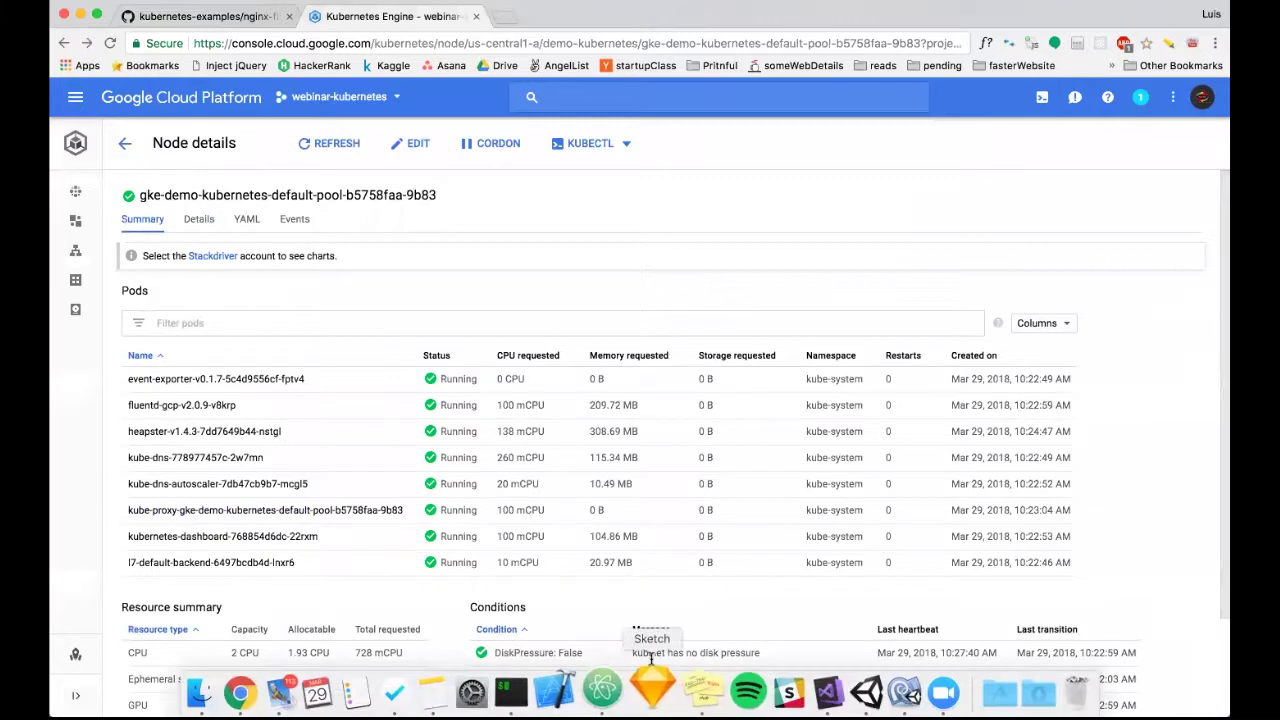
# Open Container Registry > Images to see flask-api, then reselect the README's docker build command.
pyautogui.moveTo(646, 700)
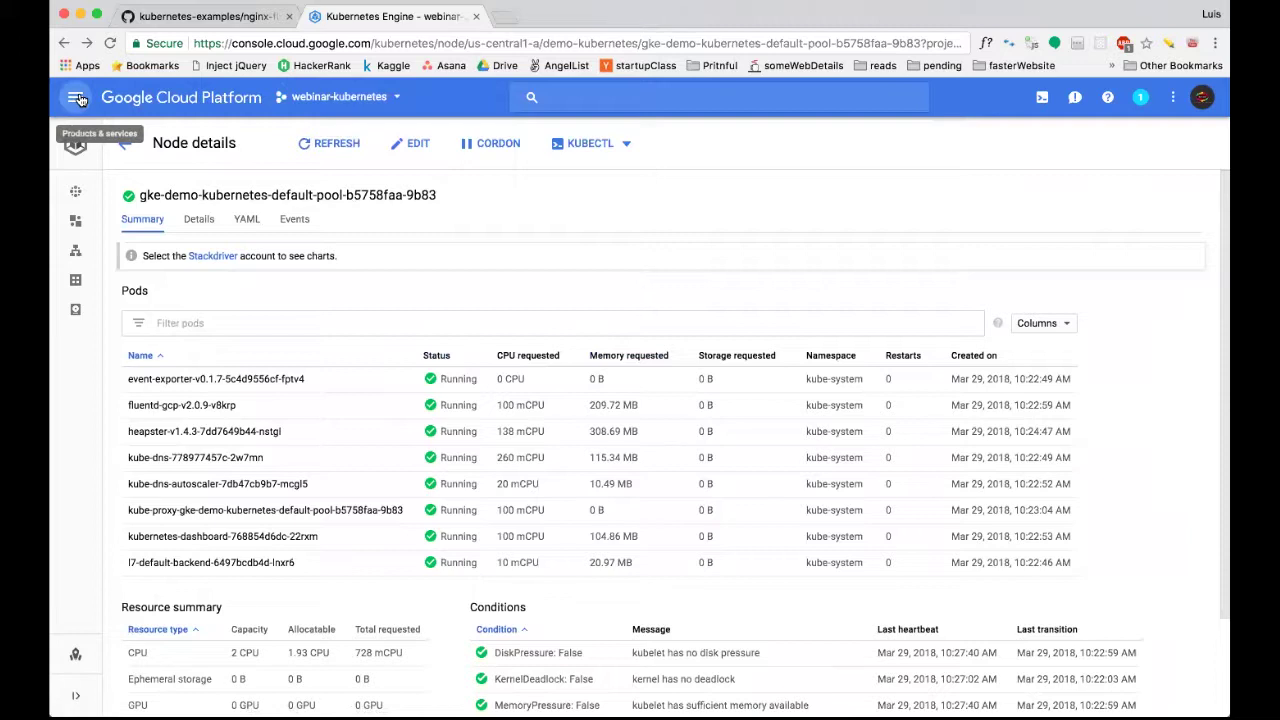
pyautogui.click(77, 99)
pyautogui.scroll(-5, 196, 272)
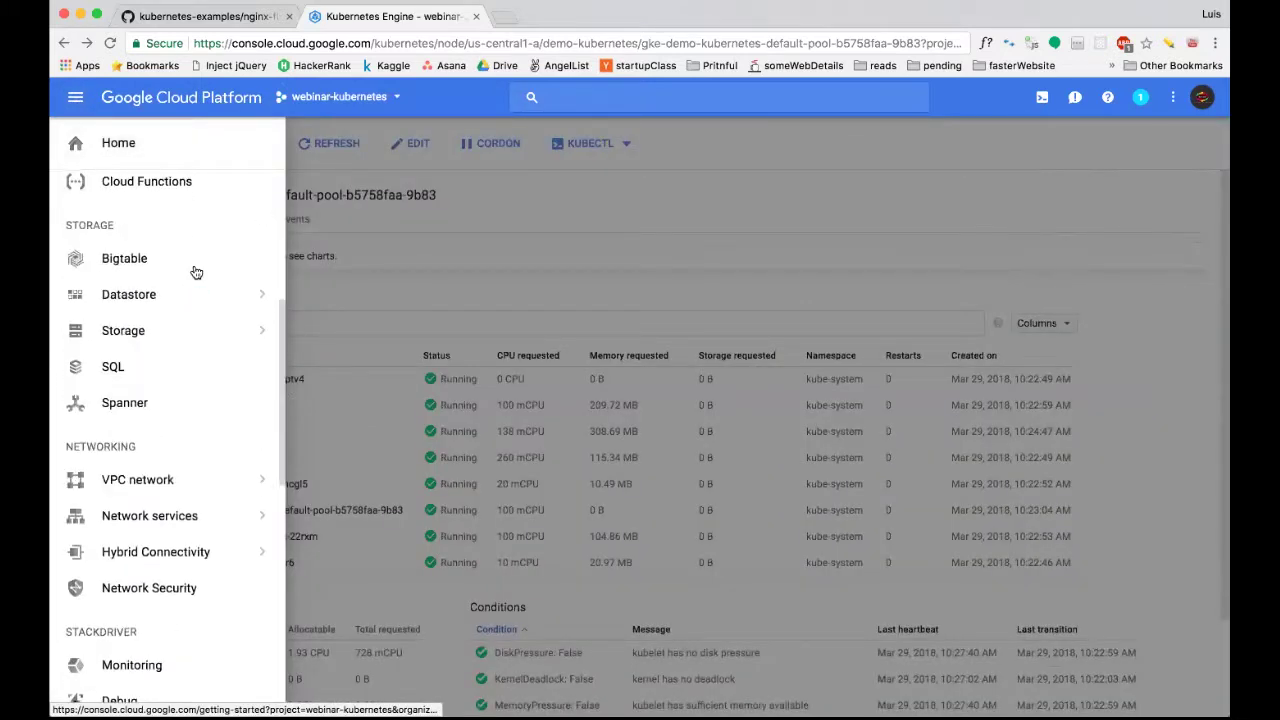
pyautogui.scroll(-4, 100, 456)
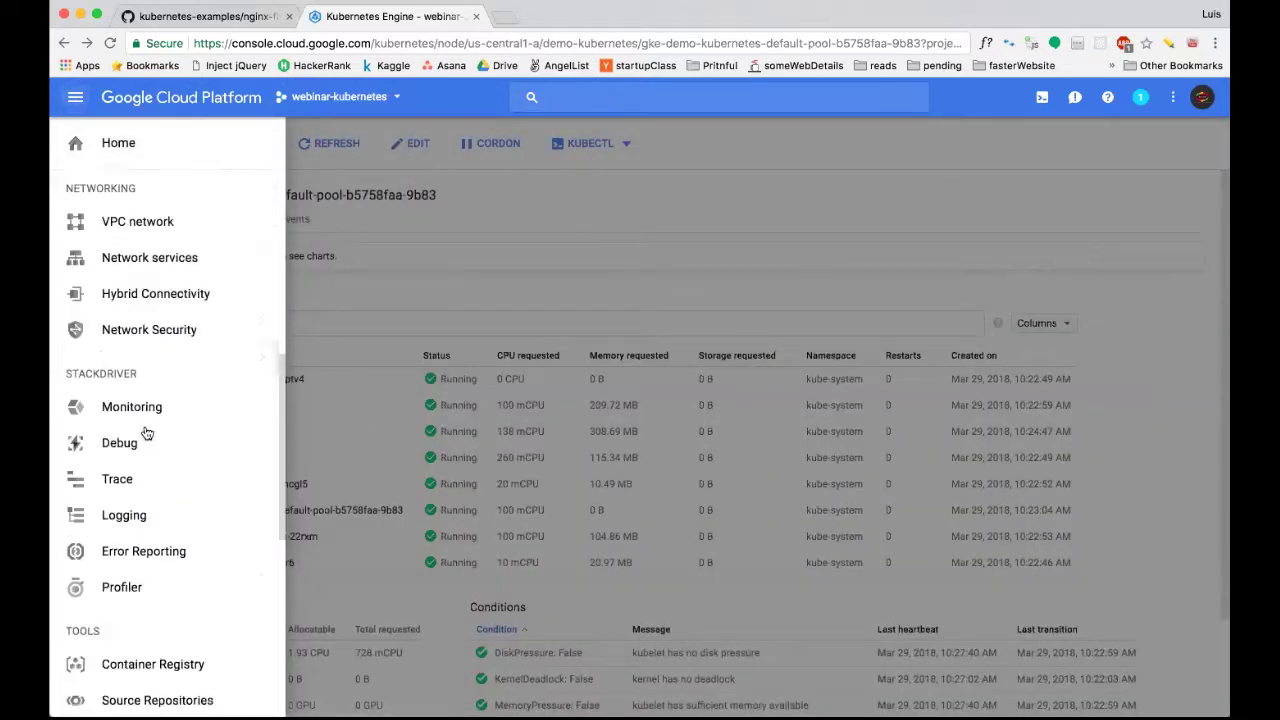
pyautogui.moveTo(194, 438)
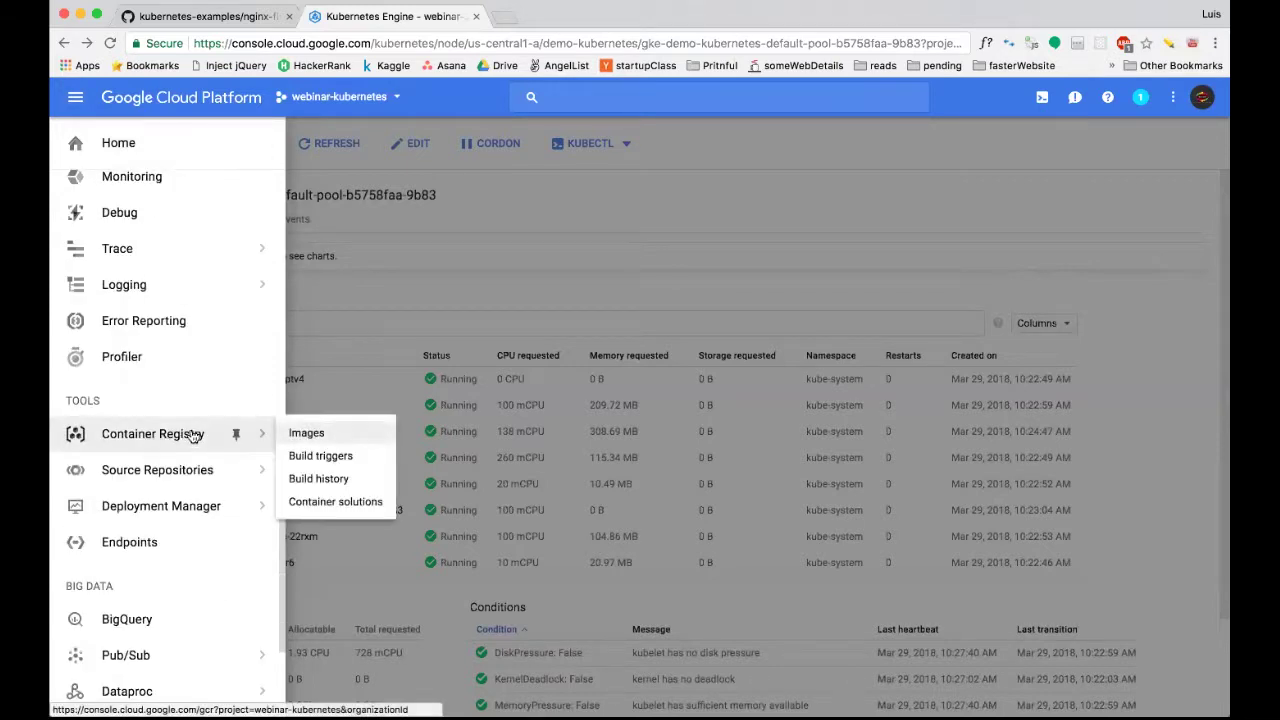
pyautogui.click(310, 433)
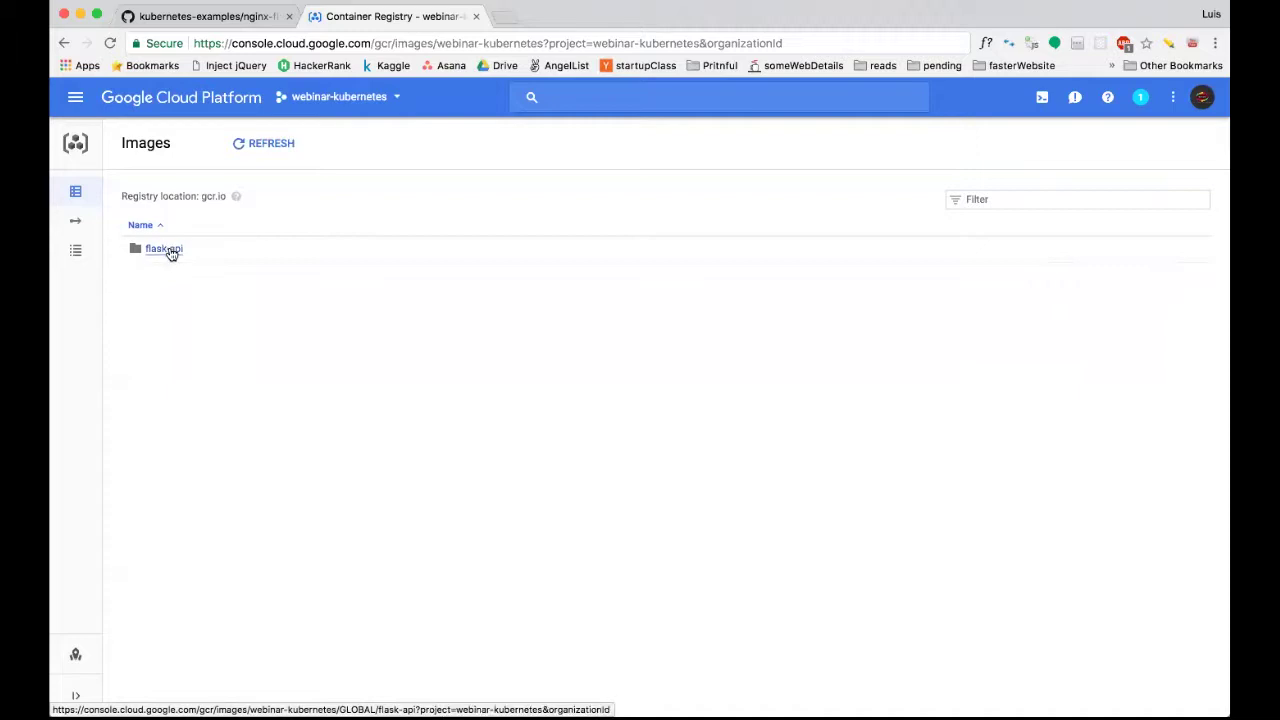
pyautogui.click(203, 22)
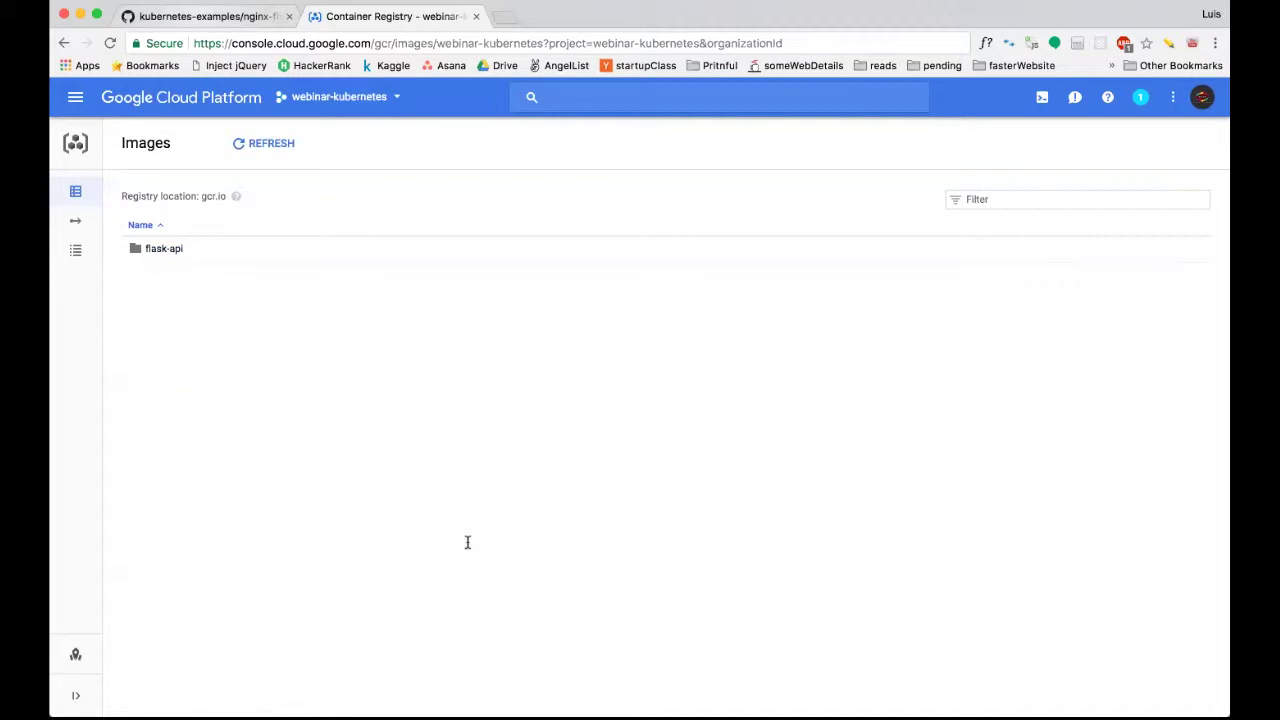
pyautogui.tripleClick(419, 320)
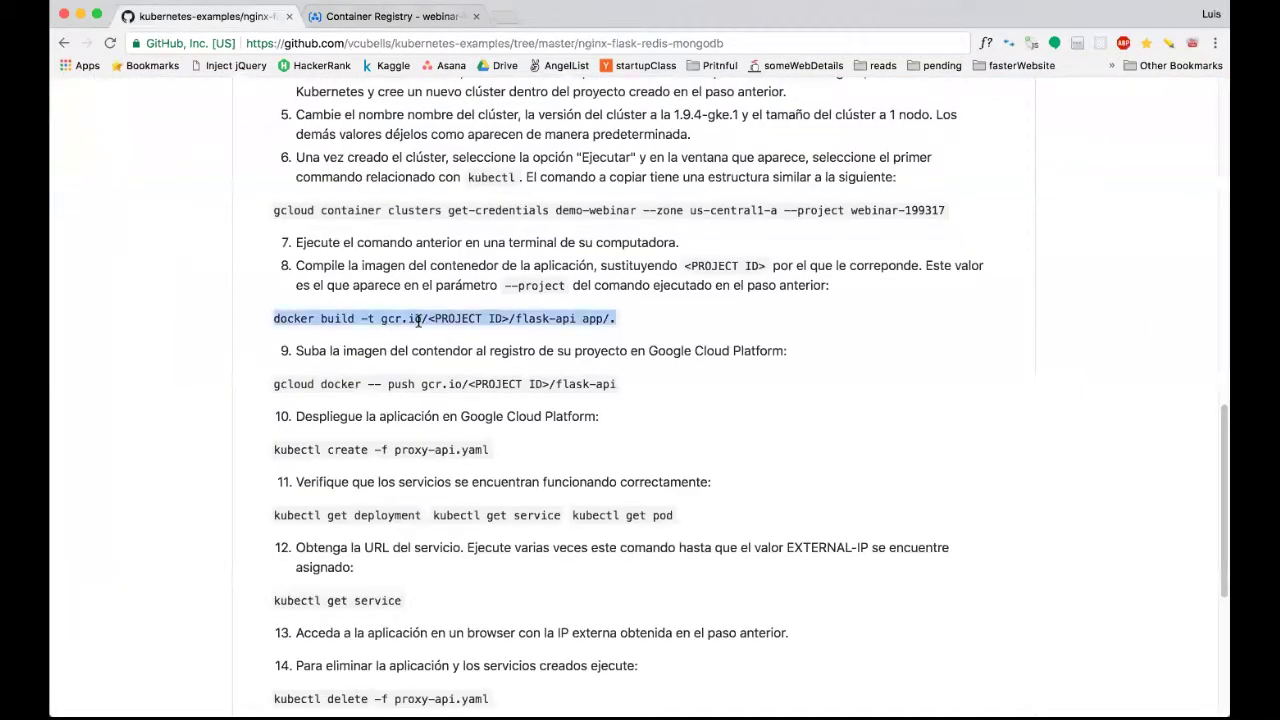
# Examine the gcr.io/ prefix and <PROJECT ID> placeholder in the flask-api image name, then return to Container Registry.
pyautogui.click(295, 318)
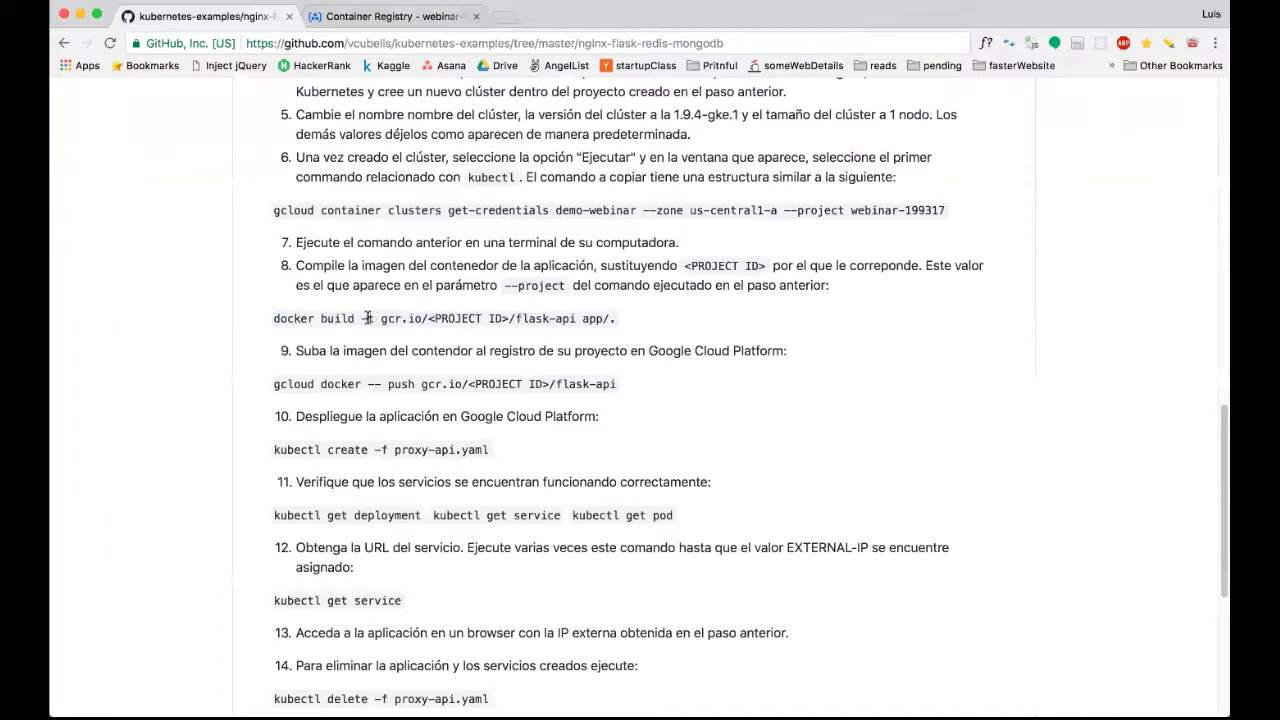
pyautogui.moveTo(380, 318); pyautogui.dragTo(577, 318)
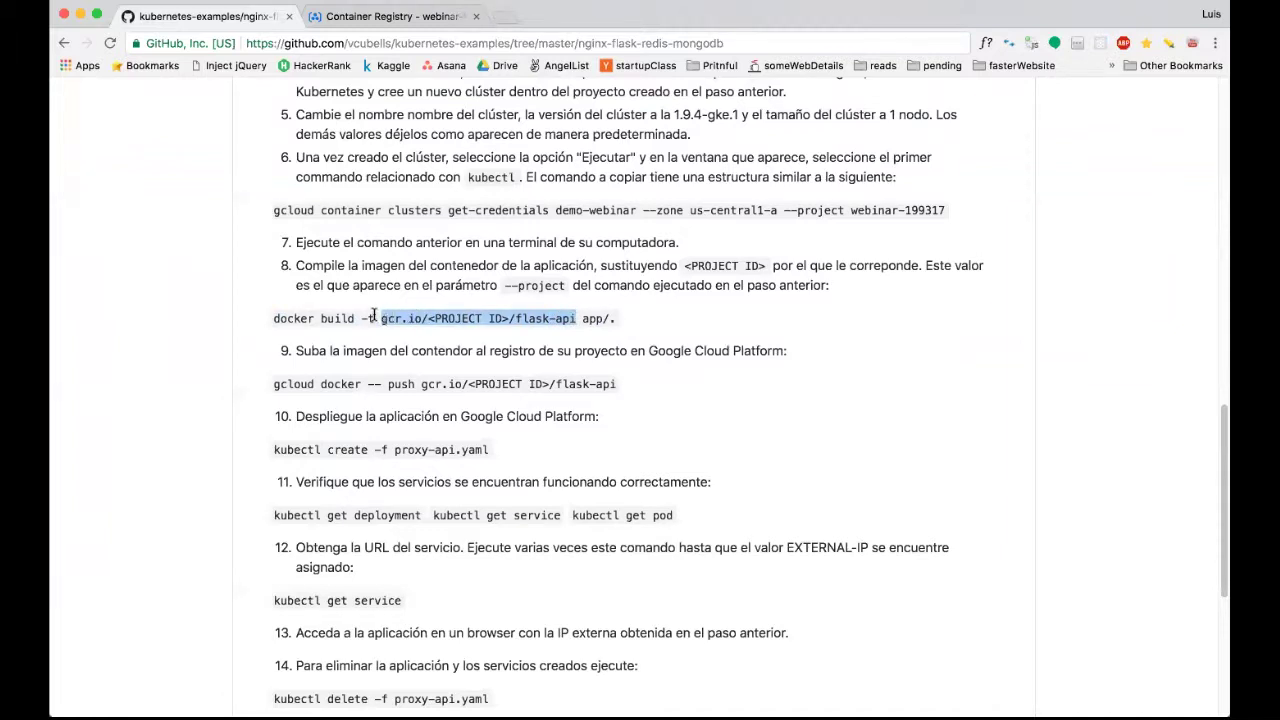
pyautogui.click(378, 318)
pyautogui.moveTo(382, 318); pyautogui.dragTo(427, 318)
pyautogui.click(430, 318)
pyautogui.keyDown('shift'); pyautogui.click(503, 318); pyautogui.keyUp('shift')
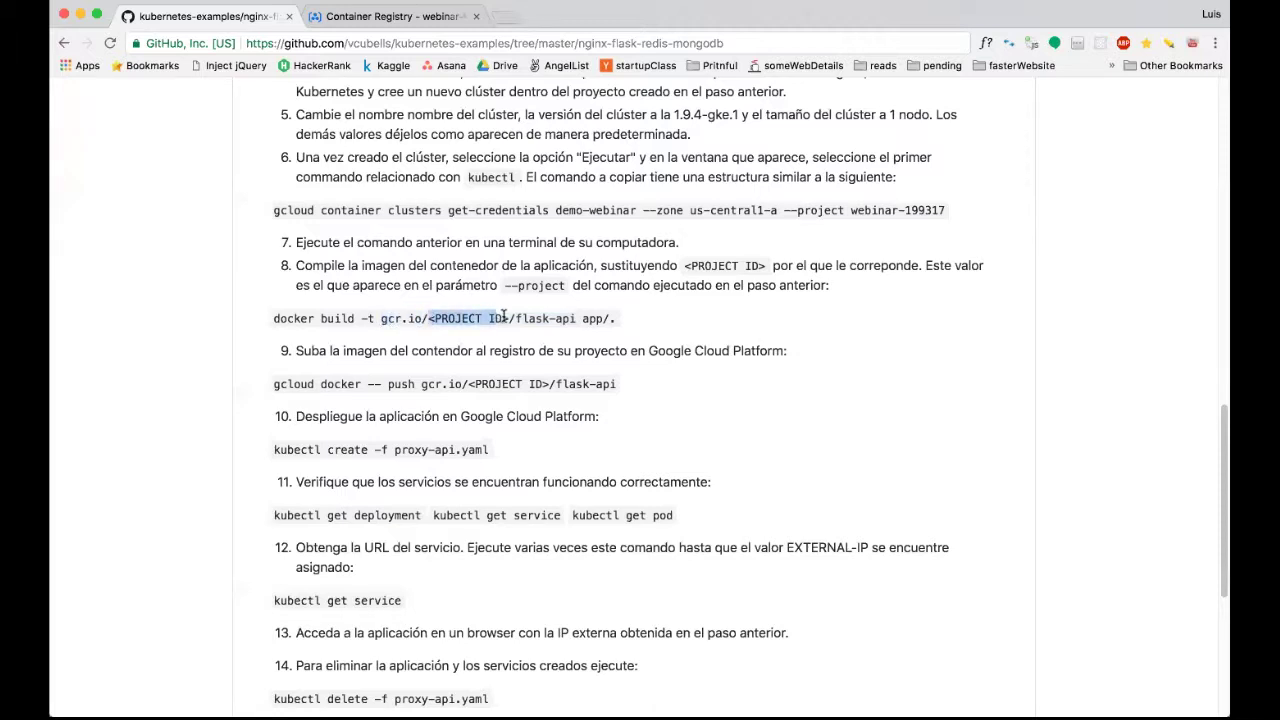
pyautogui.click(480, 314)
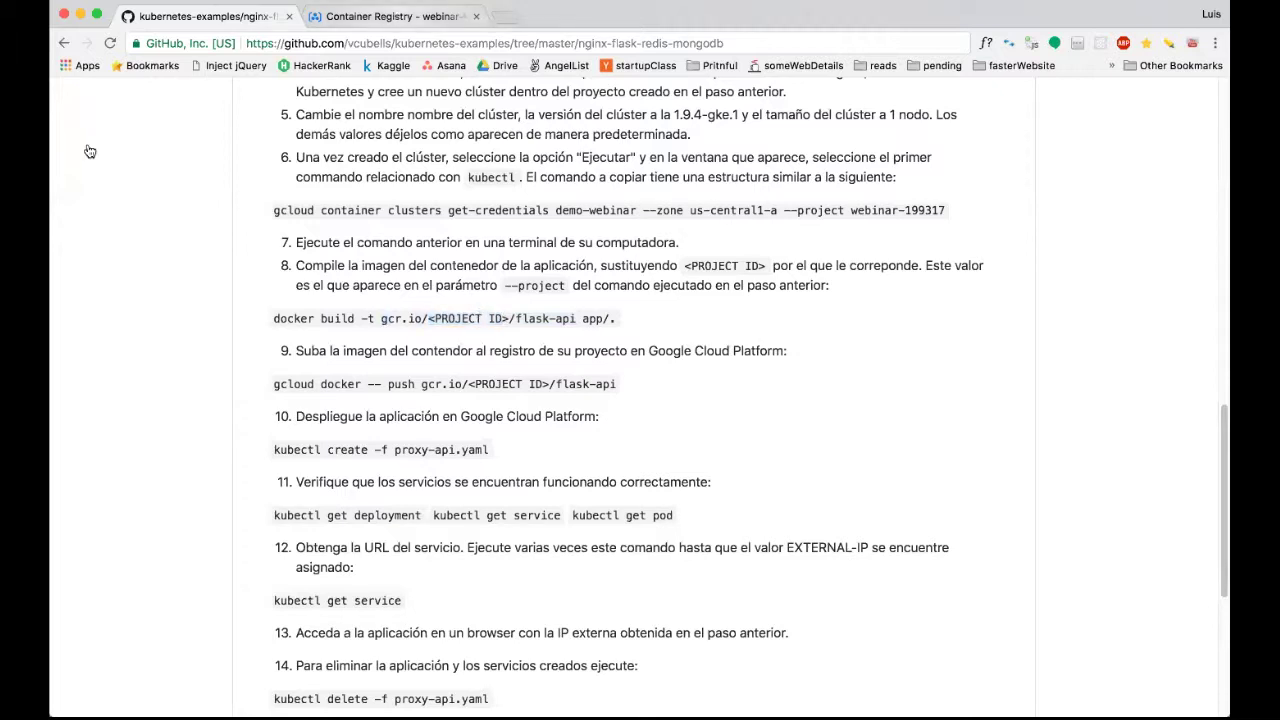
pyautogui.hotkey('ctrl', 'Tab')
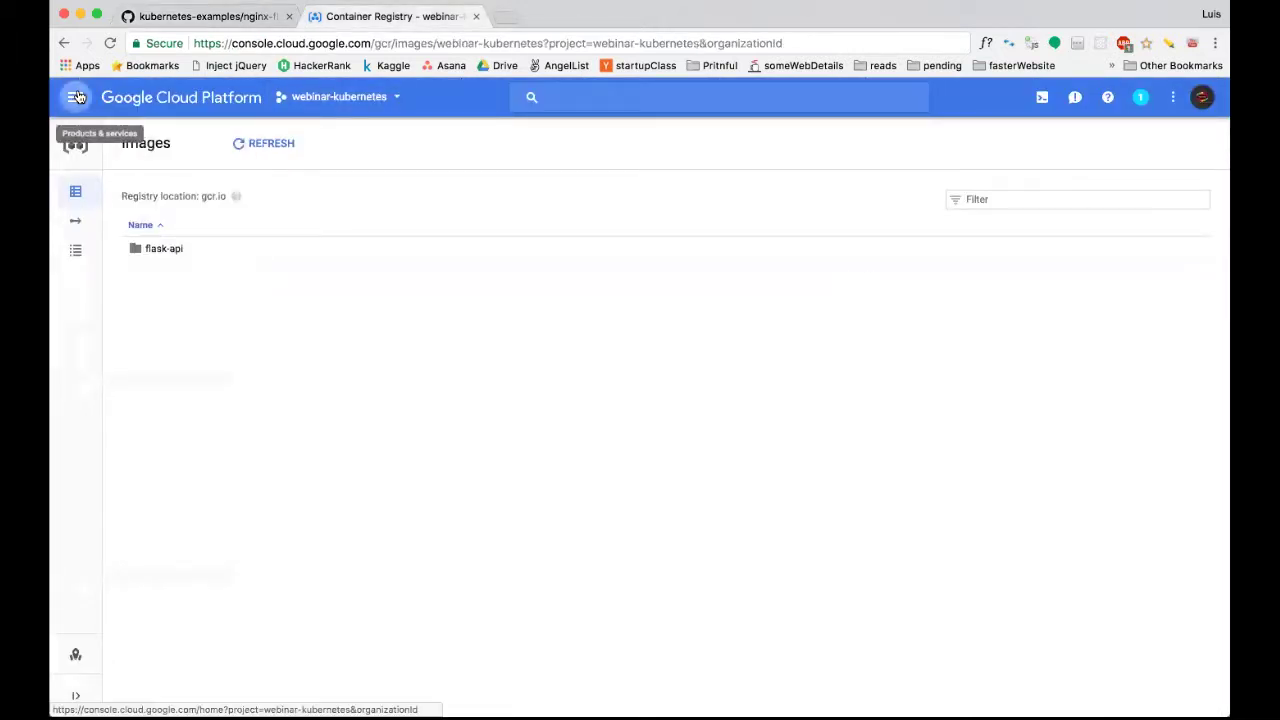
# Find the project ID webinar-kubernetes in the Home dashboard's Project info, then go back to GitHub.
pyautogui.click(77, 97)
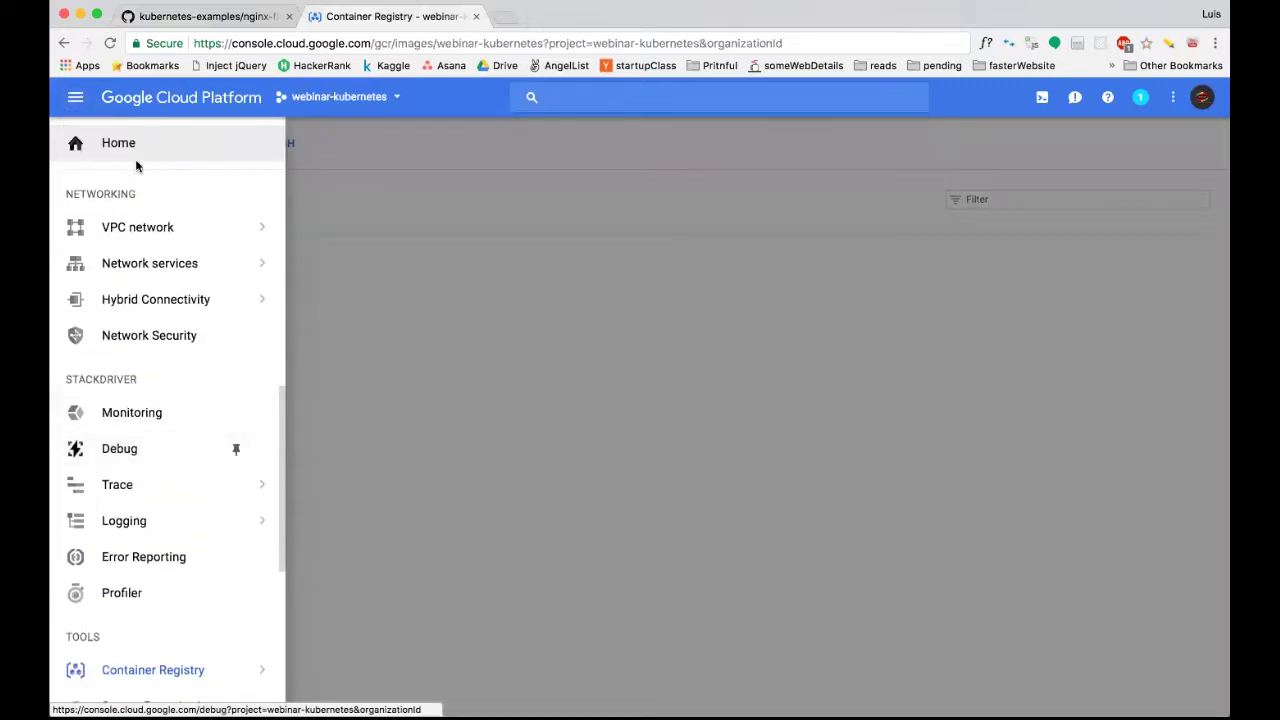
pyautogui.click(131, 146)
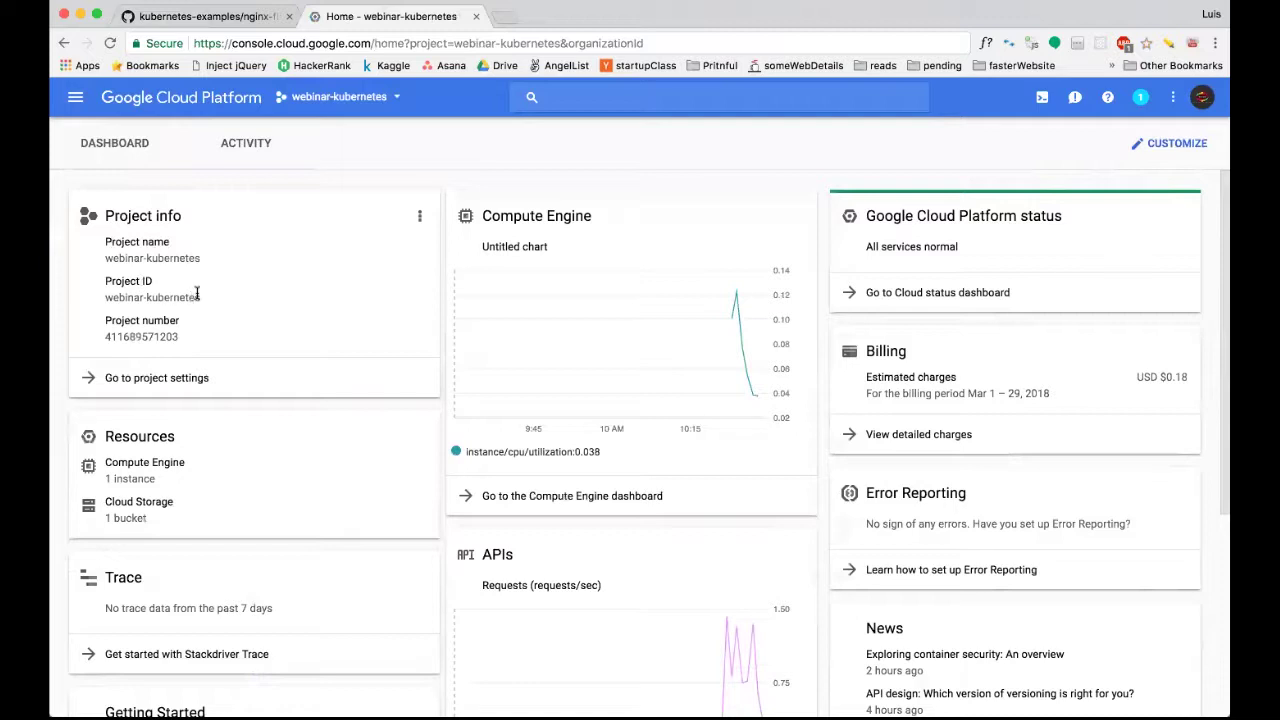
pyautogui.moveTo(127, 240); pyautogui.dragTo(200, 300)
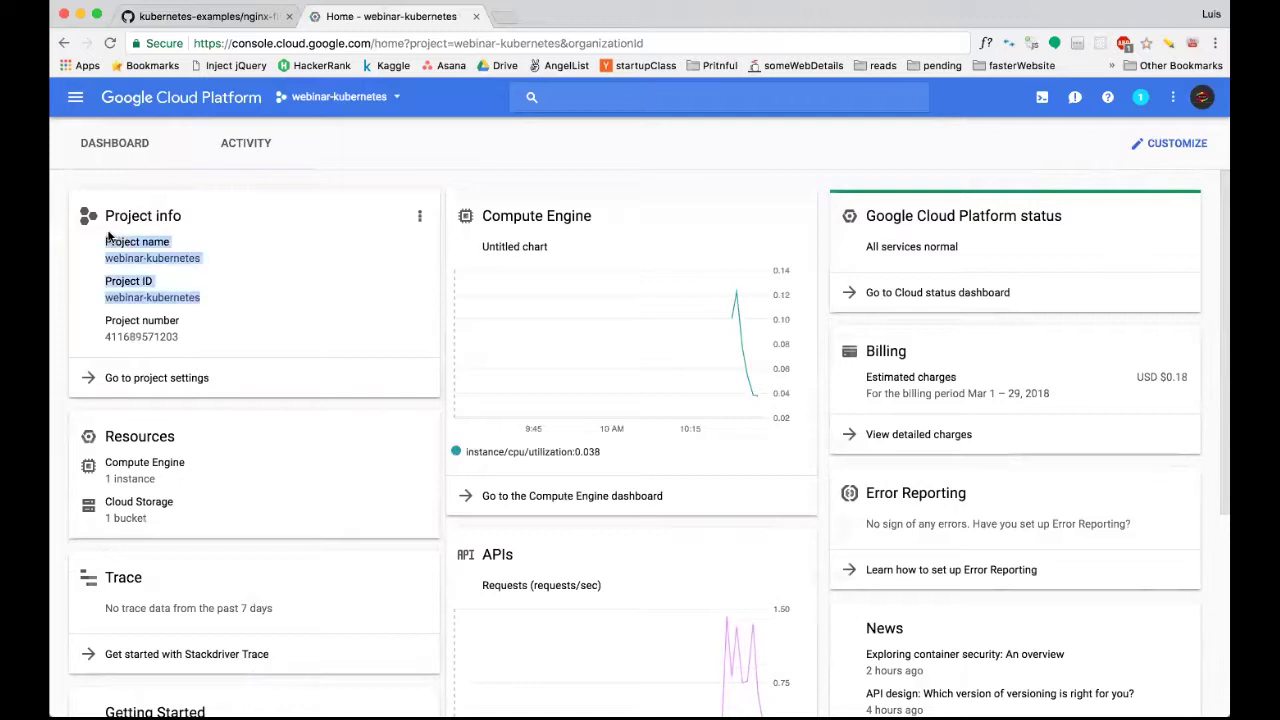
pyautogui.tripleClick(166, 297)
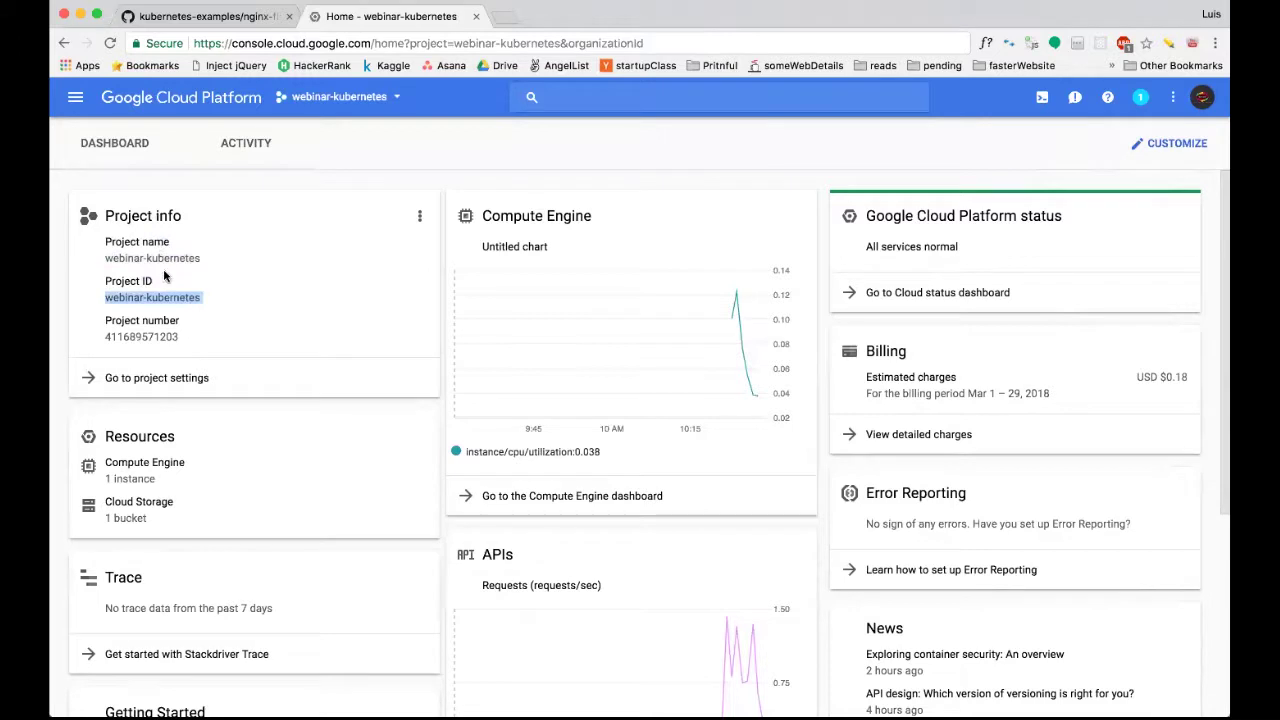
pyautogui.click(200, 16)
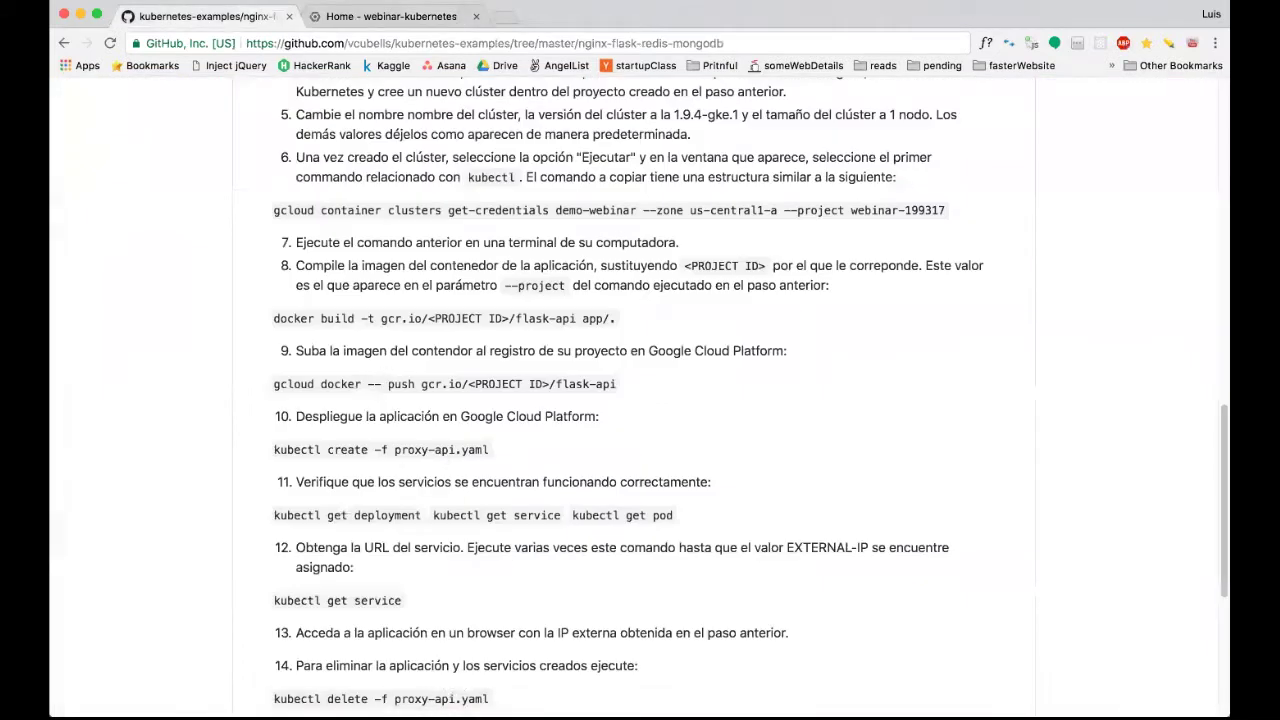
# Start typing the build command docker build -t gcr.io/webinar-kubernetes/ in iTerm.
pyautogui.click(534, 690)
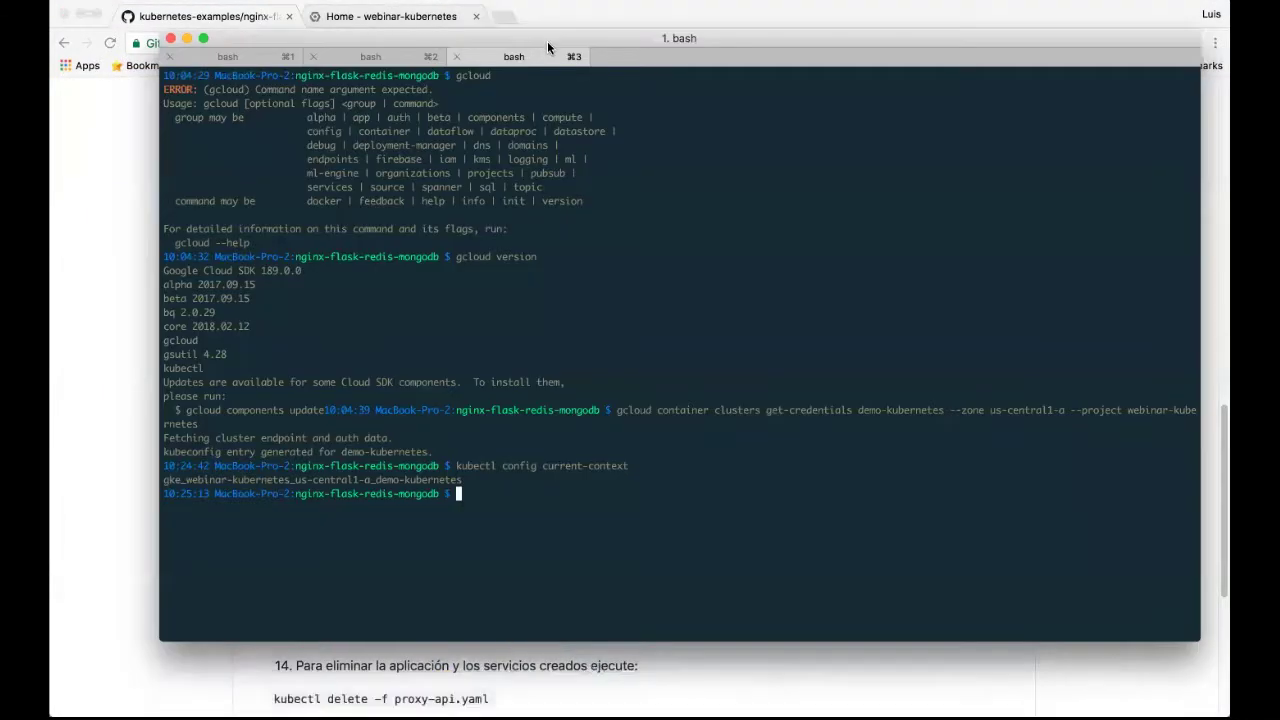
pyautogui.moveTo(547, 41); pyautogui.dragTo(563, 15)
pyautogui.write('docker build -t gc')
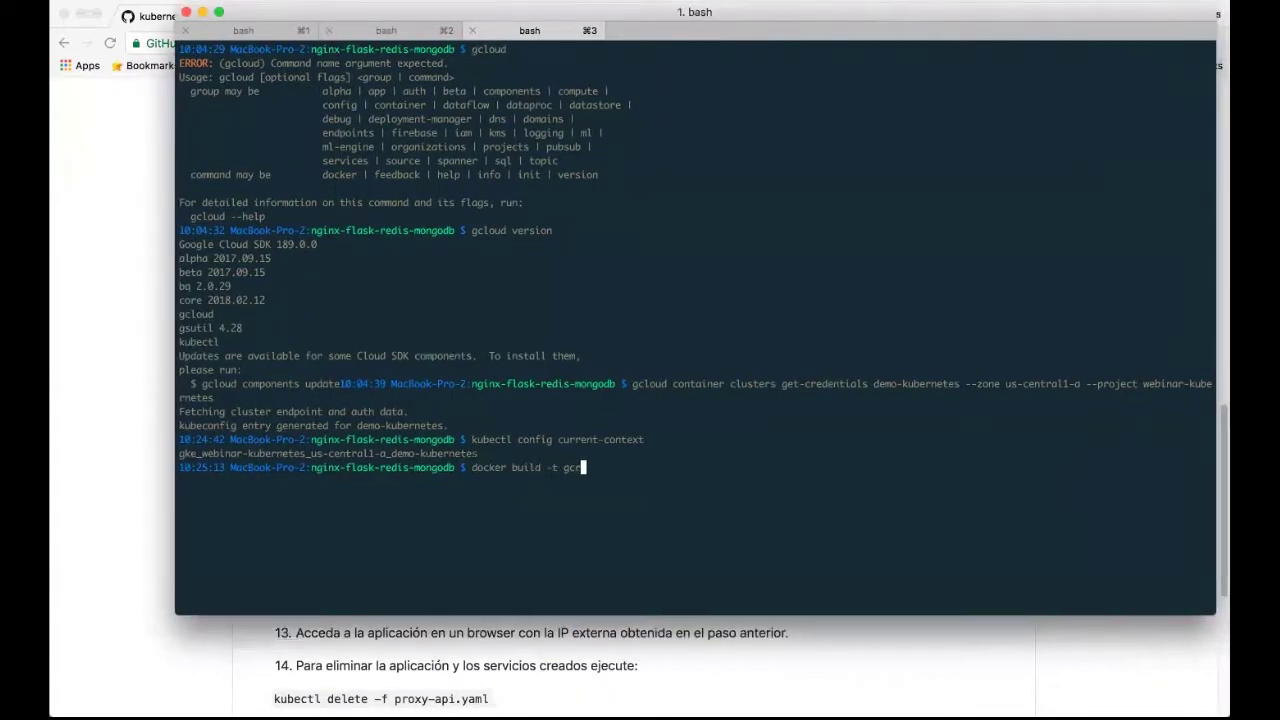
pyautogui.write('r.io/')
pyautogui.write('gke_webinar-kubernetes_us-central1-a_demo-kubernetes')
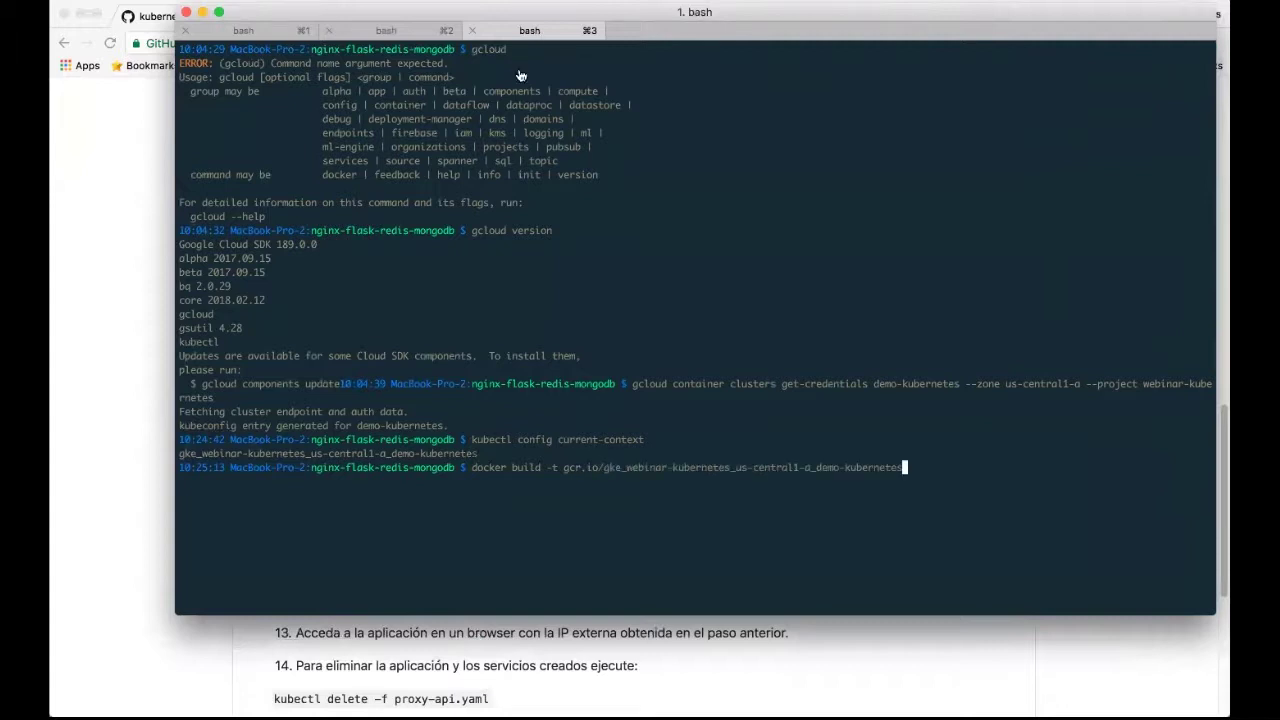
pyautogui.press('BackSpace')
pyautogui.press('BackSpace')
pyautogui.press('BackSpace')
pyautogui.press('BackSpace')
pyautogui.press('BackSpace')
pyautogui.press('BackSpace')
pyautogui.press('BackSpace')
pyautogui.press('BackSpace')
pyautogui.press('BackSpace')
pyautogui.press('BackSpace')
pyautogui.press('BackSpace')
pyautogui.press('BackSpace')
pyautogui.press('BackSpace')
pyautogui.press('BackSpace')
pyautogui.press('BackSpace')
pyautogui.press('BackSpace')
pyautogui.press('BackSpace')
pyautogui.press('BackSpace')
pyautogui.press('BackSpace')
pyautogui.press('BackSpace')
pyautogui.press('BackSpace')
pyautogui.press('BackSpace')
pyautogui.press('BackSpace')
pyautogui.press('BackSpace')
pyautogui.press('BackSpace')
pyautogui.press('BackSpace')
pyautogui.press('BackSpace')
pyautogui.press('BackSpace')
pyautogui.press('BackSpace')
pyautogui.press('BackSpace')
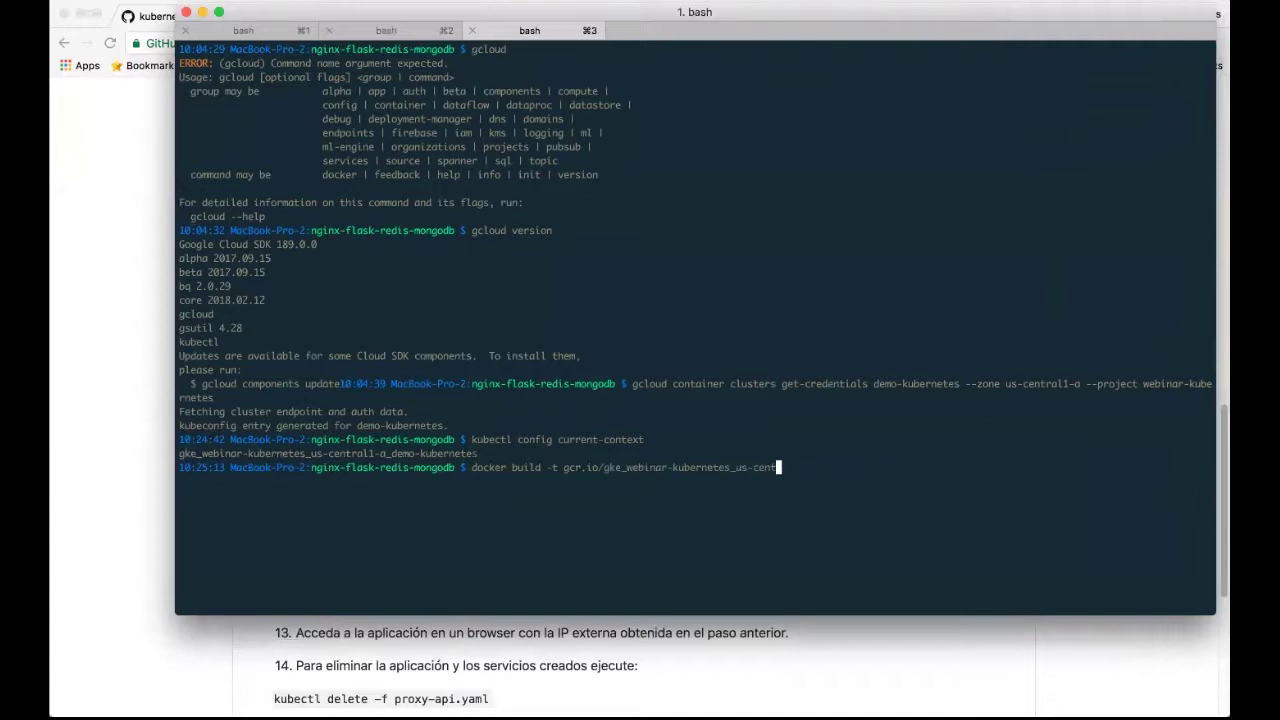
pyautogui.press('BackSpace')
pyautogui.press('BackSpace')
pyautogui.press('BackSpace')
pyautogui.press('BackSpace')
pyautogui.press('BackSpace')
pyautogui.press('BackSpace')
pyautogui.press('BackSpace')
pyautogui.press('BackSpace')
pyautogui.press('BackSpace')
pyautogui.press('BackSpace')
pyautogui.press('BackSpace')
pyautogui.press('BackSpace')
pyautogui.press('BackSpace')
pyautogui.press('BackSpace')
pyautogui.press('BackSpace')
pyautogui.press('BackSpace')
pyautogui.press('BackSpace')
pyautogui.press('BackSpace')
pyautogui.press('BackSpace')
pyautogui.press('BackSpace')
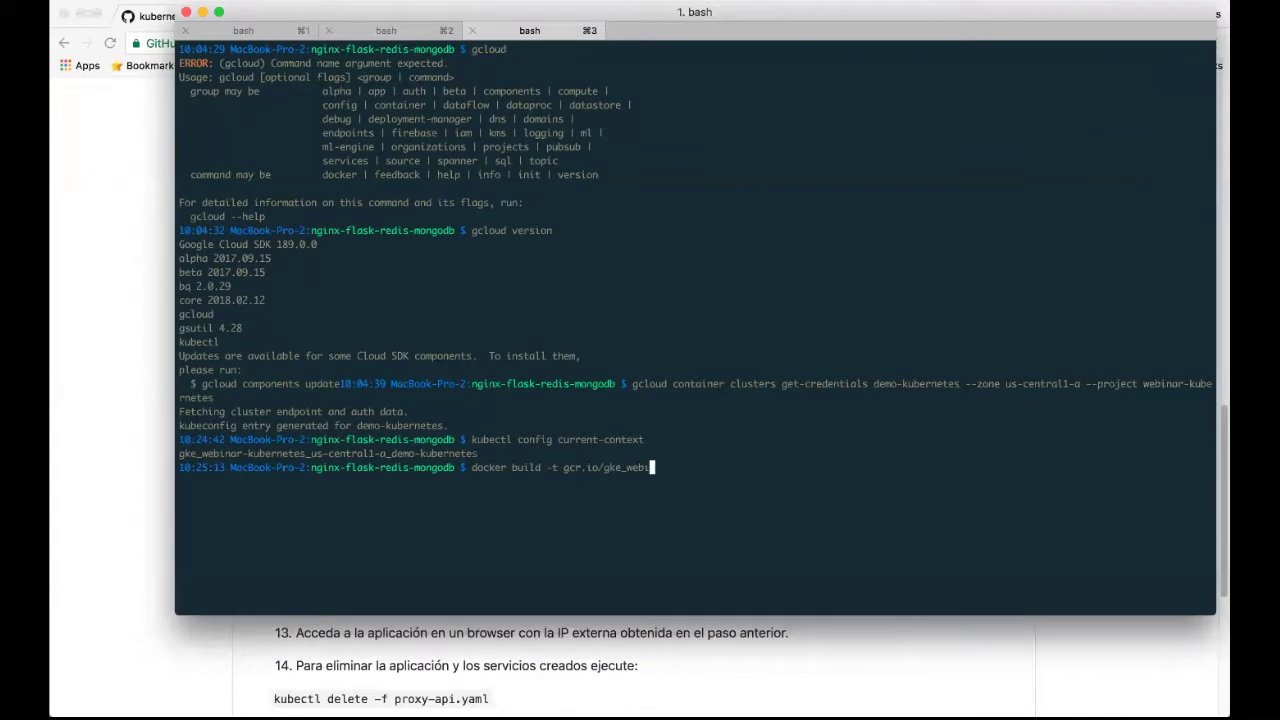
pyautogui.write('webinar-kubernetes/')
# Complete the image name as flask-api with build context ./app and run the build.
pyautogui.moveTo(445, 14); pyautogui.dragTo(416, 190)
pyautogui.moveTo(411, 360); pyautogui.dragTo(555, 105)
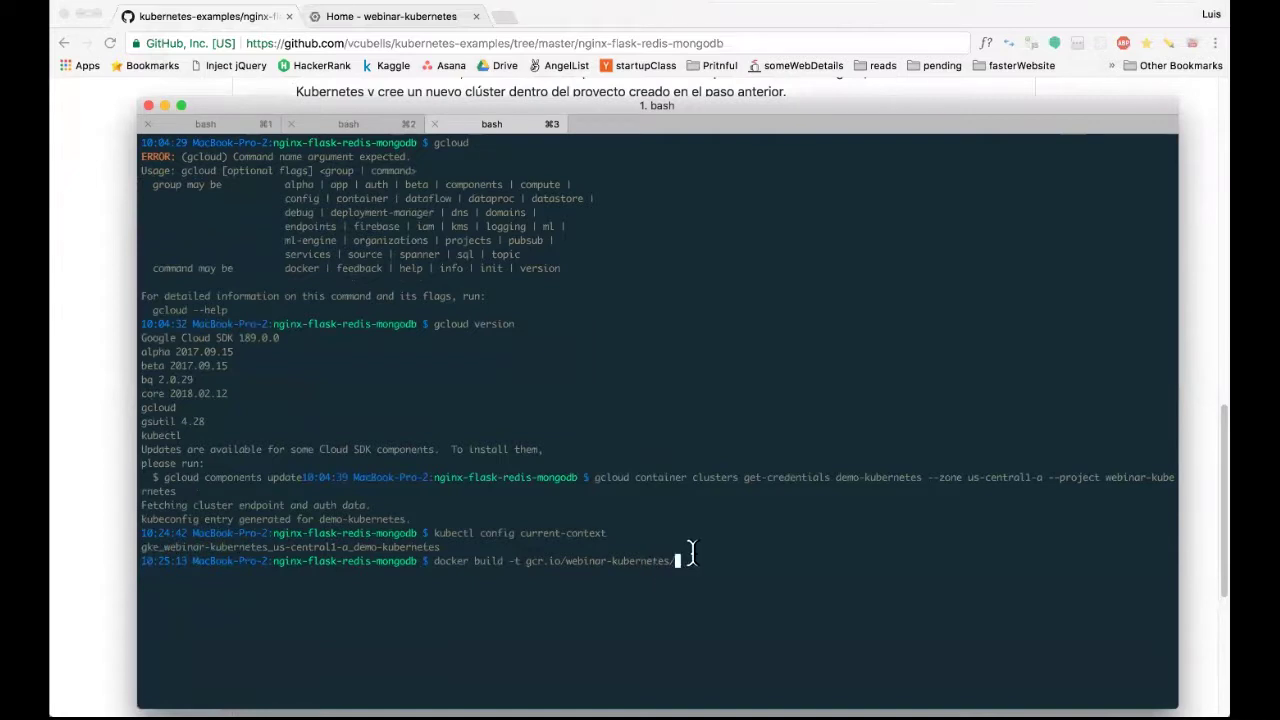
pyautogui.write('flask-')
pyautogui.moveTo(560, 105); pyautogui.dragTo(543, 113)
pyautogui.write('api')
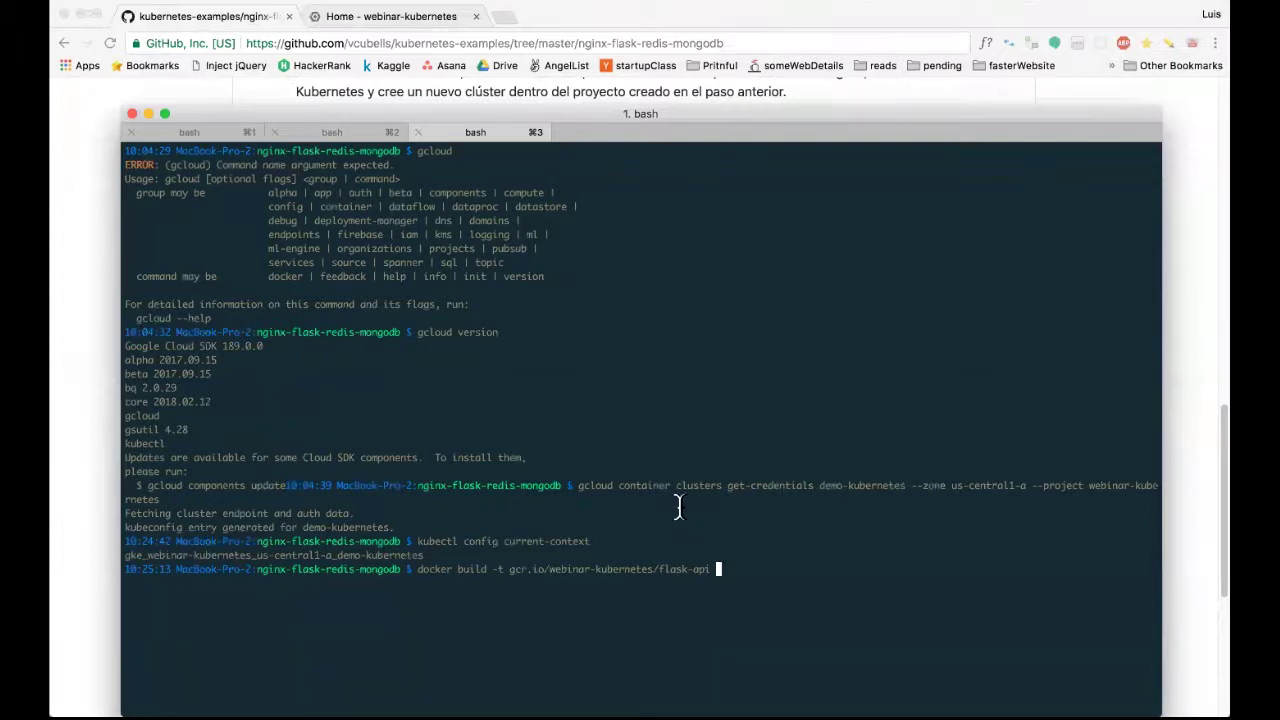
pyautogui.write('./app/')
pyautogui.press('BackSpace')
pyautogui.press('Return')
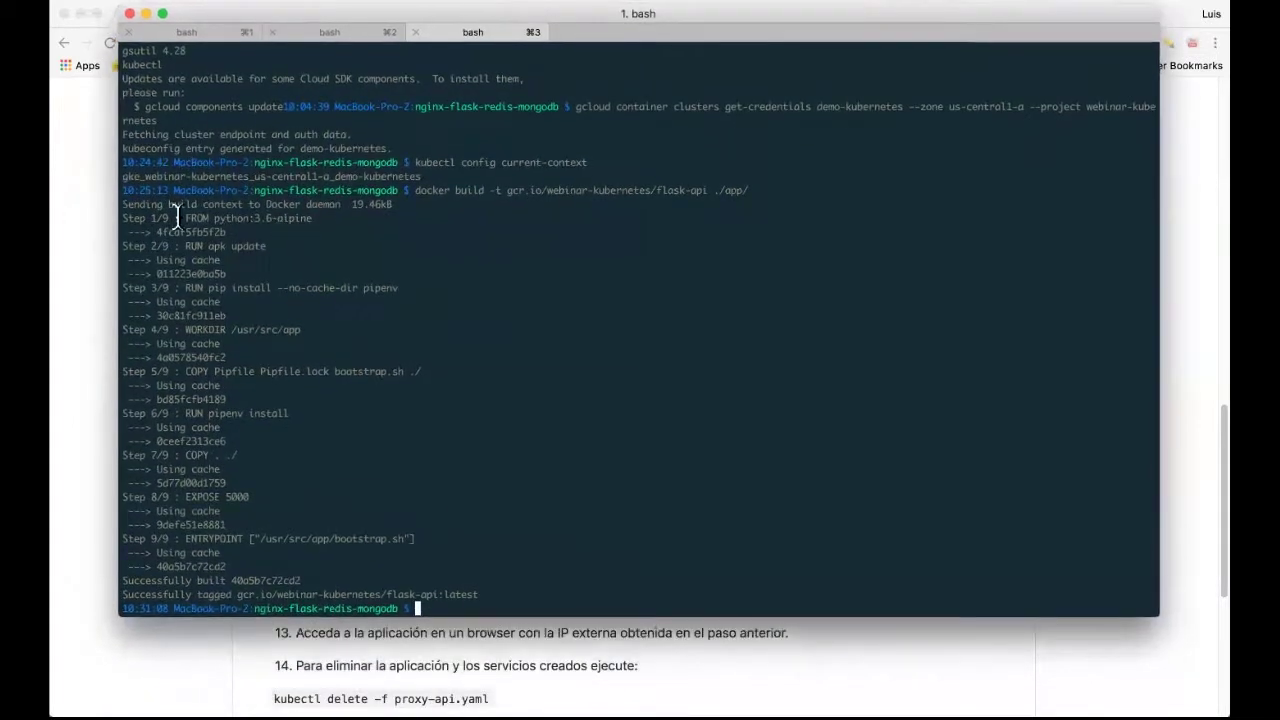
# Review the successful flask-api build output and switch back to the GitHub README.
pyautogui.moveTo(128, 204); pyautogui.dragTo(368, 548)
pyautogui.click(494, 600)
pyautogui.moveTo(494, 14); pyautogui.dragTo(520, 57)
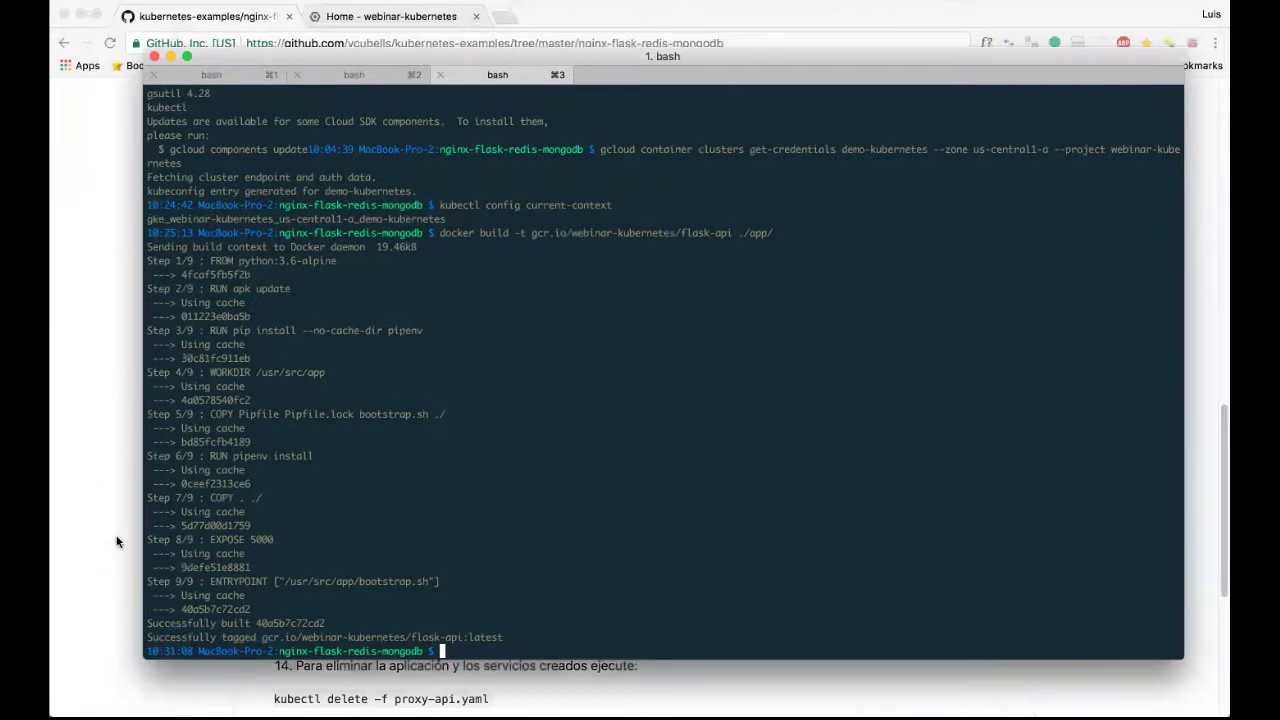
pyautogui.press('super+Tab')
pyautogui.scroll(-1, 420, 384)
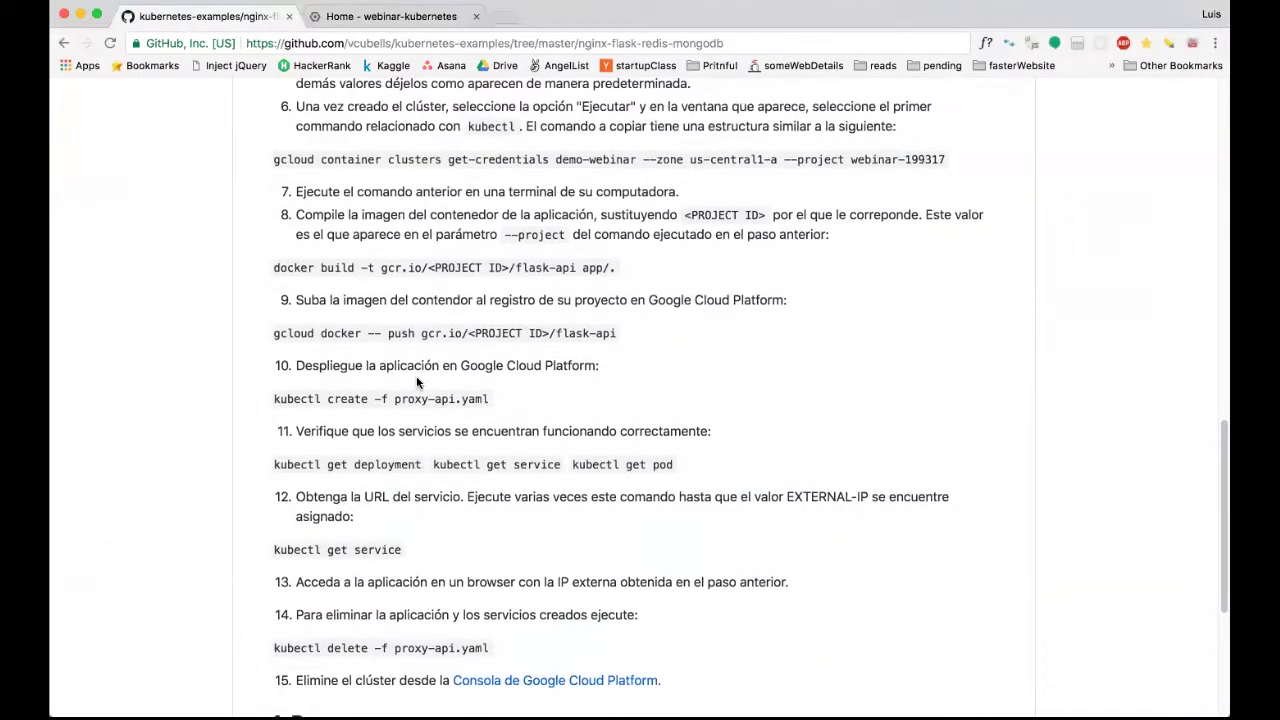
pyautogui.moveTo(274, 334); pyautogui.dragTo(413, 335)
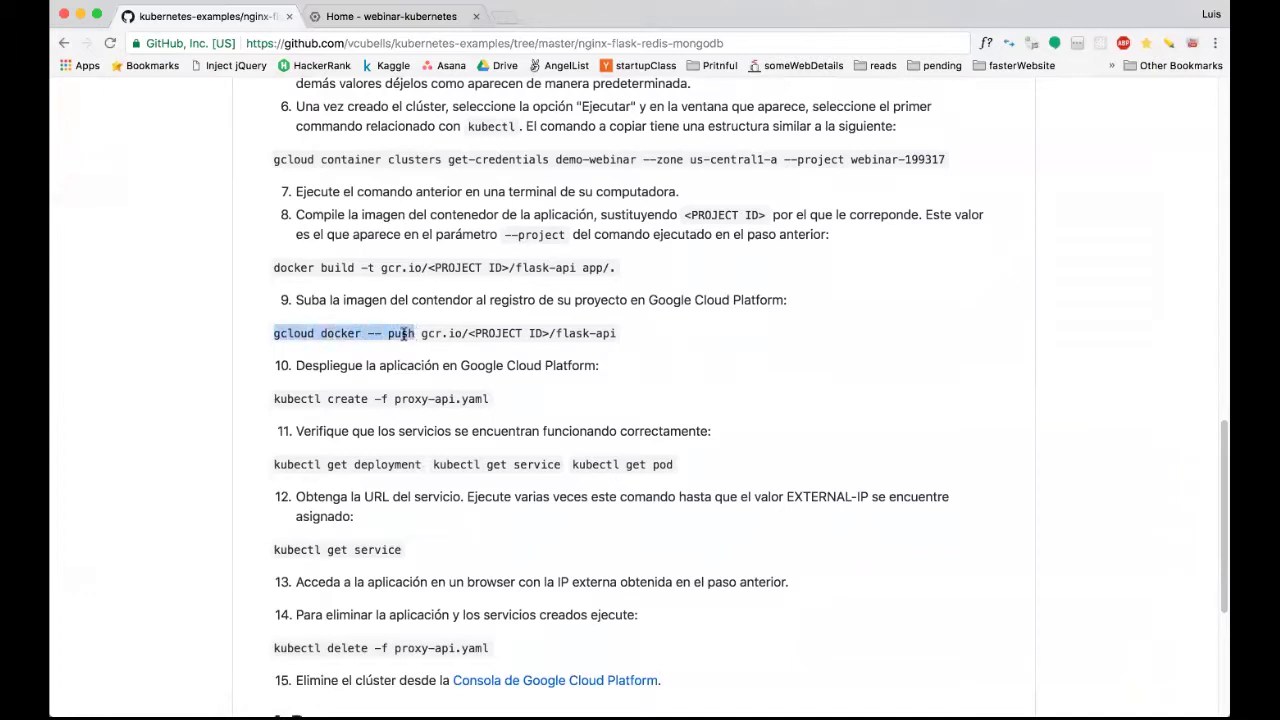
pyautogui.click(413, 335)
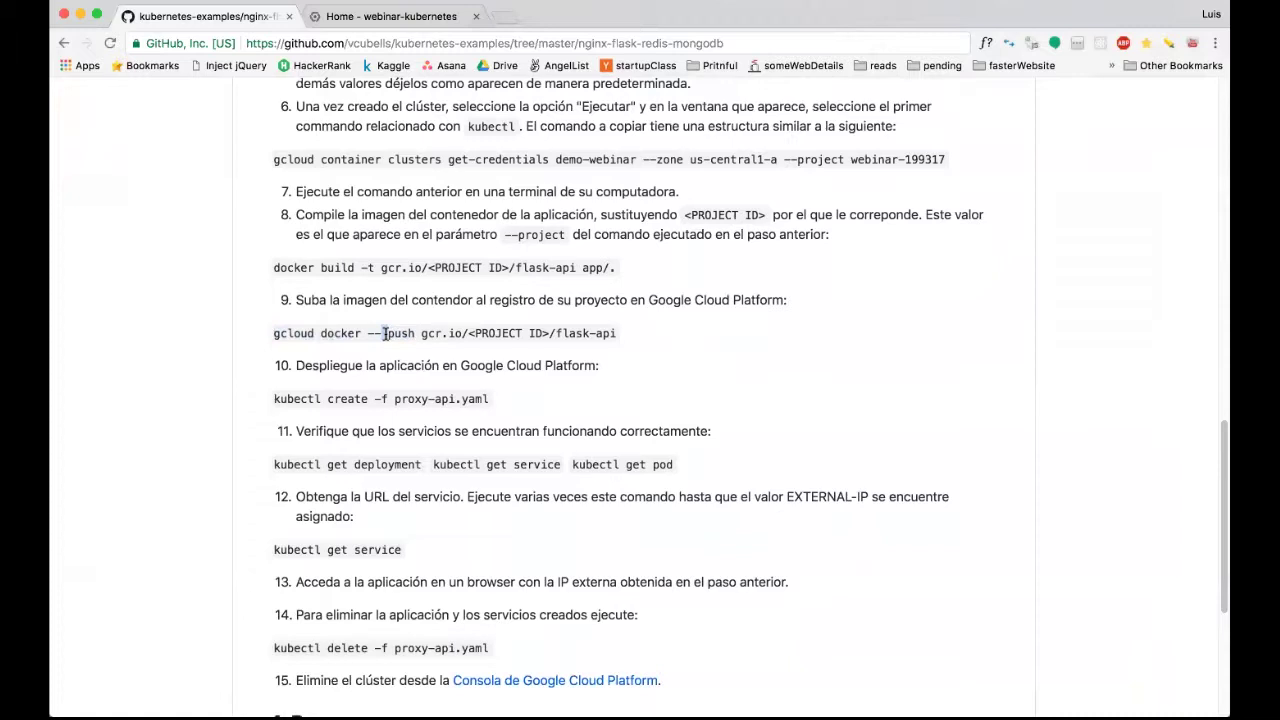
pyautogui.moveTo(421, 334); pyautogui.dragTo(614, 334)
pyautogui.moveTo(552, 333); pyautogui.dragTo(468, 334)
pyautogui.moveTo(400, 700)
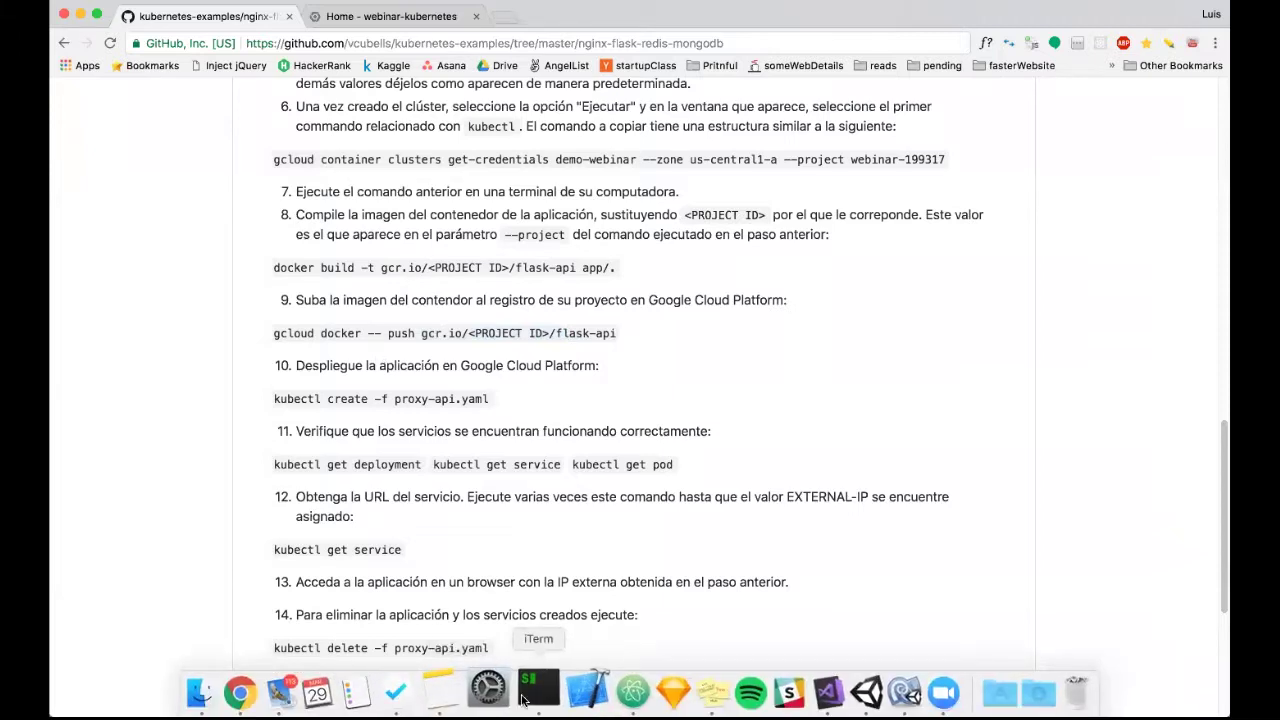
pyautogui.click(520, 700)
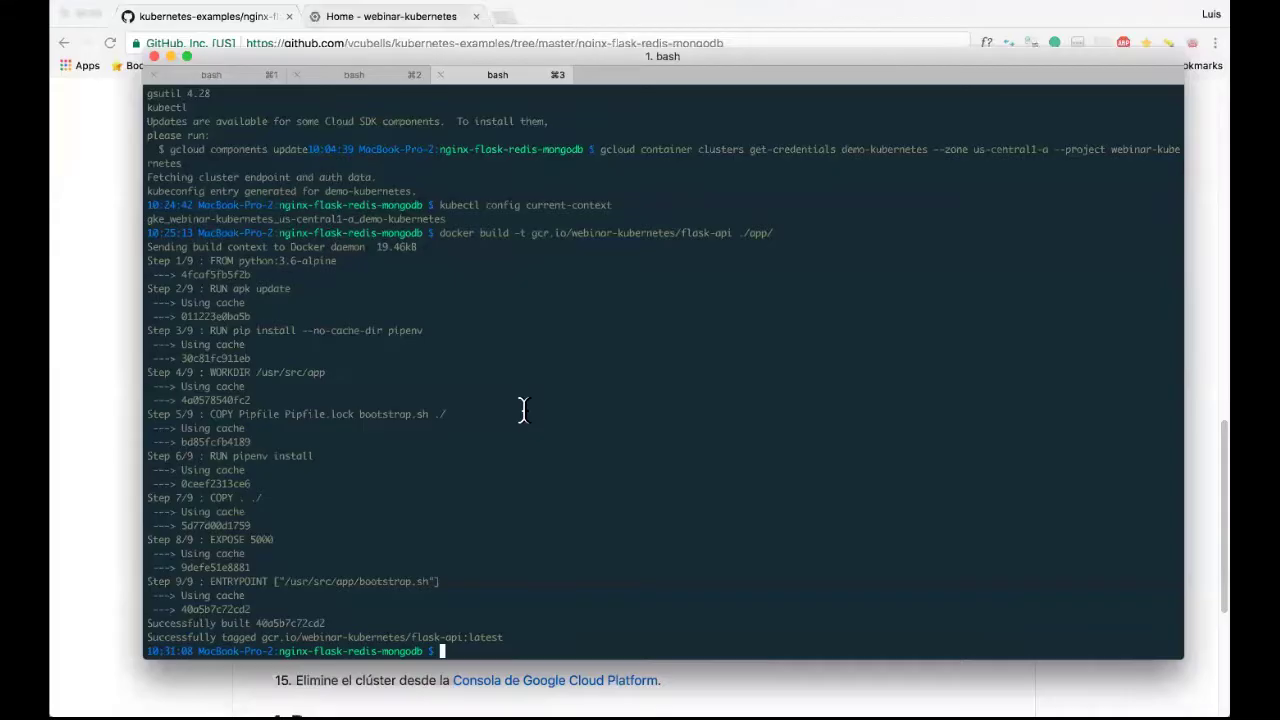
# Rebuild the image with the tag gcr.io/webinar-kubernetes/flask-api:v2.
pyautogui.press('Up')
pyautogui.hotkey('alt', 'Left')
pyautogui.hotkey('alt', 'Left')
pyautogui.press('Right')
pyautogui.press('Right')
pyautogui.press('Right')
pyautogui.write(':')
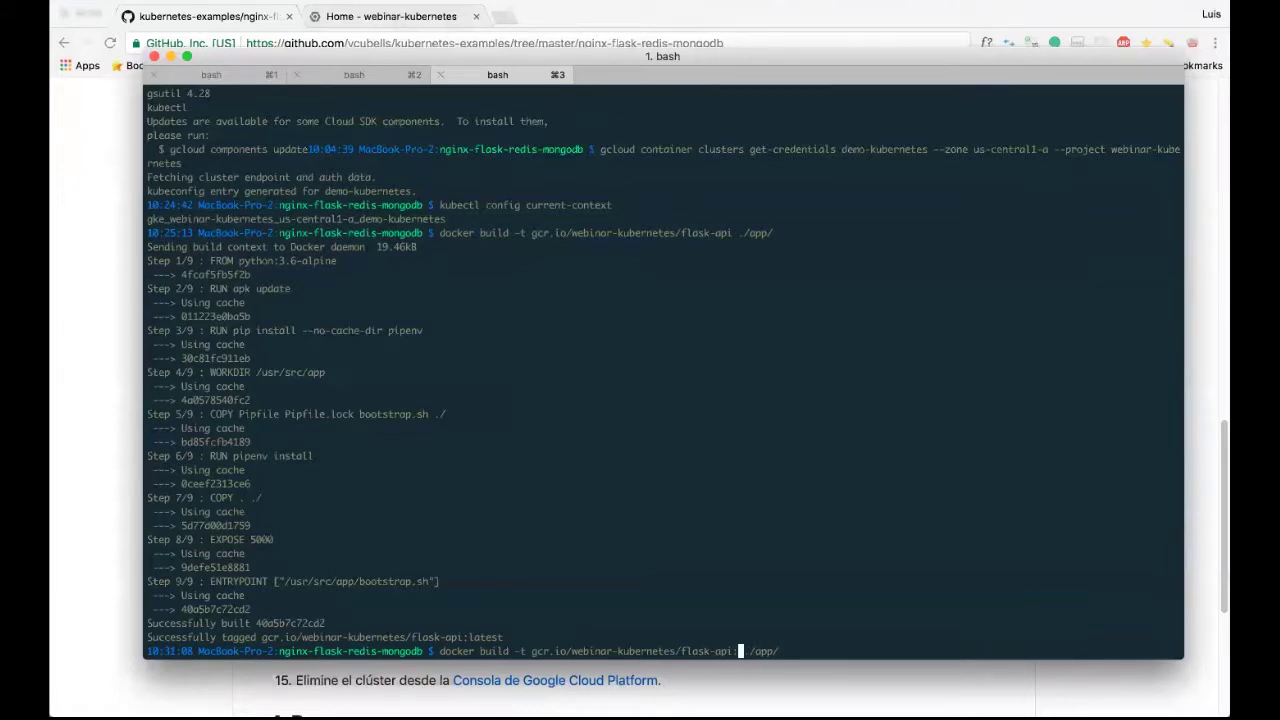
pyautogui.press('BackSpace')
pyautogui.write(':v2')
pyautogui.press('Right')
pyautogui.press('Right')
pyautogui.press('Right')
pyautogui.press('Right')
pyautogui.press('Right')
pyautogui.press('Right')
pyautogui.press('Right')
pyautogui.press('Return')
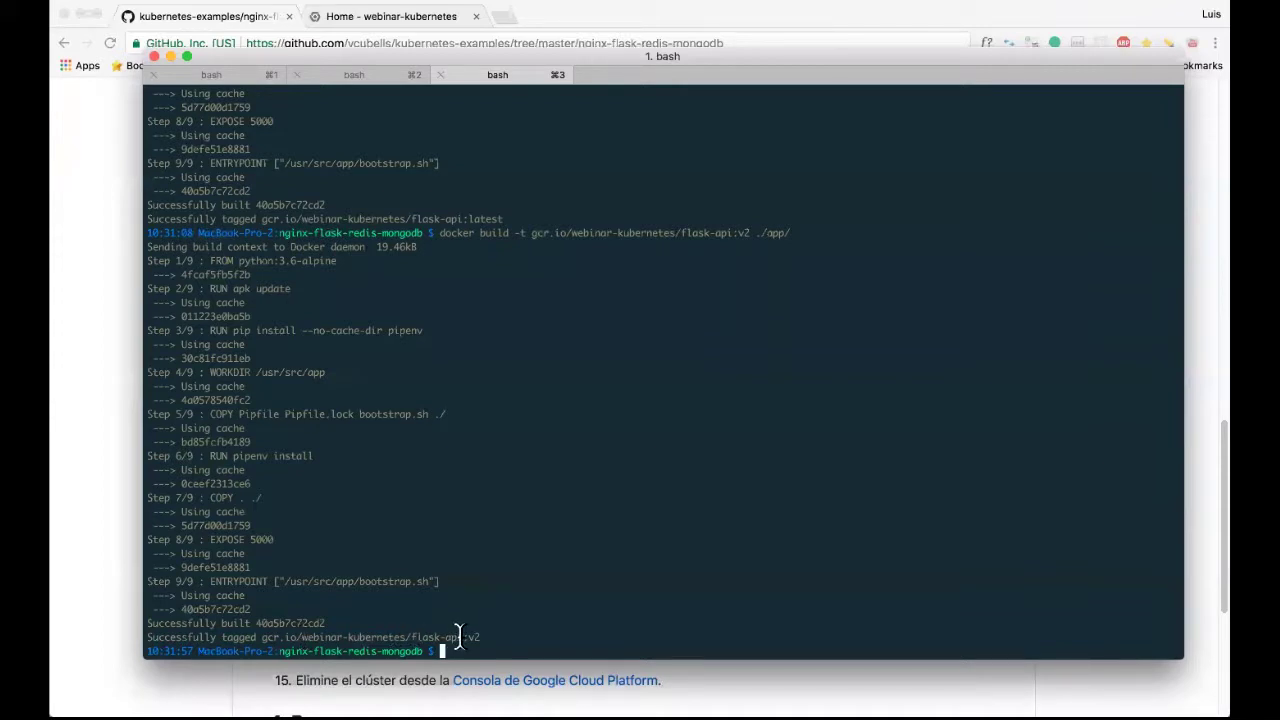
# Push gcr.io/webinar-kubernetes/flask-api:v2 with gcloud docker -- push, then return to the README.
pyautogui.write('gcloud docker -- push')
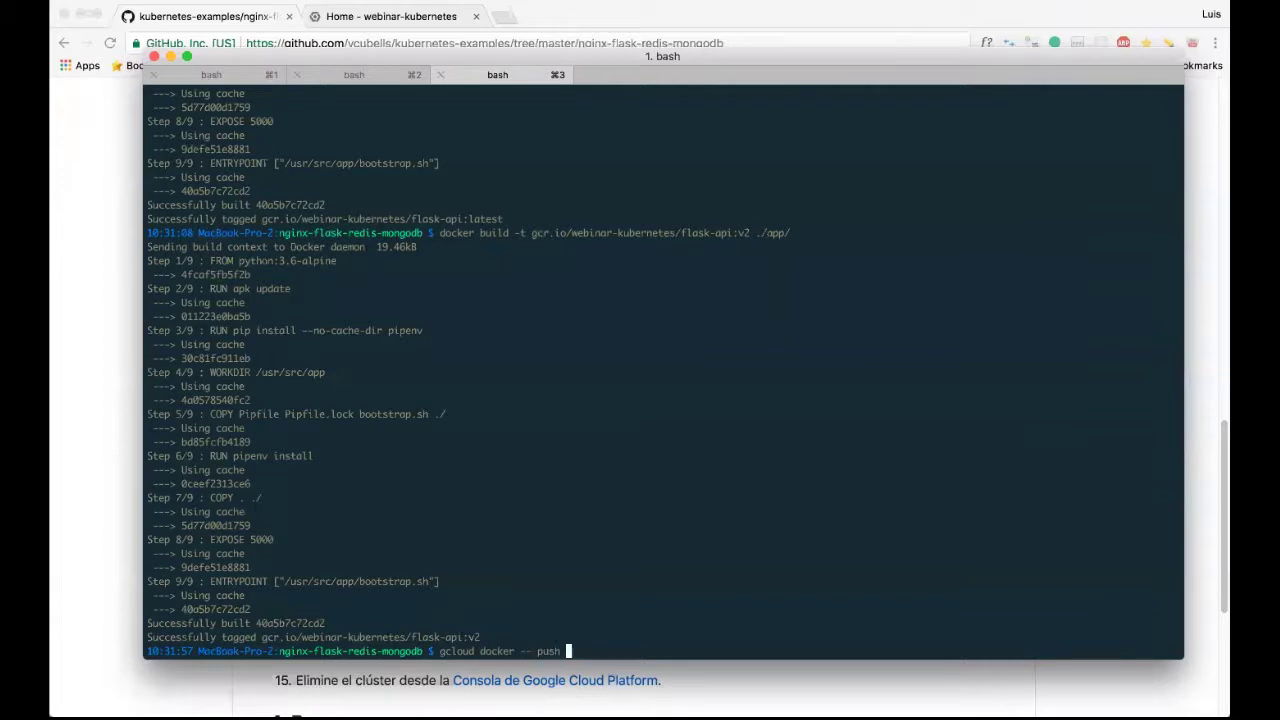
pyautogui.write('gcr.io/webinar-kubernetes/flask-api:')
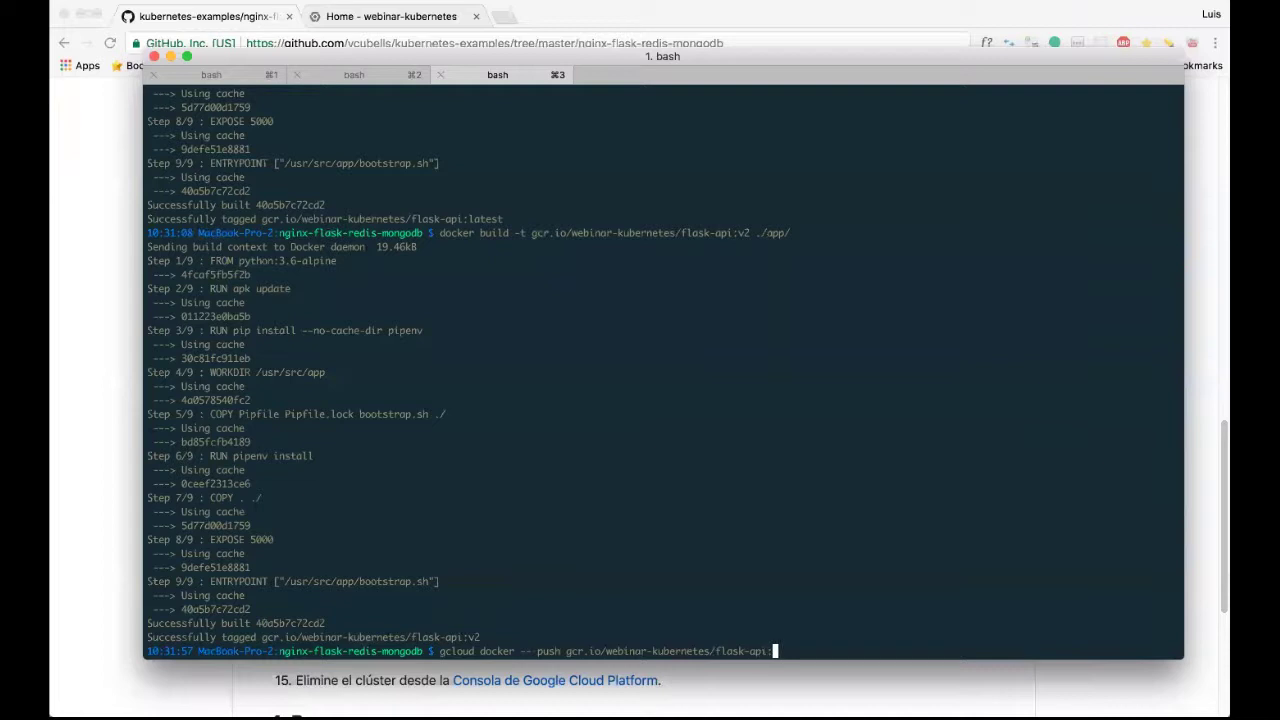
pyautogui.write('v2')
pyautogui.press('Return')
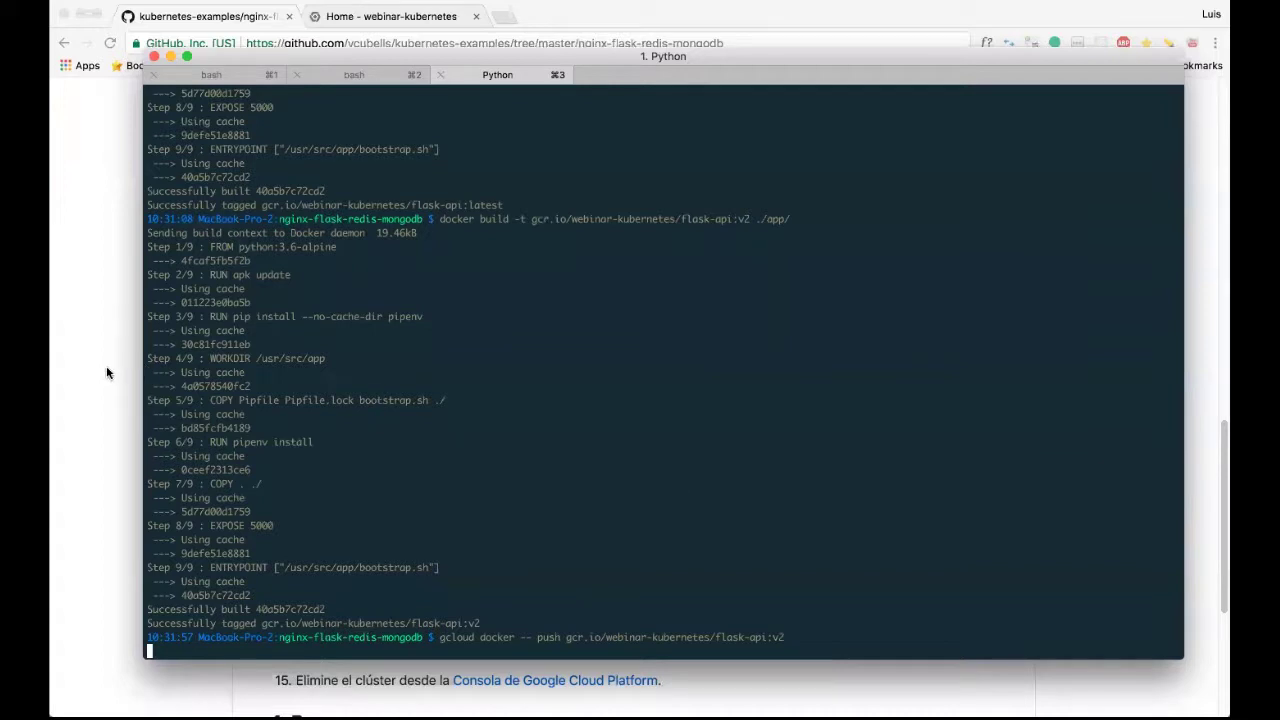
pyautogui.press('super+h')
# Scroll the README and highlight kubectl, create and proxy-api.yaml in step 10's command.
pyautogui.scroll(-1, 429, 429)
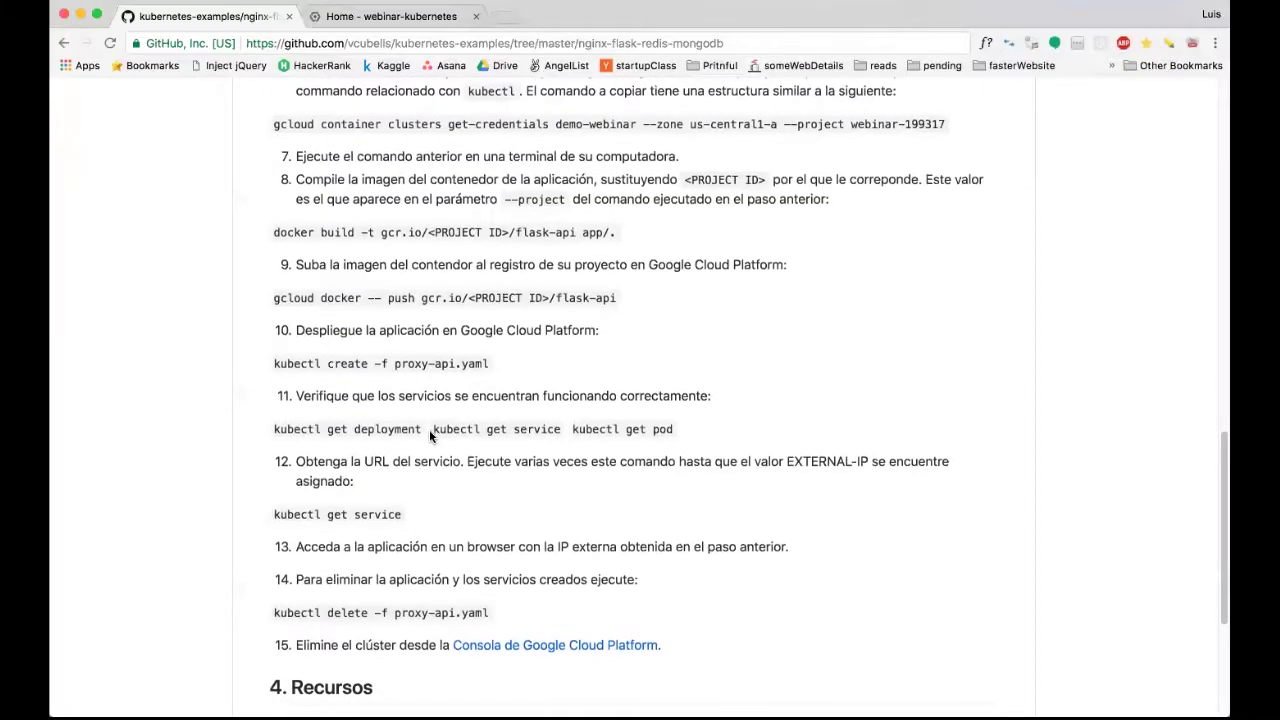
pyautogui.scroll(1, 429, 429)
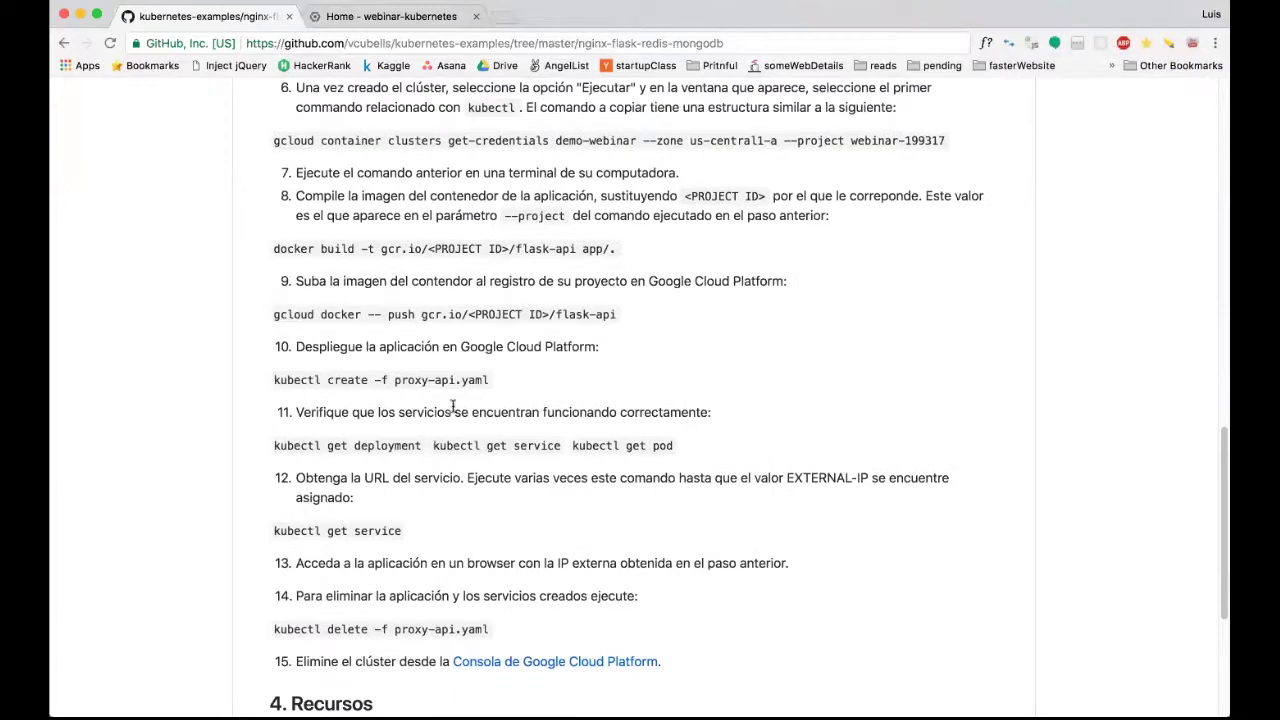
pyautogui.scroll(-2, 452, 405)
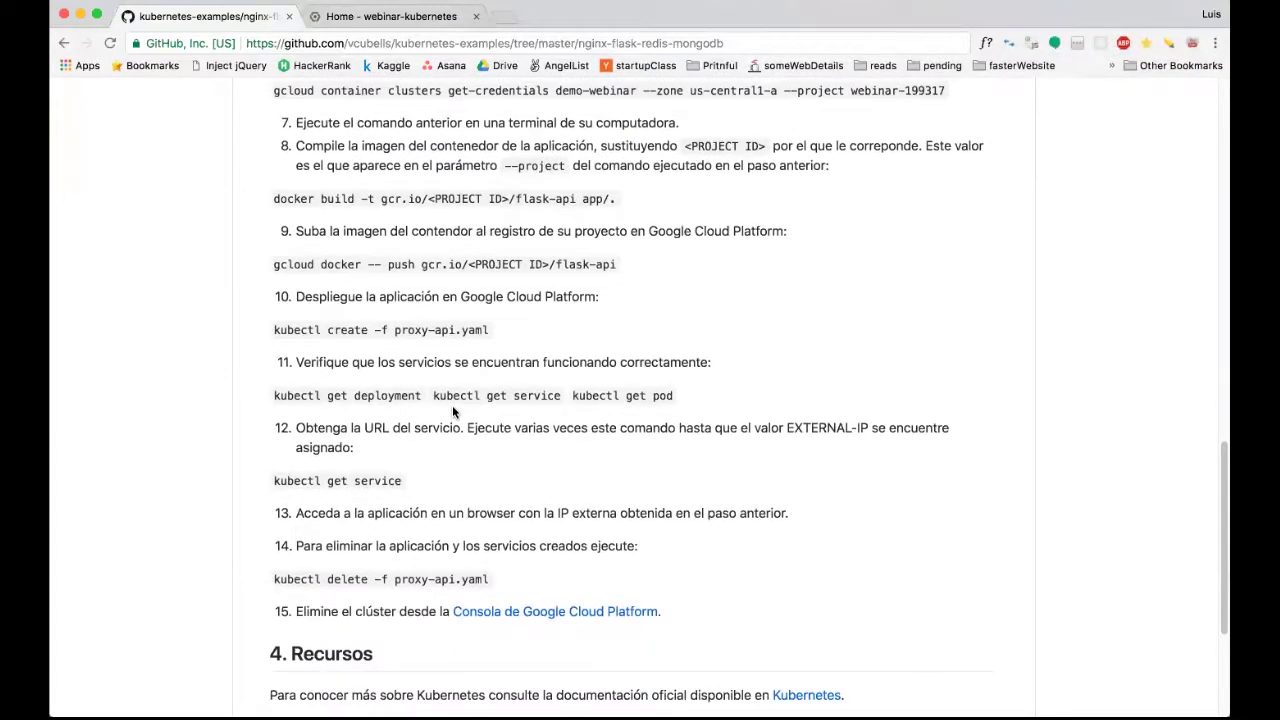
pyautogui.scroll(1, 474, 393)
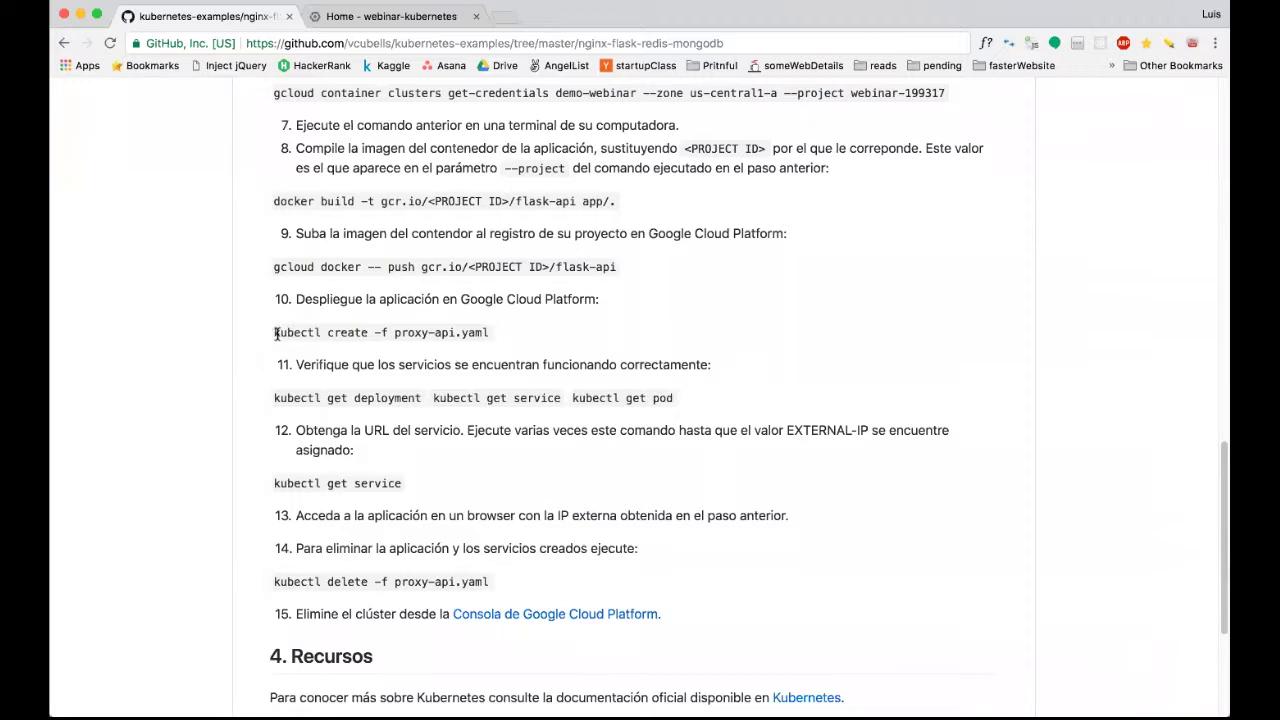
pyautogui.moveTo(274, 332); pyautogui.dragTo(330, 332)
pyautogui.click(397, 332)
pyautogui.moveTo(397, 332); pyautogui.dragTo(490, 336)
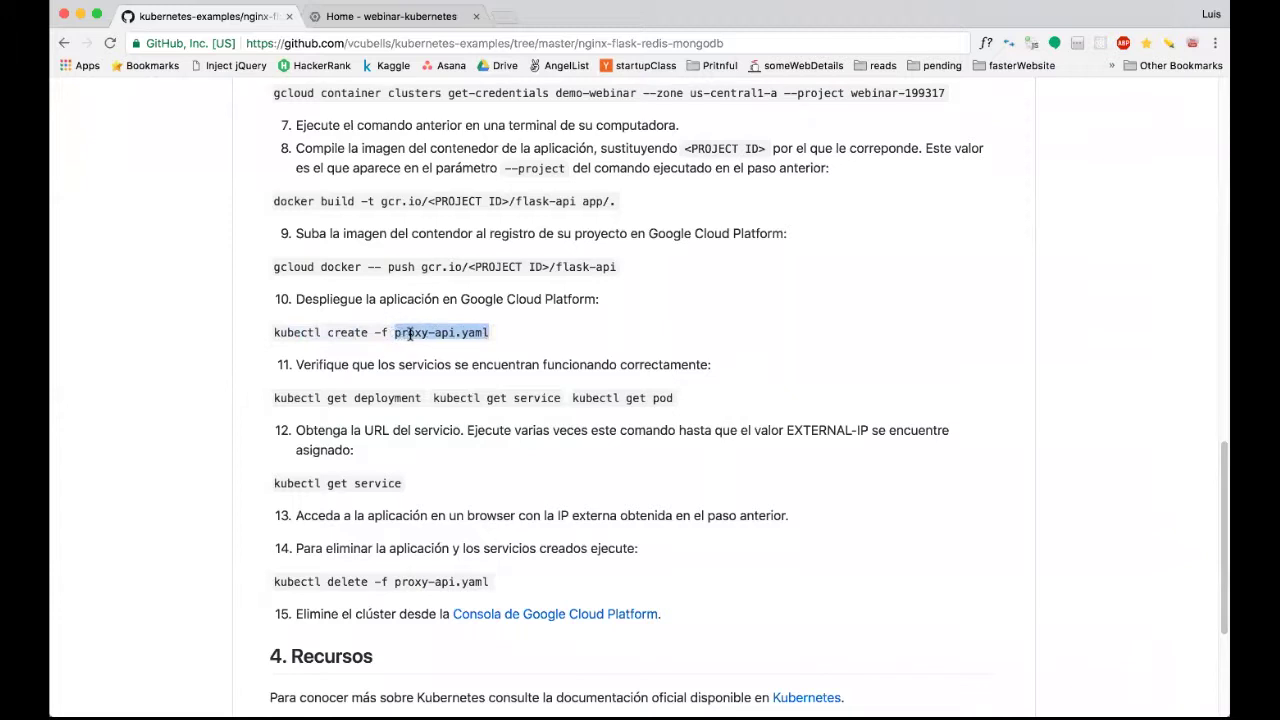
pyautogui.doubleClick(358, 333)
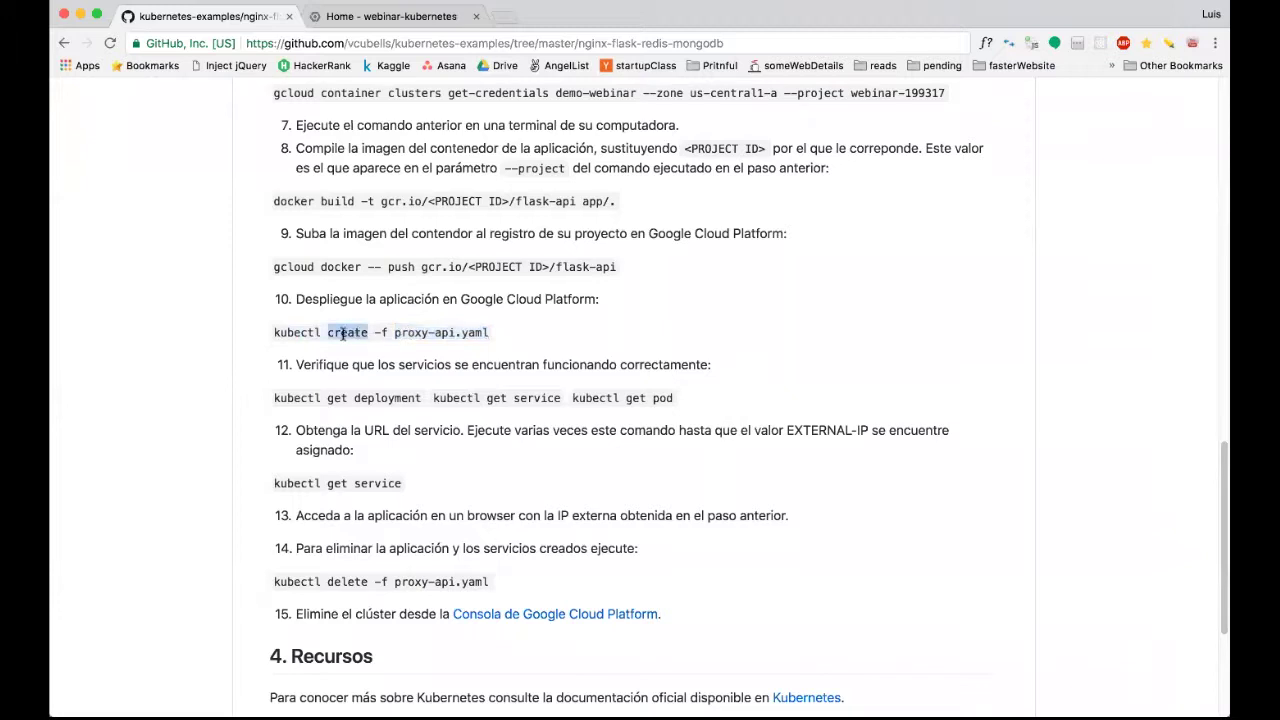
pyautogui.doubleClick(302, 333)
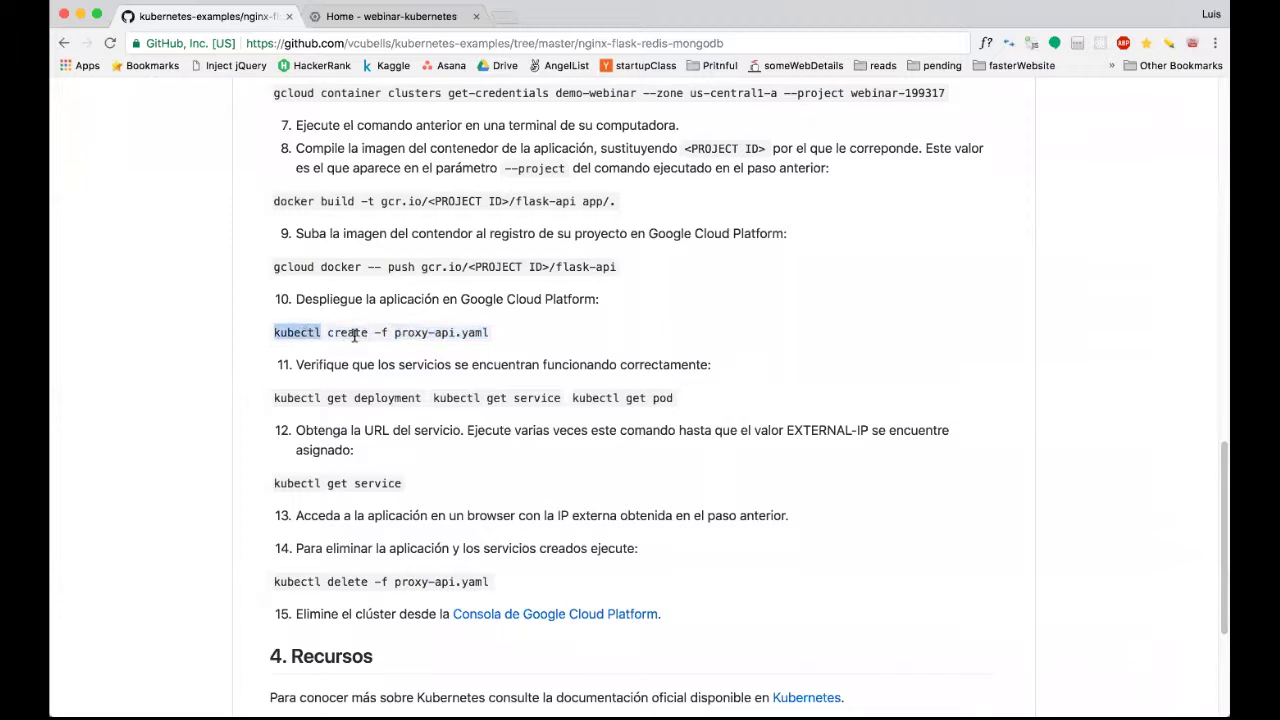
pyautogui.click(391, 333)
pyautogui.moveTo(391, 333); pyautogui.dragTo(488, 333)
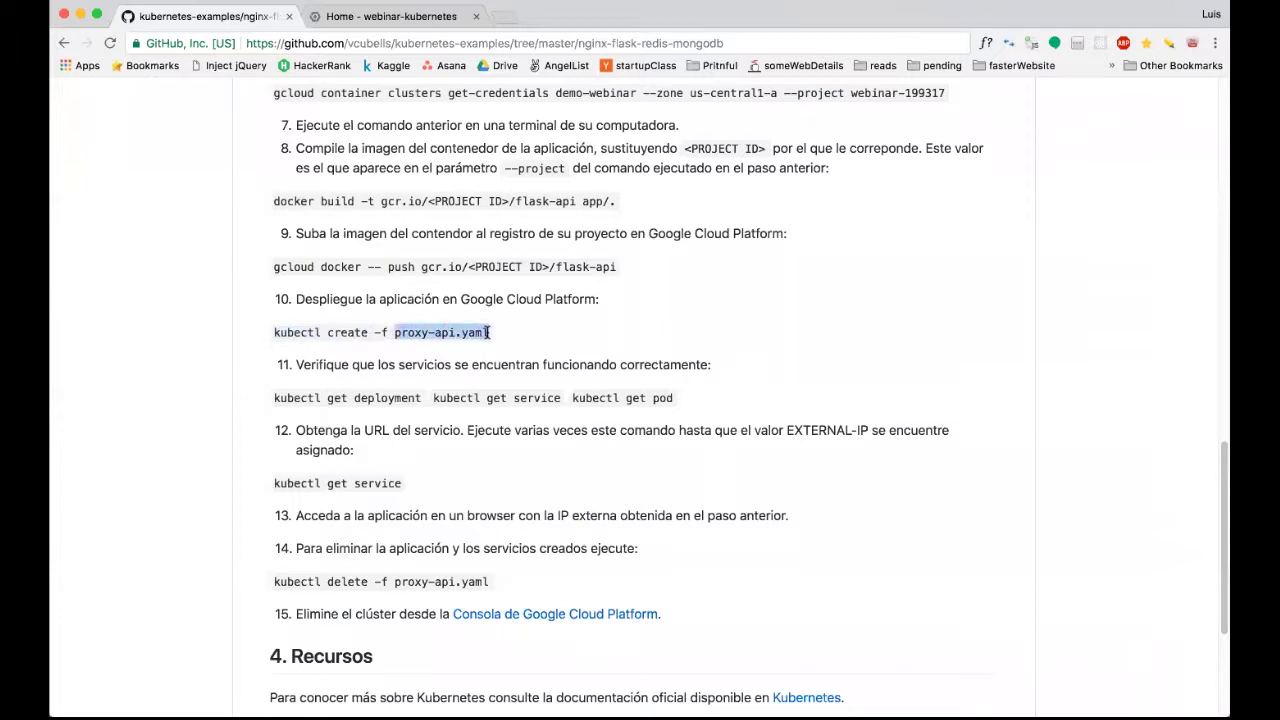
# Open the proxy-api.yaml file, then go back to iTerm to check the flask-api:v2 push.
pyautogui.scroll(-2, 450, 400)
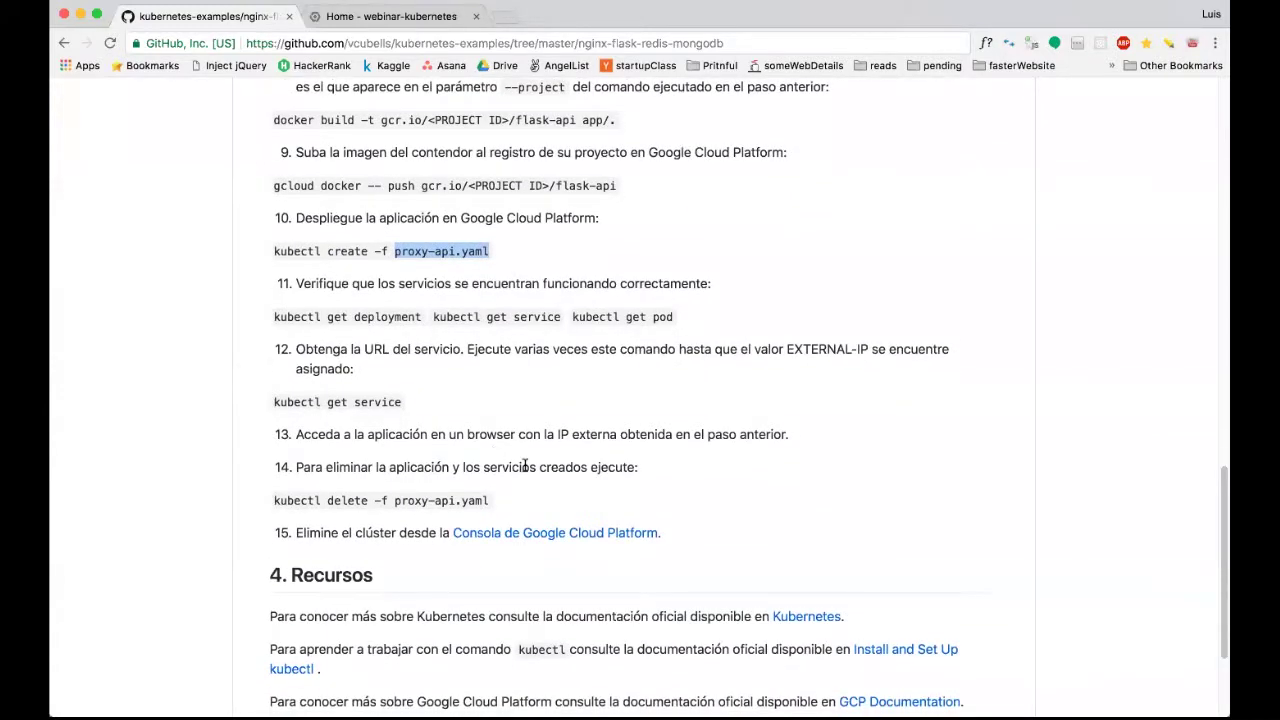
pyautogui.scroll(5, 524, 466)
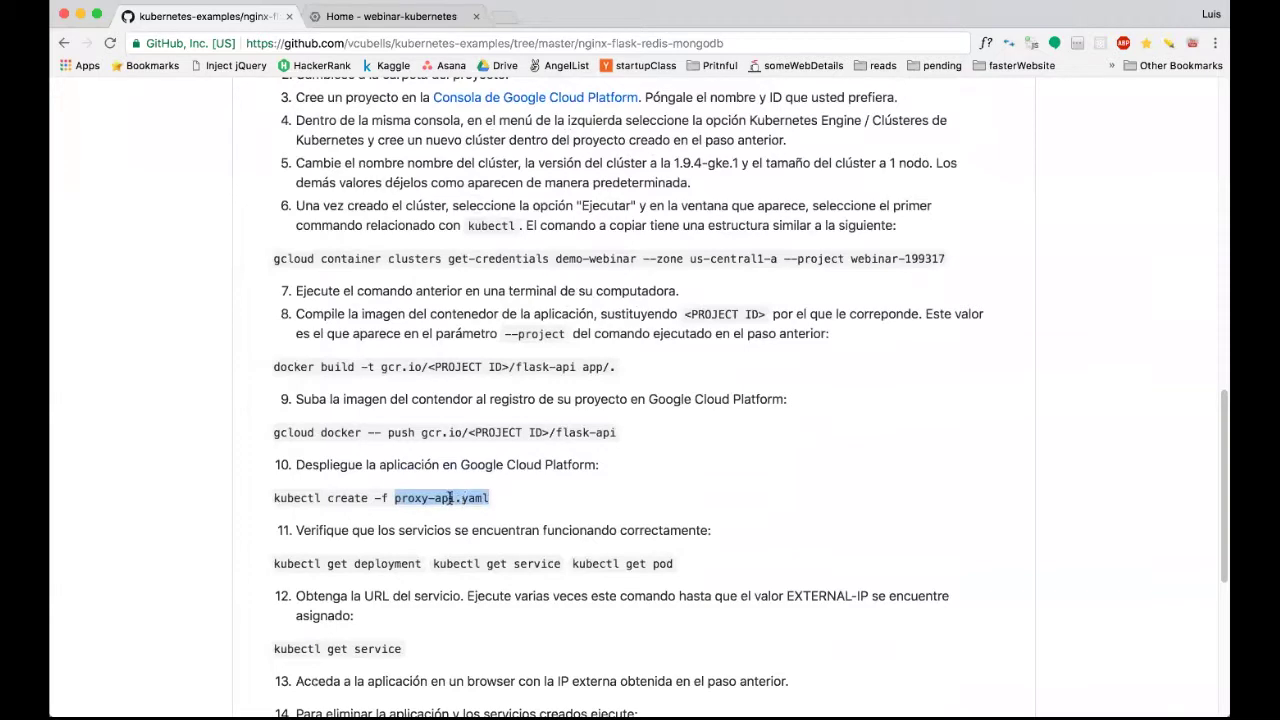
pyautogui.click(402, 498)
pyautogui.moveTo(393, 498); pyautogui.dragTo(502, 502)
pyautogui.scroll(4, 502, 502)
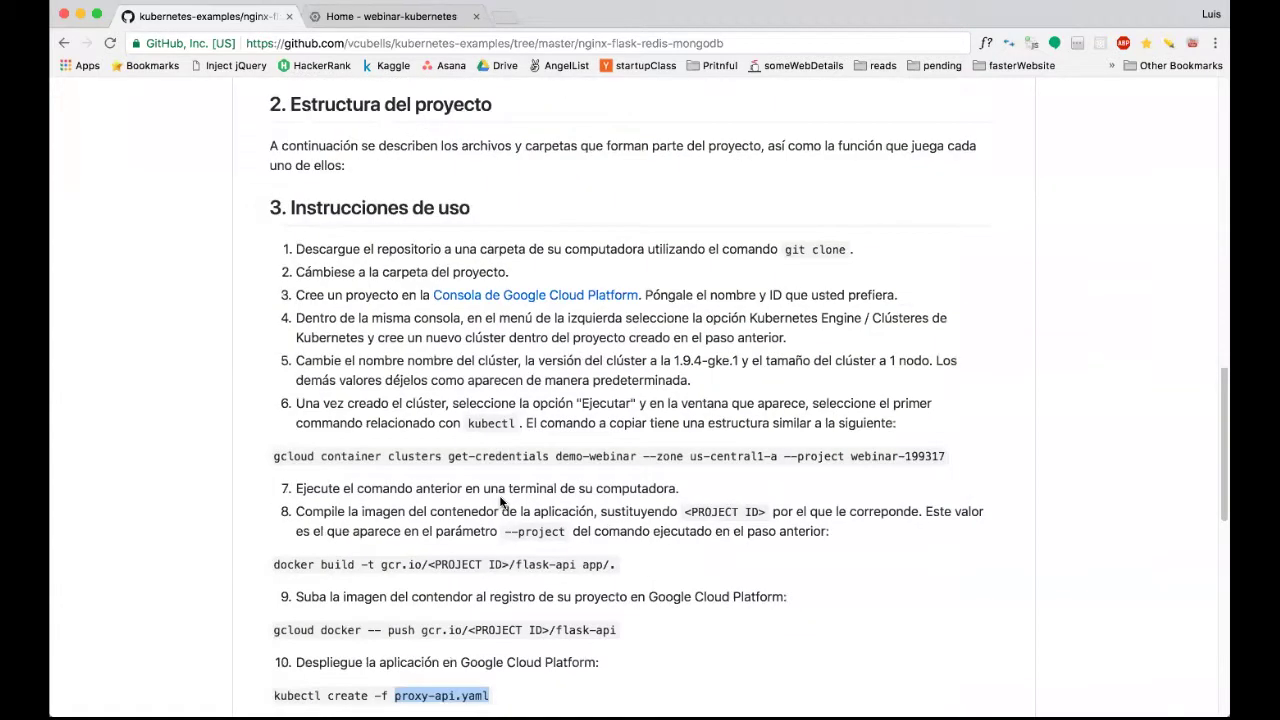
pyautogui.scroll(10, 502, 502)
pyautogui.click(298, 388)
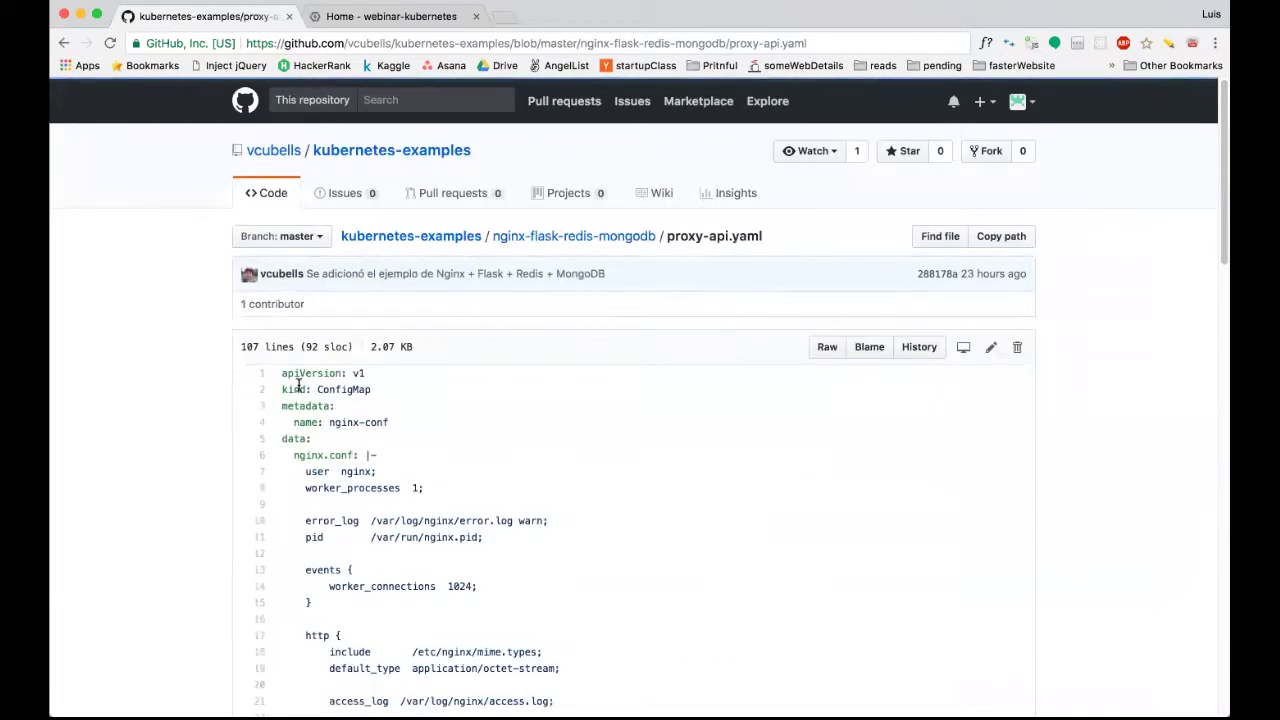
pyautogui.scroll(-3, 298, 385)
pyautogui.moveTo(580, 700)
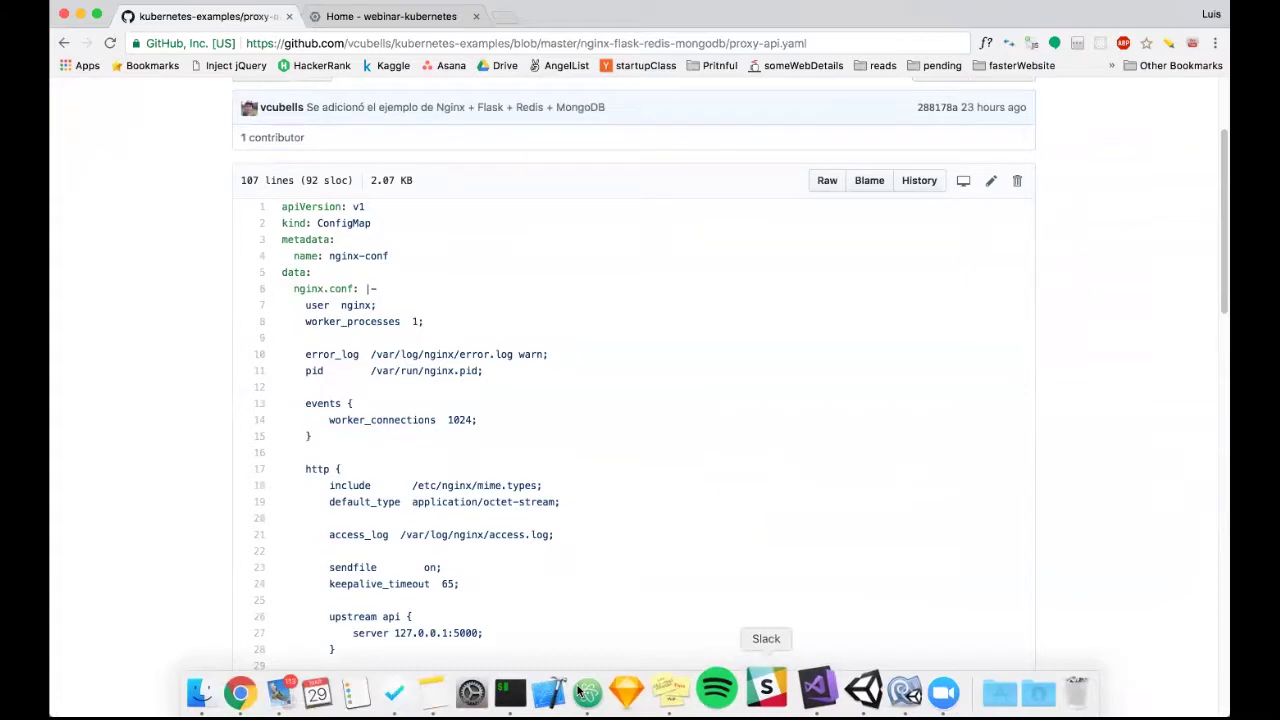
pyautogui.click(510, 692)
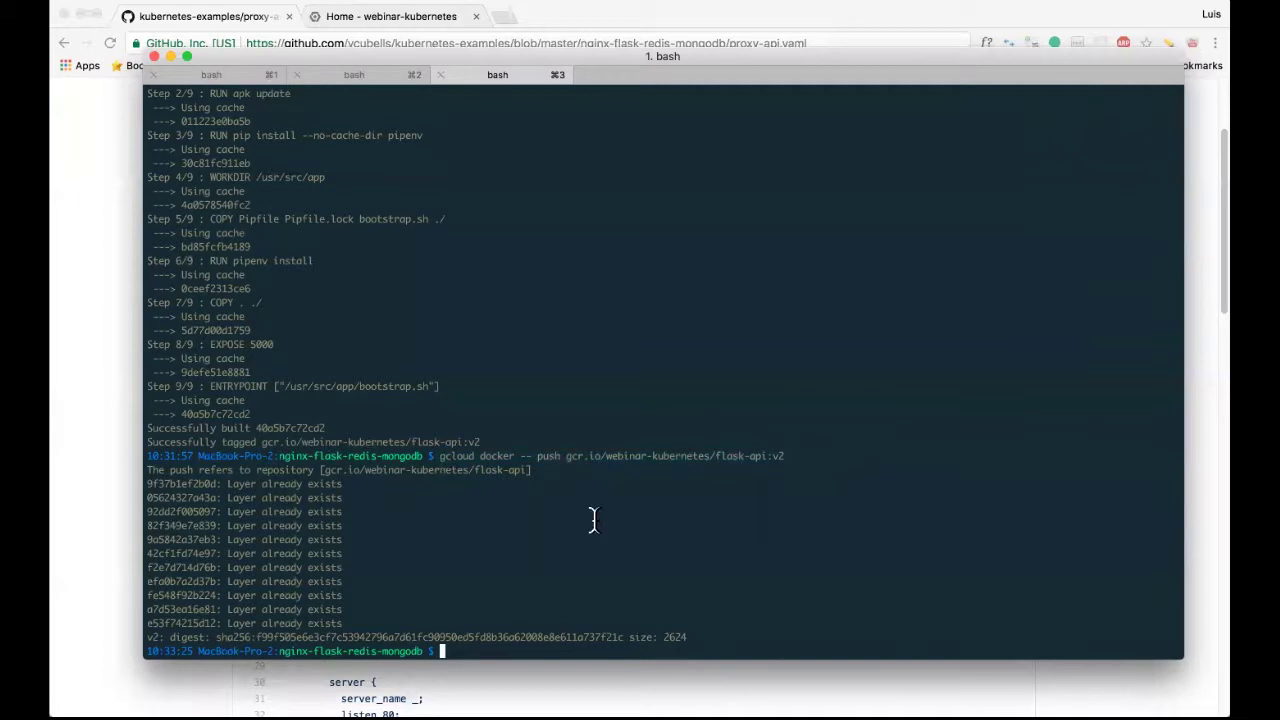
# Check the flask-api image's tags in the console's Container Registry.
pyautogui.click(130, 200)
pyautogui.click(390, 16)
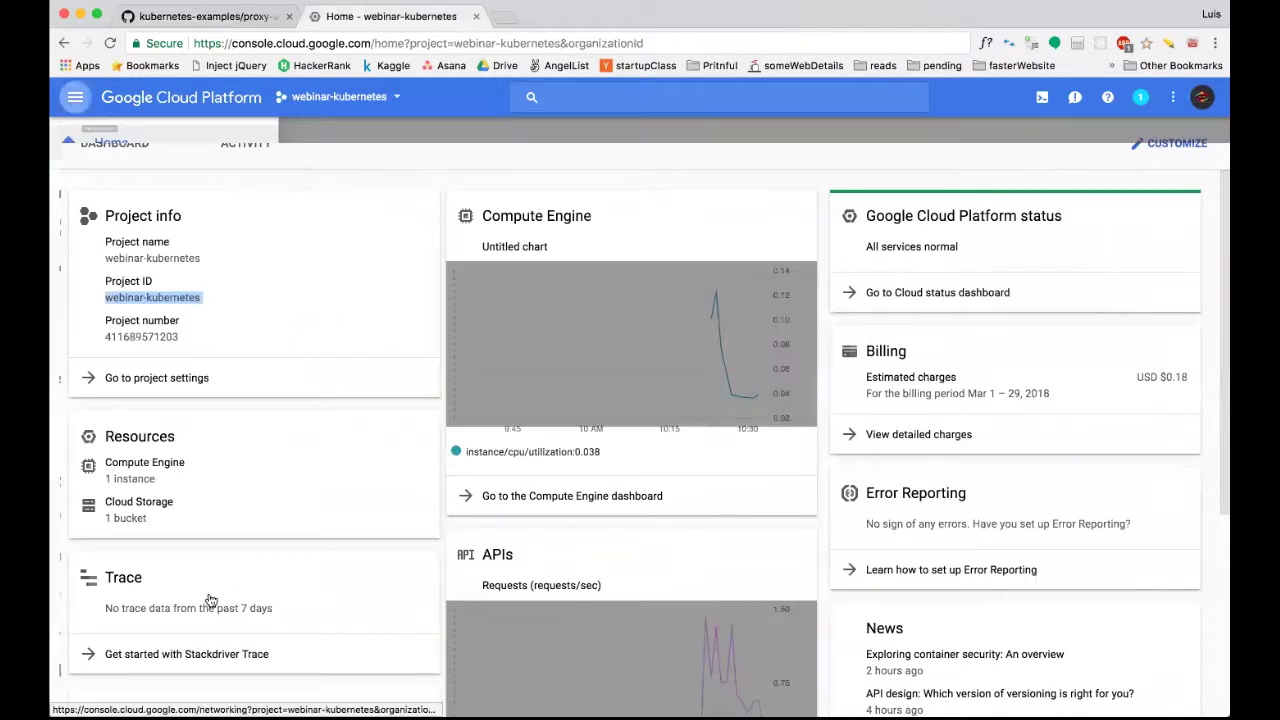
pyautogui.scroll(-5, 191, 617)
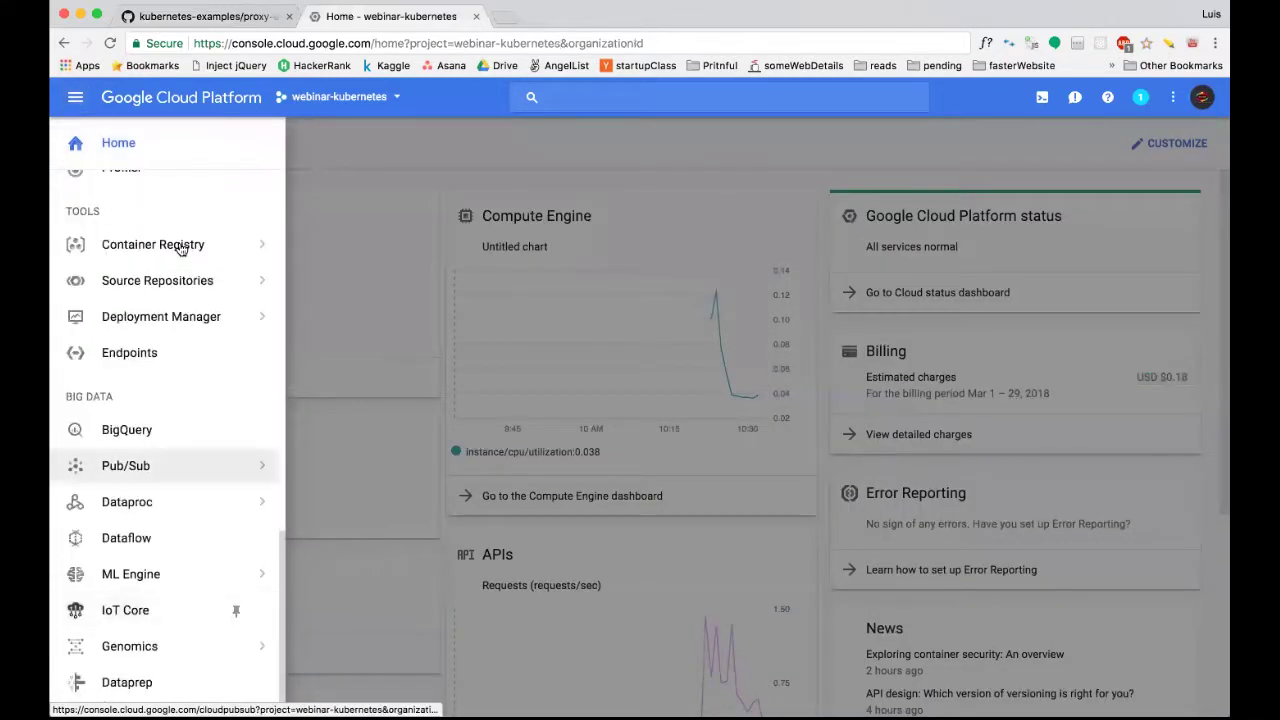
pyautogui.click(183, 249)
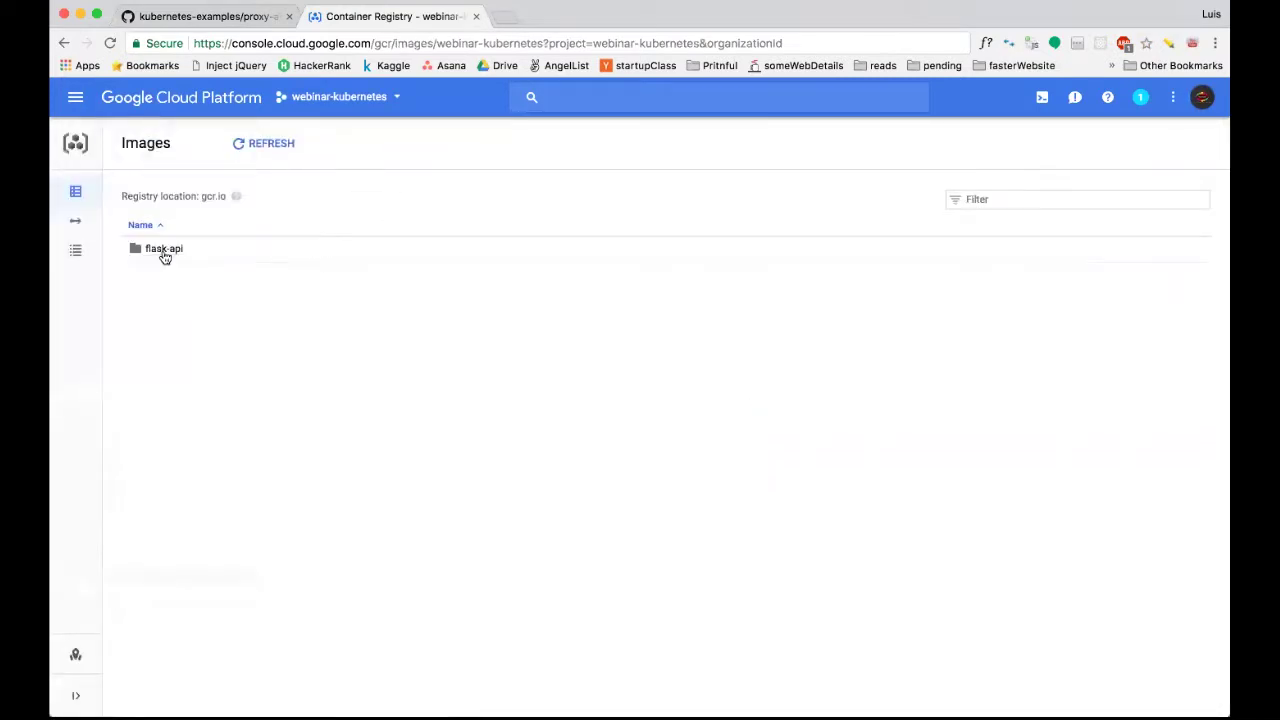
pyautogui.click(163, 254)
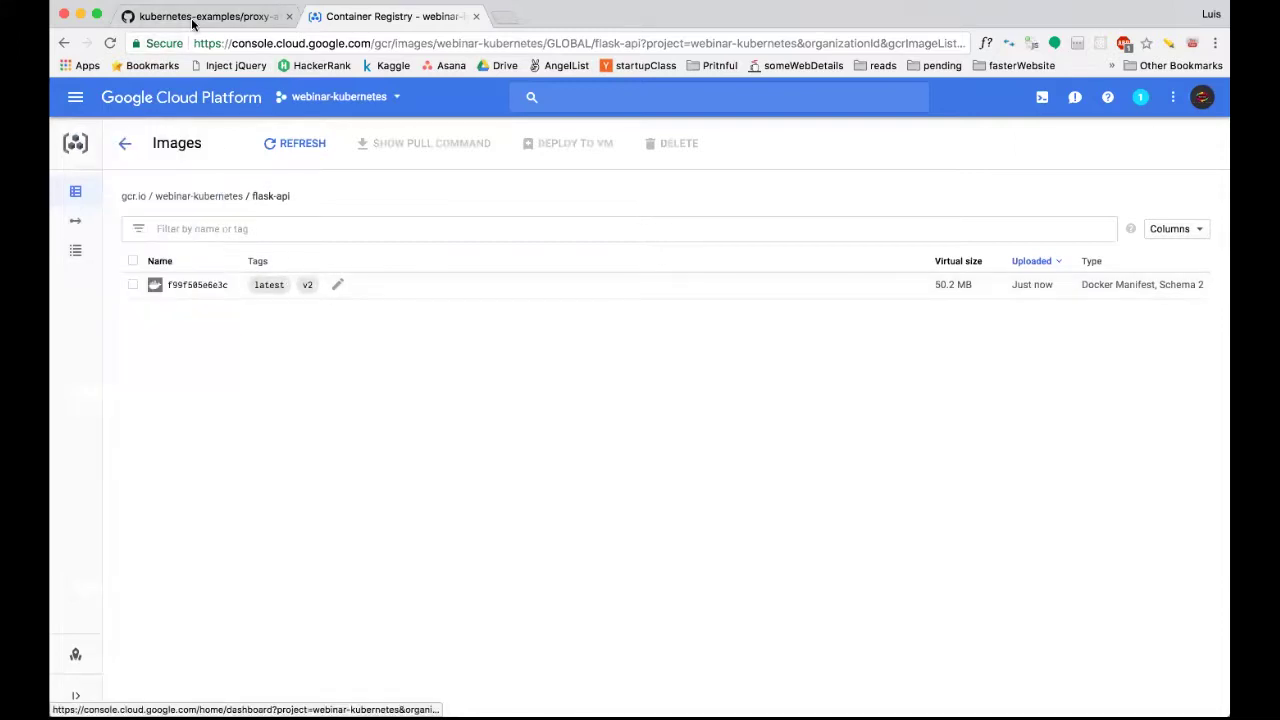
# Look over the proxy-api.yaml file on GitHub.
pyautogui.hotkey('ctrl', 'Tab')
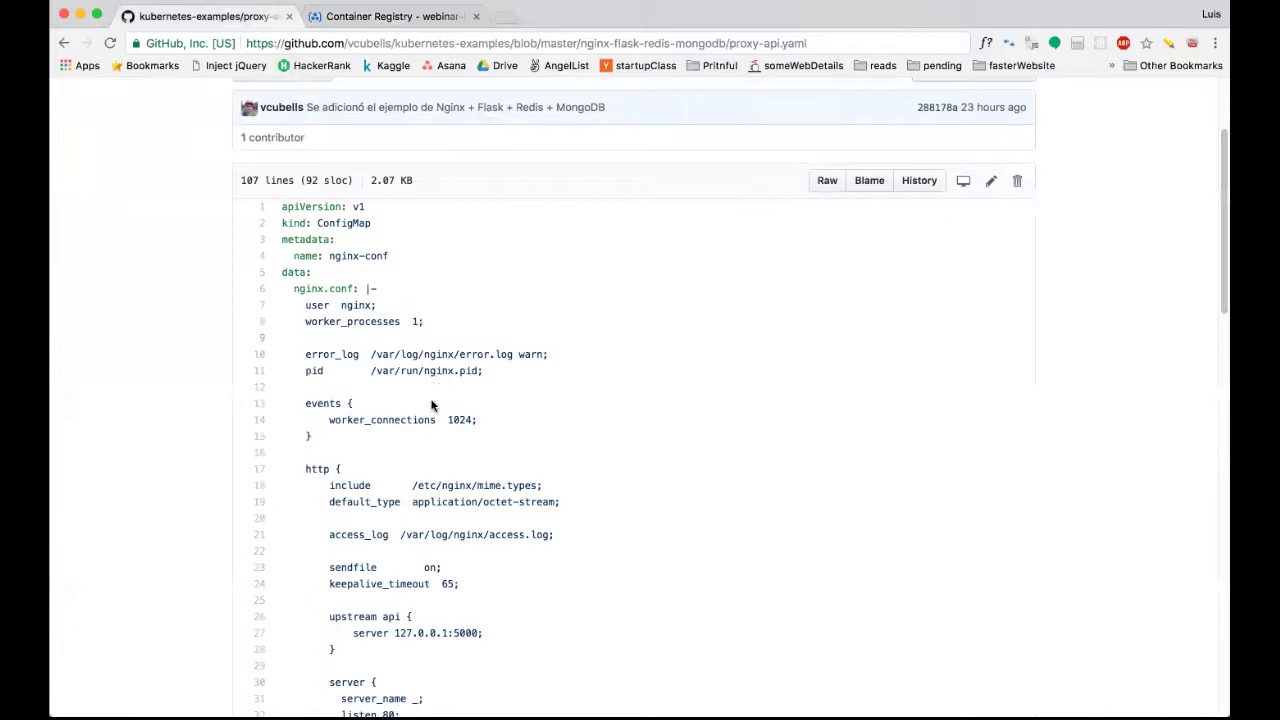
pyautogui.scroll(-2, 432, 410)
pyautogui.scroll(-5, 430, 412)
pyautogui.scroll(5, 428, 406)
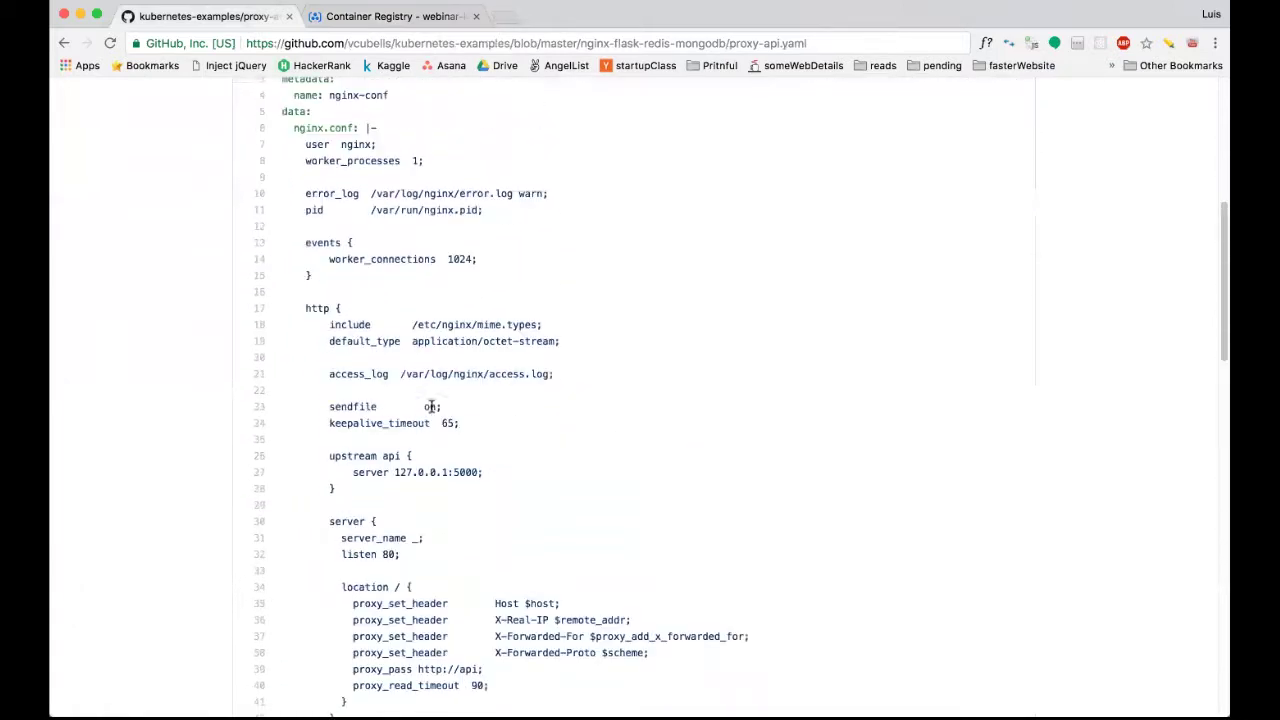
# Open the console's Kubernetes Engine section, then return to proxy-api.yaml.
pyautogui.click(380, 14)
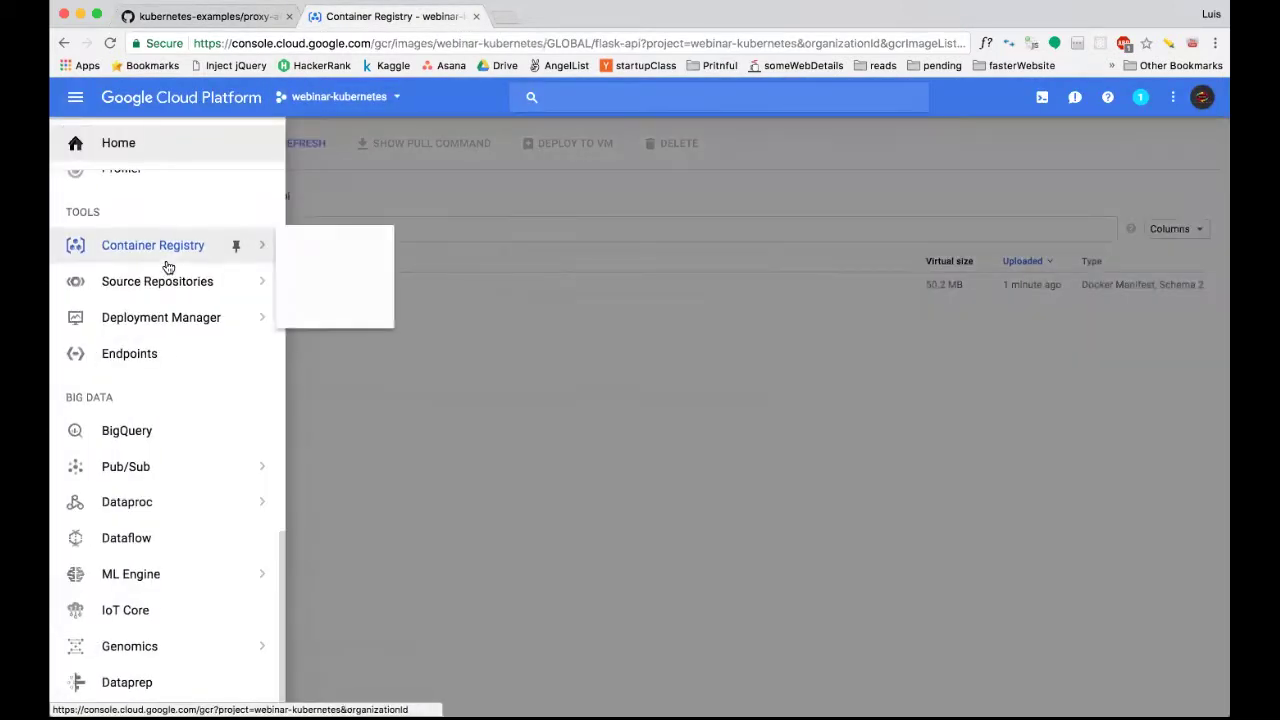
pyautogui.scroll(8, 167, 265)
pyautogui.scroll(8, 167, 265)
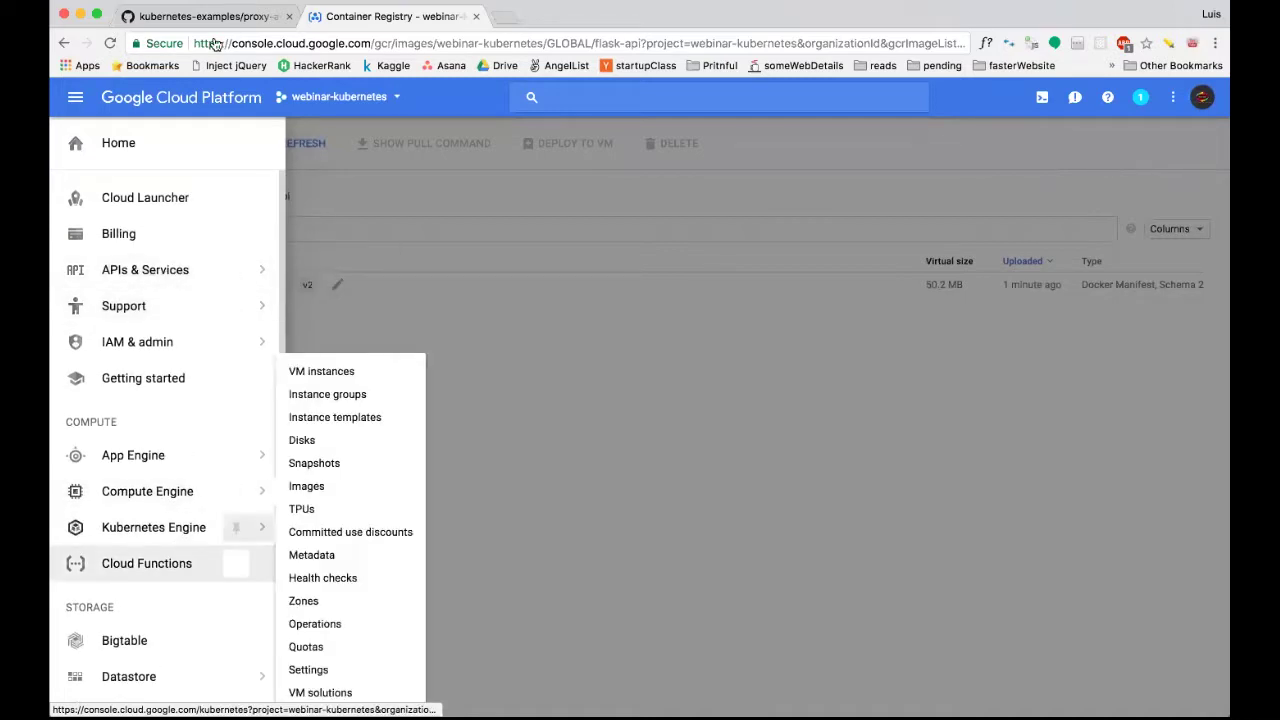
pyautogui.click(178, 527)
pyautogui.click(215, 18)
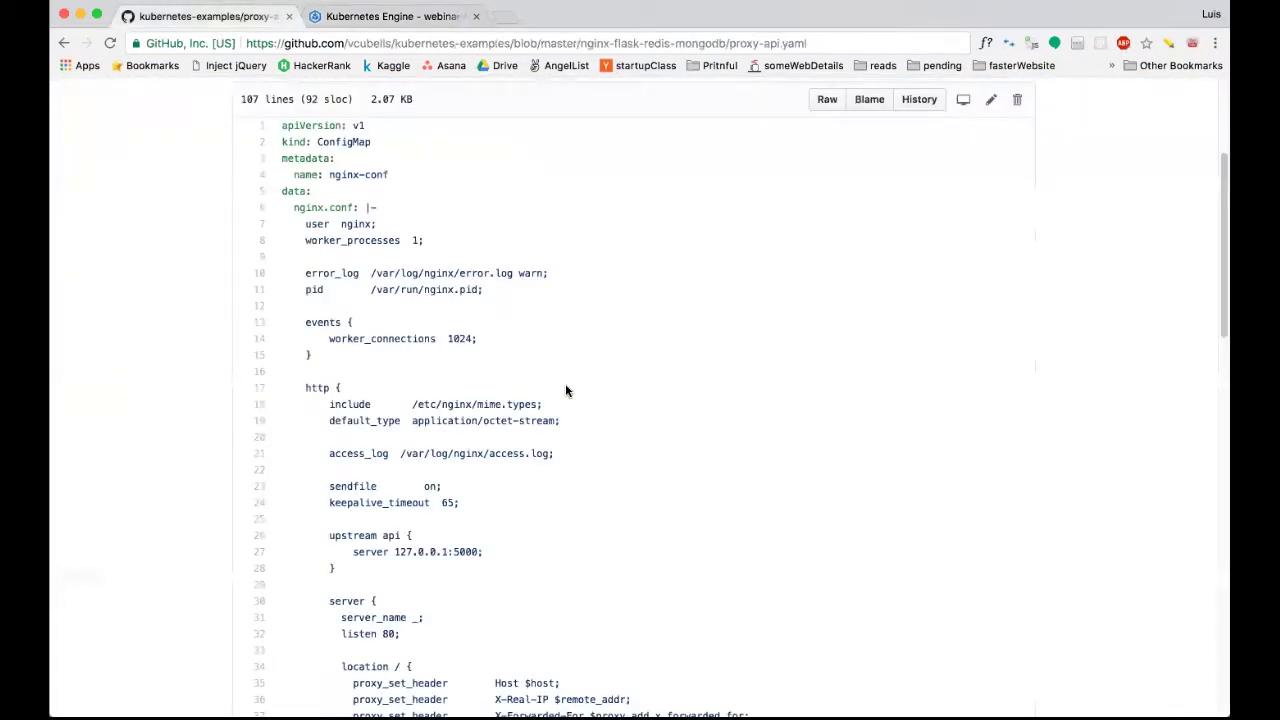
pyautogui.scroll(1, 565, 390)
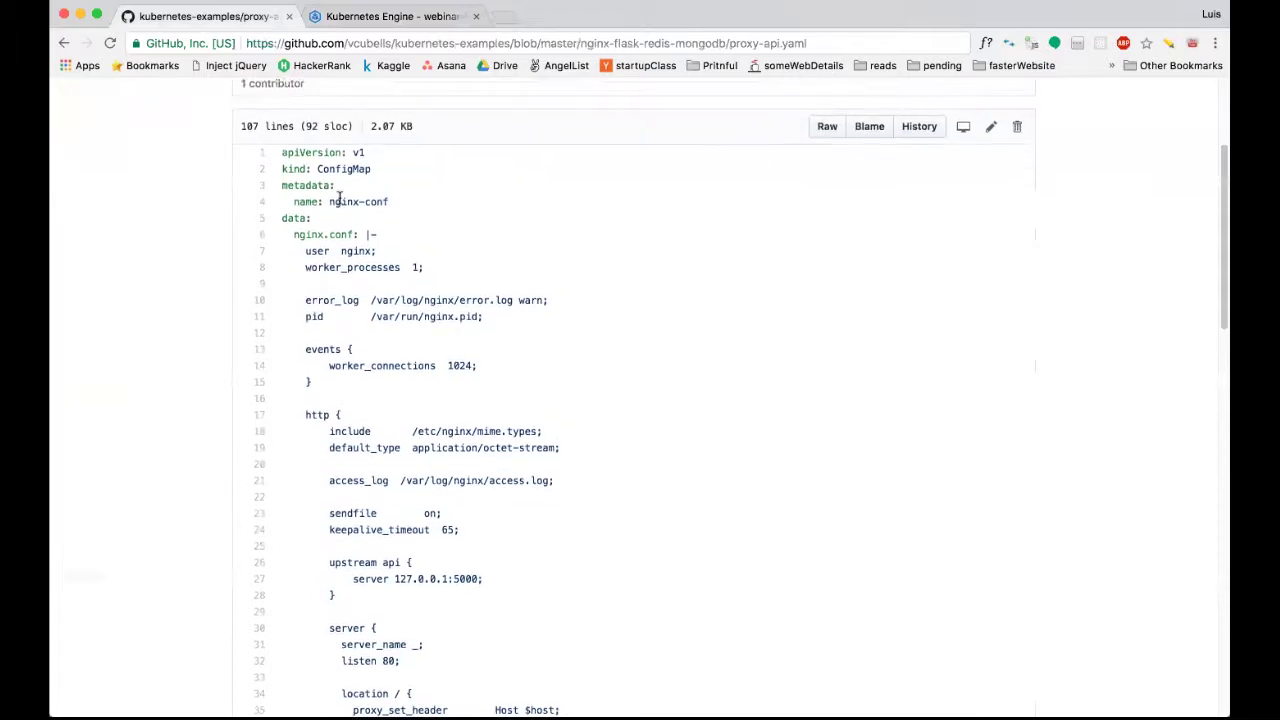
pyautogui.moveTo(318, 168); pyautogui.dragTo(370, 173)
pyautogui.click(370, 173)
pyautogui.moveTo(330, 201); pyautogui.dragTo(391, 206)
pyautogui.click(388, 200)
pyautogui.keyDown('shift'); pyautogui.click(329, 201); pyautogui.keyUp('shift')
pyautogui.scroll(-5, 359, 200)
pyautogui.scroll(5, 362, 203)
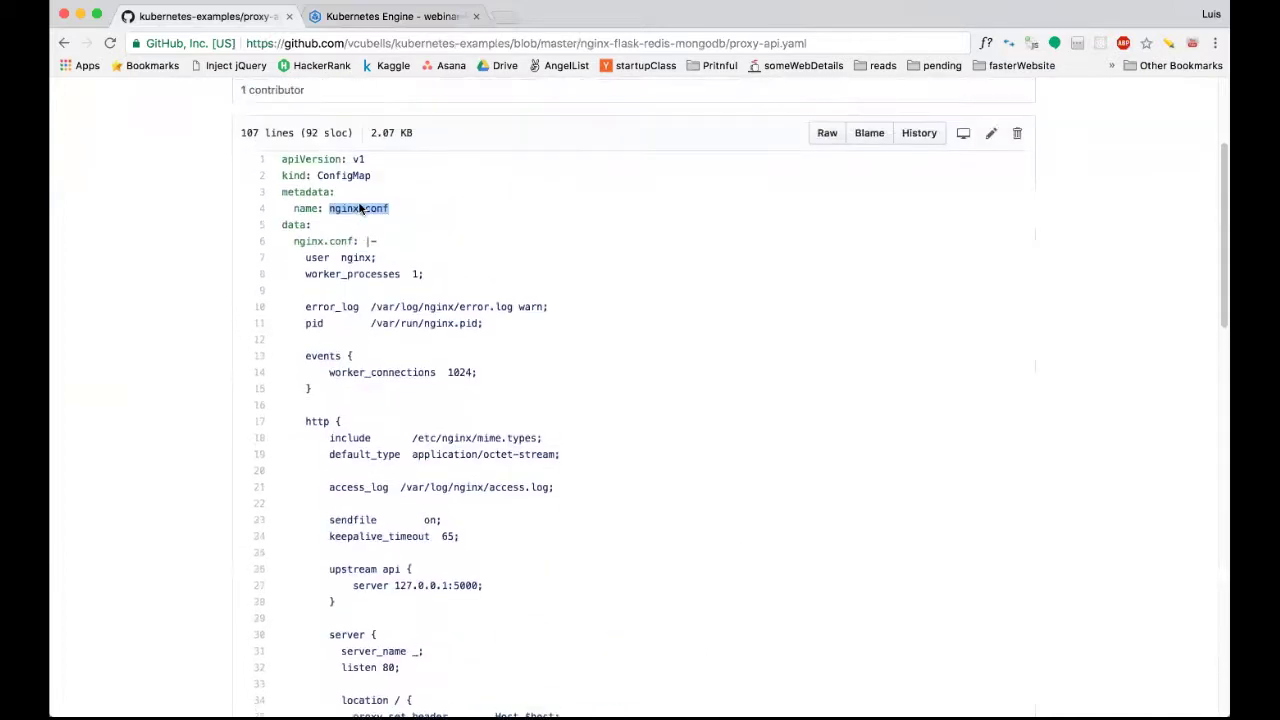
pyautogui.scroll(-1, 377, 300)
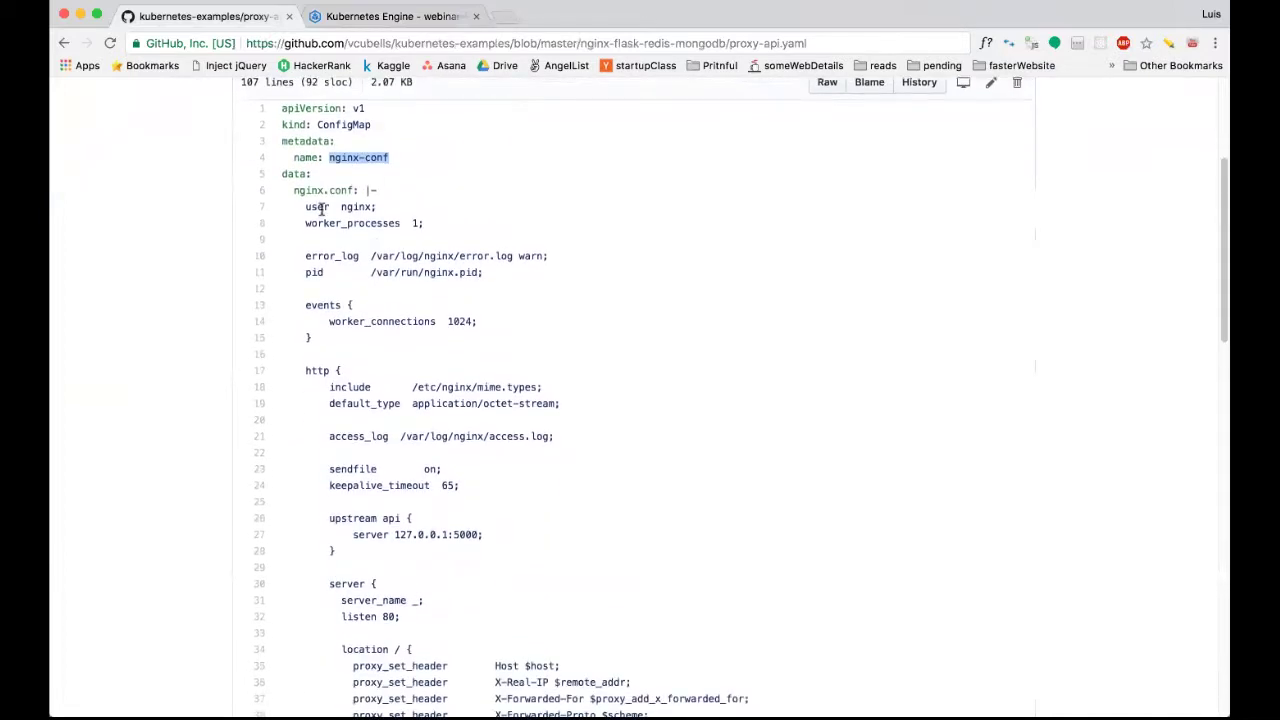
pyautogui.doubleClick(295, 174)
pyautogui.doubleClick(320, 124)
pyautogui.scroll(-4, 309, 206)
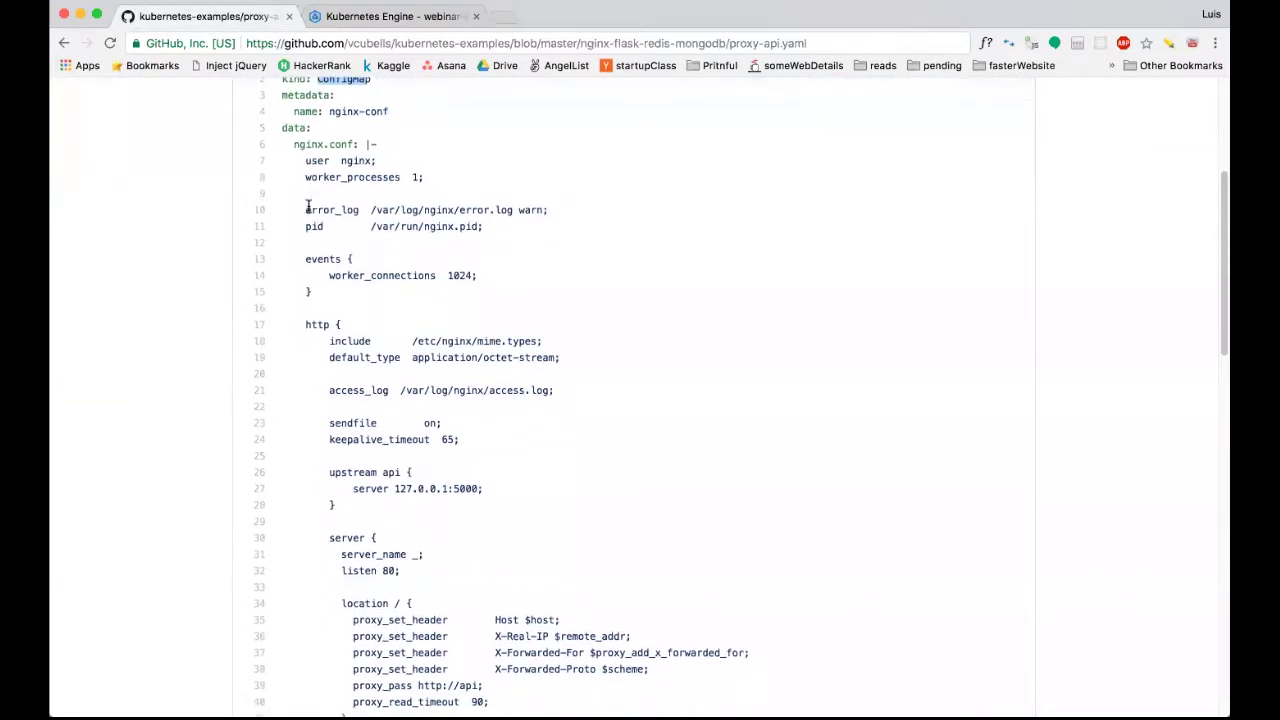
pyautogui.scroll(3, 309, 206)
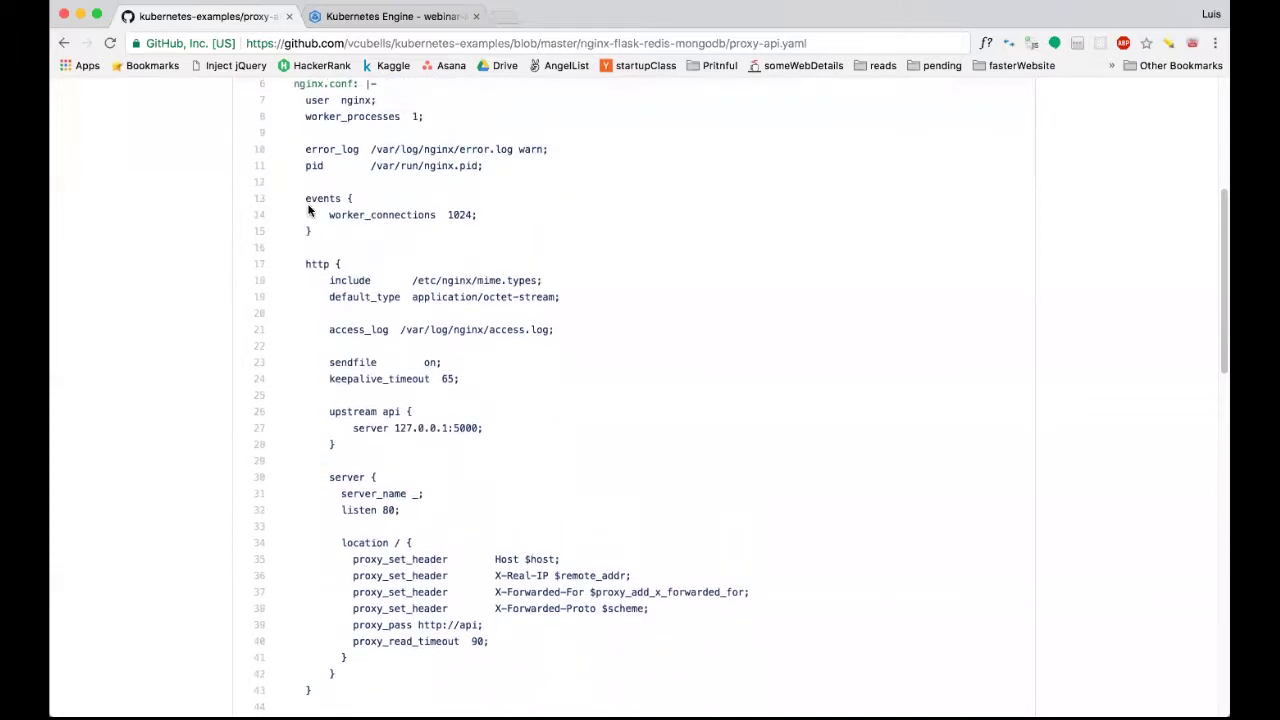
pyautogui.scroll(-1, 309, 207)
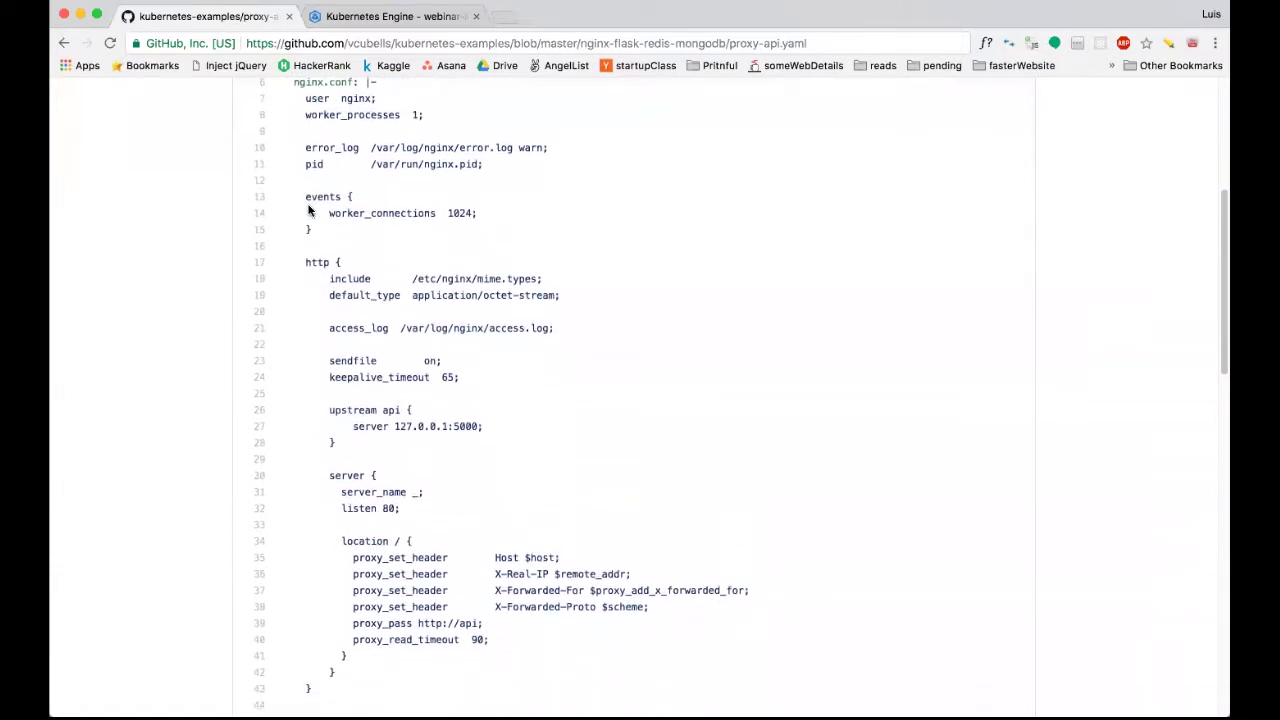
pyautogui.scroll(1, 309, 208)
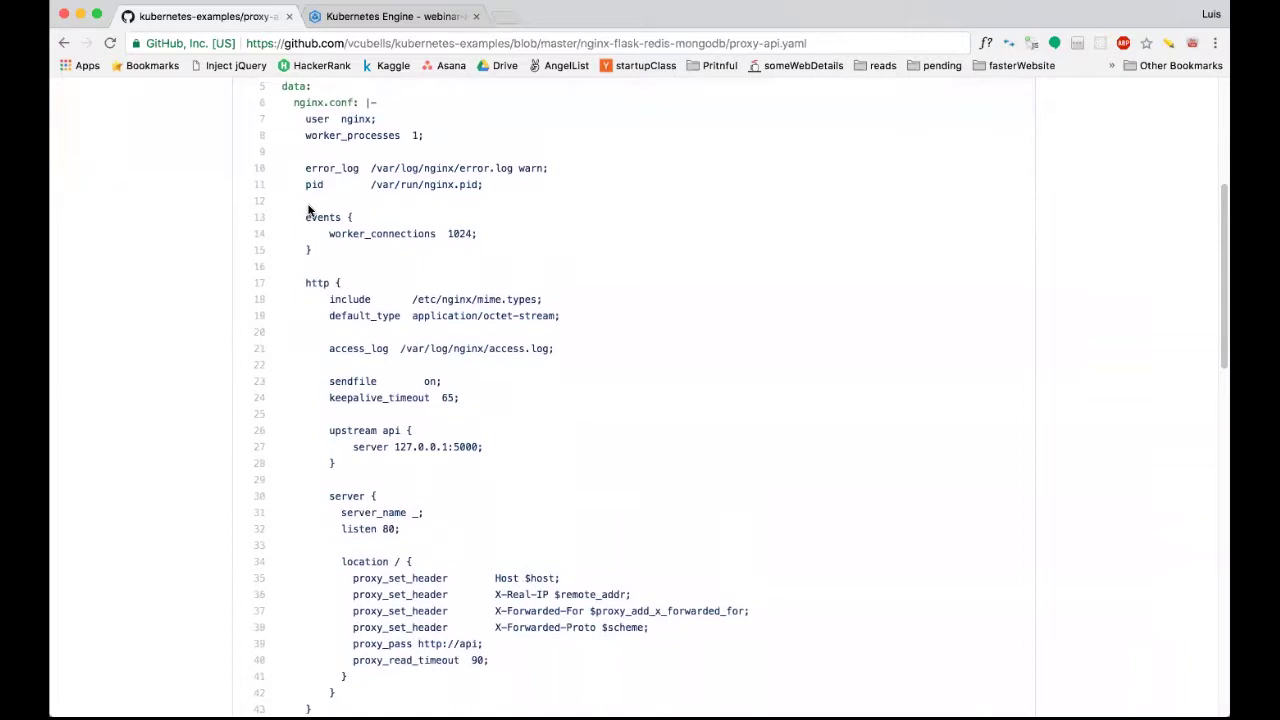
pyautogui.scroll(-2, 309, 209)
pyautogui.scroll(4, 309, 220)
pyautogui.scroll(4, 305, 245)
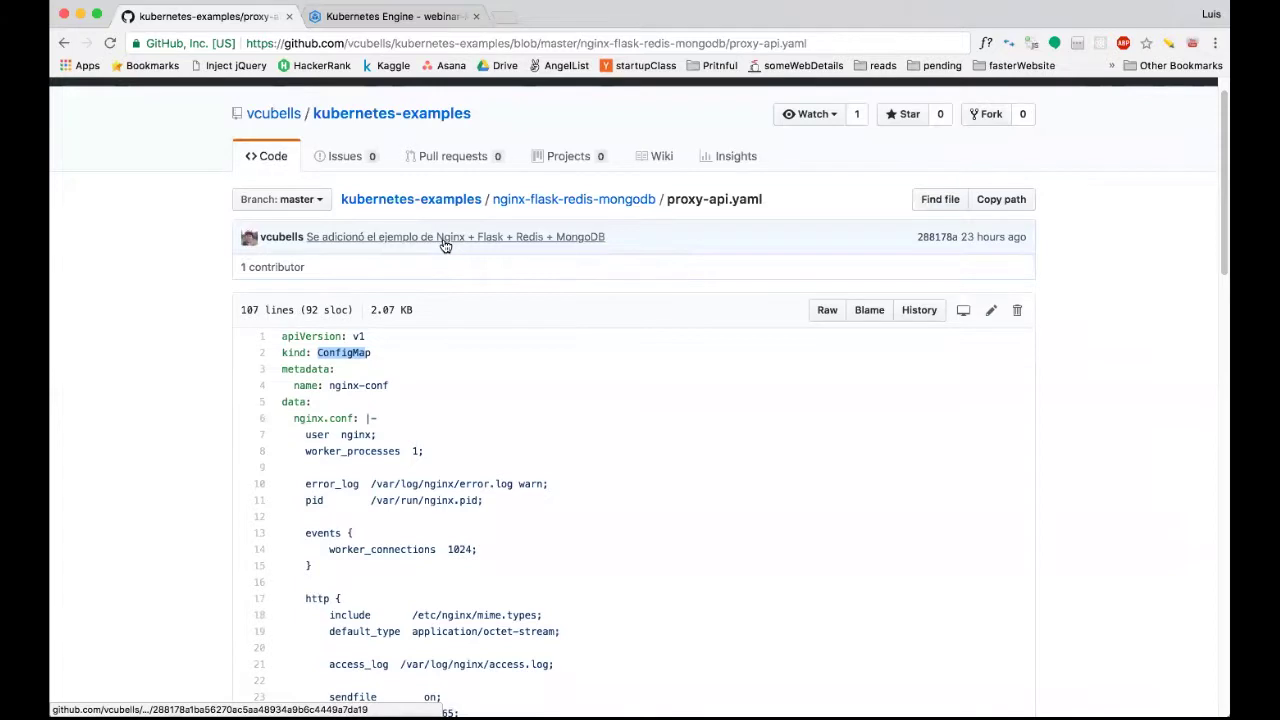
# View the app folder's Dockerfile in nginx-flask-redis-mongodb.
pyautogui.click(570, 203)
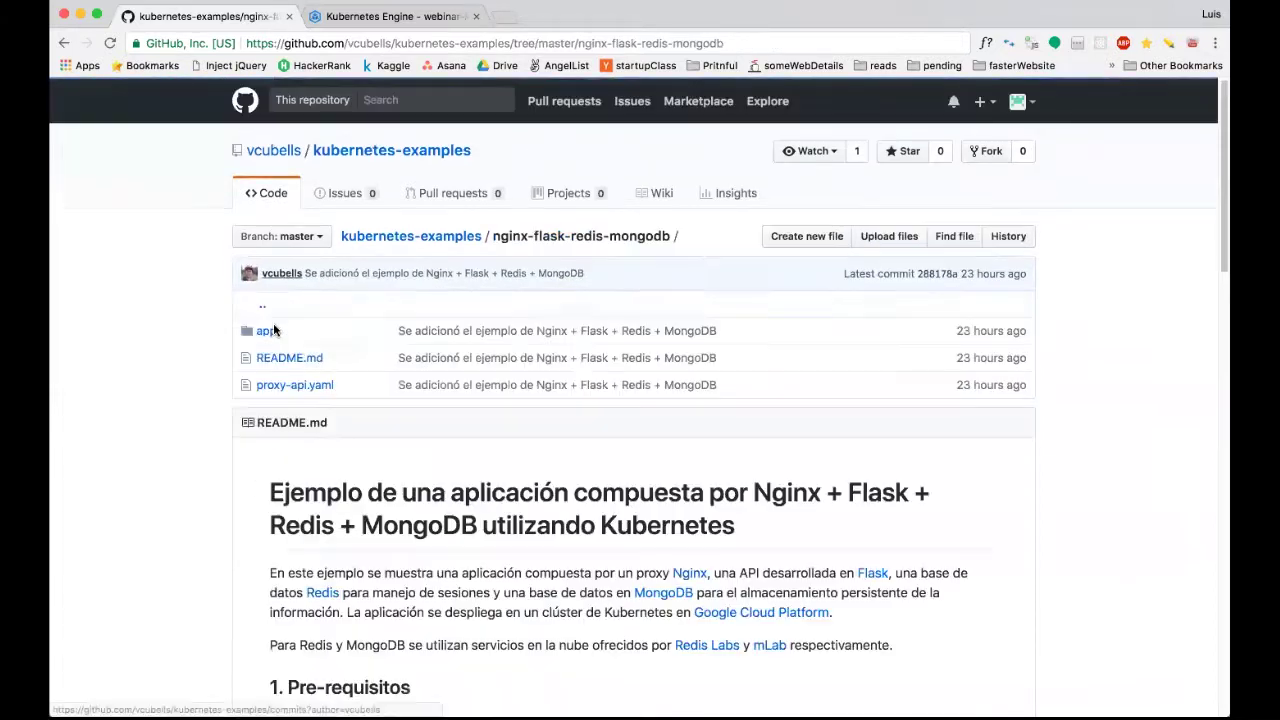
pyautogui.click(266, 330)
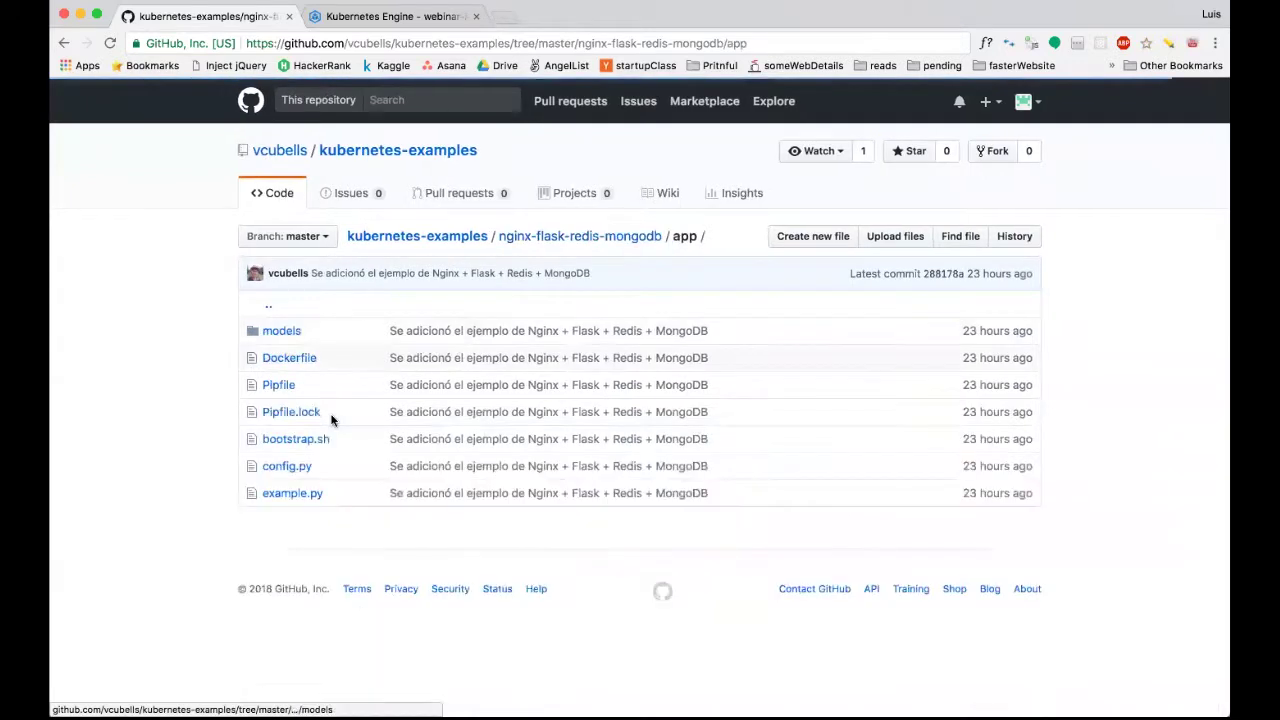
pyautogui.click(287, 360)
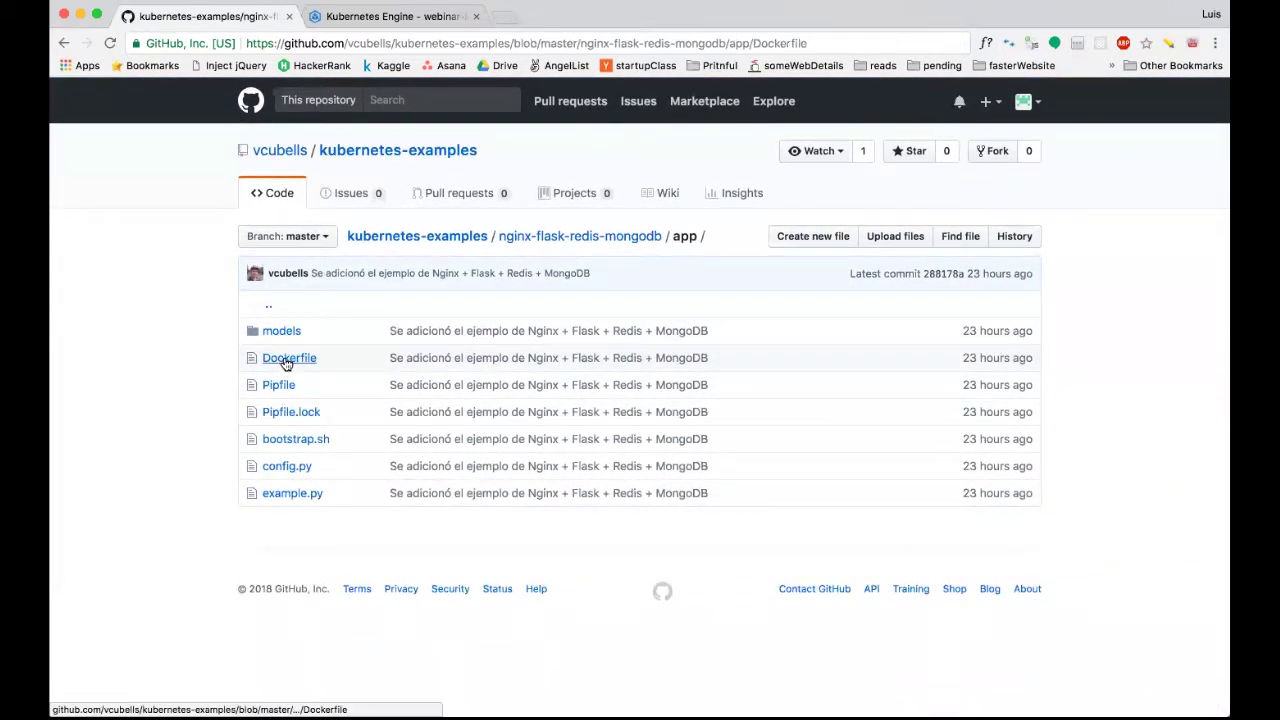
pyautogui.scroll(-2, 400, 420)
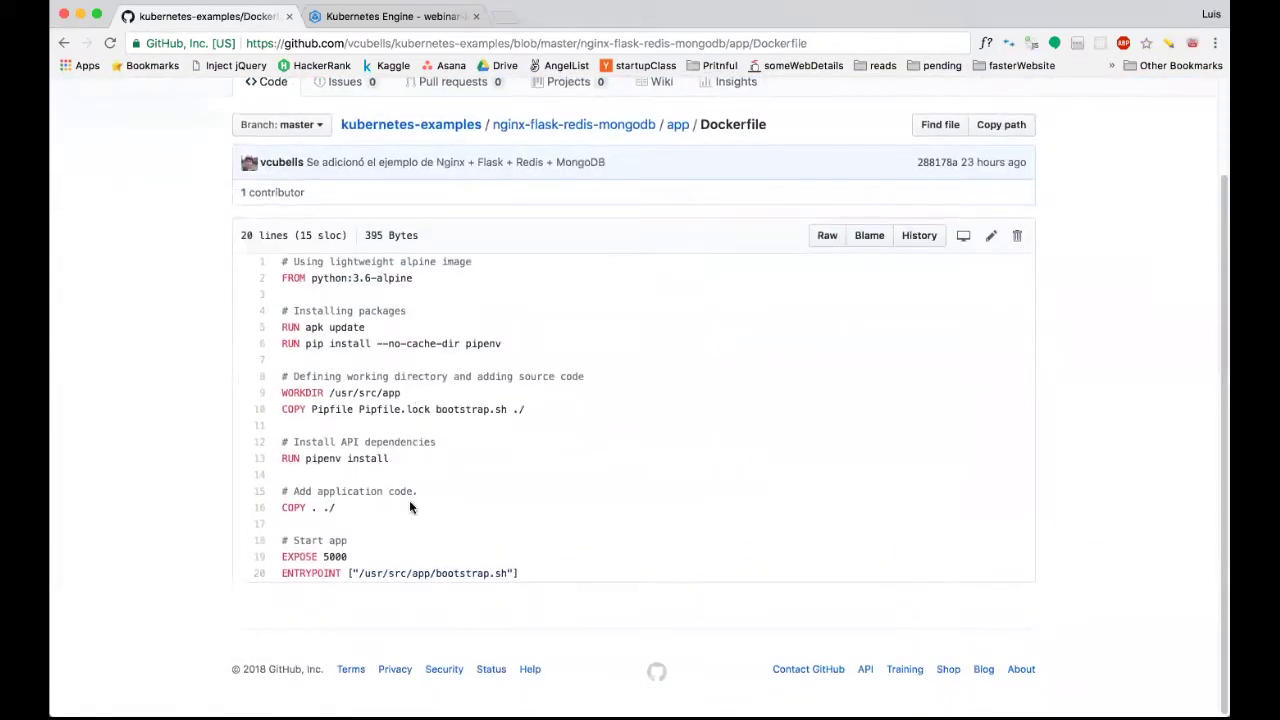
pyautogui.scroll(1, 400, 380)
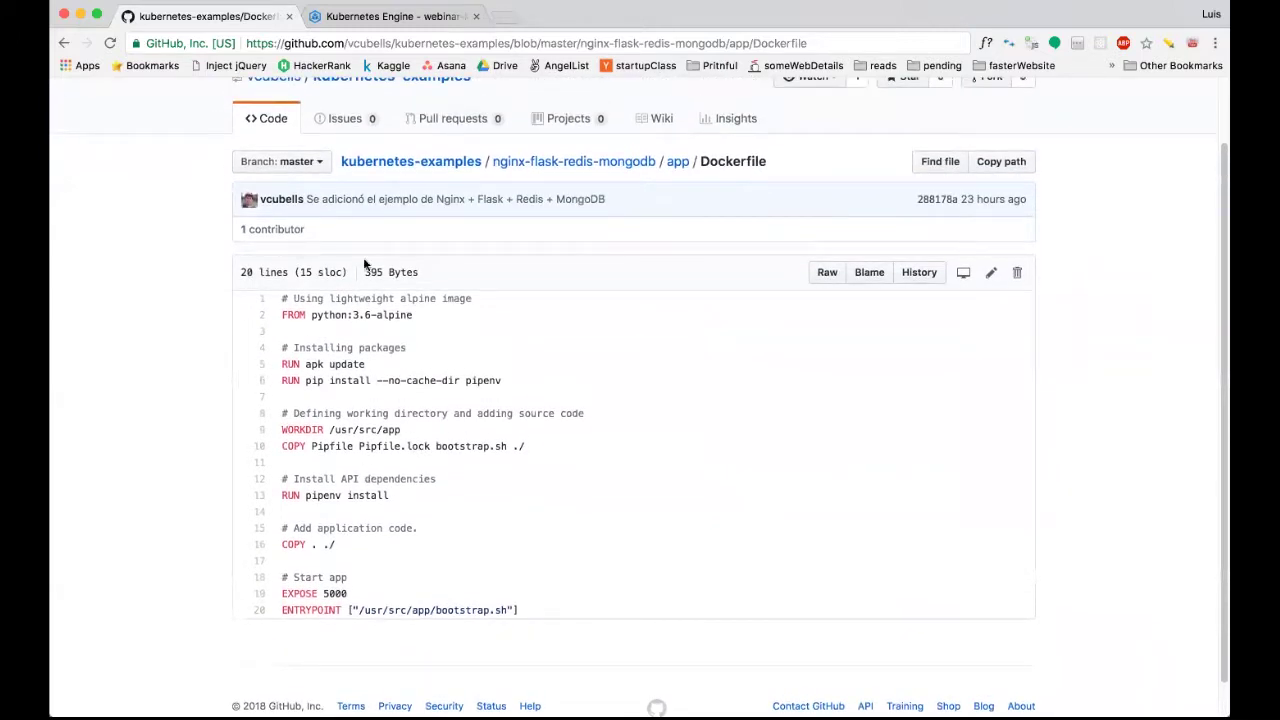
# Go back to the app folder and view example.py.
pyautogui.click(574, 162)
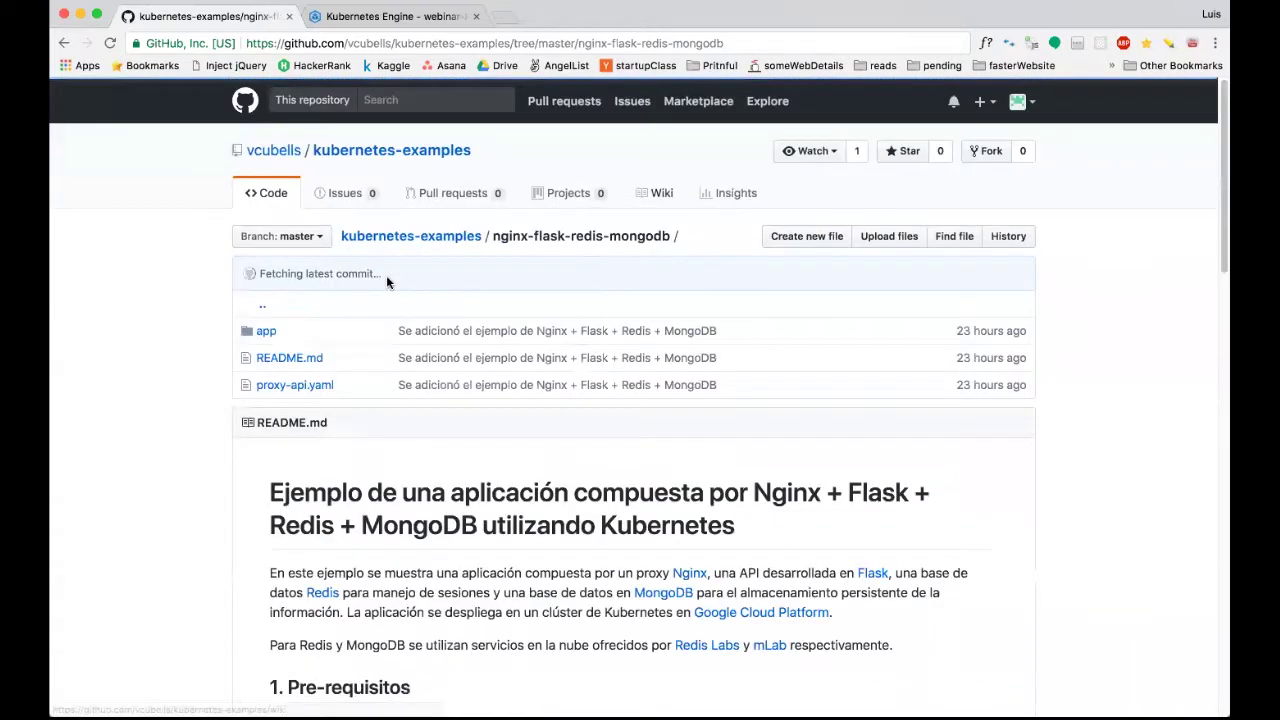
pyautogui.click(266, 331)
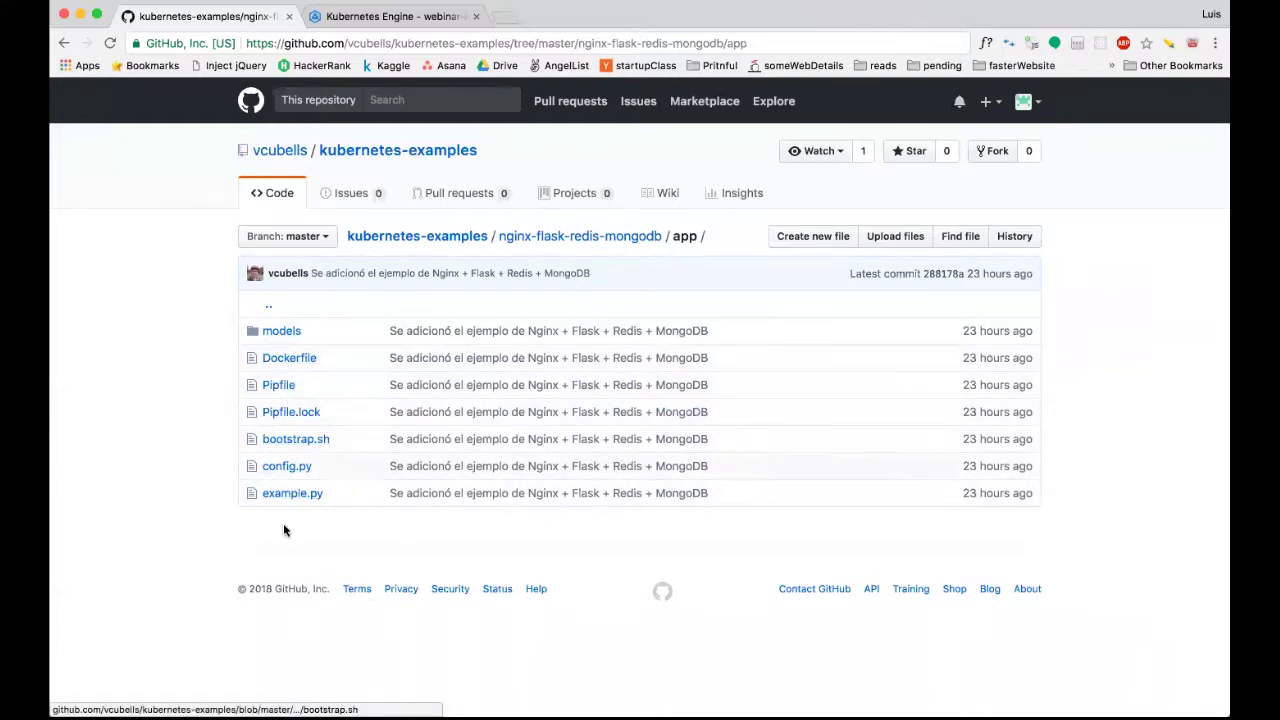
pyautogui.click(290, 493)
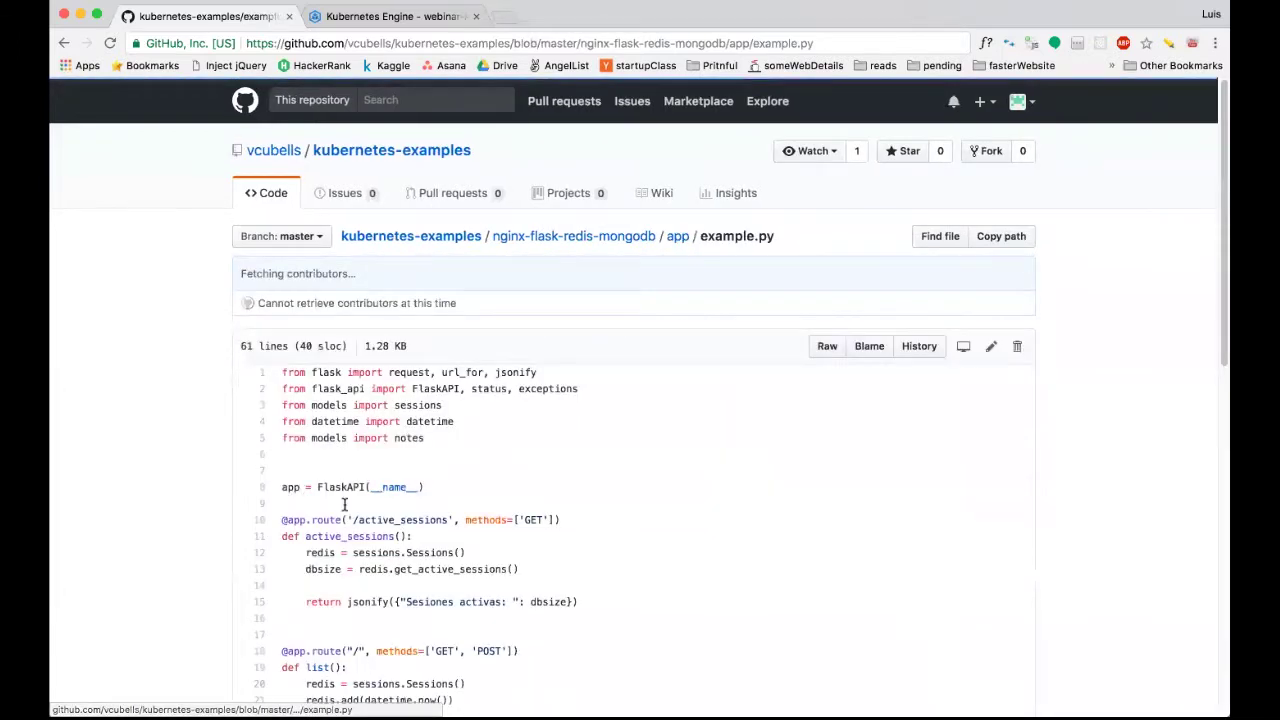
# Read through the example.py source.
pyautogui.scroll(-5, 344, 505)
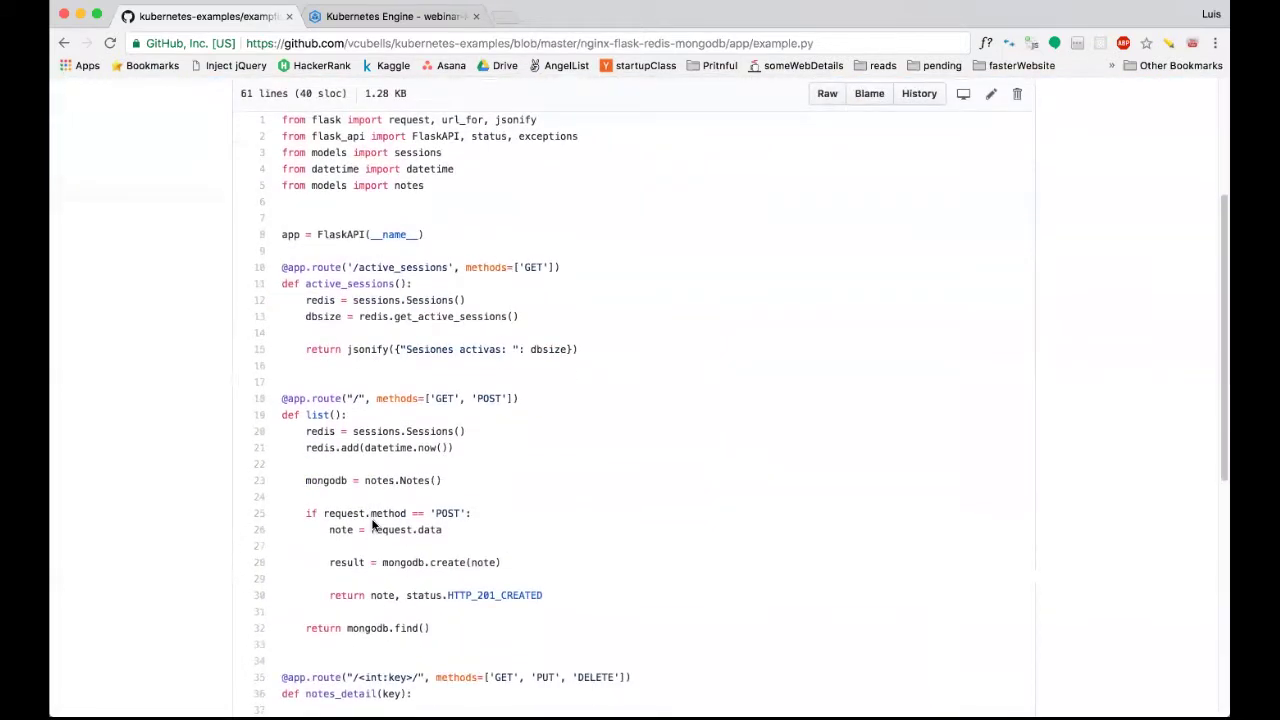
pyautogui.scroll(-8, 504, 410)
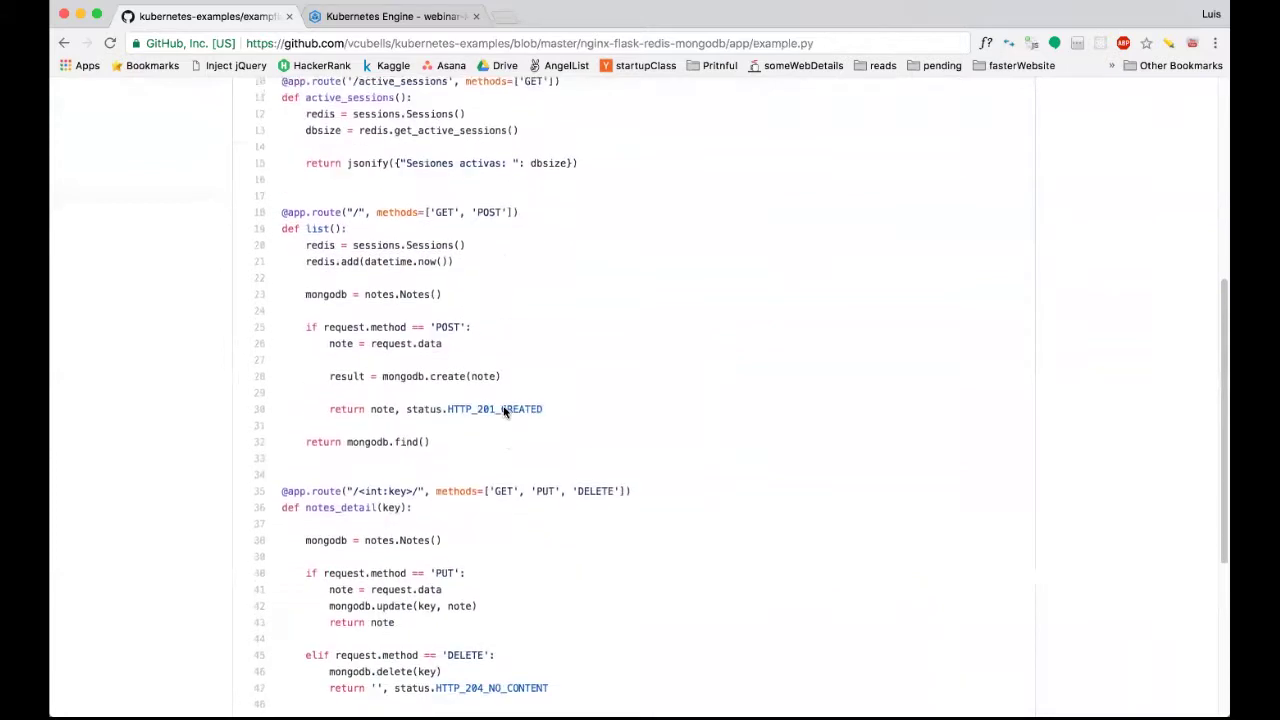
pyautogui.scroll(6, 504, 408)
pyautogui.scroll(2, 504, 410)
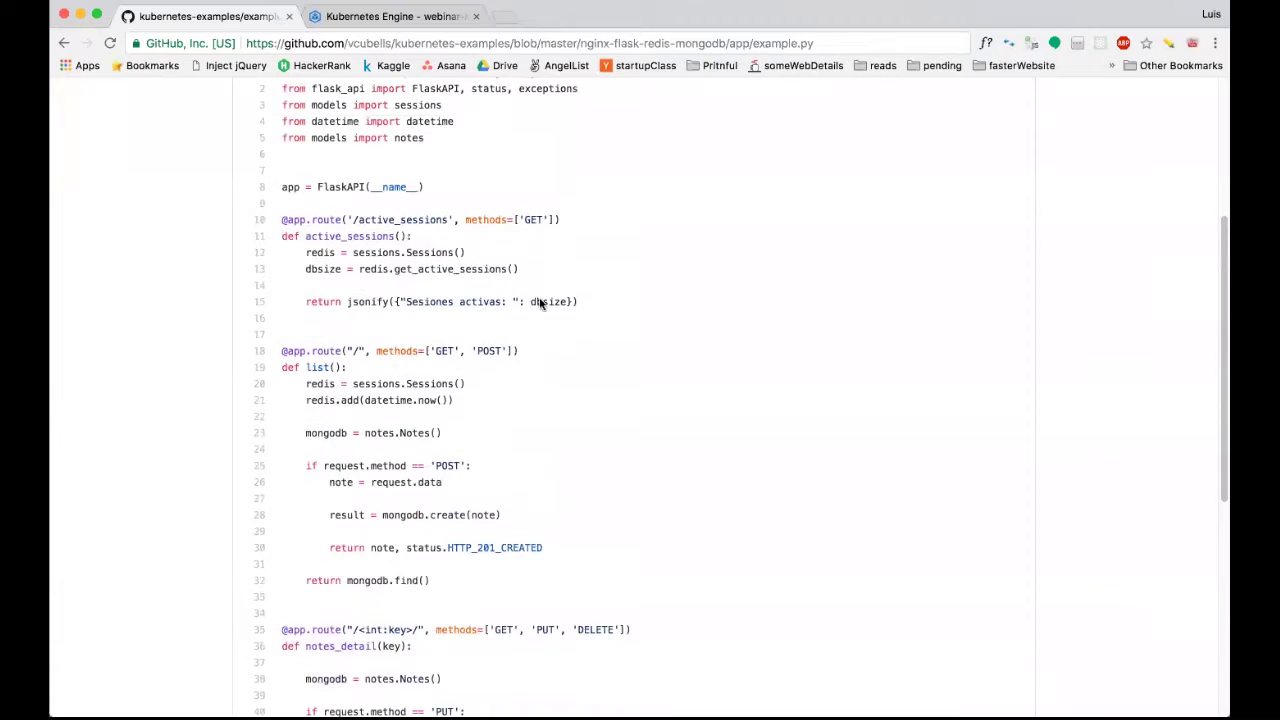
pyautogui.scroll(-9, 540, 303)
pyautogui.scroll(12, 551, 321)
pyautogui.scroll(-14, 551, 321)
pyautogui.scroll(9, 551, 321)
pyautogui.hscroll(-5, 551, 321)
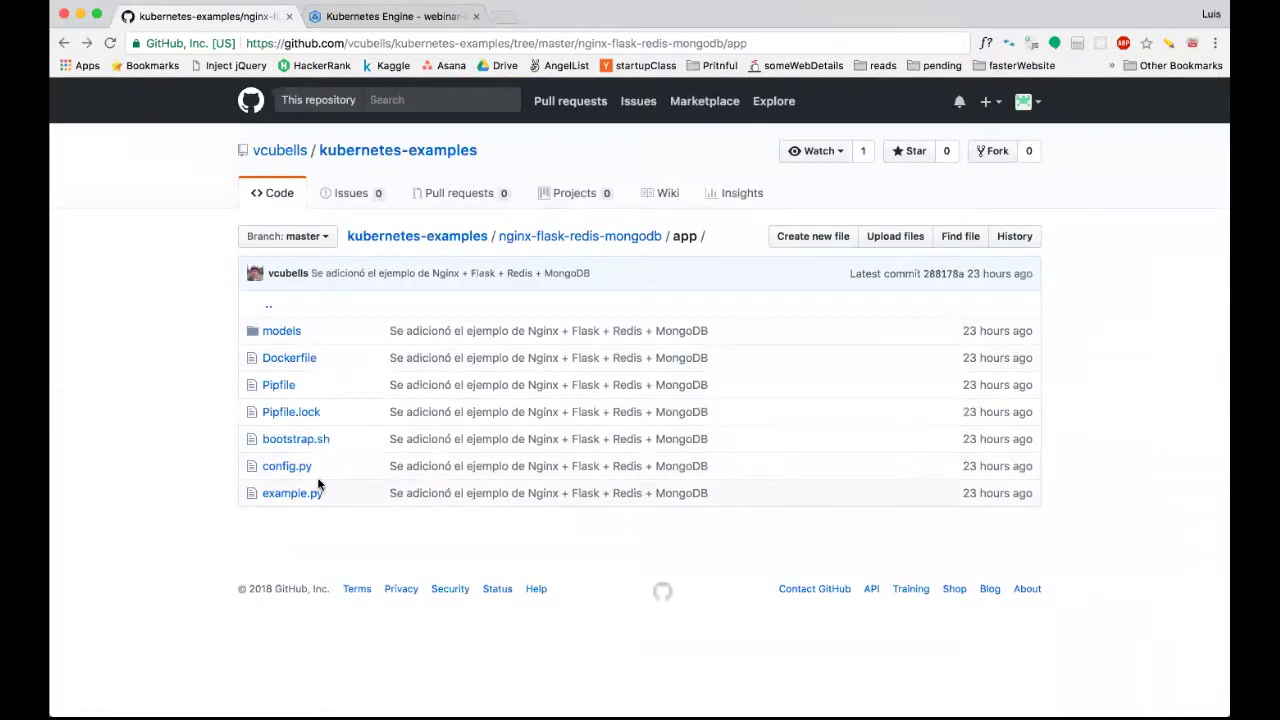
# Open the models folder and view sessions.py.
pyautogui.click(283, 333)
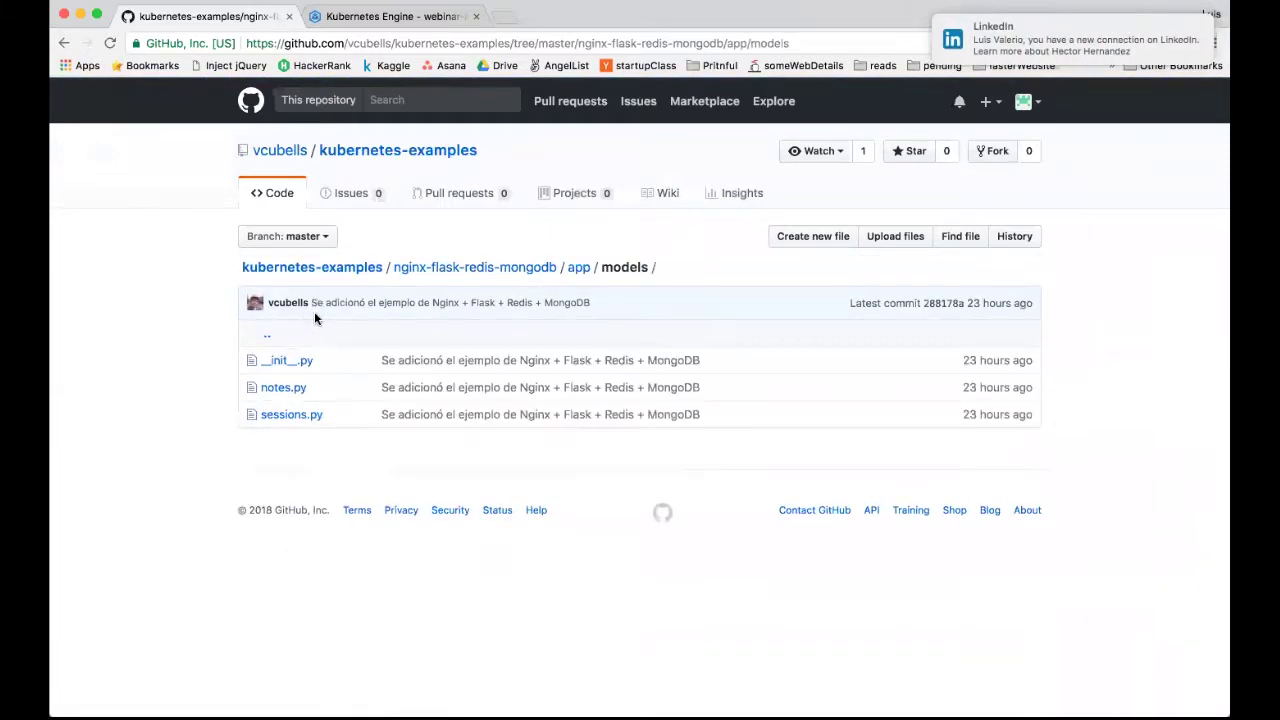
pyautogui.click(296, 415)
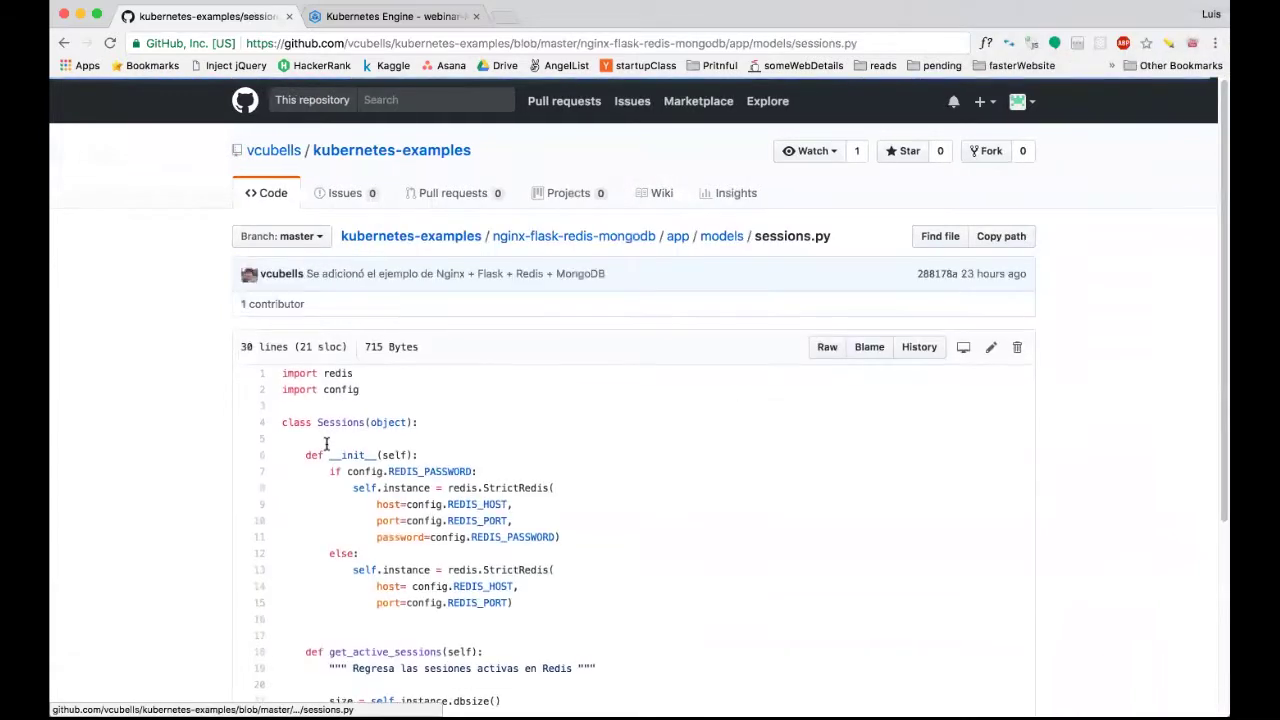
pyautogui.scroll(-5, 340, 460)
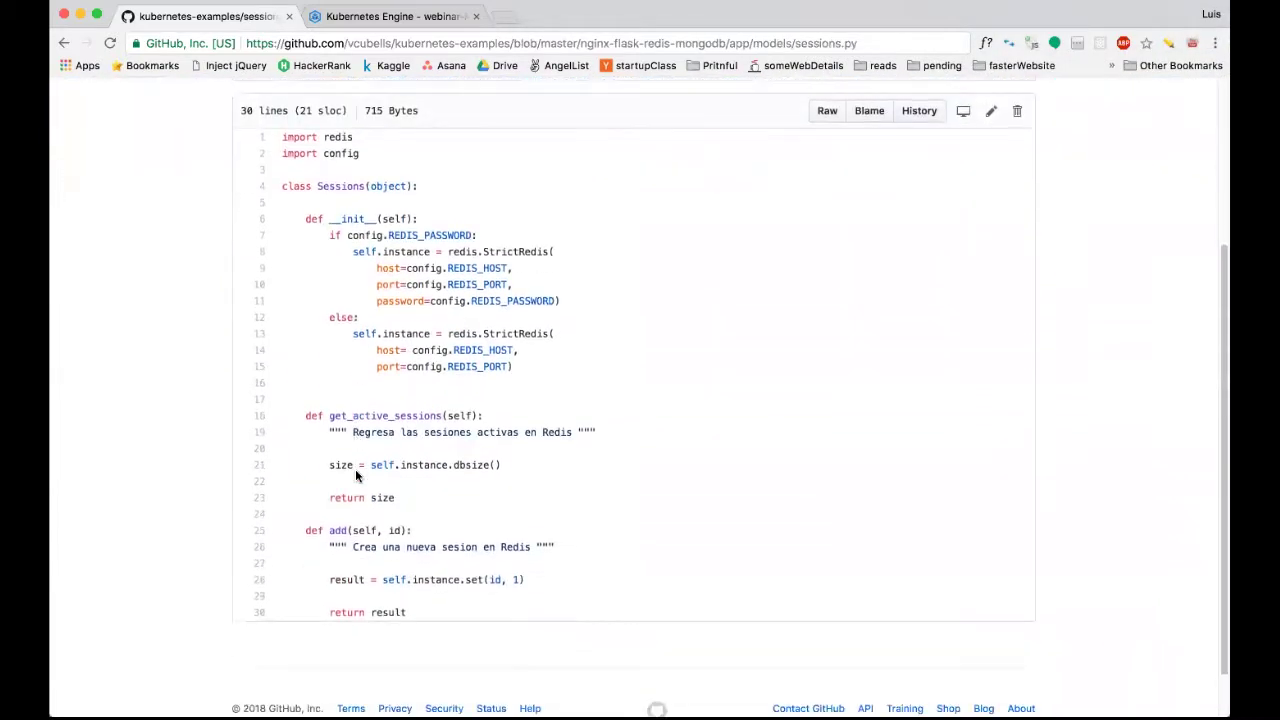
pyautogui.hscroll(-5, 355, 470)
# Read notes.py, then go up to the nginx-flask-redis-mongodb folder.
pyautogui.click(293, 386)
pyautogui.scroll(-2, 353, 440)
pyautogui.scroll(-2, 354, 440)
pyautogui.scroll(-4, 355, 442)
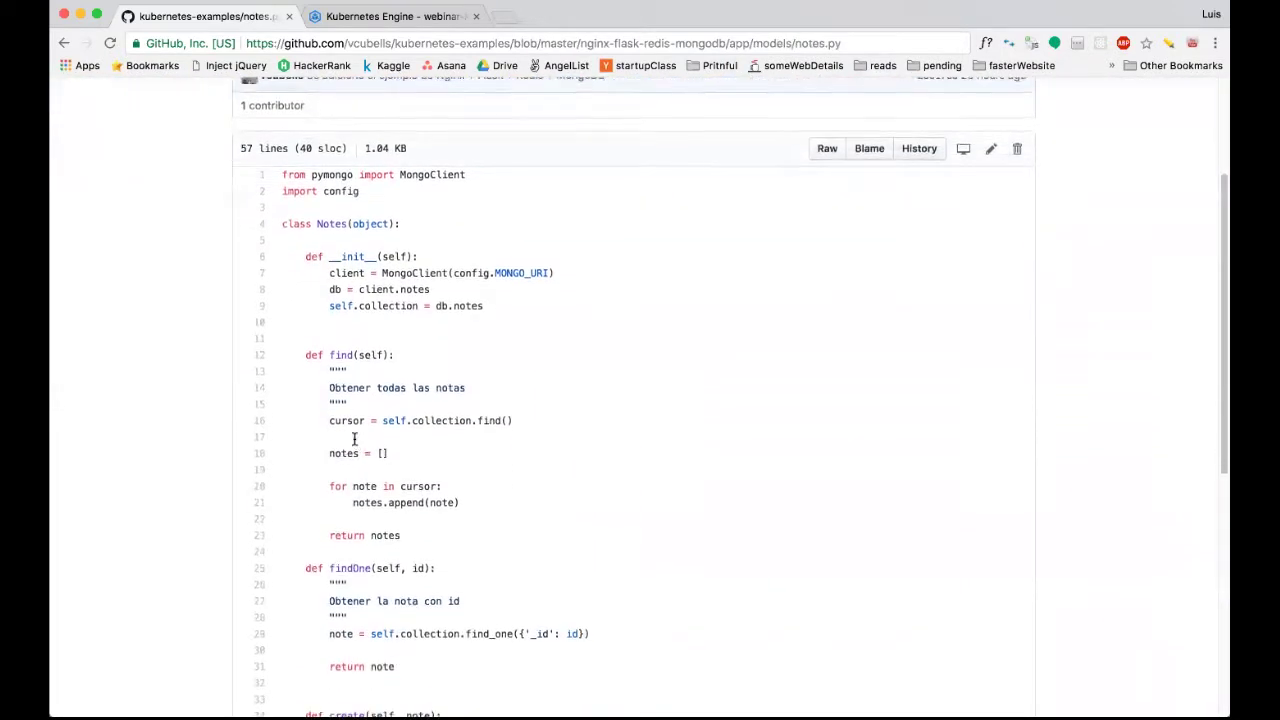
pyautogui.scroll(3, 358, 443)
pyautogui.scroll(-13, 398, 437)
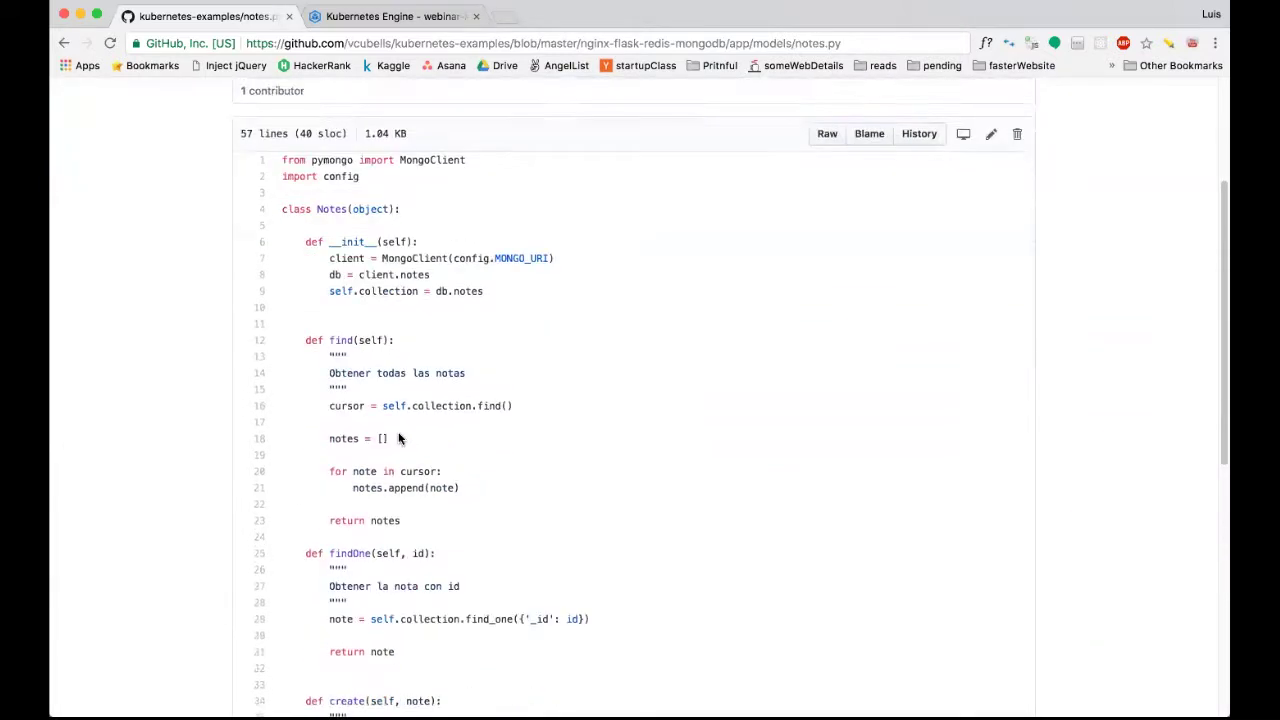
pyautogui.scroll(-2, 398, 437)
pyautogui.scroll(9, 398, 437)
pyautogui.hscroll(-5, 398, 437)
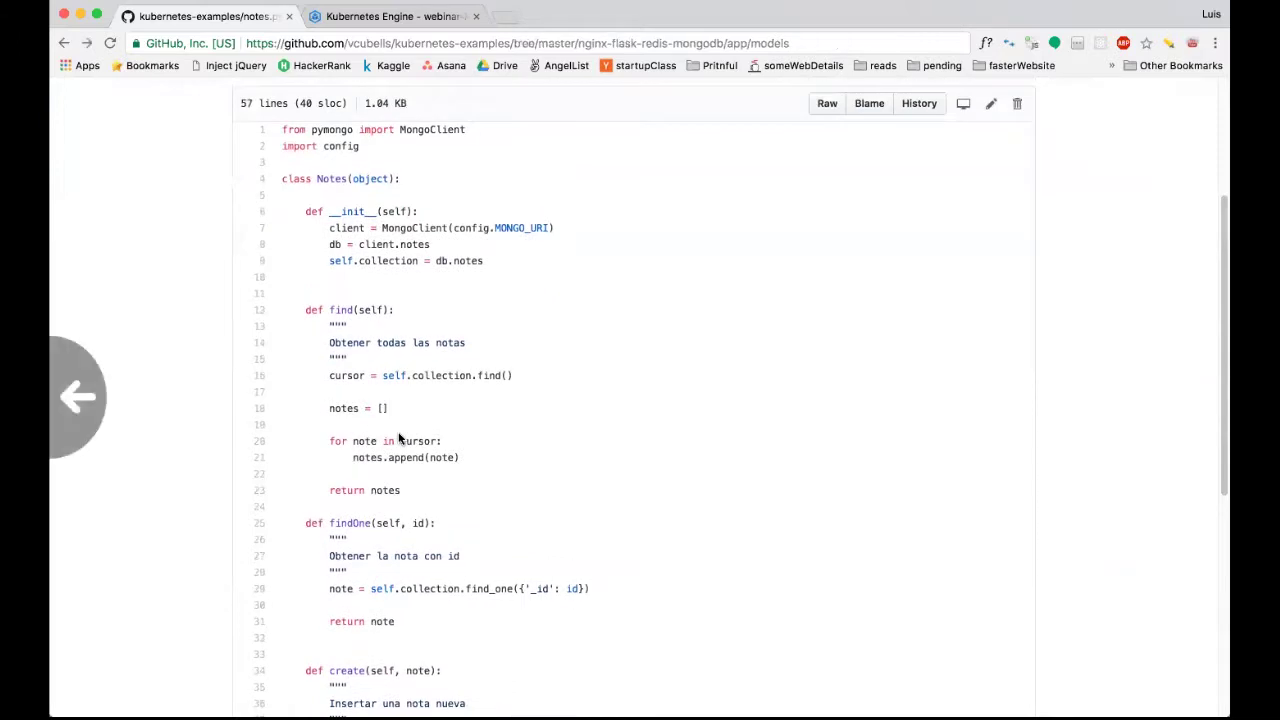
pyautogui.hscroll(-5, 363, 331)
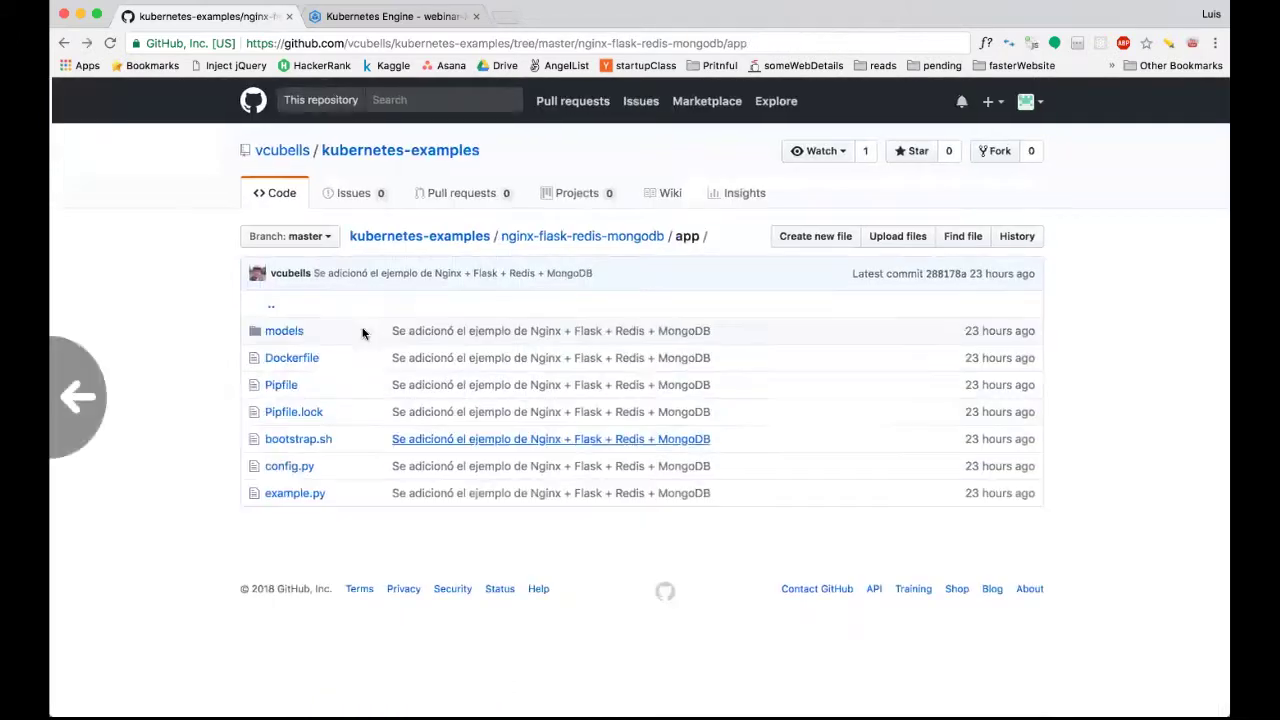
pyautogui.click(575, 240)
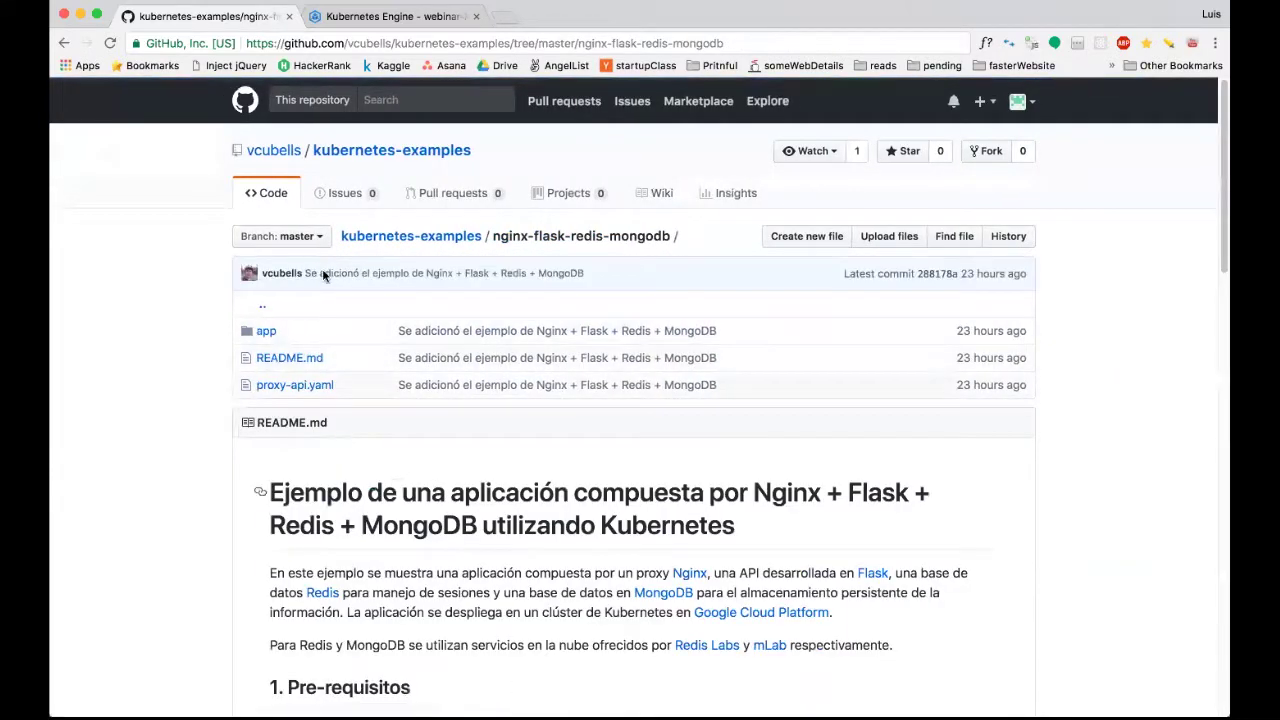
# Open proxy-api.yaml and highlight the Service's LoadBalancer type.
pyautogui.scroll(-4, 290, 200)
pyautogui.click(283, 200)
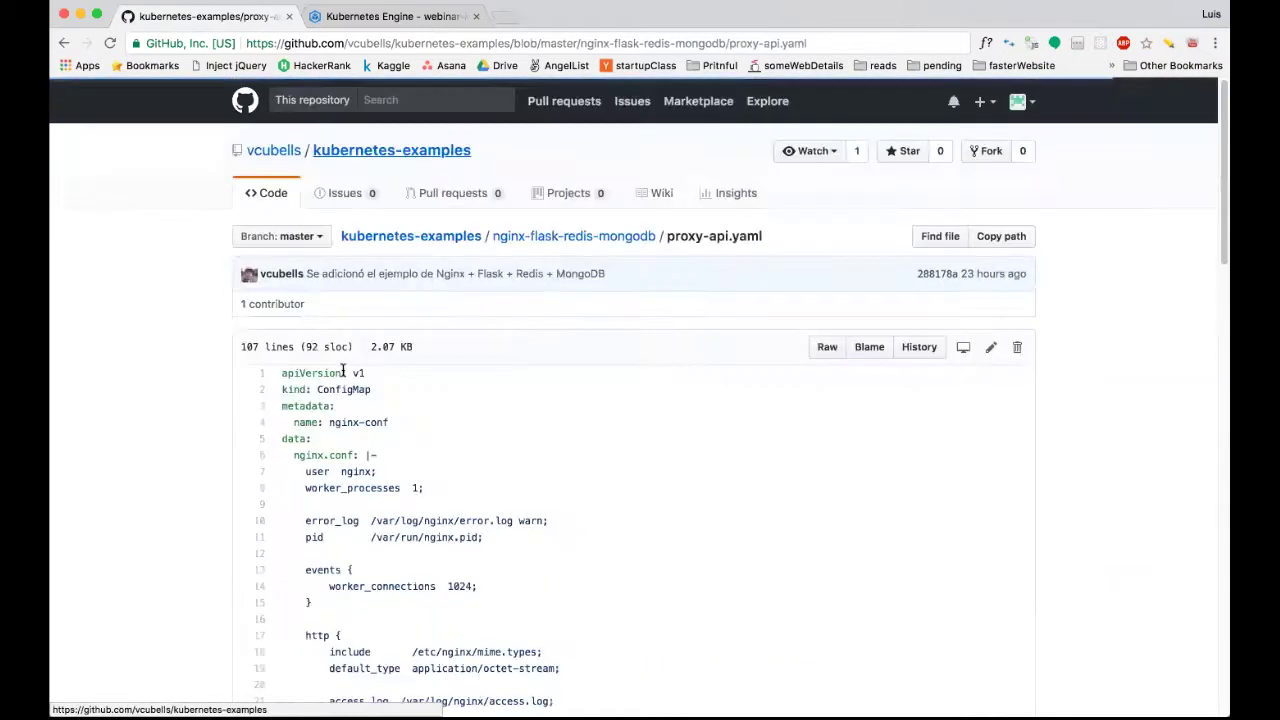
pyautogui.scroll(-10, 340, 380)
pyautogui.scroll(-2, 342, 370)
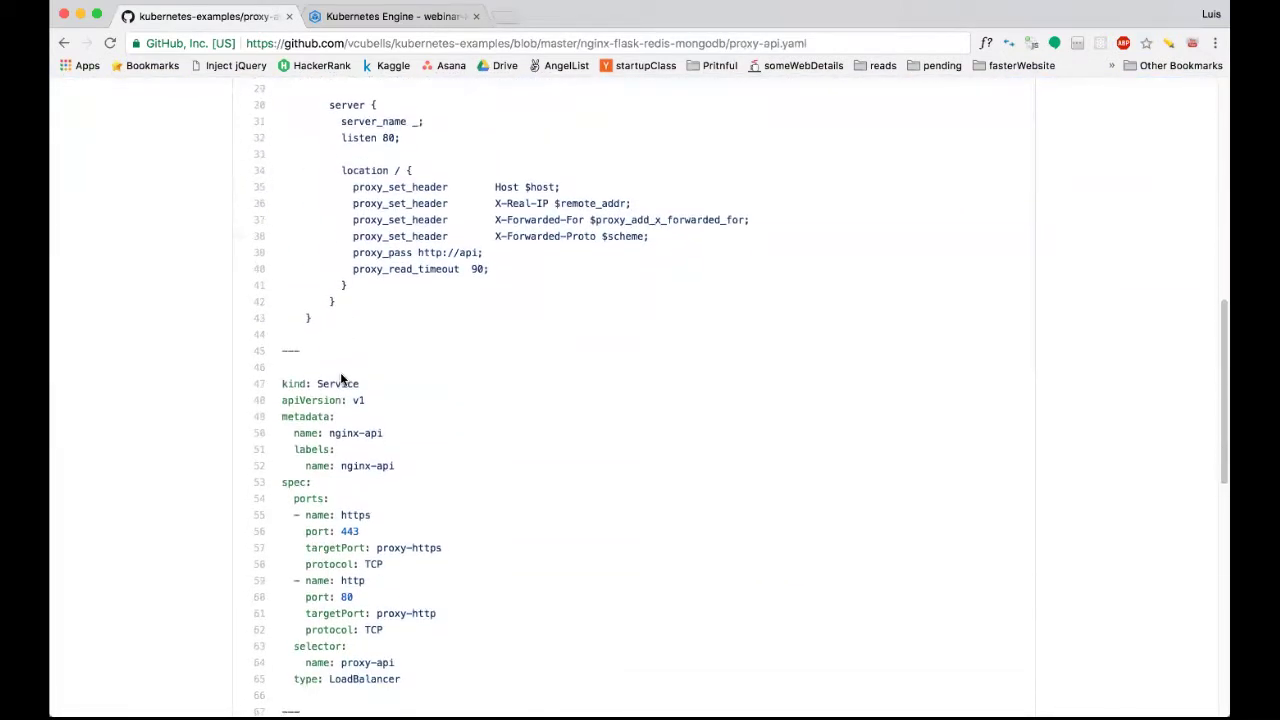
pyautogui.scroll(-2, 337, 403)
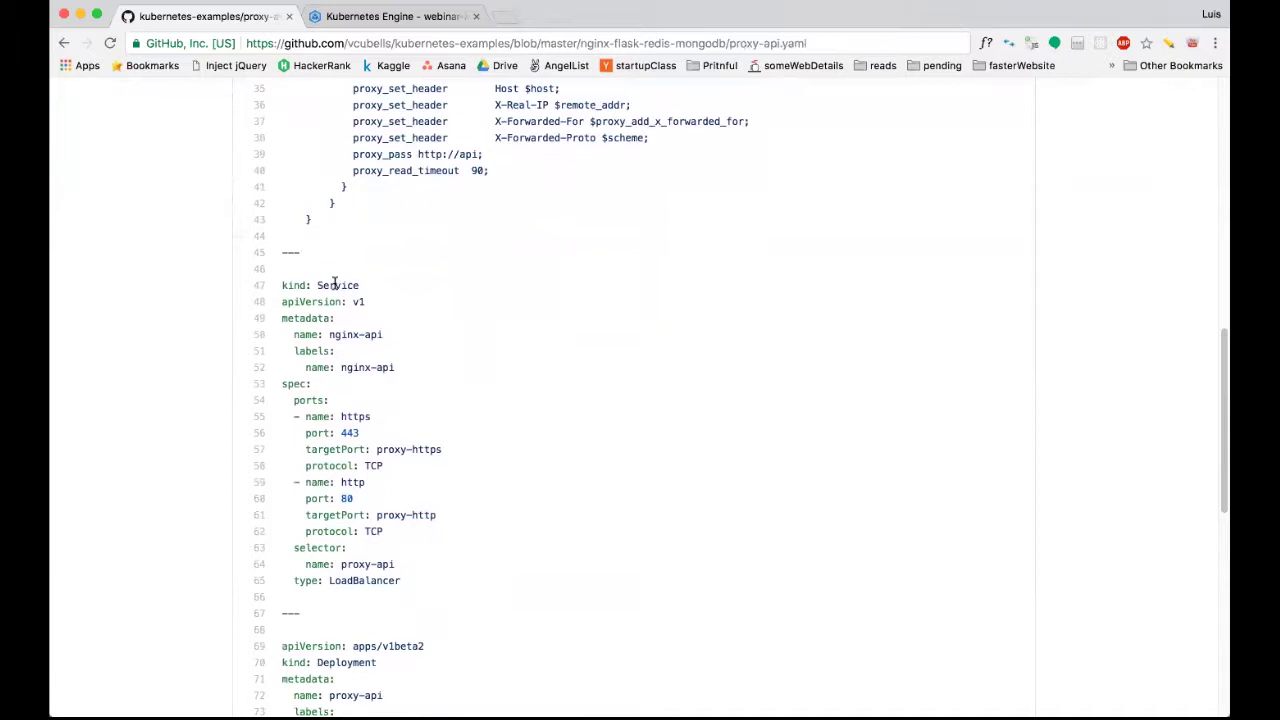
pyautogui.scroll(-1, 362, 449)
pyautogui.moveTo(396, 571); pyautogui.dragTo(329, 567)
pyautogui.click(328, 567)
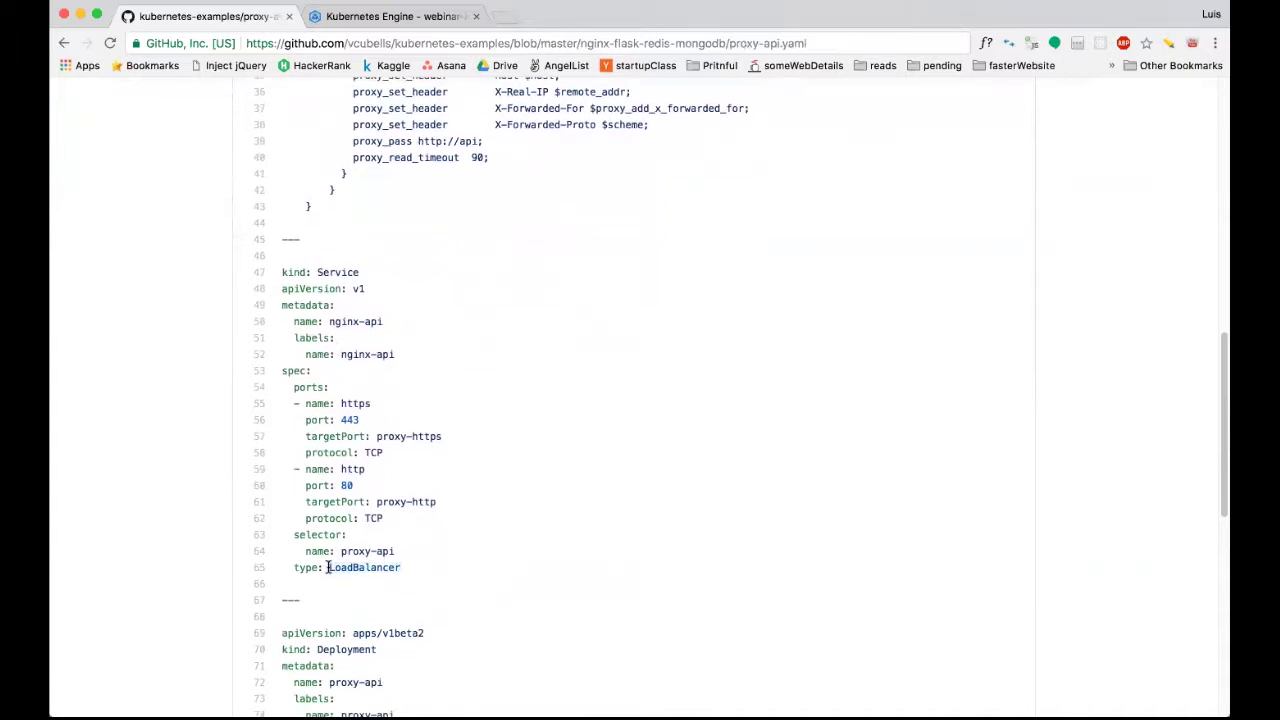
pyautogui.doubleClick(396, 567)
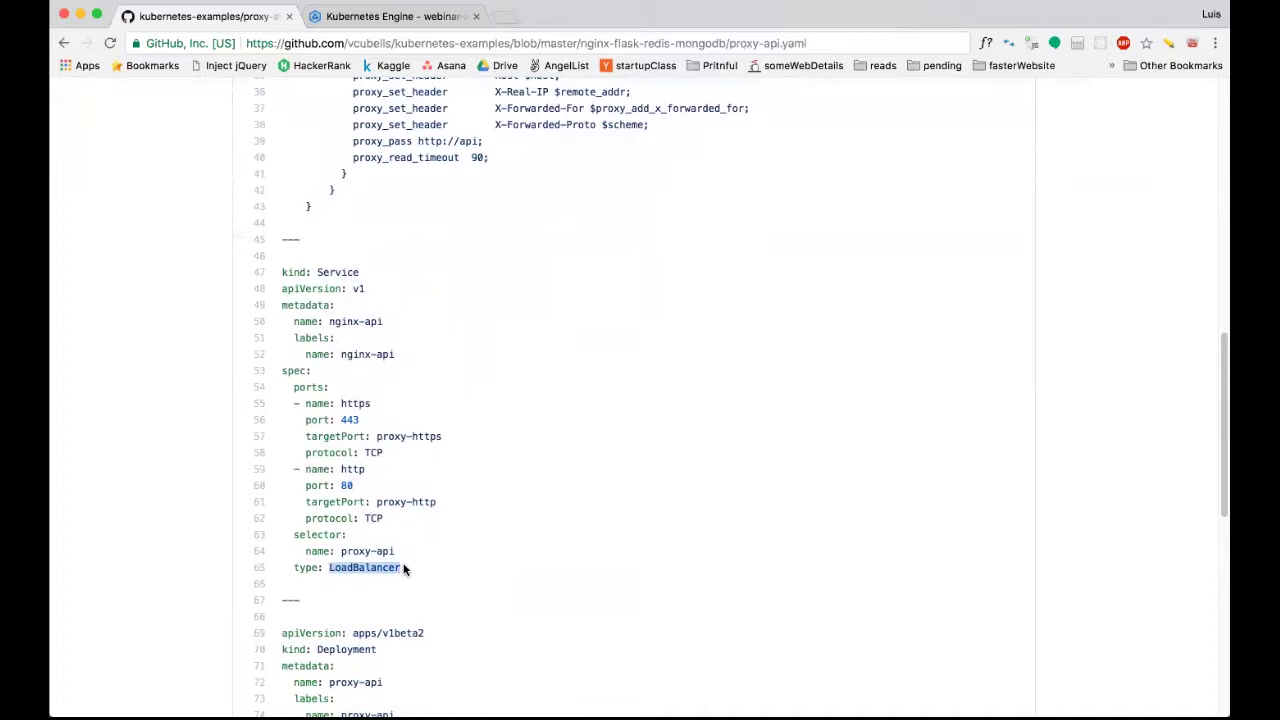
pyautogui.scroll(-1, 404, 568)
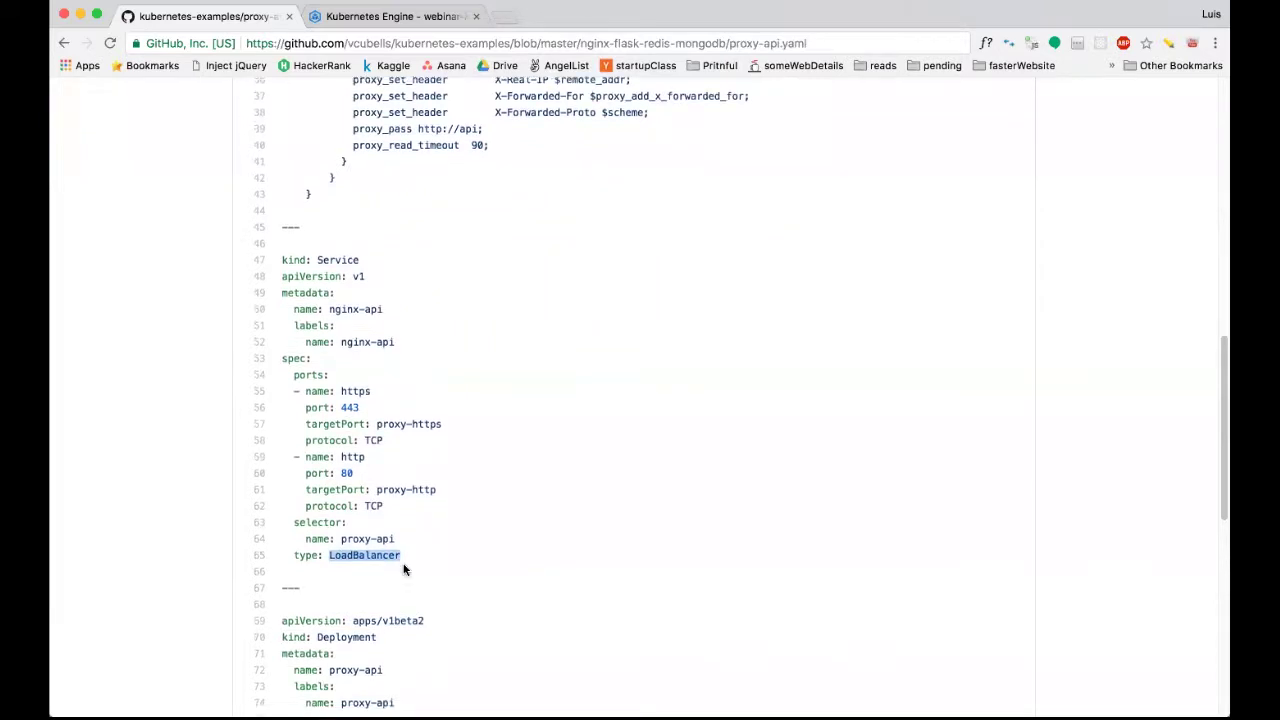
pyautogui.click(370, 242)
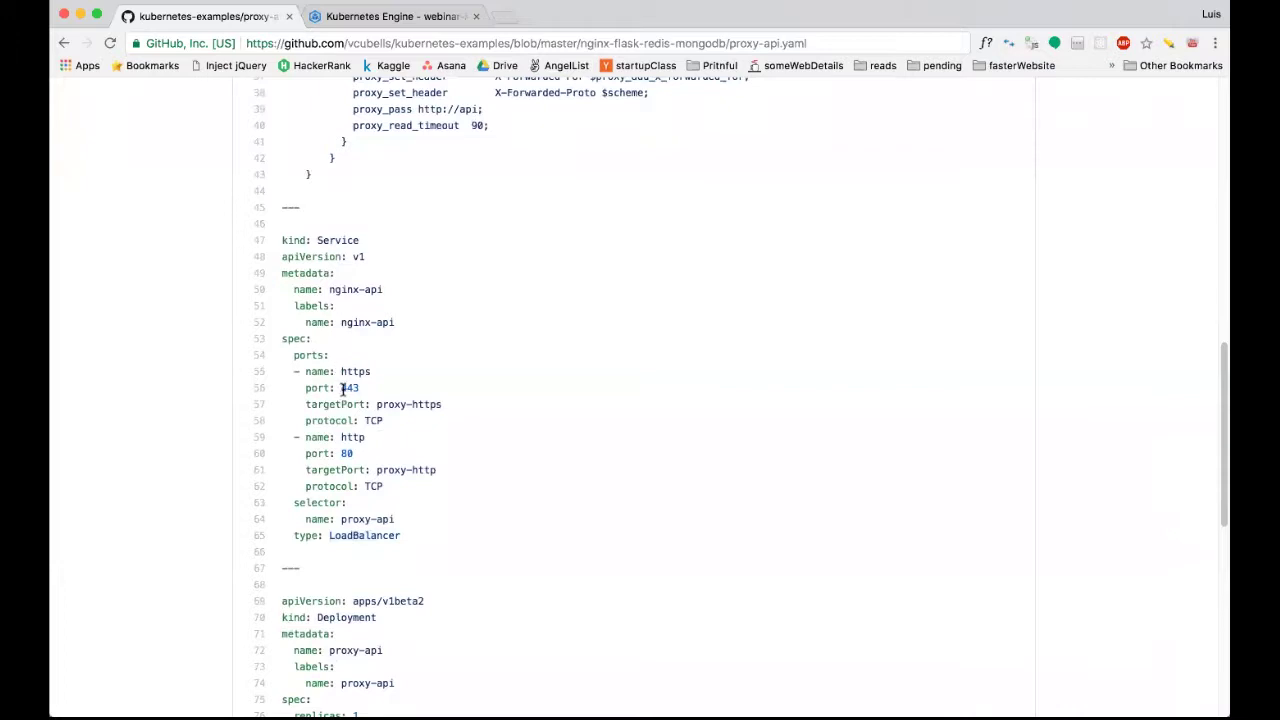
# Highlight ports 443 and 80 and the proxy-api selector in the Service.
pyautogui.doubleClick(350, 388)
pyautogui.doubleClick(346, 453)
pyautogui.scroll(-1, 368, 343)
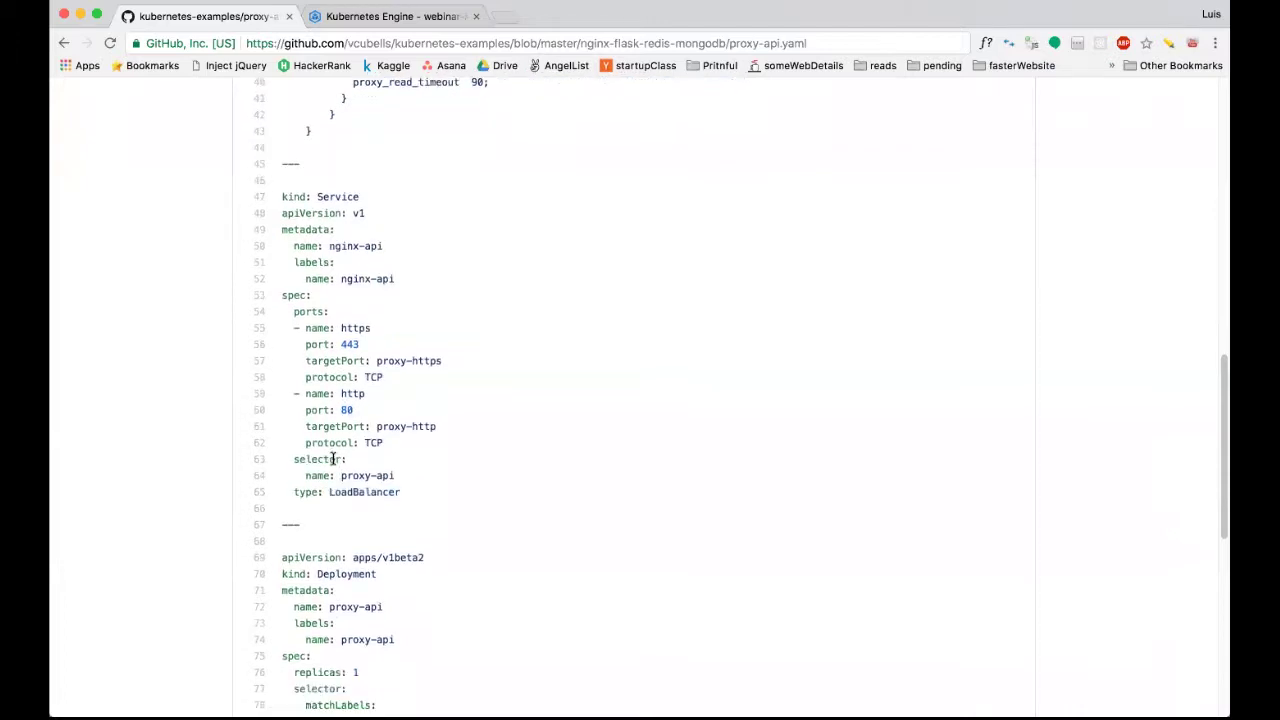
pyautogui.doubleClick(380, 476)
pyautogui.moveTo(289, 459); pyautogui.dragTo(347, 463)
pyautogui.click(345, 468)
pyautogui.moveTo(341, 476); pyautogui.dragTo(396, 474)
# Scroll through the proxy-api Deployment section, highlighting key values.
pyautogui.scroll(-4, 395, 475)
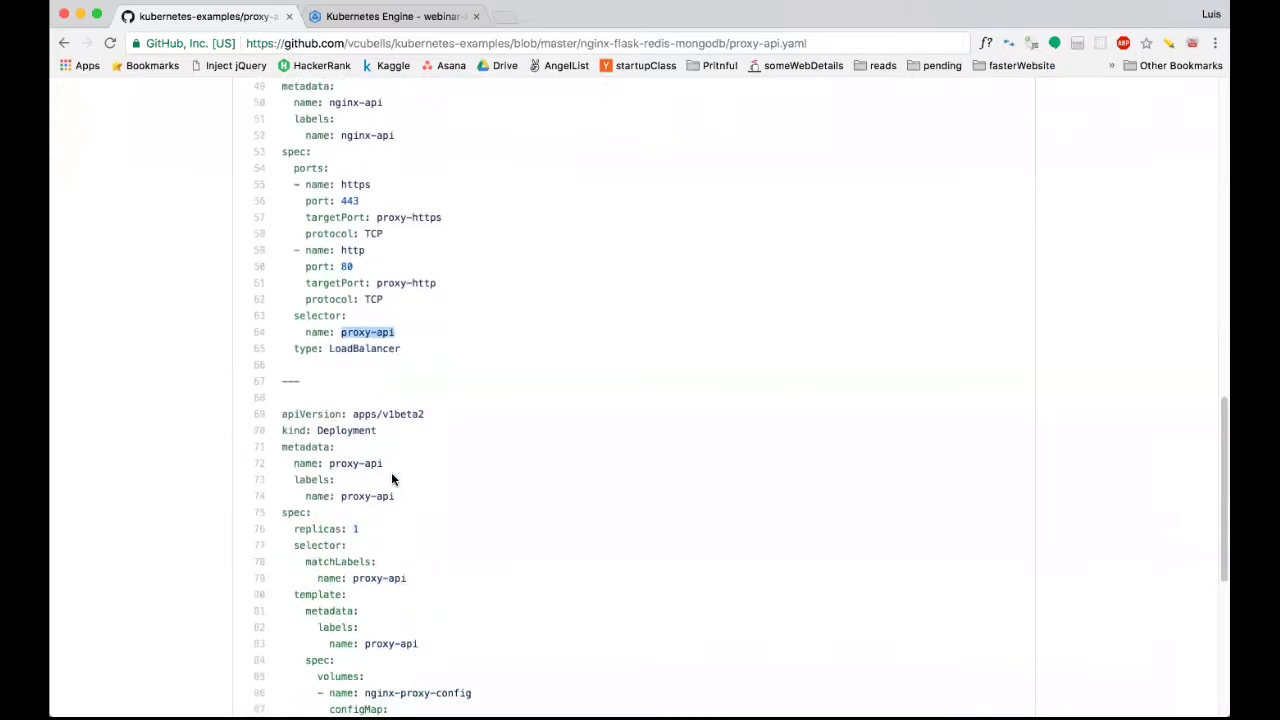
pyautogui.scroll(-1, 392, 479)
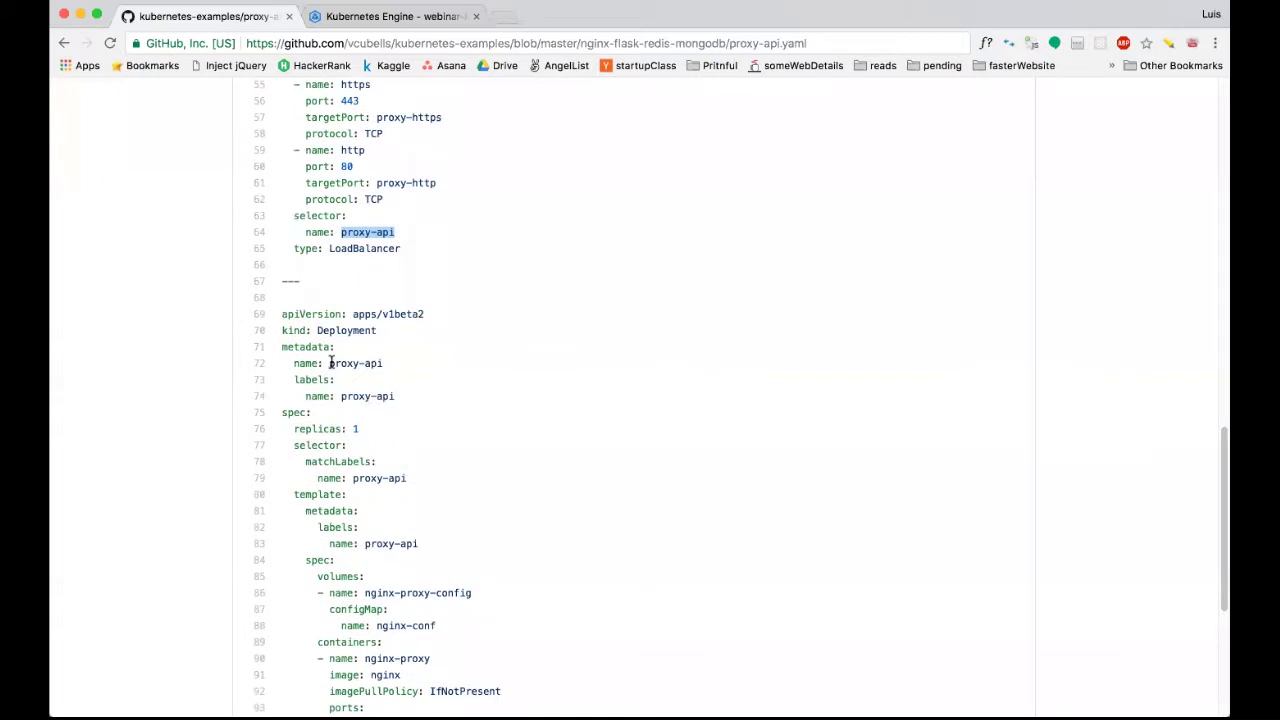
pyautogui.moveTo(330, 363); pyautogui.dragTo(387, 363)
pyautogui.scroll(-1, 387, 365)
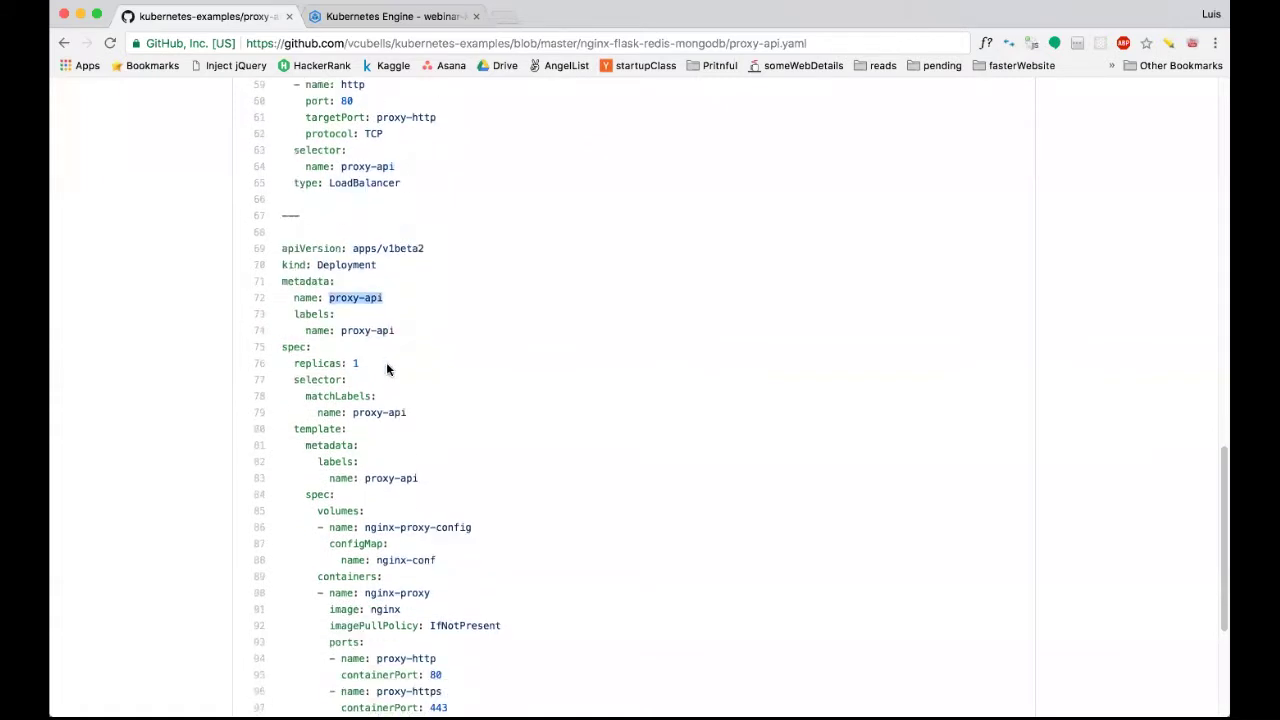
pyautogui.moveTo(316, 264); pyautogui.dragTo(383, 264)
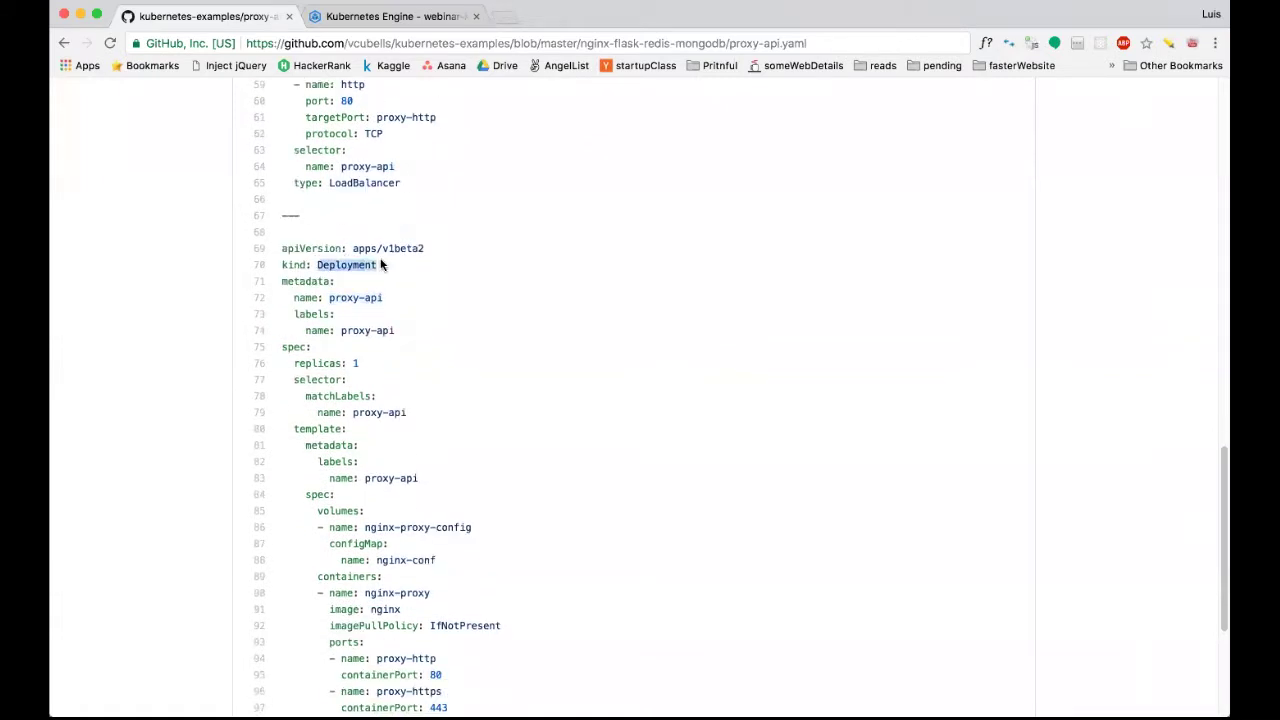
pyautogui.scroll(1, 383, 260)
pyautogui.scroll(1, 381, 262)
pyautogui.scroll(-2, 381, 263)
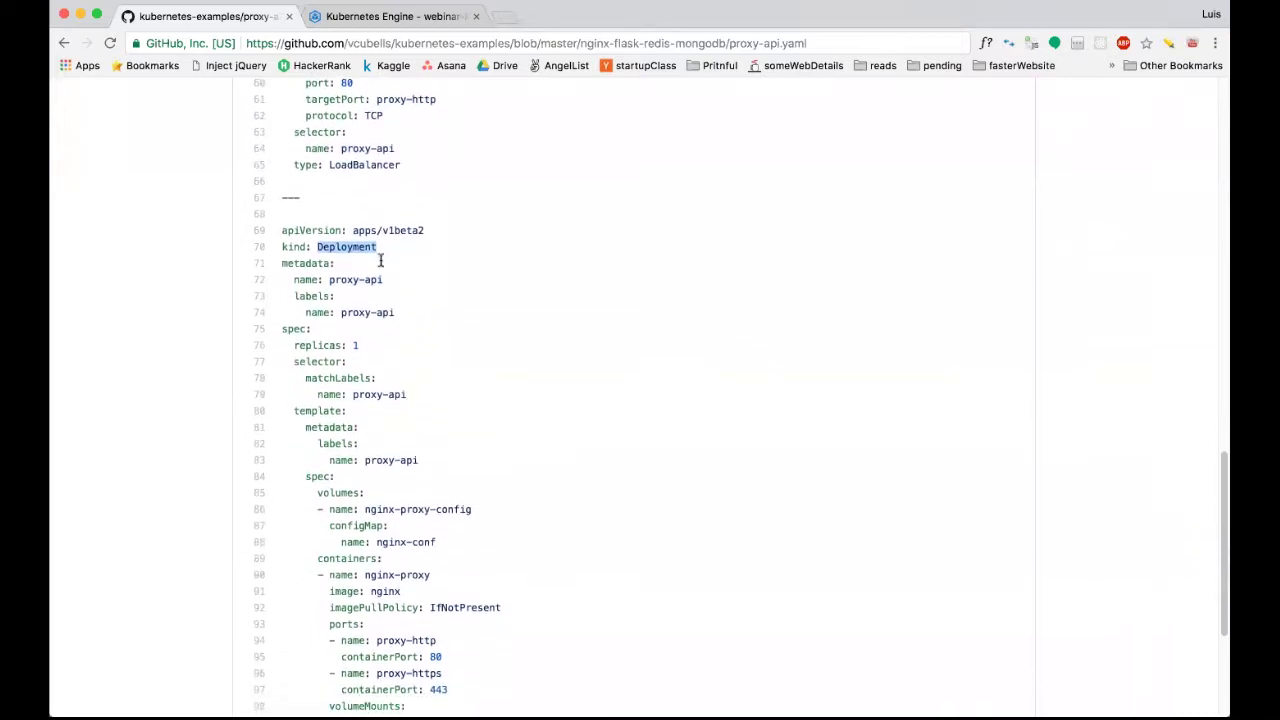
pyautogui.scroll(-2, 380, 262)
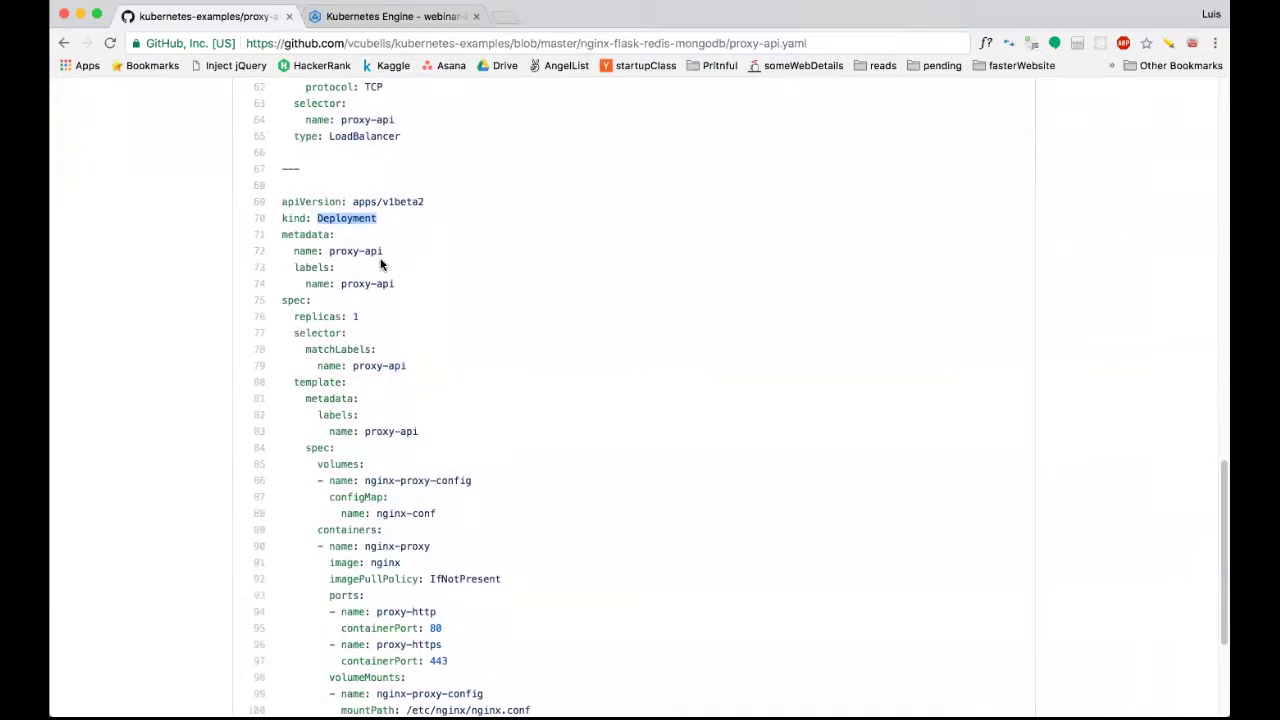
pyautogui.scroll(15, 381, 263)
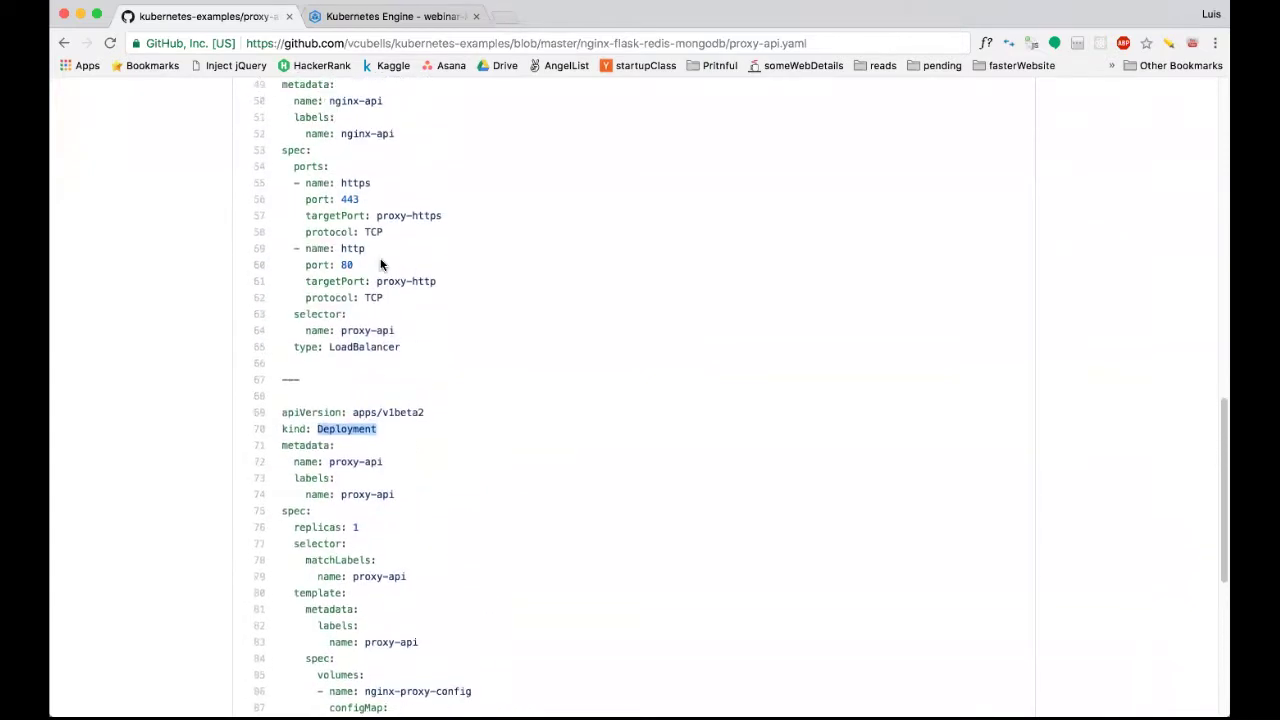
pyautogui.scroll(9, 381, 263)
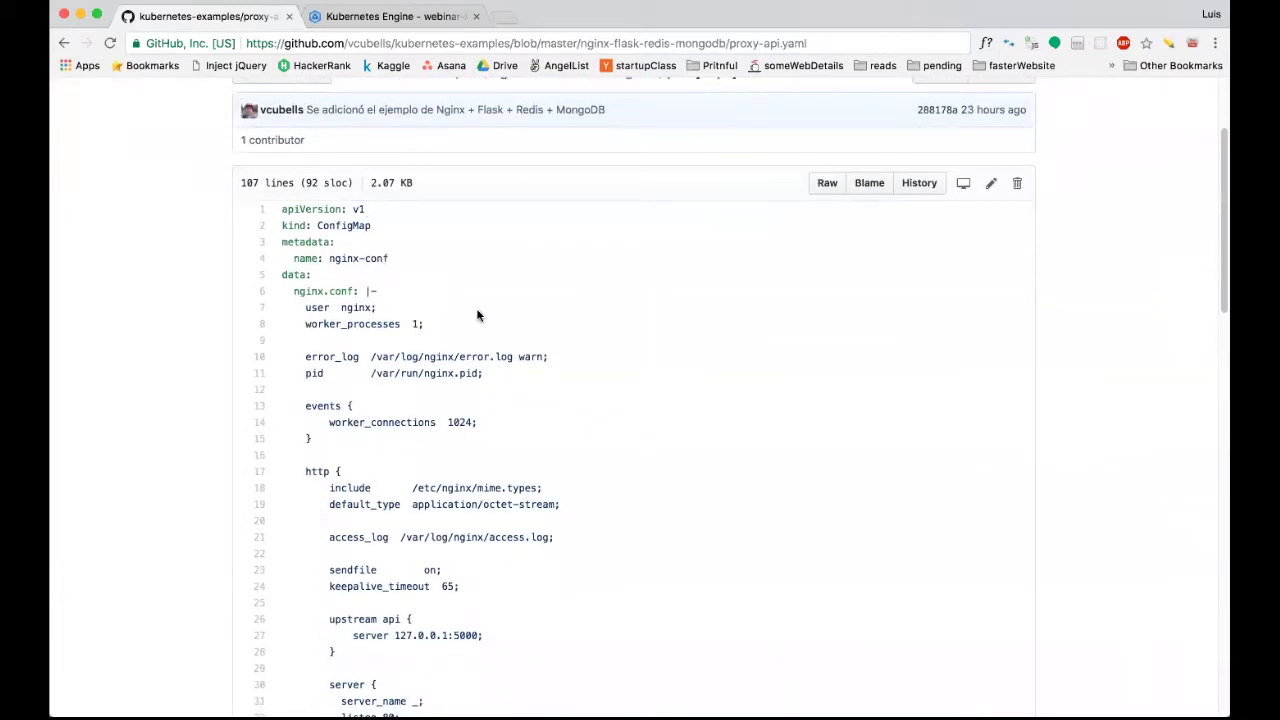
pyautogui.scroll(-4, 478, 312)
pyautogui.scroll(-12, 478, 312)
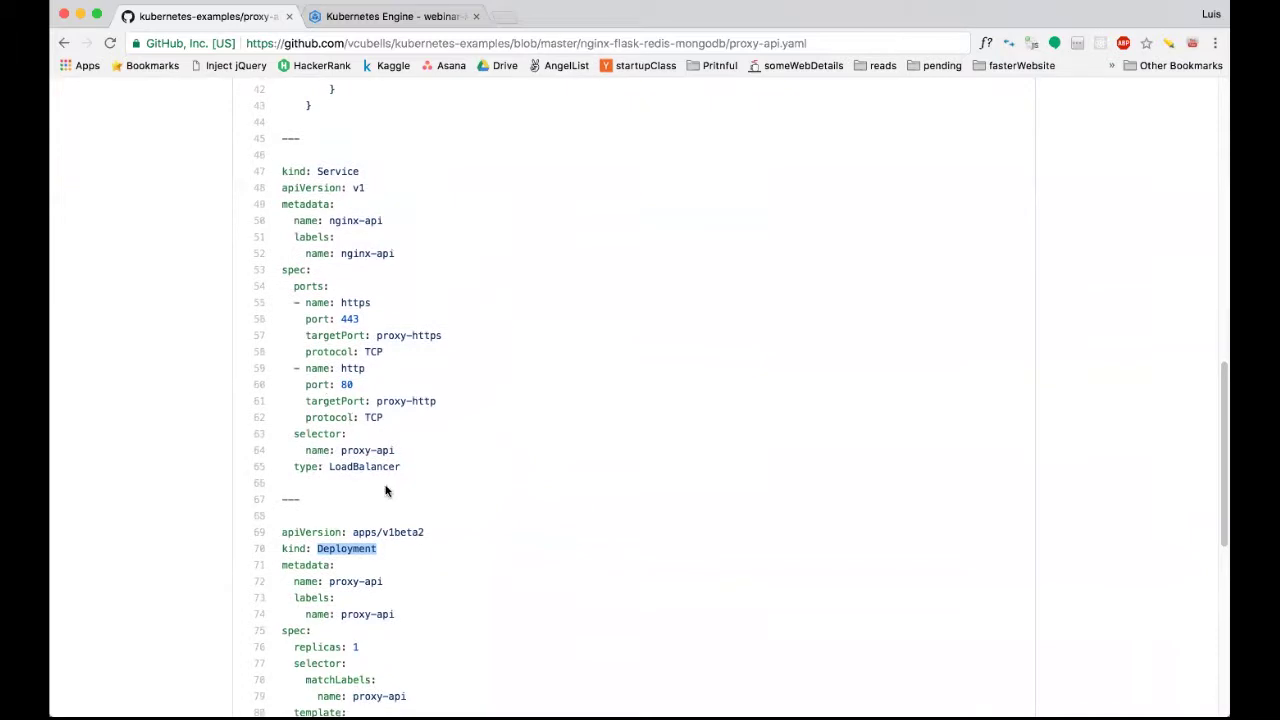
pyautogui.moveTo(400, 466); pyautogui.dragTo(296, 466)
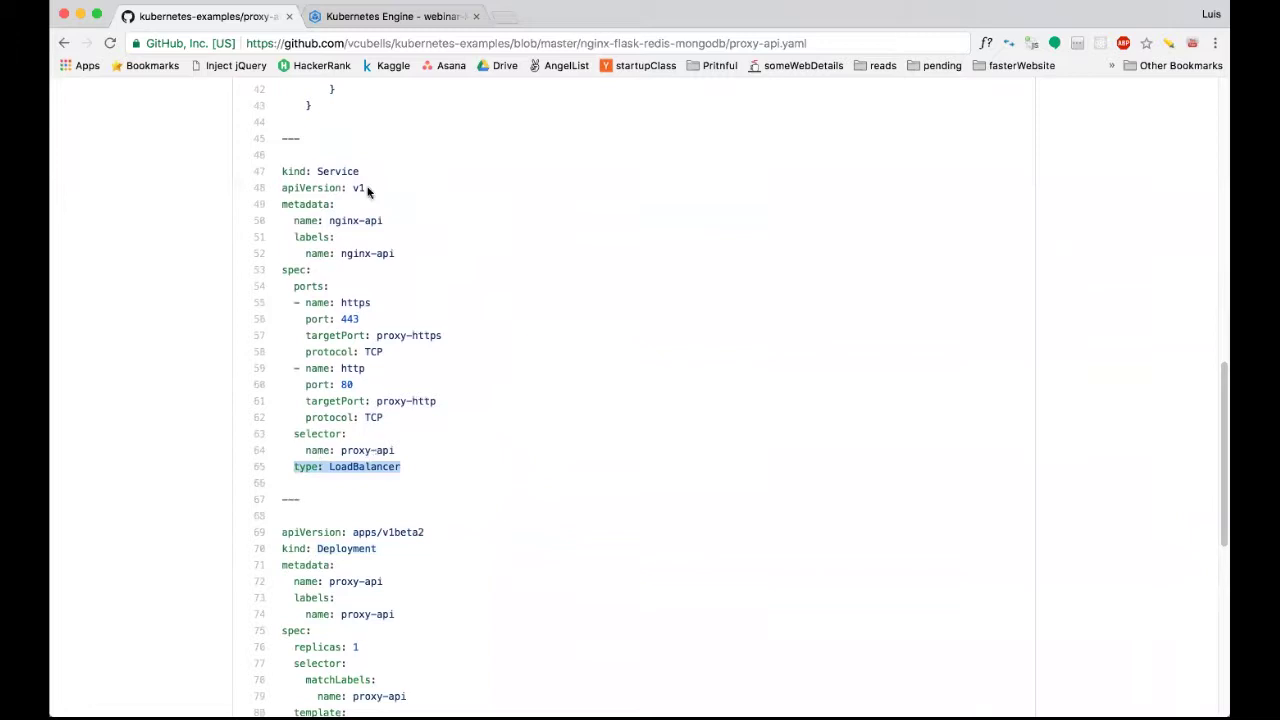
pyautogui.moveTo(395, 450); pyautogui.dragTo(315, 454)
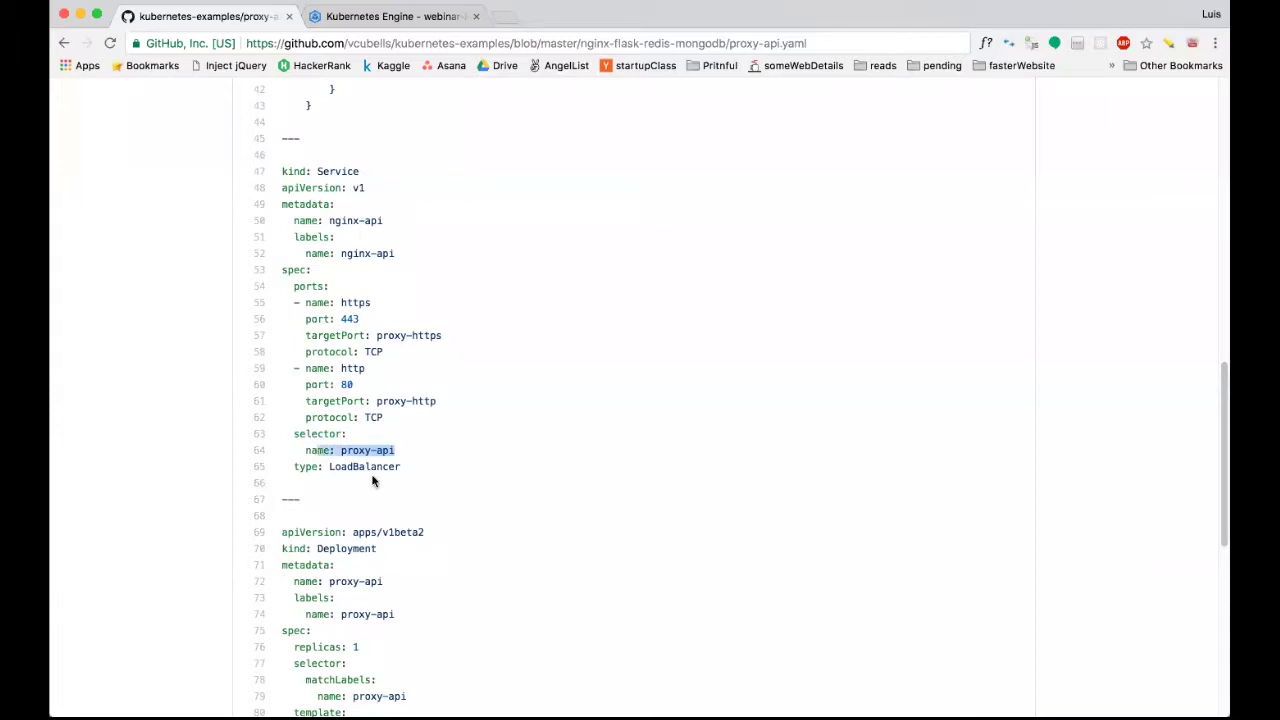
pyautogui.scroll(-2, 372, 481)
pyautogui.moveTo(394, 515); pyautogui.dragTo(287, 496)
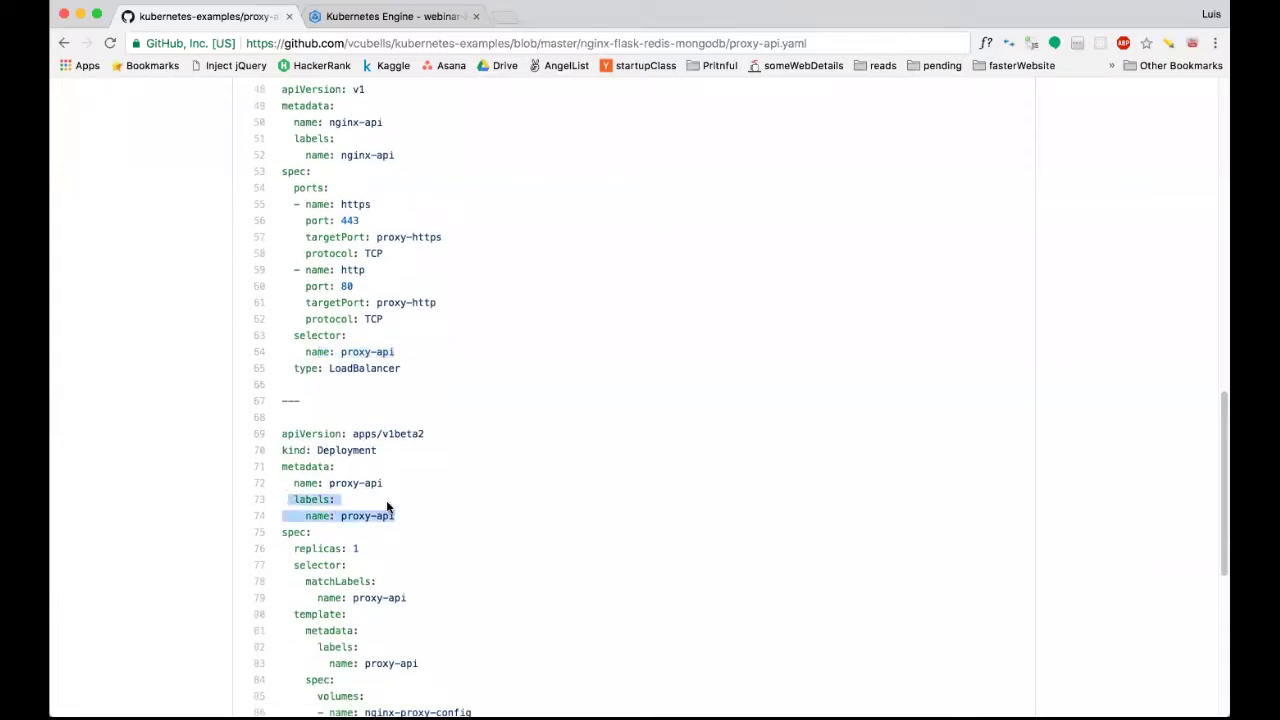
pyautogui.scroll(-10, 388, 507)
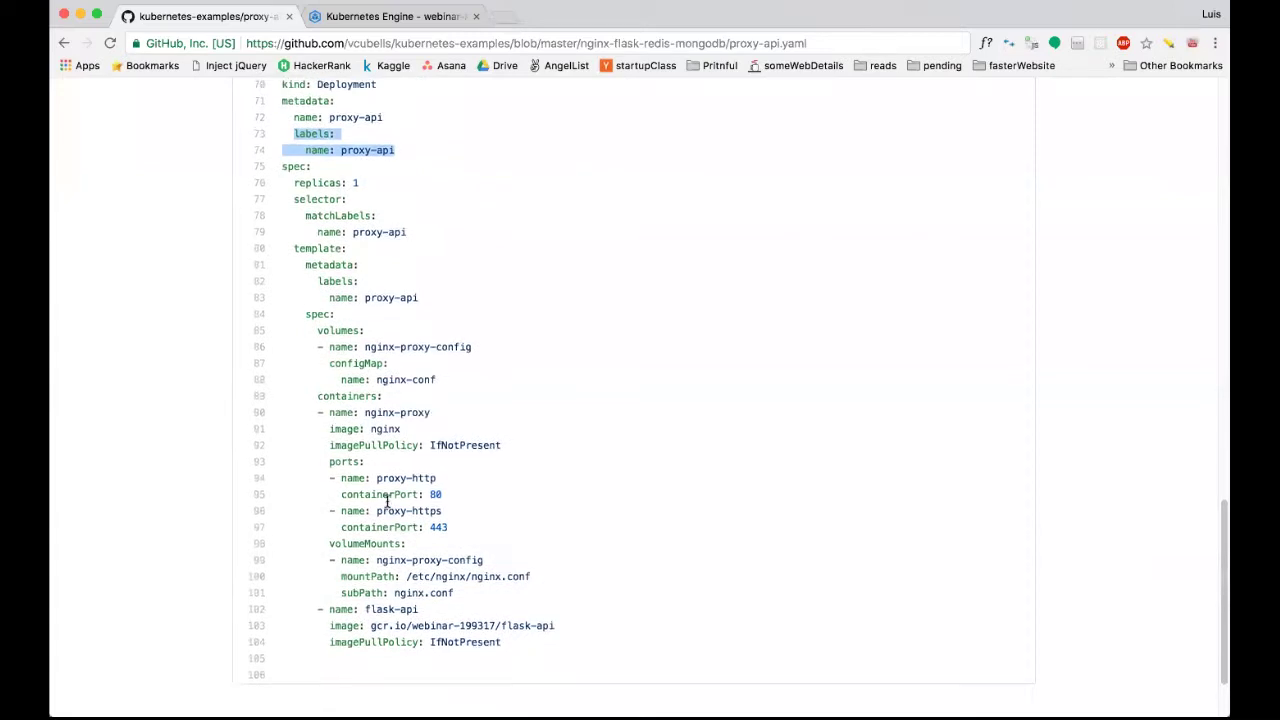
pyautogui.scroll(5, 386, 500)
pyautogui.scroll(-2, 386, 500)
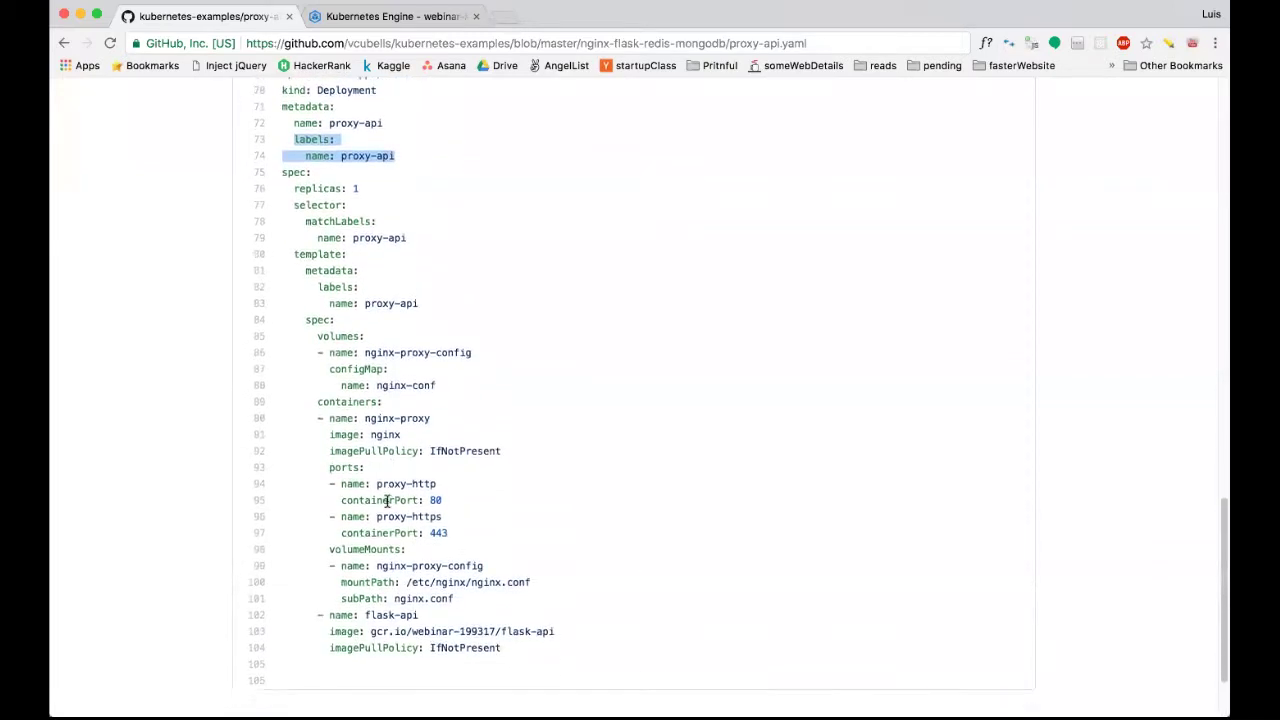
pyautogui.scroll(2, 389, 494)
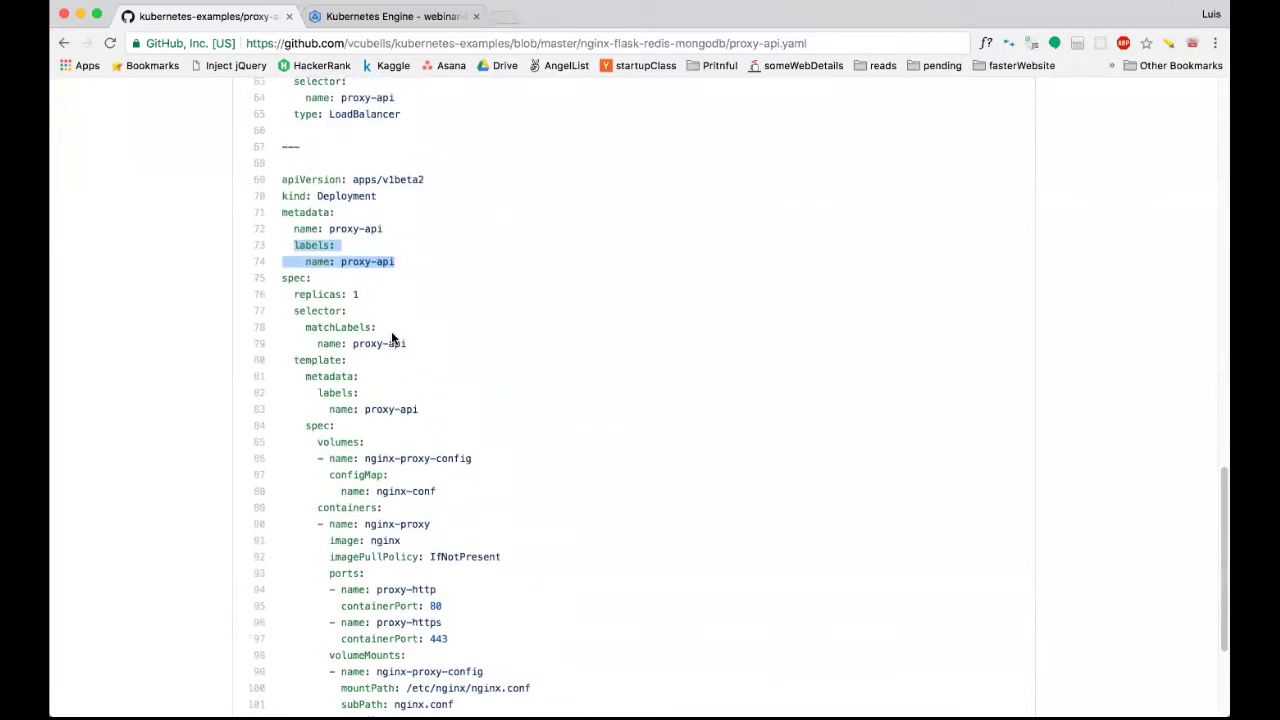
pyautogui.doubleClick(318, 195)
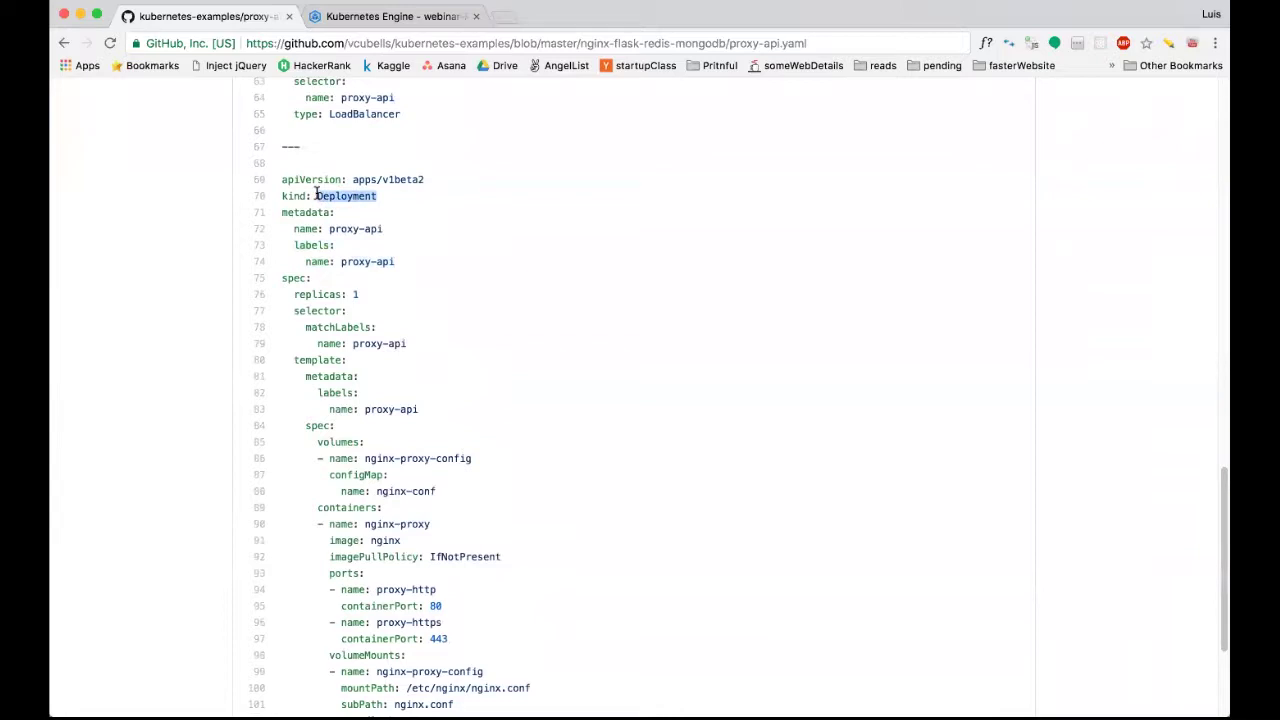
pyautogui.click(338, 318)
pyautogui.scroll(-4, 380, 340)
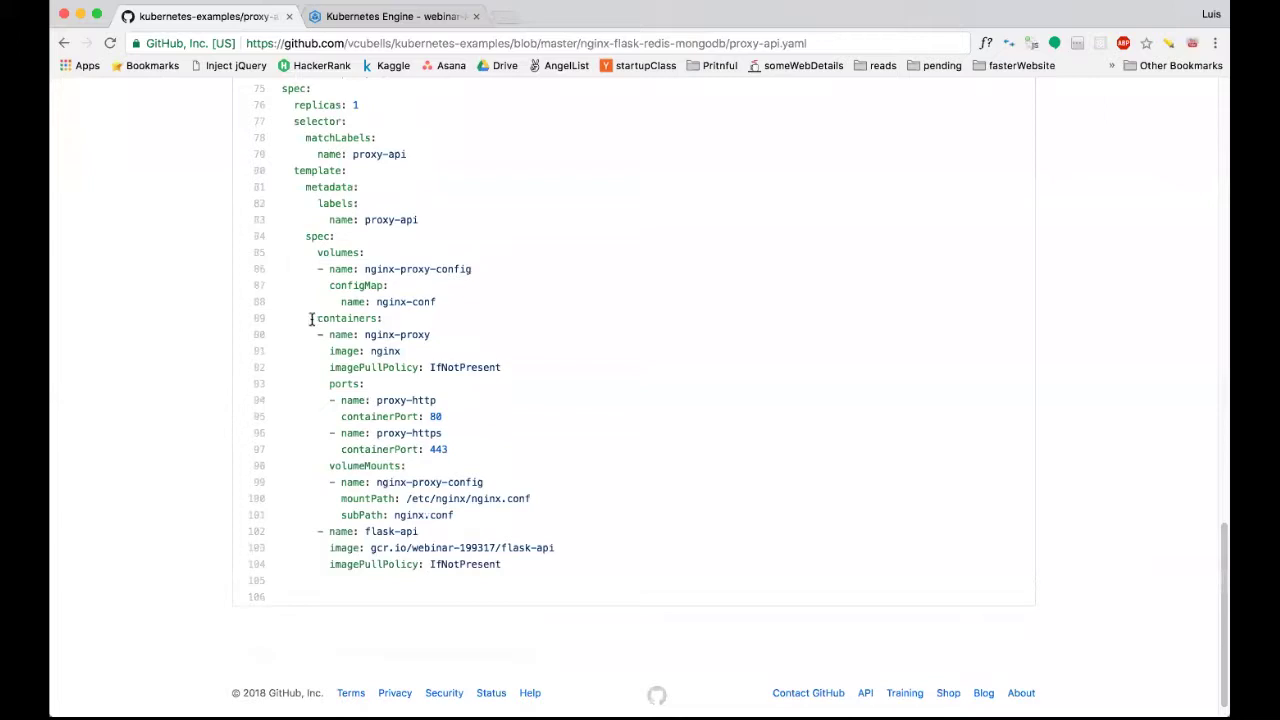
pyautogui.doubleClick(313, 320)
pyautogui.click(332, 330)
pyautogui.moveTo(315, 335); pyautogui.dragTo(422, 329)
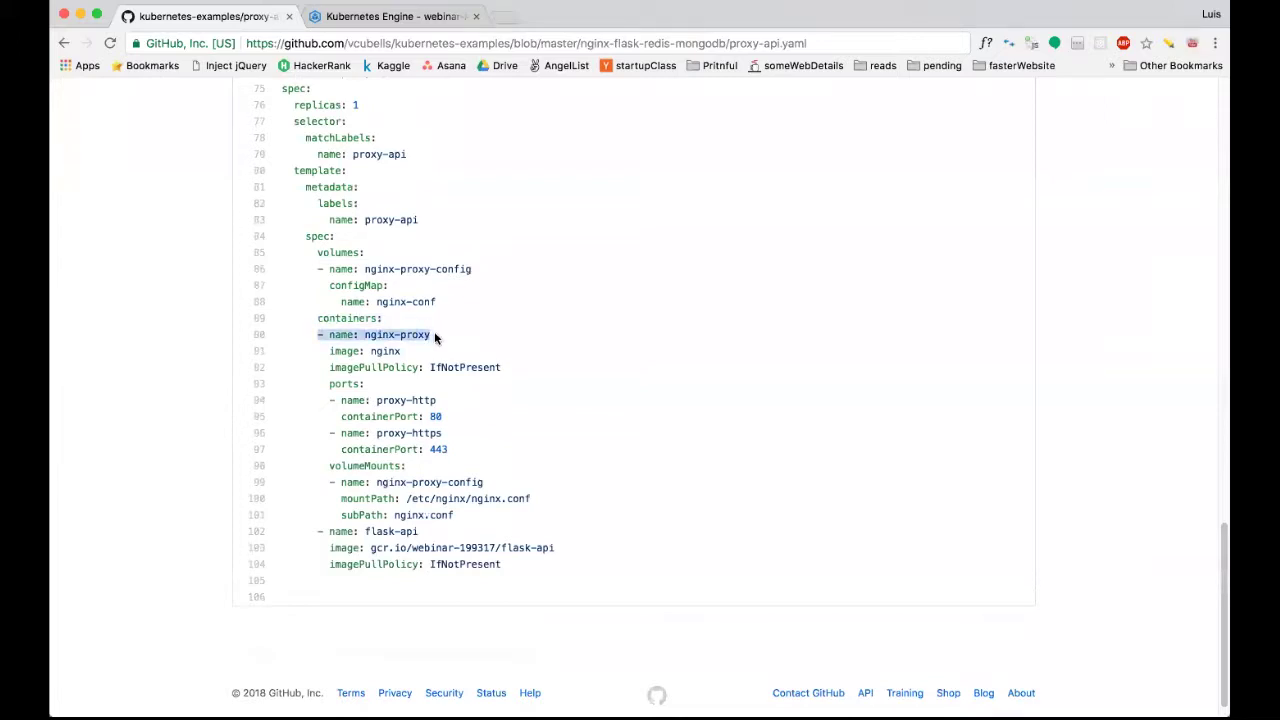
pyautogui.moveTo(314, 538); pyautogui.dragTo(433, 535)
pyautogui.click(433, 535)
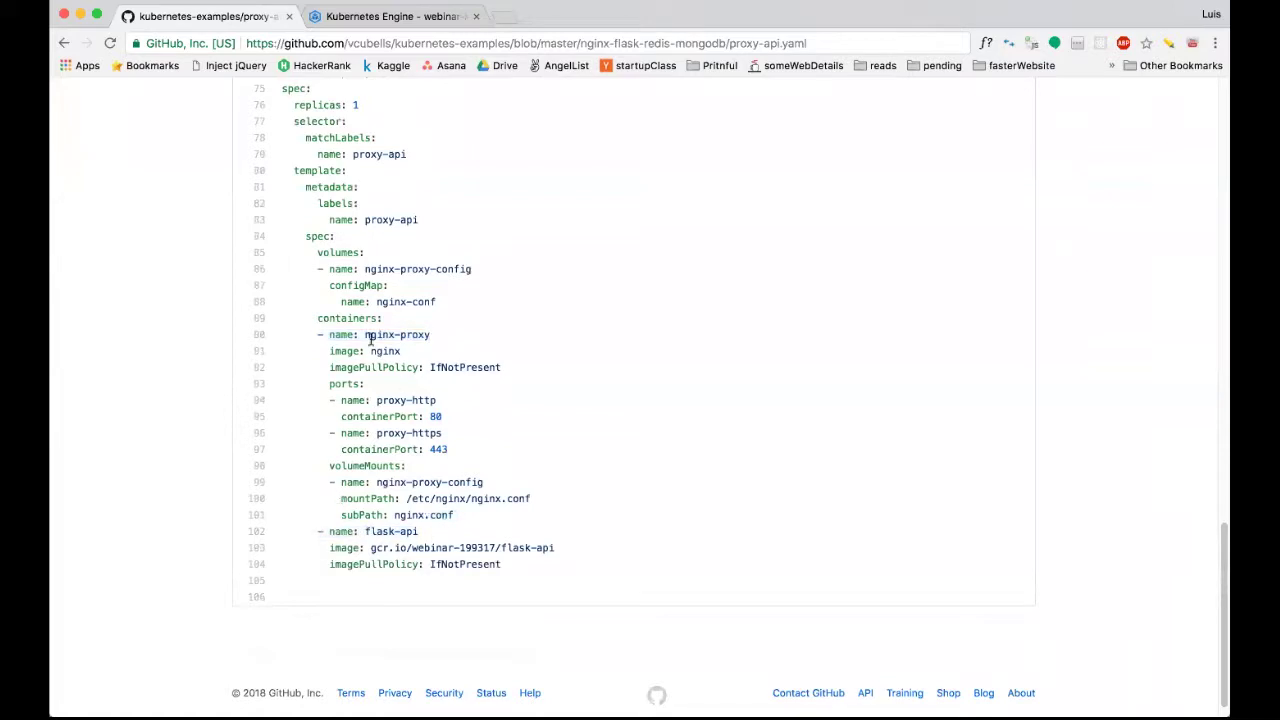
pyautogui.moveTo(333, 351); pyautogui.dragTo(333, 351)
pyautogui.click(404, 357)
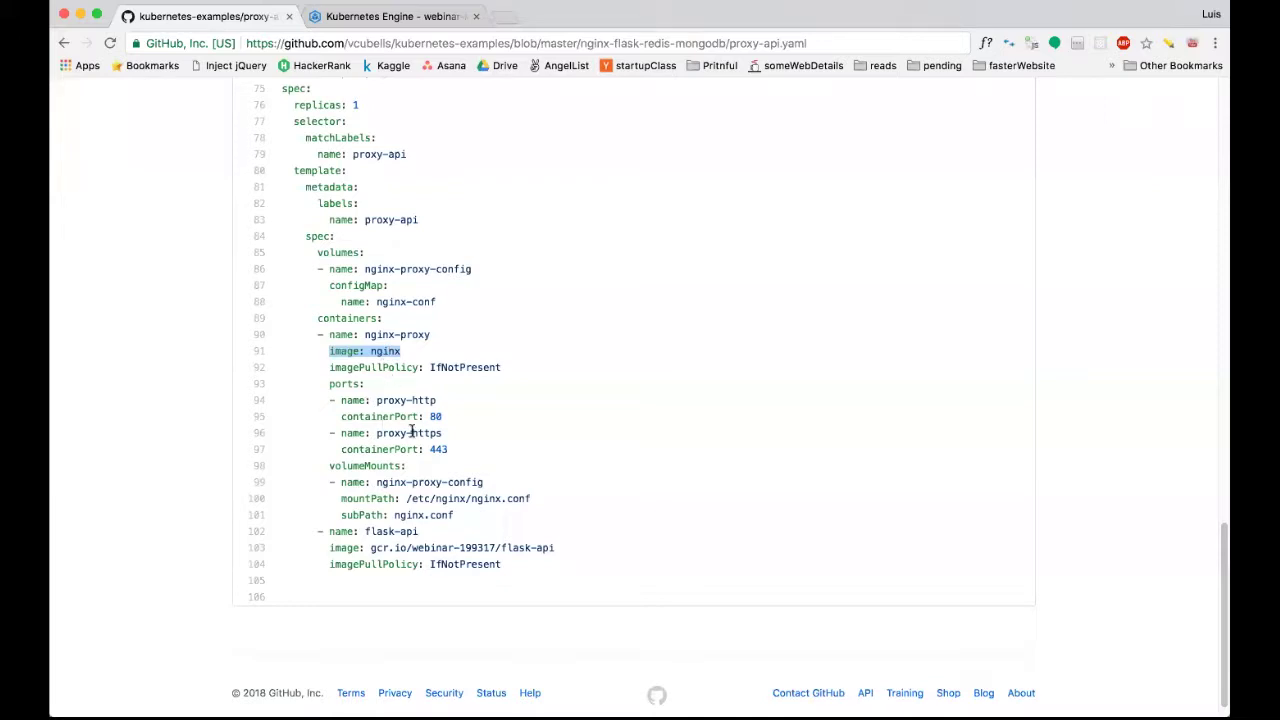
pyautogui.moveTo(448, 450); pyautogui.dragTo(330, 398)
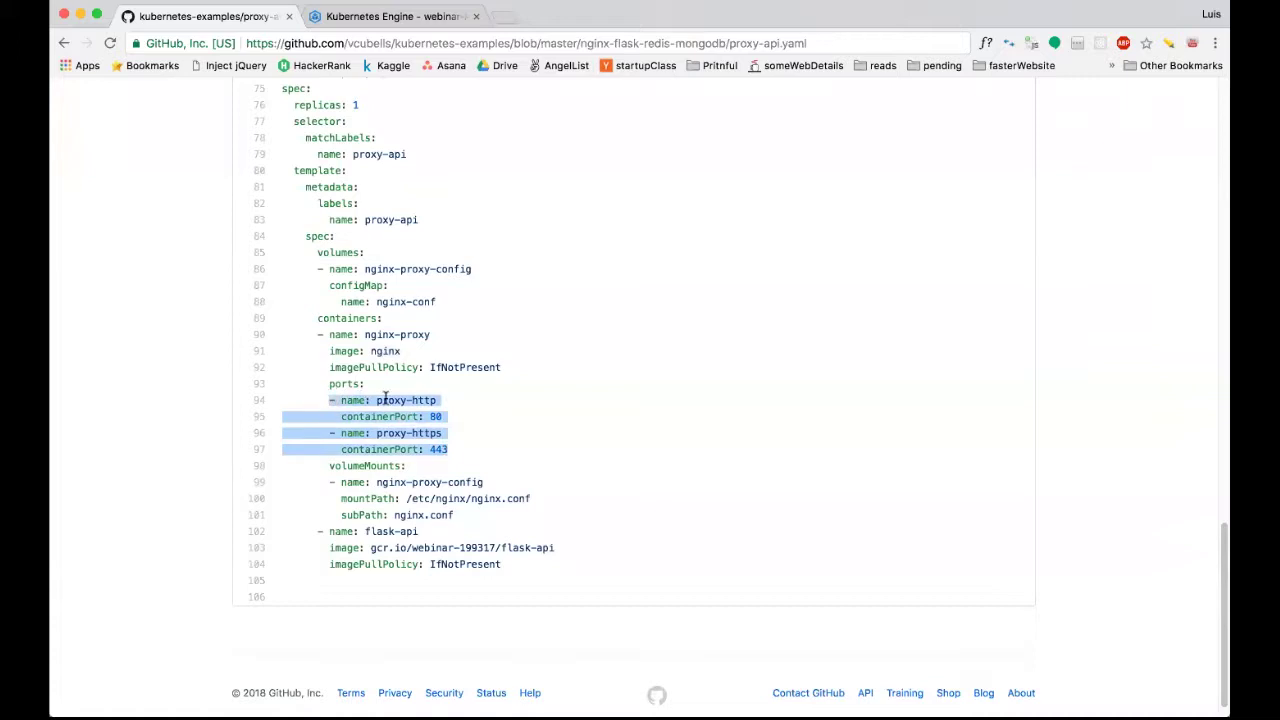
pyautogui.scroll(2, 413, 432)
pyautogui.scroll(7, 413, 432)
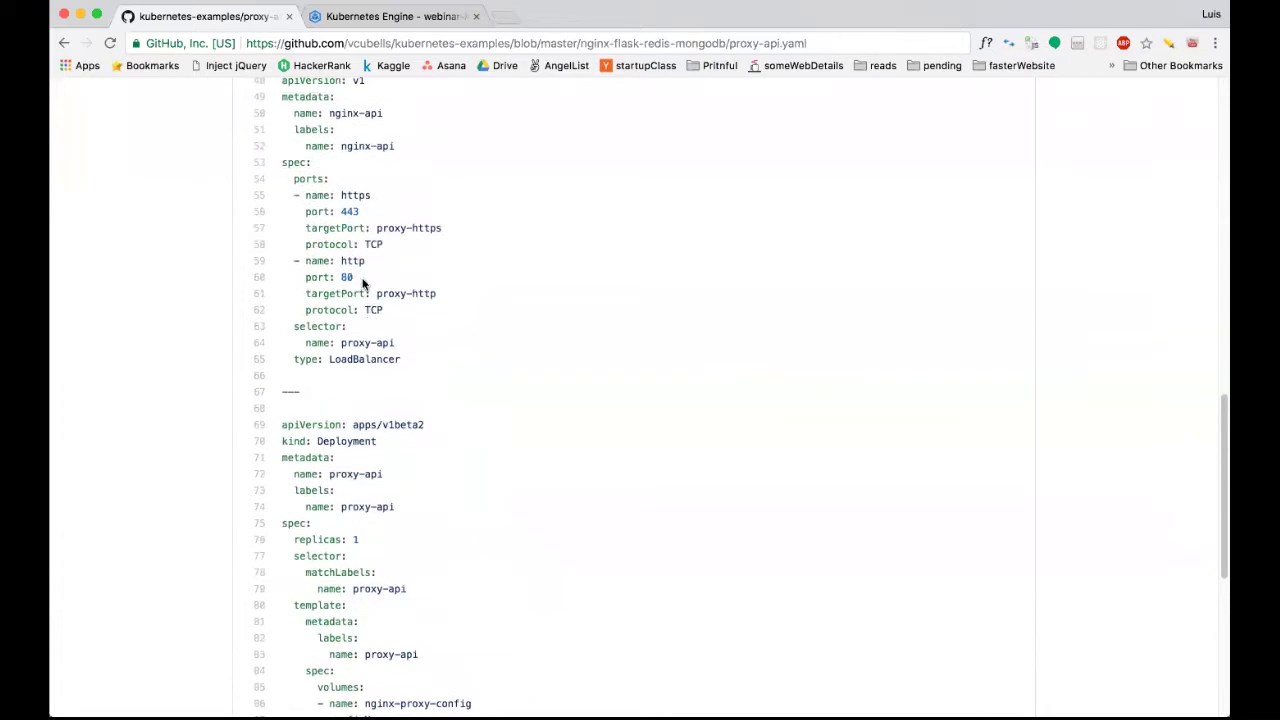
pyautogui.moveTo(296, 205); pyautogui.dragTo(355, 280)
pyautogui.moveTo(404, 362); pyautogui.dragTo(296, 358)
pyautogui.scroll(-9, 378, 365)
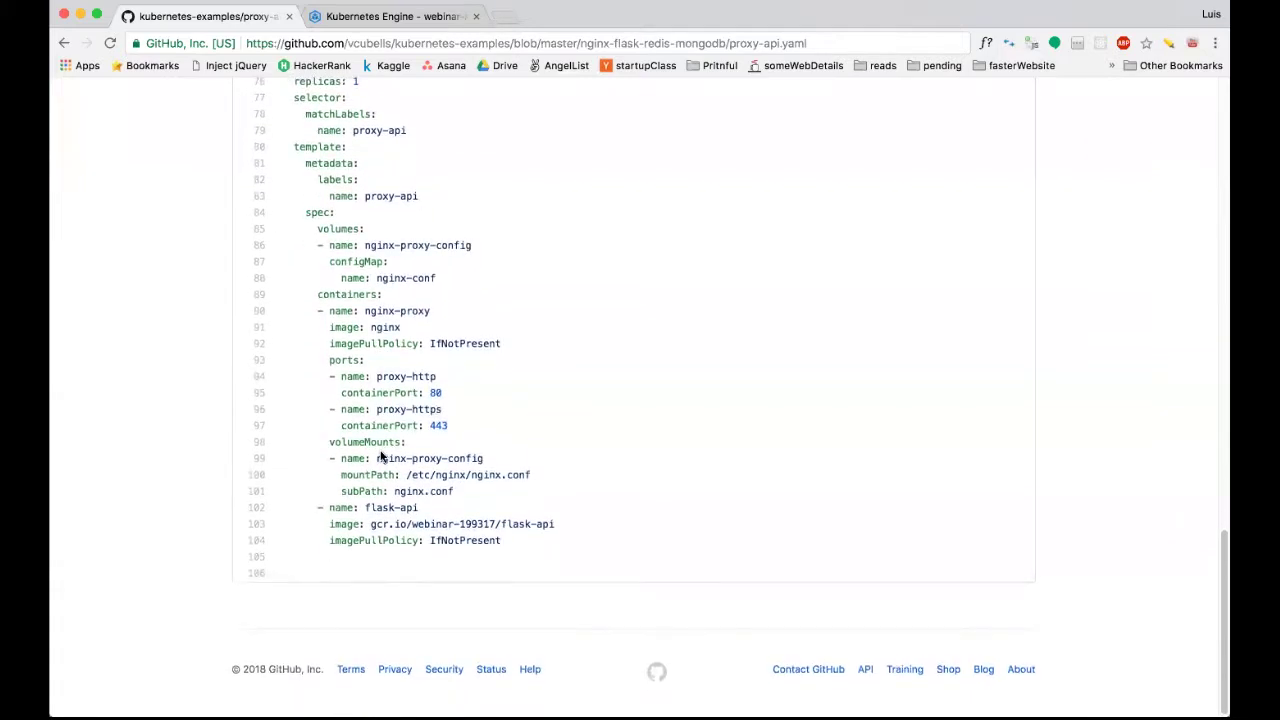
pyautogui.moveTo(329, 441); pyautogui.dragTo(412, 446)
pyautogui.click(412, 446)
pyautogui.moveTo(529, 475); pyautogui.dragTo(403, 476)
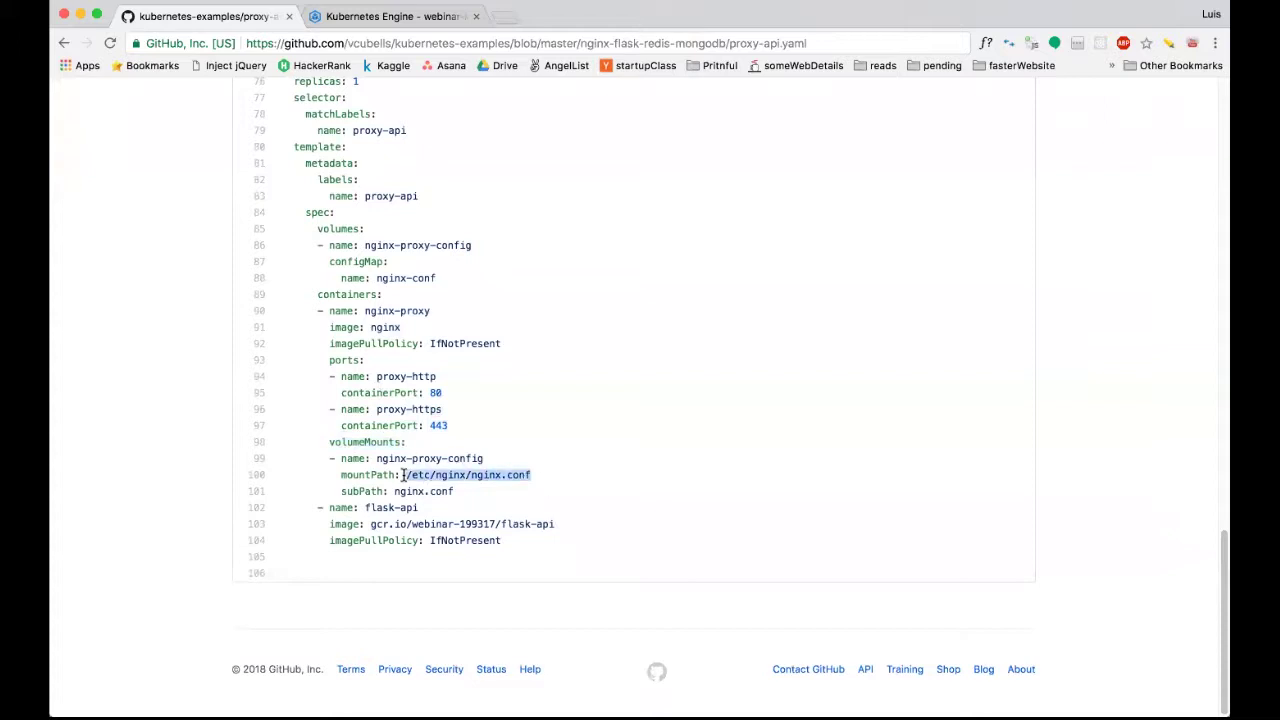
pyautogui.click(514, 474)
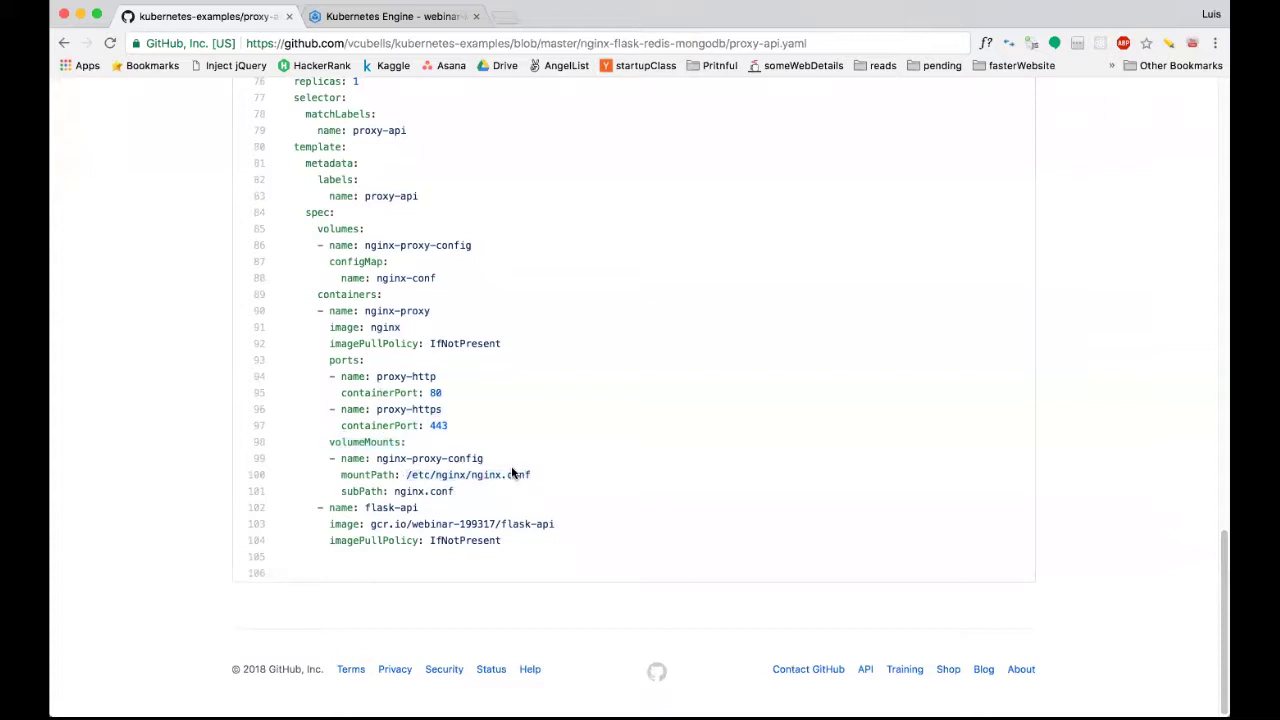
pyautogui.keyDown('shift'); pyautogui.click(410, 475); pyautogui.keyUp('shift')
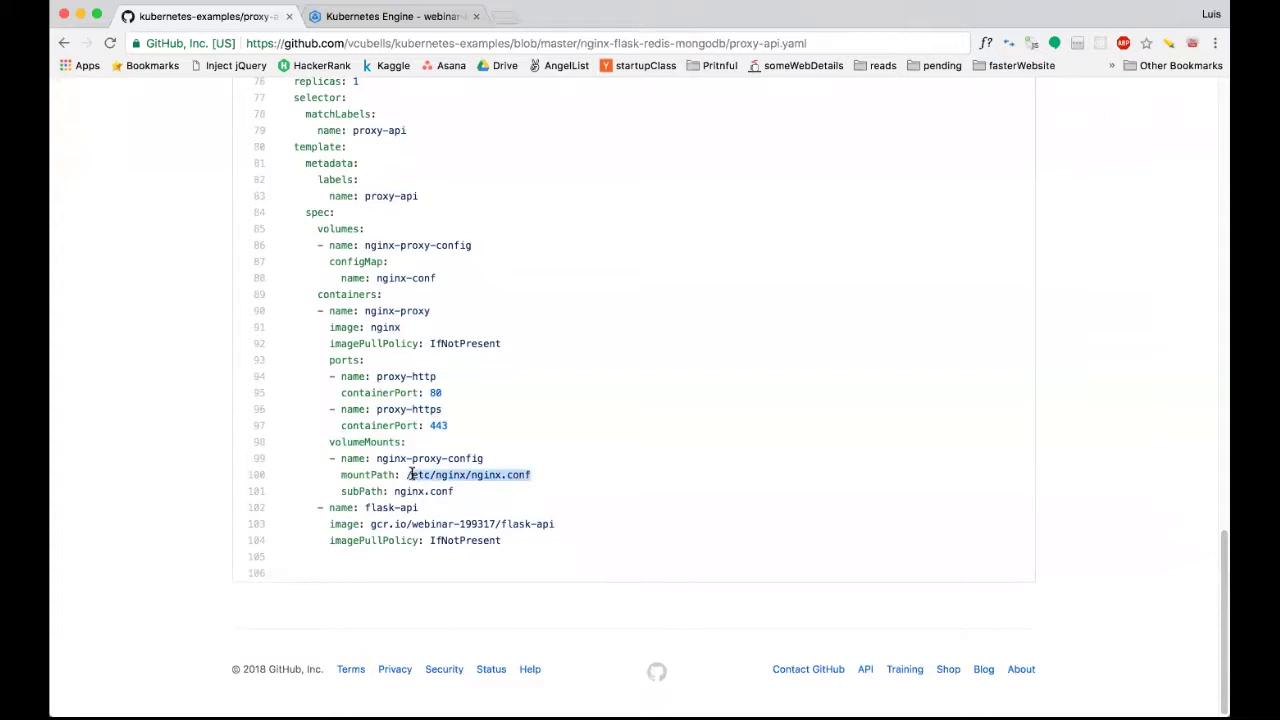
pyautogui.scroll(15, 410, 475)
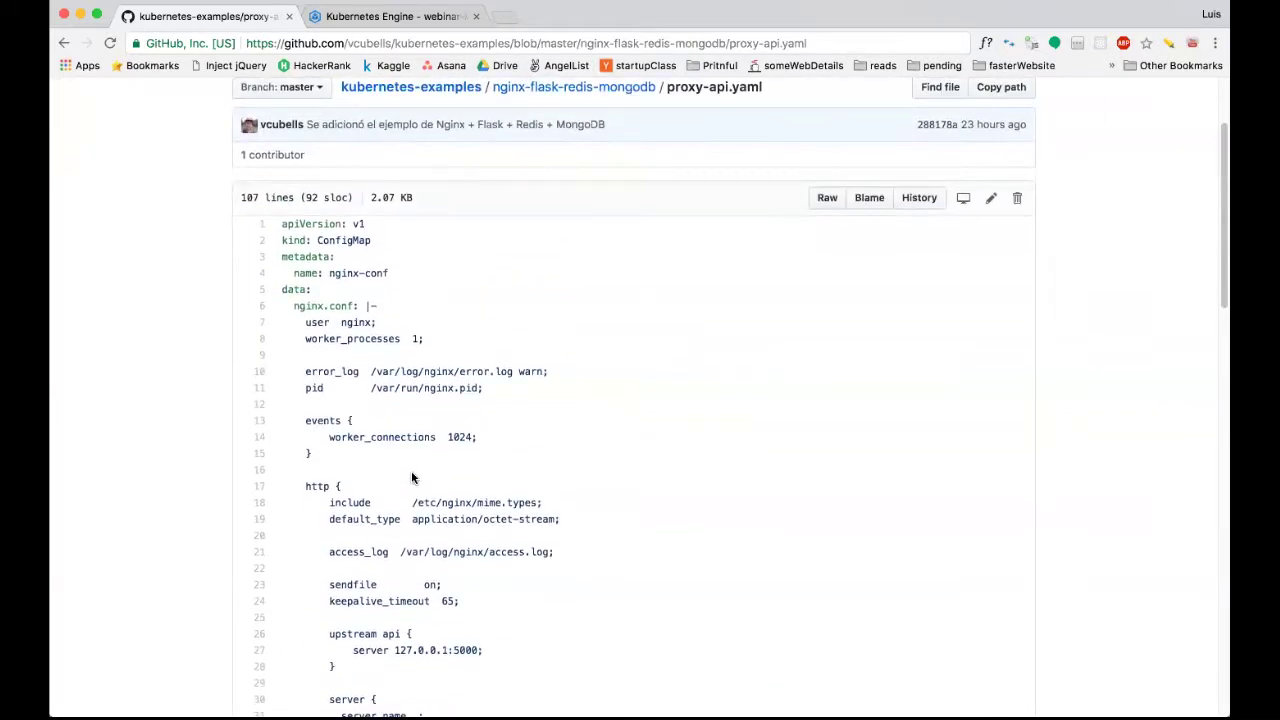
pyautogui.scroll(-2, 411, 478)
pyautogui.scroll(-3, 439, 430)
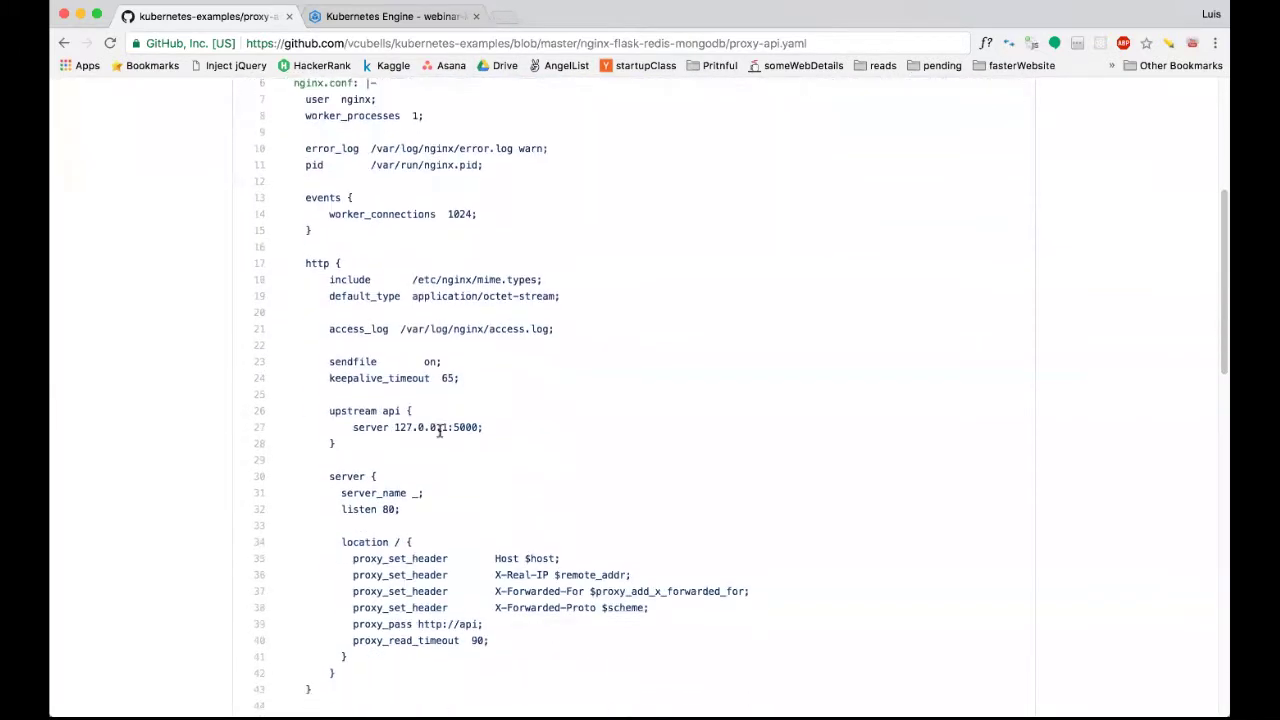
pyautogui.scroll(5, 439, 430)
pyautogui.doubleClick(358, 218)
pyautogui.rightClick(362, 220)
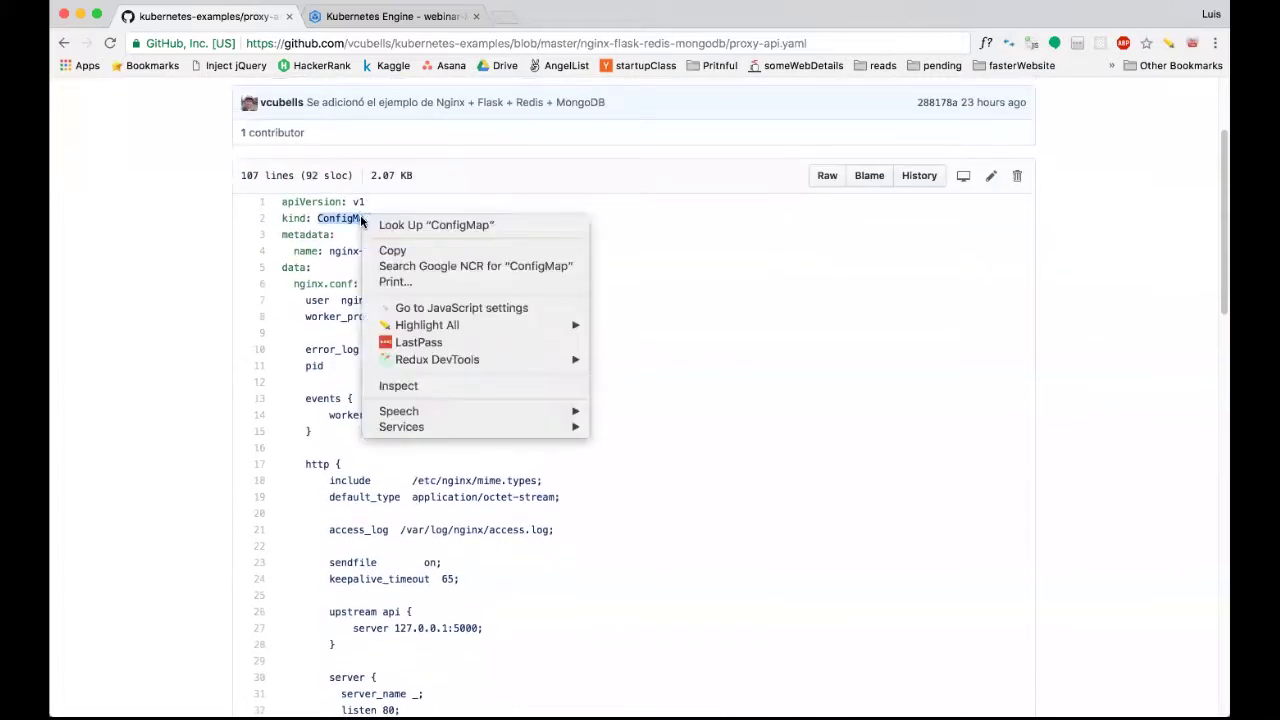
pyautogui.scroll(-15, 453, 497)
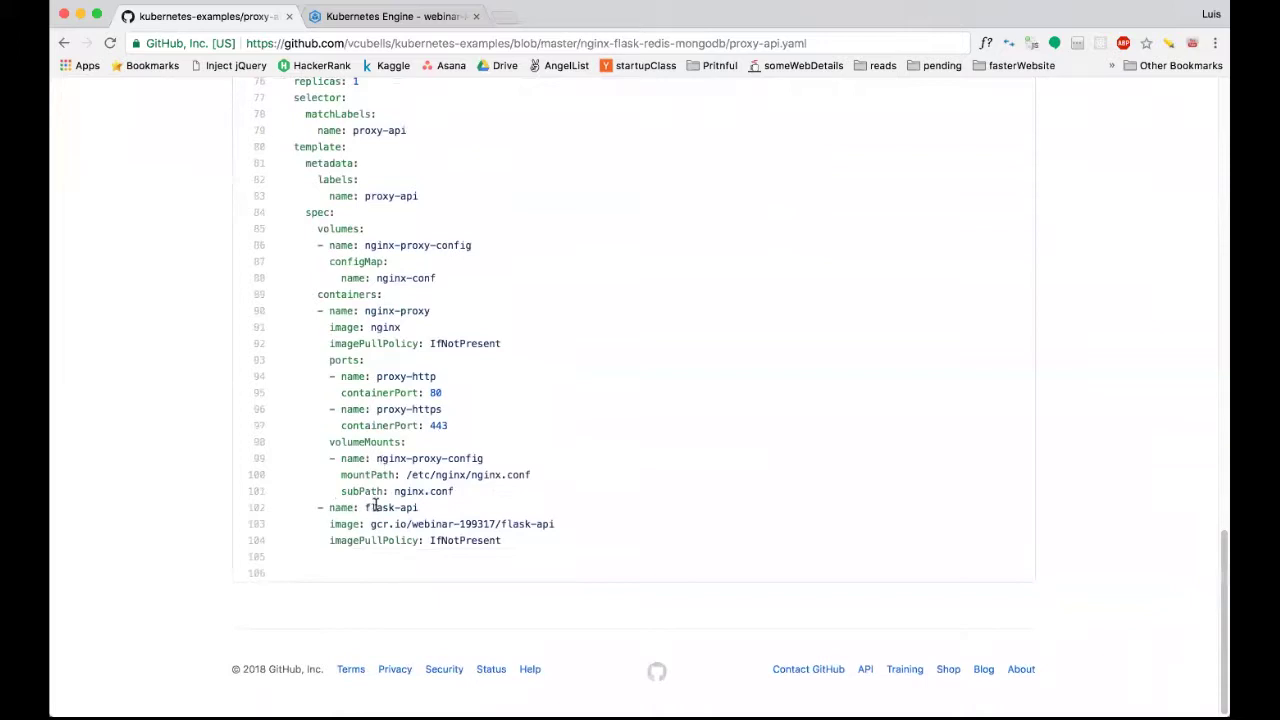
pyautogui.doubleClick(372, 507)
pyautogui.moveTo(420, 507); pyautogui.dragTo(416, 508)
pyautogui.click(418, 508)
pyautogui.keyDown('shift'); pyautogui.click(363, 508); pyautogui.keyUp('shift')
pyautogui.click(370, 524)
pyautogui.moveTo(362, 524); pyautogui.dragTo(571, 535)
pyautogui.click(451, 534)
pyautogui.moveTo(410, 524); pyautogui.dragTo(494, 521)
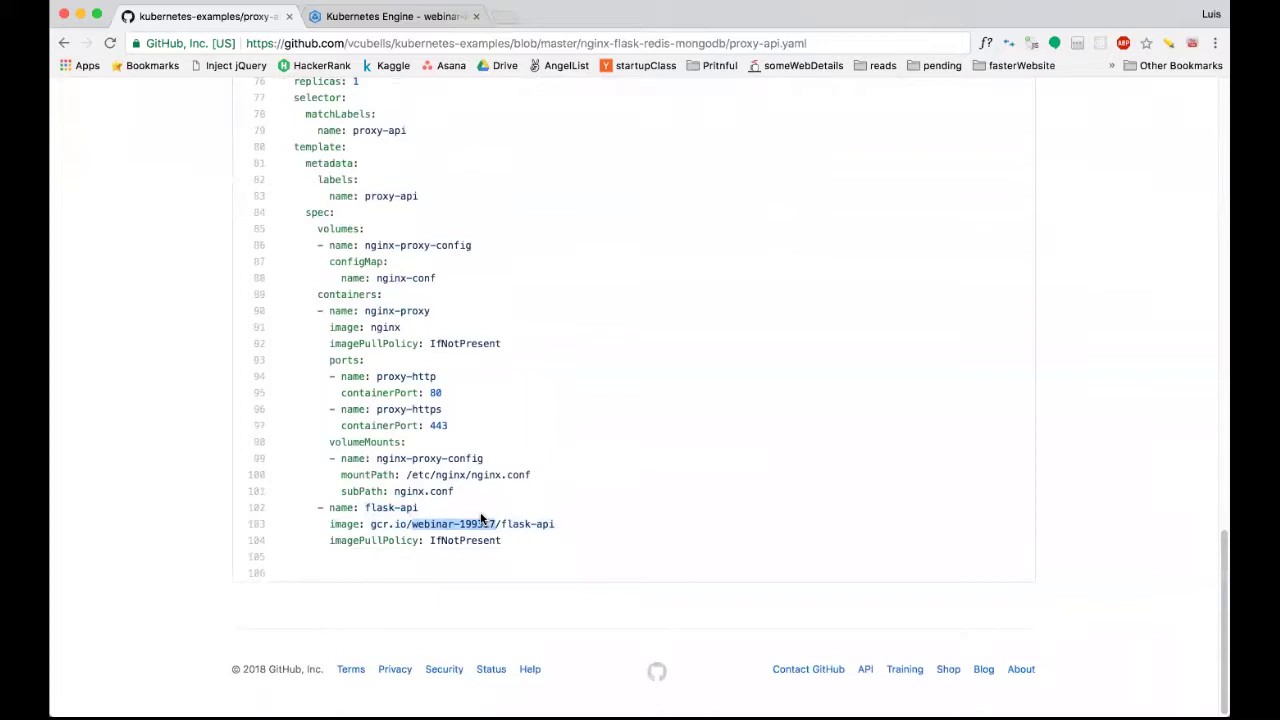
pyautogui.click(478, 520)
pyautogui.moveTo(410, 523); pyautogui.dragTo(492, 520)
pyautogui.click(500, 524)
pyautogui.keyDown('shift'); pyautogui.click(552, 524); pyautogui.keyUp('shift')
pyautogui.click(556, 531)
pyautogui.moveTo(555, 524); pyautogui.dragTo(503, 524)
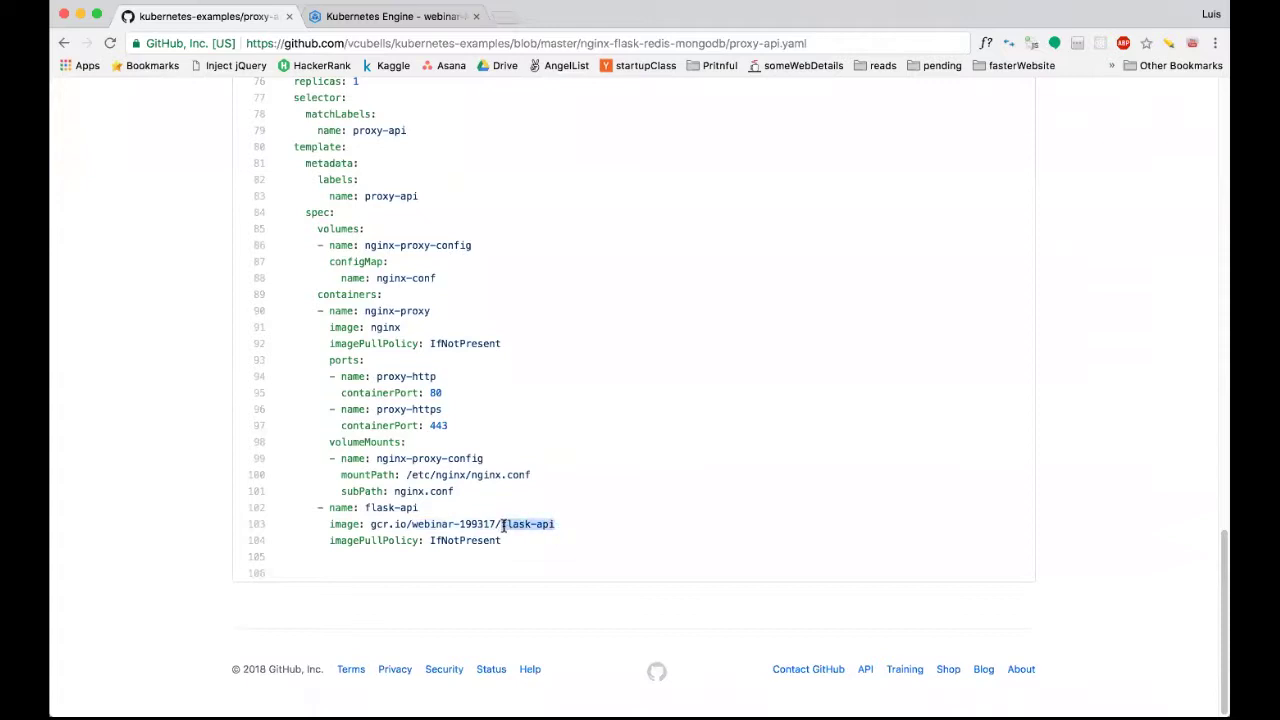
pyautogui.click(493, 524)
pyautogui.moveTo(324, 540); pyautogui.dragTo(508, 545)
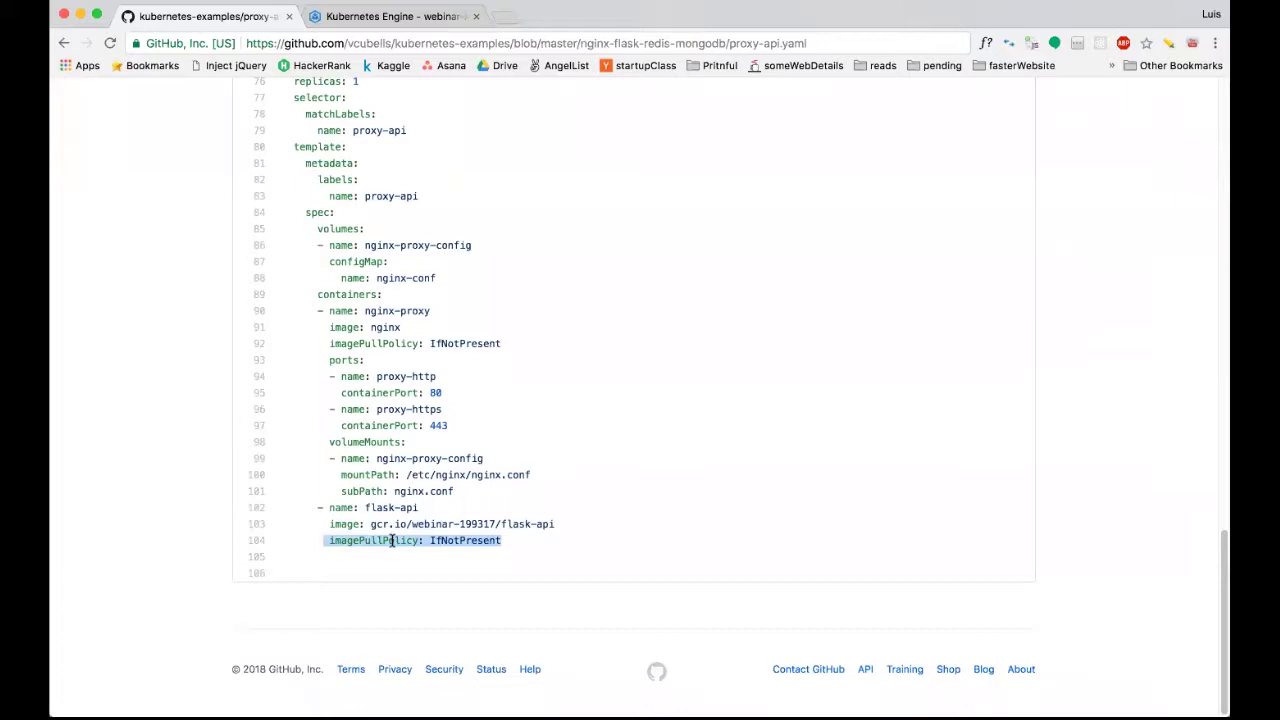
pyautogui.moveTo(371, 525); pyautogui.dragTo(554, 524)
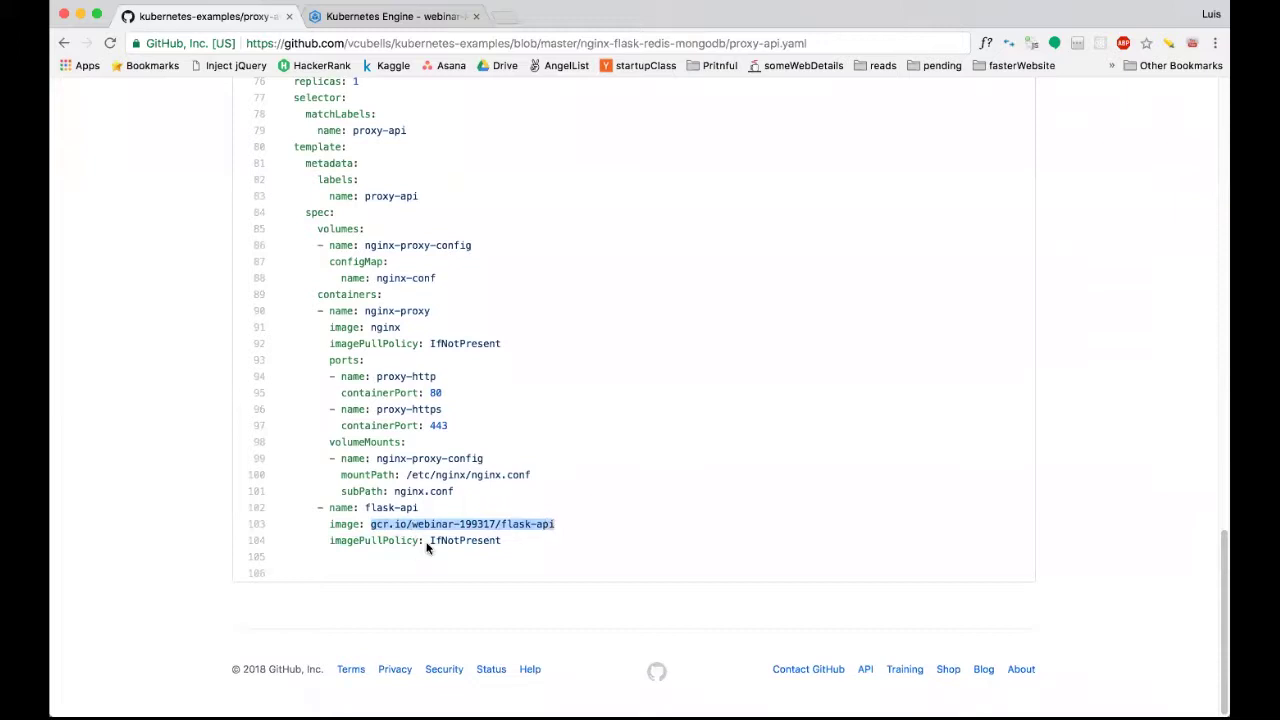
pyautogui.doubleClick(474, 541)
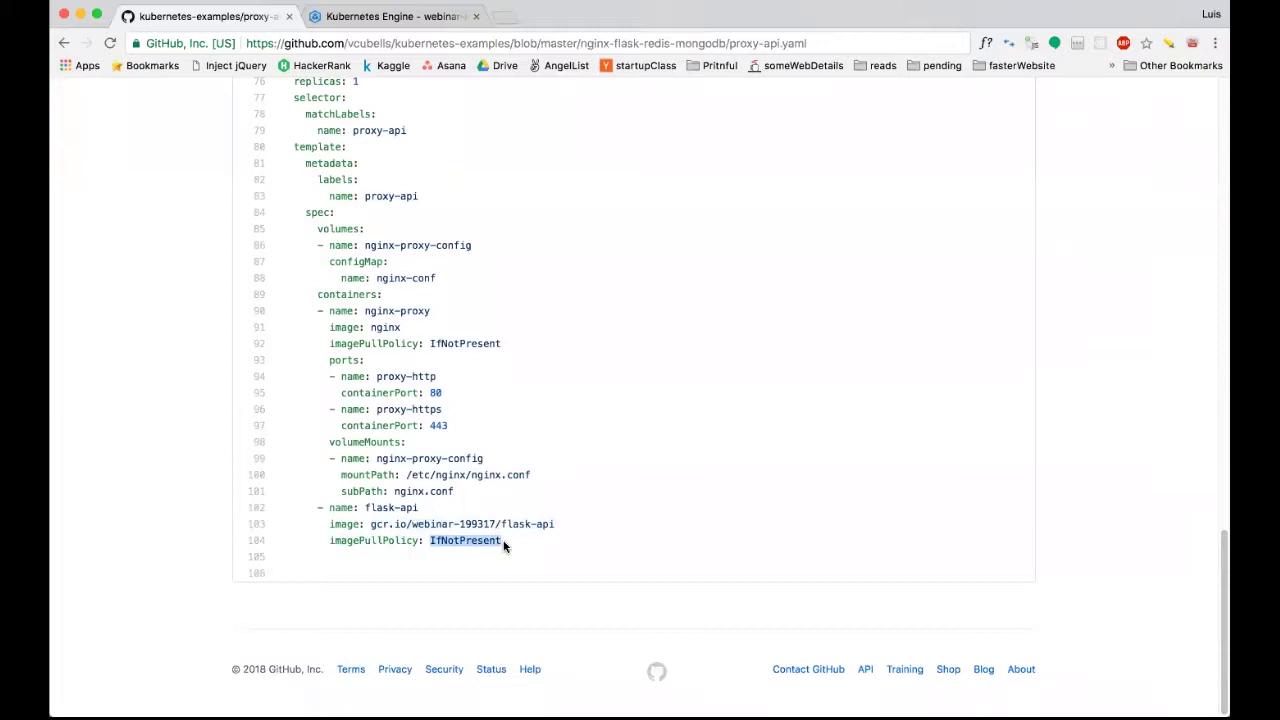
pyautogui.click(408, 520)
pyautogui.moveTo(370, 524); pyautogui.dragTo(560, 530)
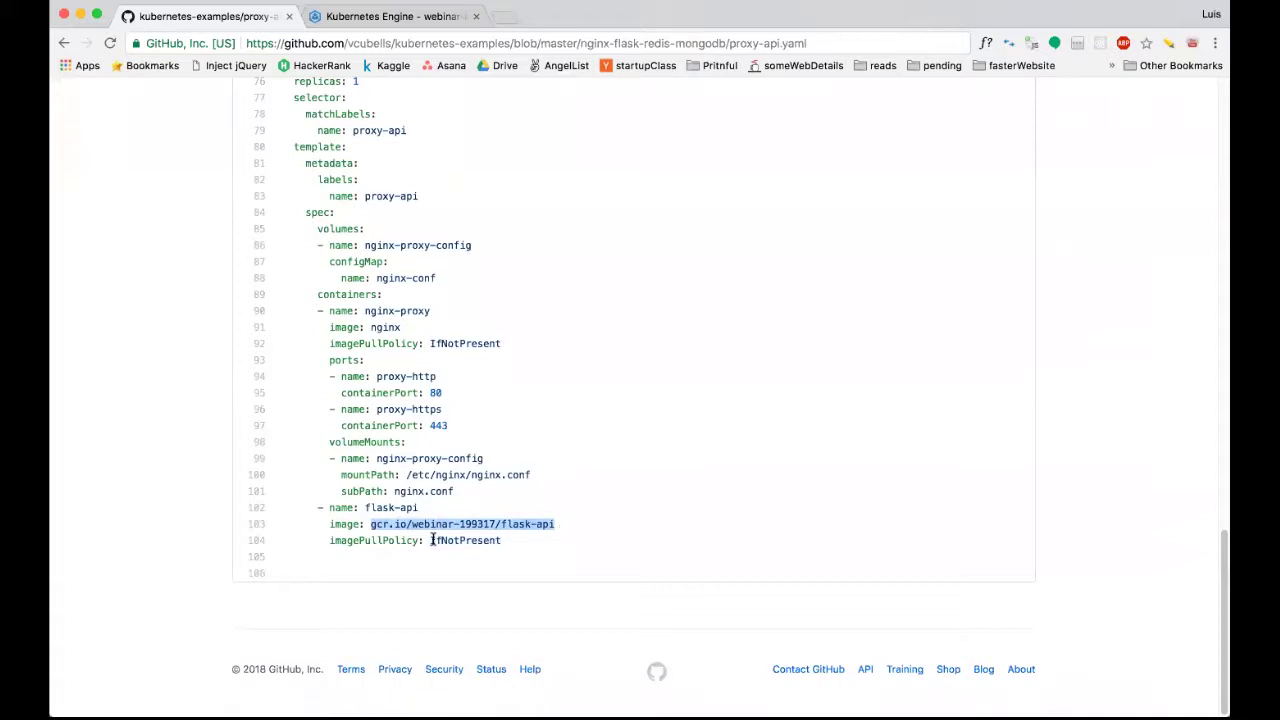
pyautogui.moveTo(431, 540); pyautogui.dragTo(329, 540)
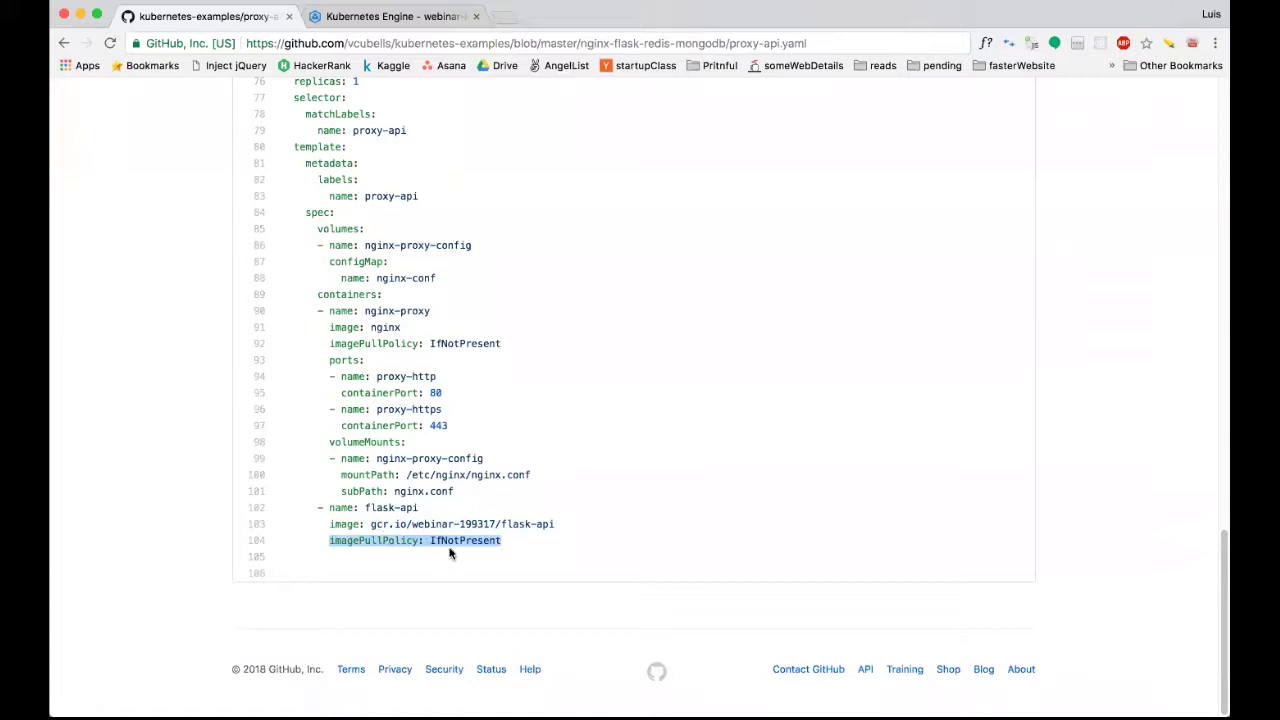
pyautogui.moveTo(370, 523); pyautogui.dragTo(557, 527)
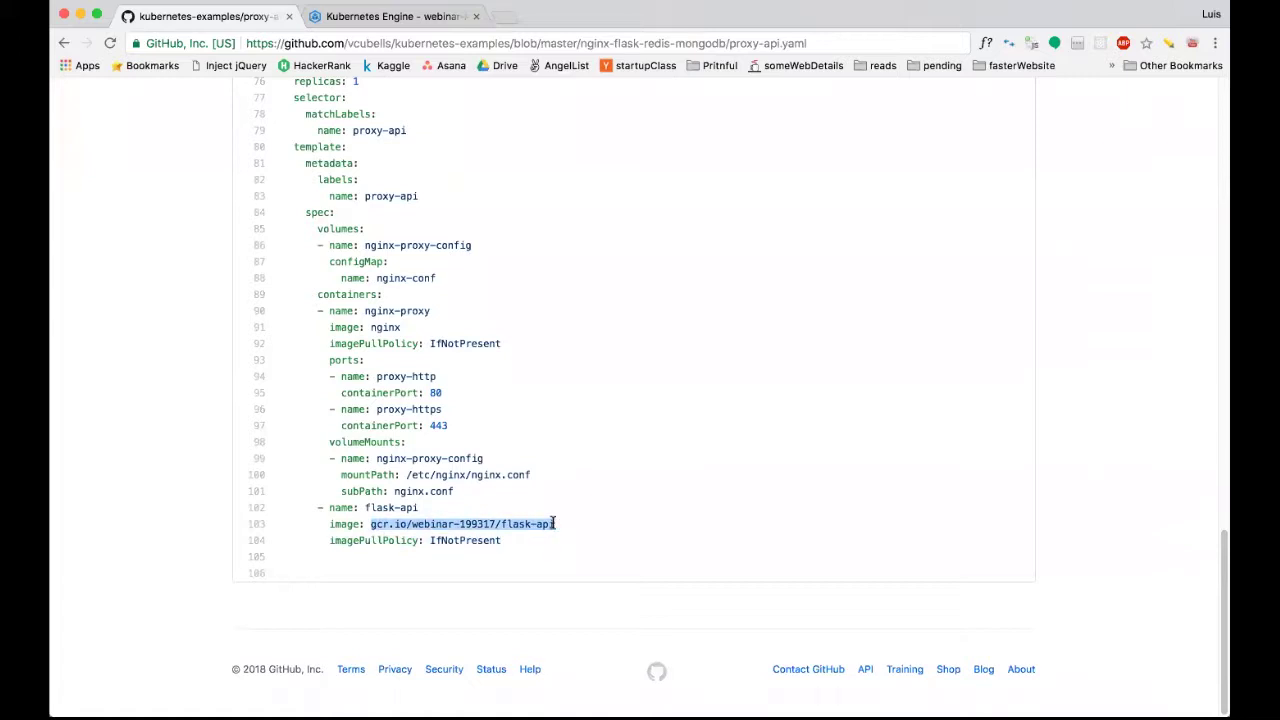
pyautogui.scroll(10, 553, 525)
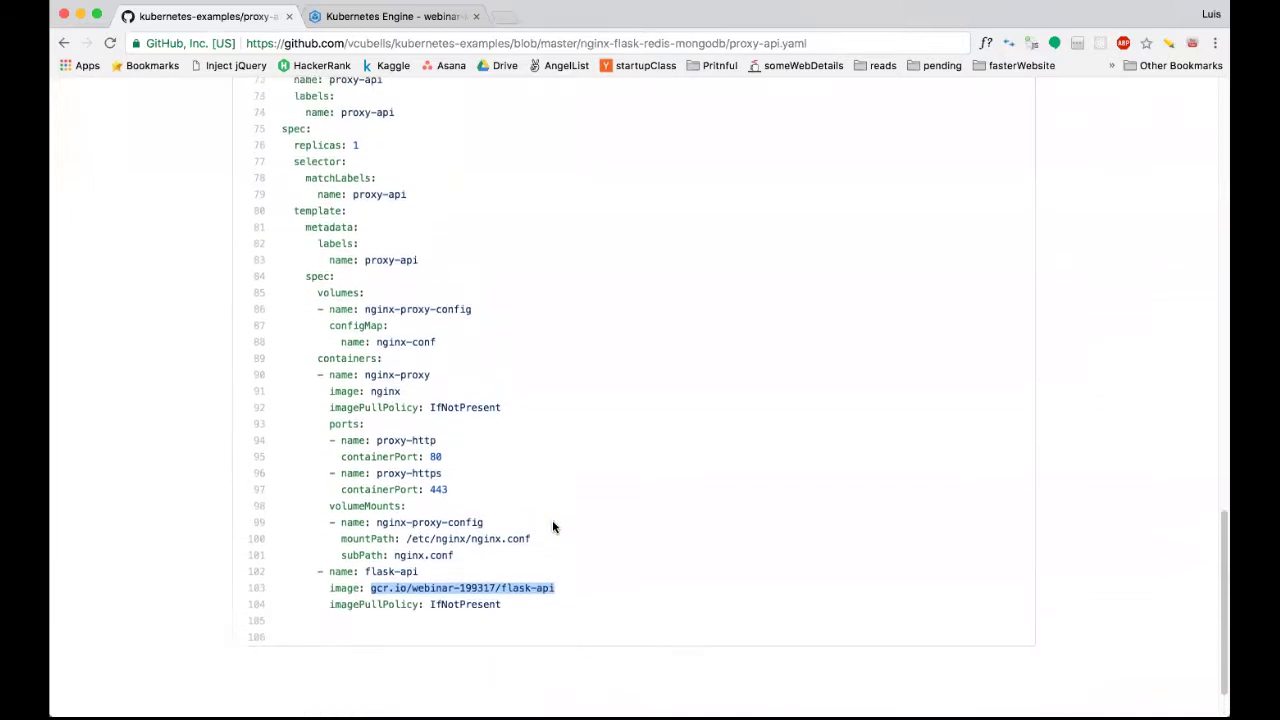
pyautogui.scroll(15, 553, 527)
pyautogui.scroll(-4, 553, 527)
pyautogui.scroll(-15, 552, 520)
pyautogui.scroll(3, 429, 380)
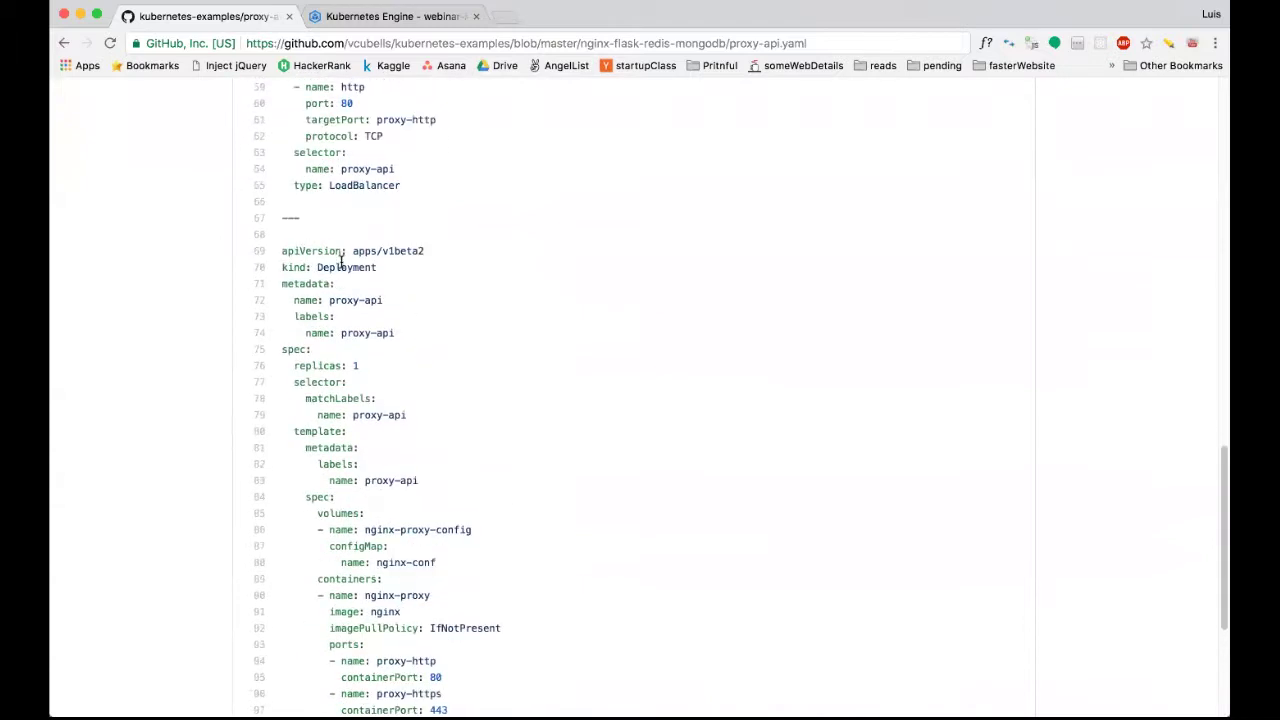
pyautogui.tripleClick(336, 267)
pyautogui.doubleClick(350, 267)
pyautogui.scroll(-5, 396, 316)
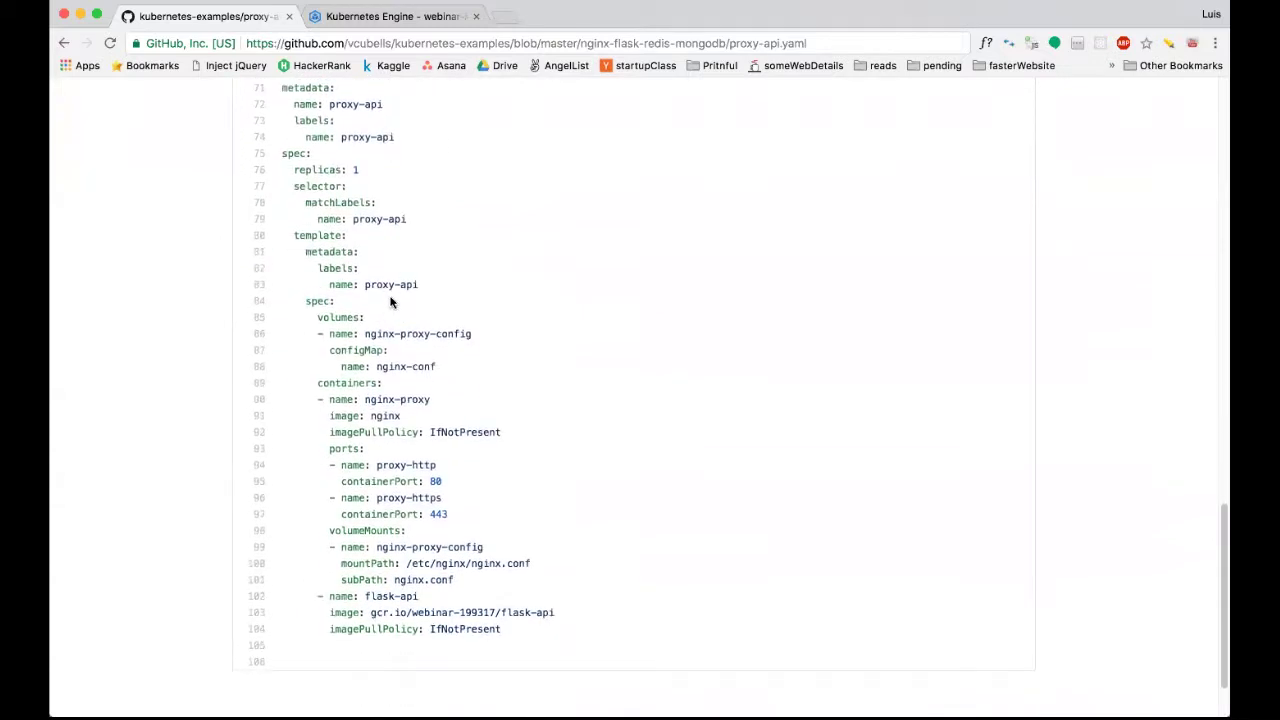
pyautogui.moveTo(318, 383); pyautogui.dragTo(541, 639)
pyautogui.scroll(5, 541, 639)
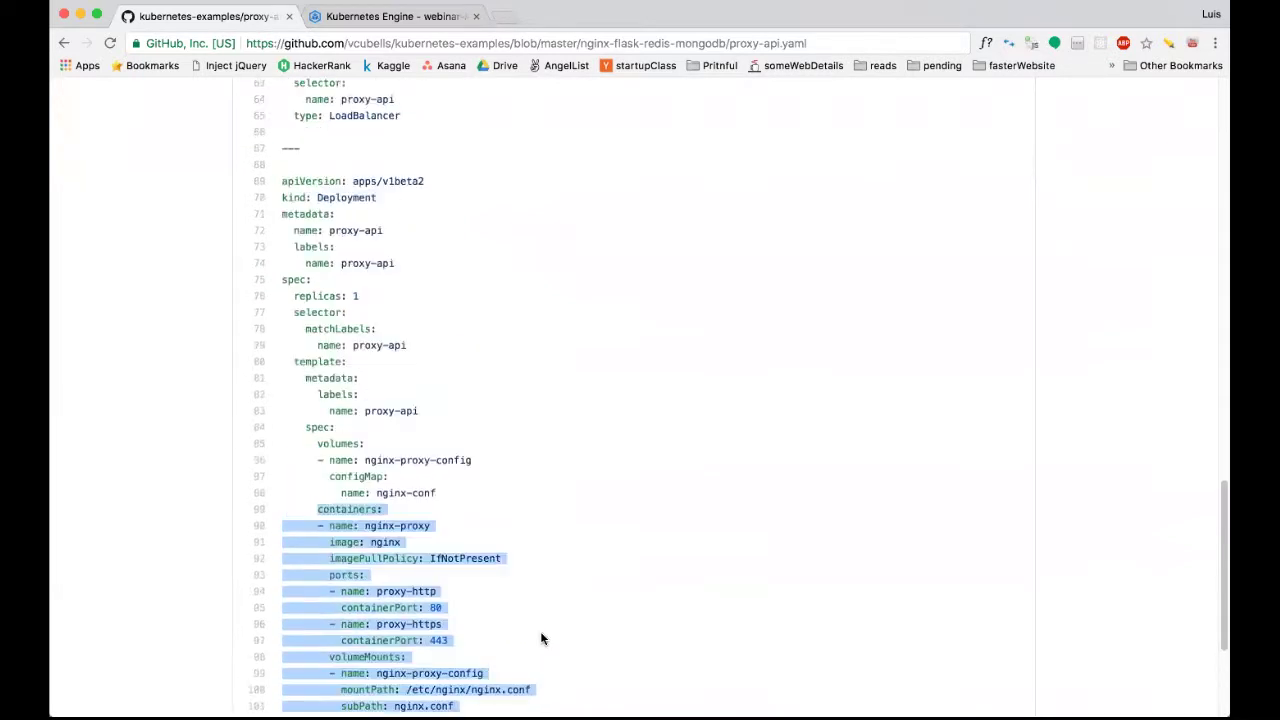
pyautogui.scroll(-6, 457, 400)
pyautogui.click(439, 392)
pyautogui.scroll(10, 437, 391)
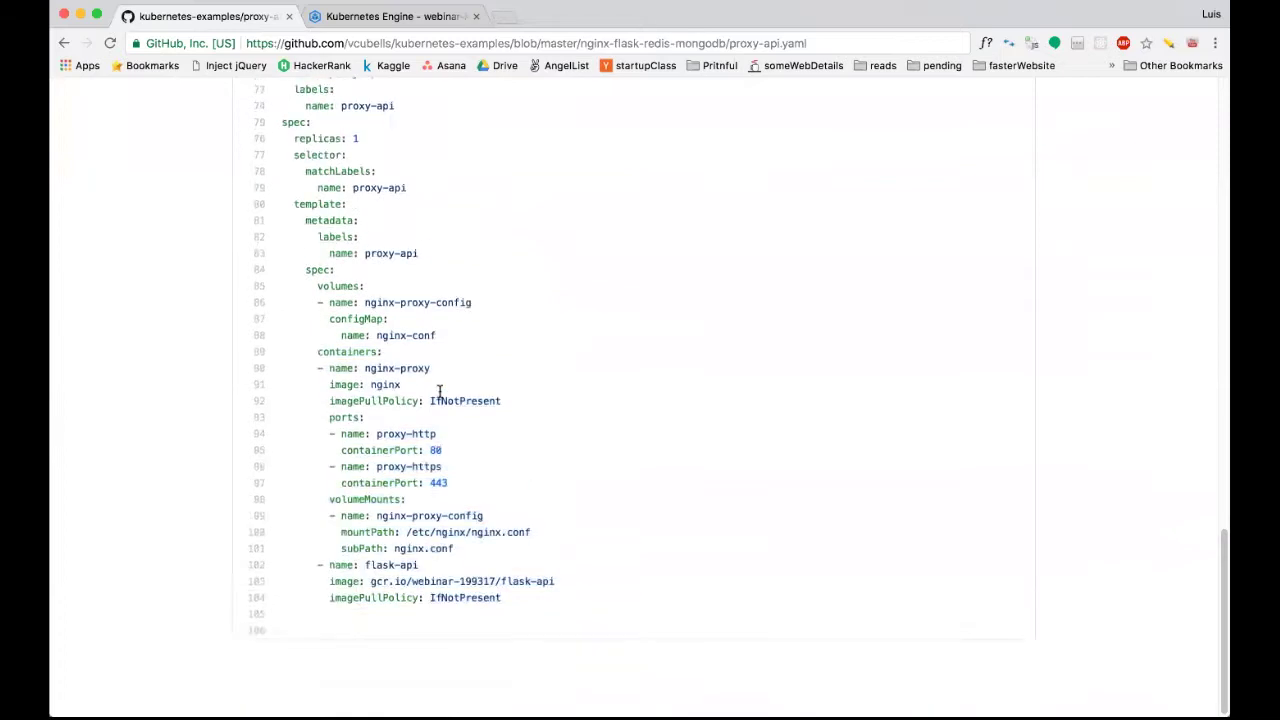
pyautogui.moveTo(298, 197); pyautogui.dragTo(437, 514)
pyautogui.scroll(15, 437, 514)
pyautogui.scroll(2, 432, 124)
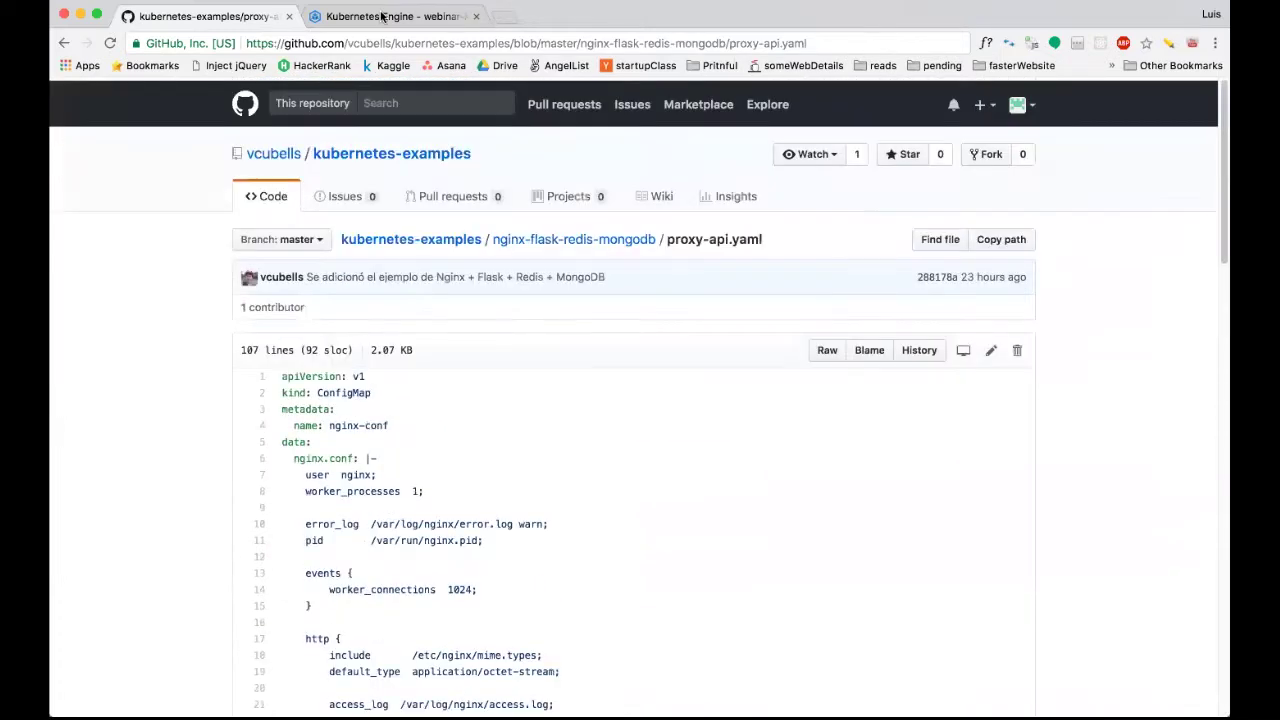
# Scroll the folder README to step 10 and select 'kubectl create -f proxy-api.yaml'.
pyautogui.click(534, 236)
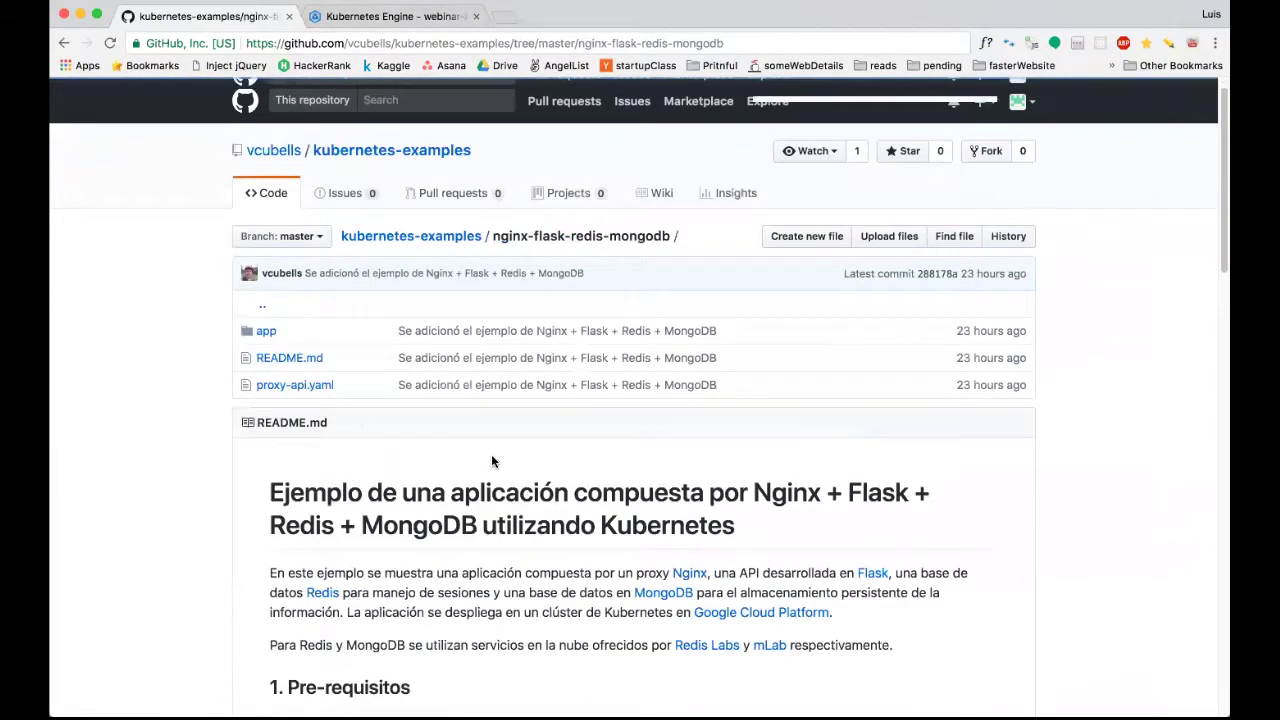
pyautogui.scroll(-15, 491, 461)
pyautogui.scroll(-2, 289, 393)
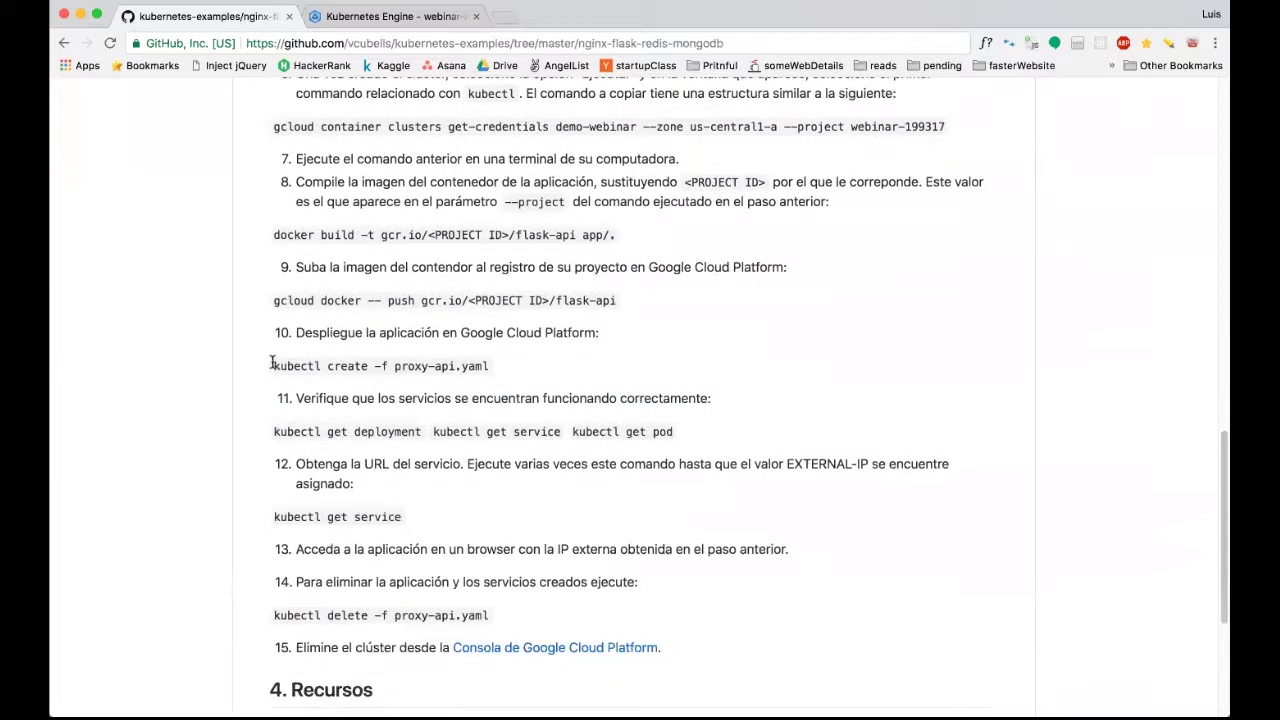
pyautogui.moveTo(274, 366); pyautogui.dragTo(500, 372)
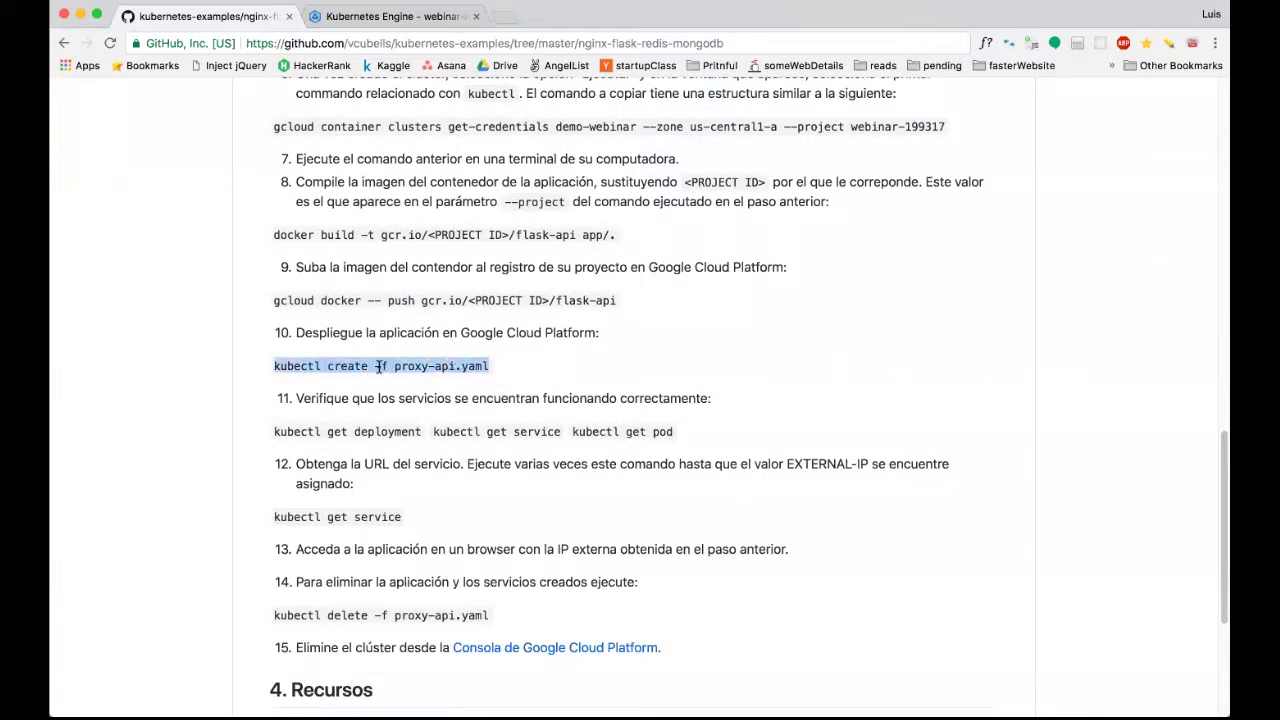
pyautogui.click(391, 366)
pyautogui.moveTo(375, 366); pyautogui.dragTo(490, 366)
pyautogui.click(397, 366)
pyautogui.click(490, 366)
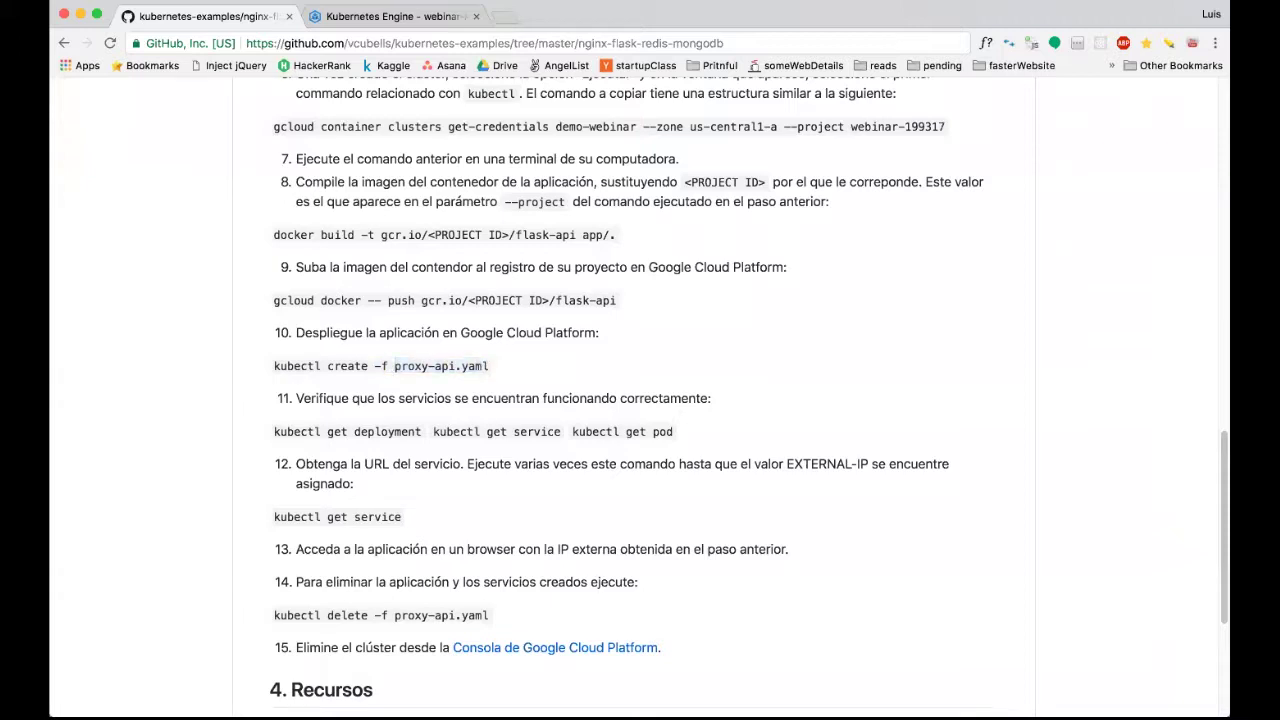
pyautogui.moveTo(625, 699)
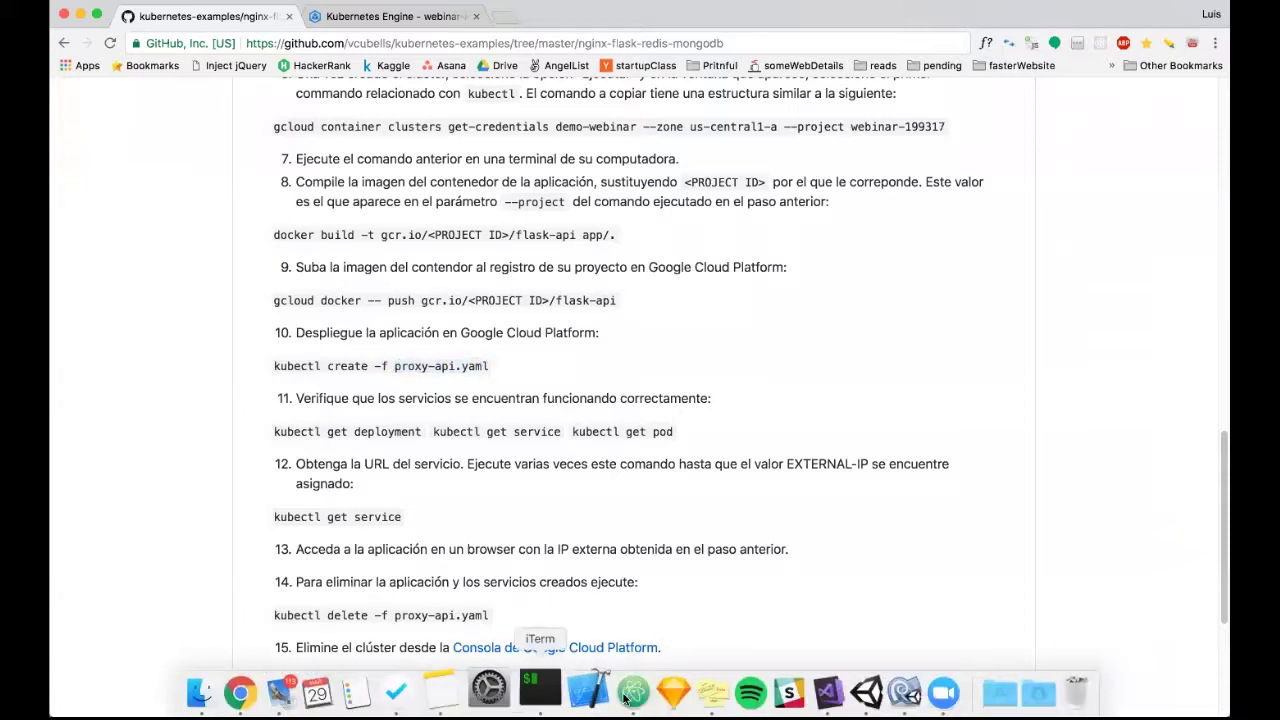
pyautogui.tripleClick(457, 366)
pyautogui.press('super+c')
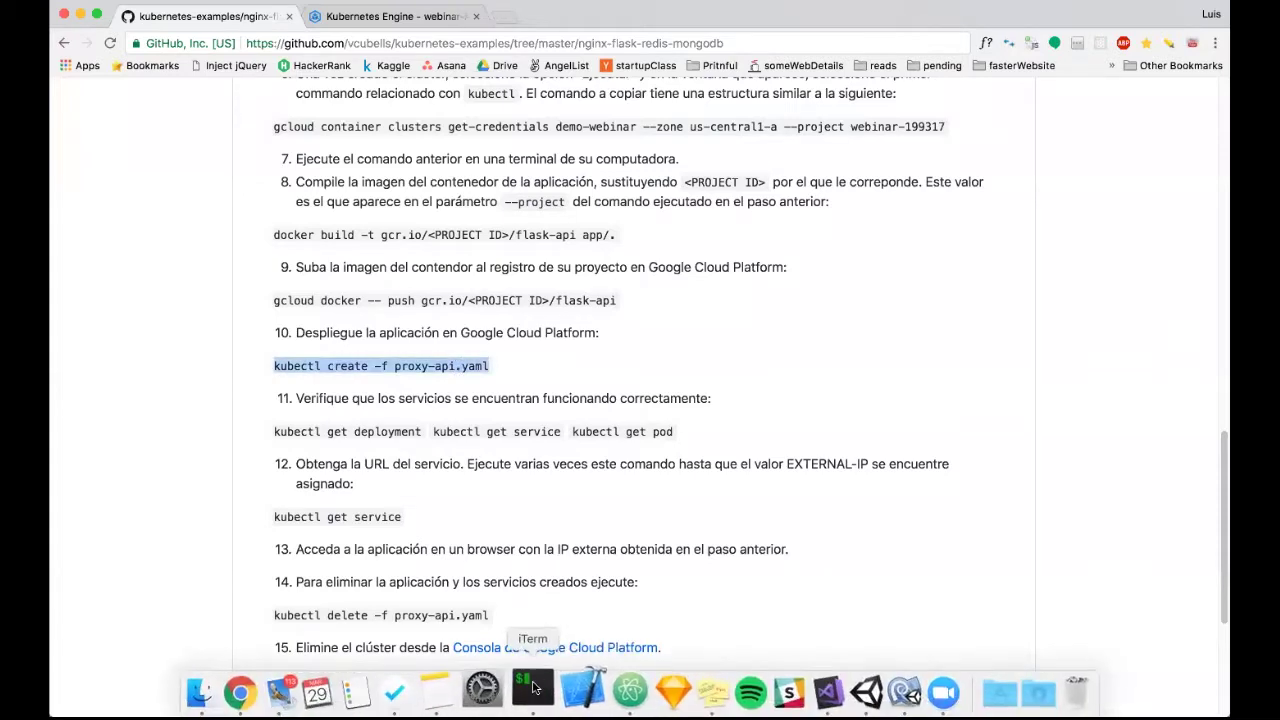
# Paste and run 'kubectl create -f proxy-api.yaml' in iTerm, then return to the browser.
pyautogui.click(534, 690)
pyautogui.press('super+v')
pyautogui.press('Return')
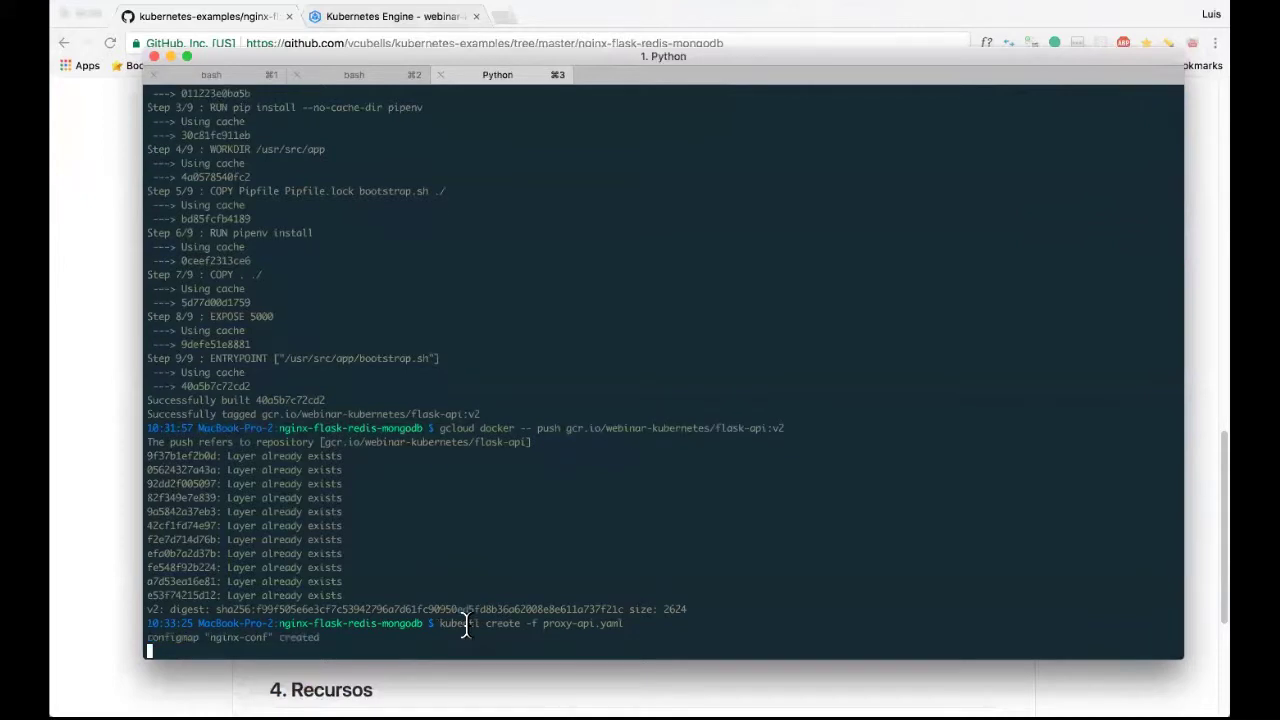
pyautogui.press('Return')
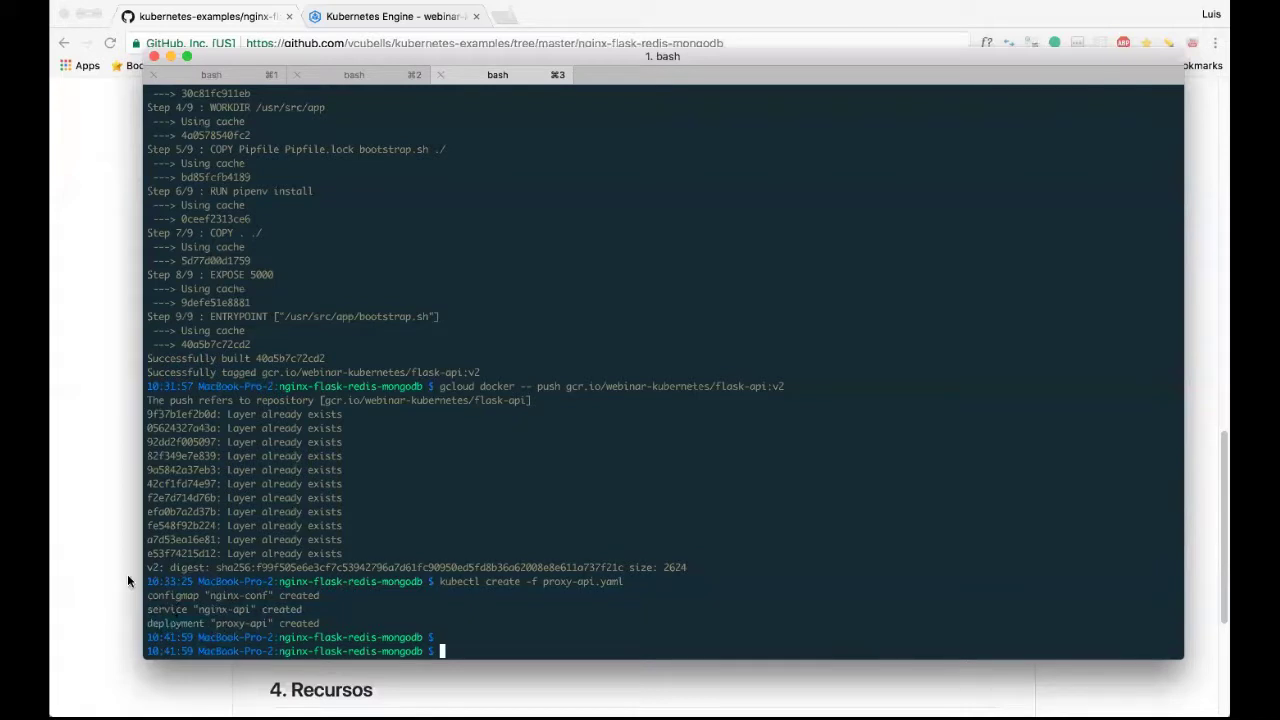
pyautogui.press('super+Tab')
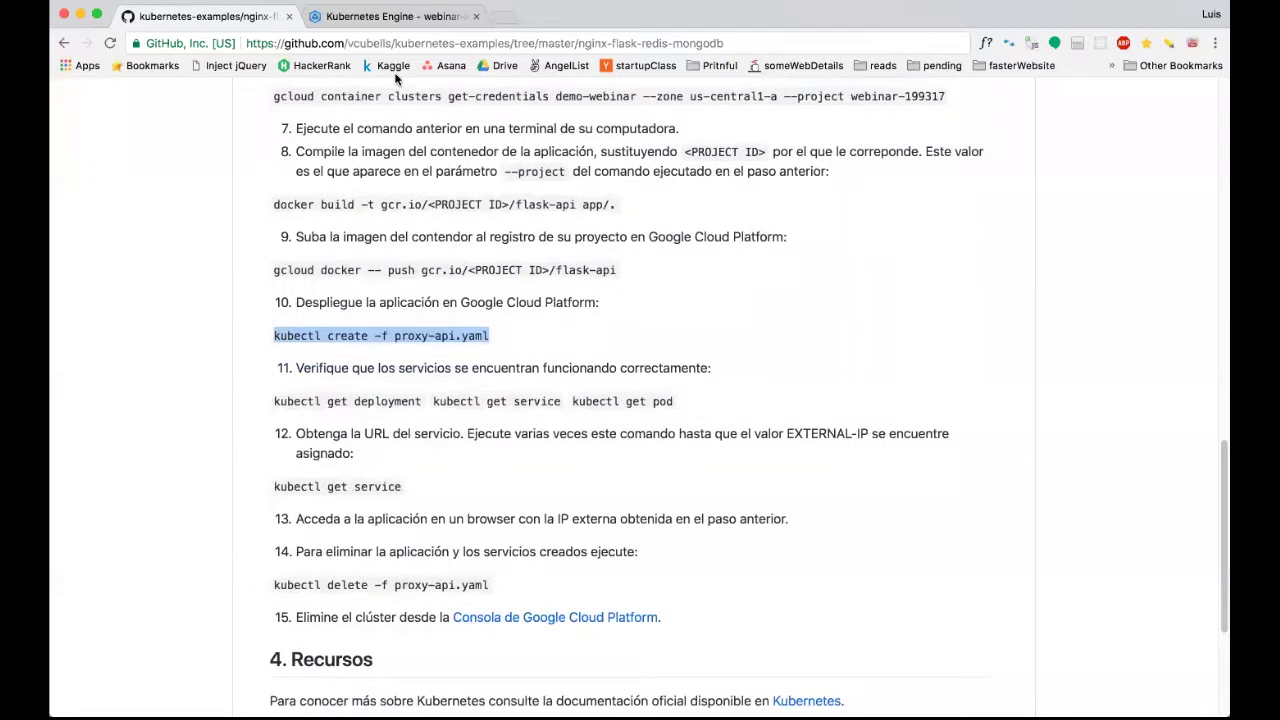
# Open Workloads and check proxy-api's 1/1 pod count.
pyautogui.hotkey('ctrl', 'Tab')
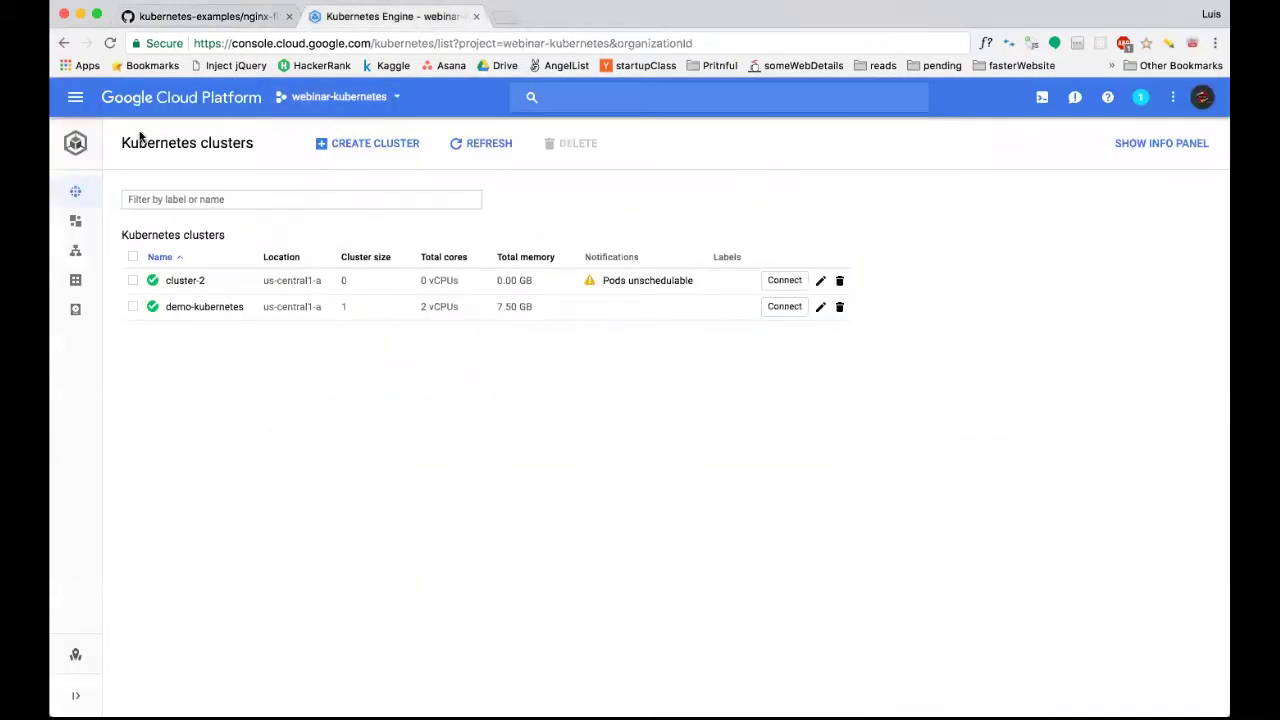
pyautogui.moveTo(92, 212)
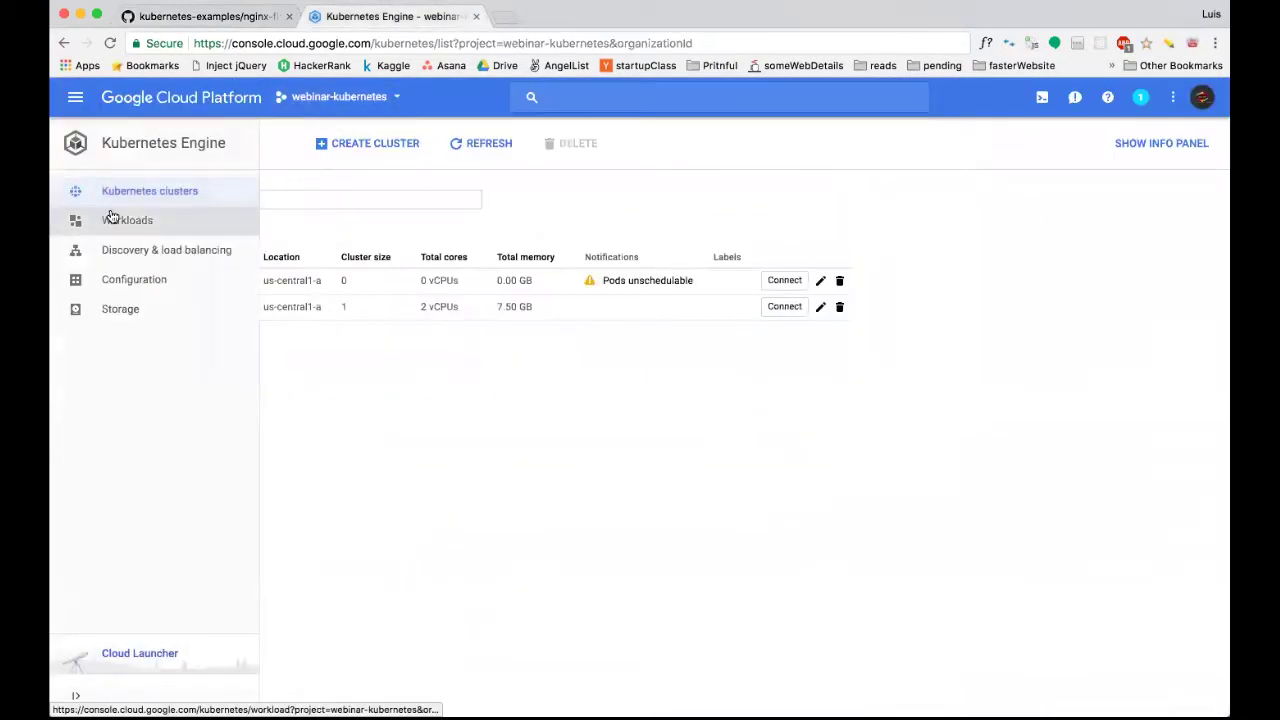
pyautogui.click(175, 223)
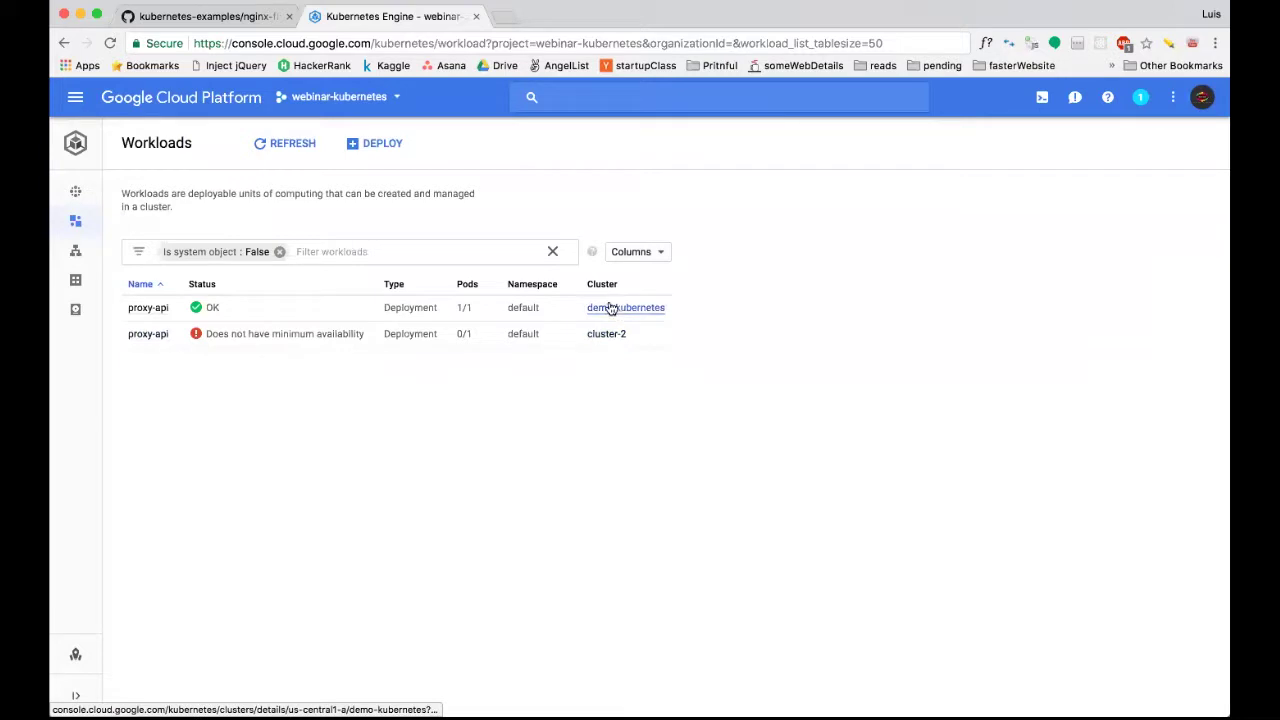
pyautogui.doubleClick(458, 310)
pyautogui.click(473, 313)
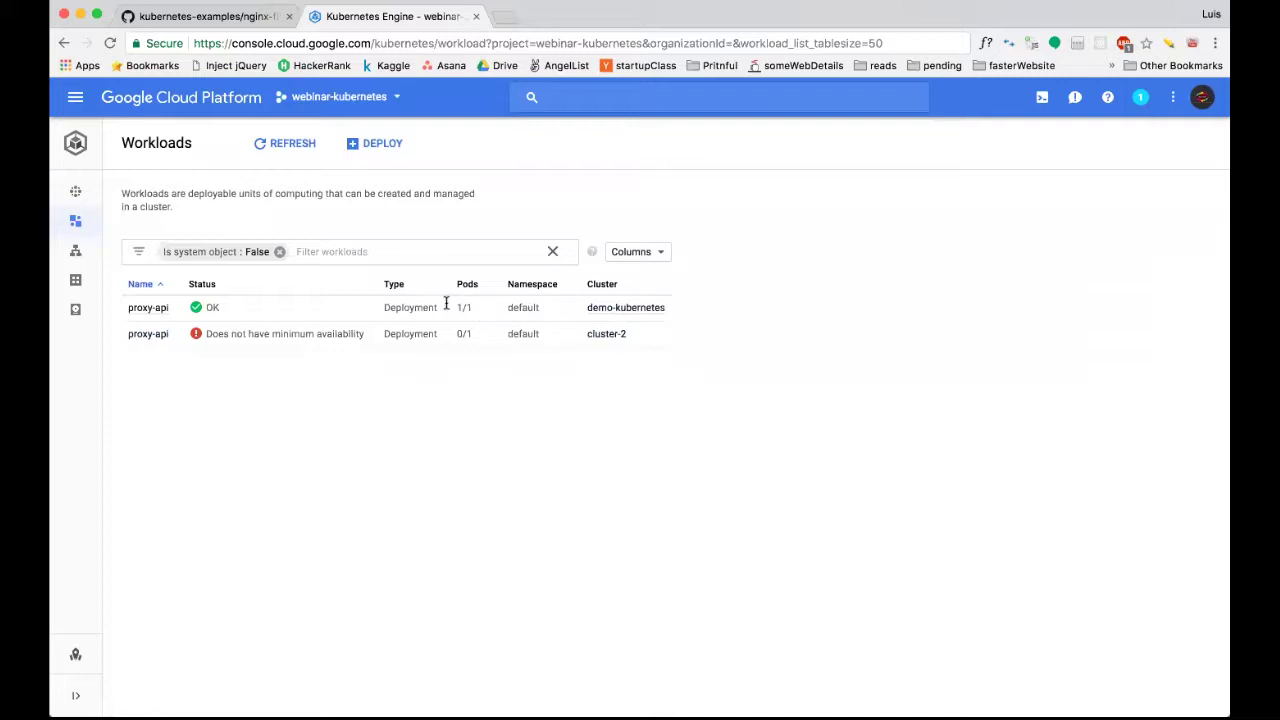
# Open the proxy-api deployment's YAML and highlight the replicas and revisionHistoryLimit lines.
pyautogui.click(136, 311)
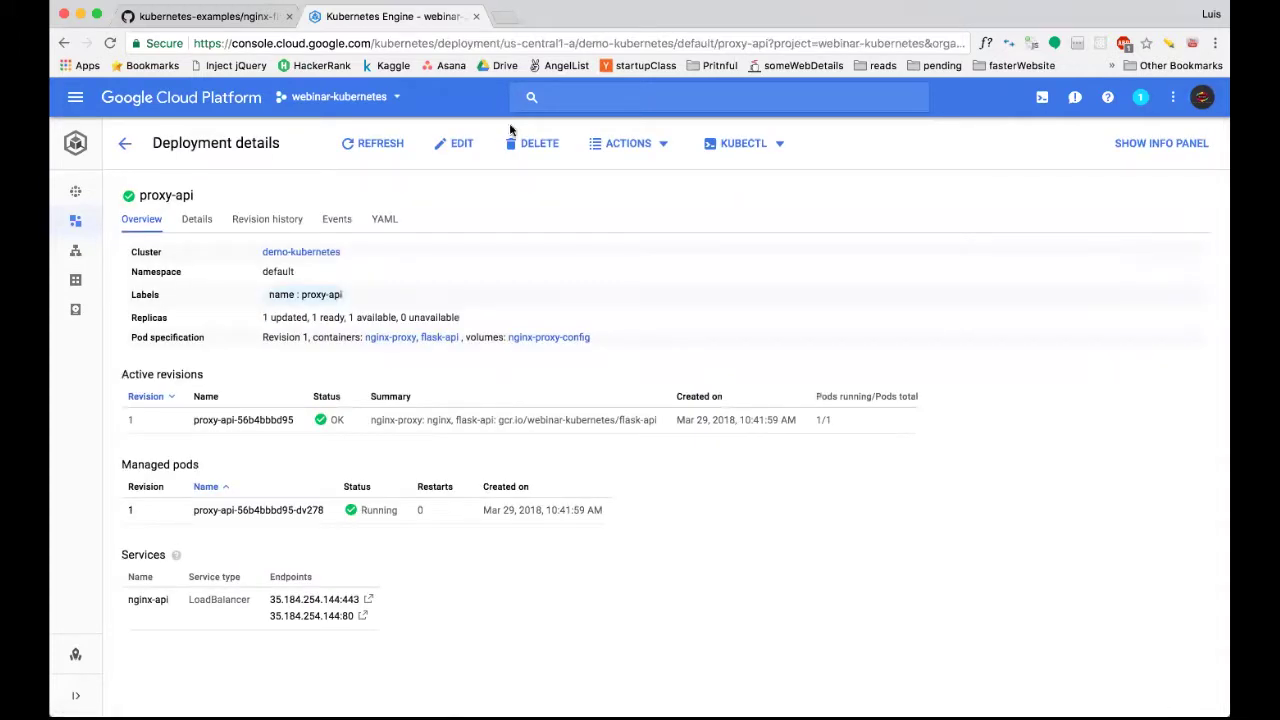
pyautogui.click(391, 219)
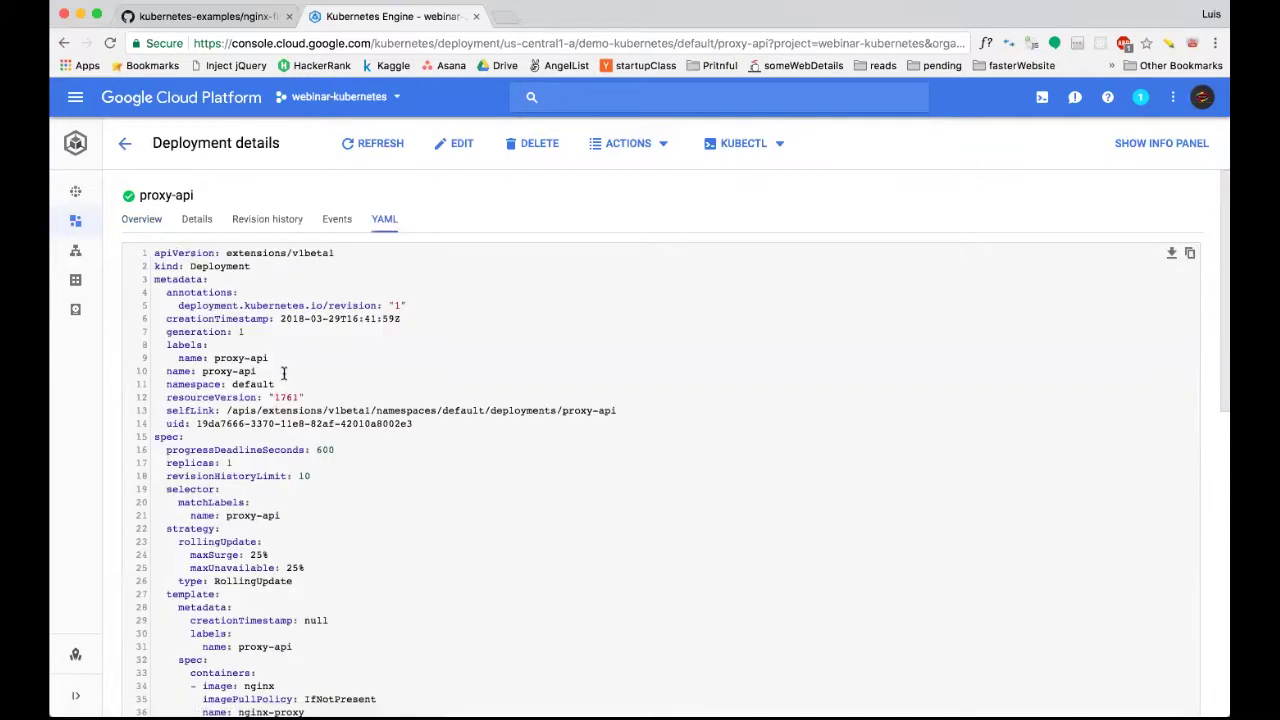
pyautogui.scroll(-10, 283, 373)
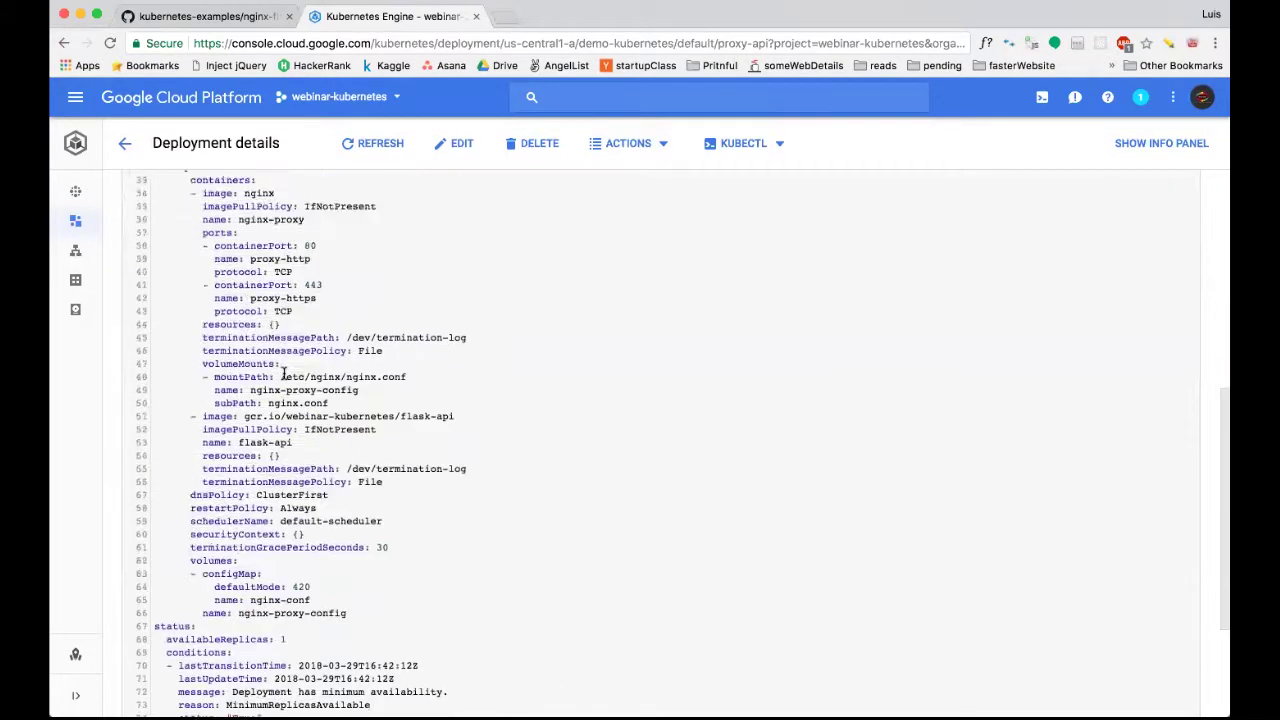
pyautogui.scroll(10, 283, 373)
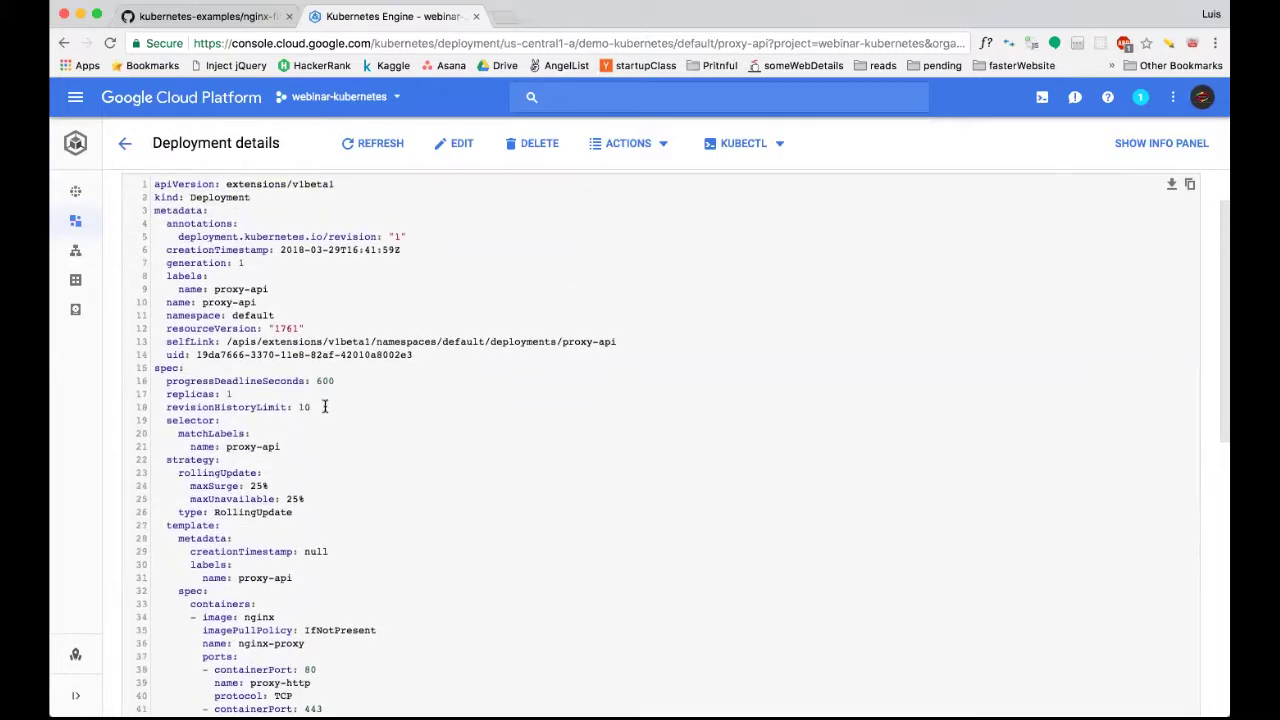
pyautogui.scroll(-2, 318, 362)
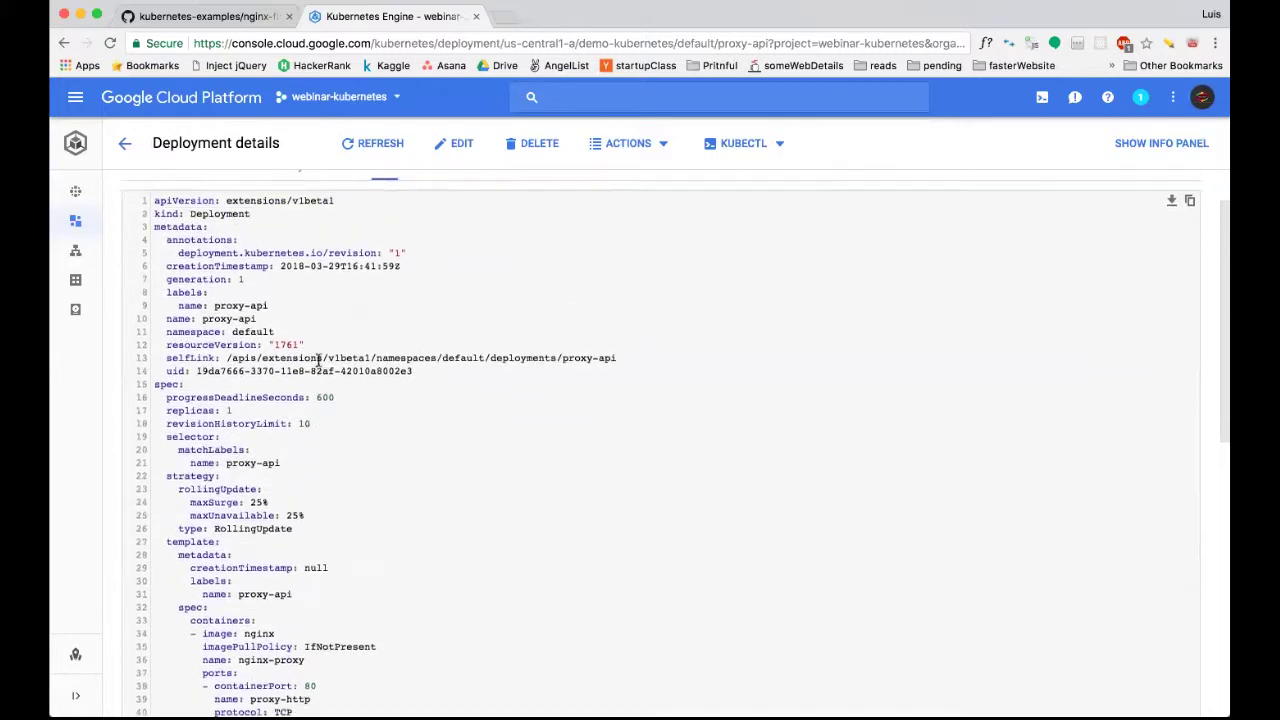
pyautogui.moveTo(312, 352); pyautogui.dragTo(250, 339)
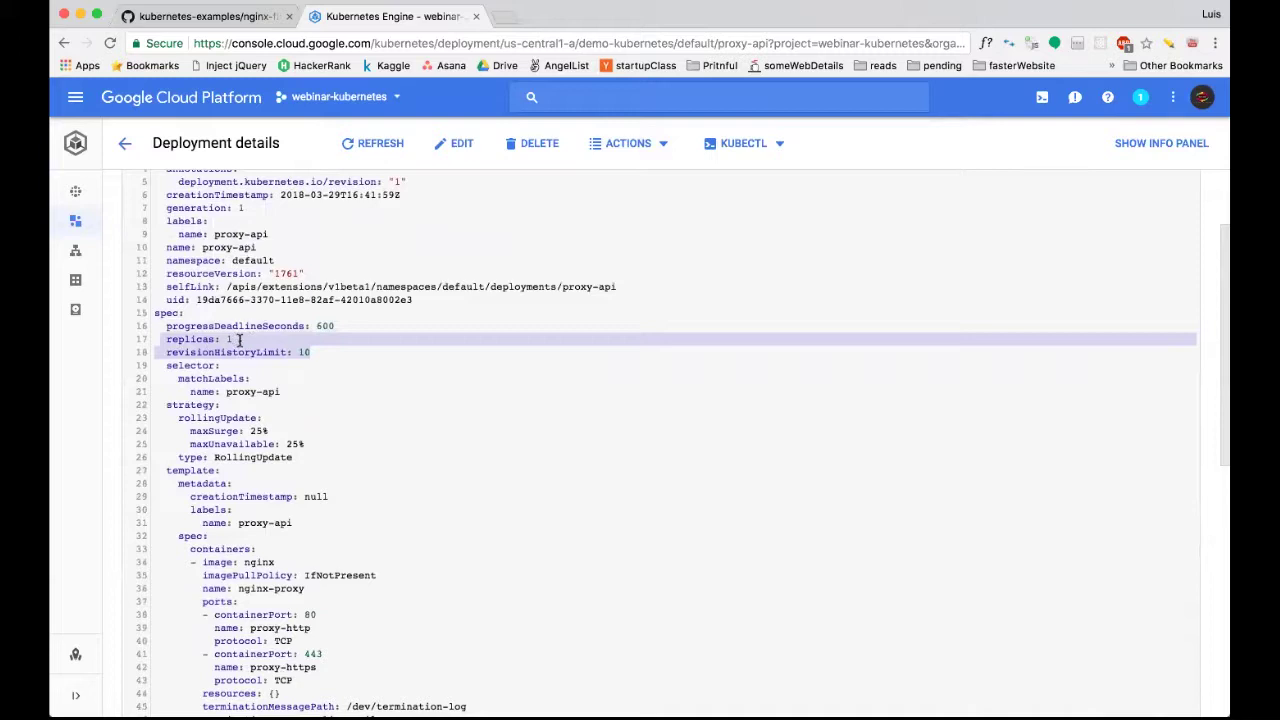
# Highlight the rollingUpdate strategy block in the YAML, then clear the selection.
pyautogui.scroll(-3, 250, 337)
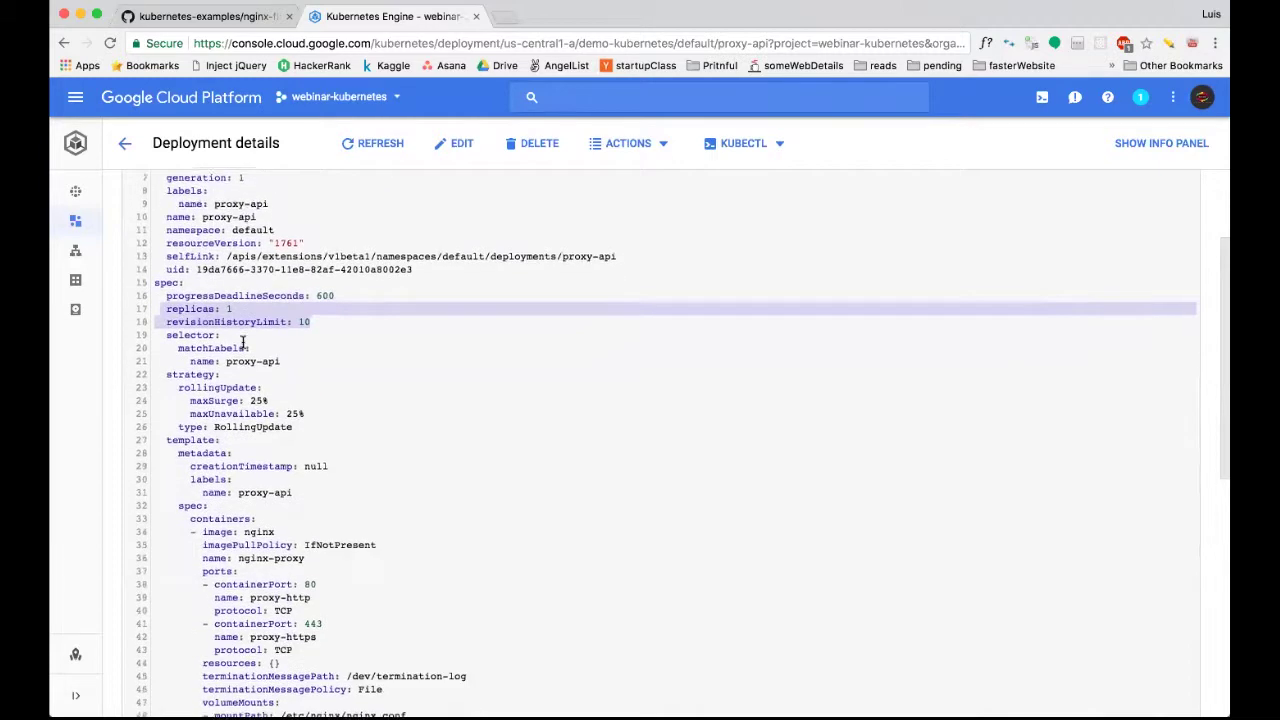
pyautogui.moveTo(195, 327); pyautogui.dragTo(172, 314)
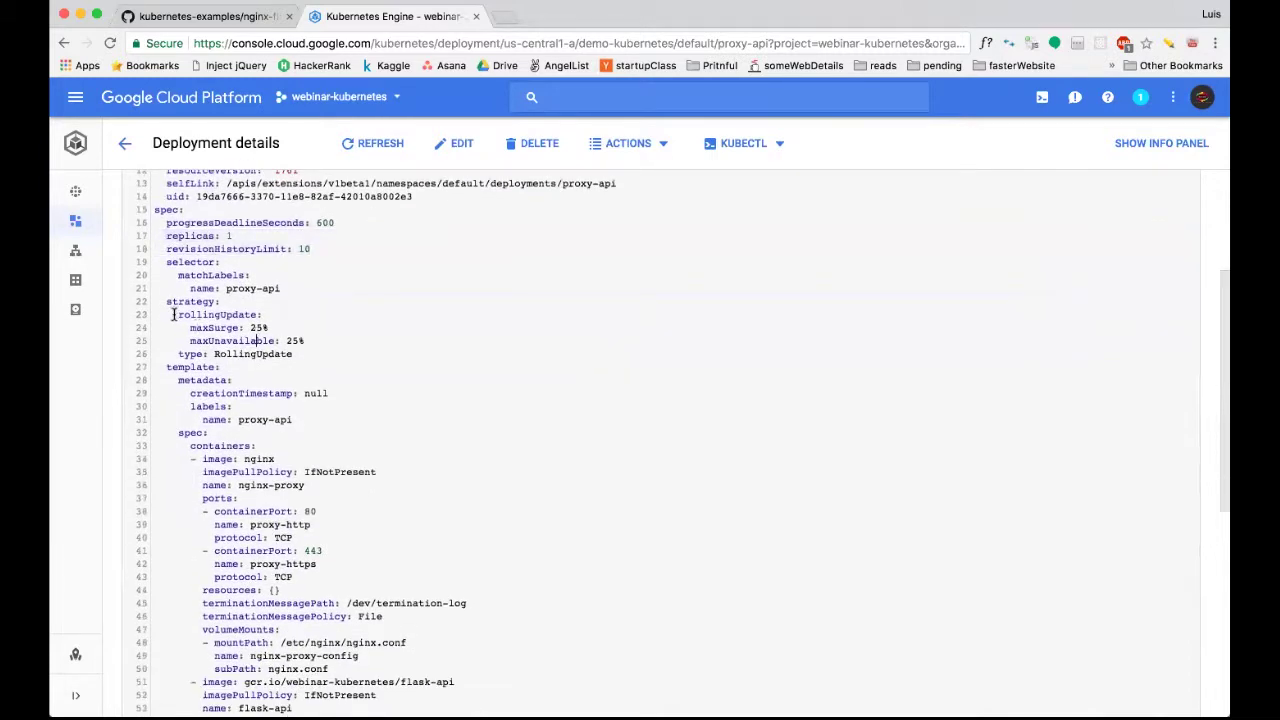
pyautogui.moveTo(313, 345); pyautogui.dragTo(326, 351)
pyautogui.click(326, 351)
# Scroll down the YAML to the containerPort line and select the 443 port value.
pyautogui.scroll(-5, 326, 351)
pyautogui.scroll(-4, 326, 351)
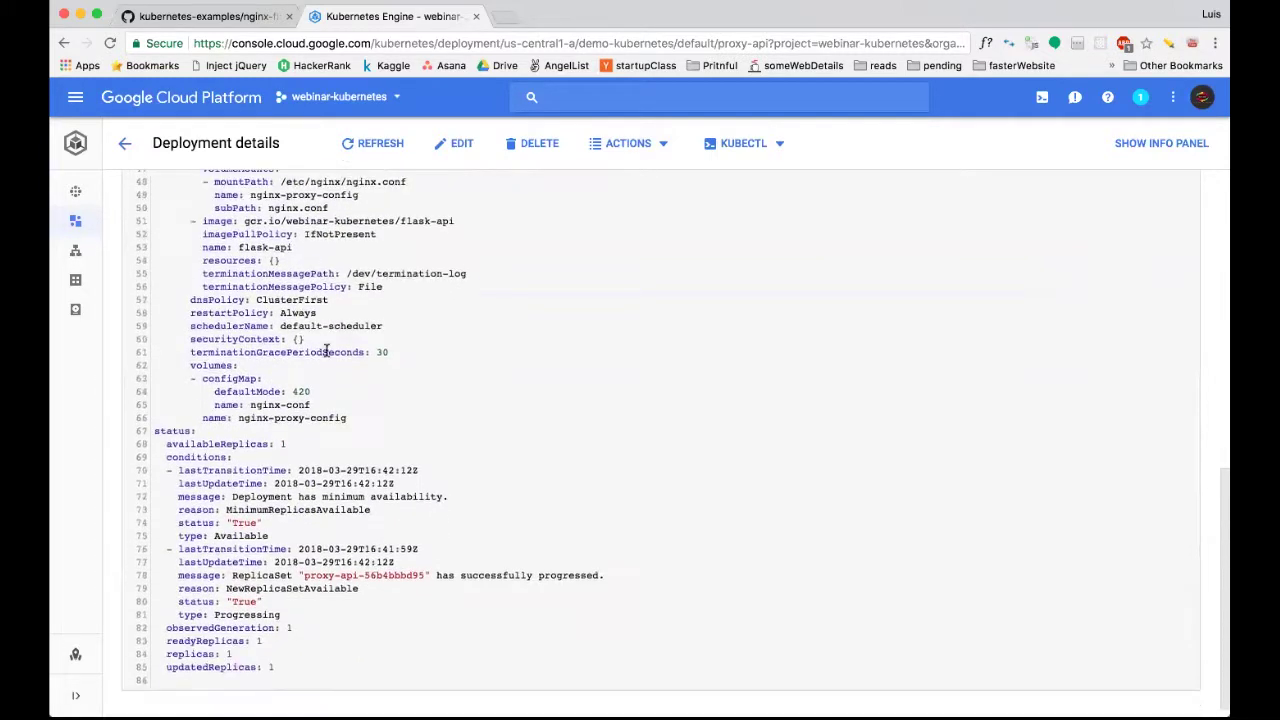
pyautogui.scroll(10, 324, 292)
pyautogui.scroll(3, 324, 292)
pyautogui.scroll(-4, 240, 215)
pyautogui.scroll(4, 216, 216)
pyautogui.scroll(-8, 343, 366)
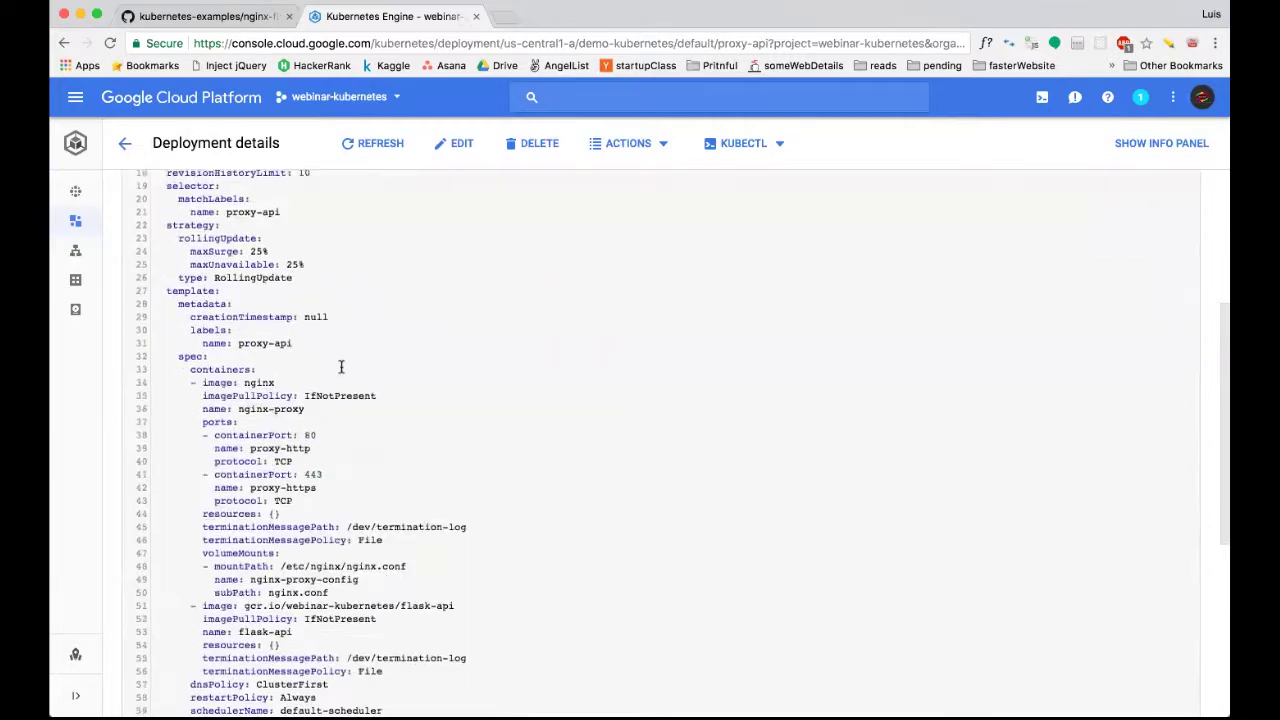
pyautogui.scroll(-2, 344, 476)
pyautogui.scroll(3, 346, 485)
pyautogui.scroll(-5, 348, 500)
pyautogui.scroll(-2, 347, 500)
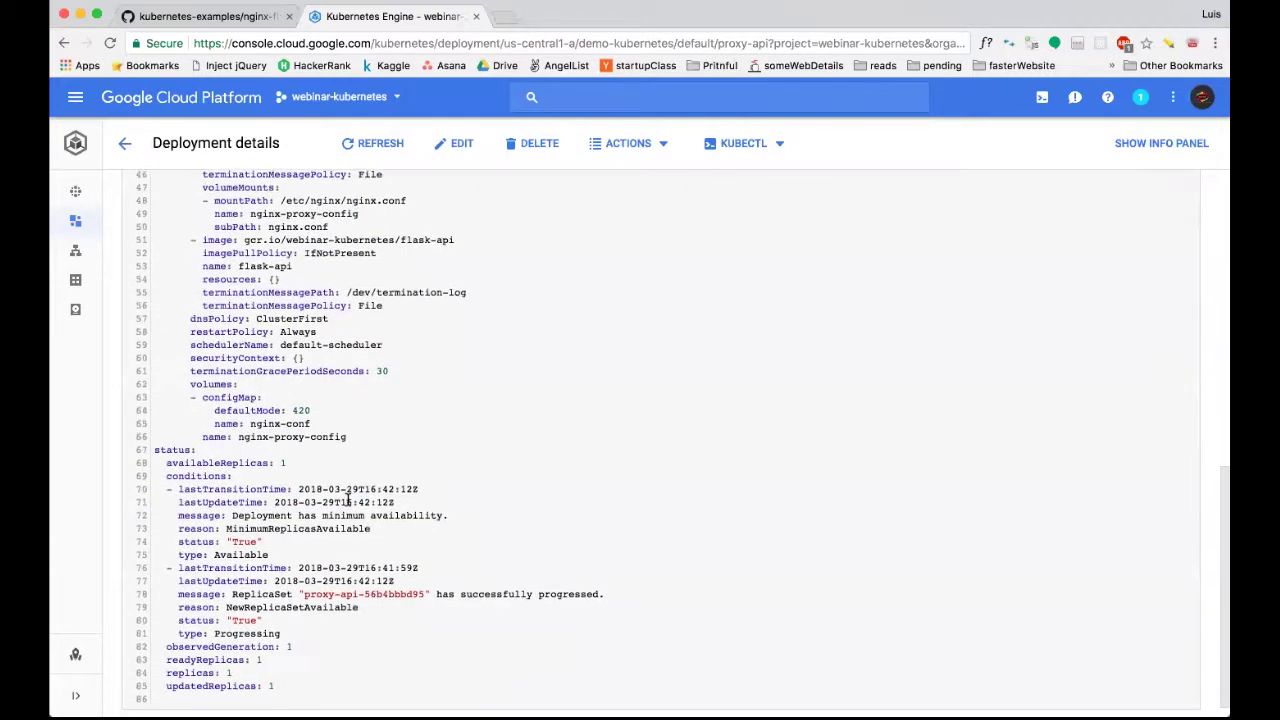
pyautogui.scroll(12, 347, 500)
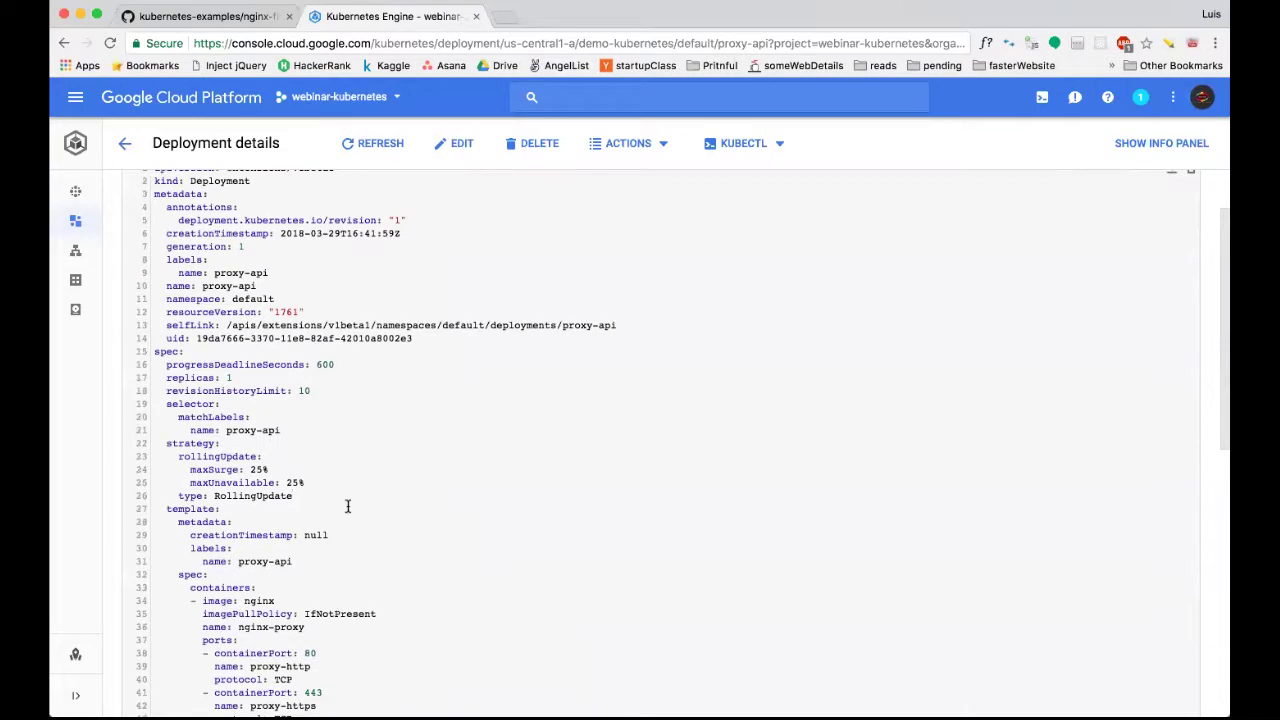
pyautogui.scroll(2, 347, 506)
pyautogui.scroll(-6, 347, 506)
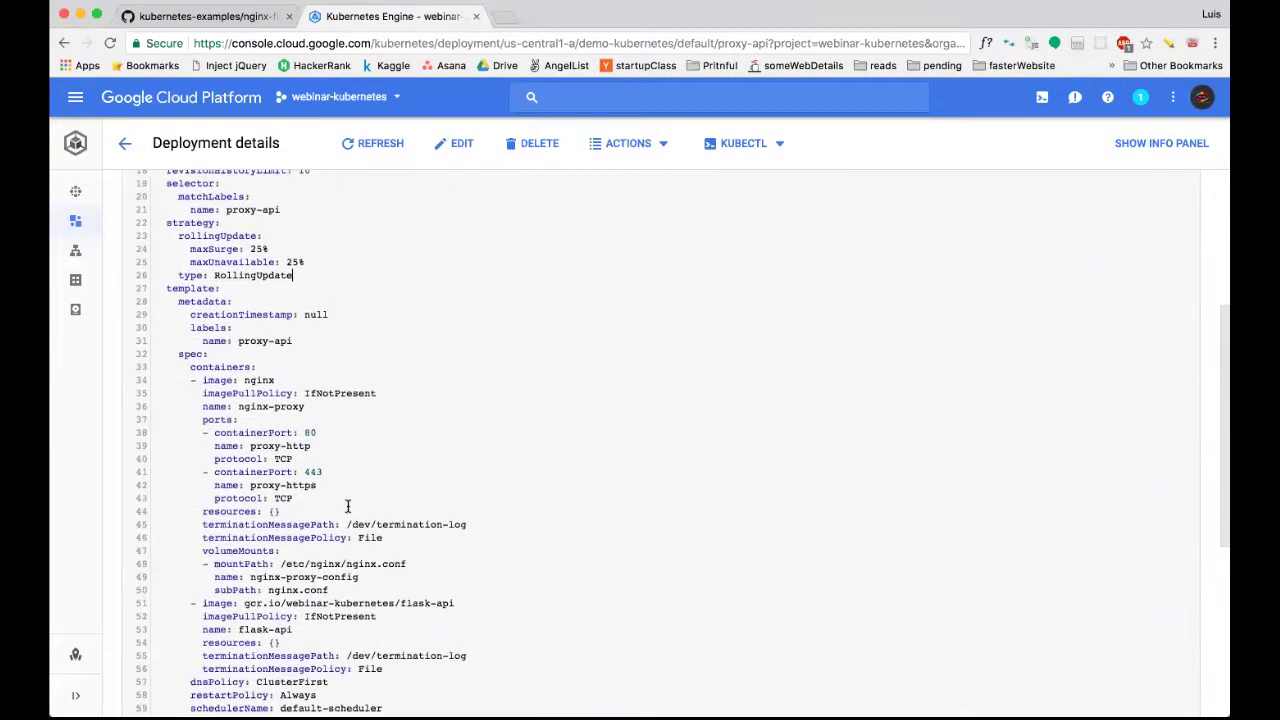
pyautogui.scroll(-4, 347, 506)
pyautogui.click(321, 328)
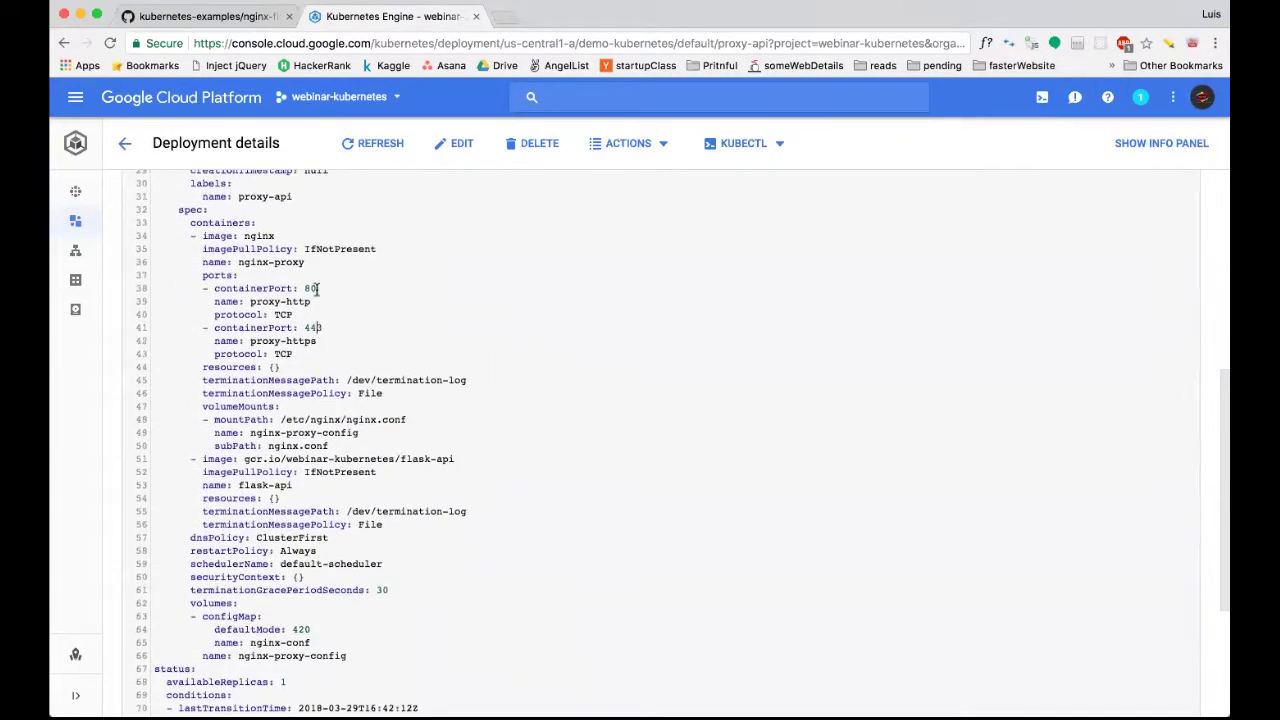
pyautogui.doubleClick(314, 327)
# Scroll back to the top of the YAML and return to the deployment Overview.
pyautogui.scroll(2, 313, 290)
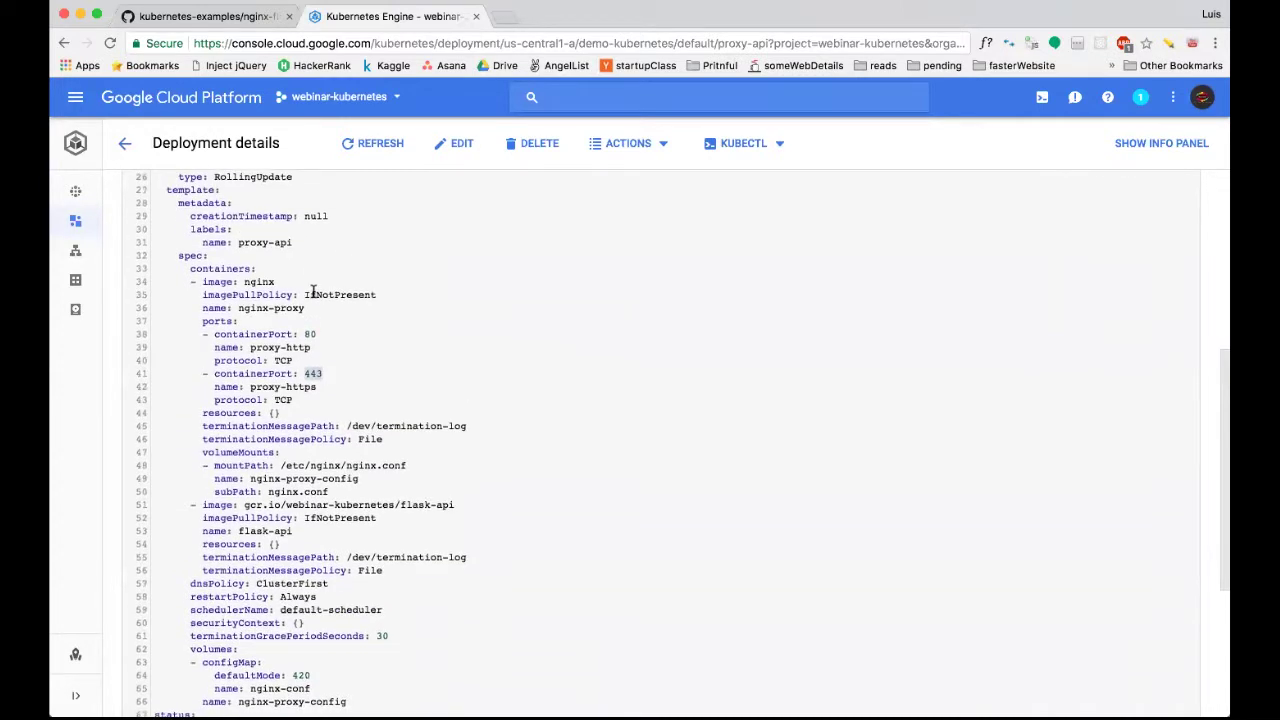
pyautogui.scroll(1, 305, 289)
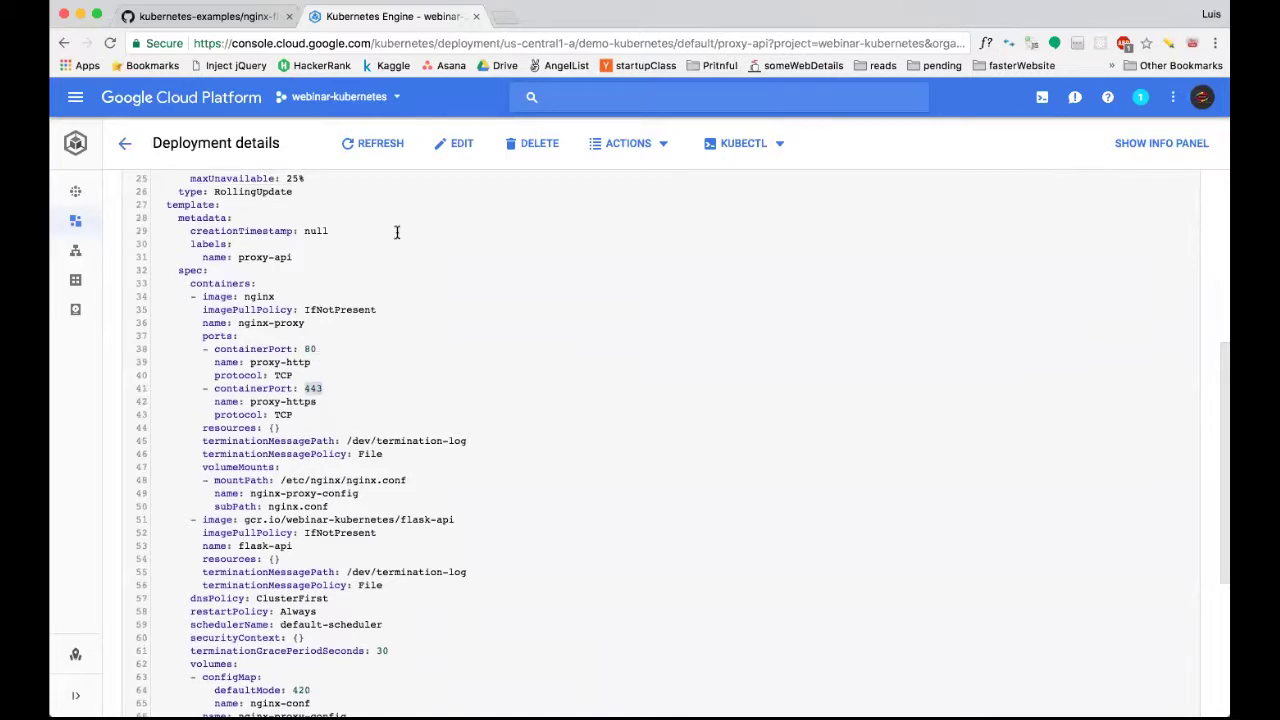
pyautogui.scroll(2, 330, 375)
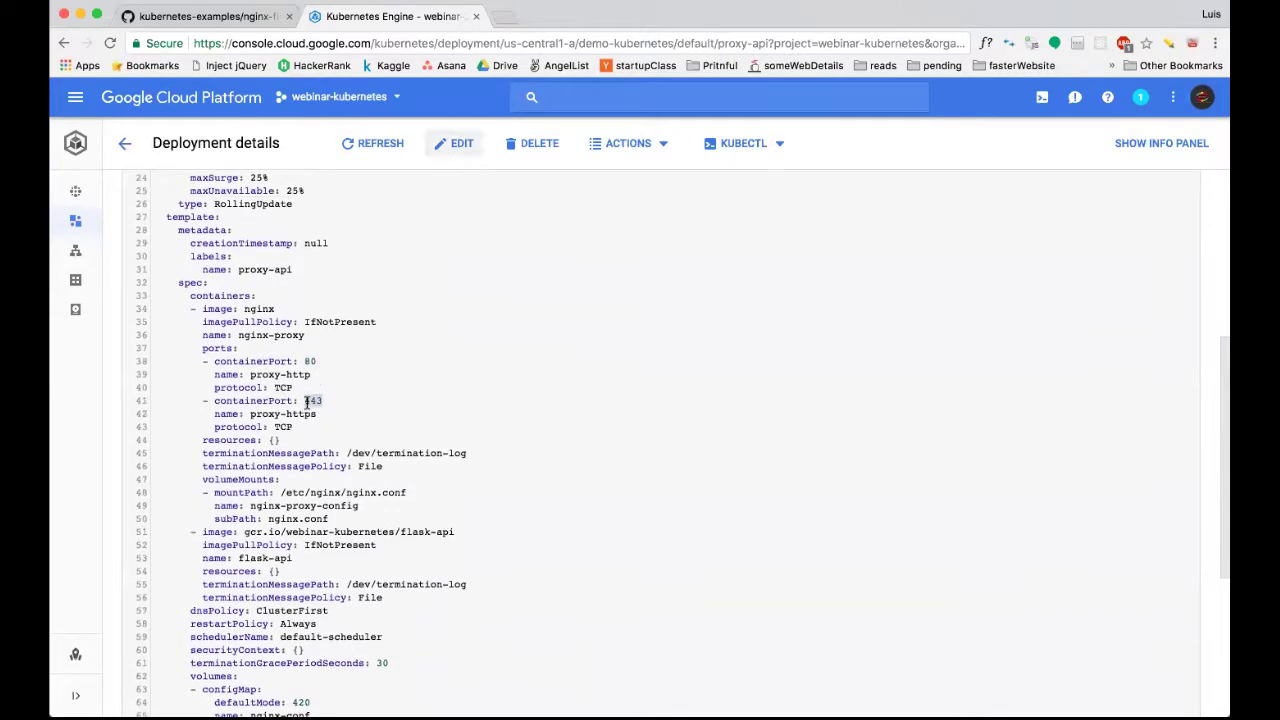
pyautogui.scroll(10, 307, 401)
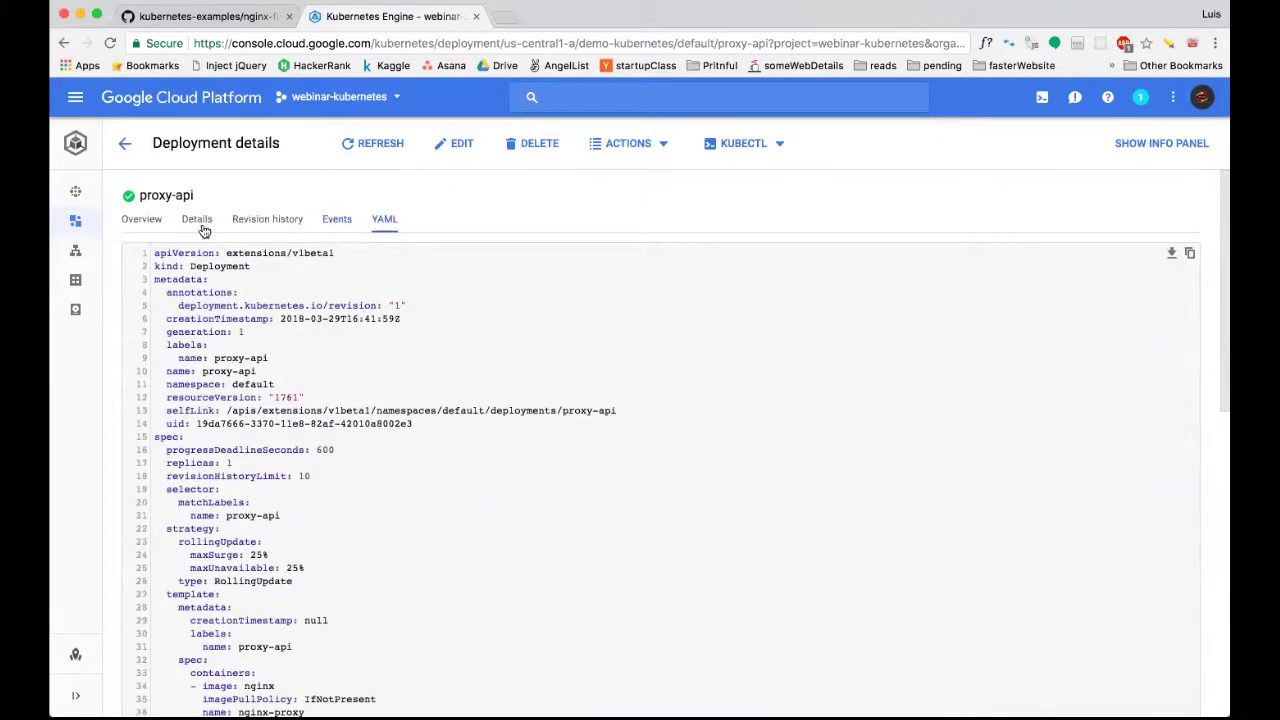
pyautogui.click(150, 220)
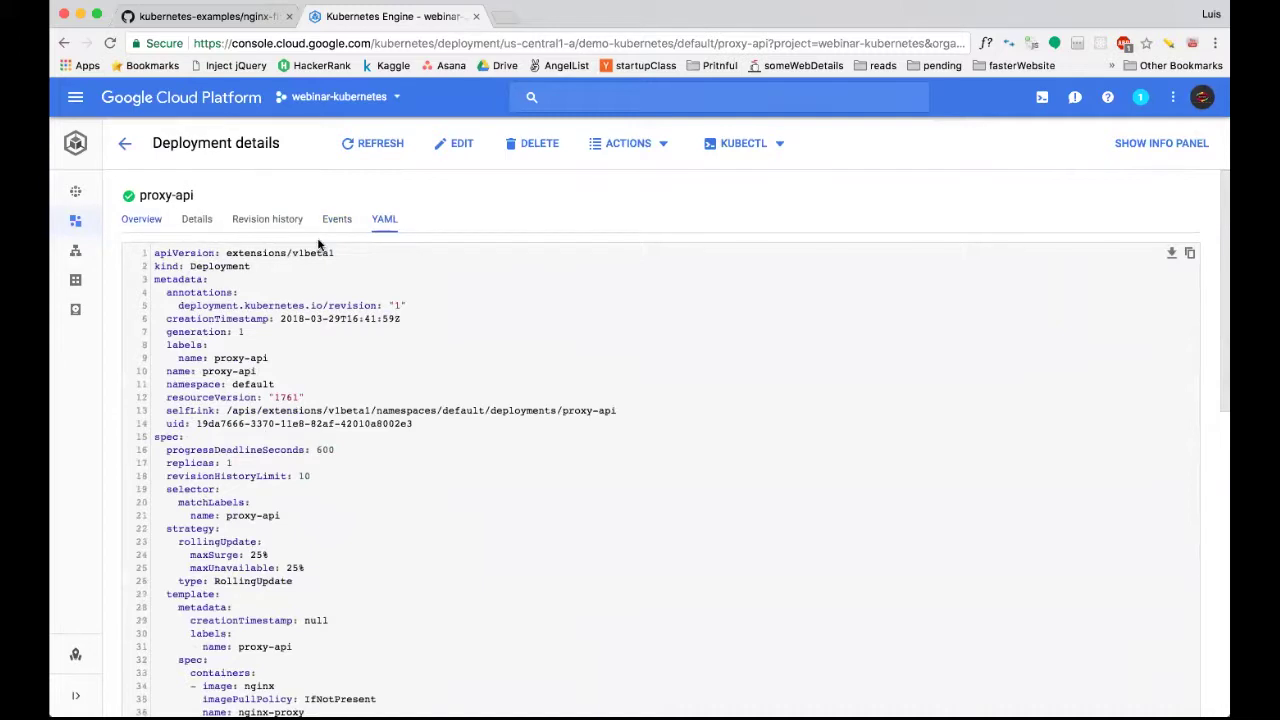
# Scale proxy-api to 5 replicas via Actions > Scale, refreshing until all five pods run.
pyautogui.click(622, 150)
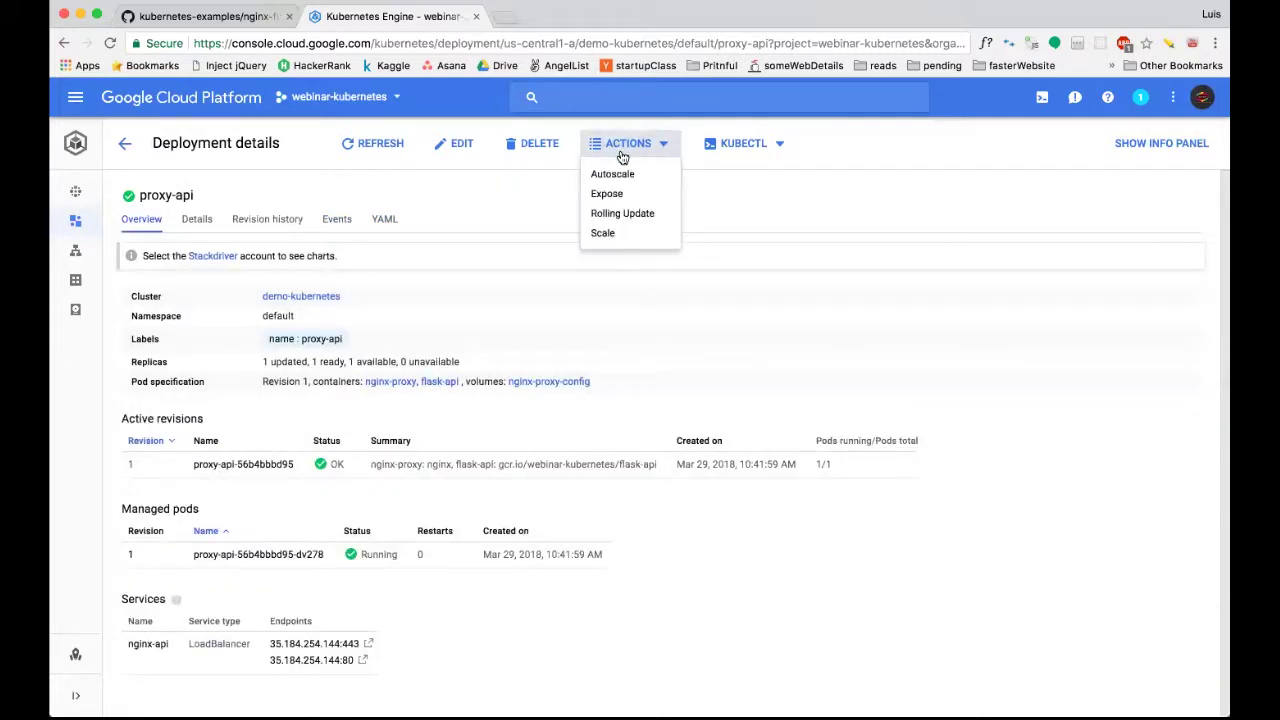
pyautogui.click(632, 233)
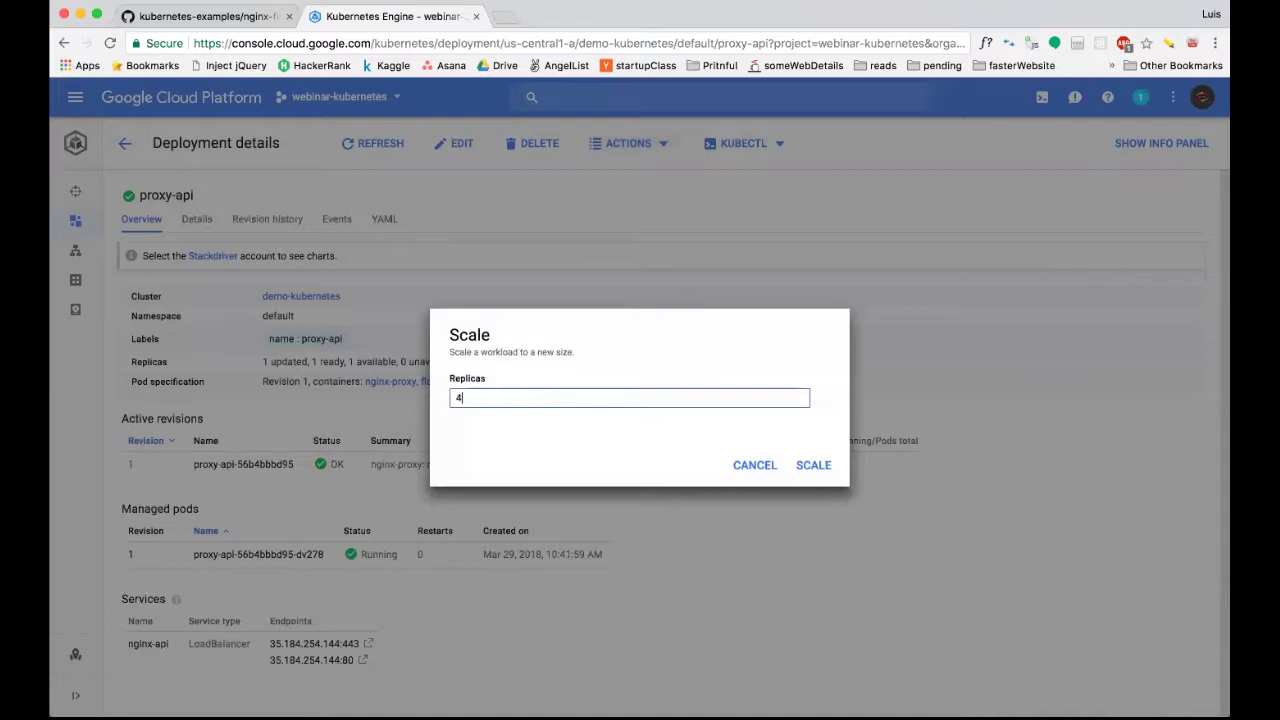
pyautogui.click(813, 465)
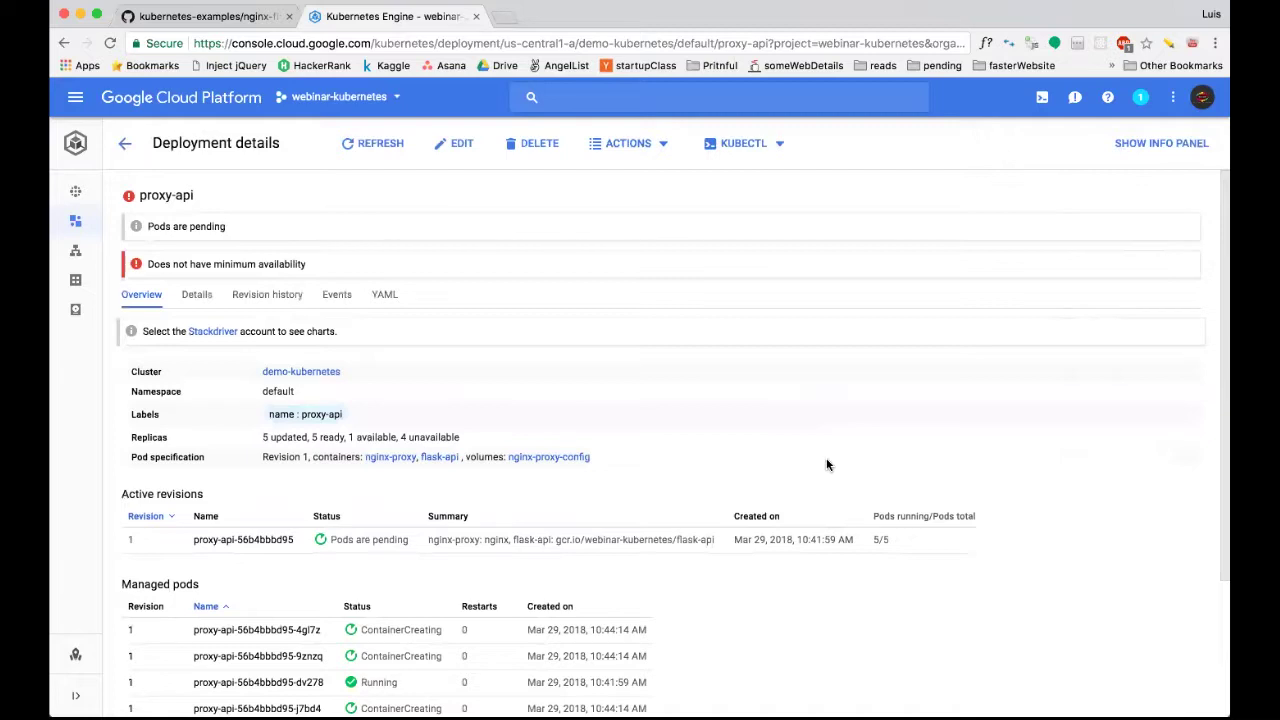
pyautogui.scroll(-3, 665, 470)
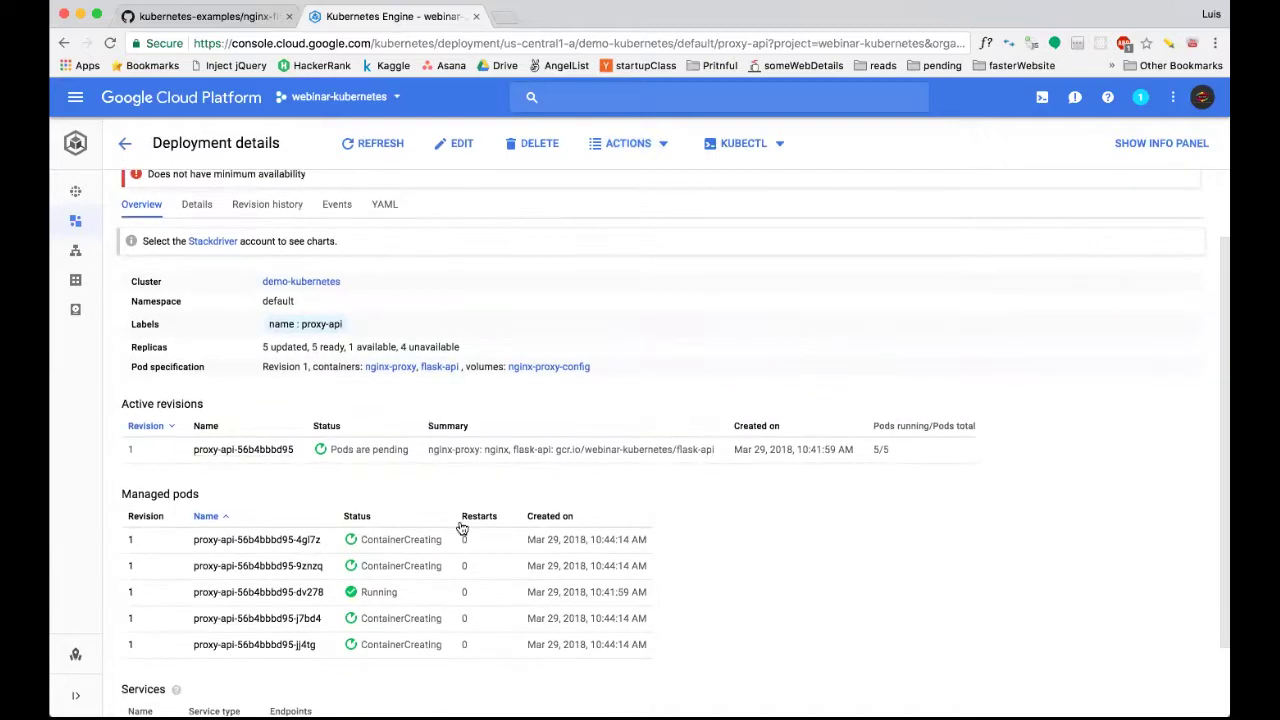
pyautogui.scroll(1, 377, 179)
pyautogui.scroll(2, 377, 179)
pyautogui.click(365, 143)
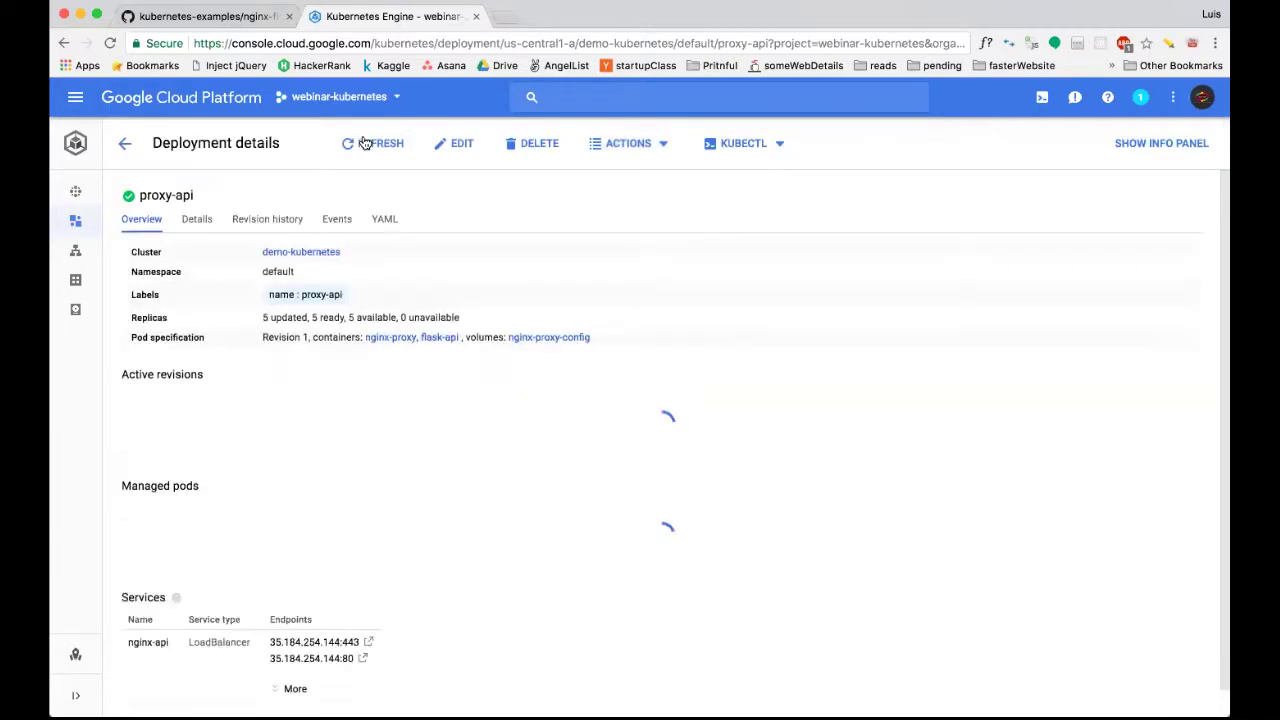
pyautogui.scroll(-2, 281, 477)
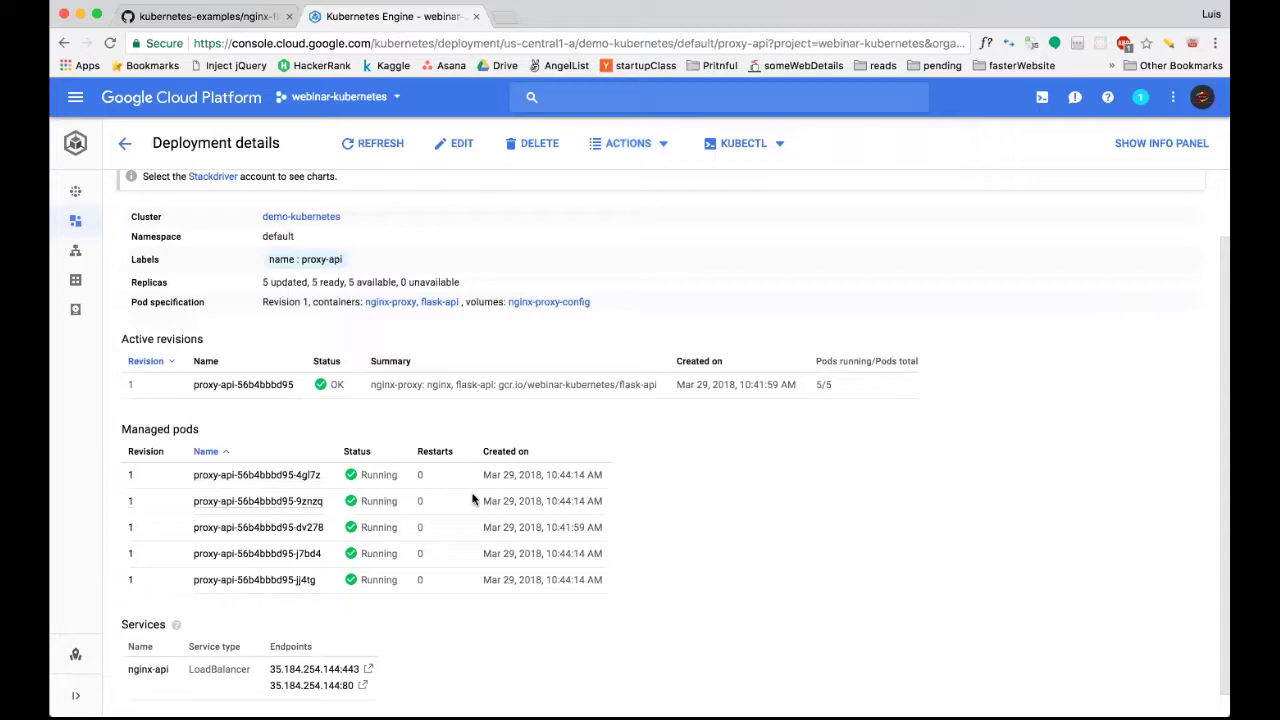
# Open pod proxy-api-56b4bbbd95-4gl7z and exec into its flask-api container in Cloud Shell.
pyautogui.click(216, 476)
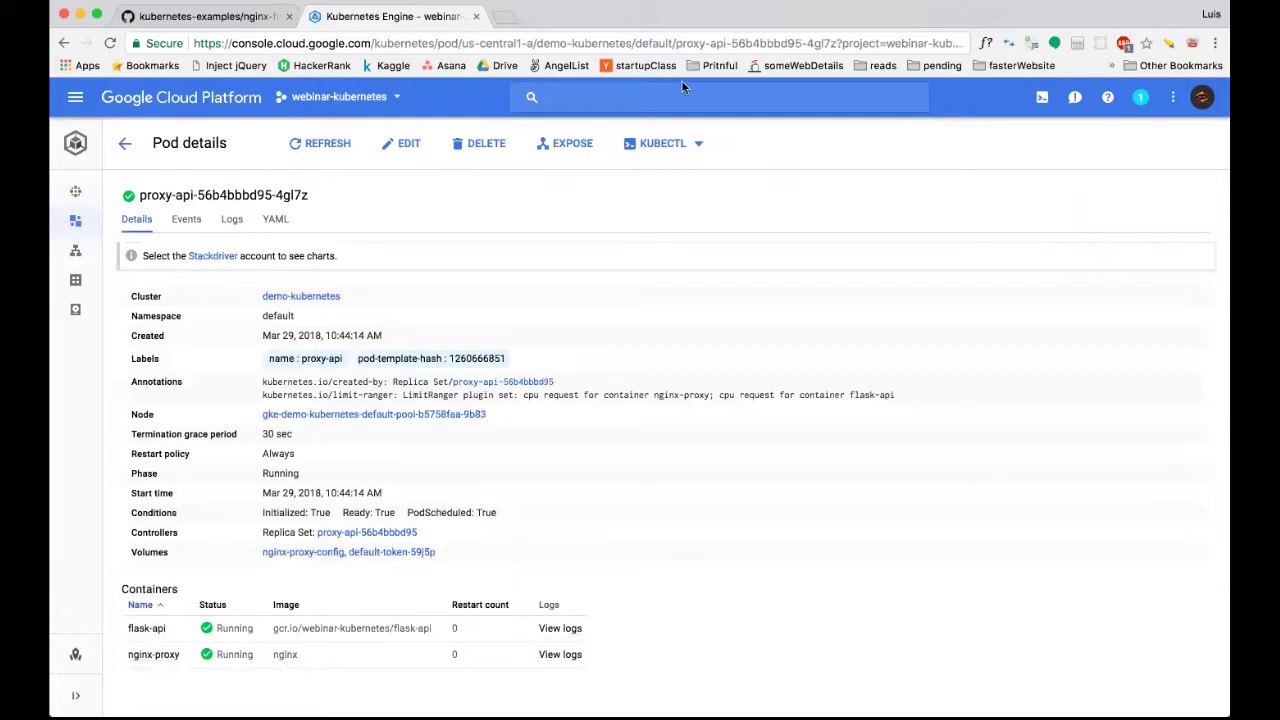
pyautogui.click(688, 146)
pyautogui.moveTo(680, 250)
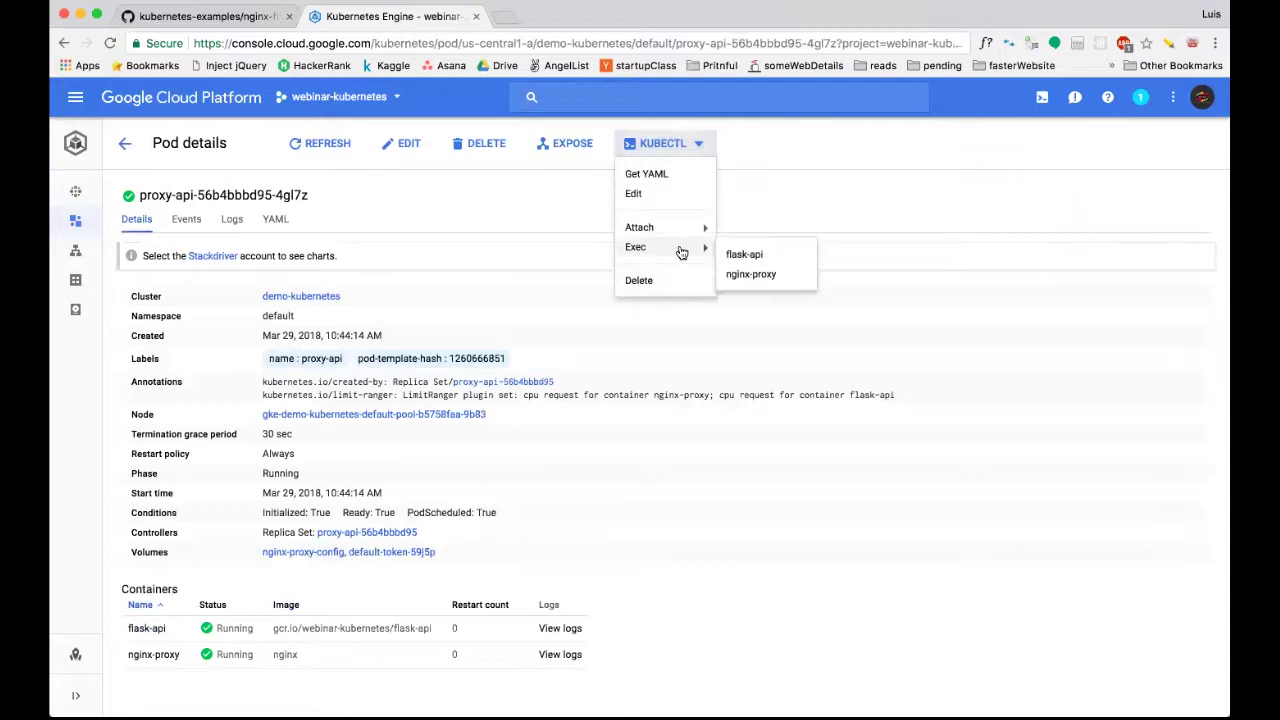
pyautogui.click(775, 255)
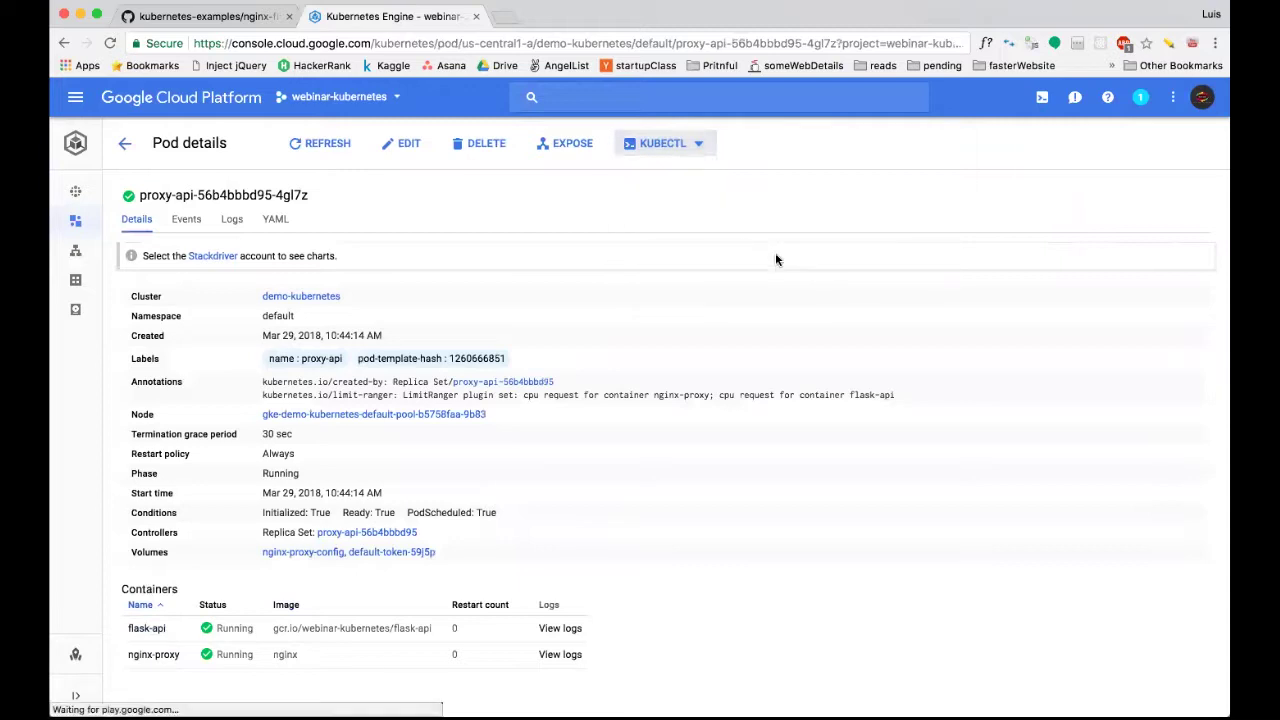
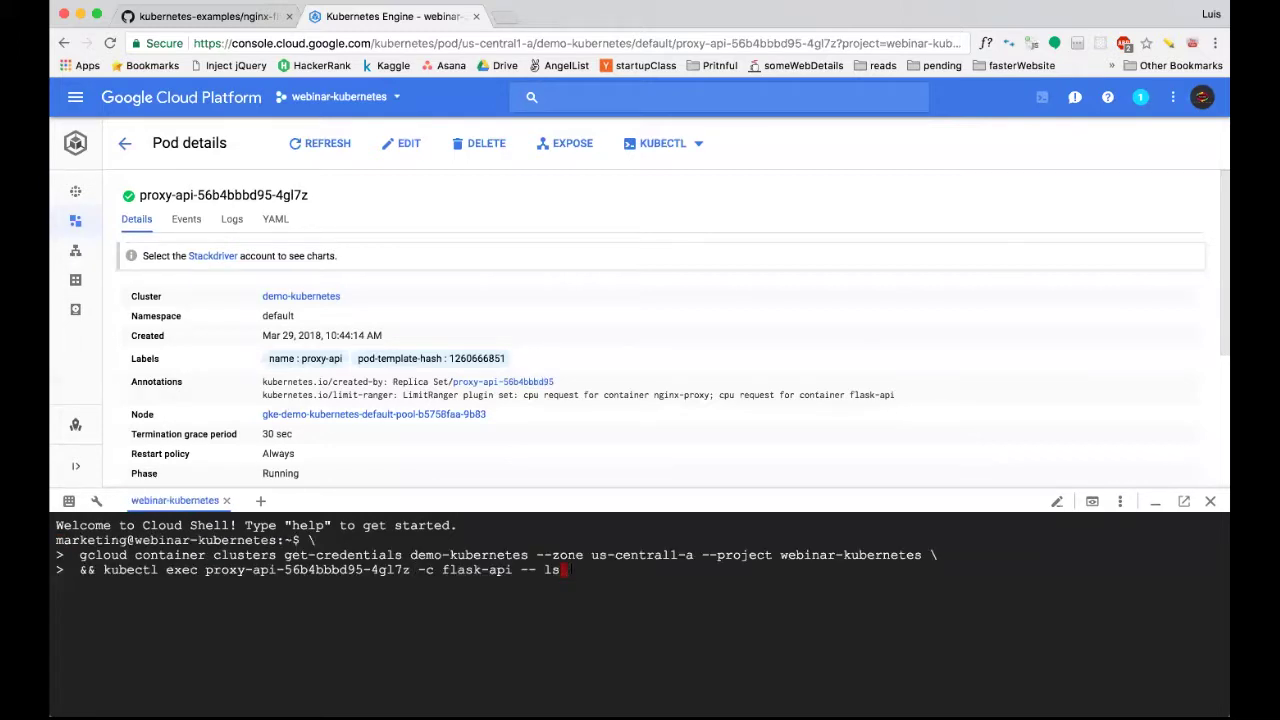
# Copy the 'kubectl exec proxy-api-56b4bbbd95-4gl7z -c flask-api -- ls' command from Cloud Shell into iTerm.
pyautogui.moveTo(562, 570); pyautogui.dragTo(130, 571)
pyautogui.press('super+c')
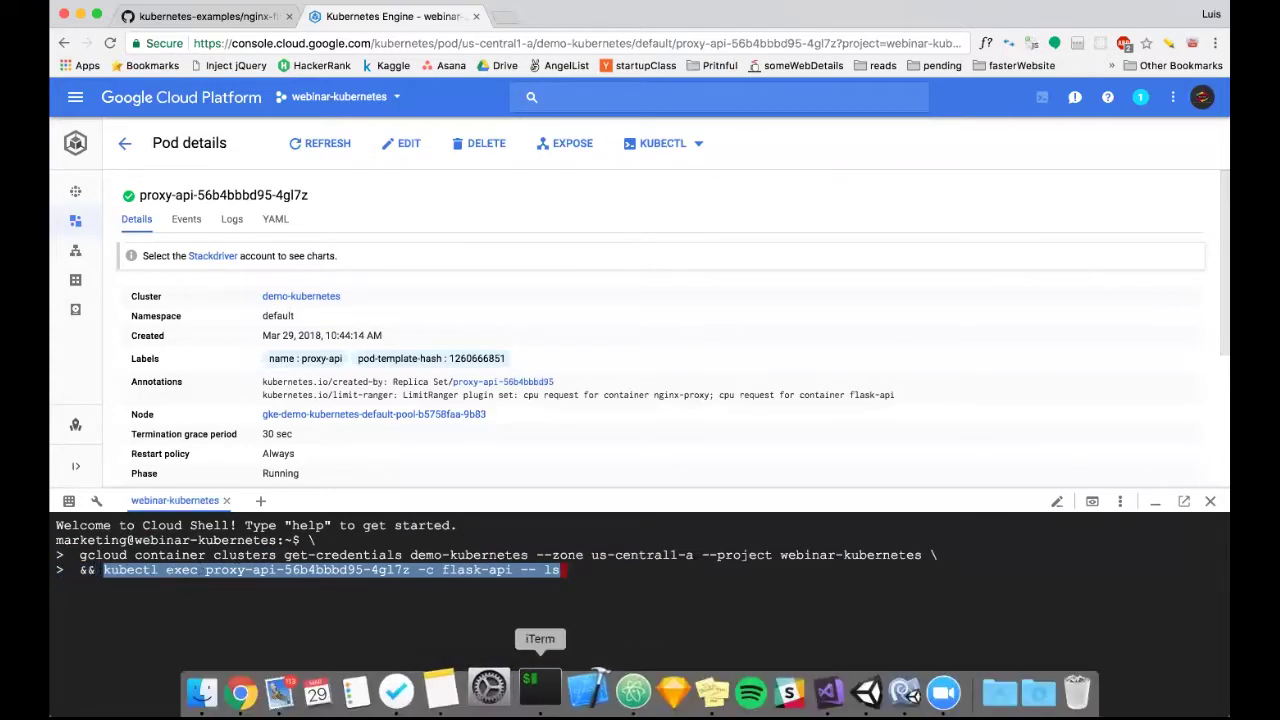
pyautogui.click(534, 688)
# Run the pasted kubectl exec as an interactive -it session using /bin/bash.
pyautogui.press('super+v')
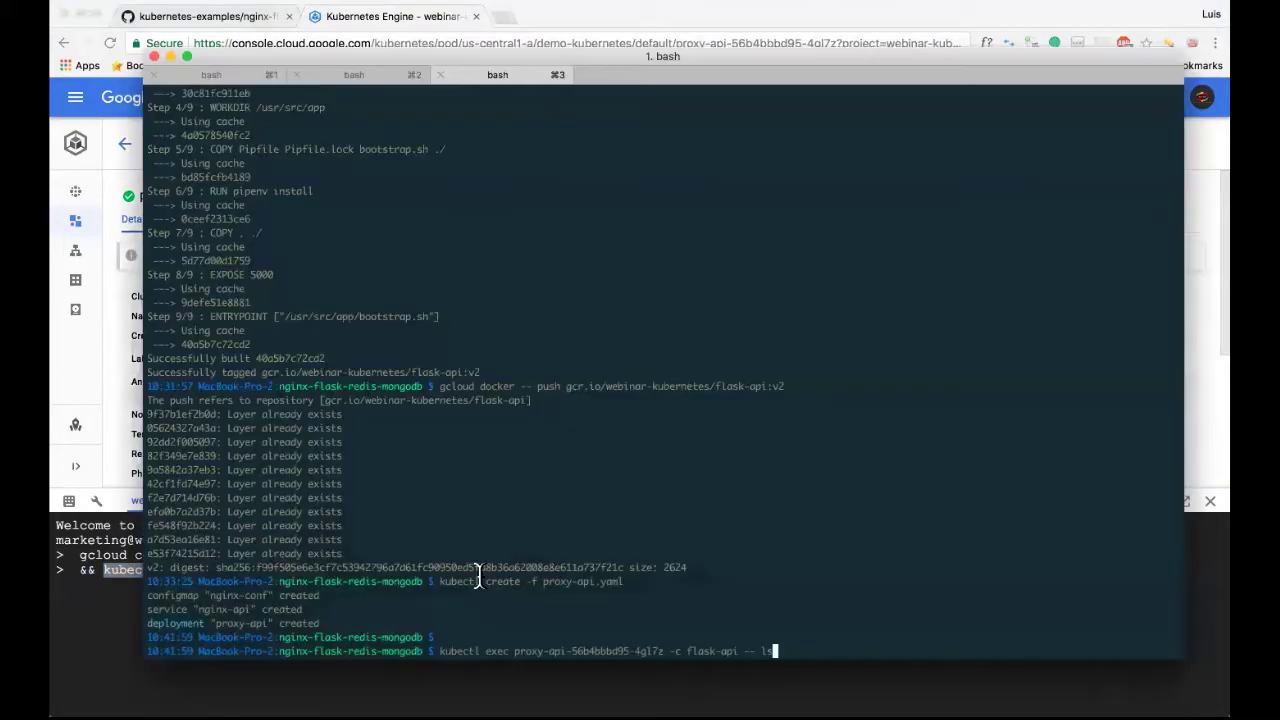
pyautogui.press('BackSpace')
pyautogui.press('BackSpace')
pyautogui.write('/bin/bash')
pyautogui.hotkey('alt', 'Left')
pyautogui.hotkey('alt', 'Left')
pyautogui.hotkey('alt', 'Left')
pyautogui.hotkey('alt', 'Left')
pyautogui.hotkey('alt', 'Left')
pyautogui.hotkey('alt', 'Left')
pyautogui.hotkey('alt', 'Left')
pyautogui.hotkey('alt', 'Left')
pyautogui.hotkey('alt', 'Left')
pyautogui.write('-it')
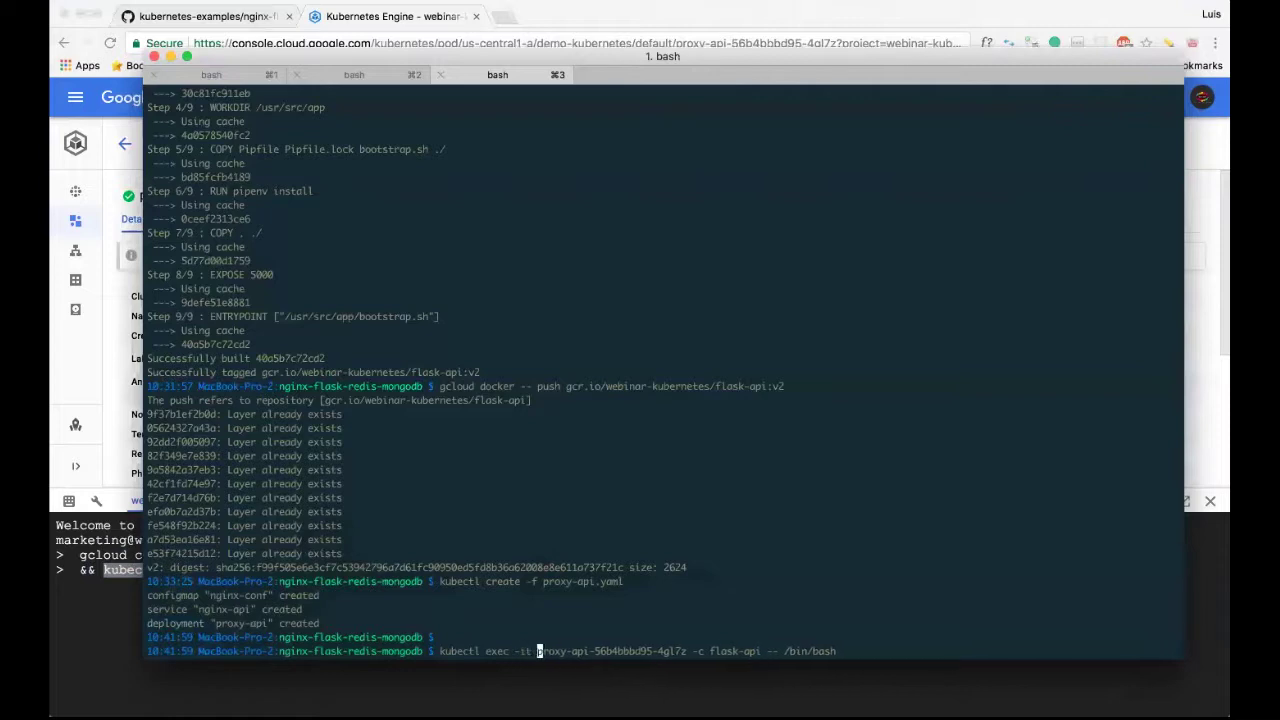
pyautogui.hotkey('ctrl', 'e')
pyautogui.press('Return')
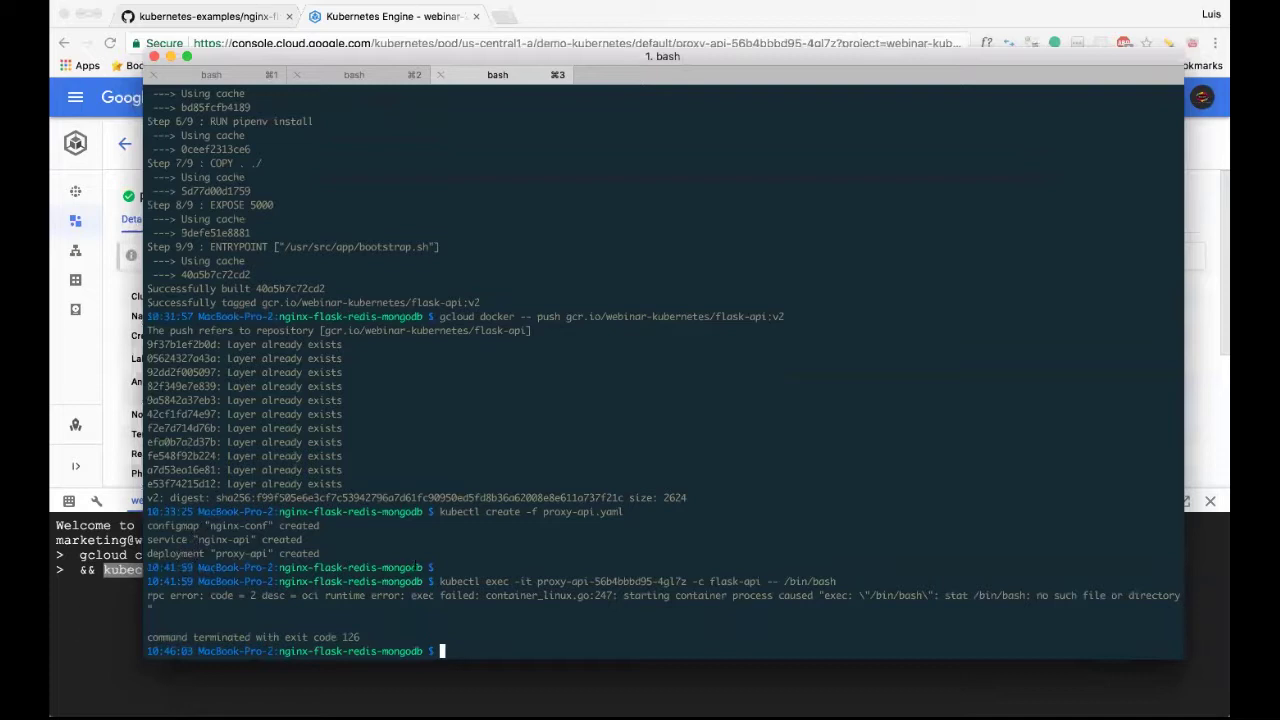
# Rerun the kubectl exec with /bin/sh after /bin/bash proves missing.
pyautogui.press('super+Tab')
pyautogui.press('BackSpace')
pyautogui.press('BackSpace')
pyautogui.press('BackSpace')
pyautogui.press('BackSpace')
pyautogui.press('BackSpace')
pyautogui.press('BackSpace')
pyautogui.press('BackSpace')
pyautogui.press('BackSpace')
pyautogui.press('BackSpace')
pyautogui.write('ls')
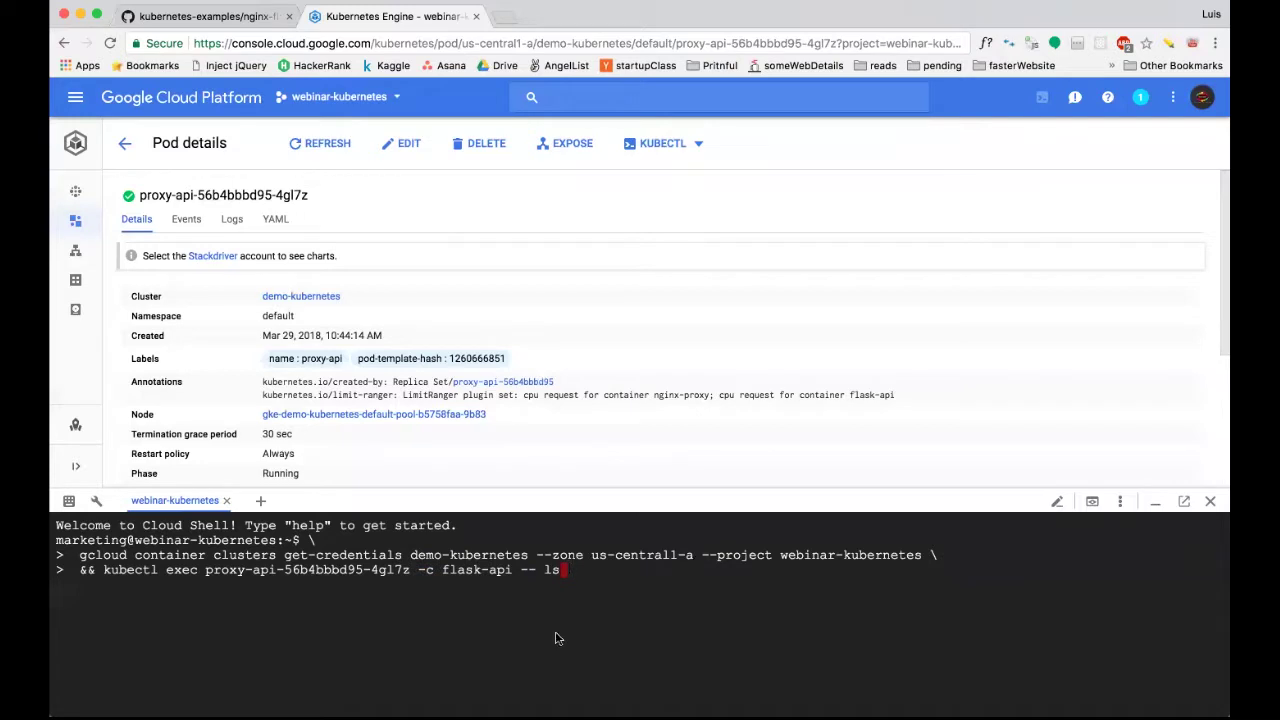
pyautogui.click(531, 686)
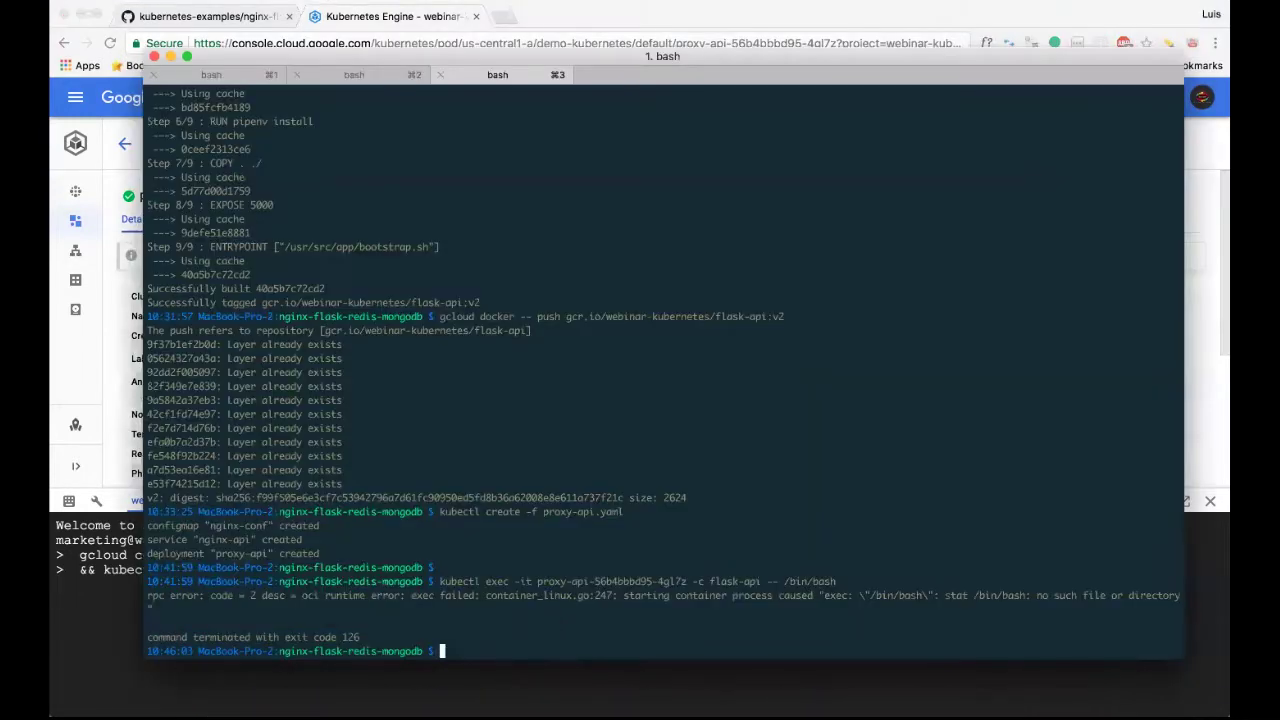
pyautogui.press('Up')
pyautogui.press('BackSpace')
pyautogui.press('BackSpace')
pyautogui.press('BackSpace')
pyautogui.press('BackSpace')
pyautogui.write('sh')
pyautogui.press('Return')
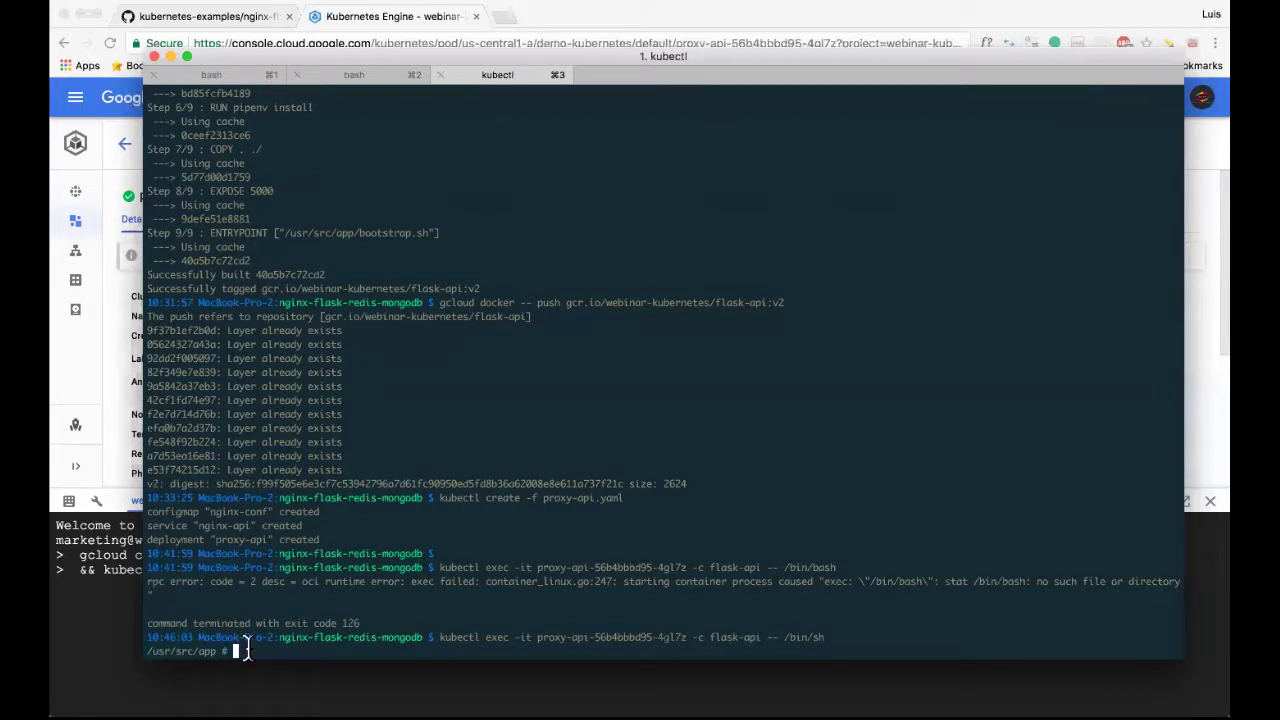
# List the container's app files and print example.py with cat.
pyautogui.write('ls')
pyautogui.press('Return')
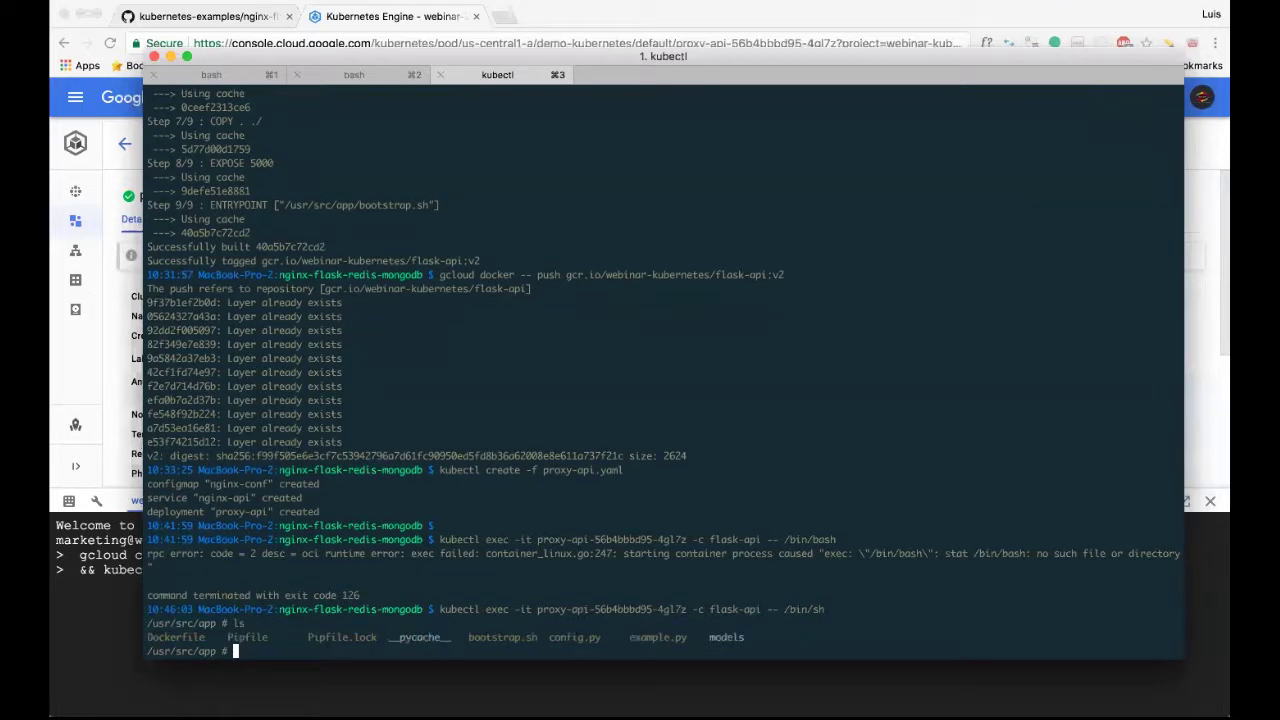
pyautogui.write('cd')
pyautogui.press('BackSpace')
pyautogui.press('BackSpace')
pyautogui.press('BackSpace')
pyautogui.write('cat c')
pyautogui.press('BackSpace')
pyautogui.write('example.py')
pyautogui.press('Return')
pyautogui.scroll(5, 276, 484)
pyautogui.scroll(7, 276, 484)
pyautogui.scroll(-9, 276, 484)
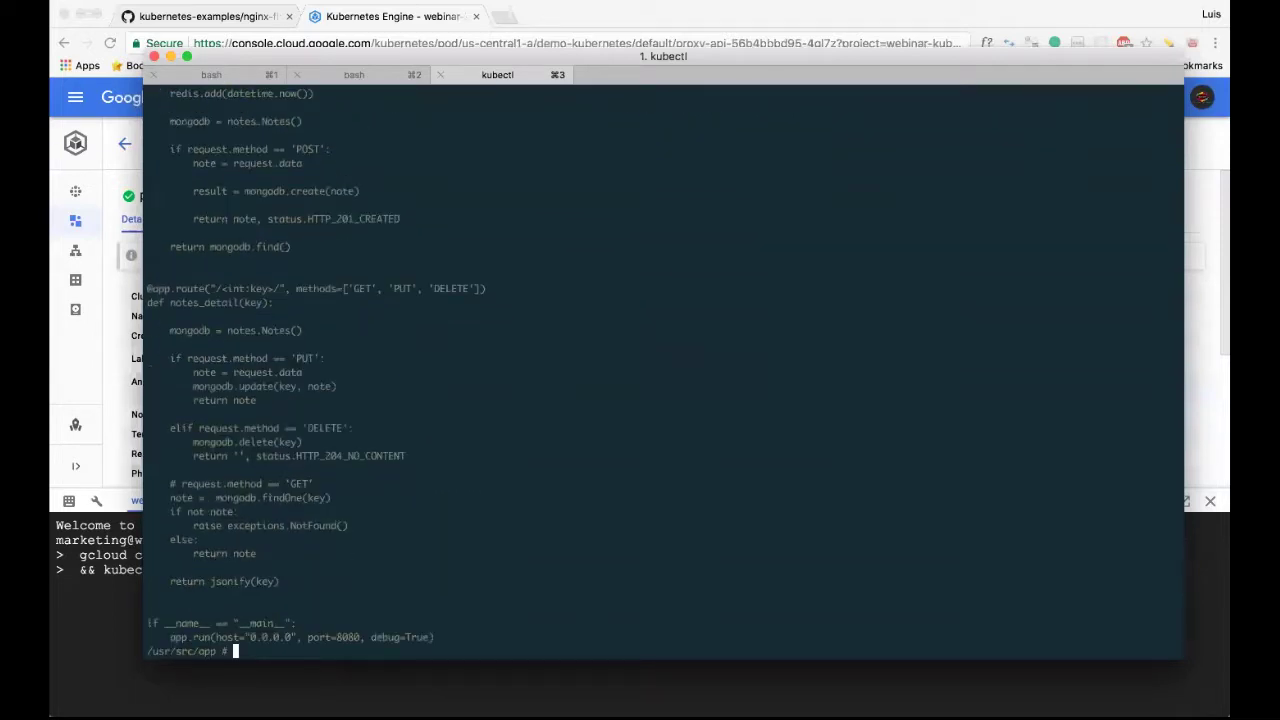
# Exit the container shell and return to the local bash prompt.
pyautogui.write('c')
pyautogui.press('Return')
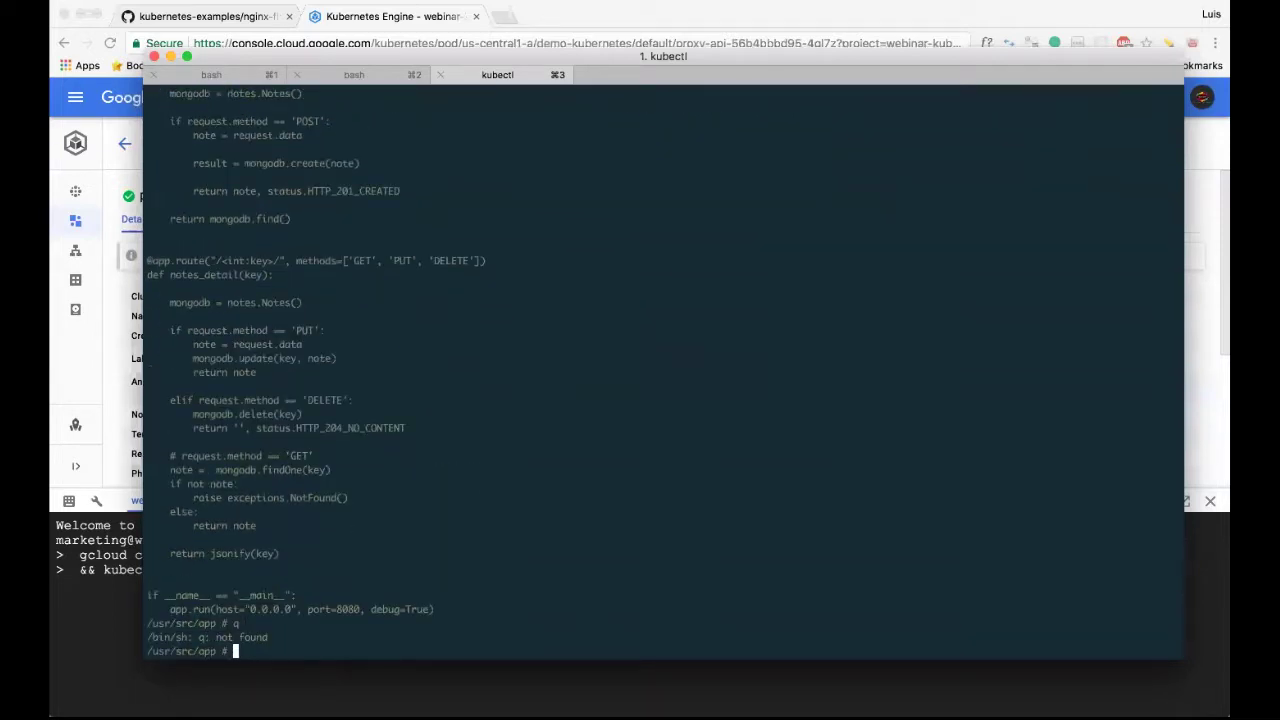
pyautogui.write('exit')
pyautogui.press('Return')
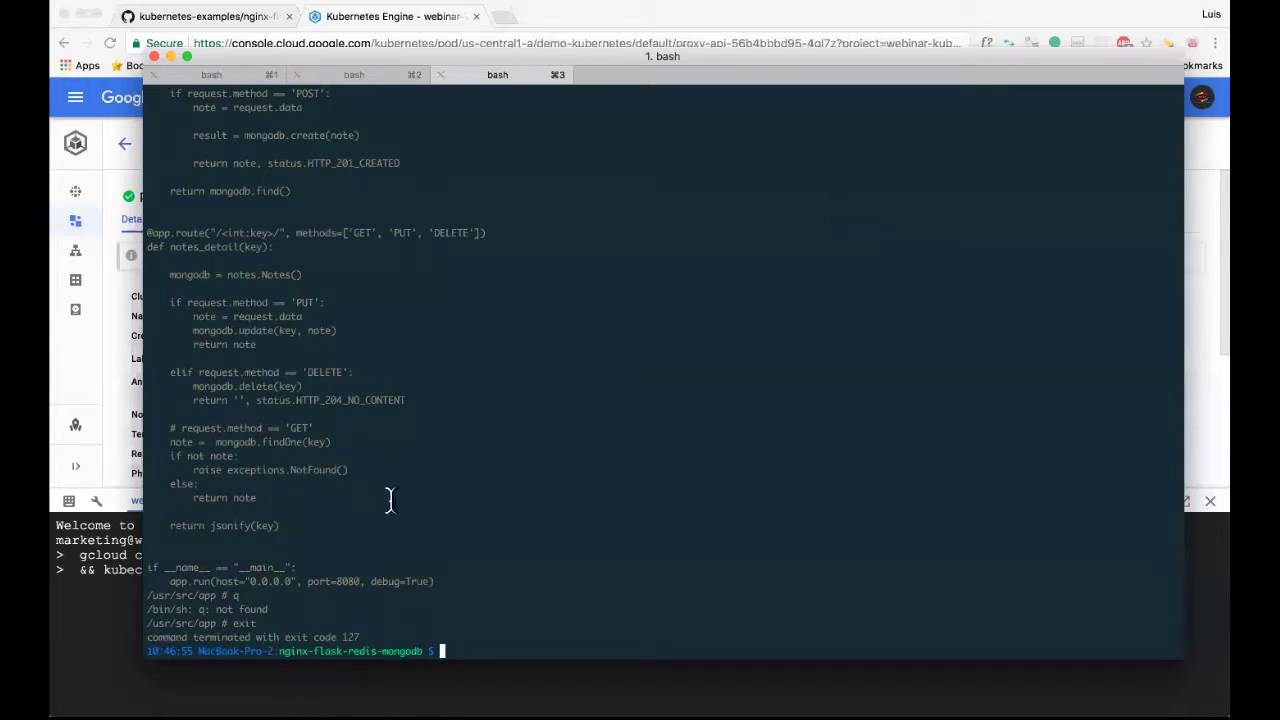
pyautogui.scroll(5, 389, 345)
pyautogui.scroll(2, 388, 300)
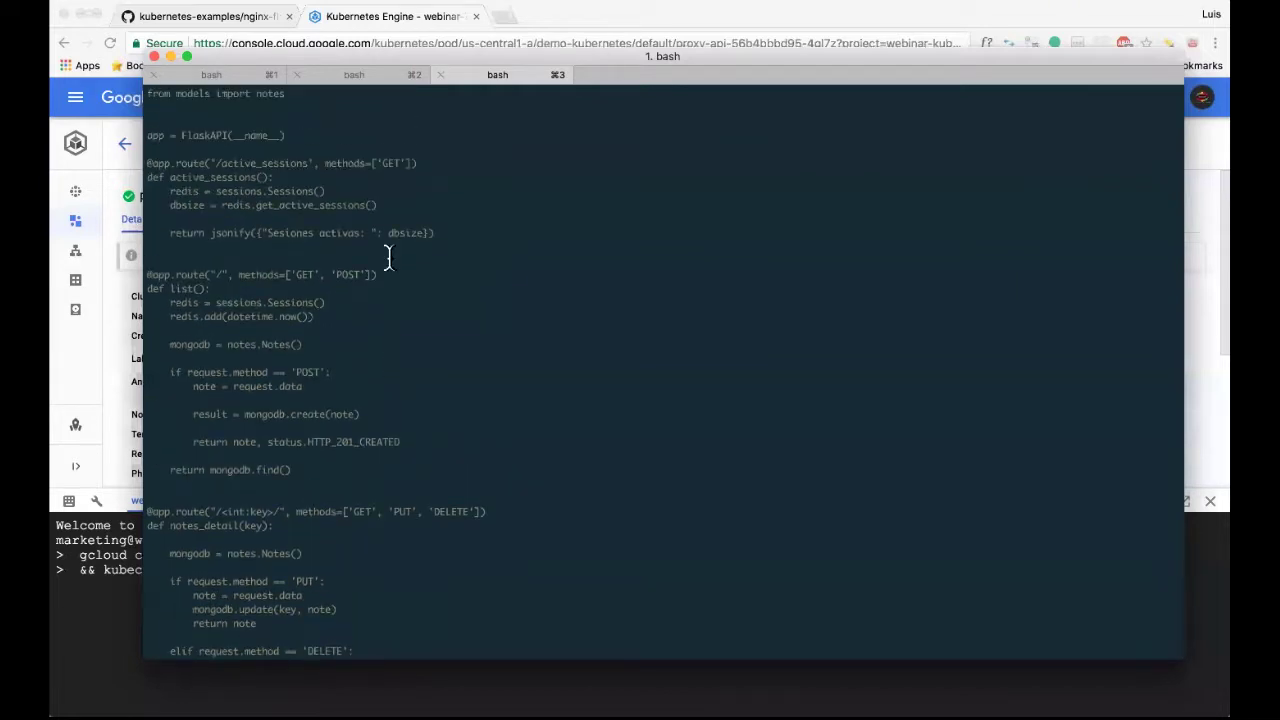
pyautogui.scroll(-10, 395, 265)
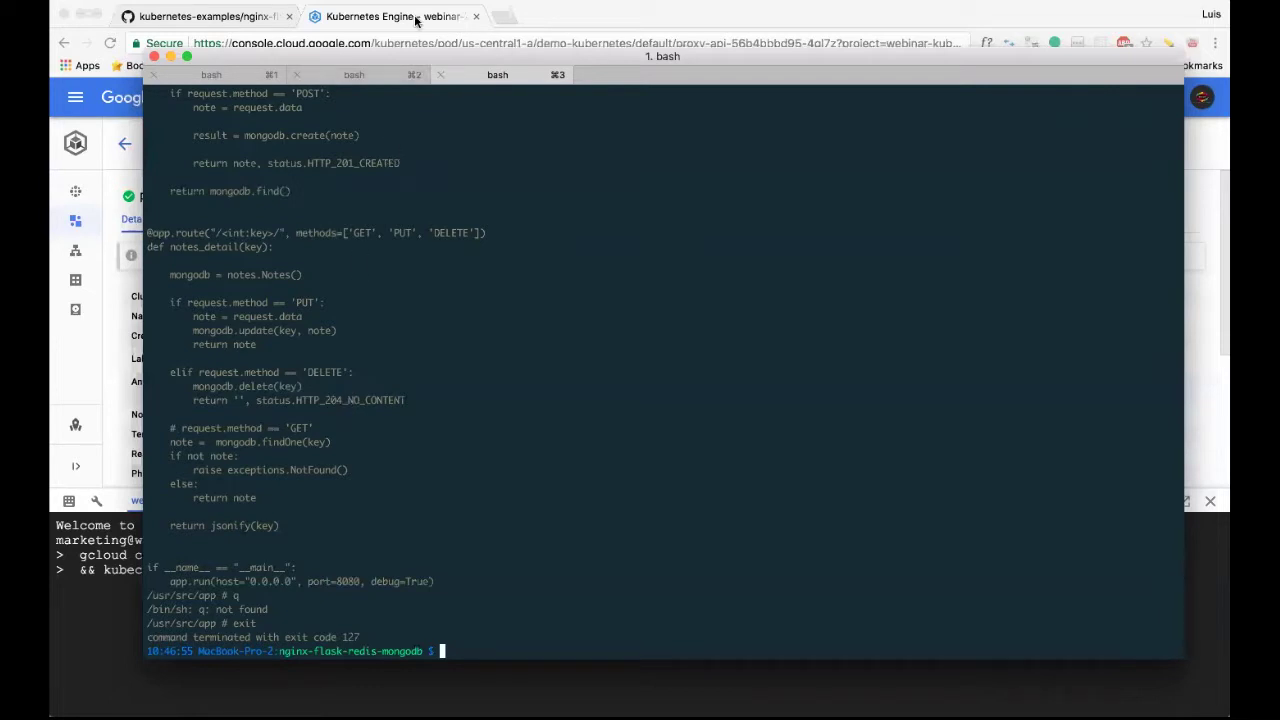
# Close the Cloud Shell terminal pane and bring up the GitHub README deployment steps.
pyautogui.click(1186, 504)
pyautogui.click(1184, 503)
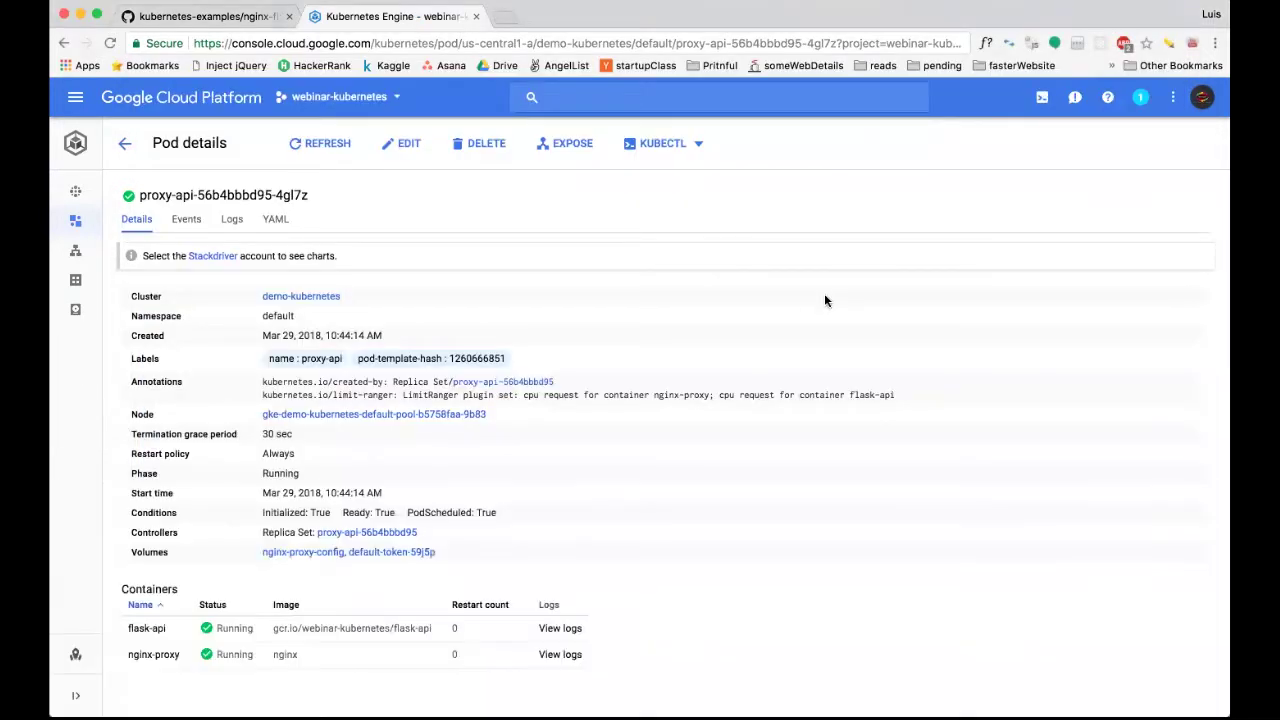
pyautogui.click(237, 25)
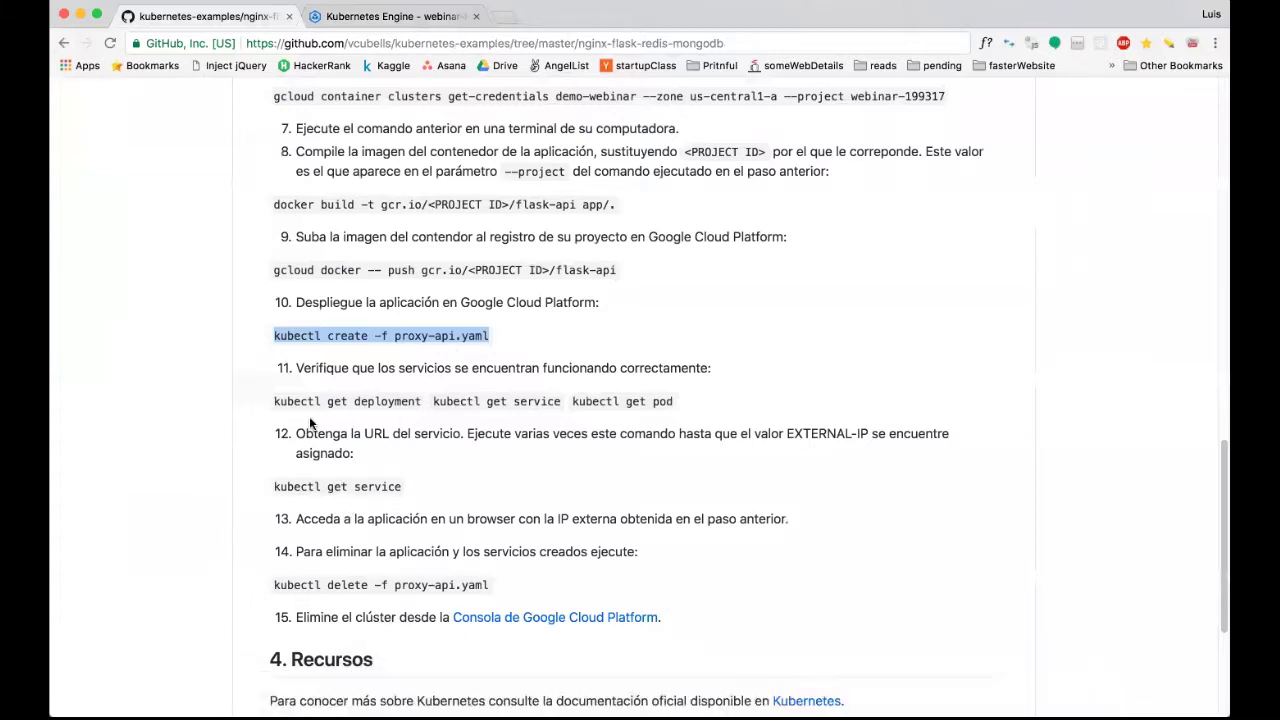
# Copy the README's step 12 'kubectl get service' command and paste it into iTerm.
pyautogui.click(288, 400)
pyautogui.moveTo(288, 400); pyautogui.dragTo(428, 401)
pyautogui.tripleClick(706, 403)
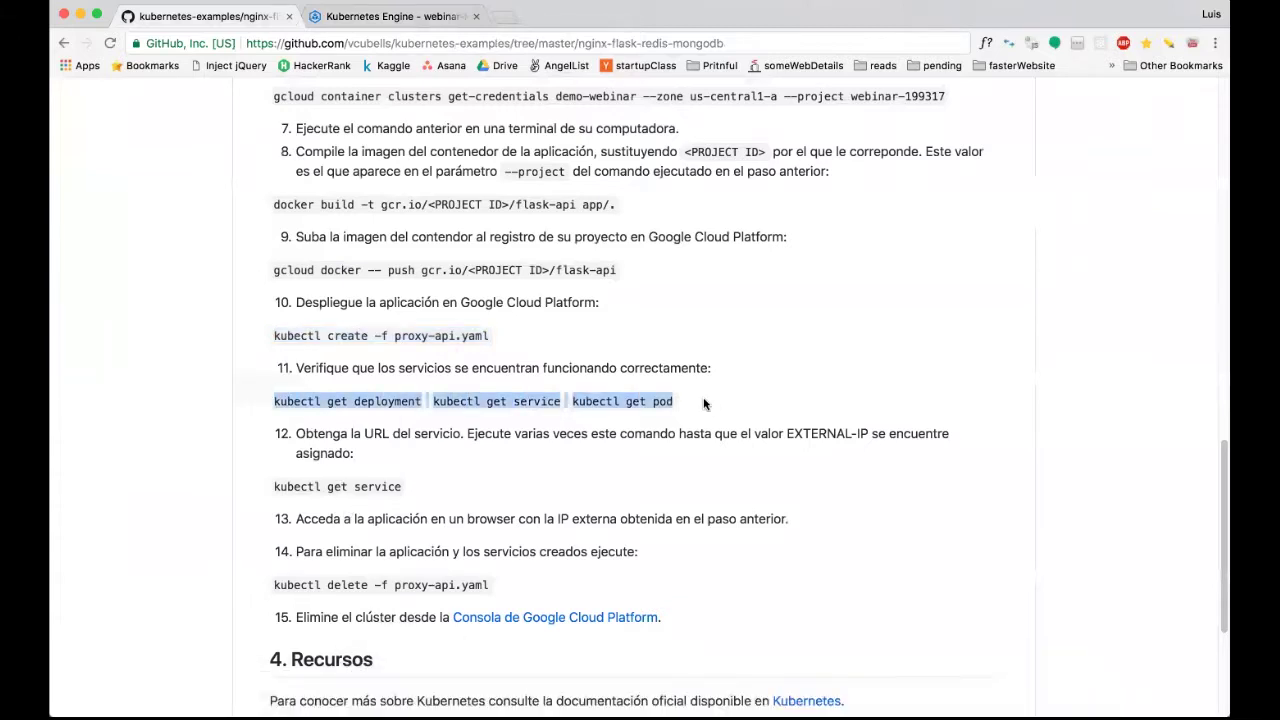
pyautogui.scroll(-1, 351, 448)
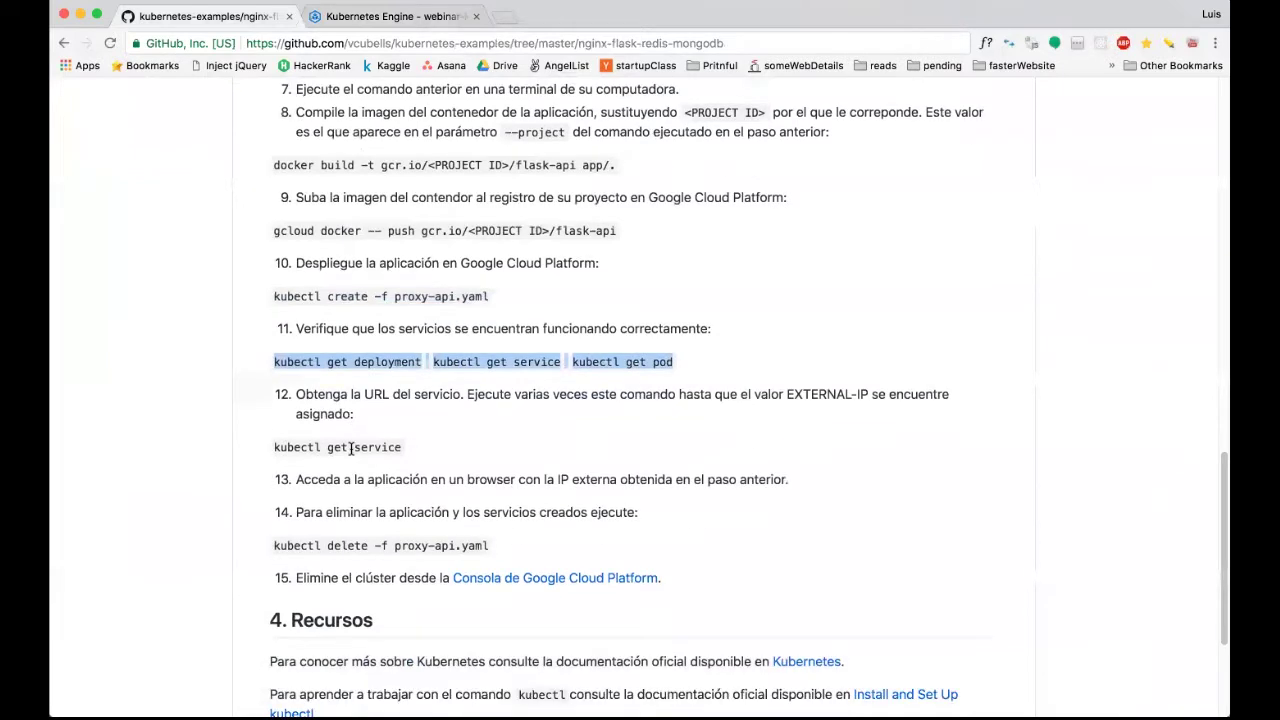
pyautogui.tripleClick(350, 448)
pyautogui.press('super+c')
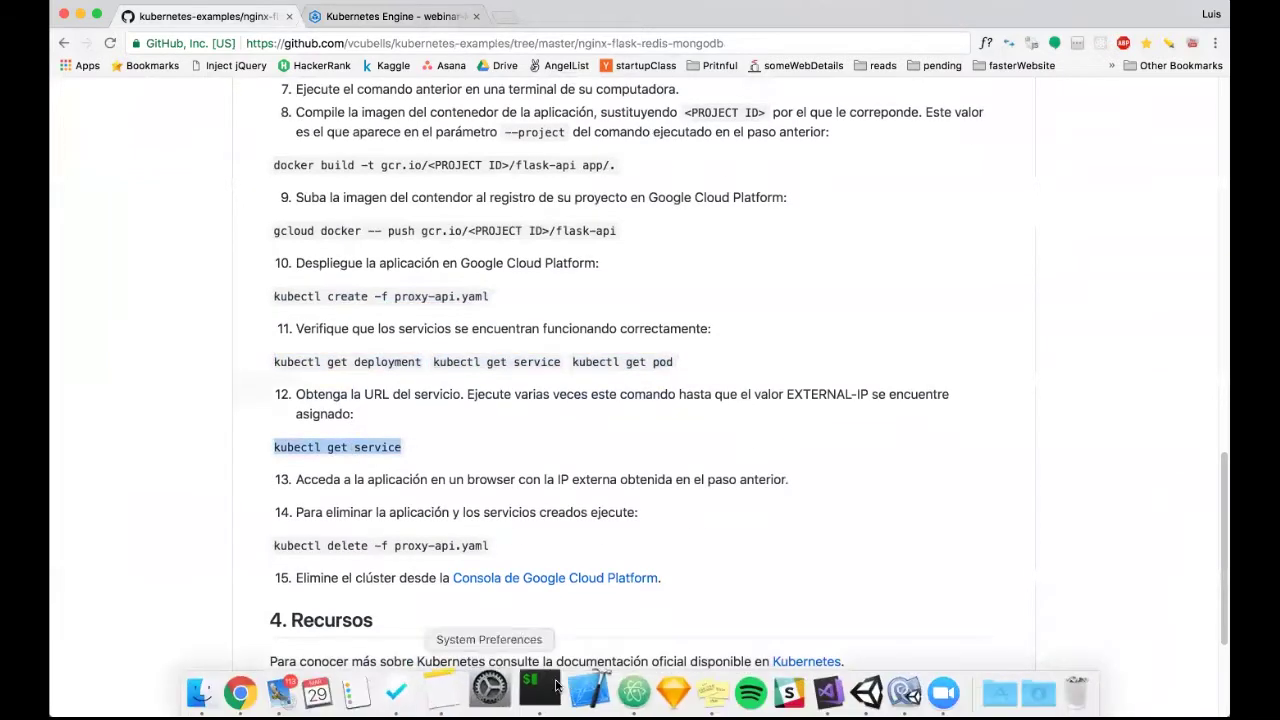
pyautogui.click(535, 688)
pyautogui.press('super+v')
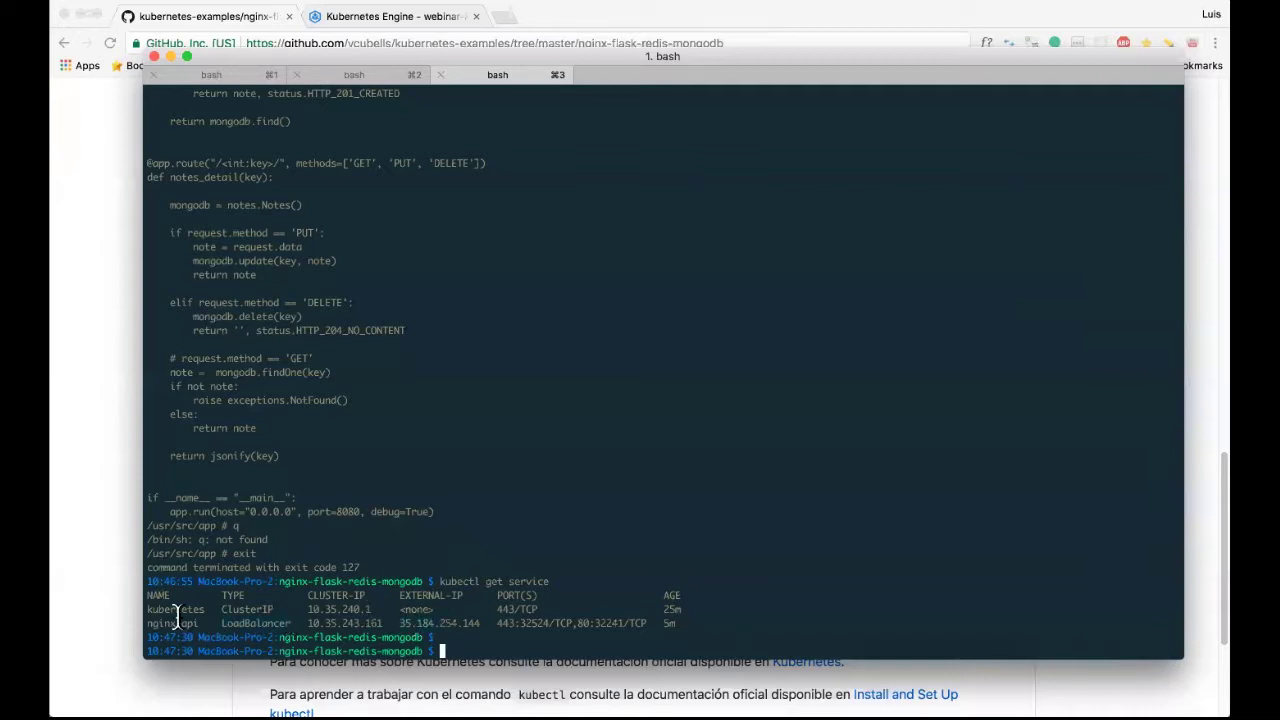
# Select nginx-api's external IP 35.184.254.144 and open a new browser tab.
pyautogui.doubleClick(478, 623)
pyautogui.press('super+c')
pyautogui.click(505, 17)
pyautogui.click(505, 17)
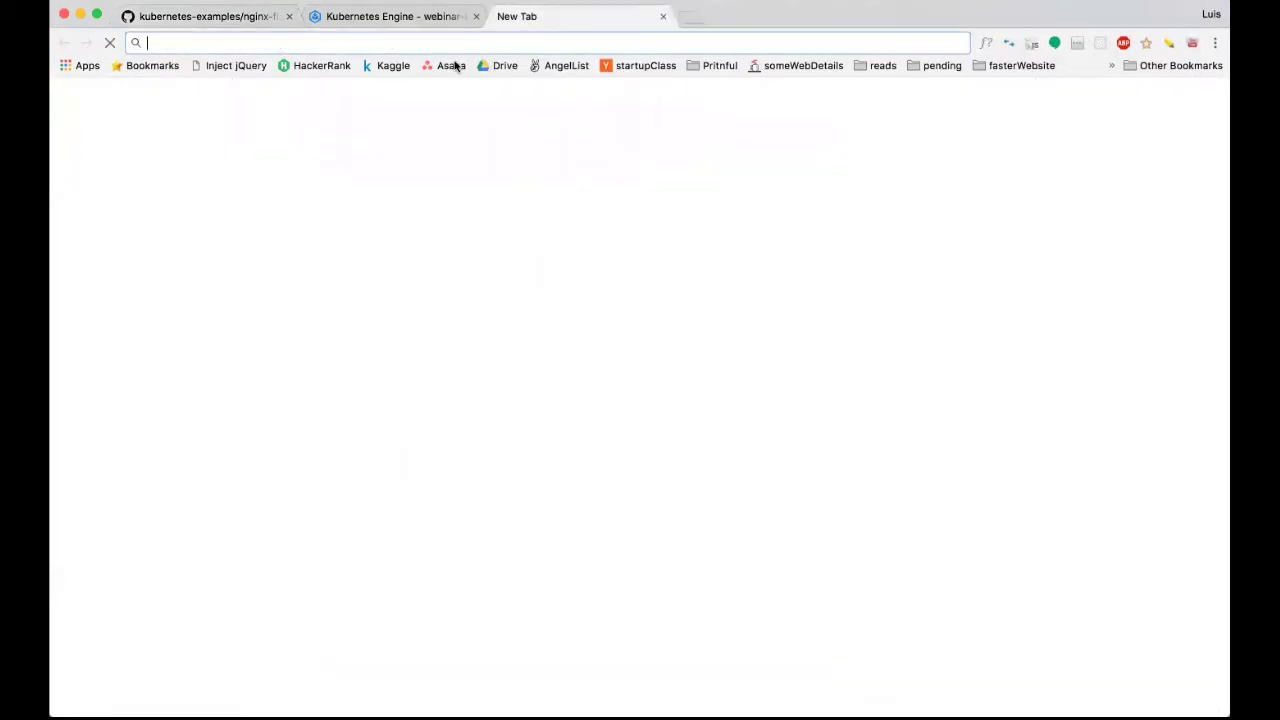
# Load the Flask API at 35.184.254.144 and review its five JSON notes.
pyautogui.press('super+v')
pyautogui.press('Return')
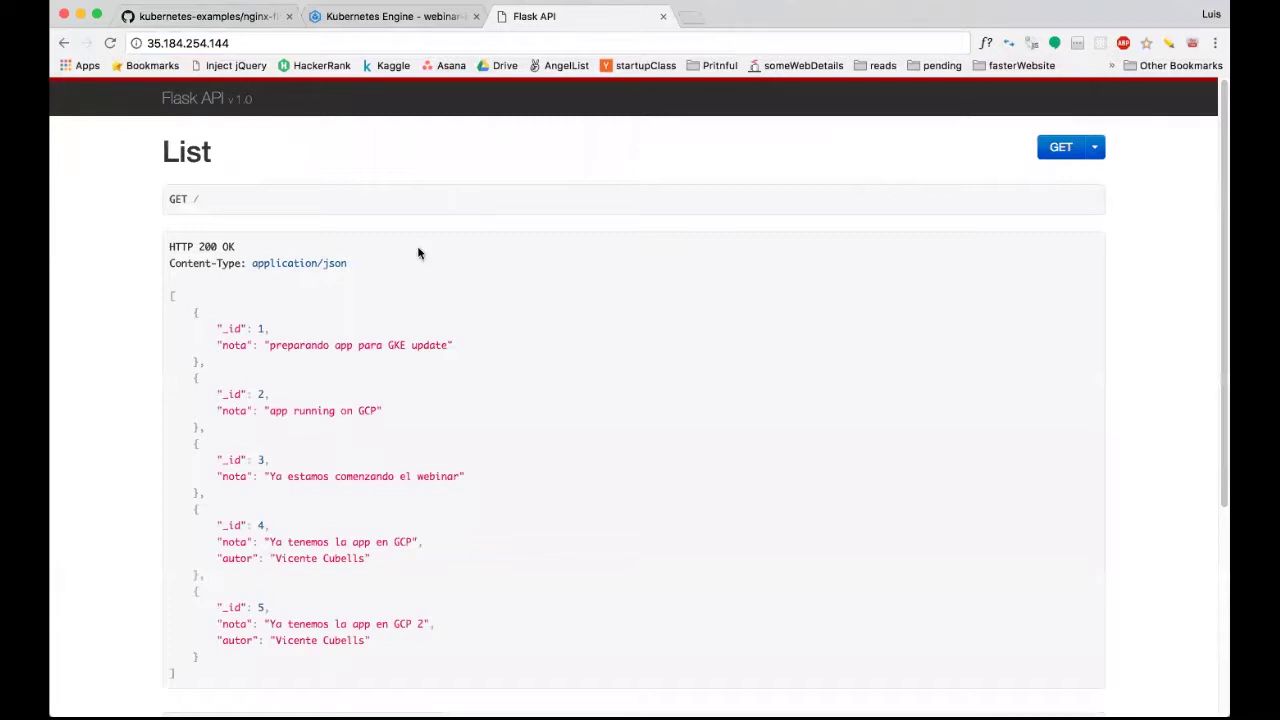
pyautogui.scroll(-1, 400, 252)
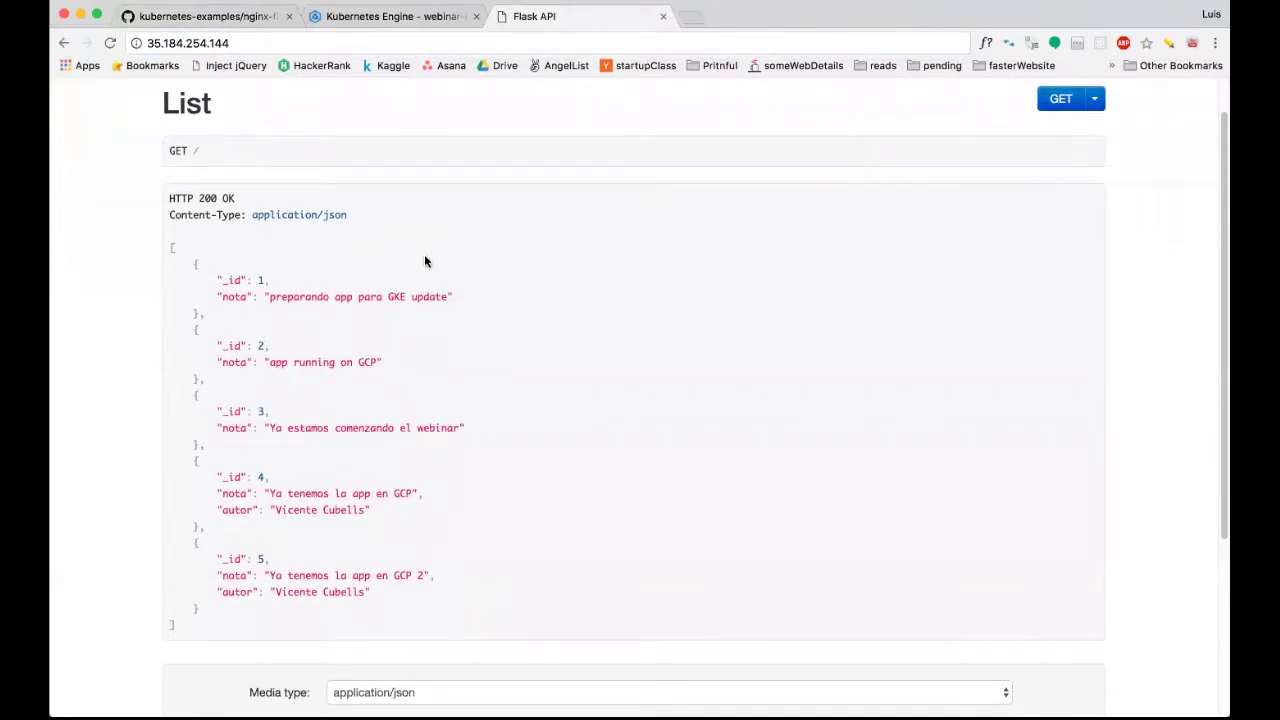
pyautogui.moveTo(383, 607); pyautogui.dragTo(260, 294)
pyautogui.click(279, 344)
pyautogui.scroll(-1, 279, 344)
# Paste note 5's JSON into the application/json Content box and change _id to 6.
pyautogui.scroll(-5, 279, 344)
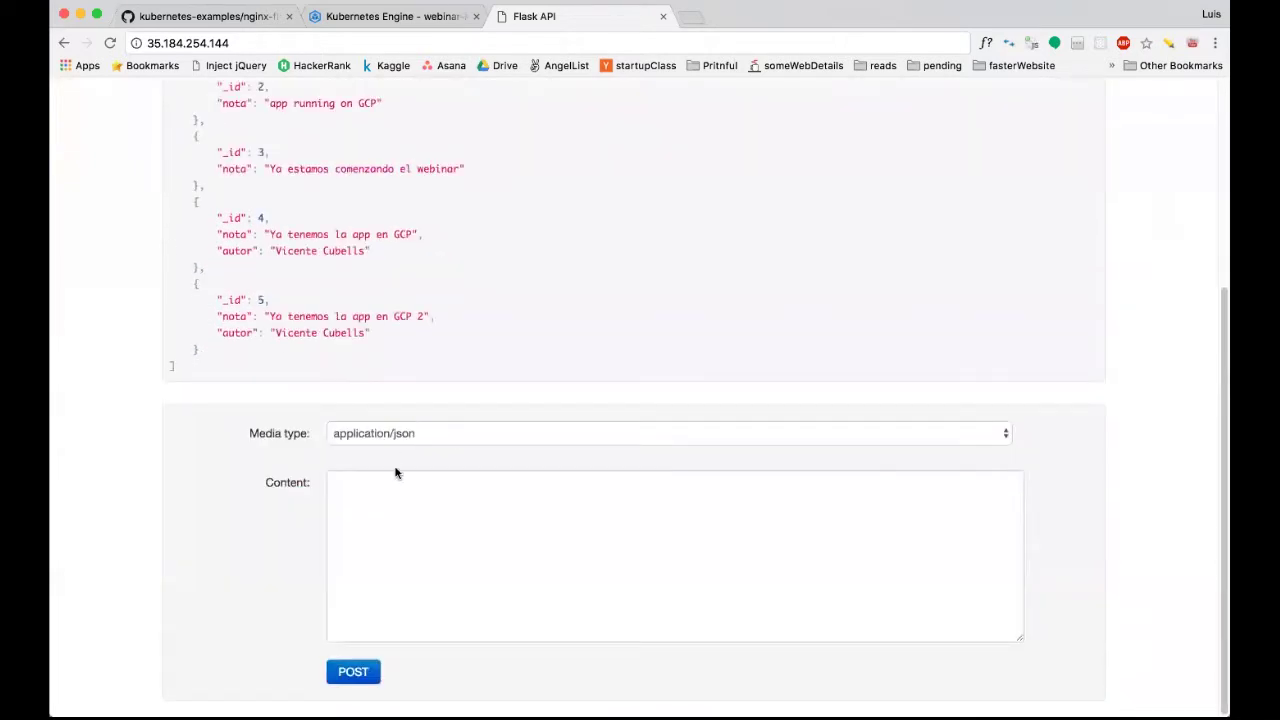
pyautogui.click(445, 444)
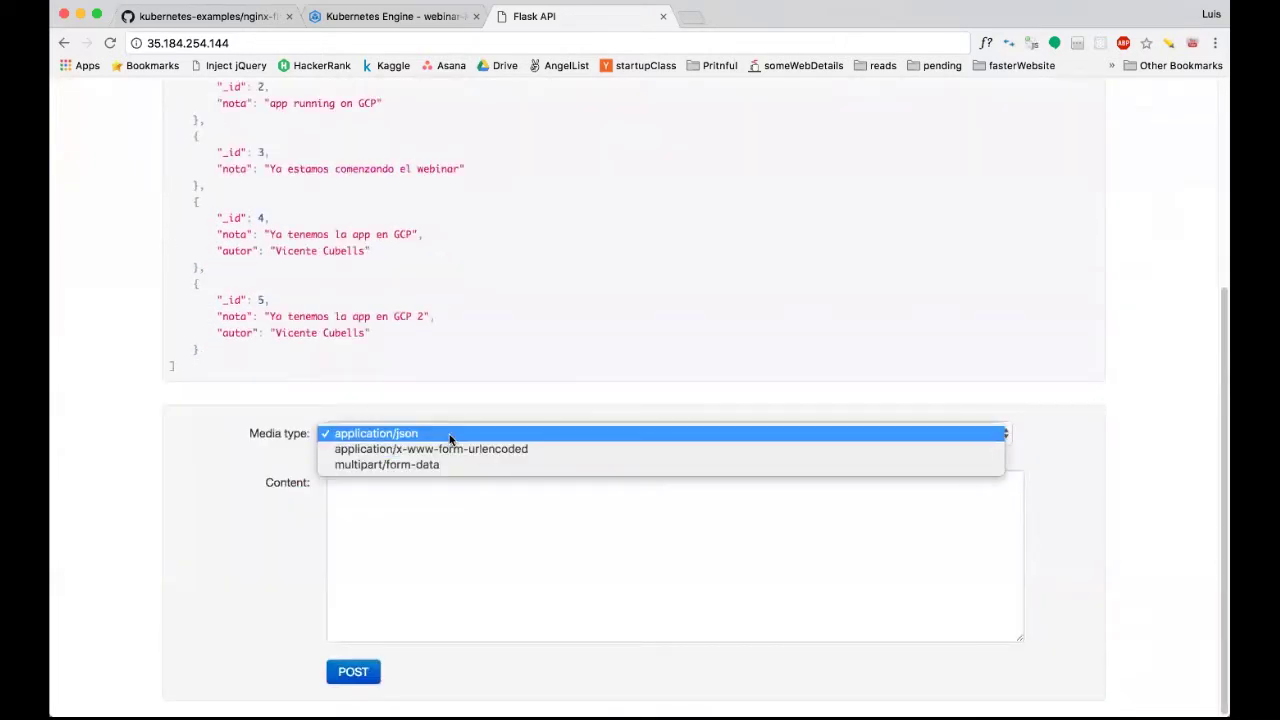
pyautogui.click(449, 434)
pyautogui.moveTo(232, 348); pyautogui.dragTo(188, 278)
pyautogui.hotkey('ctrl', 'c')
pyautogui.click(385, 479)
pyautogui.hotkey('ctrl', 'v')
pyautogui.click(396, 498)
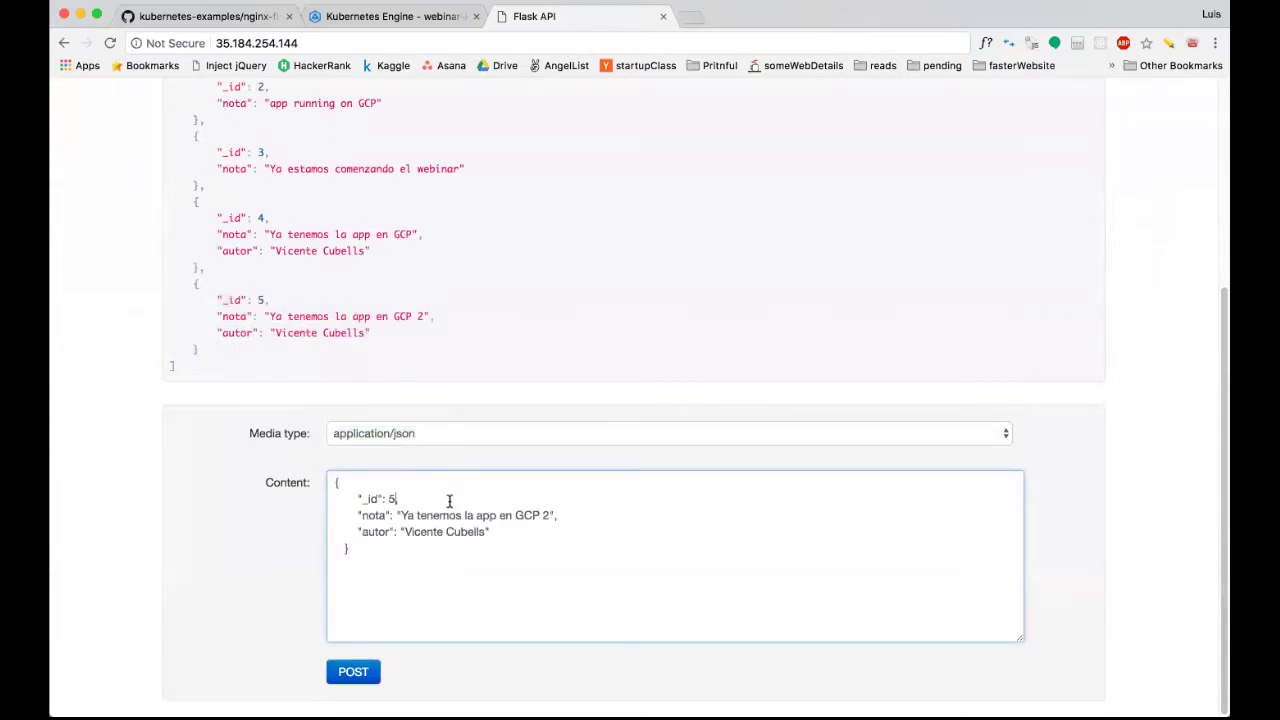
pyautogui.press('BackSpace')
pyautogui.write('6')
# Set nota to 'Estamos en el Webinar de Marzo 29 para Kubernetes en GCP', change autor, POST, reload.
pyautogui.moveTo(548, 515); pyautogui.dragTo(403, 515)
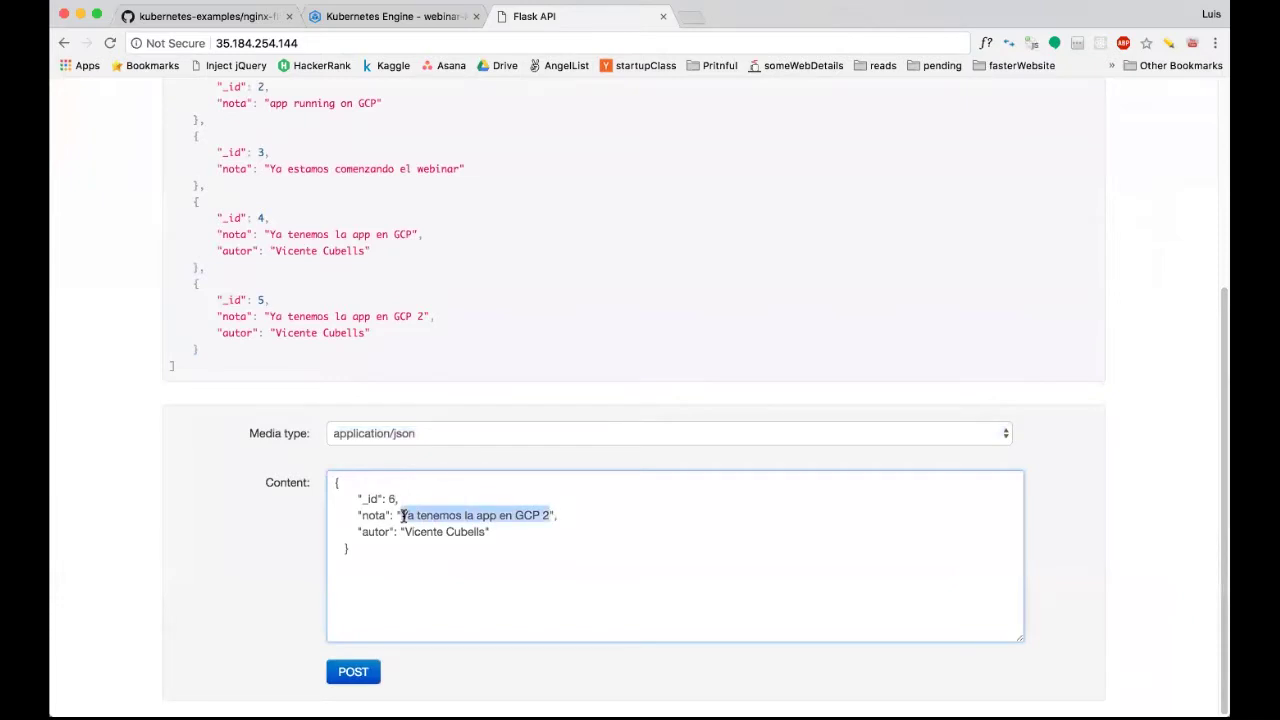
pyautogui.write('Estamos ')
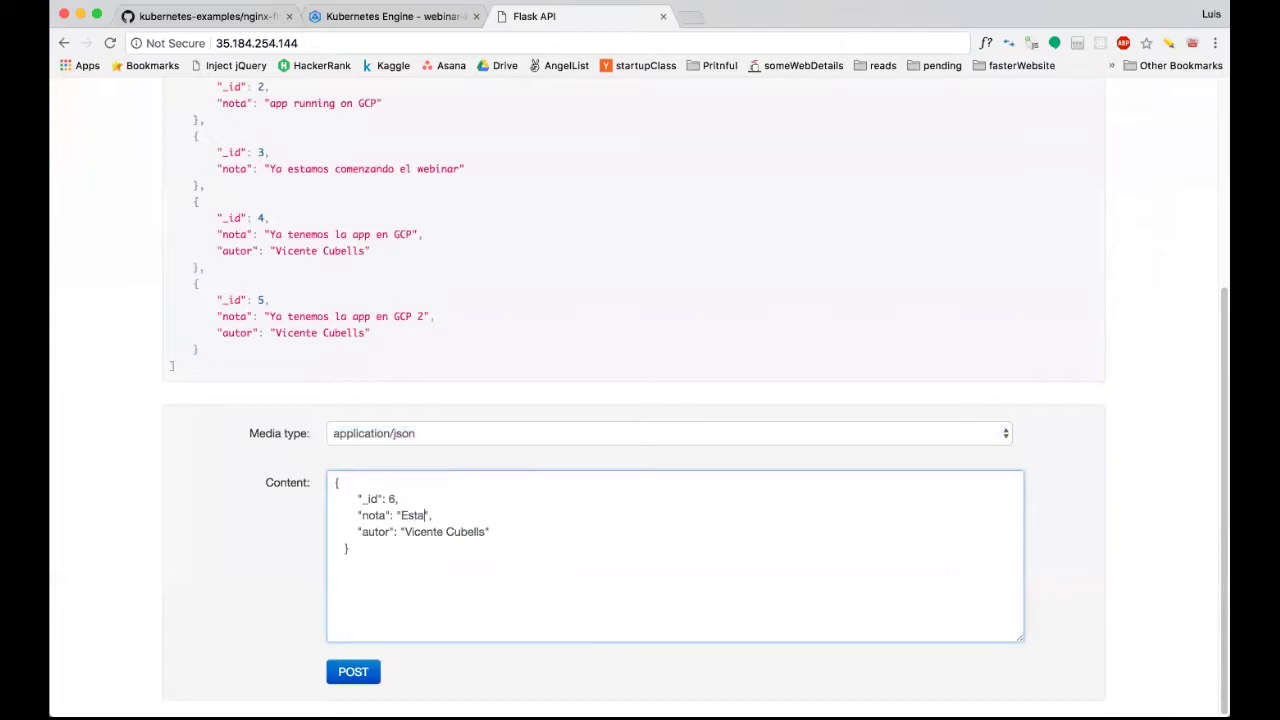
pyautogui.write('en el Webinar ')
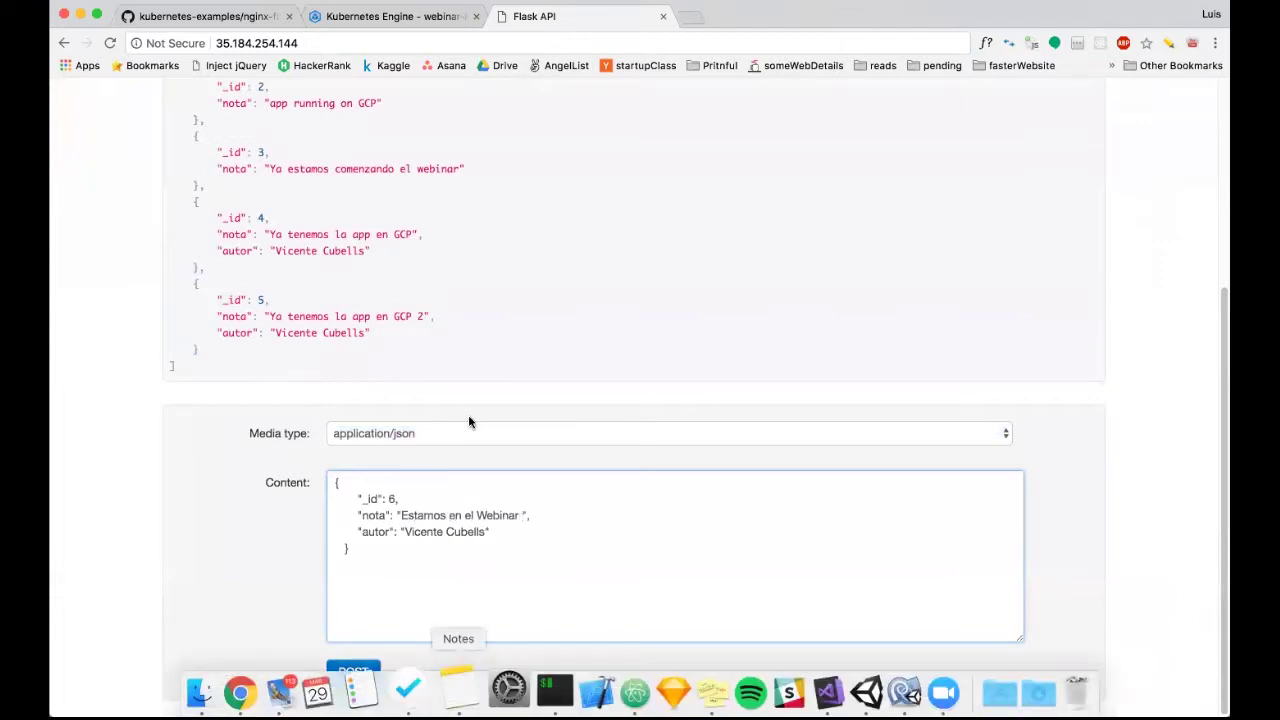
pyautogui.write('de Marzo')
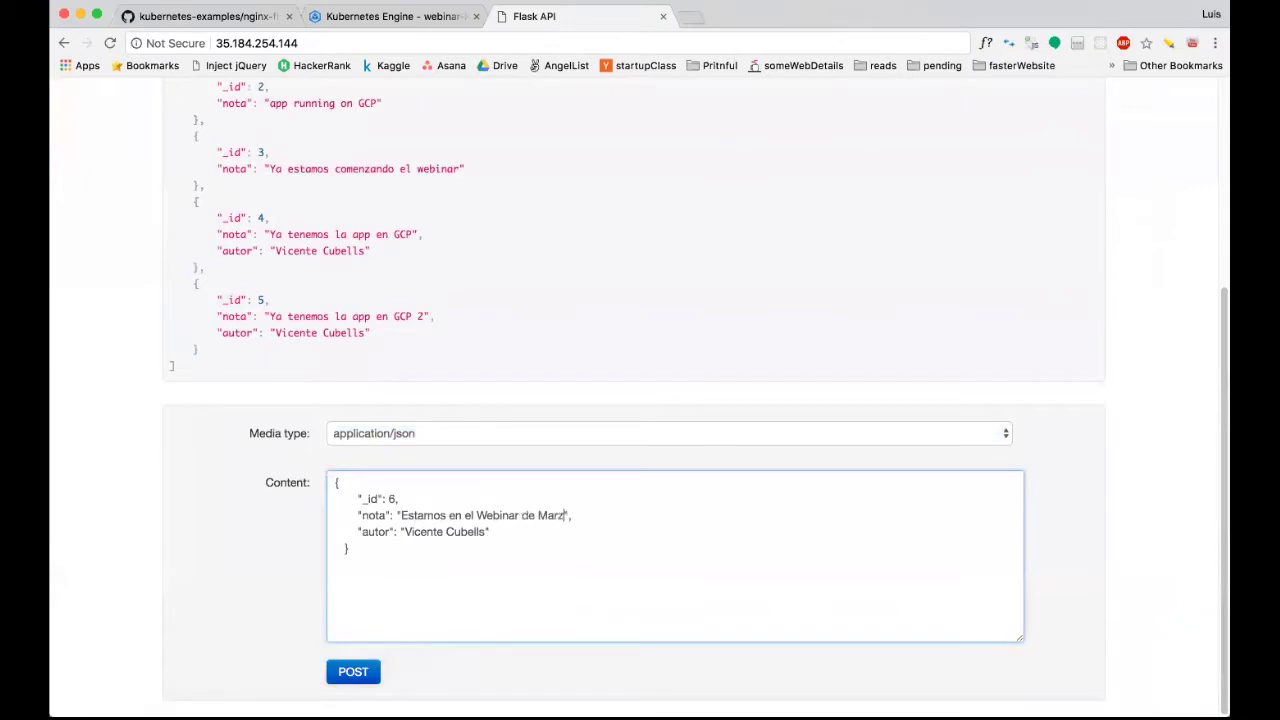
pyautogui.write(' 29 para Kubernetes en')
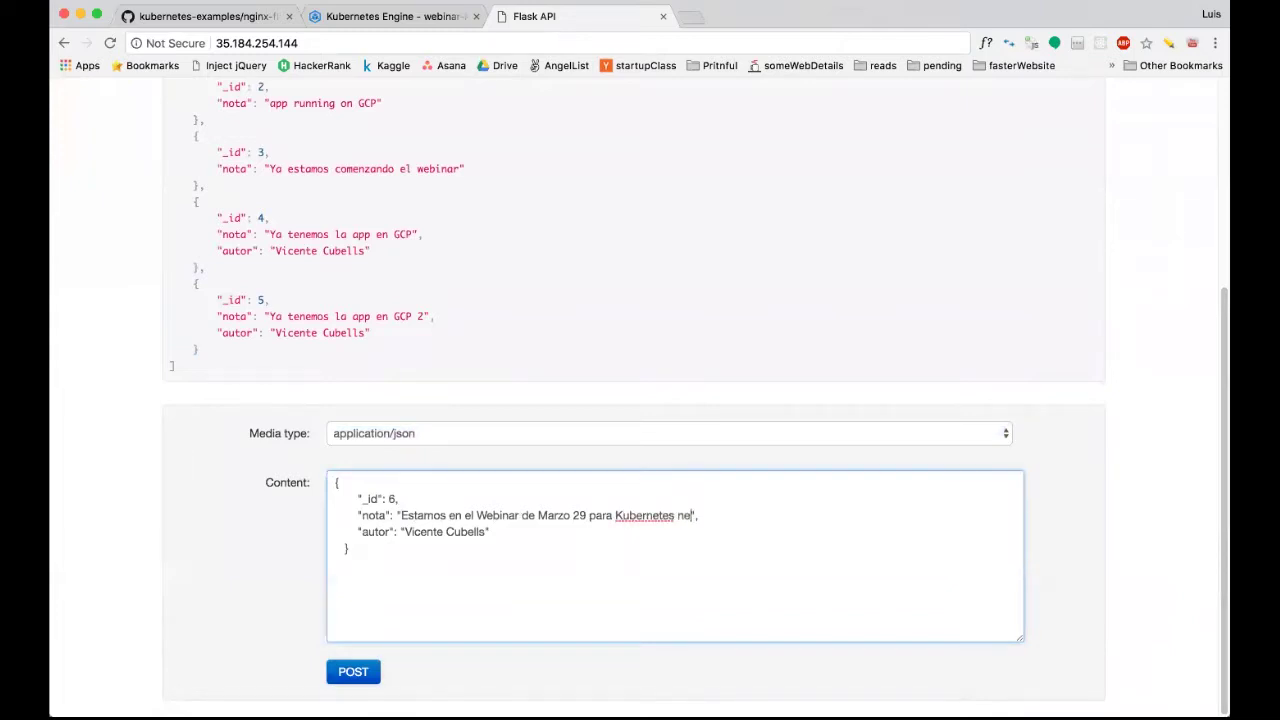
pyautogui.write(' GCP')
pyautogui.click(487, 531)
pyautogui.press('BackSpace')
pyautogui.press('BackSpace')
pyautogui.press('BackSpace')
pyautogui.press('BackSpace')
pyautogui.press('BackSpace')
pyautogui.press('BackSpace')
pyautogui.press('BackSpace')
pyautogui.press('BackSpace')
pyautogui.press('BackSpace')
pyautogui.press('BackSpace')
pyautogui.press('BackSpace')
pyautogui.press('BackSpace')
pyautogui.press('BackSpace')
pyautogui.press('BackSpace')
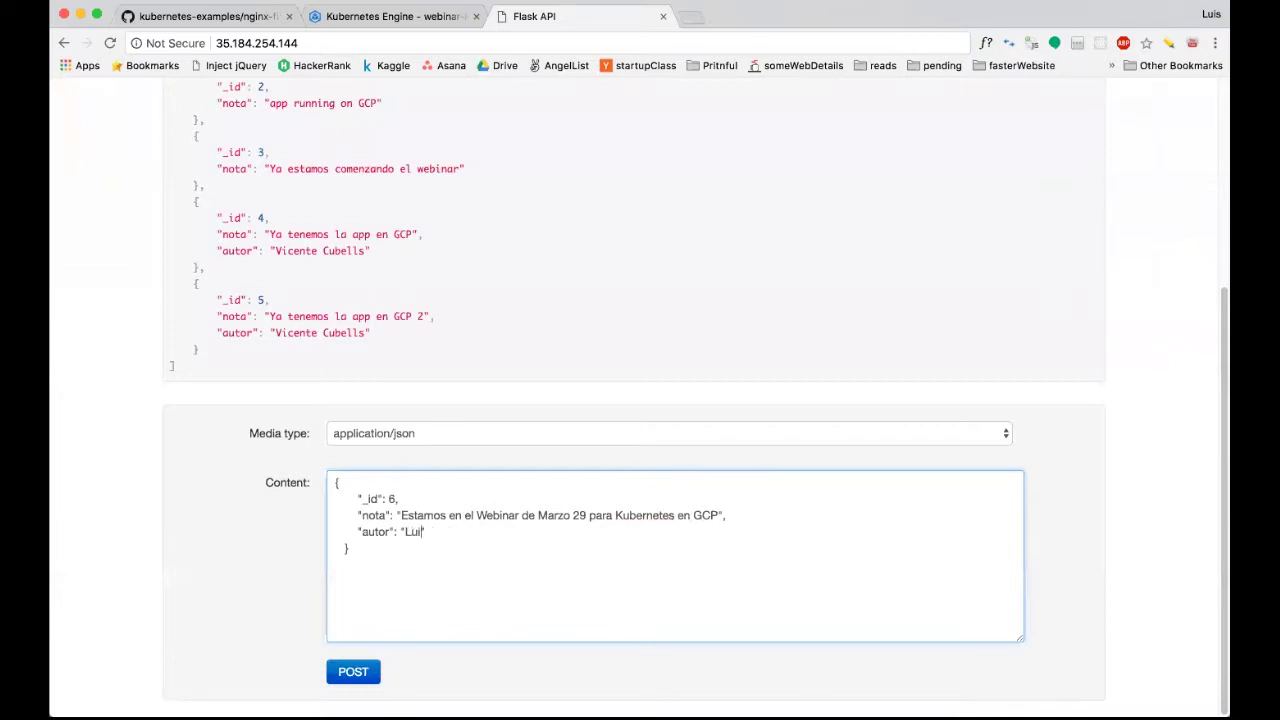
pyautogui.click(366, 676)
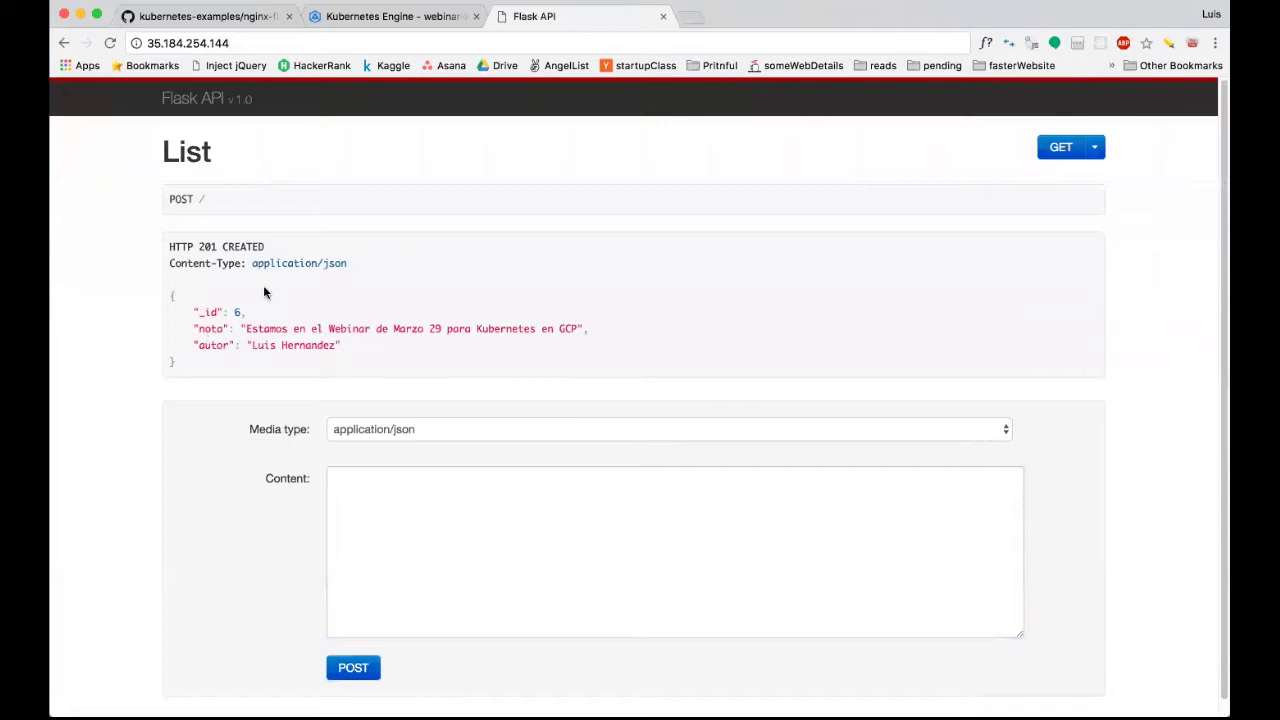
pyautogui.click(1074, 155)
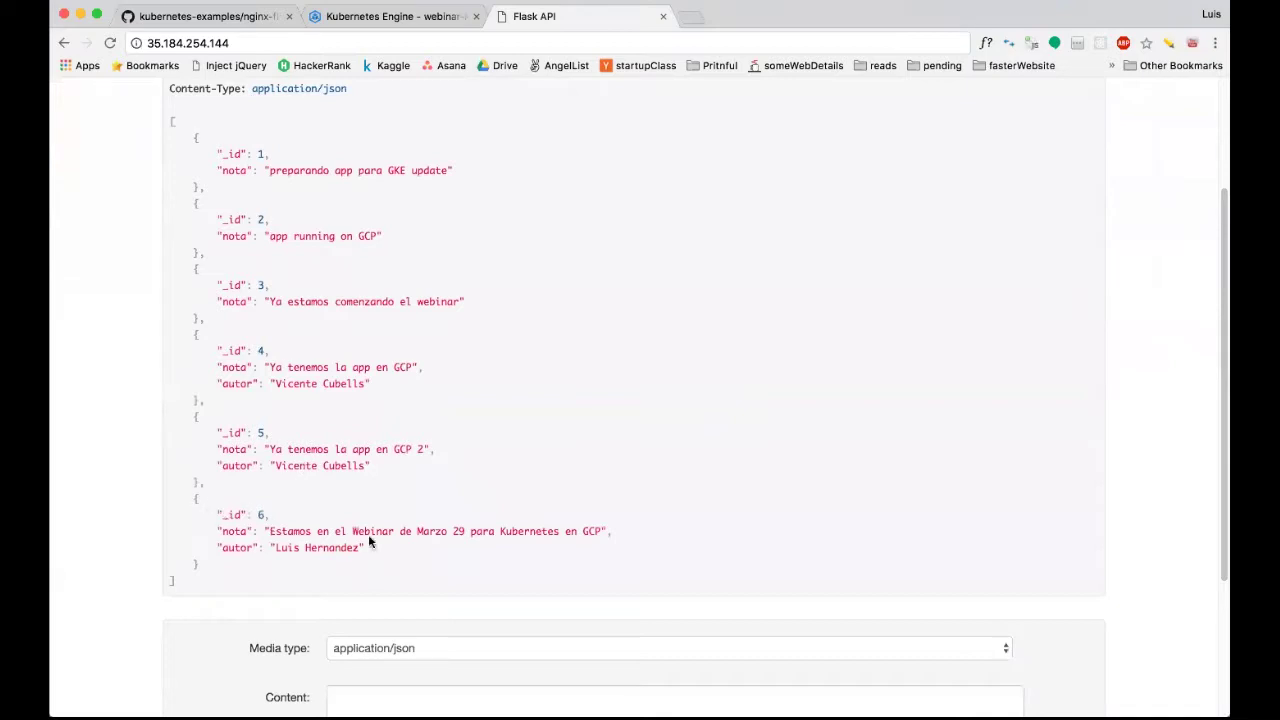
# Confirm note 6 closes the six-note GET / response.
pyautogui.moveTo(222, 514); pyautogui.dragTo(396, 548)
pyautogui.scroll(-4, 396, 546)
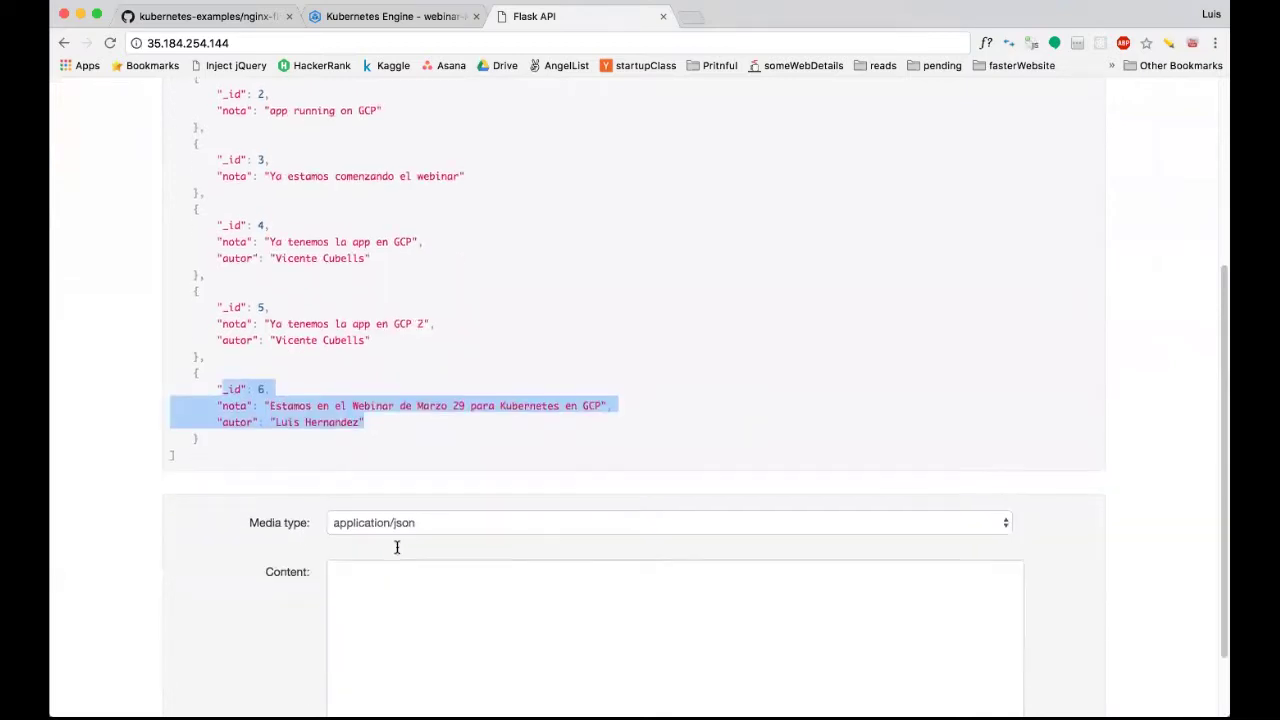
pyautogui.scroll(7, 427, 126)
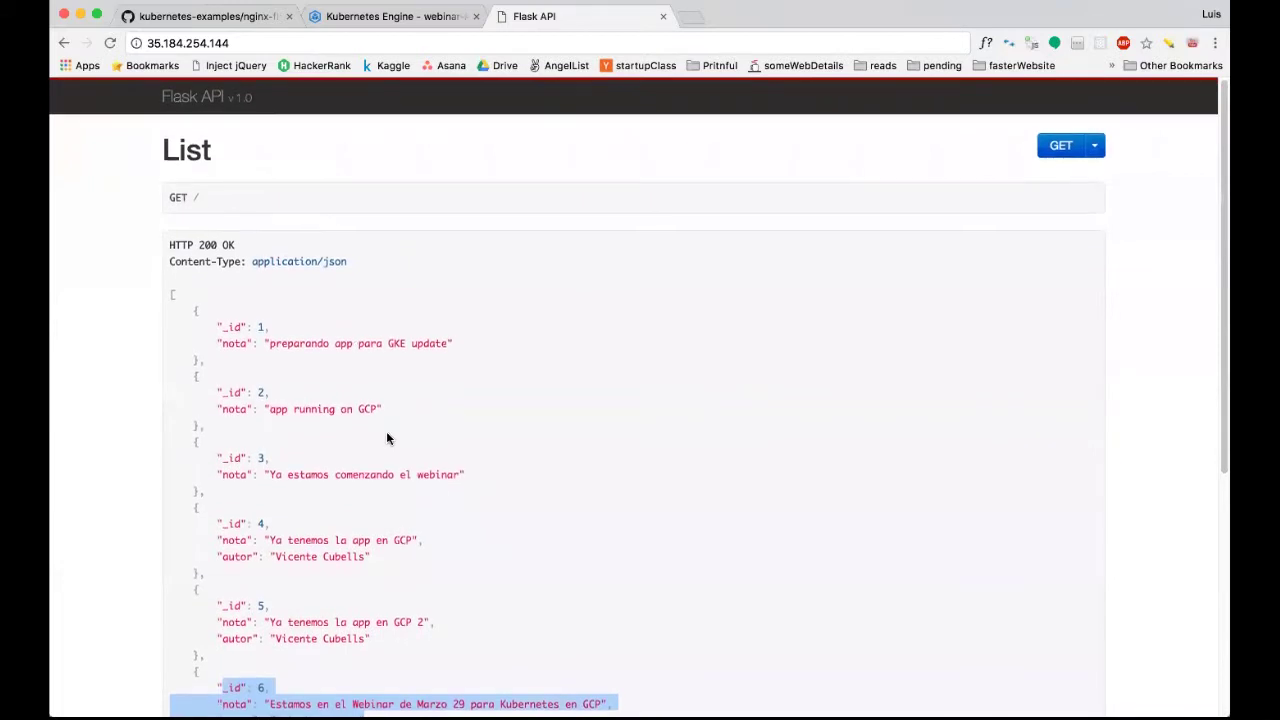
pyautogui.scroll(-3, 388, 435)
pyautogui.scroll(4, 340, 362)
pyautogui.scroll(-3, 340, 358)
pyautogui.scroll(-3, 340, 358)
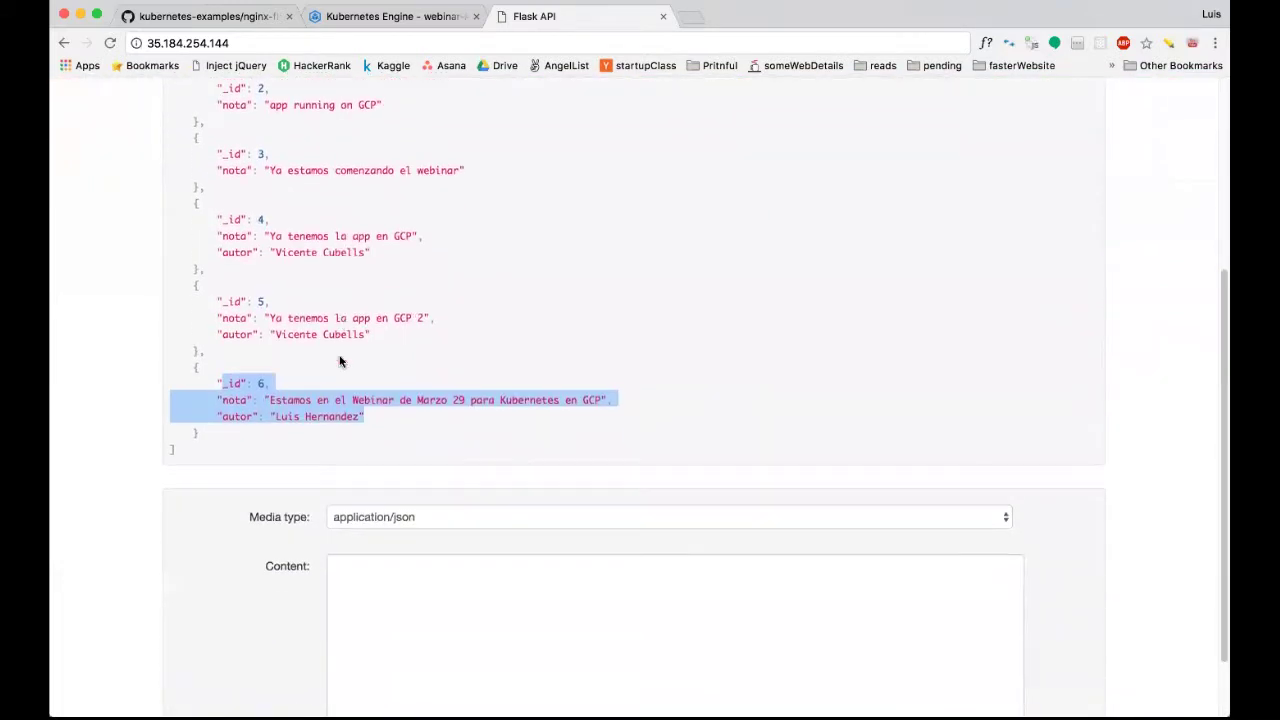
pyautogui.scroll(5, 340, 360)
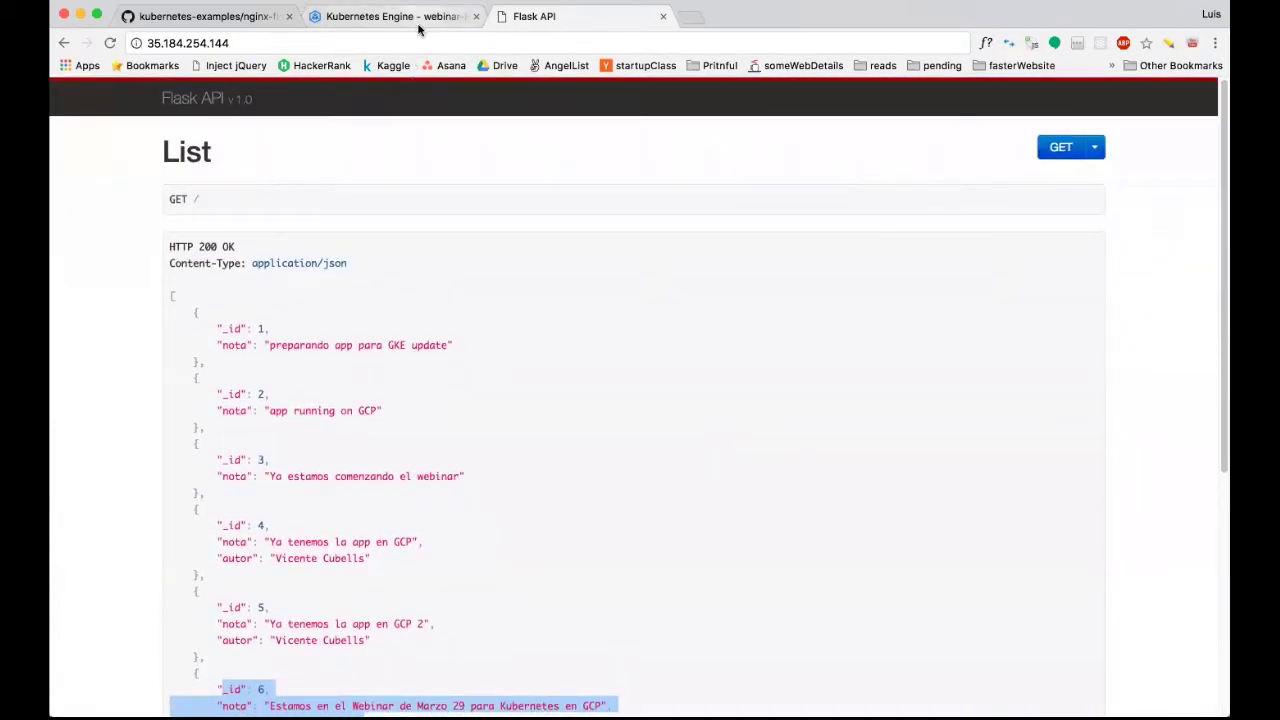
pyautogui.click(412, 18)
pyautogui.click(243, 18)
# Select the README's 'kubectl delete -f proxy-api.yaml' command, then return to the proxy-api Pod details.
pyautogui.scroll(-1, 373, 508)
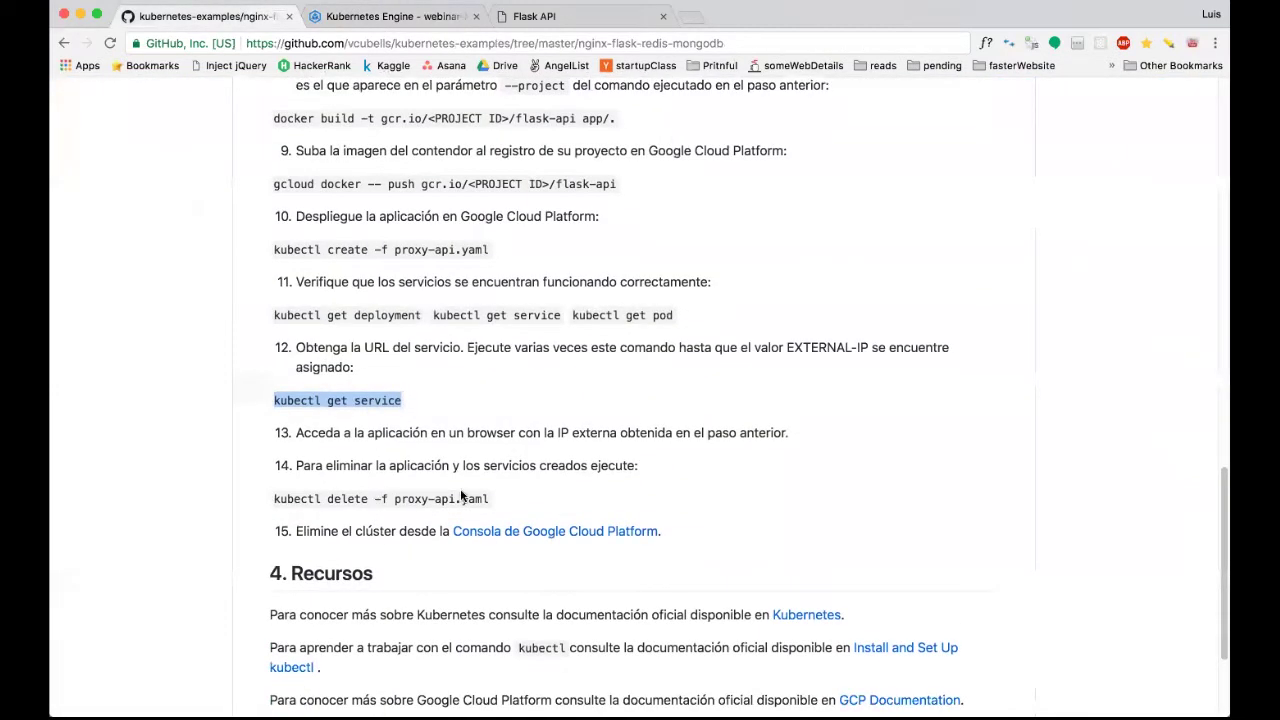
pyautogui.moveTo(486, 497); pyautogui.dragTo(393, 499)
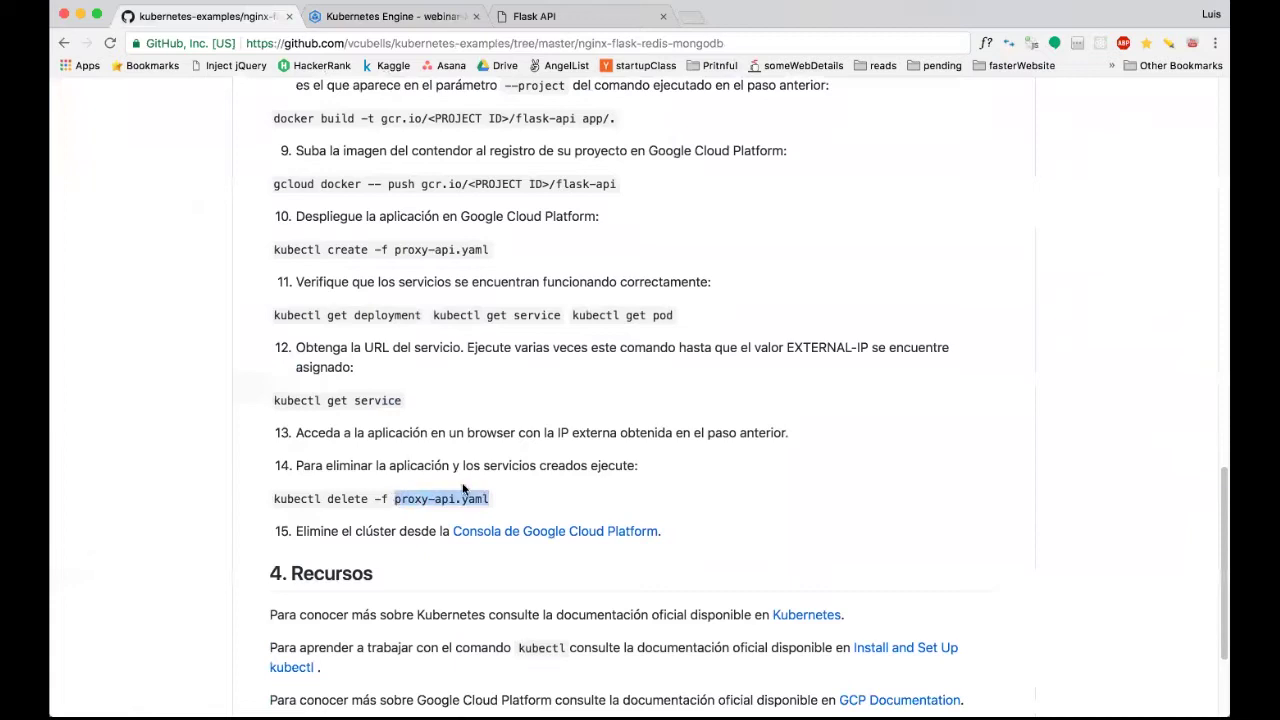
pyautogui.tripleClick(340, 497)
pyautogui.click(424, 28)
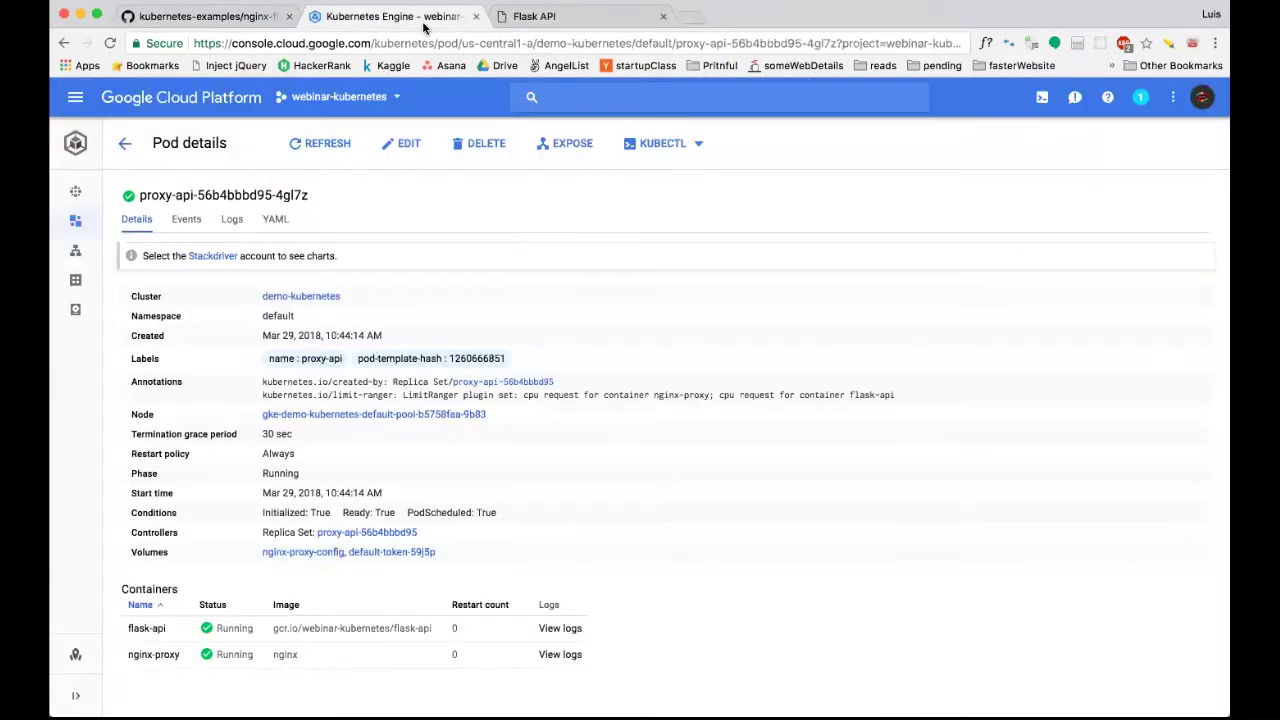
# Open the proxy-api Deployment details from Workloads, showing its five Running pods.
pyautogui.moveTo(91, 251)
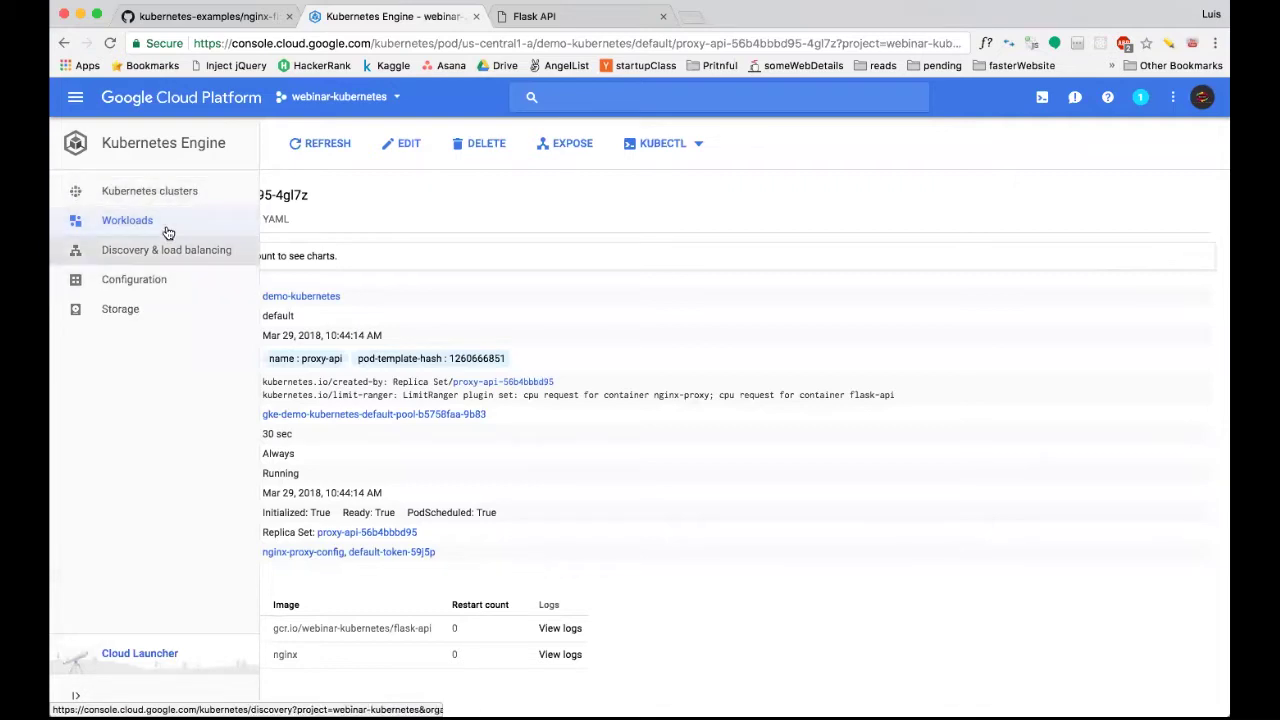
pyautogui.click(168, 225)
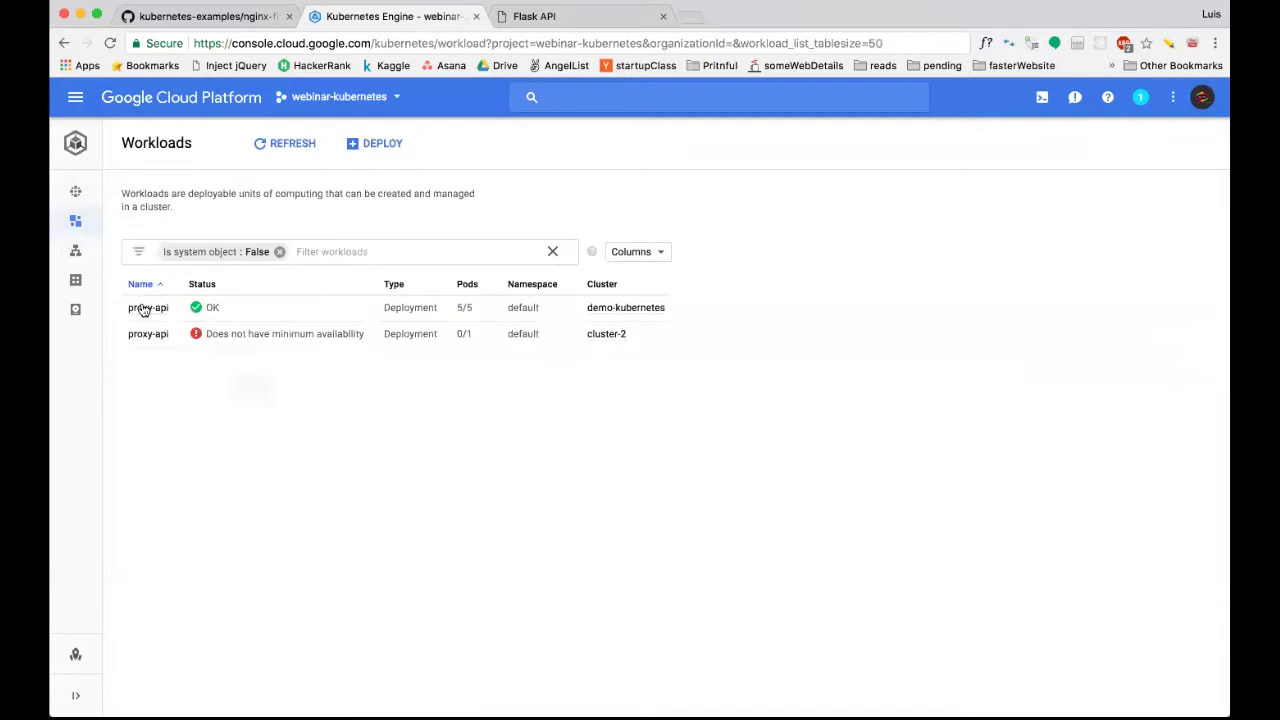
pyautogui.click(140, 308)
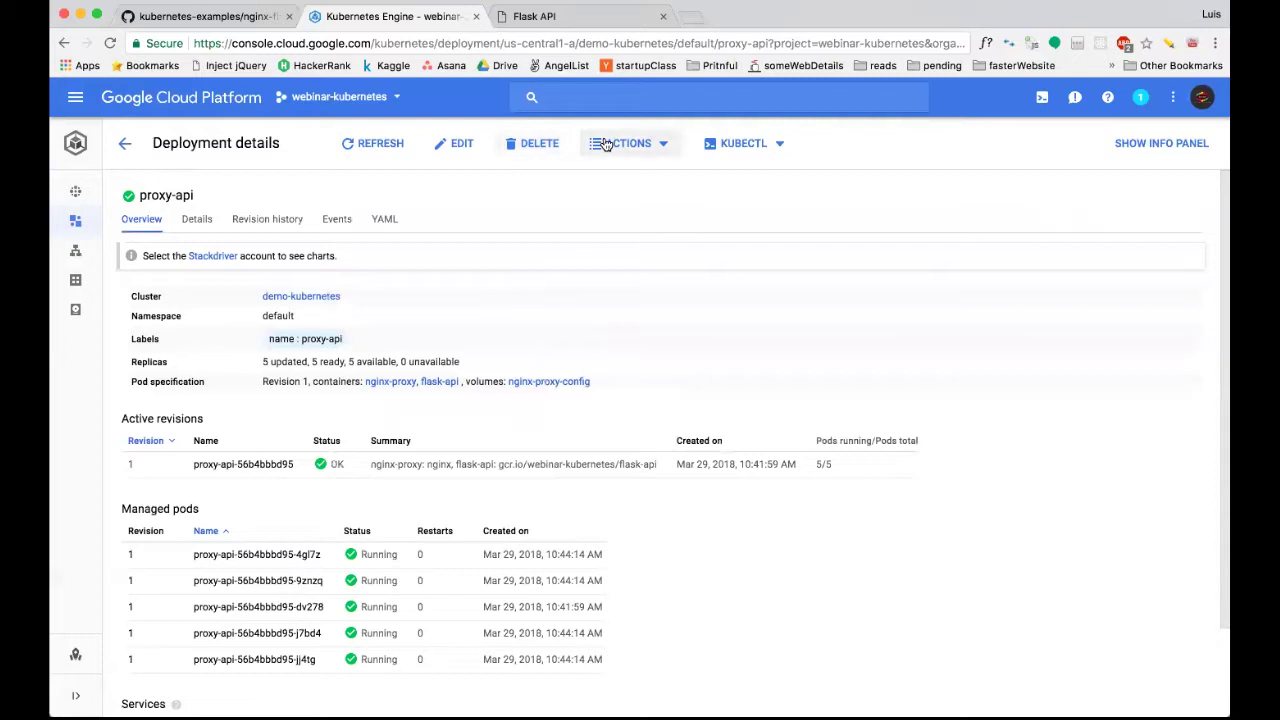
pyautogui.click(661, 149)
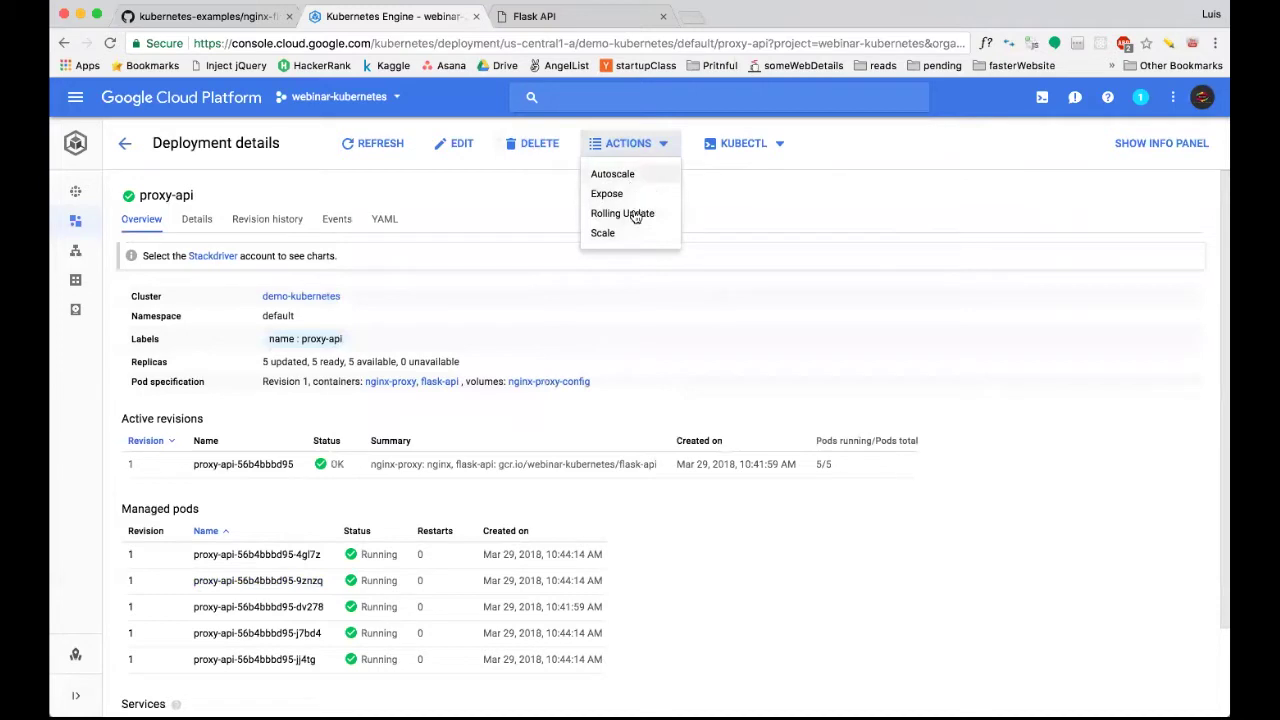
# Choose Rolling Update from the proxy-api deployment's ACTIONS menu.
pyautogui.click(634, 214)
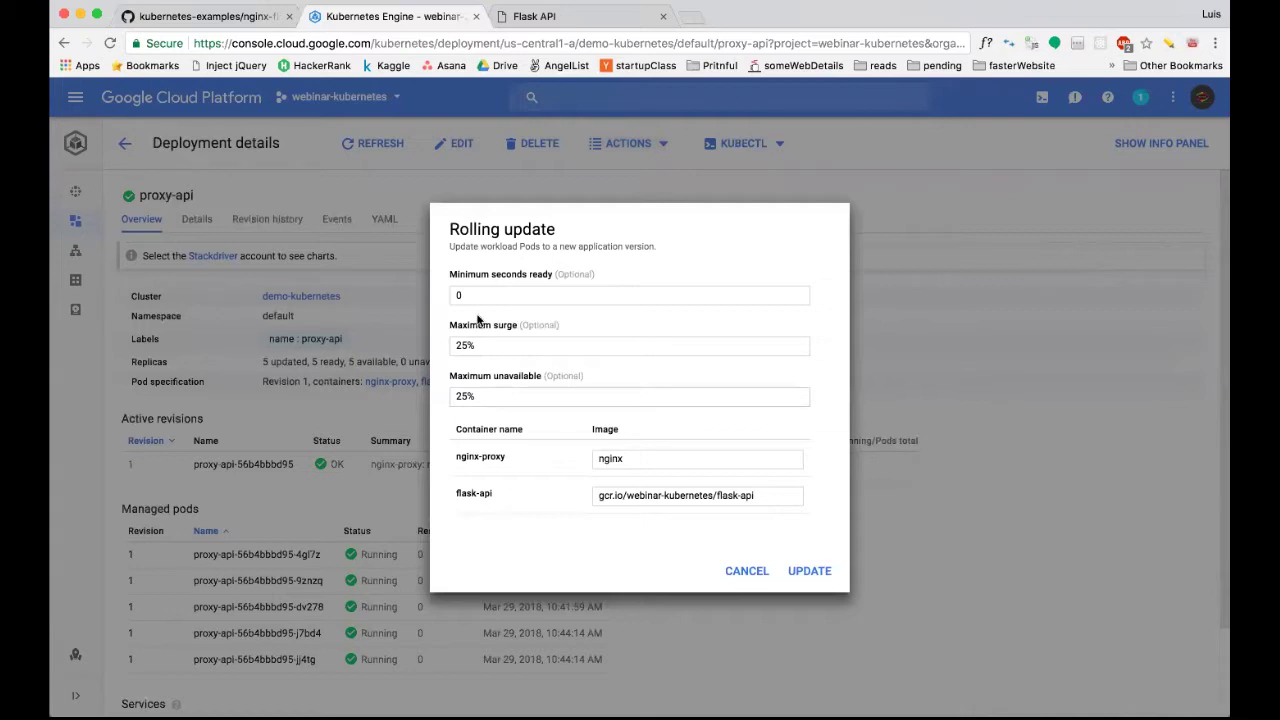
# Set Minimum seconds ready to 5 in the Rolling update dialog.
pyautogui.doubleClick(482, 397)
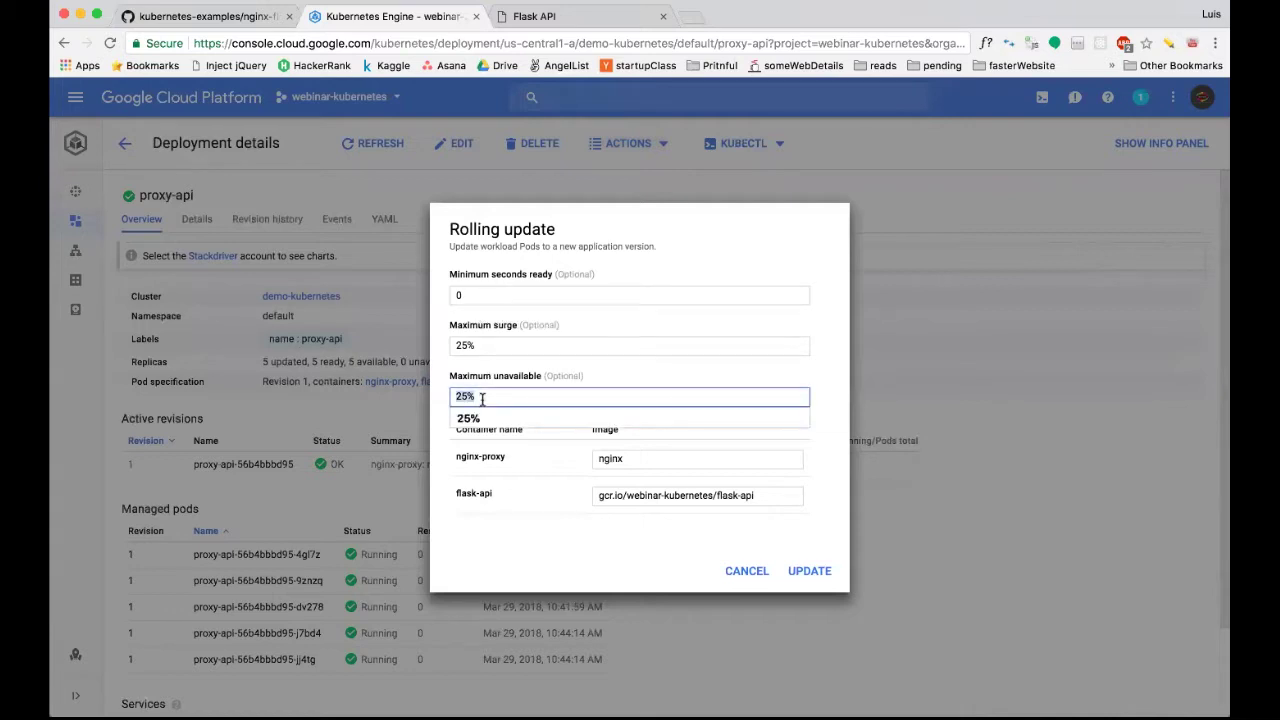
pyautogui.click(485, 397)
pyautogui.hotkey('shift', 'Tab')
pyautogui.press('Tab')
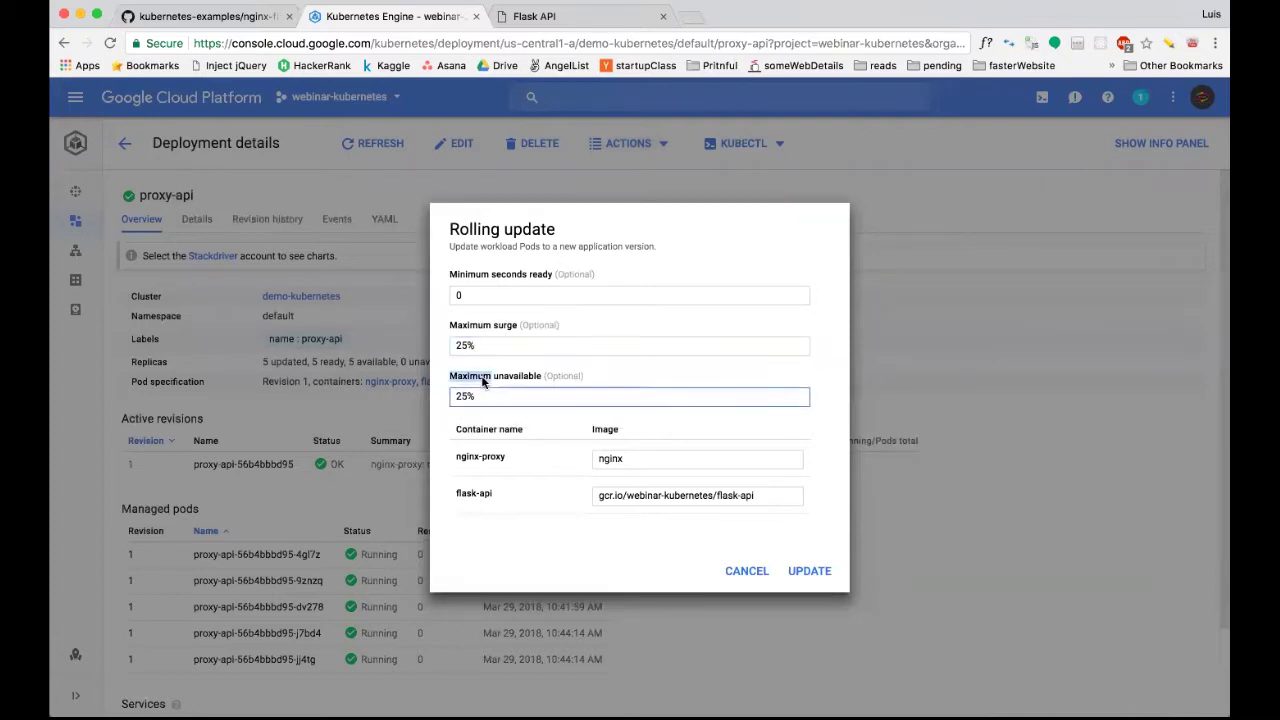
pyautogui.doubleClick(473, 396)
pyautogui.click(475, 396)
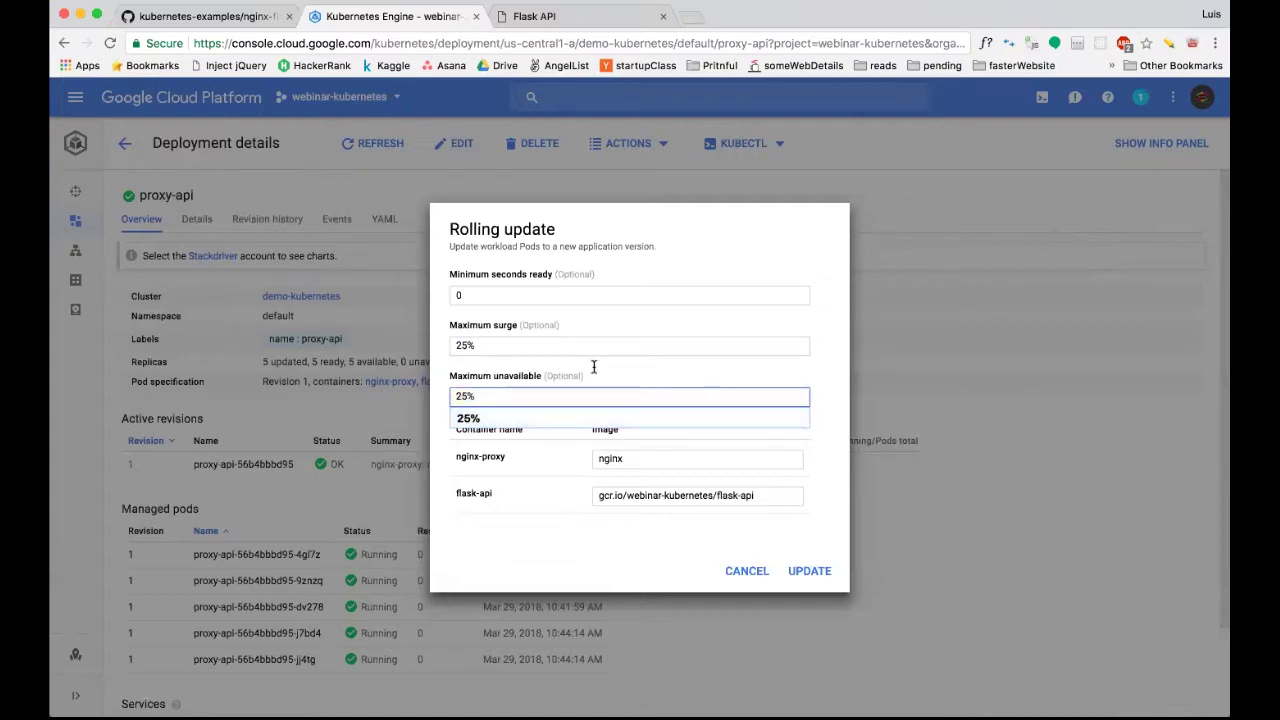
pyautogui.click(490, 345)
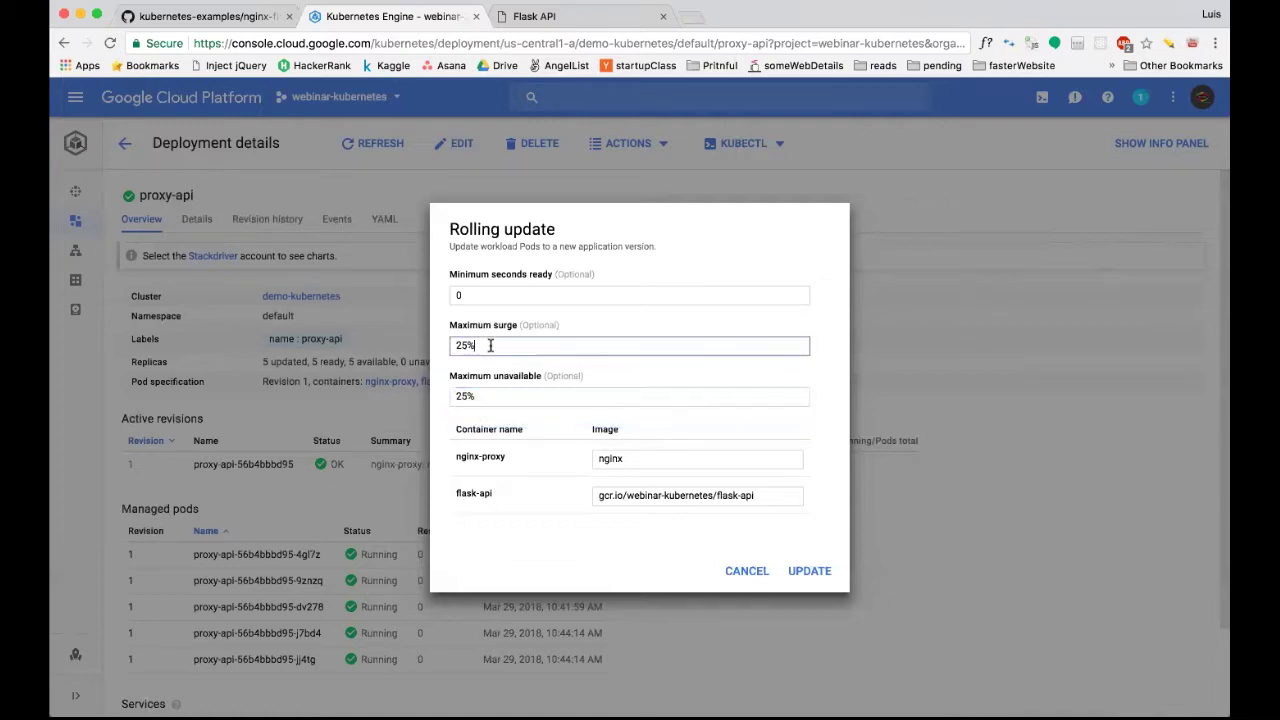
pyautogui.click(483, 393)
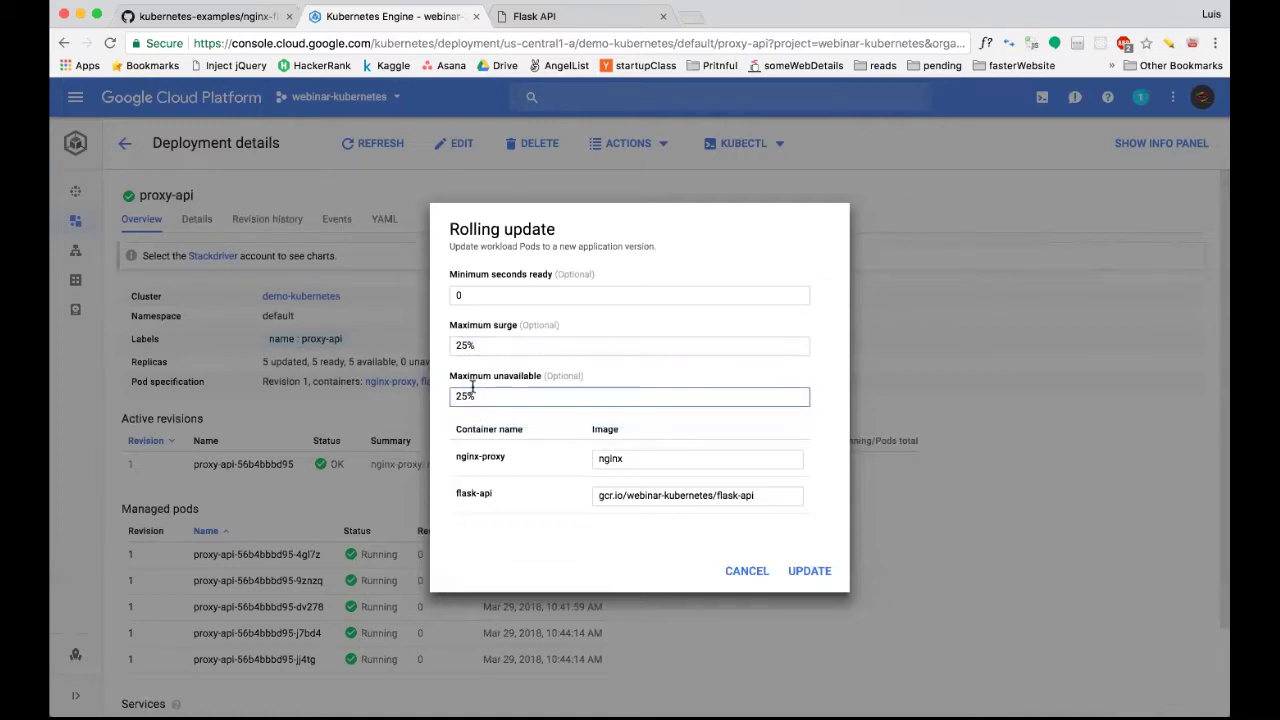
pyautogui.click(470, 292)
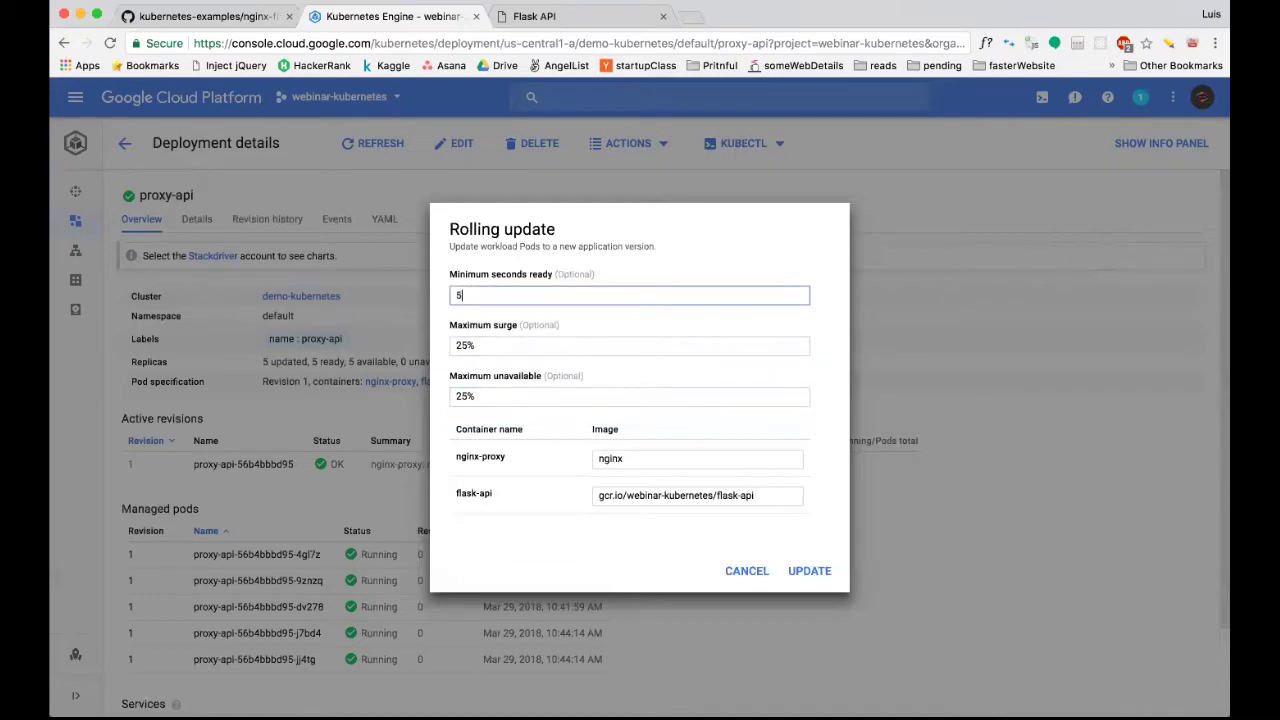
pyautogui.click(486, 395)
pyautogui.moveTo(450, 392); pyautogui.dragTo(472, 394)
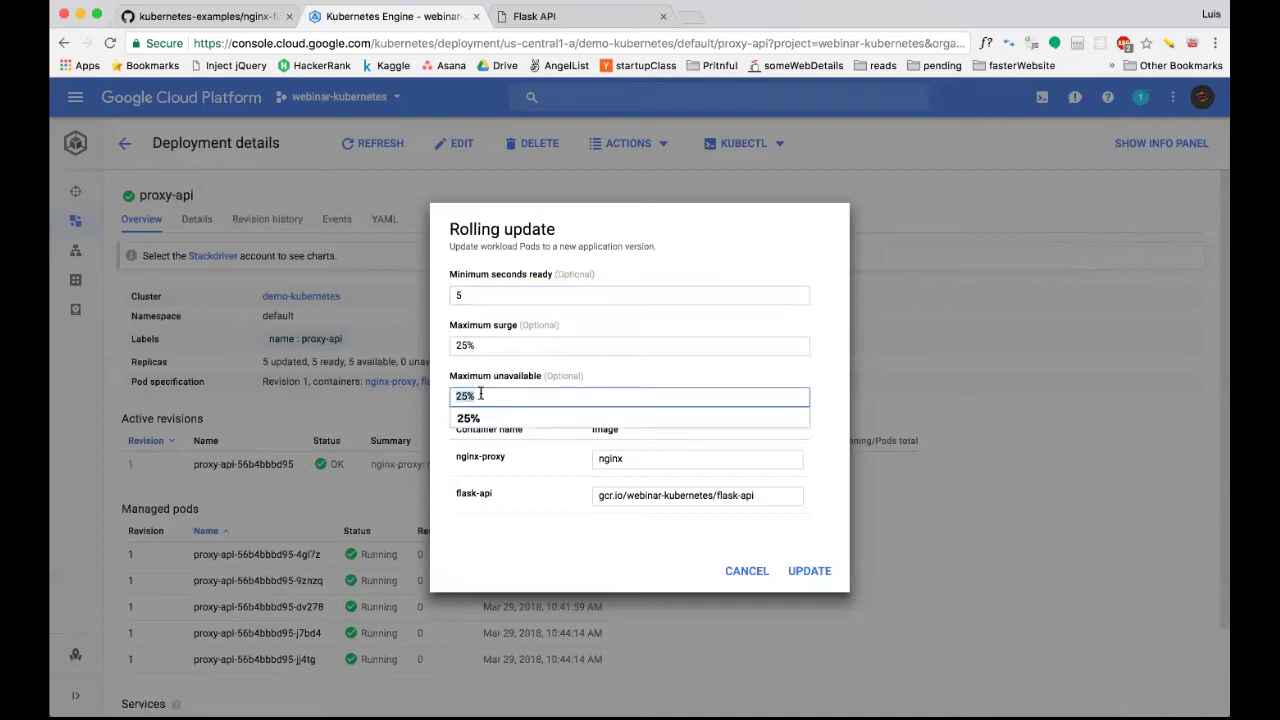
pyautogui.click(490, 342)
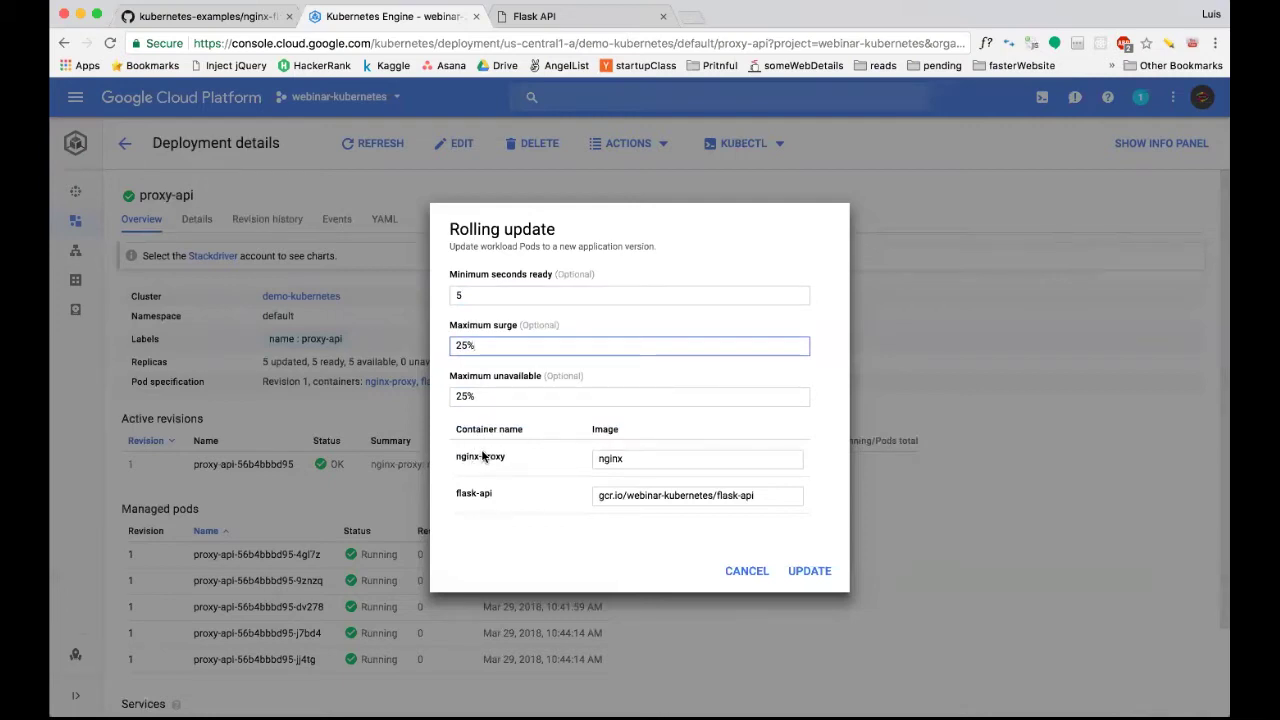
# Change the nginx-proxy container image to nginx:1.12 and submit the update.
pyautogui.click(624, 458)
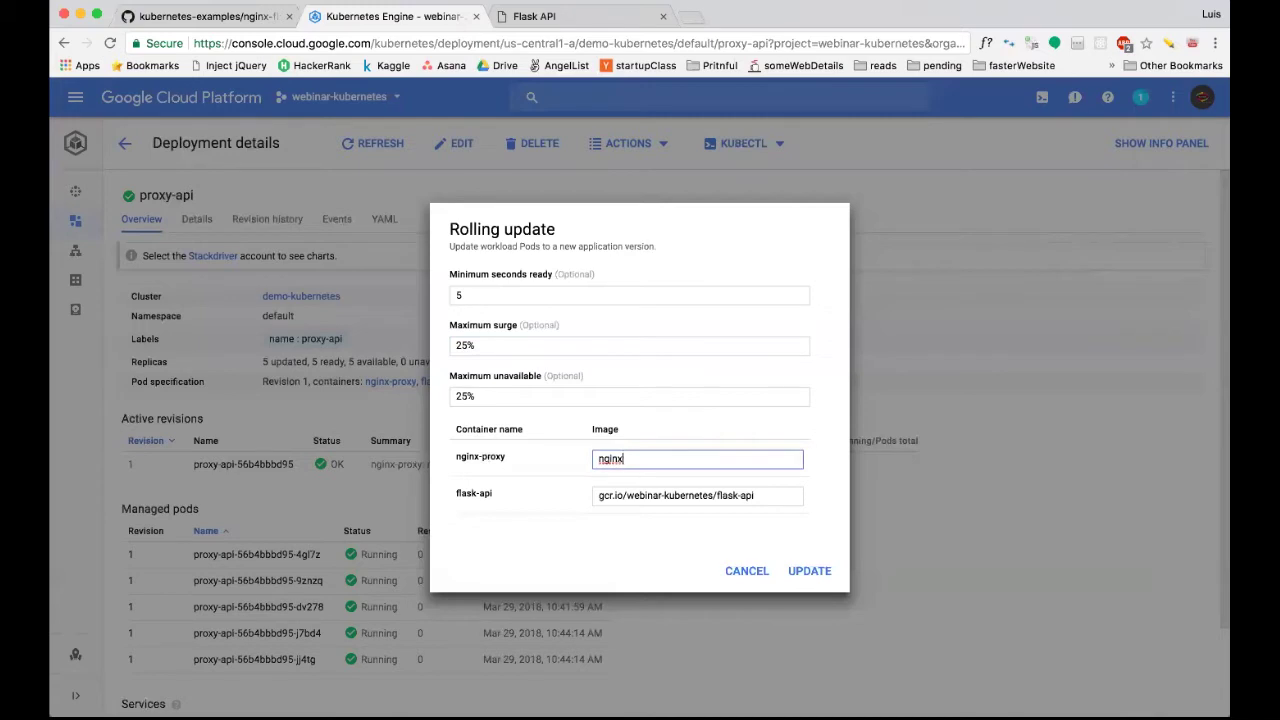
pyautogui.write(':1.12')
pyautogui.click(806, 571)
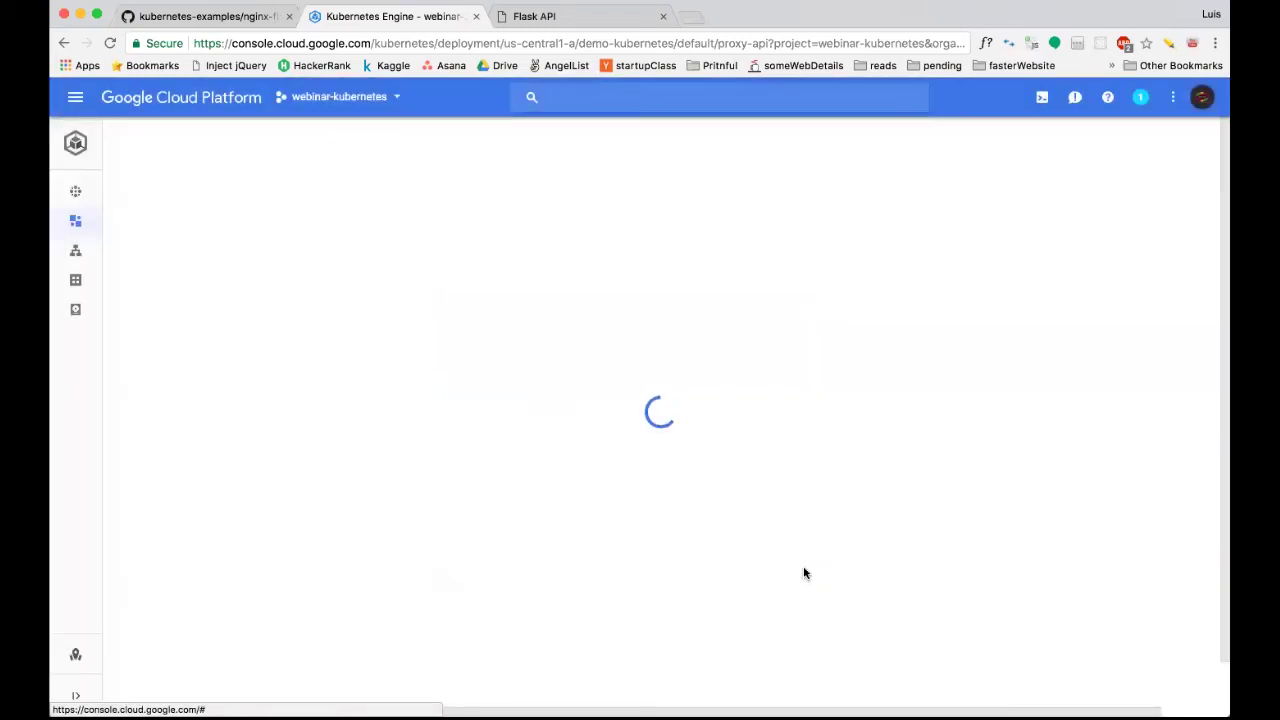
# Check Active revisions and Managed pods, reloading until revision-2 pods appear.
pyautogui.scroll(-3, 803, 568)
pyautogui.scroll(-1, 803, 568)
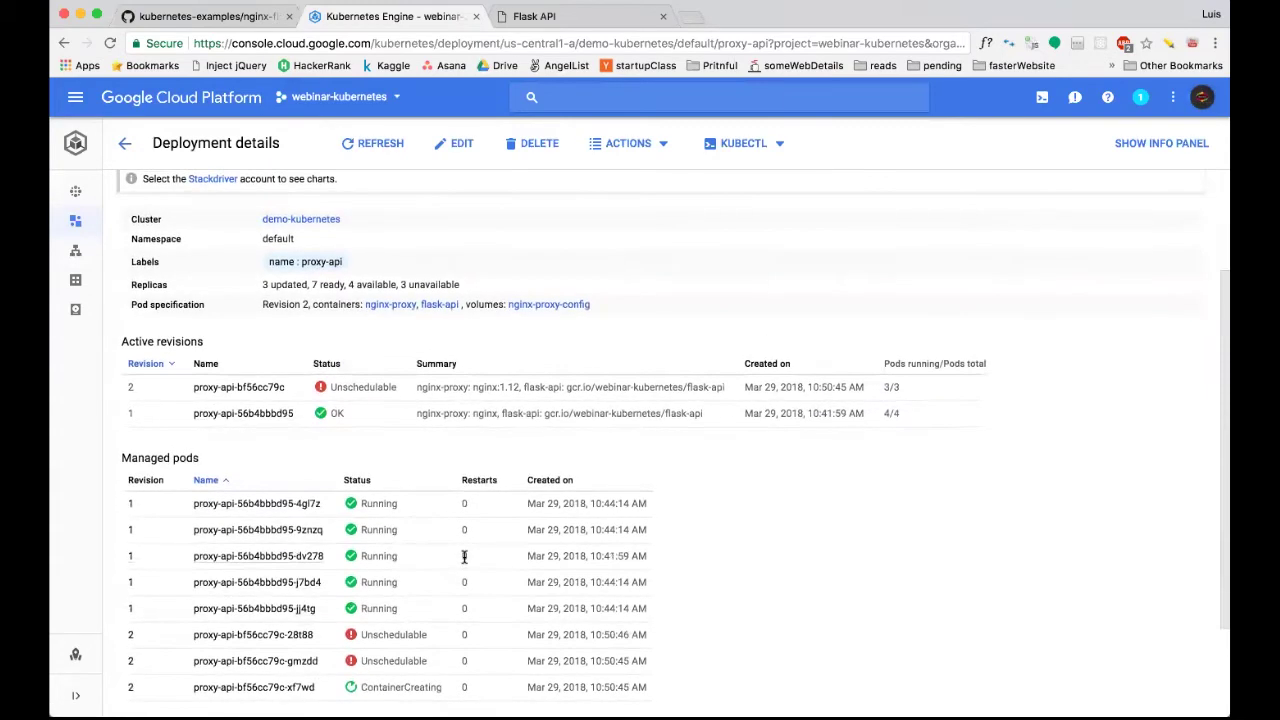
pyautogui.scroll(-1, 464, 557)
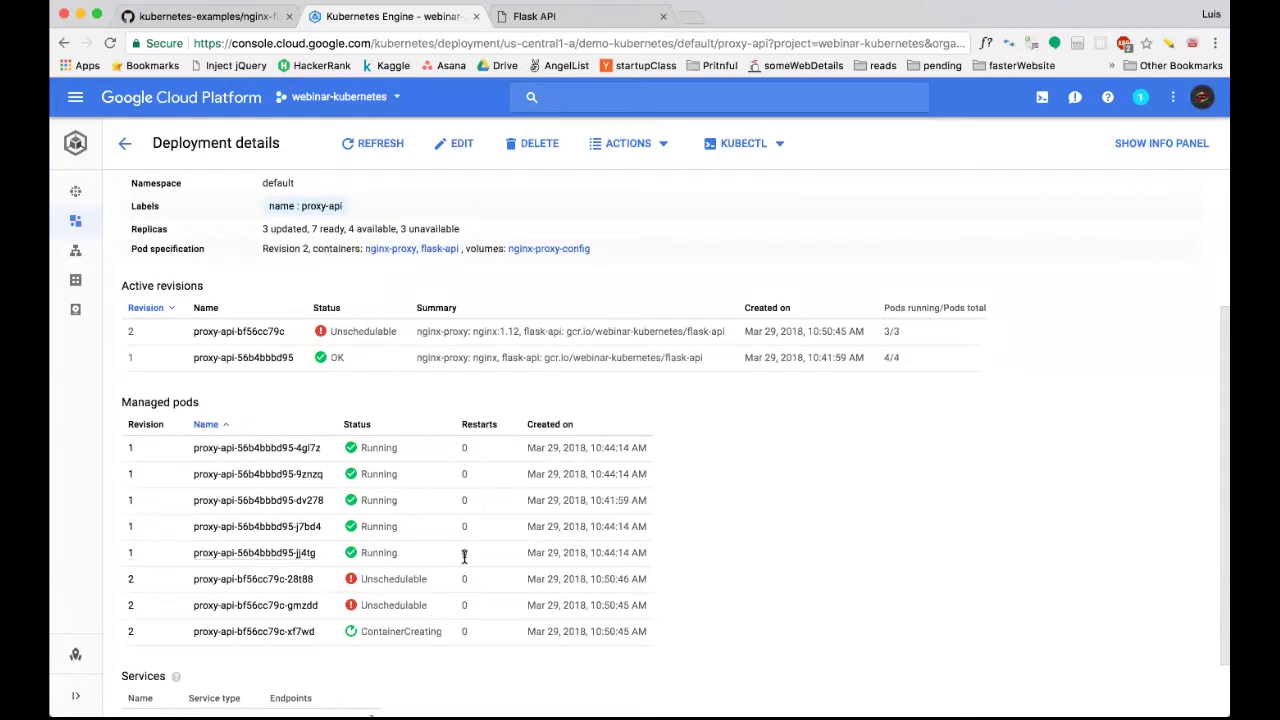
pyautogui.scroll(5, 464, 557)
pyautogui.scroll(-3, 464, 557)
pyautogui.scroll(5, 464, 557)
pyautogui.press('super+r')
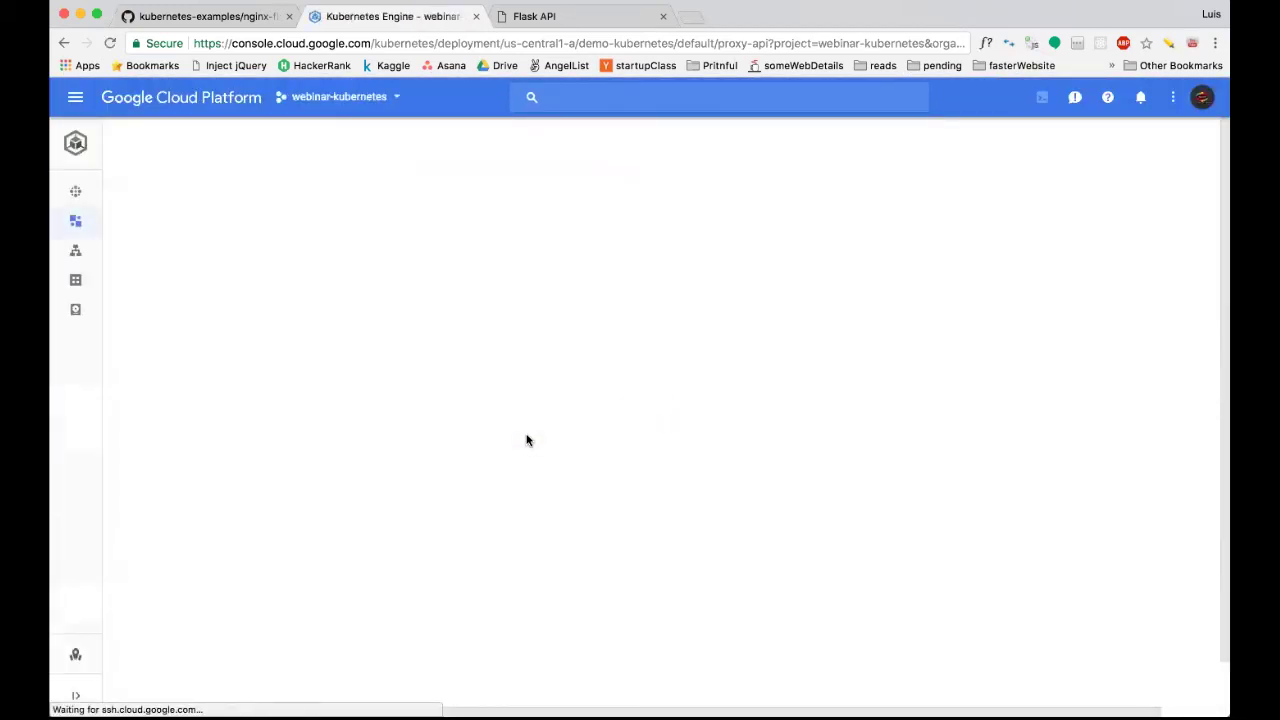
pyautogui.scroll(-4, 527, 440)
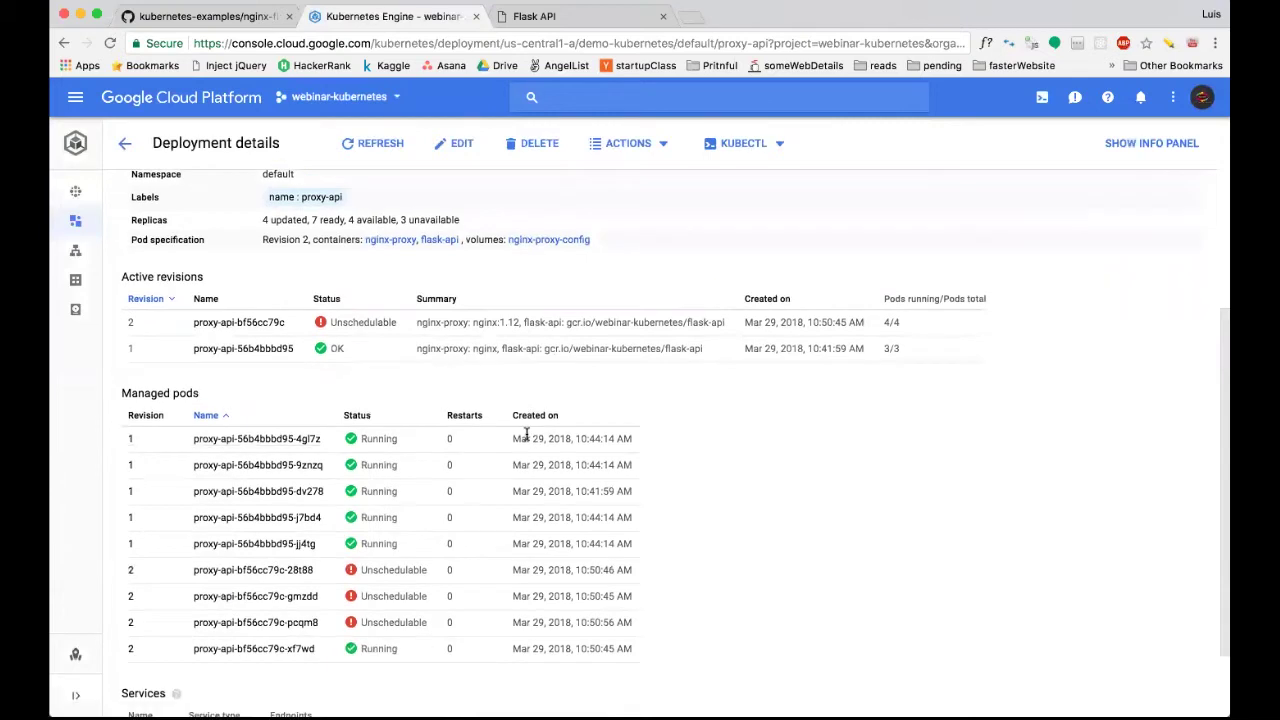
pyautogui.press('super+r')
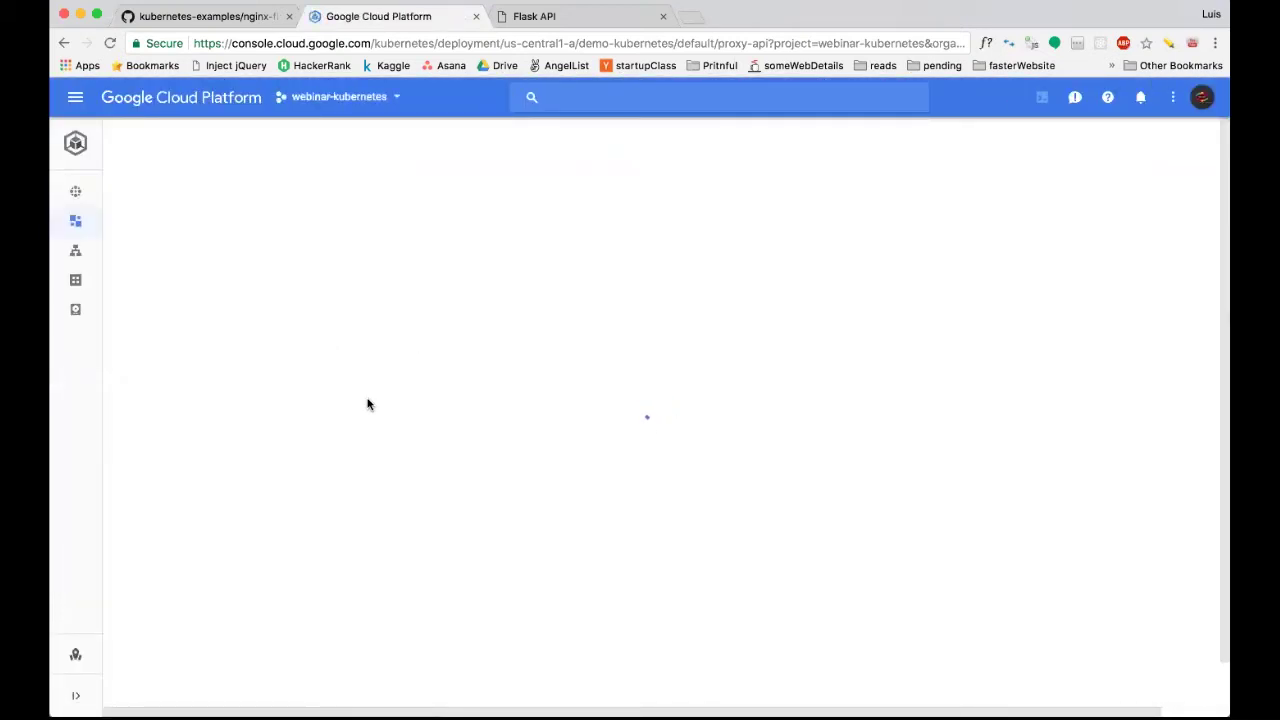
# Select all clusters, cluster-2 and demo-kubernetes, under Kubernetes clusters and confirm DELETE.
pyautogui.click(87, 194)
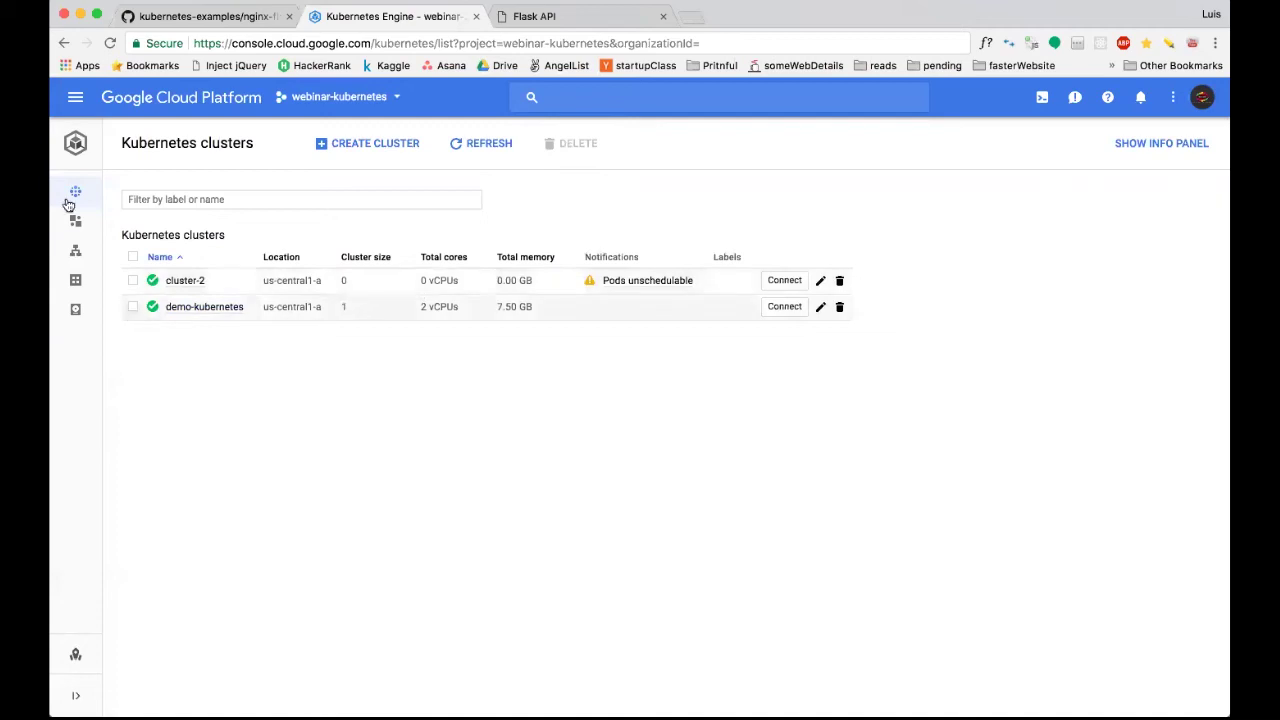
pyautogui.moveTo(72, 195)
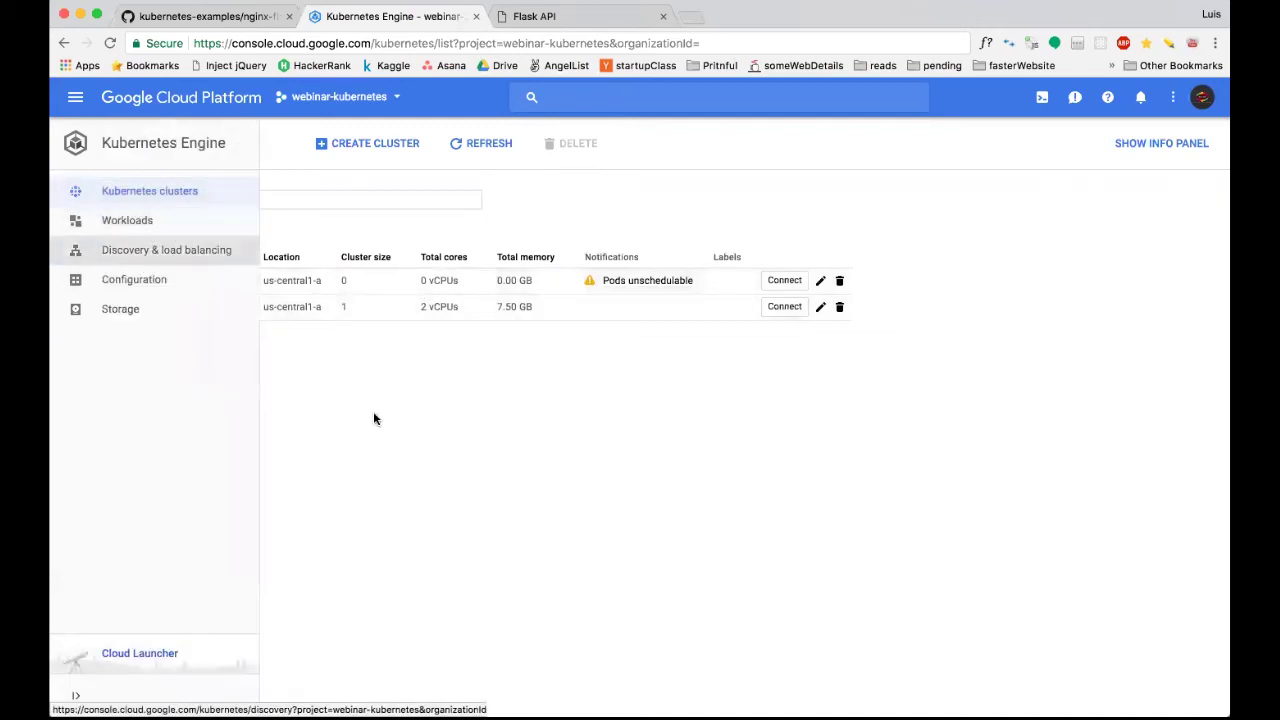
pyautogui.click(132, 259)
pyautogui.click(596, 147)
pyautogui.click(869, 452)
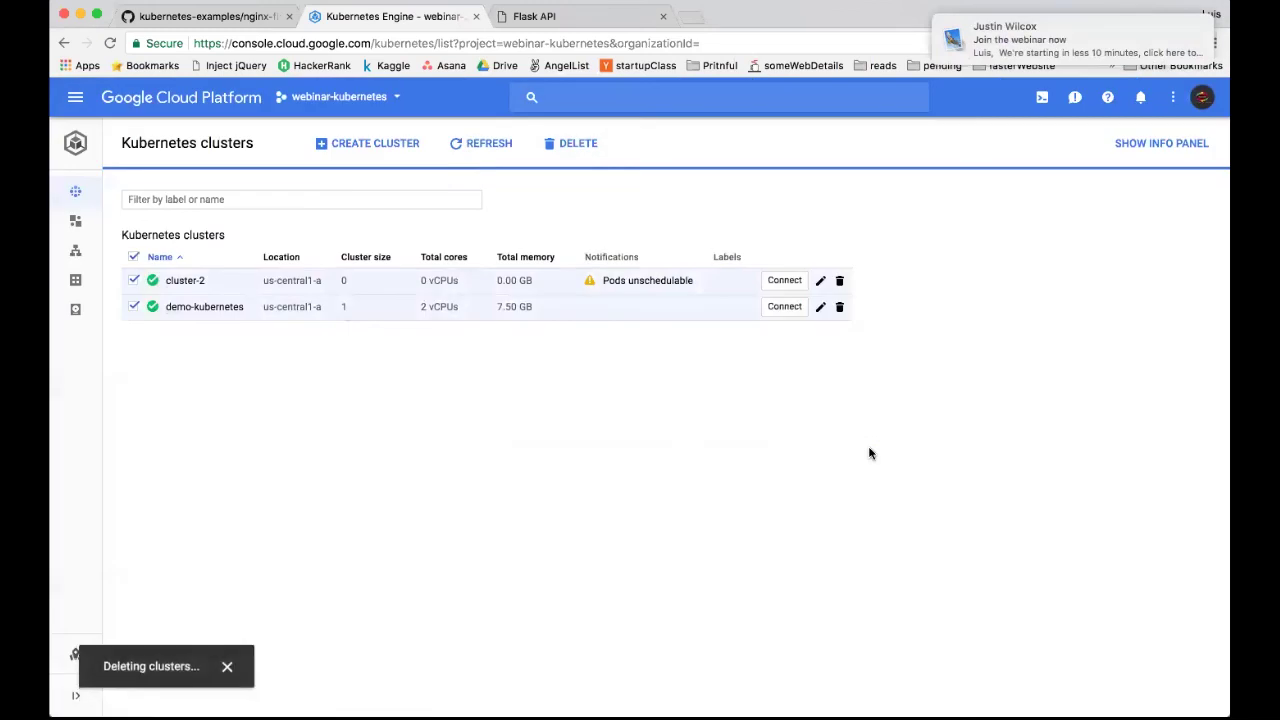